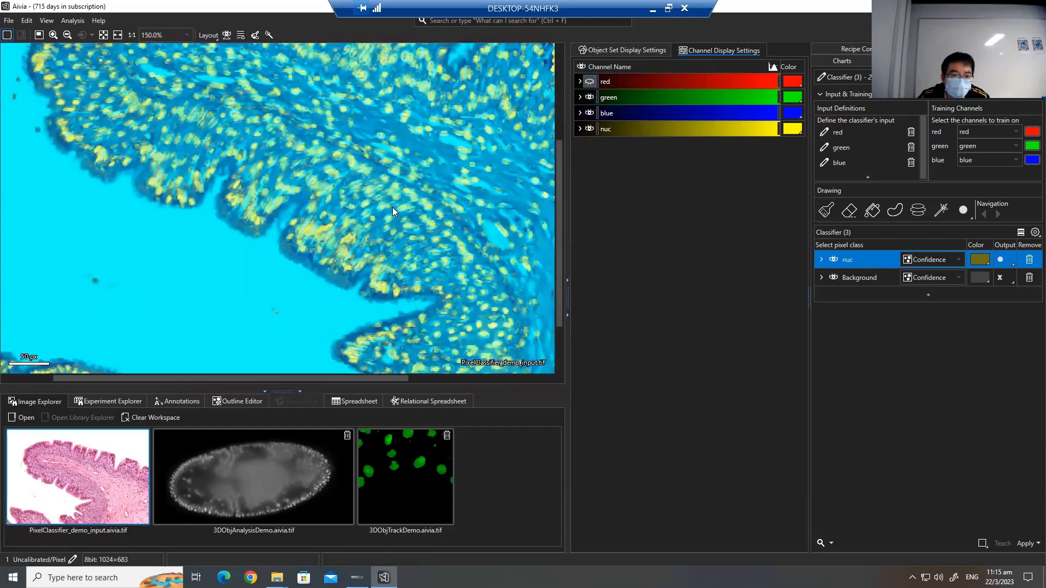
# - Turn on the red channel and hide the nuc channel to reveal the original stained tissue
pyautogui.click(590, 81)
pyautogui.scroll(5, 423, 297)
pyautogui.click(589, 129)
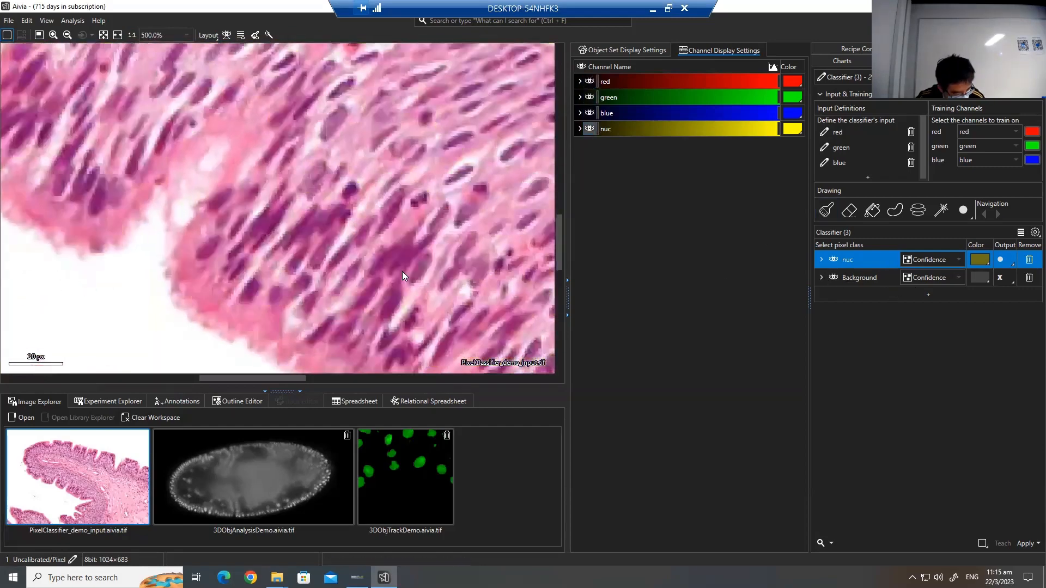
# - Paint Background training strokes on the pink tissue between the nuclei and along the tissue edge
pyautogui.click(859, 278)
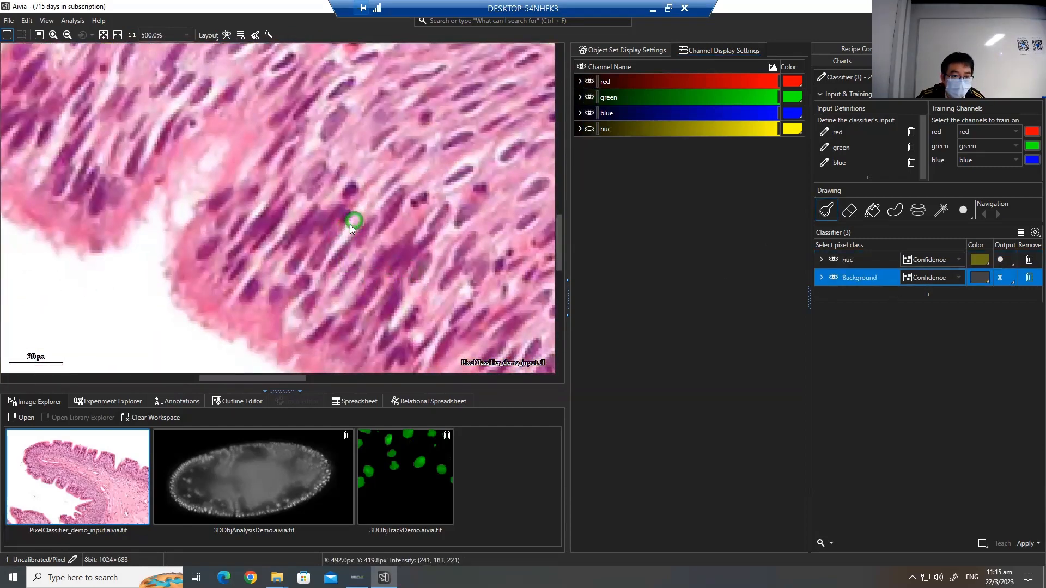
pyautogui.moveTo(333, 238); pyautogui.dragTo(342, 219)
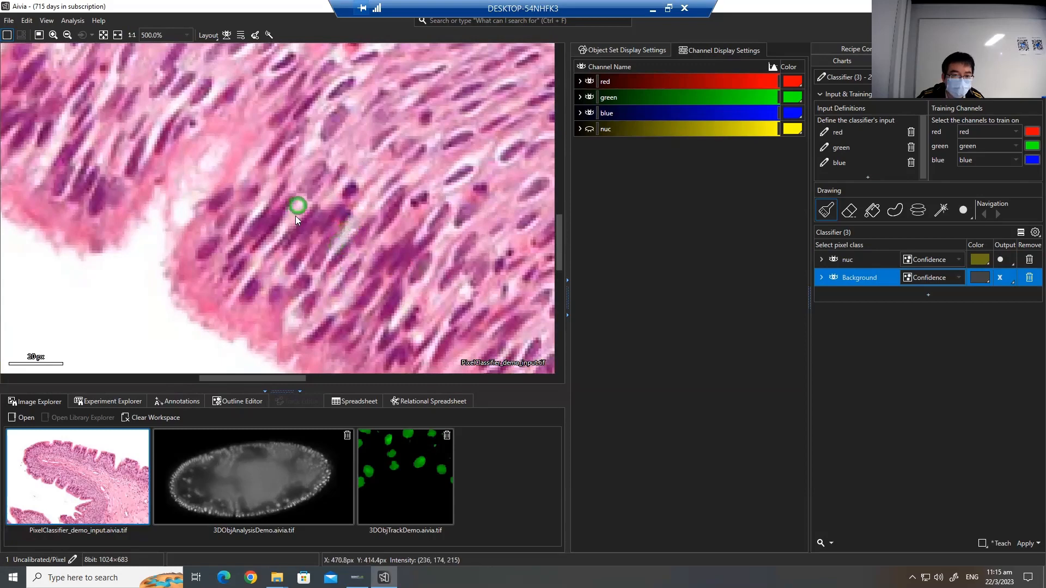
pyautogui.moveTo(260, 205); pyautogui.dragTo(251, 207)
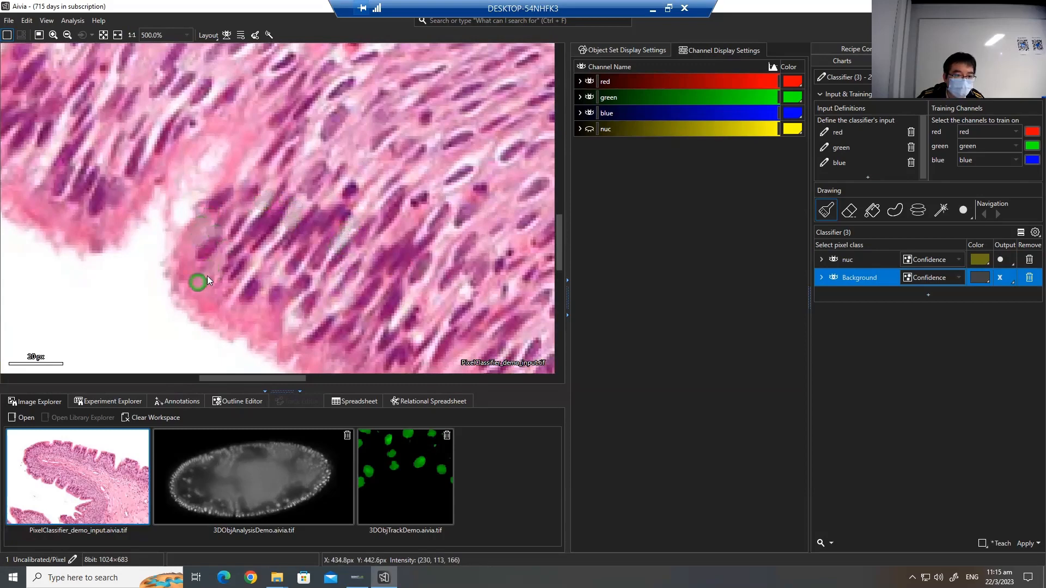
# - Preview the pixel classifier with the added background strokes and show the nuc channel over the tissue
pyautogui.click(820, 543)
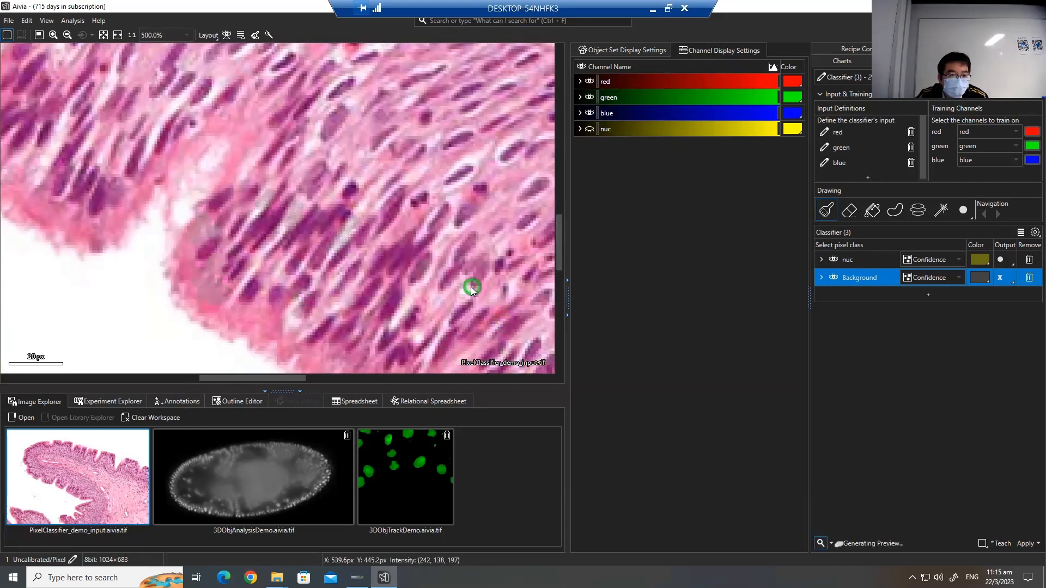
pyautogui.scroll(-4, 472, 285)
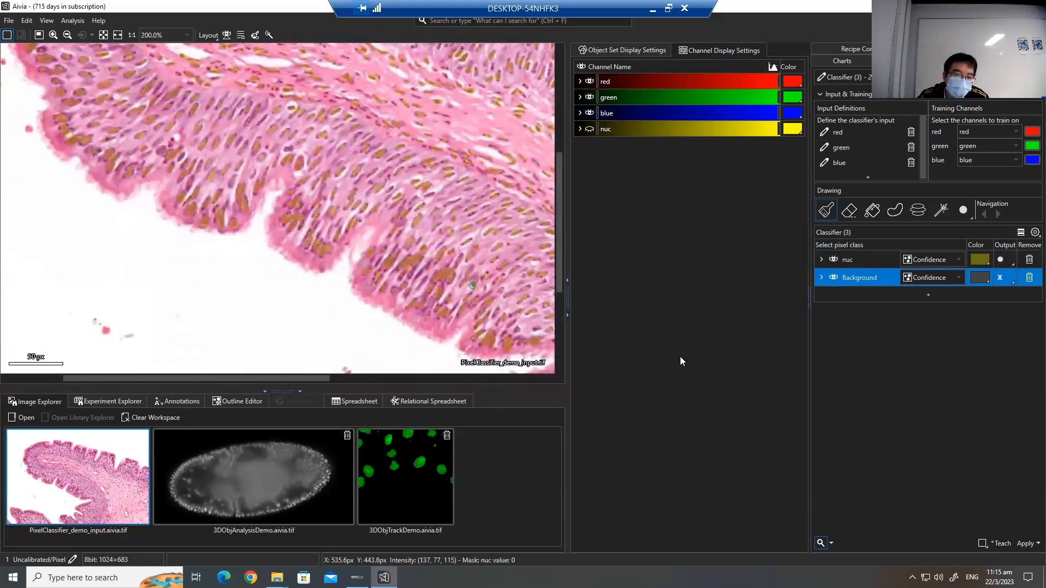
pyautogui.click(590, 130)
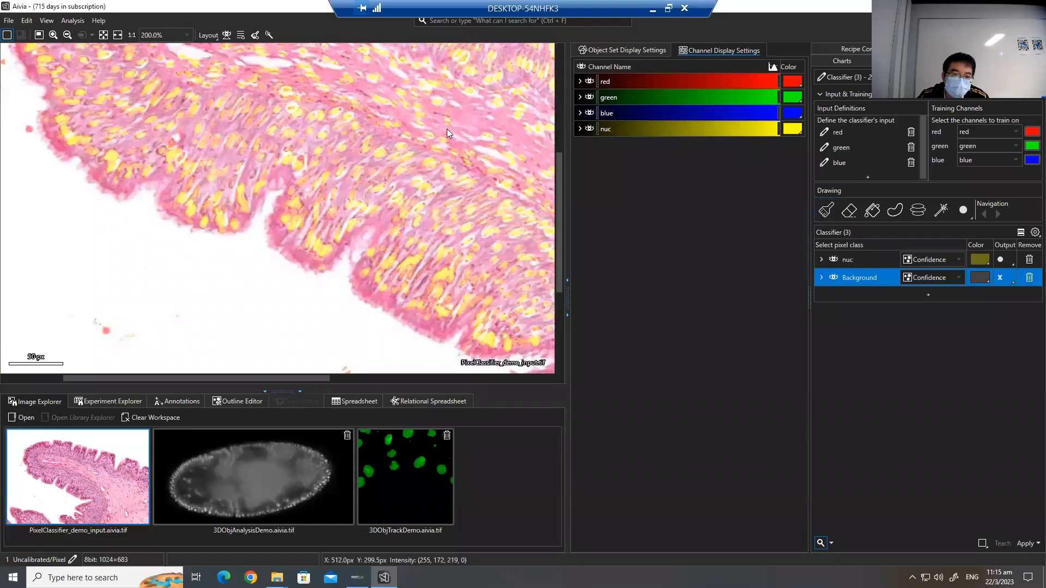
pyautogui.scroll(-4, 446, 131)
pyautogui.moveTo(373, 221); pyautogui.dragTo(304, 152)
pyautogui.scroll(6, 450, 157)
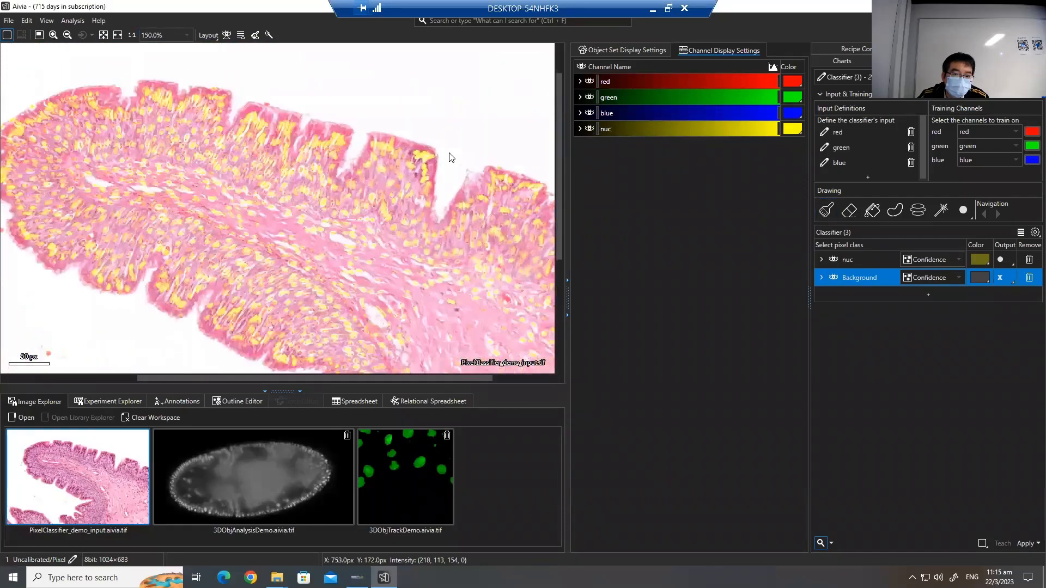
pyautogui.scroll(-4, 426, 157)
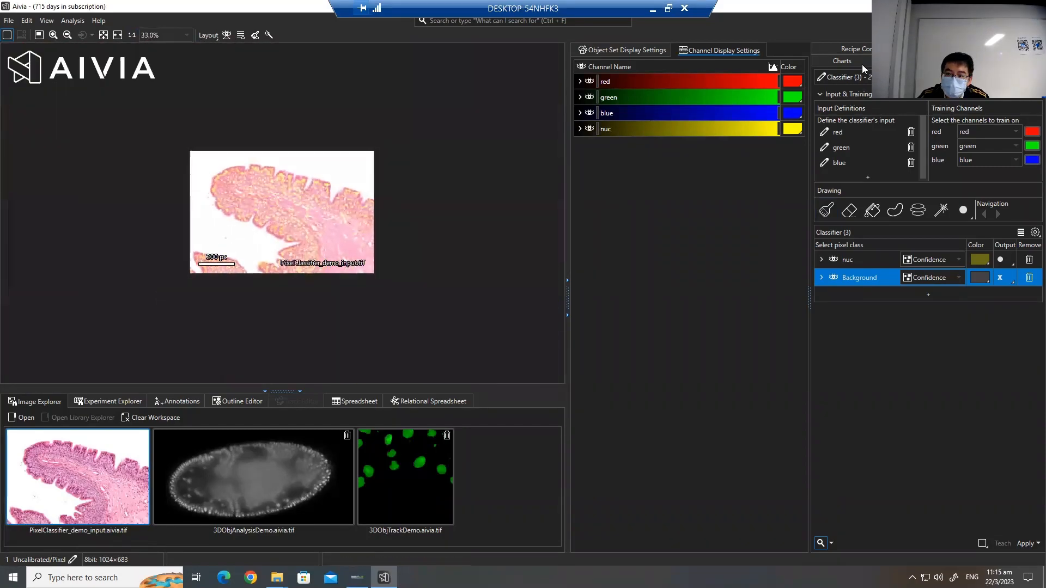
# - Open the Cell Count recipe in the Recipe Console and set its input image to nuc
pyautogui.moveTo(854, 63); pyautogui.dragTo(855, 85)
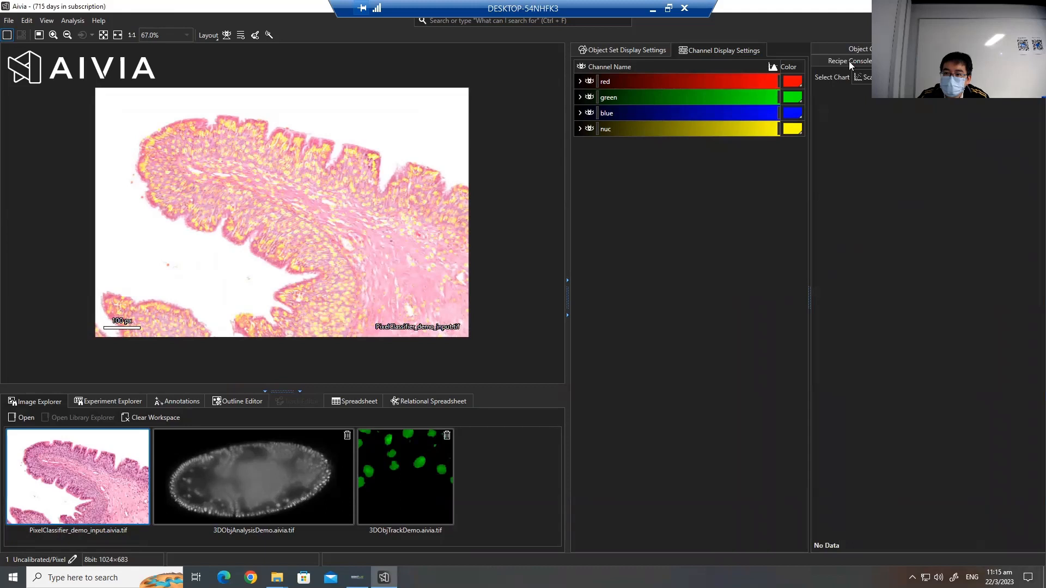
pyautogui.click(849, 61)
pyautogui.click(921, 149)
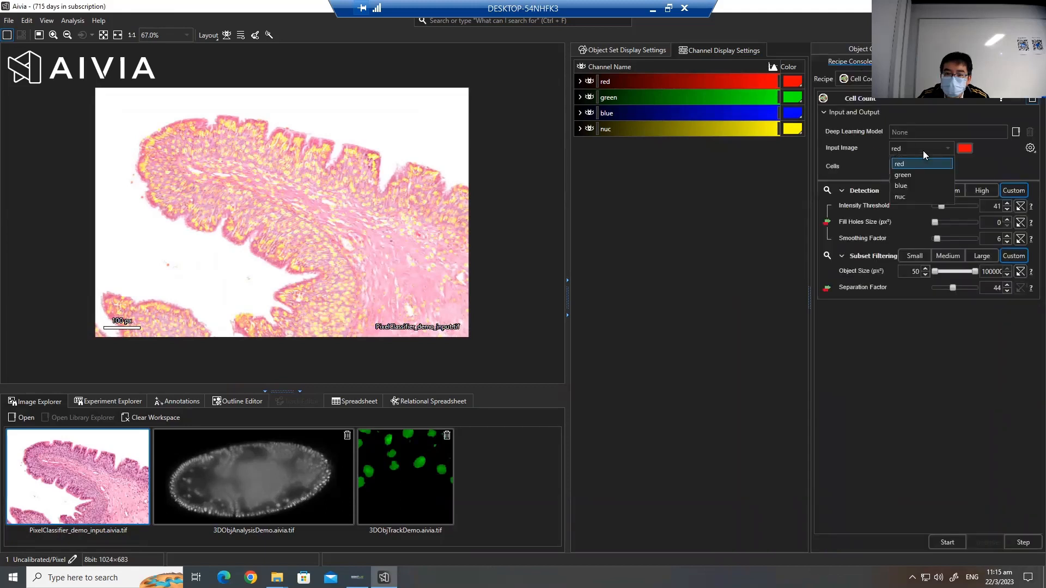
pyautogui.click(919, 197)
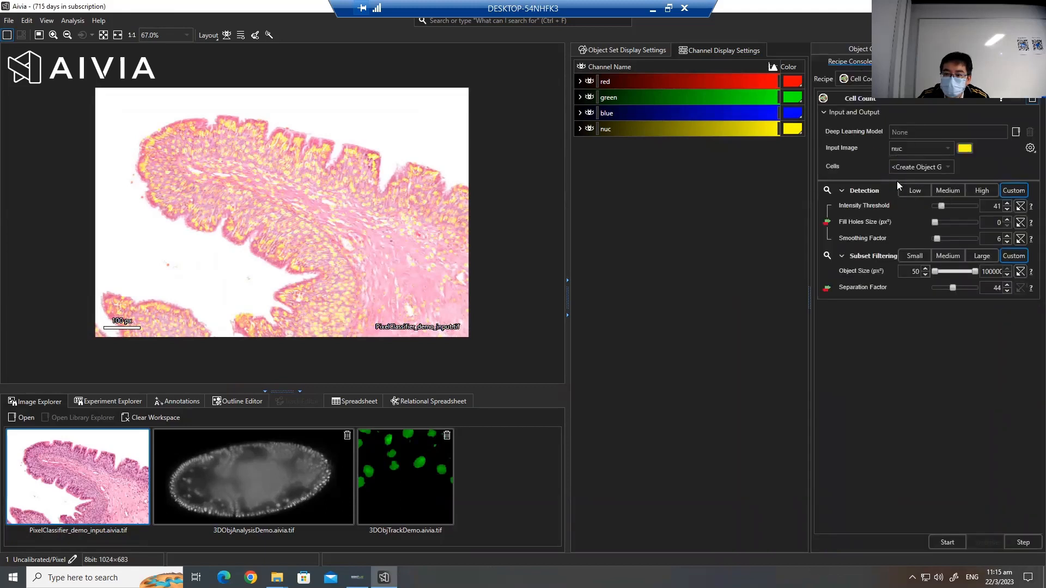
# - Preview the Cell Count recipe's Detection and Subset Filtering stages on the tissue image
pyautogui.click(827, 190)
pyautogui.scroll(4, 371, 176)
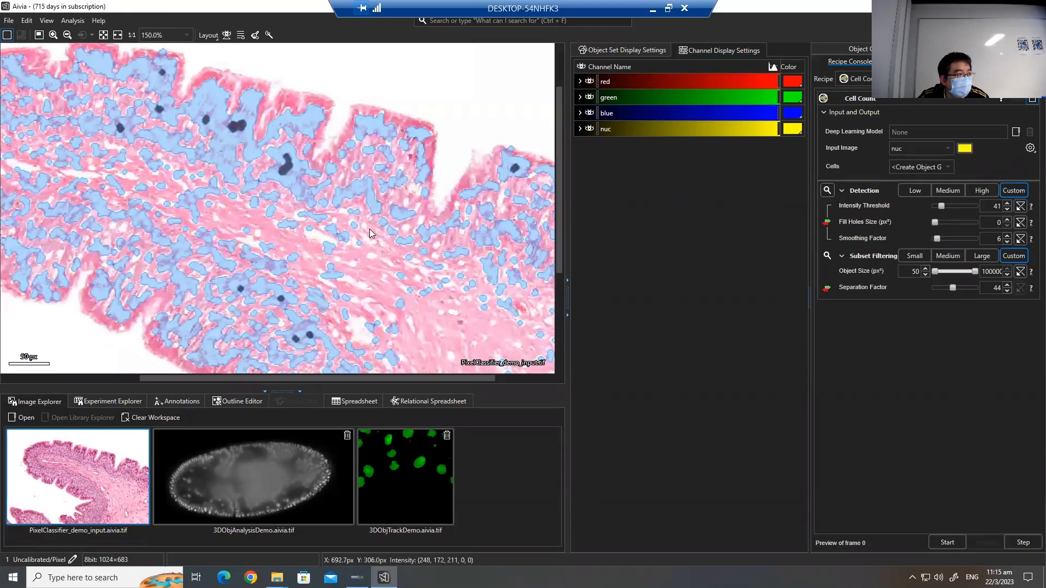
pyautogui.click(828, 256)
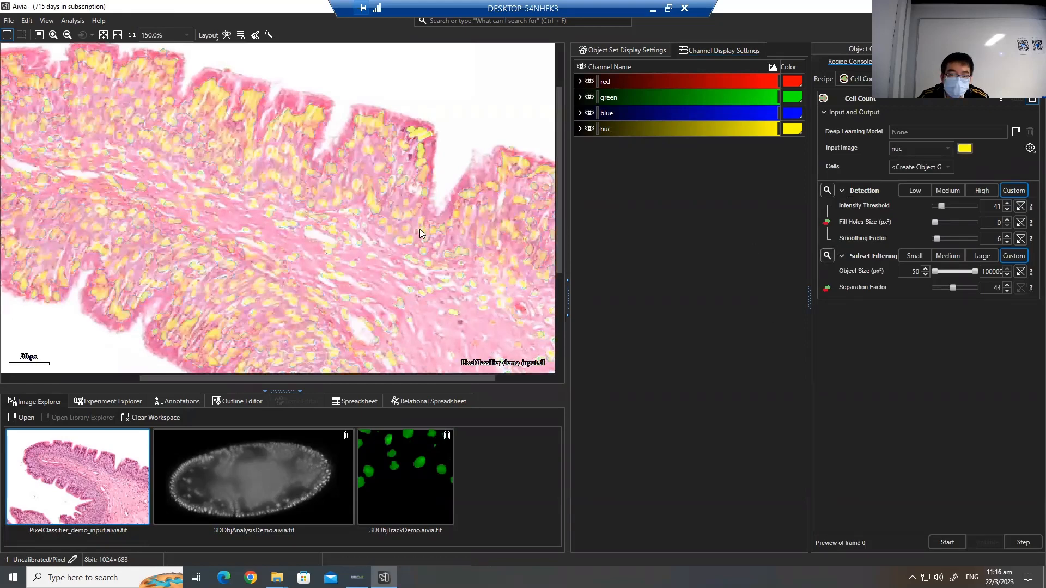
pyautogui.scroll(-3, 396, 234)
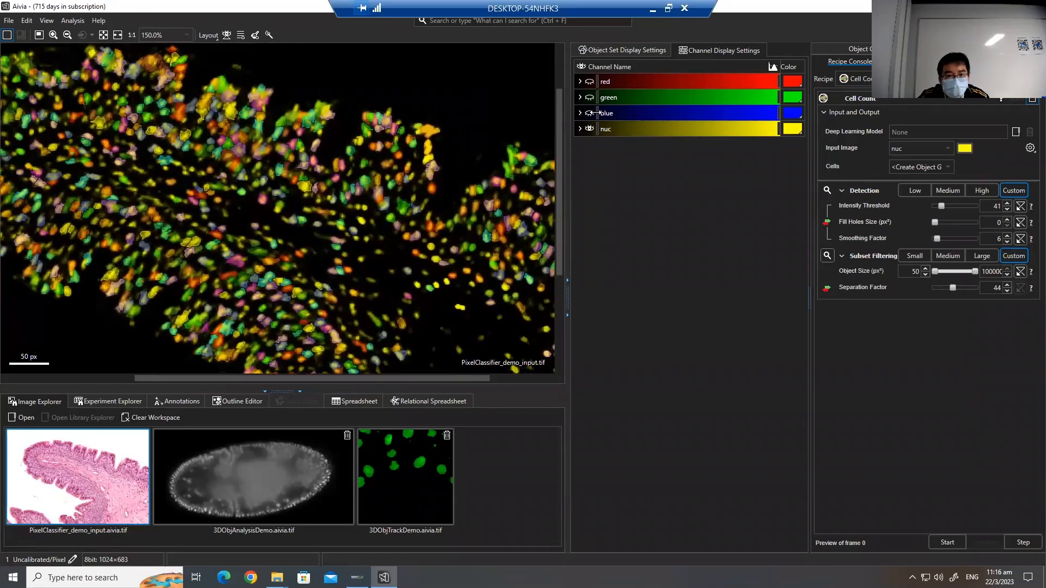
# - Inspect the detected cells on the tissue with the red, green and blue channels shown and nuc hidden
pyautogui.click(593, 93)
pyautogui.click(593, 83)
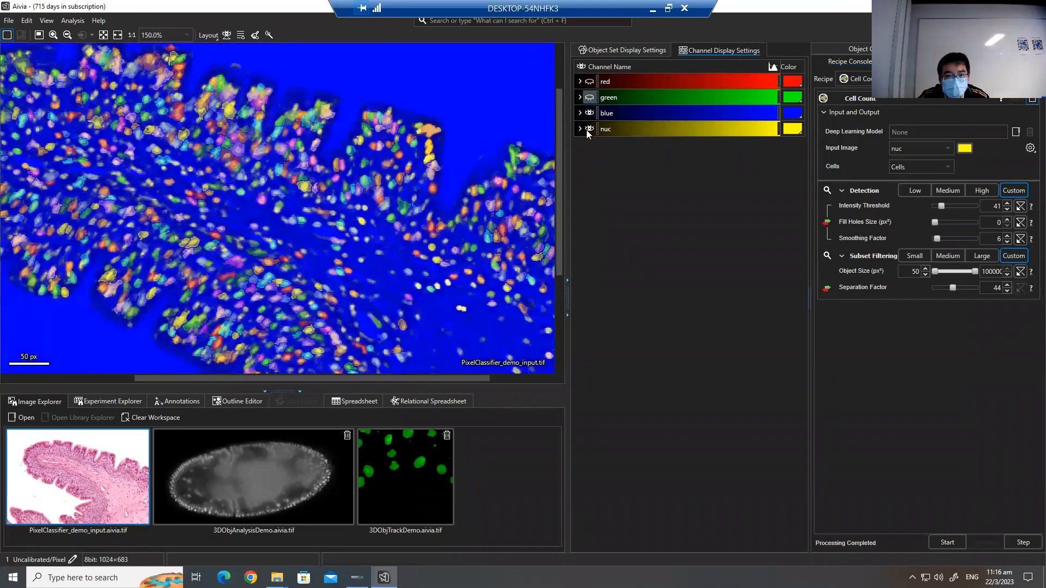
pyautogui.click(589, 128)
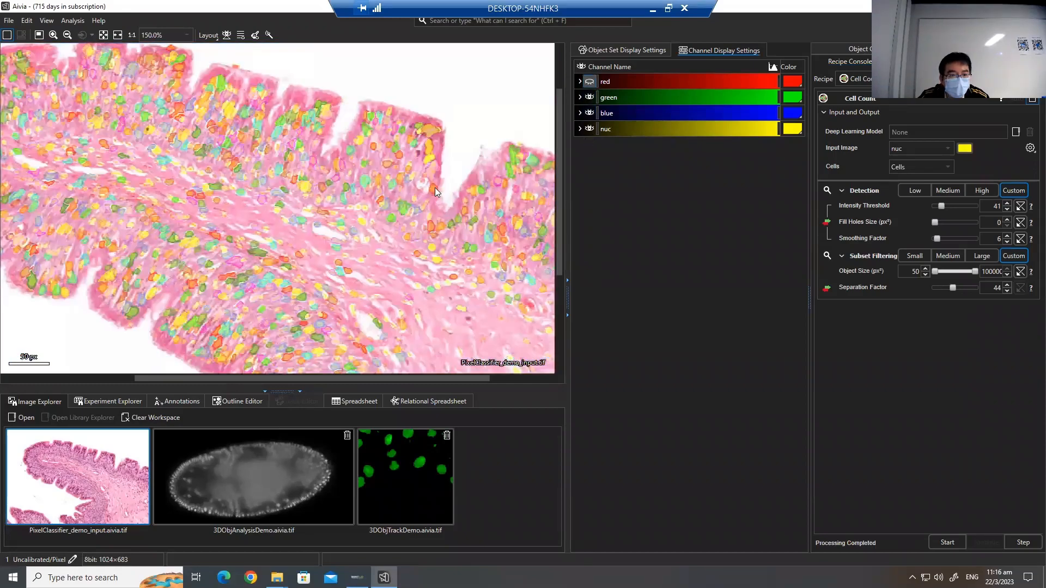
pyautogui.moveTo(348, 175); pyautogui.dragTo(427, 187)
pyautogui.scroll(3, 348, 182)
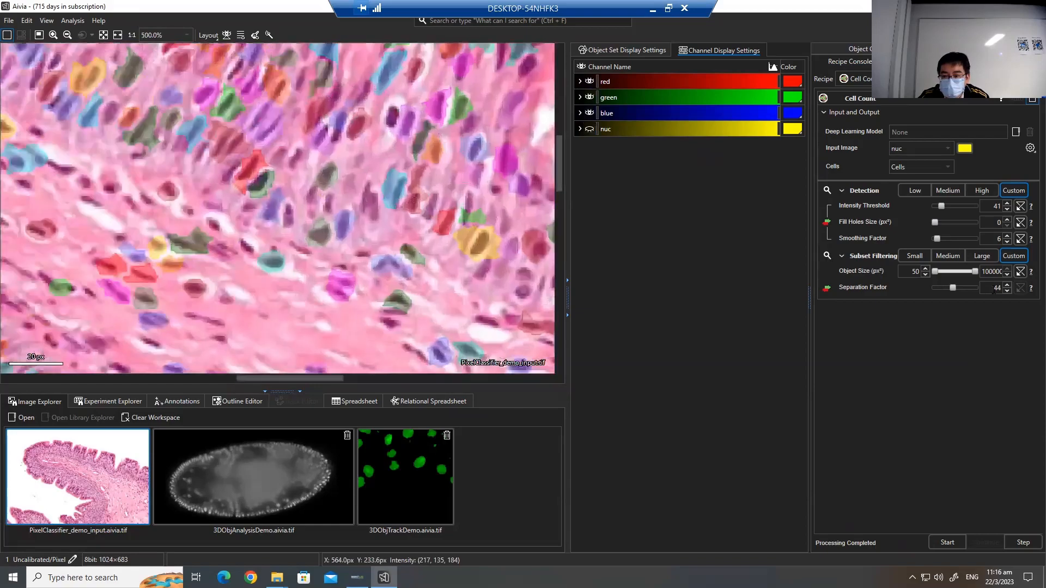
pyautogui.scroll(-1, 403, 182)
# - Set the Separation Factor to 52 and the Intensity Threshold to 38, and run the Cell Count recipe
pyautogui.moveTo(954, 288); pyautogui.dragTo(957, 288)
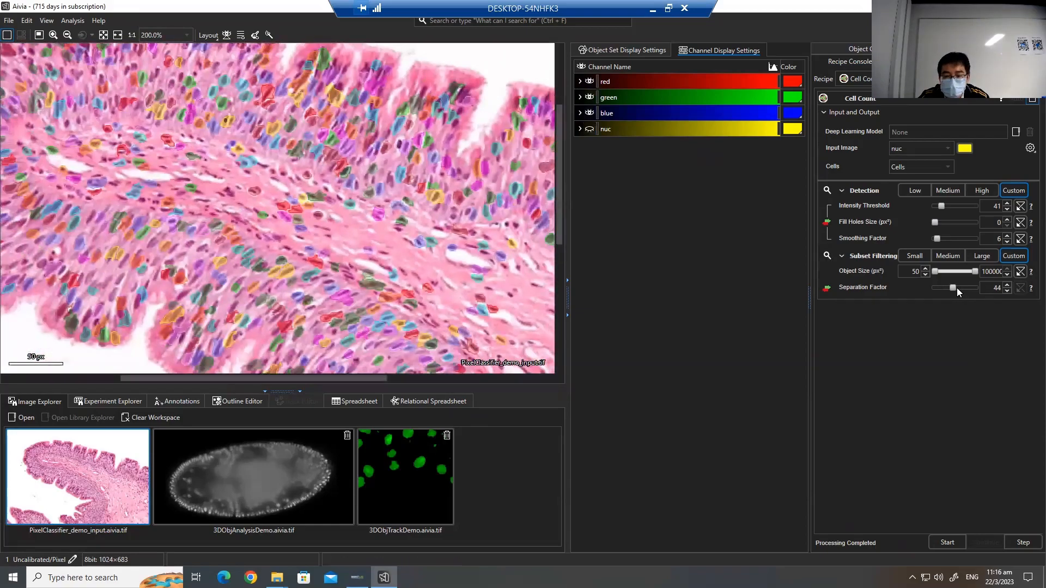
pyautogui.moveTo(942, 206); pyautogui.dragTo(942, 205)
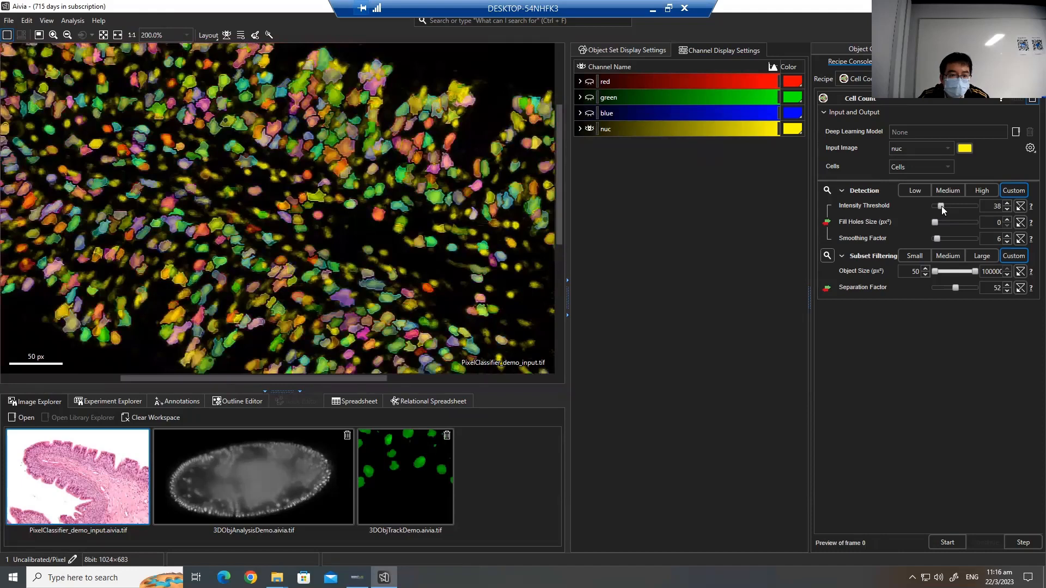
pyautogui.scroll(-2, 418, 215)
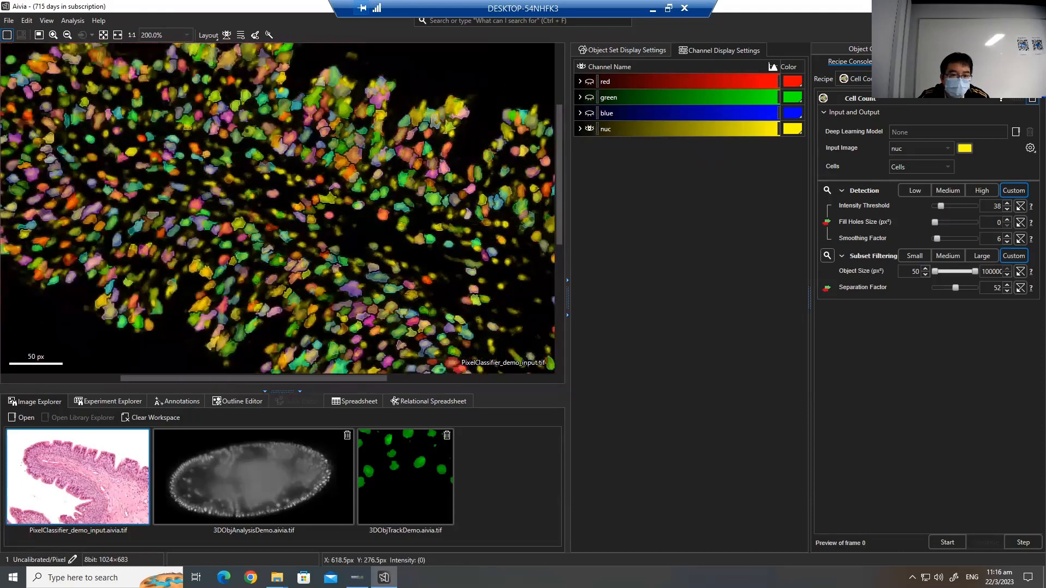
pyautogui.click(945, 542)
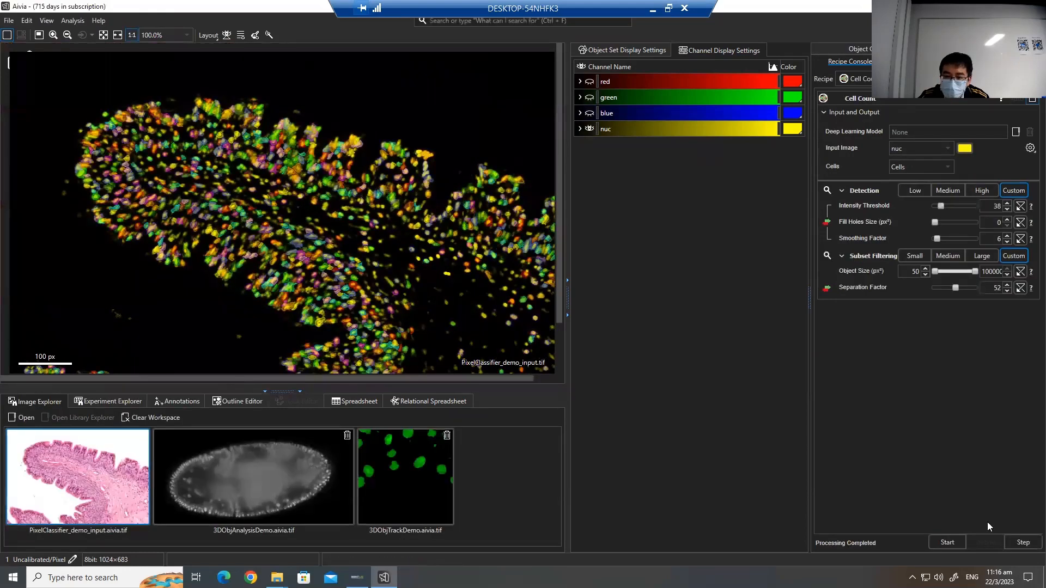
# - Hide the nuc channel and show the red, green and blue channels beneath the segmented cells
pyautogui.click(589, 128)
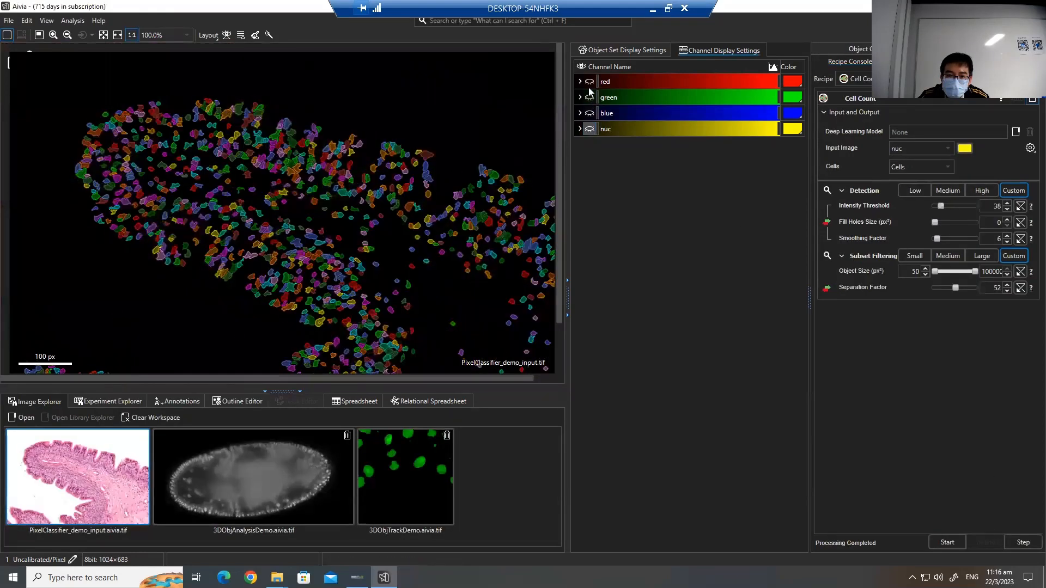
pyautogui.click(589, 112)
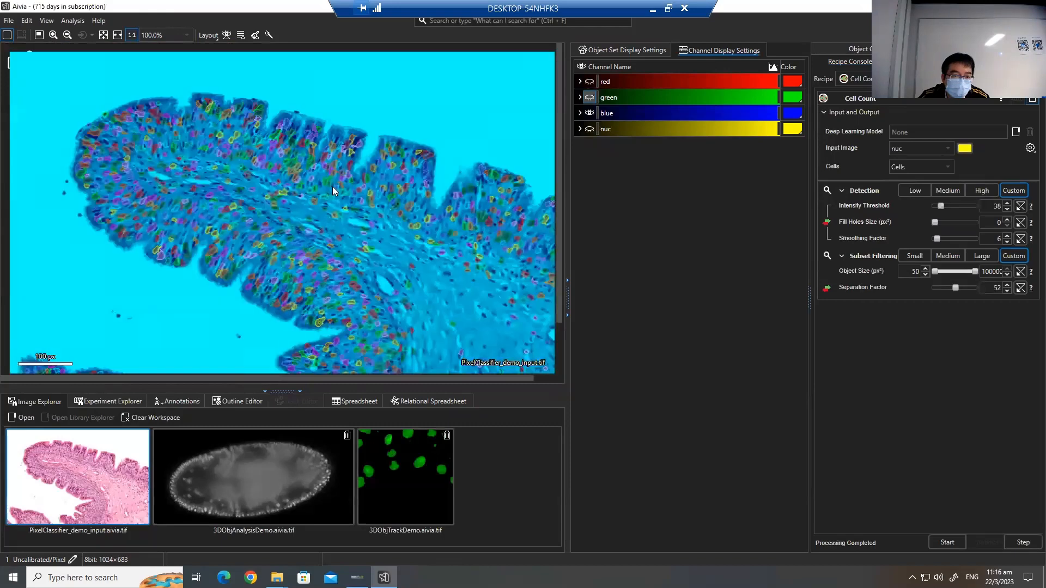
pyautogui.scroll(2, 299, 194)
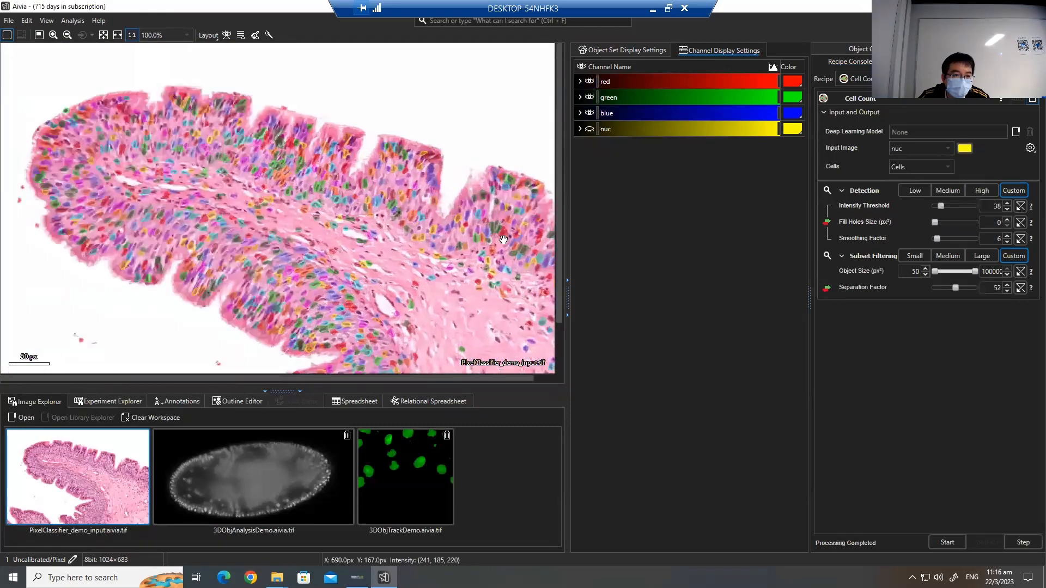
# - Examine how well the segmented cell outlines match the nuclei across different regions of the tissue
pyautogui.scroll(1, 342, 179)
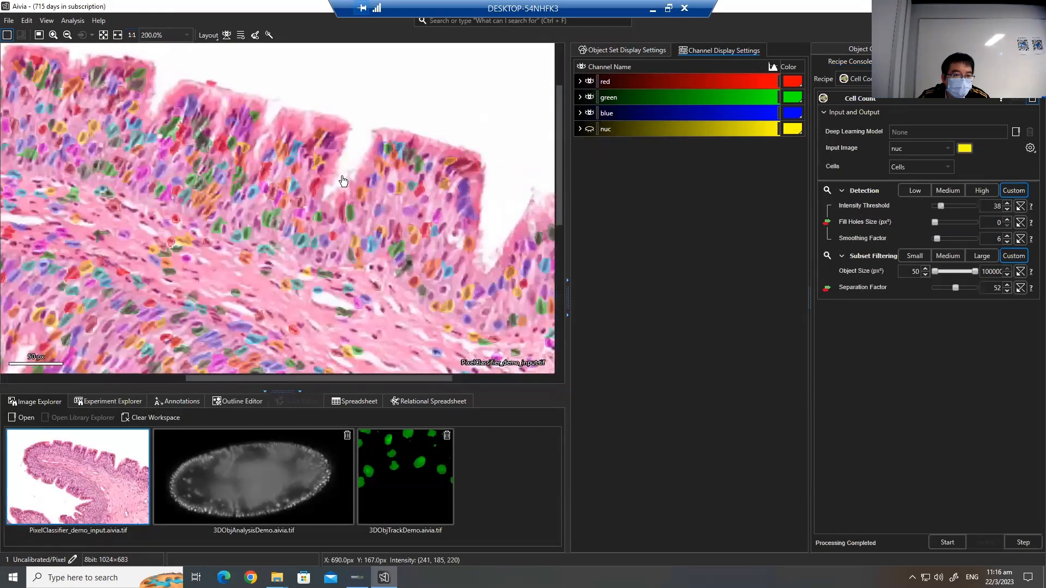
pyautogui.scroll(4, 342, 181)
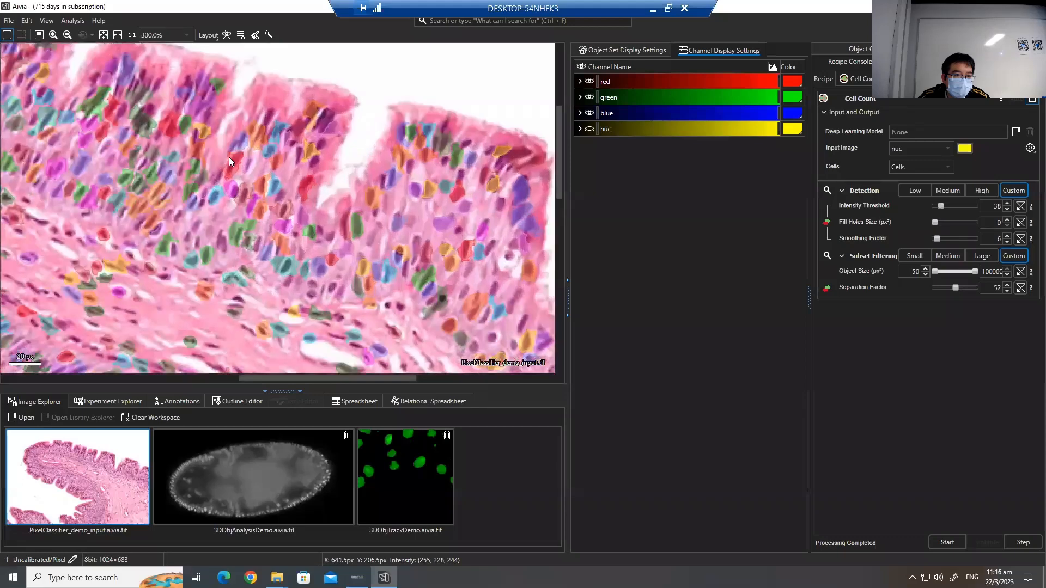
pyautogui.scroll(-5, 275, 151)
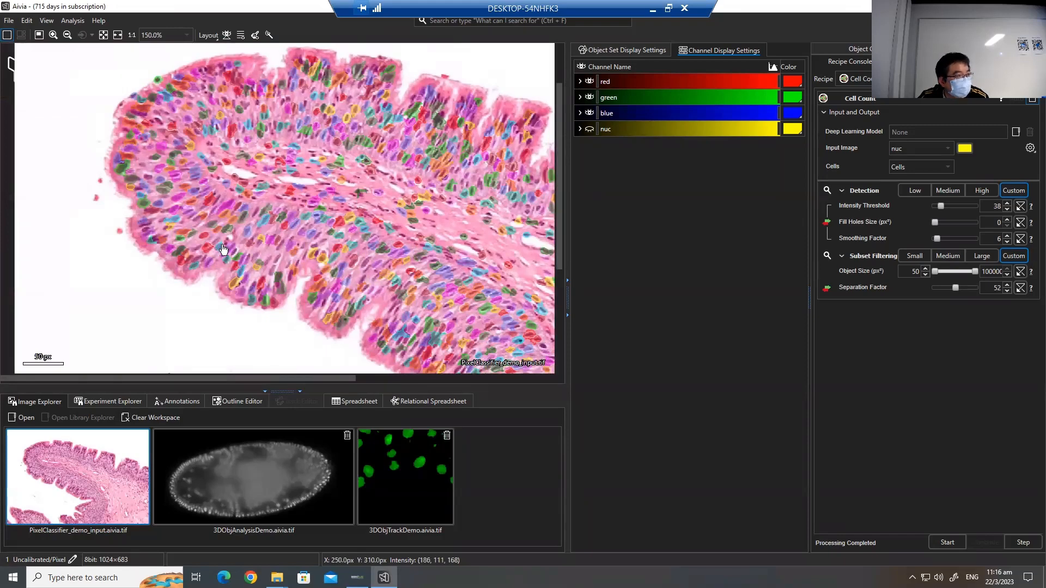
pyautogui.scroll(1, 223, 250)
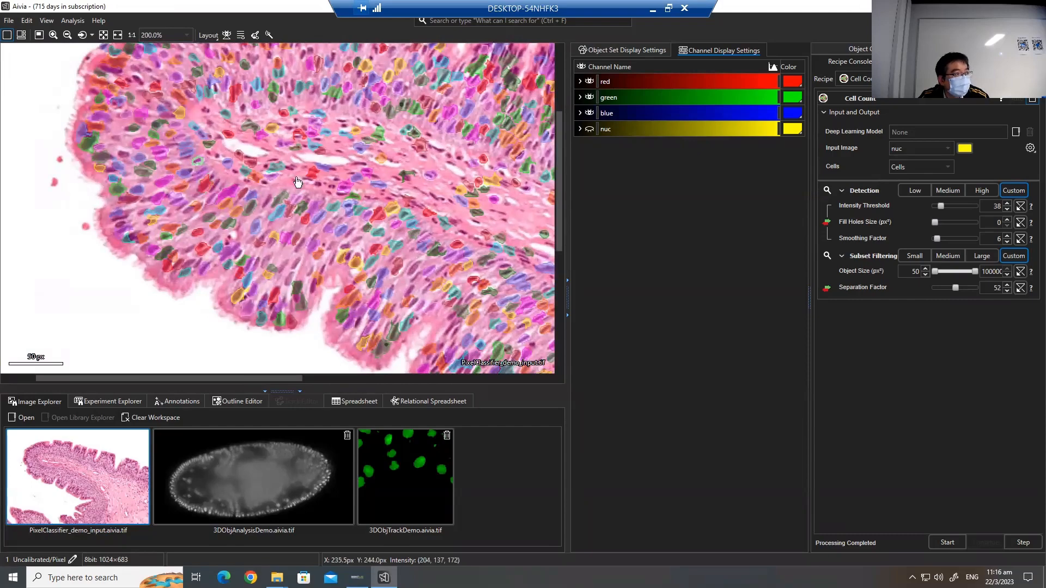
pyautogui.scroll(5, 138, 199)
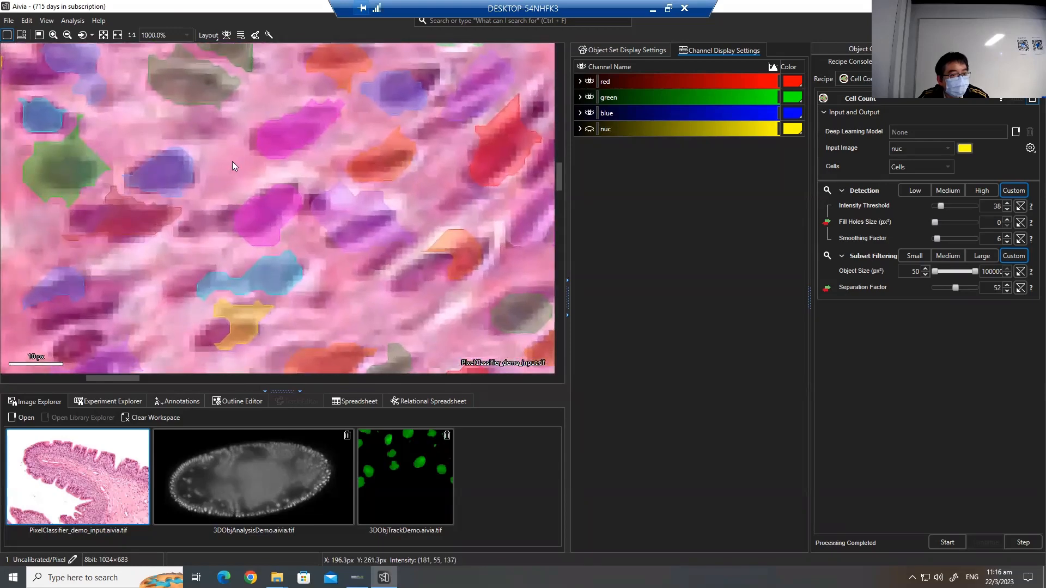
pyautogui.scroll(-4, 228, 167)
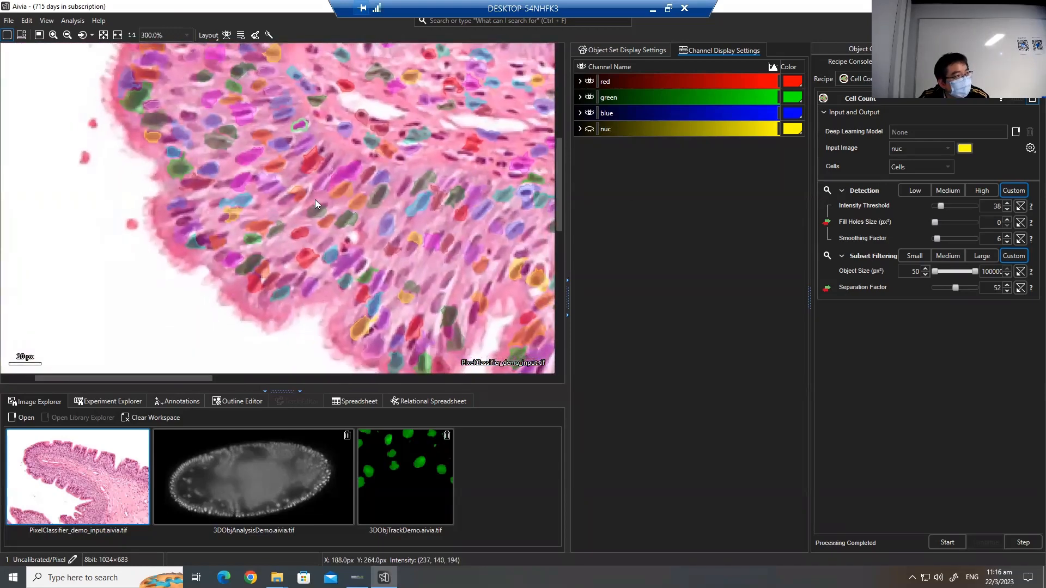
pyautogui.scroll(-2, 304, 192)
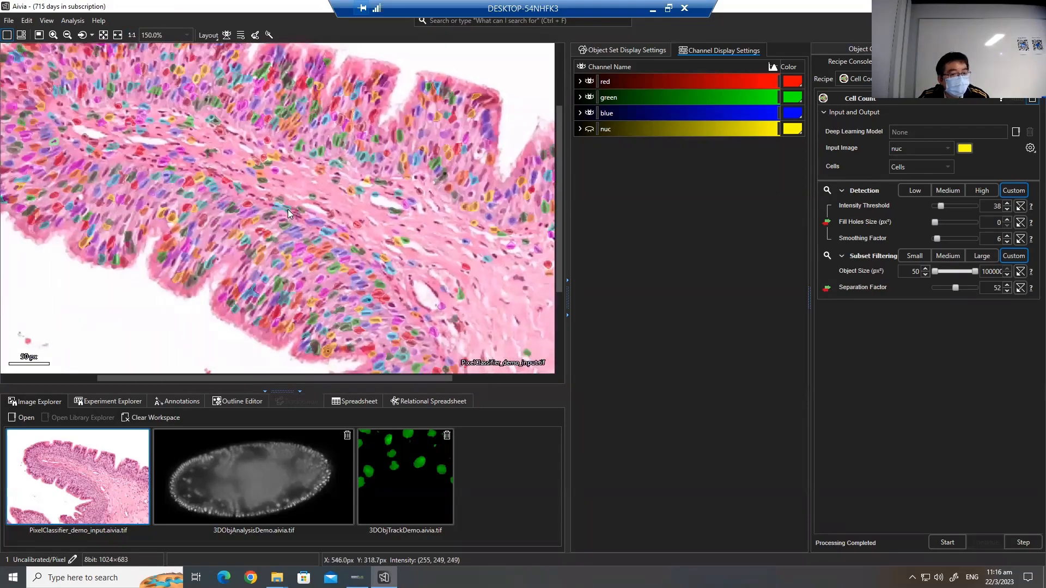
pyautogui.moveTo(257, 213); pyautogui.dragTo(322, 167)
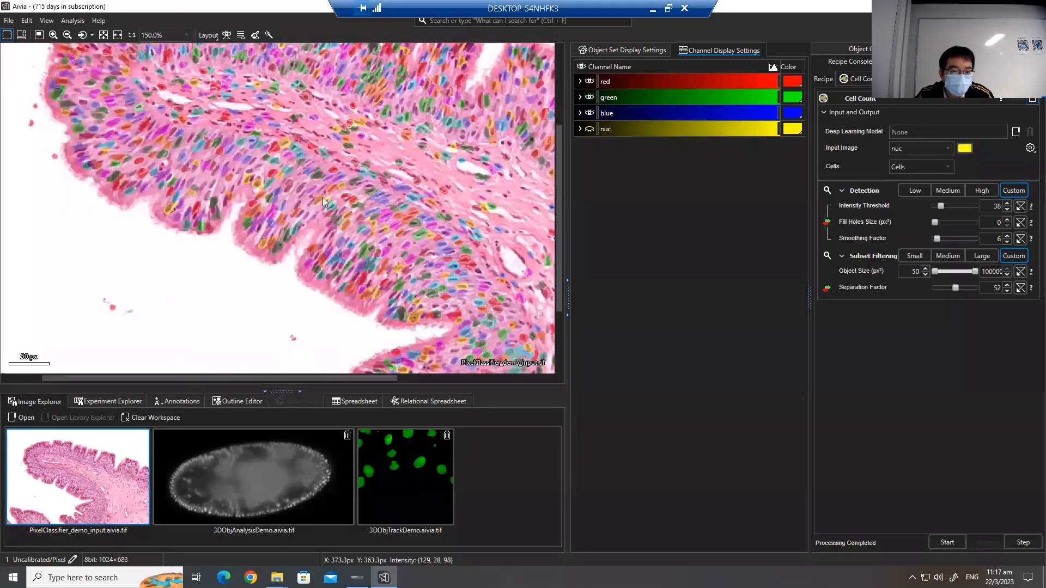
pyautogui.scroll(-1, 335, 203)
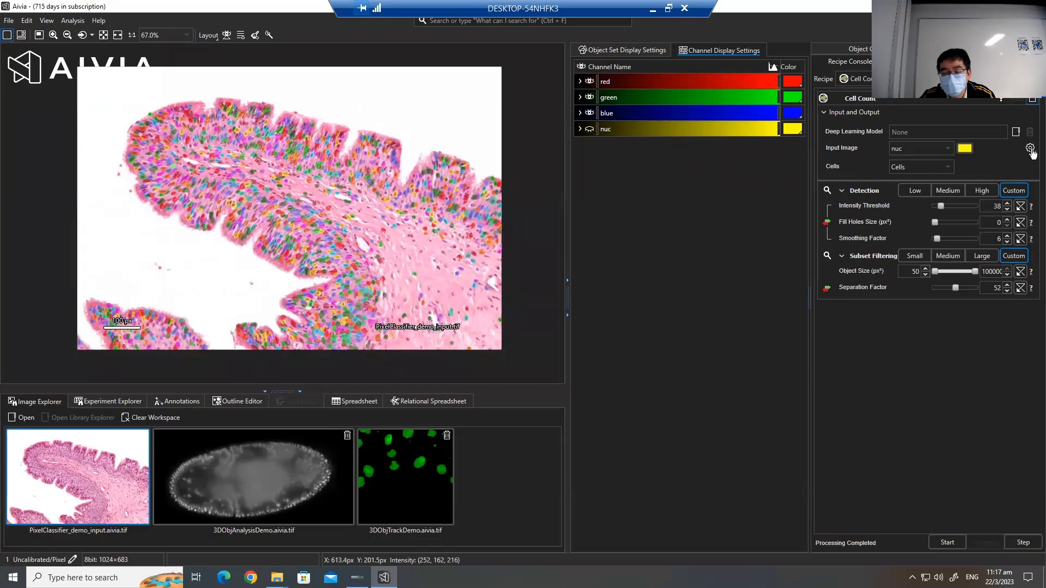
pyautogui.scroll(1, 333, 203)
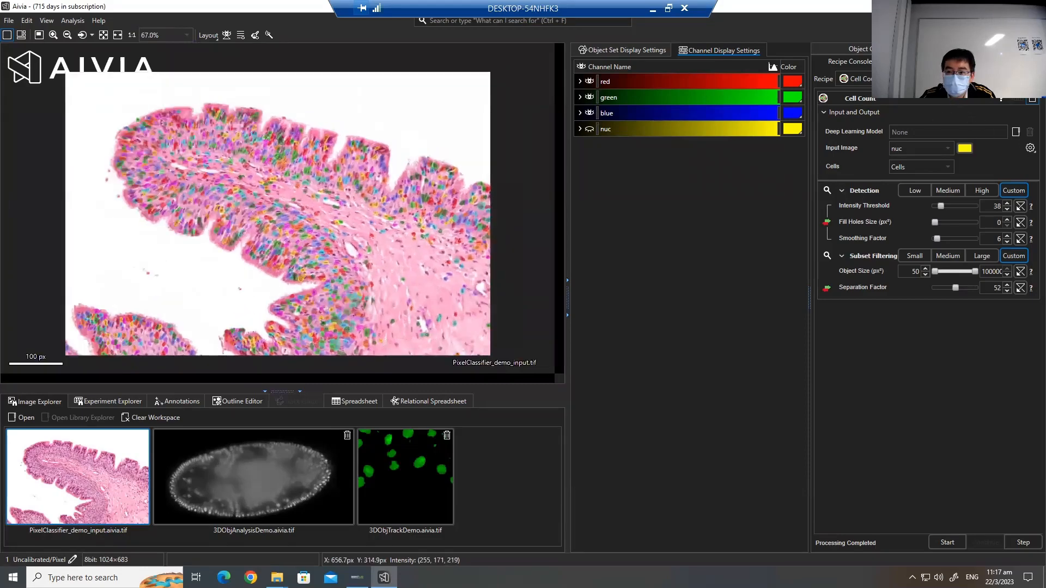
# - Load the Nuclei Count recipe and expand its input, detection and nuclei partition settings
pyautogui.scroll(1, 334, 203)
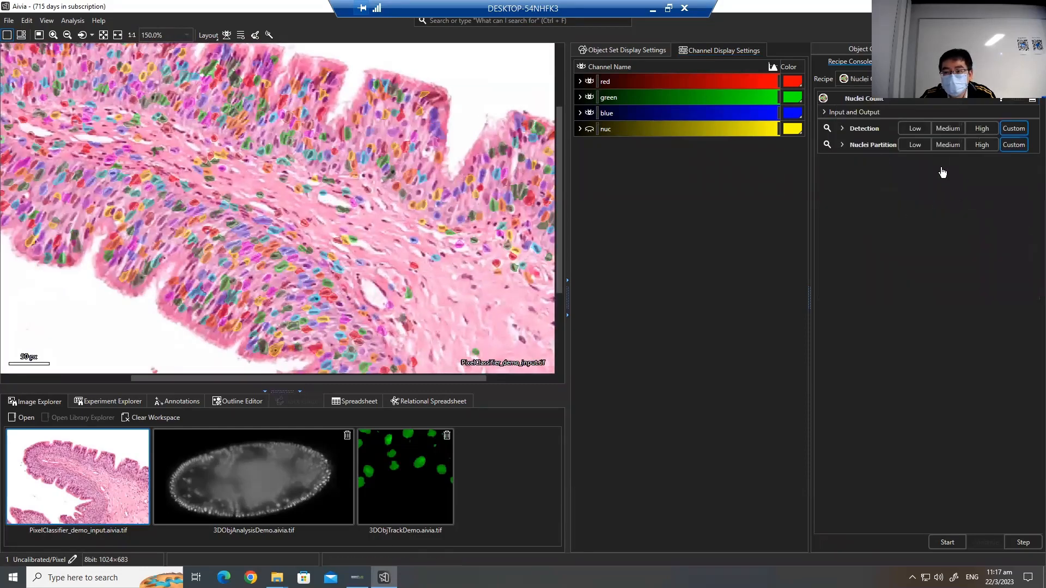
pyautogui.click(853, 113)
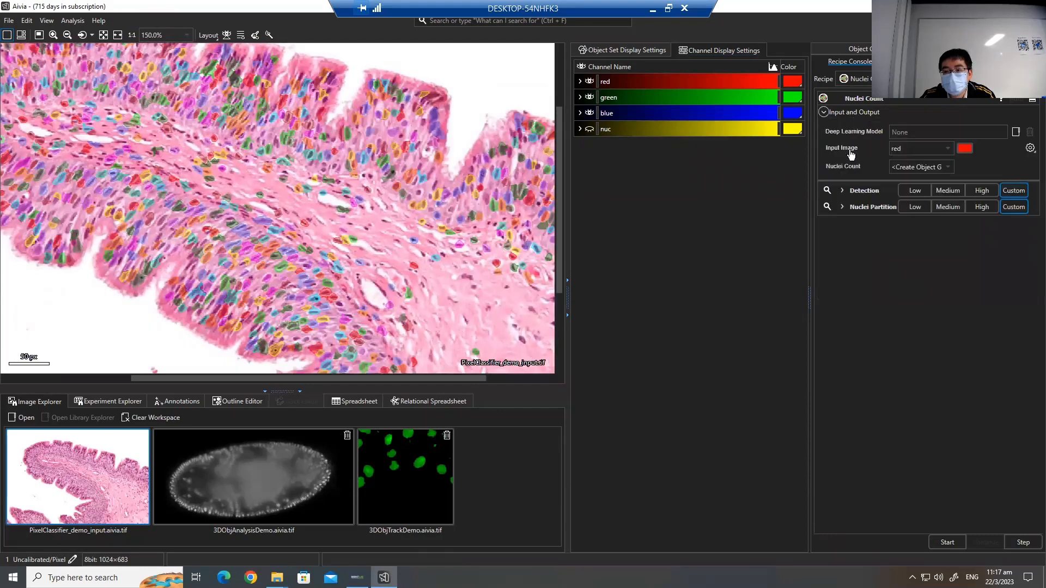
pyautogui.click(841, 192)
pyautogui.click(842, 273)
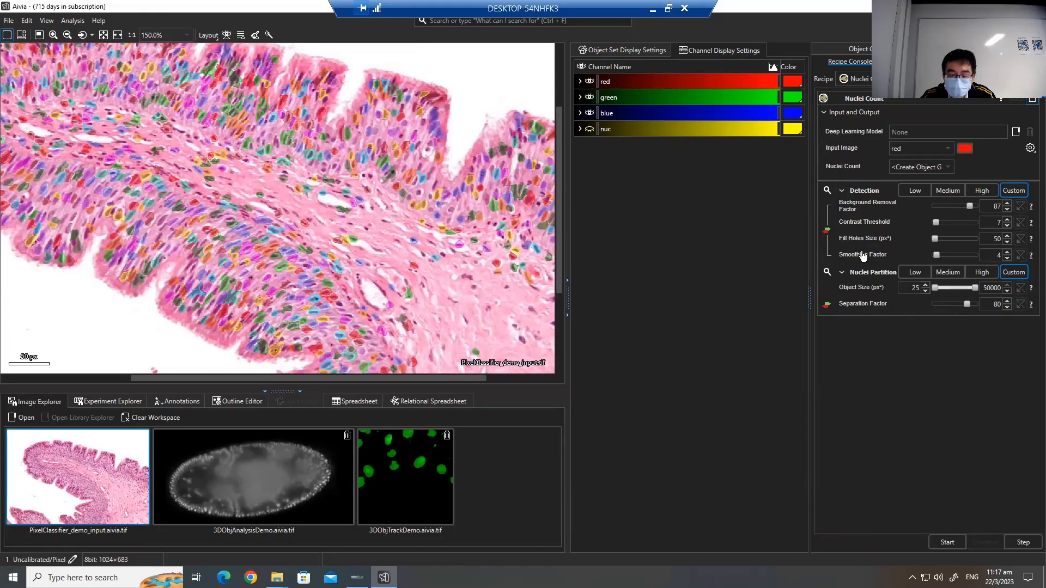
# - Look through the available analysis recipes, keeping Nuclei Count as the current one
pyautogui.click(856, 78)
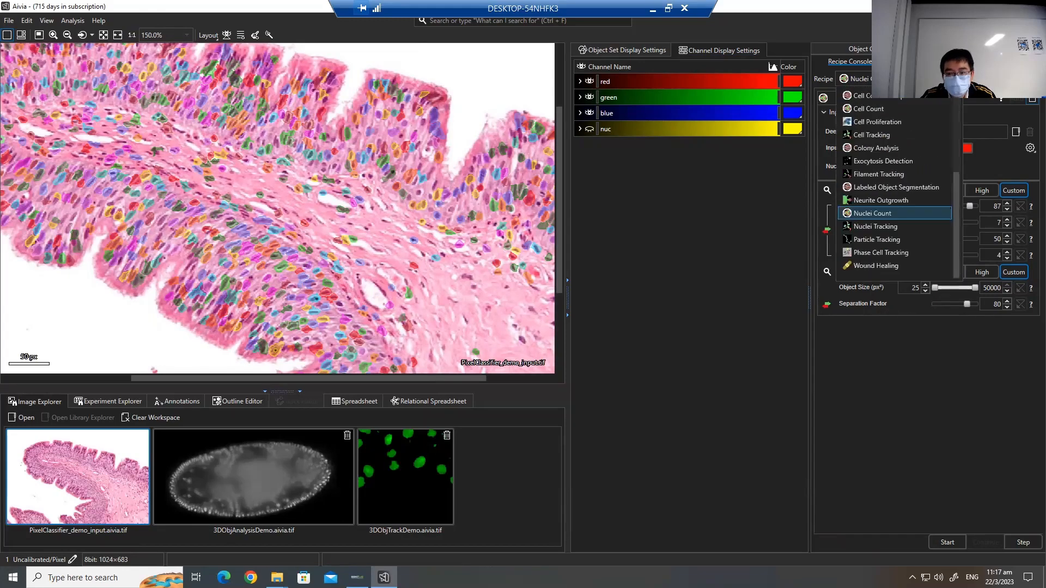
pyautogui.scroll(4, 895, 248)
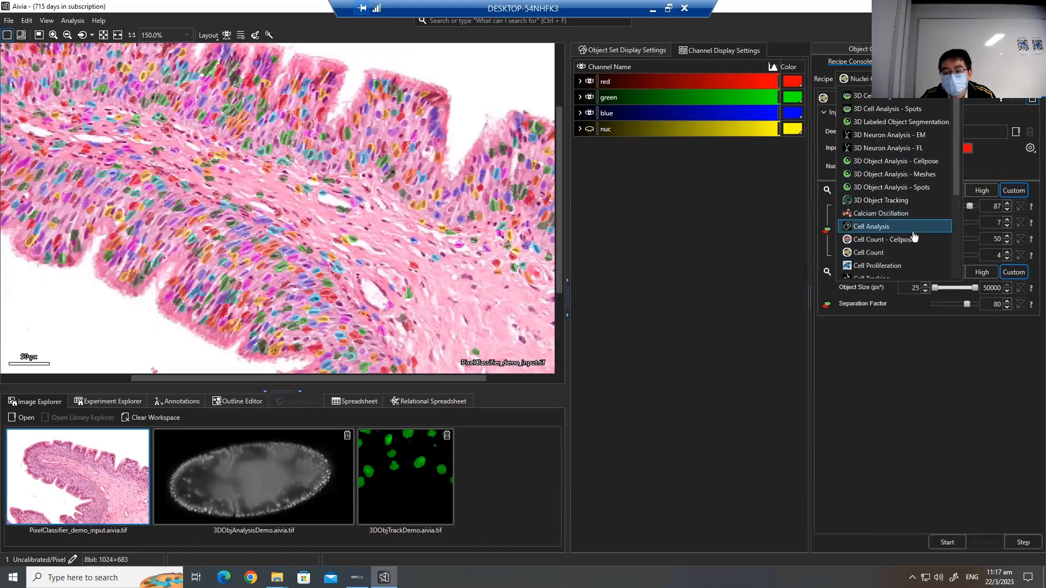
pyautogui.scroll(-3, 915, 235)
pyautogui.click(883, 80)
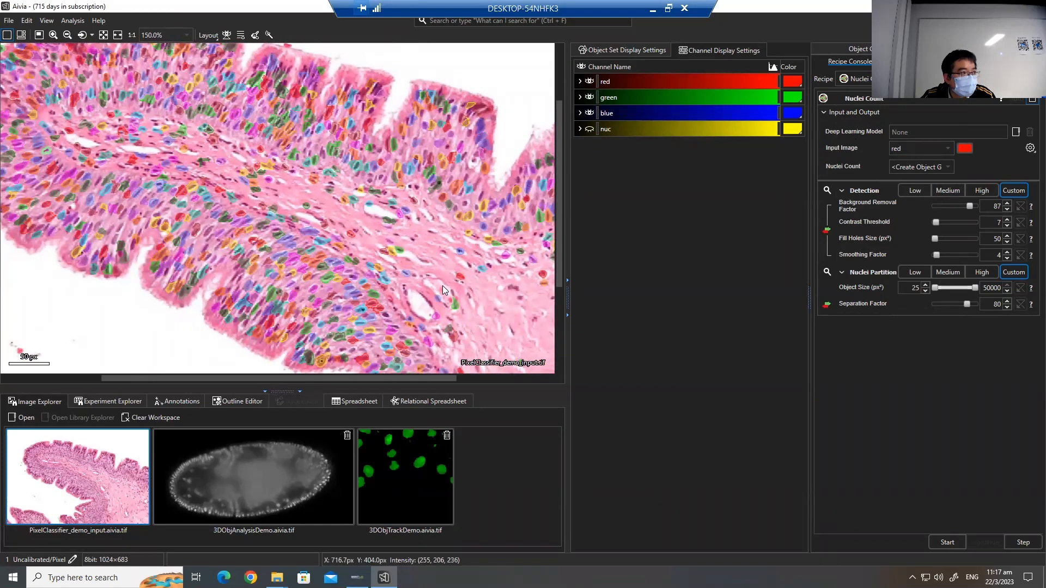
# - Display the object set settings that list the segmented Cells group
pyautogui.scroll(-2, 99, 208)
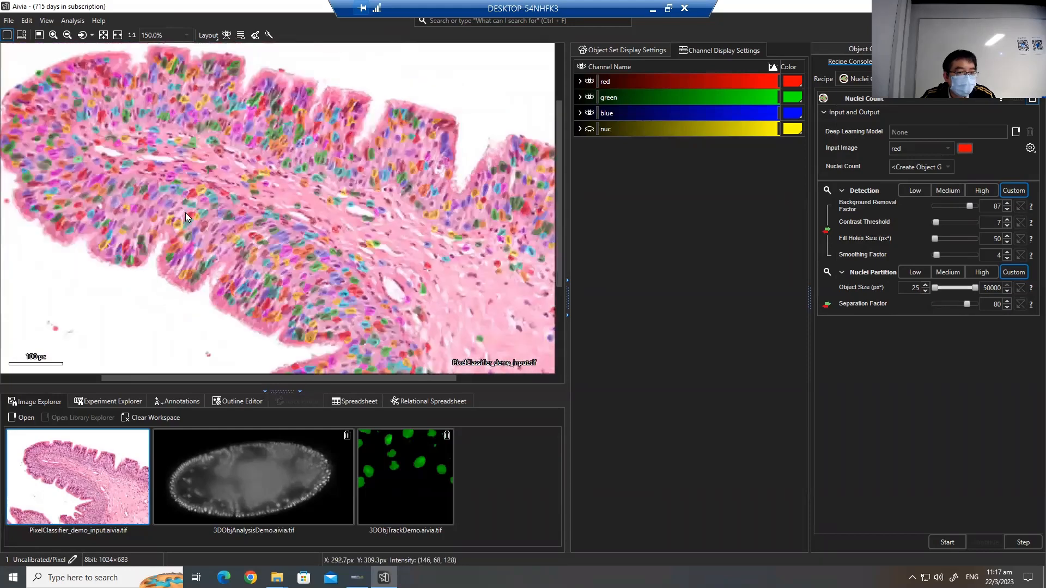
pyautogui.scroll(-2, 186, 213)
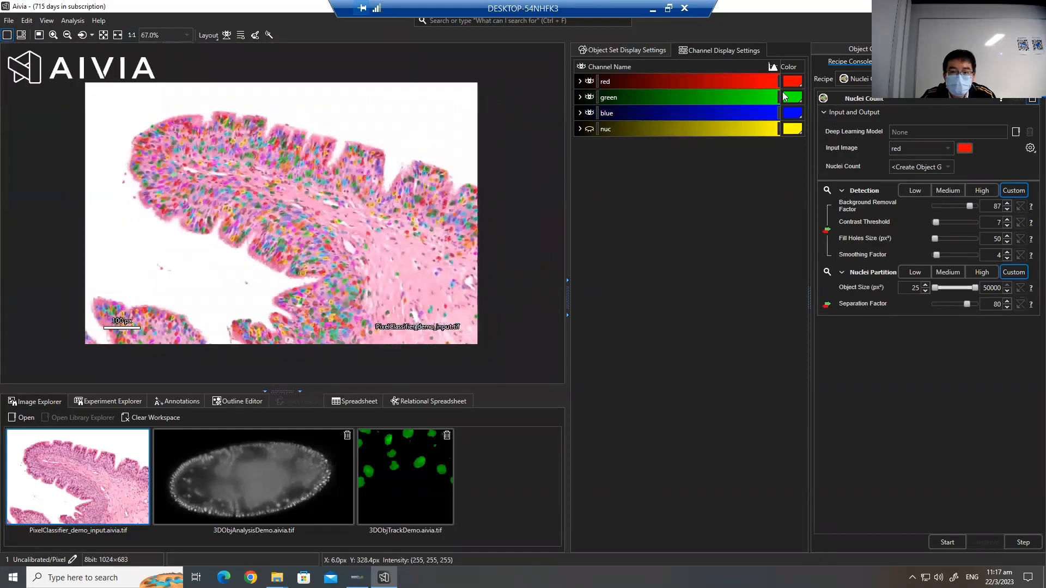
pyautogui.click(637, 50)
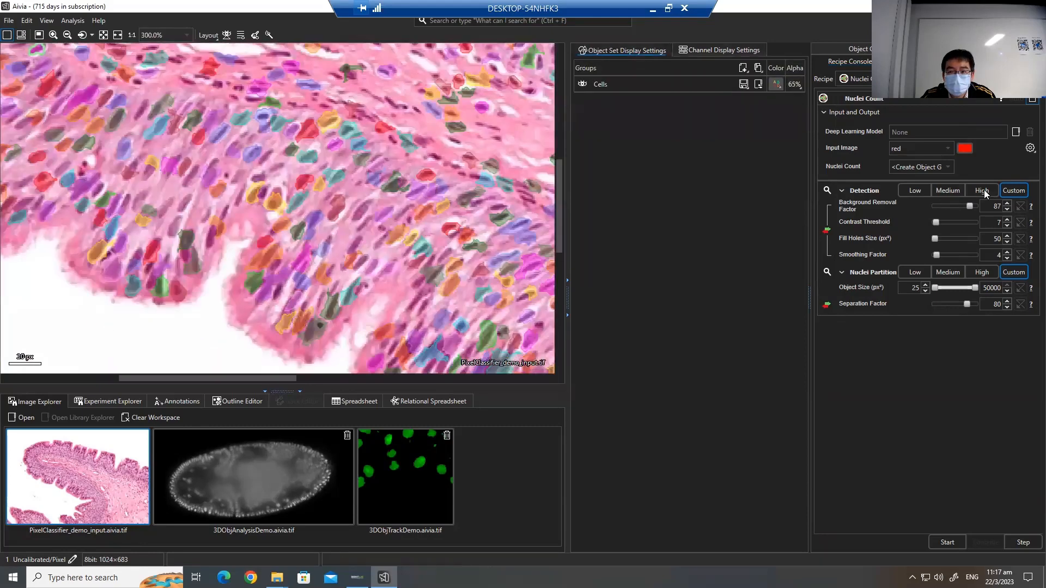
# - Set Background Removal Factor, Contrast Threshold, Fill Holes Size and Smoothing Factor of the Nuclei Count recipe to 0
pyautogui.moveTo(969, 207); pyautogui.dragTo(940, 206)
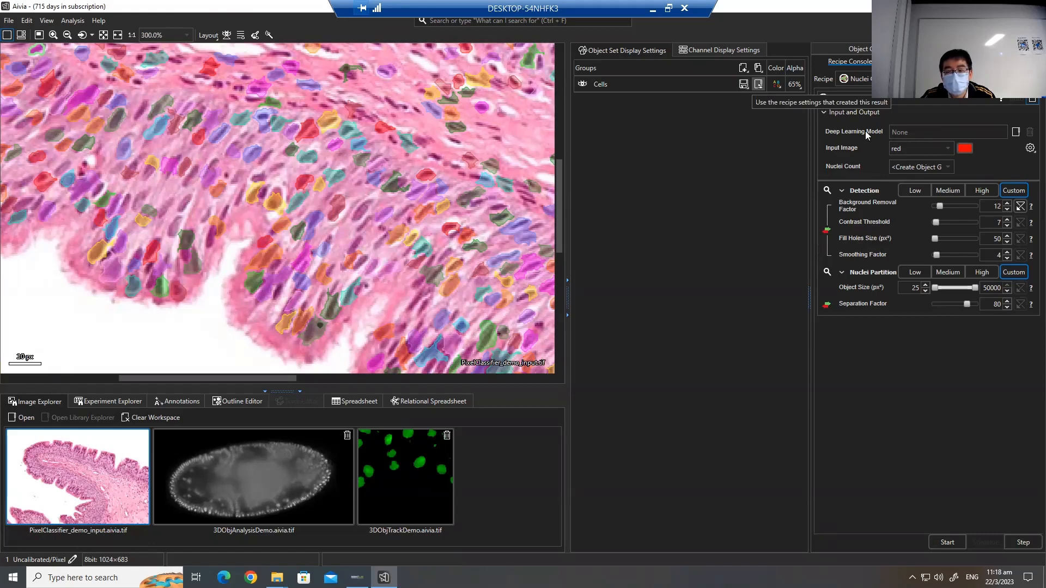
pyautogui.moveTo(939, 206); pyautogui.dragTo(931, 255)
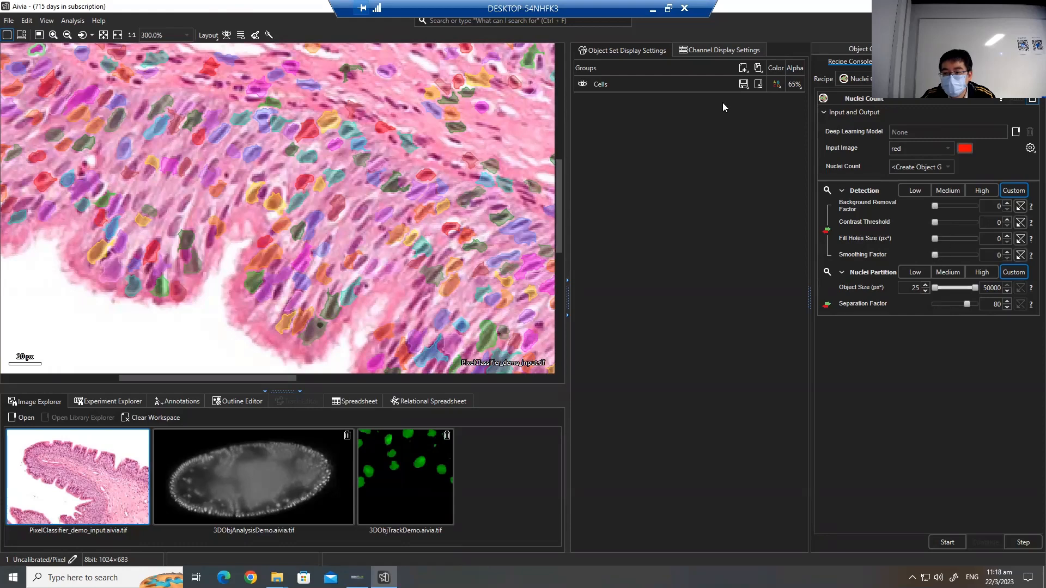
# - Restore the recipe settings that created the Cells result and expand the Detection and Subset Filtering parameters
pyautogui.click(759, 84)
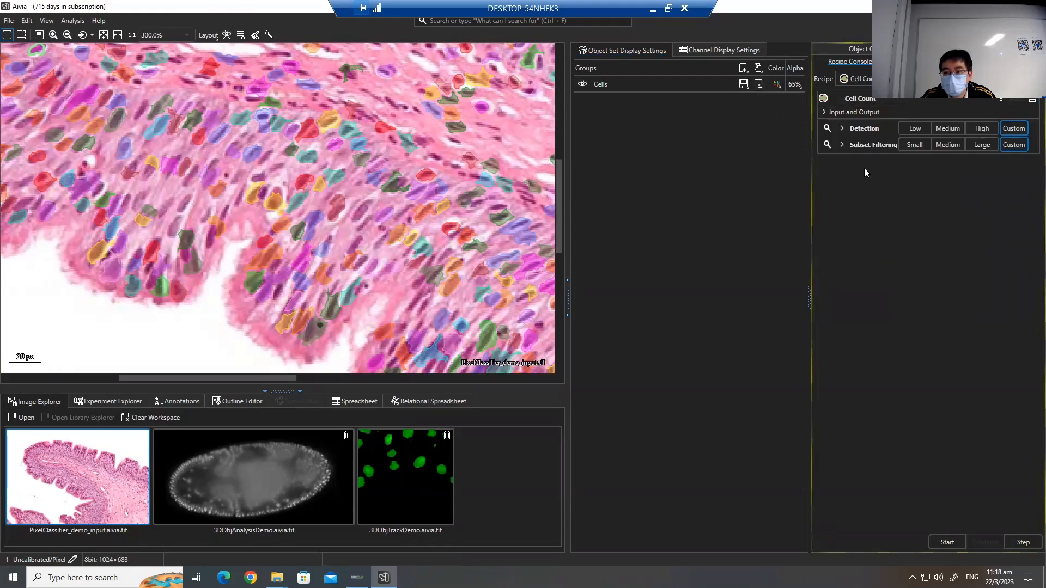
pyautogui.click(842, 129)
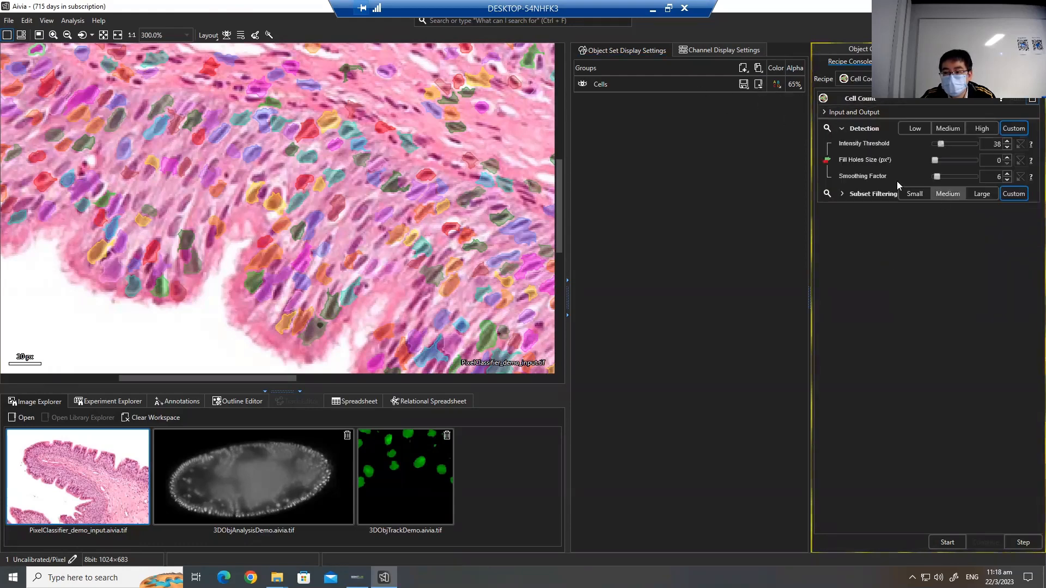
pyautogui.click(842, 194)
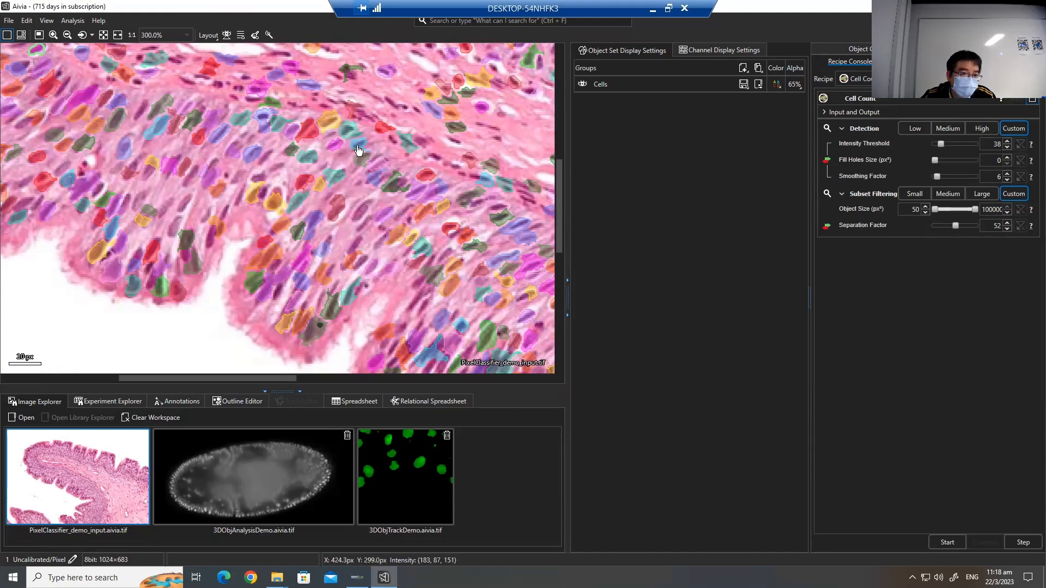
# - Try to save the segmented image as PixelClassifier_demo_input, and decline to replace the existing file
pyautogui.scroll(-2, 354, 153)
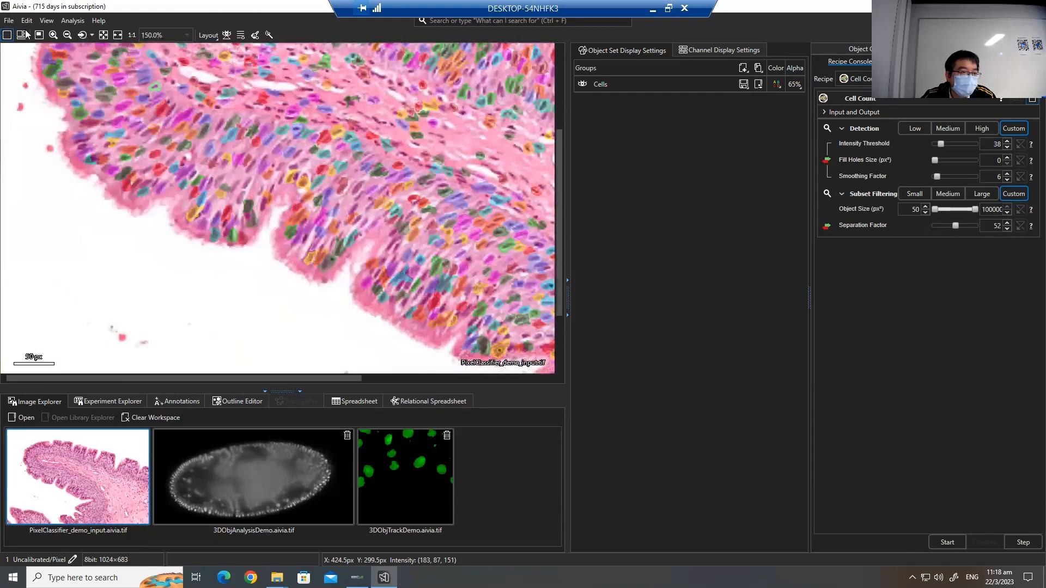
pyautogui.scroll(-1, 125, 97)
pyautogui.click(9, 20)
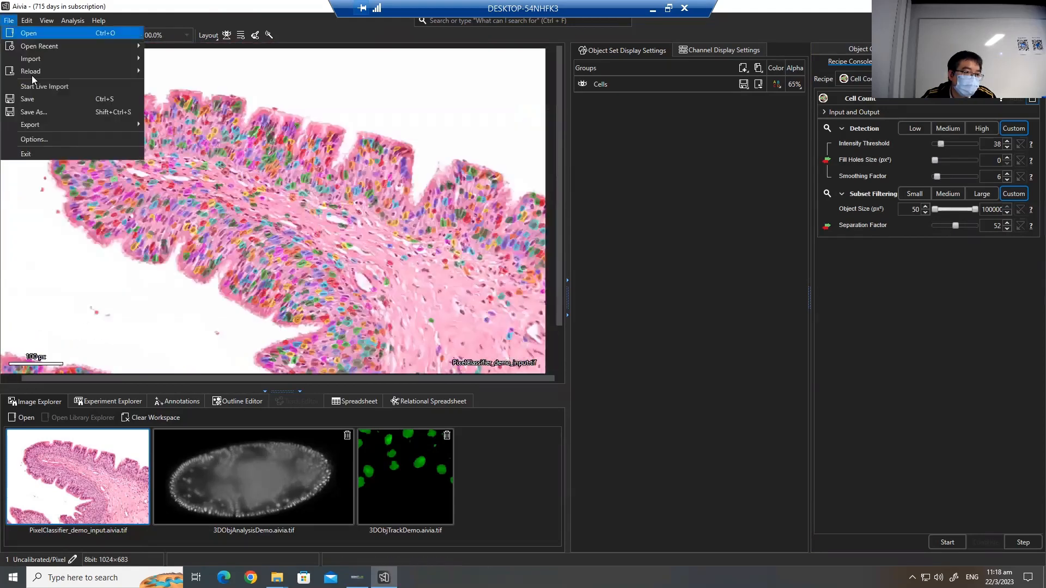
pyautogui.moveTo(45, 110)
pyautogui.click(87, 112)
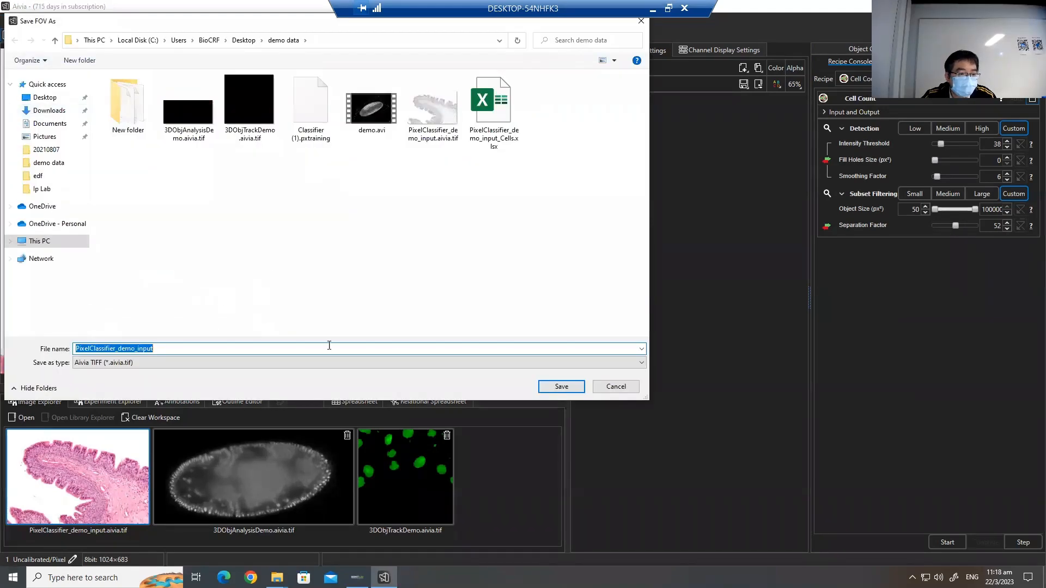
pyautogui.click(574, 388)
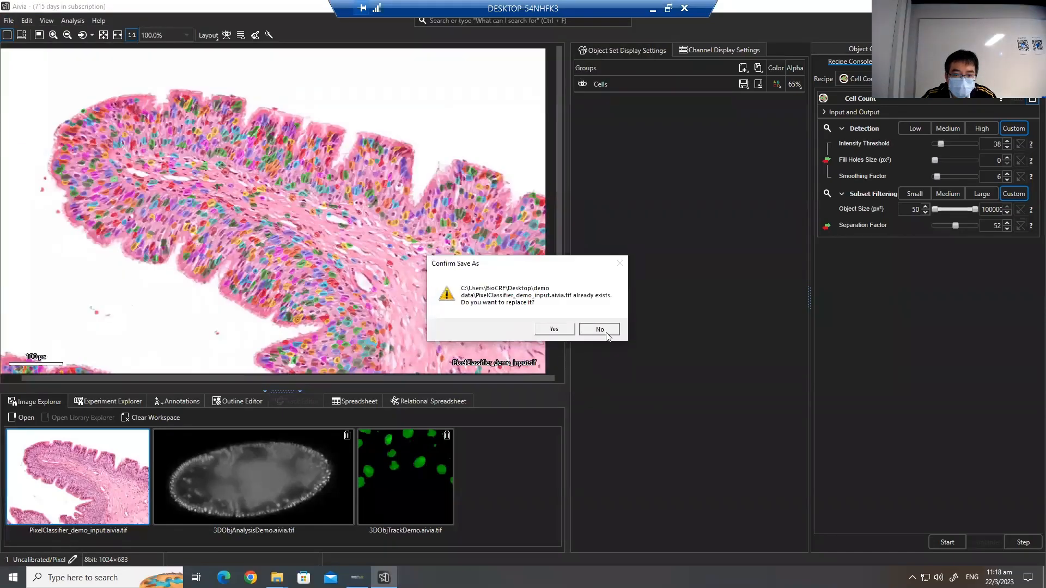
pyautogui.click(599, 330)
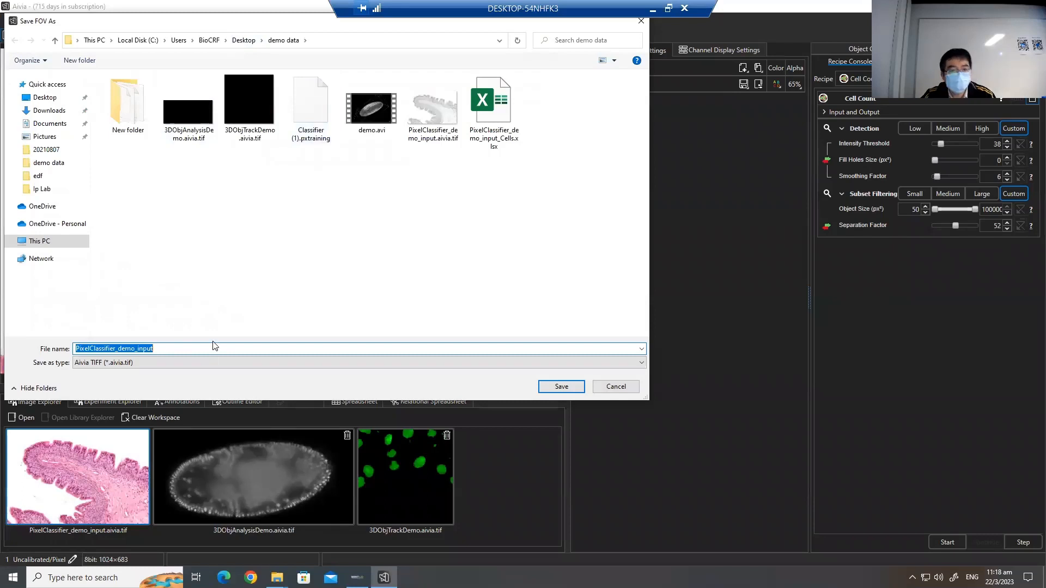
# - Save the segmented image as 2D cell in Aivia TIFF format in the demo data folder
pyautogui.write('cel')
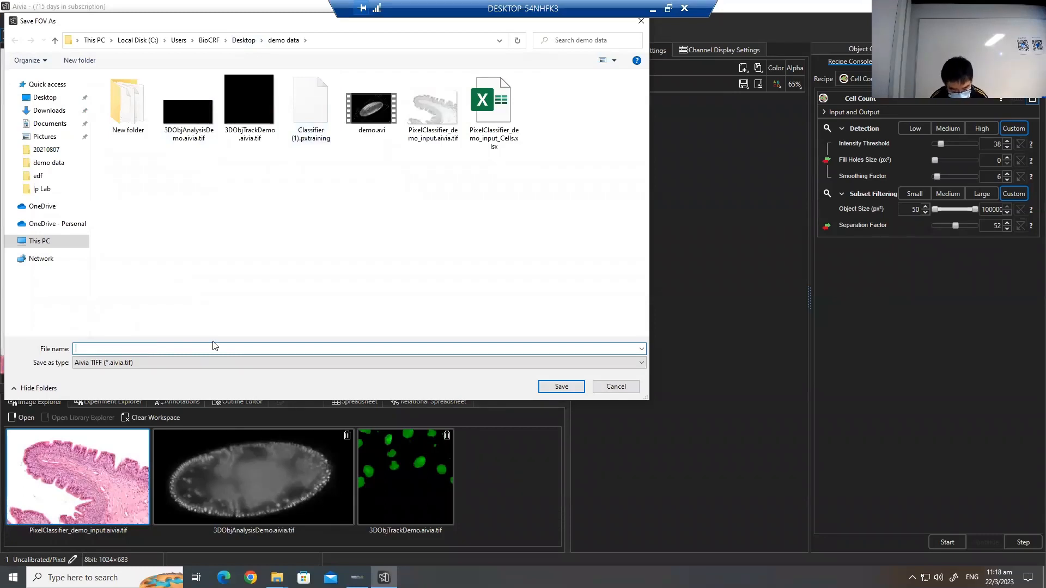
pyautogui.write('l')
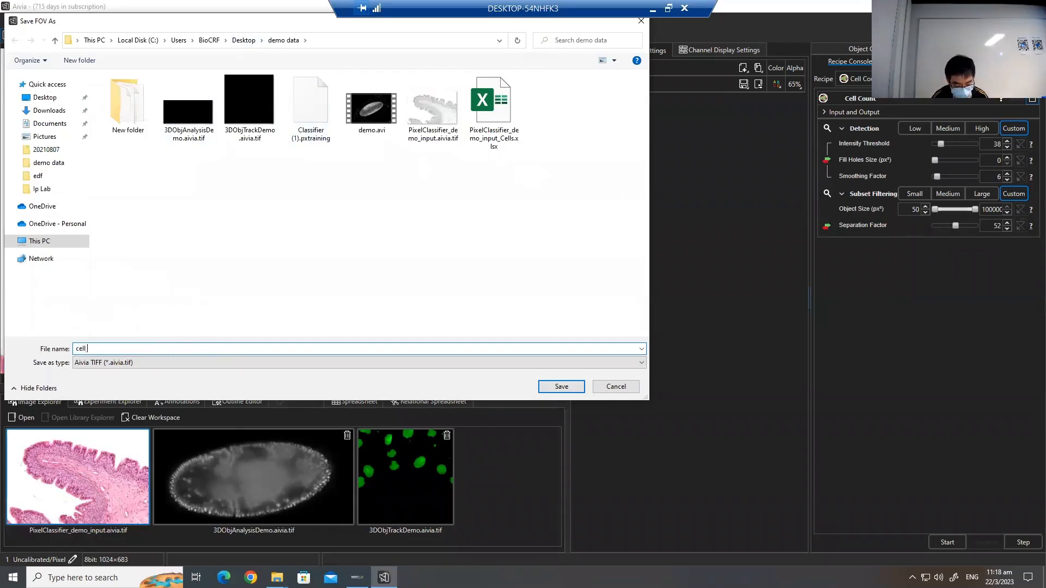
pyautogui.press('BackSpace')
pyautogui.press('BackSpace')
pyautogui.press('BackSpace')
pyautogui.write('2')
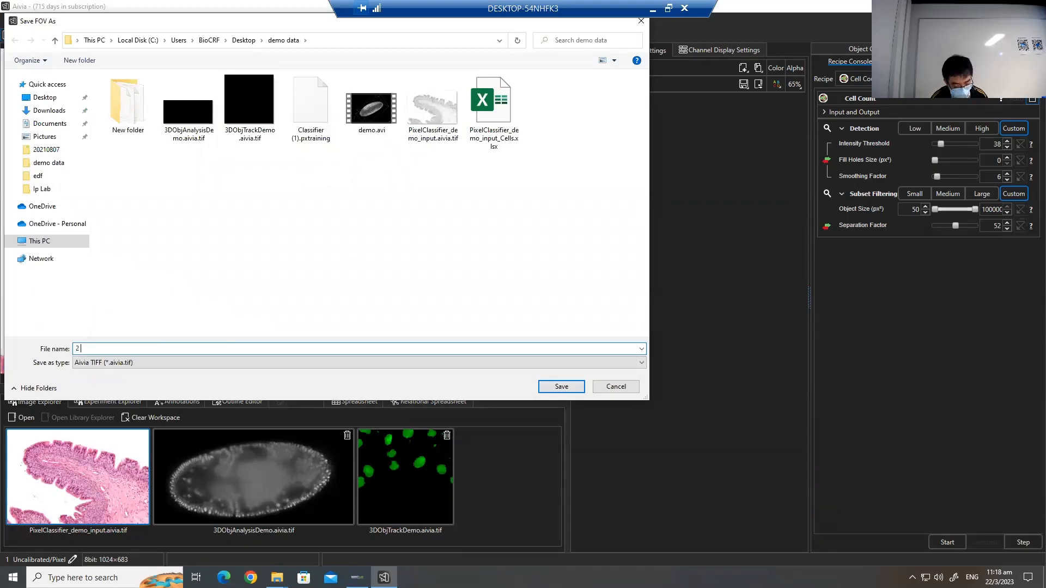
pyautogui.write('D ce')
pyautogui.press('Return')
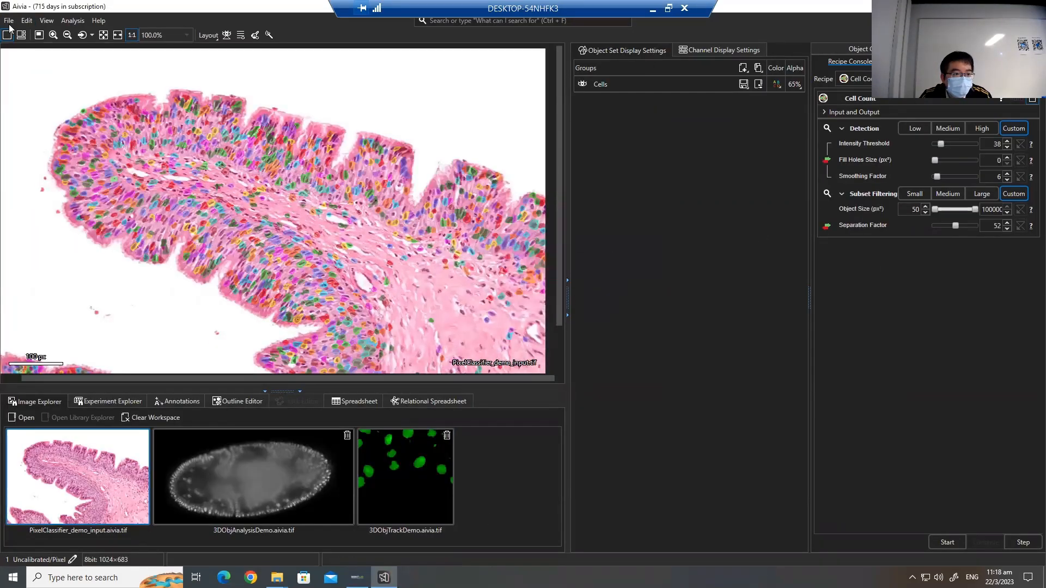
# - Remove PixelClassifier_demo_input from the workspace and training set, and load 2D cell.aivia.tif from the demo data folder in File Explorer
pyautogui.doubleClick(164, 452)
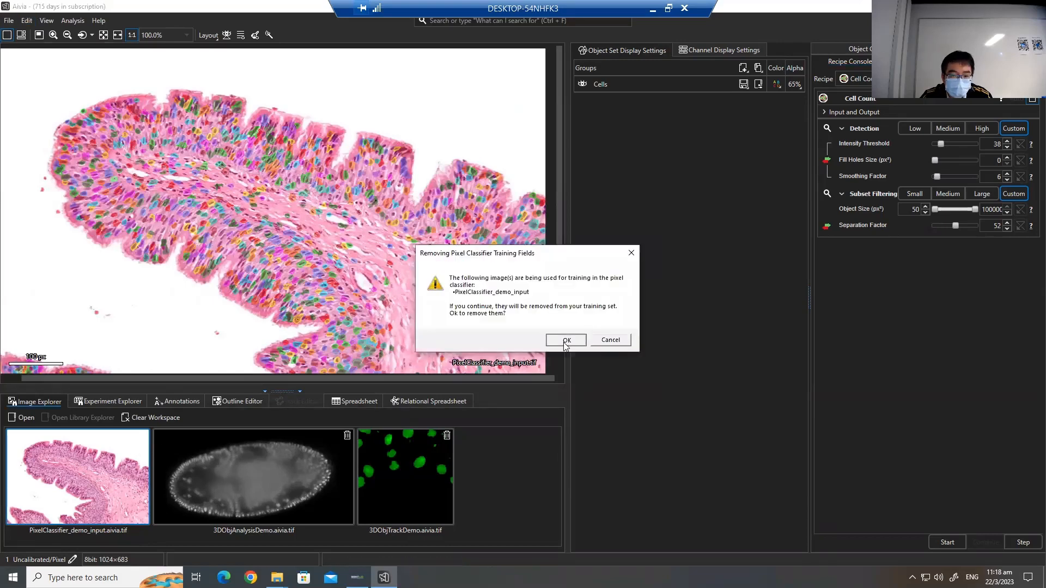
pyautogui.click(563, 341)
pyautogui.click(277, 578)
pyautogui.click(324, 531)
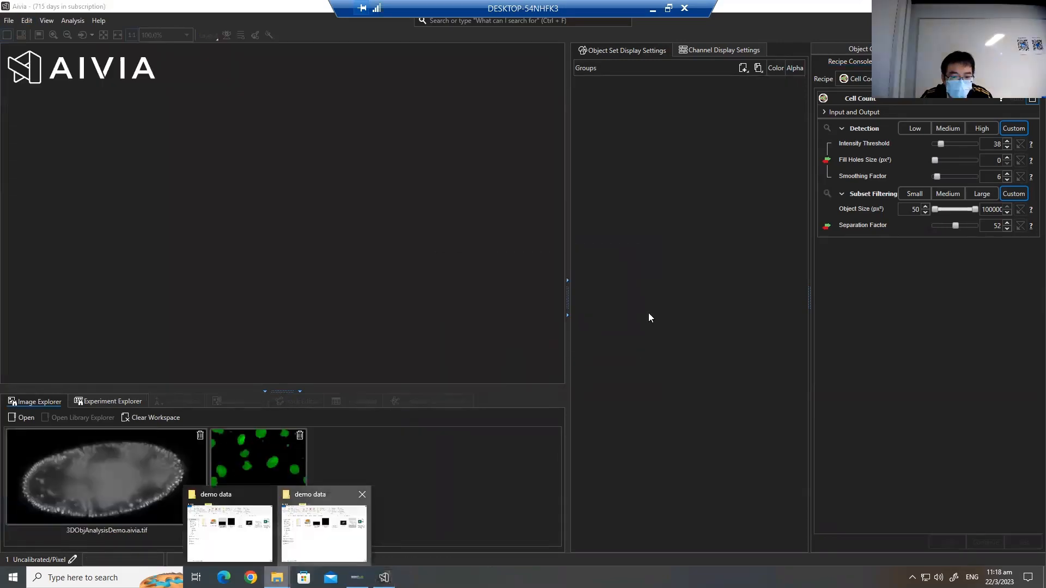
pyautogui.click(185, 236)
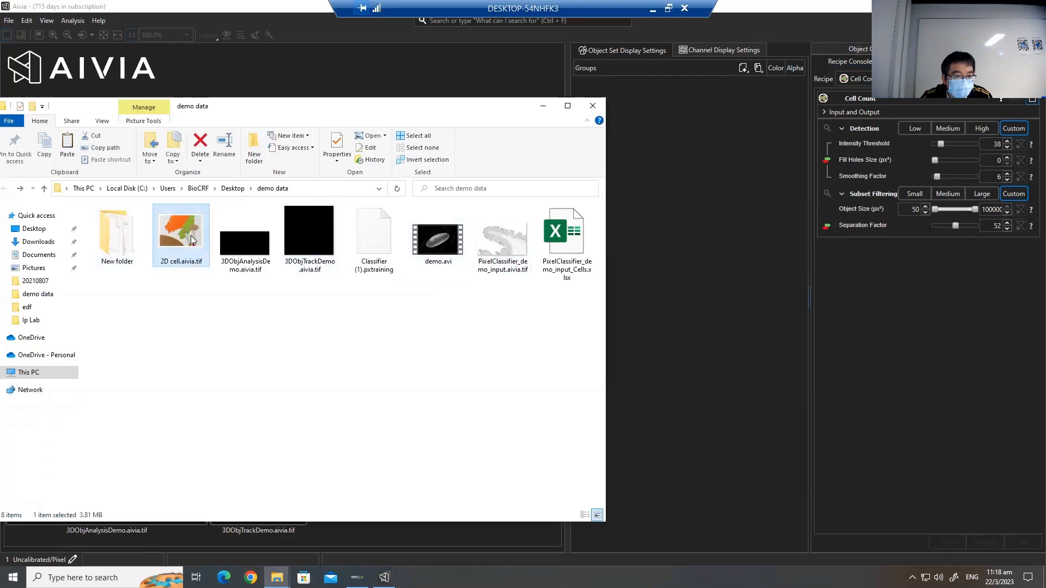
pyautogui.moveTo(185, 238); pyautogui.dragTo(298, 91)
pyautogui.click(578, 280)
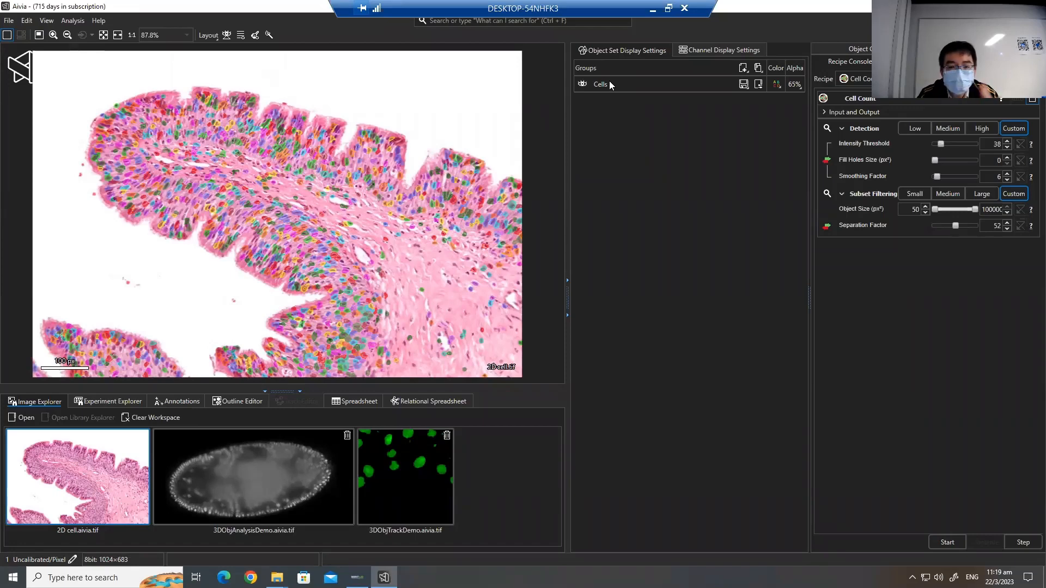
# - Hide the Cells object set and inspect the bare tissue of the reloaded 2D cell image up close
pyautogui.scroll(1, 376, 107)
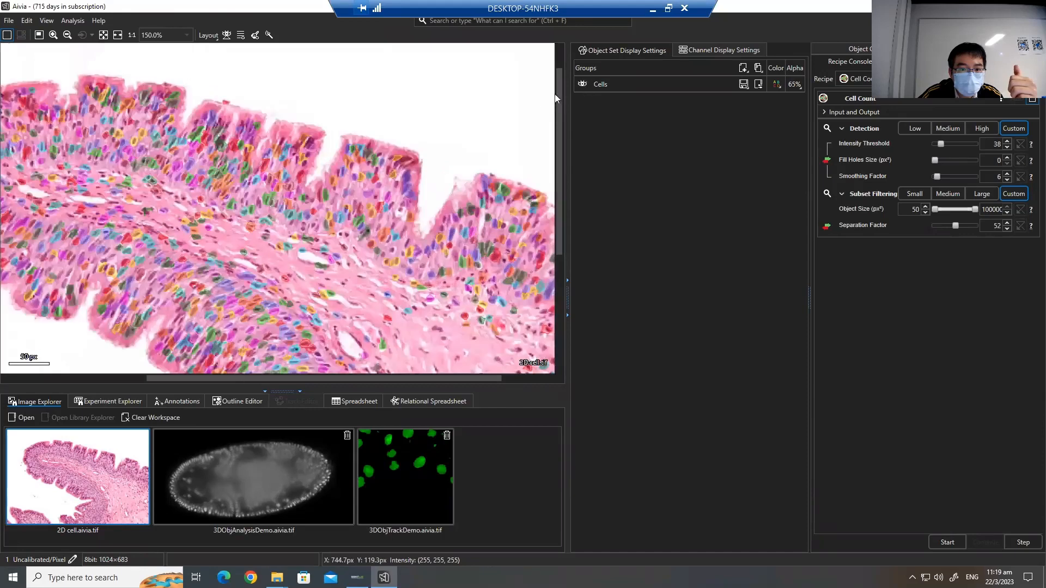
pyautogui.scroll(2, 410, 109)
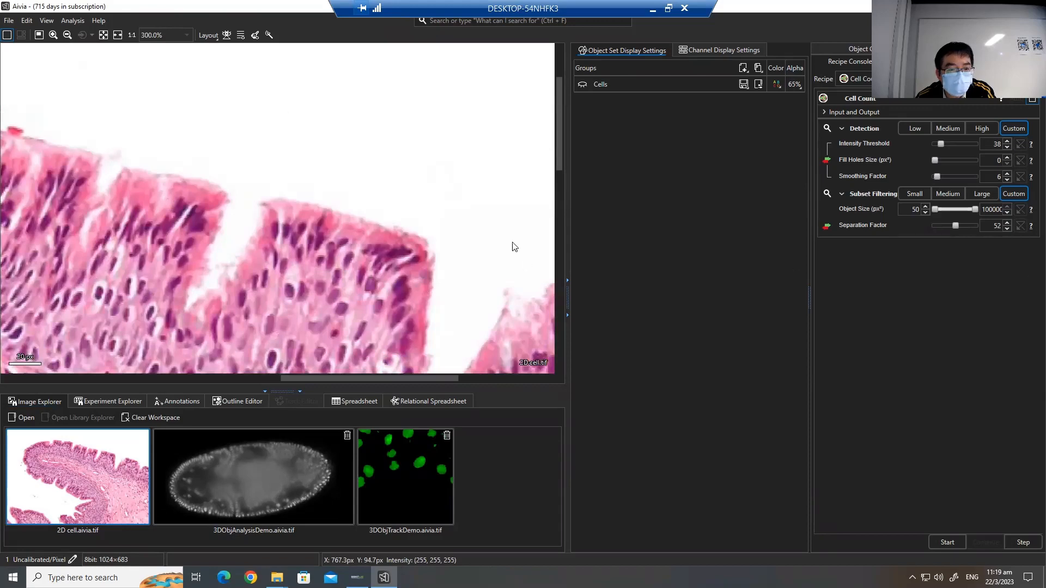
pyautogui.scroll(-5, 310, 212)
pyautogui.scroll(4, 310, 227)
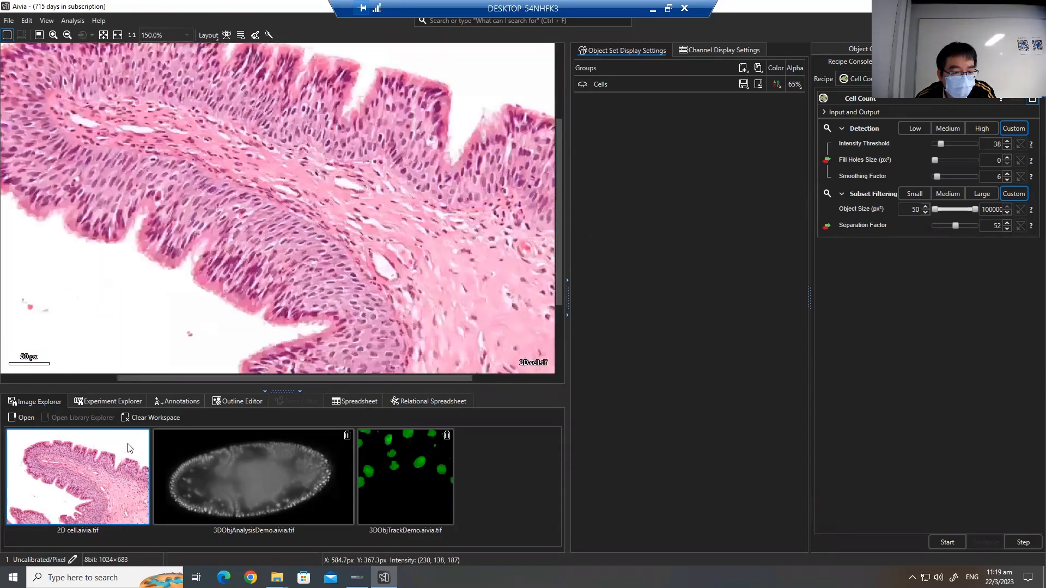
# - Review the Cells measurement spreadsheet, compare the tissue with the Cells outlines shown and hidden, and return to the loaded images
pyautogui.click(375, 401)
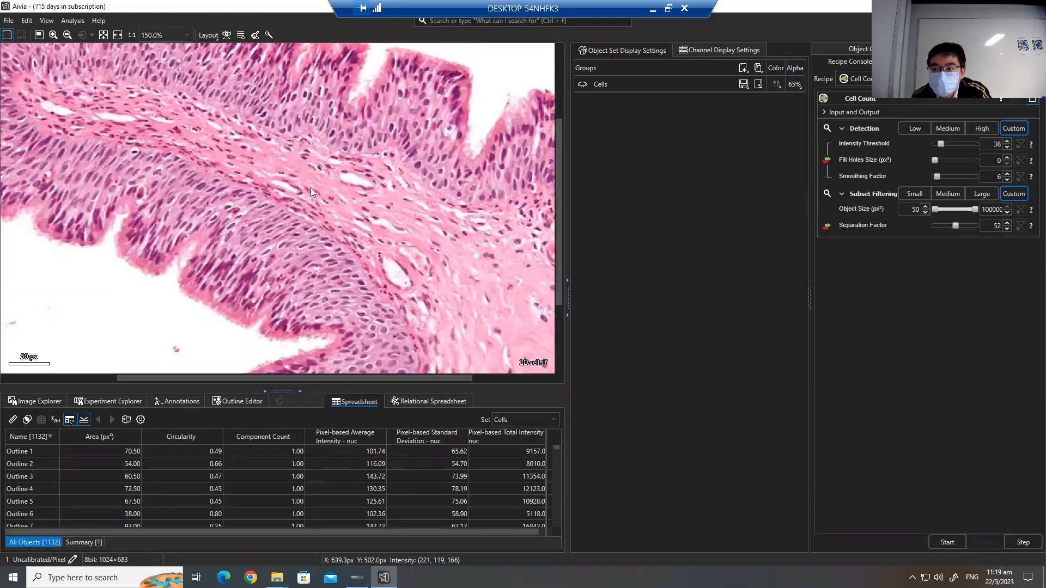
pyautogui.scroll(-3, 313, 206)
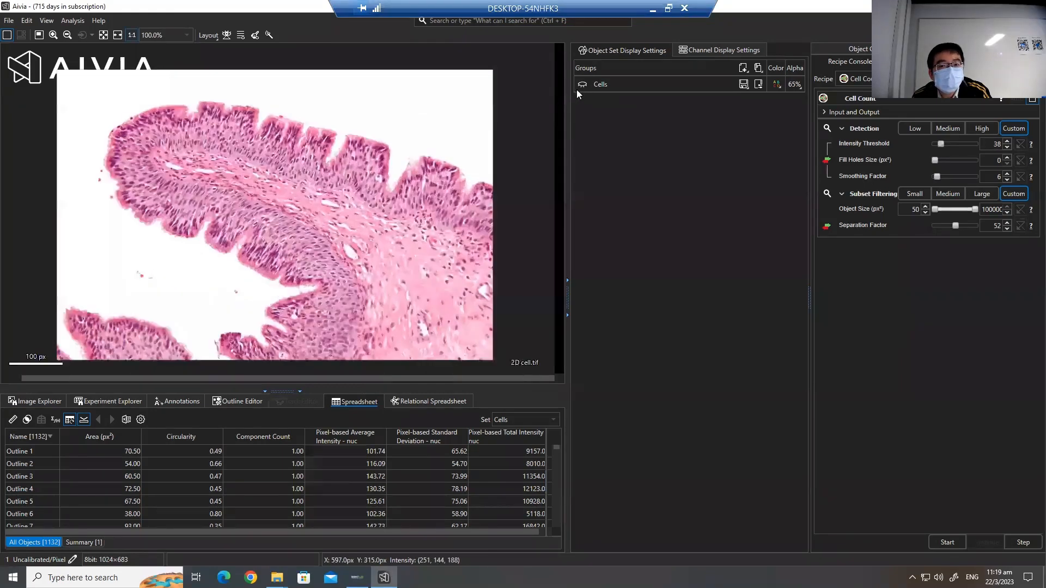
pyautogui.click(581, 86)
pyautogui.click(582, 85)
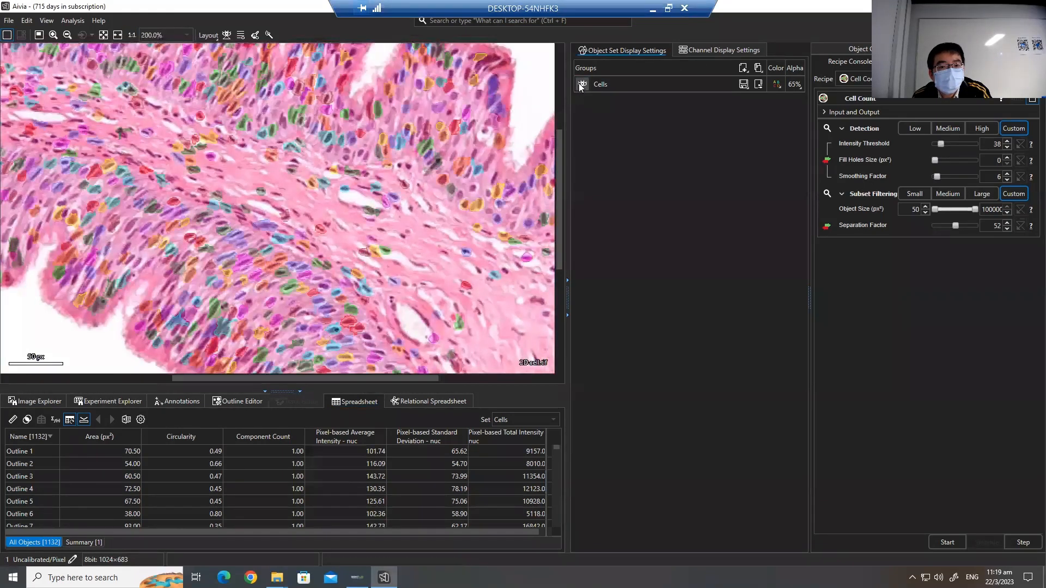
pyautogui.scroll(-1, 399, 117)
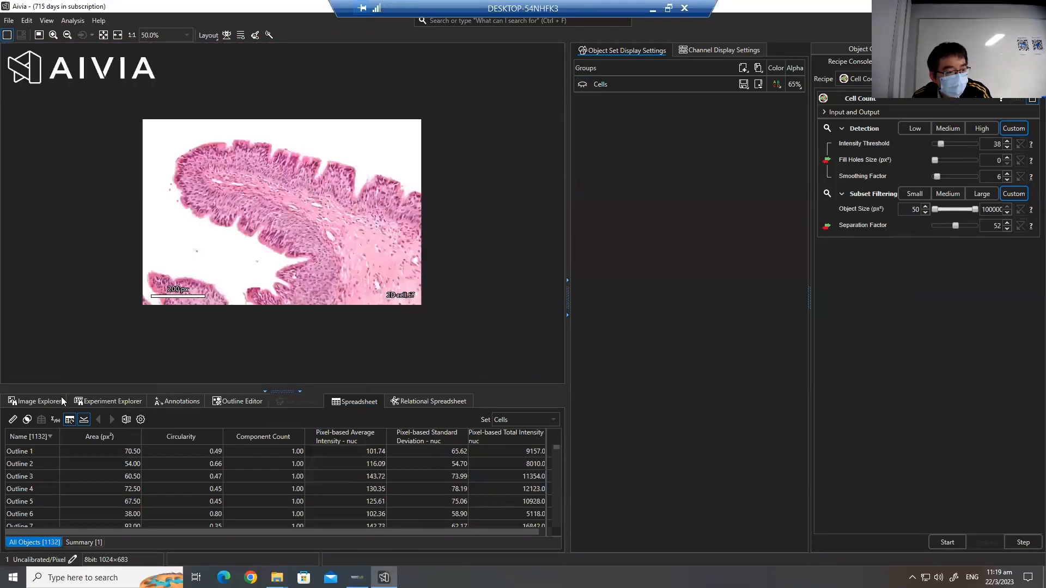
pyautogui.click(57, 399)
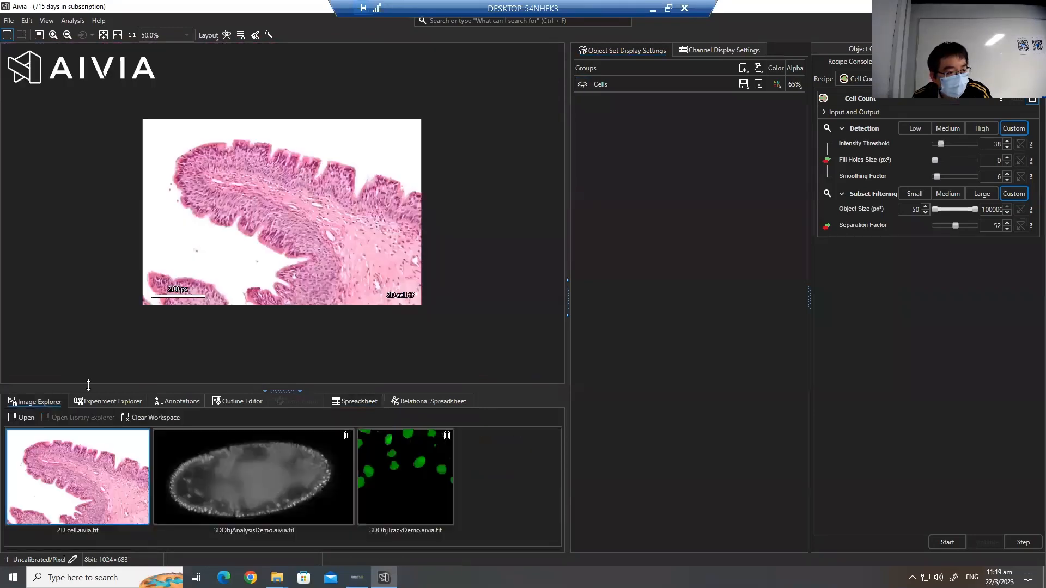
# - Open 3DObjAnalysisDemo.aivia.tif from the loaded images and inspect its nuclei up close in the slice view
pyautogui.doubleClick(250, 490)
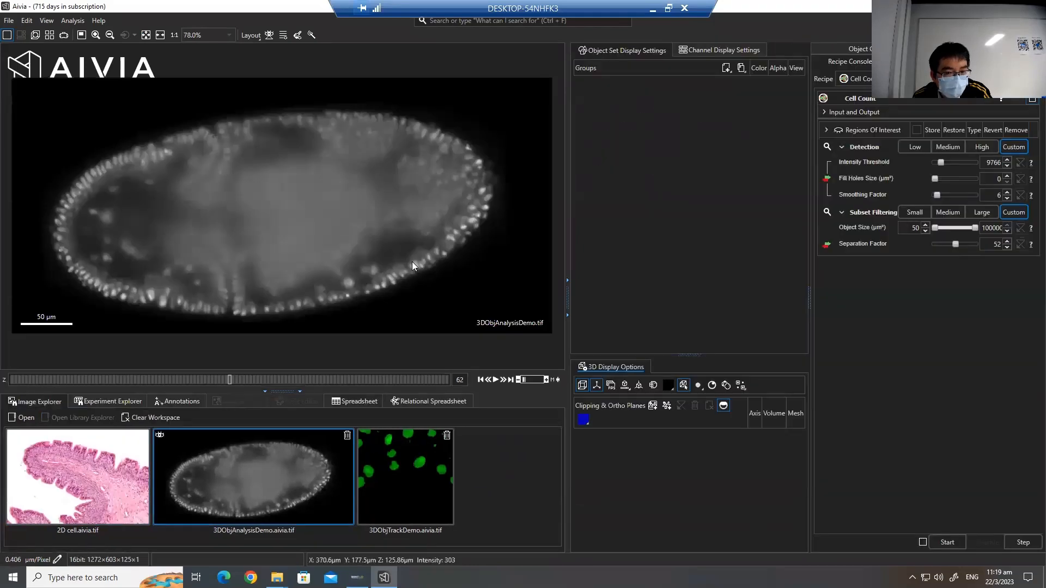
pyautogui.scroll(7, 332, 129)
pyautogui.scroll(-8, 331, 126)
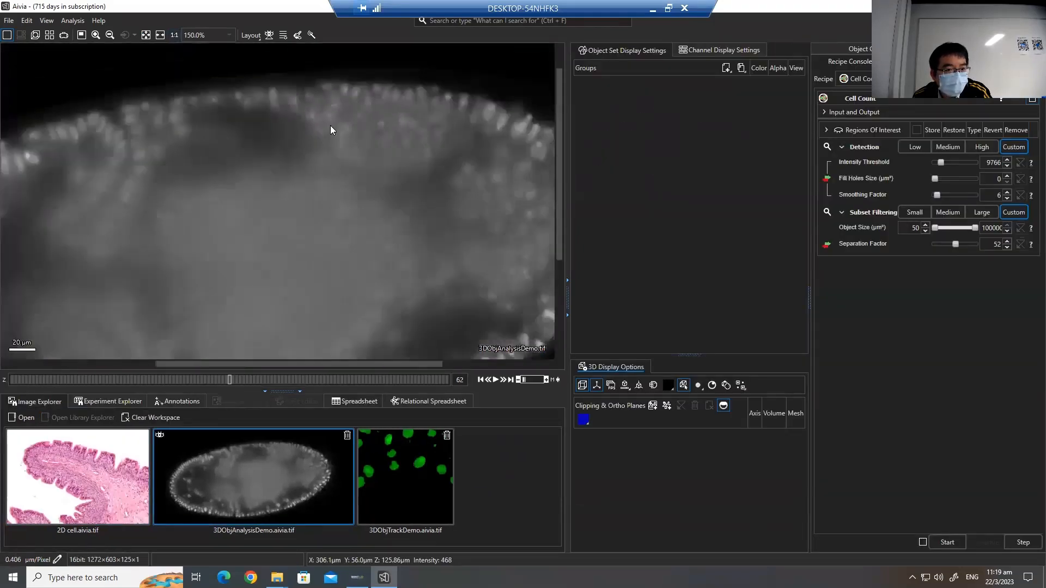
pyautogui.scroll(5, 340, 146)
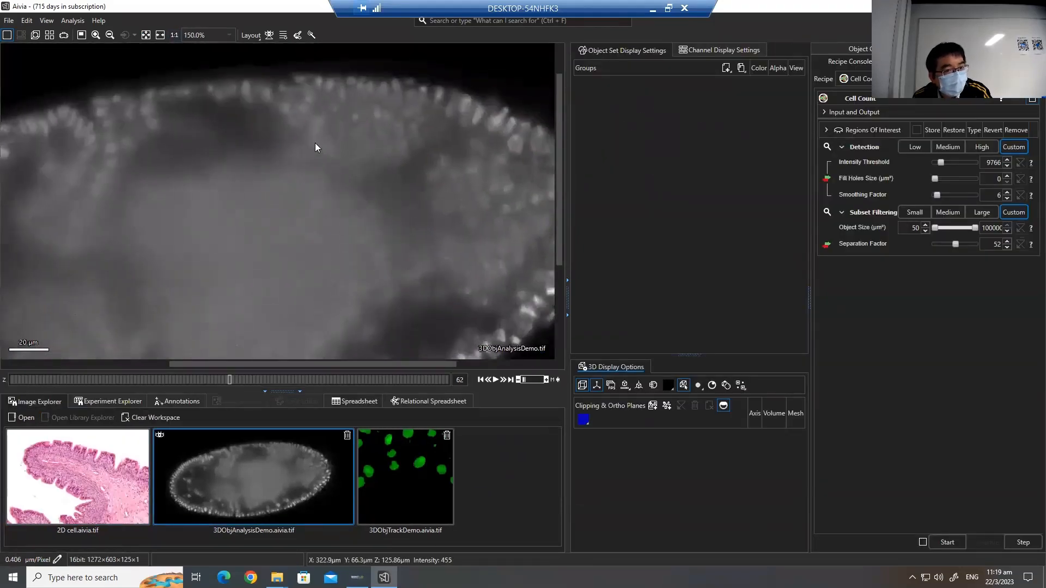
pyautogui.scroll(-2, 305, 147)
# - Show the 3DObjAnalysisDemo image as a 3D volume and inspect the embryo's nuclei from several angles
pyautogui.click(35, 35)
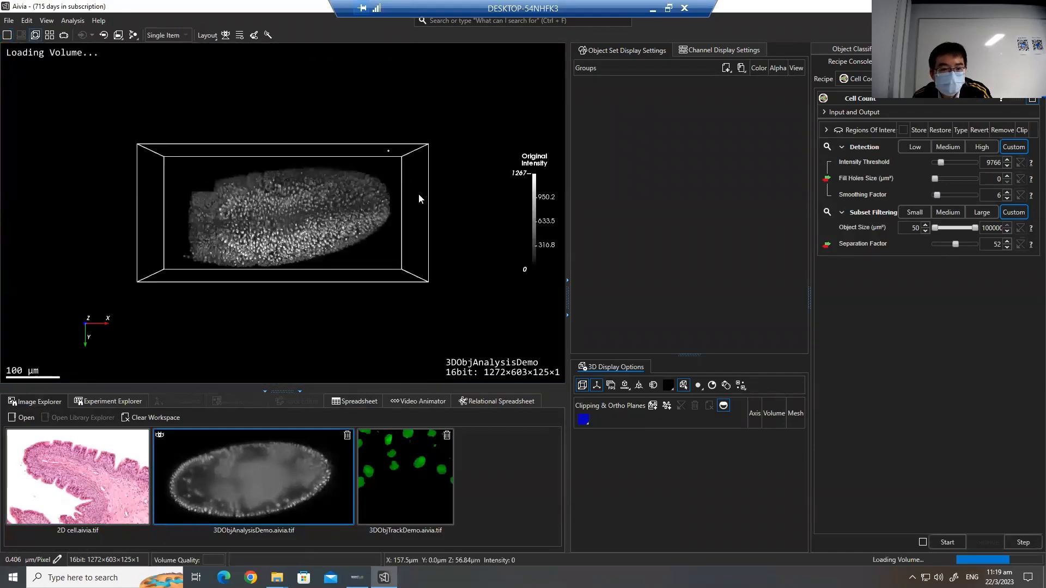
pyautogui.moveTo(418, 194); pyautogui.dragTo(354, 147)
pyautogui.scroll(3, 354, 146)
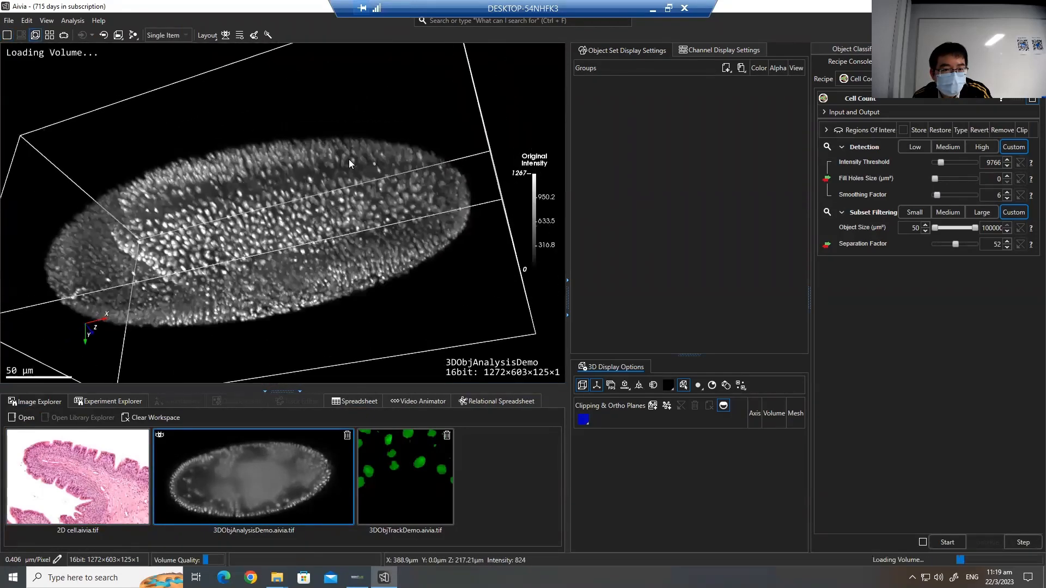
pyautogui.scroll(5, 395, 186)
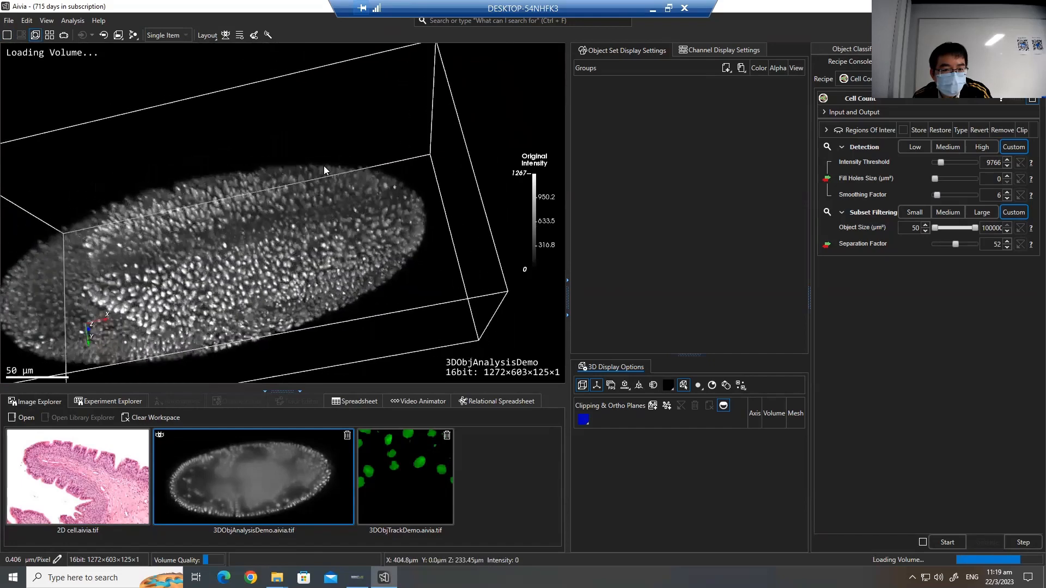
pyautogui.moveTo(383, 169)
pyautogui.mouseDown()
pyautogui.moveTo(326, 163)
pyautogui.moveTo(390, 173)
pyautogui.moveTo(369, 177)
pyautogui.mouseUp()
pyautogui.scroll(-5, 368, 178)
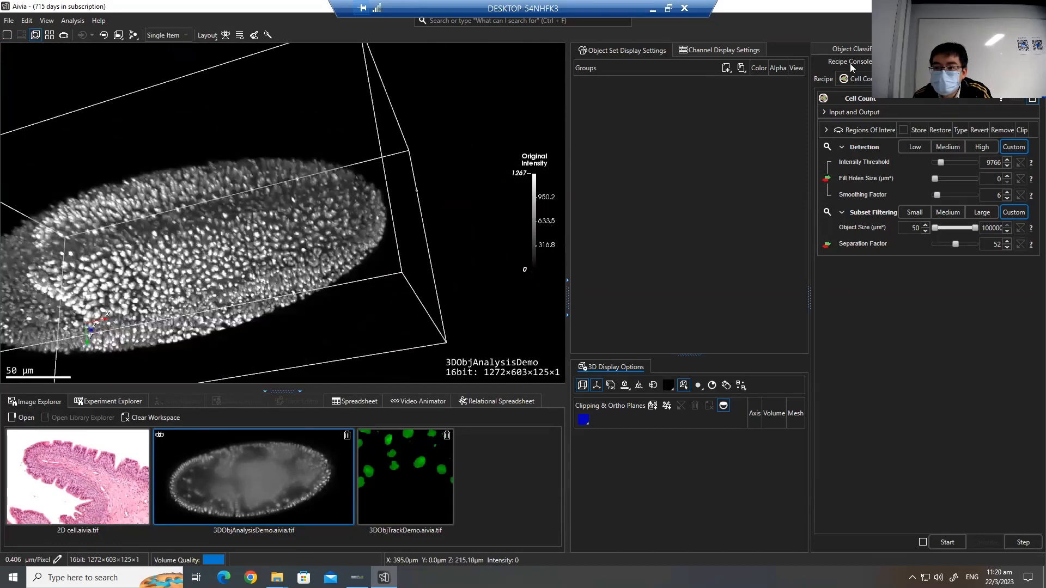
# - Load the 3D Object Analysis - Cellpose recipe
pyautogui.click(868, 80)
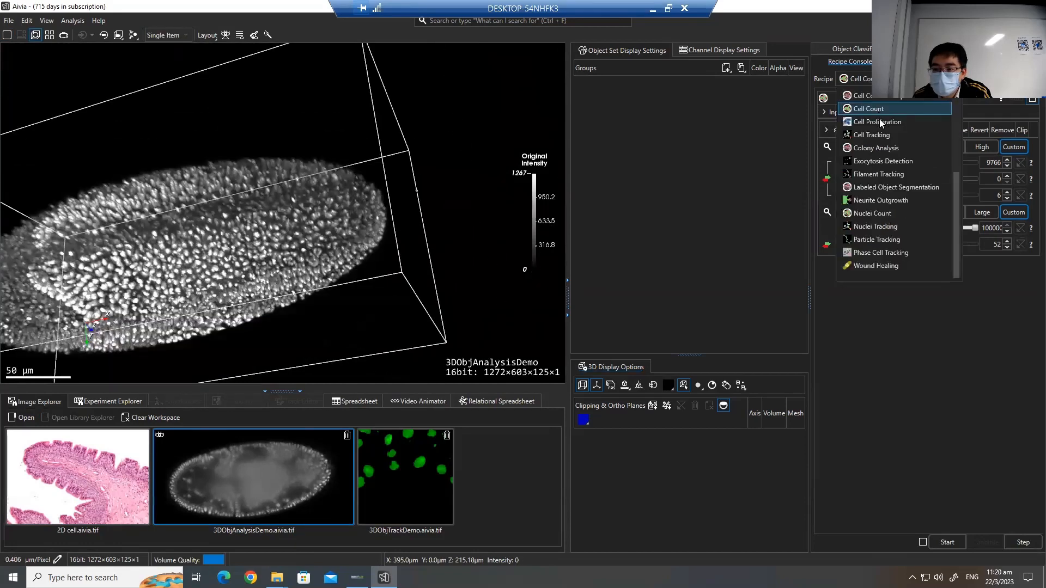
pyautogui.scroll(4, 890, 138)
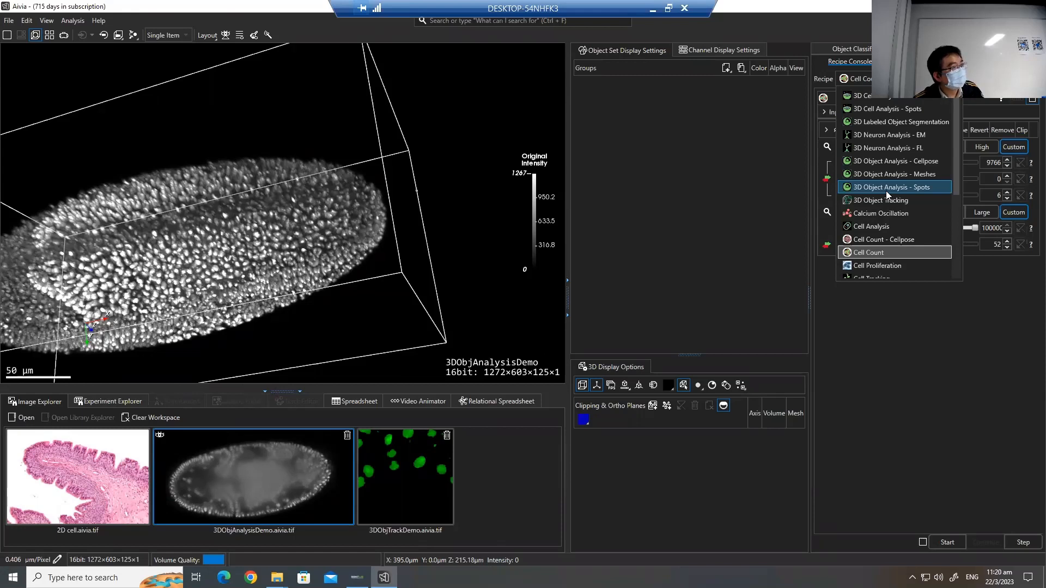
pyautogui.click(906, 160)
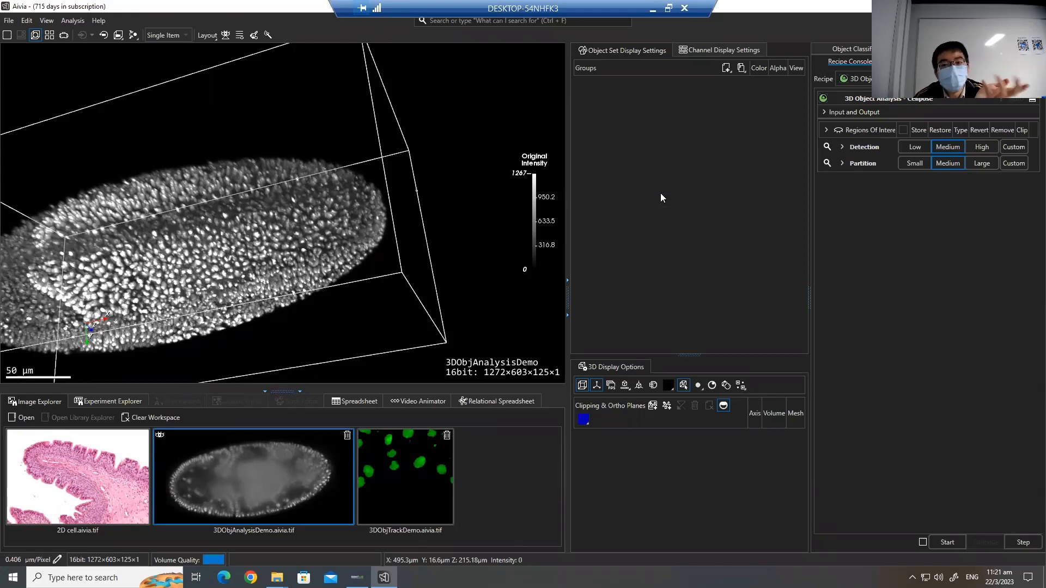
# - Load the 3D Object Analysis - Meshes recipe, expand its input and output settings, and show the image's channels
pyautogui.click(856, 79)
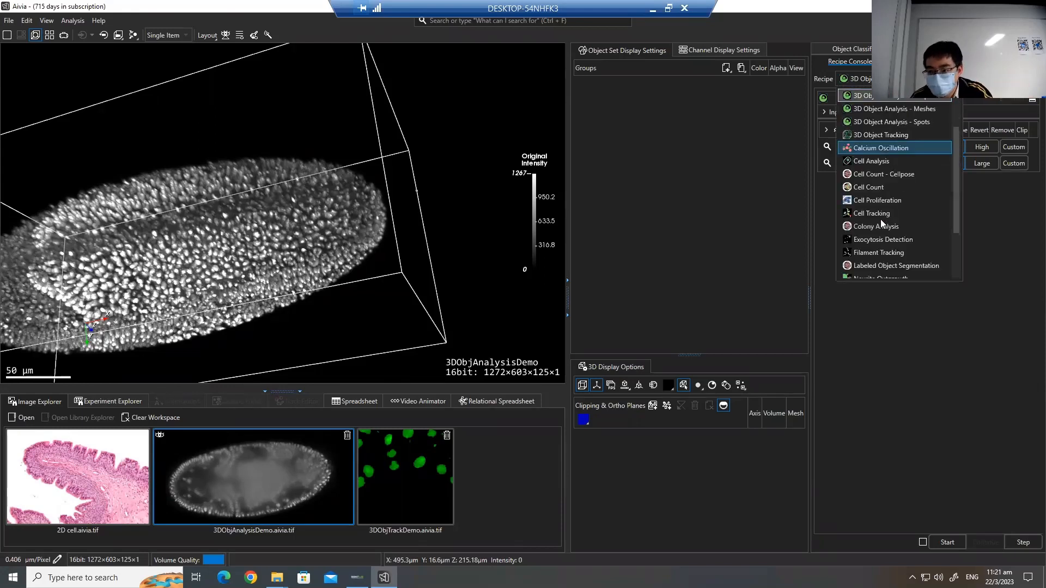
pyautogui.scroll(2, 921, 177)
pyautogui.click(912, 176)
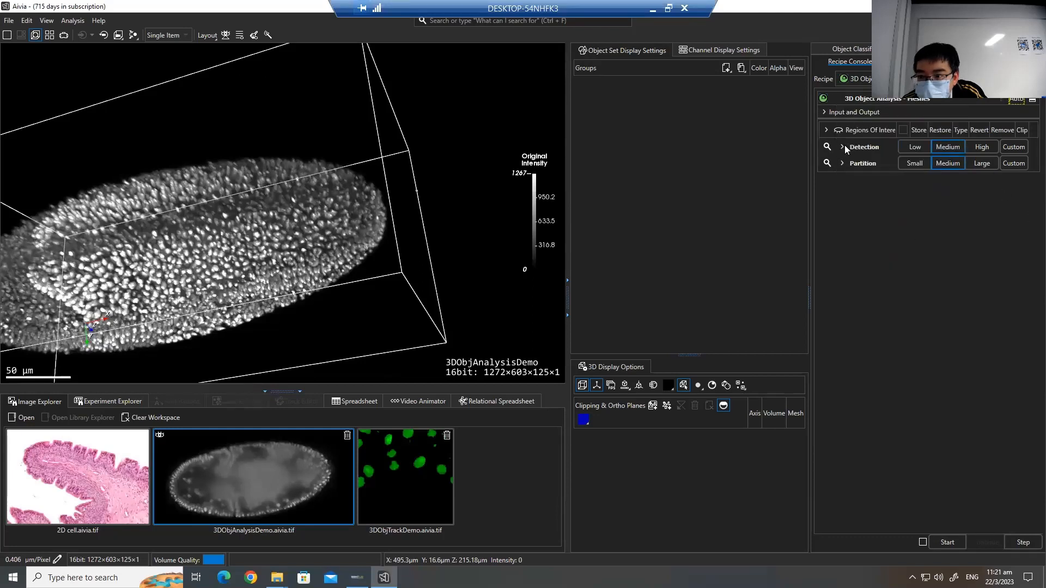
pyautogui.click(835, 112)
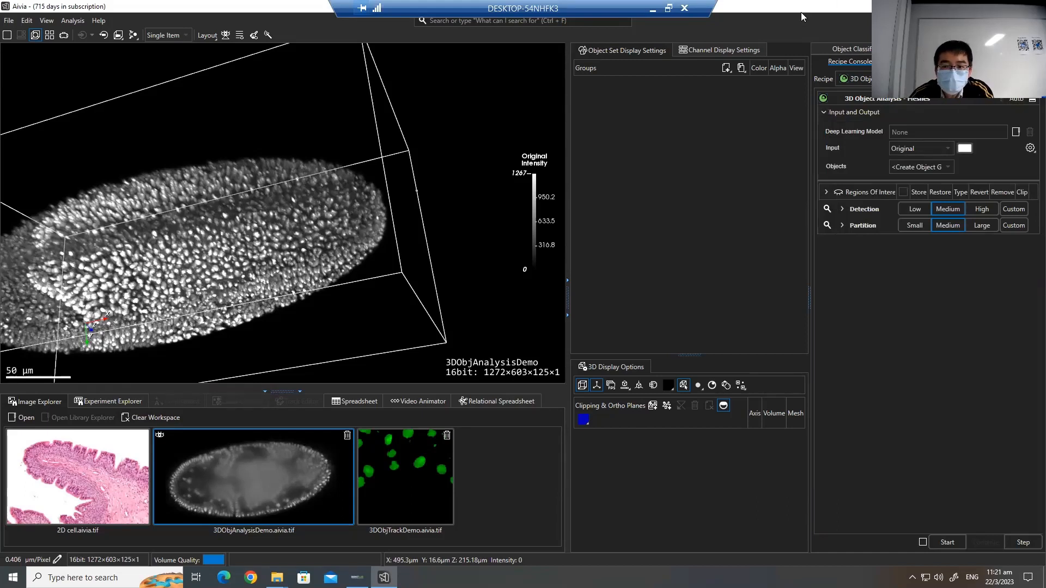
pyautogui.click(685, 49)
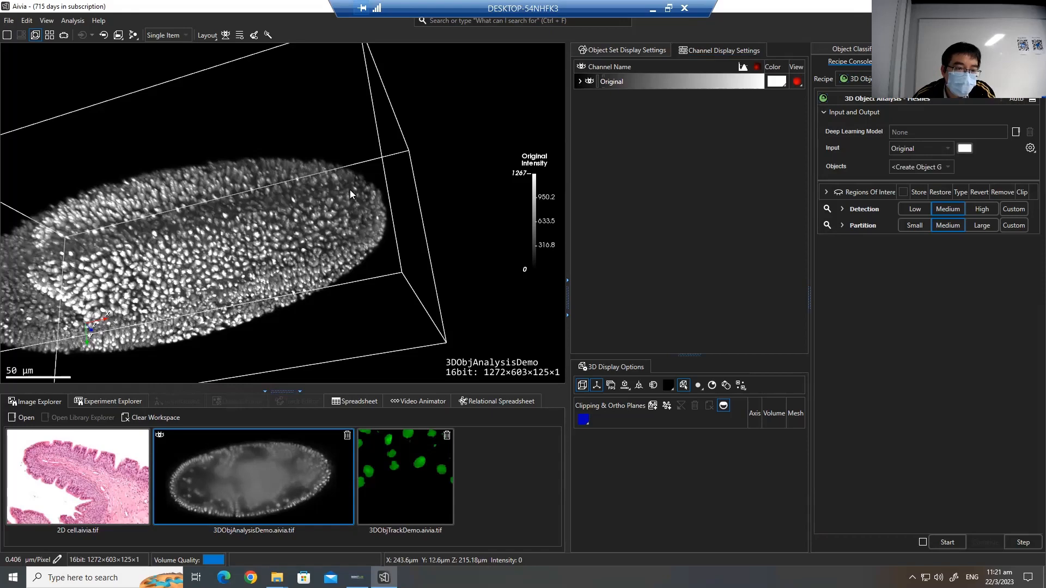
# - Show the recipe's regions of interest and place a box region near the lower edge of the embryo volume
pyautogui.moveTo(350, 191)
pyautogui.mouseDown(button='middle')
pyautogui.moveTo(371, 176)
pyautogui.moveTo(327, 187)
pyautogui.moveTo(341, 189)
pyautogui.mouseUp(button='middle')
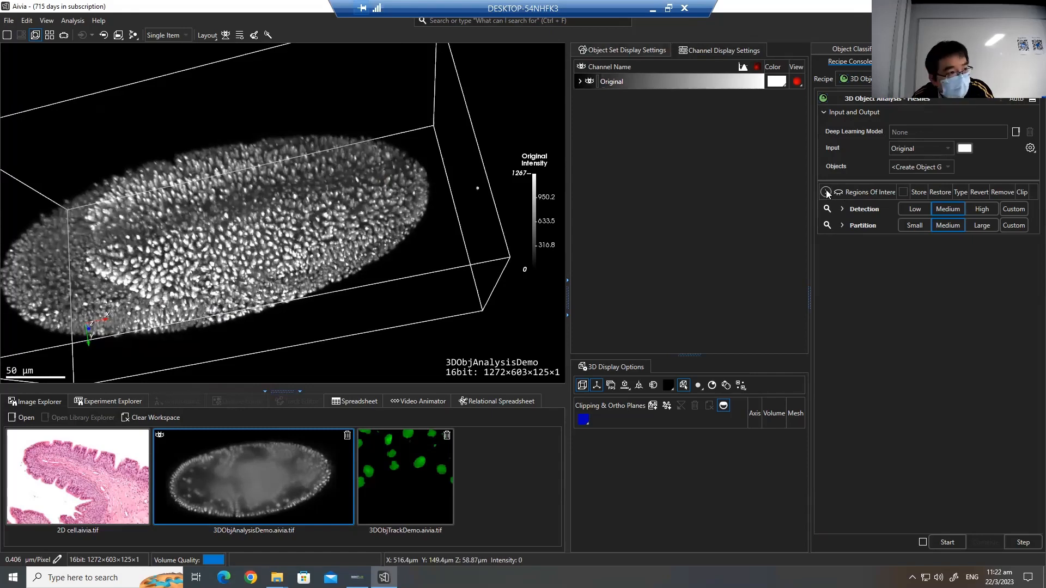
pyautogui.click(842, 194)
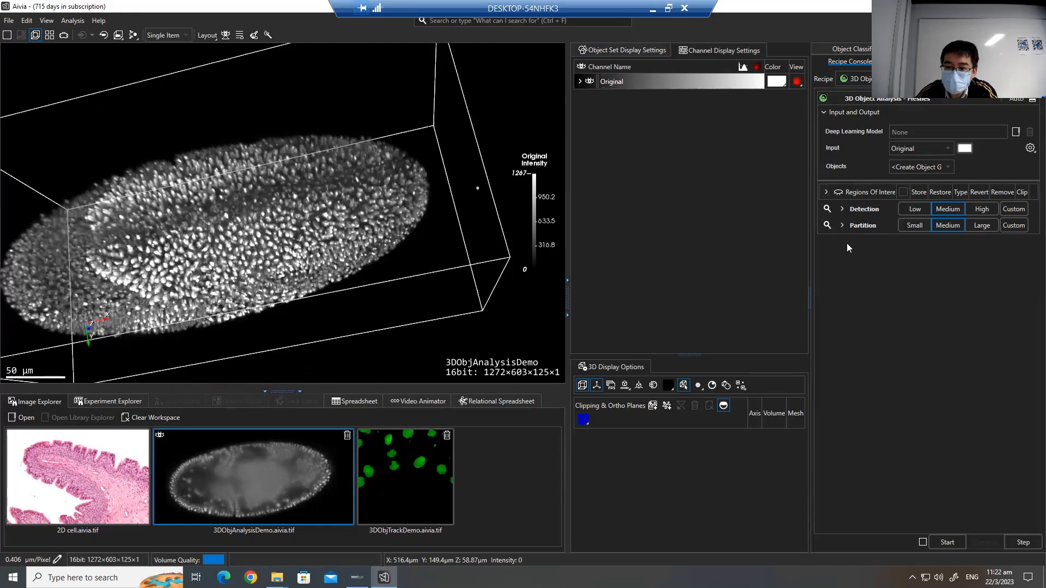
pyautogui.moveTo(341, 243); pyautogui.dragTo(348, 273)
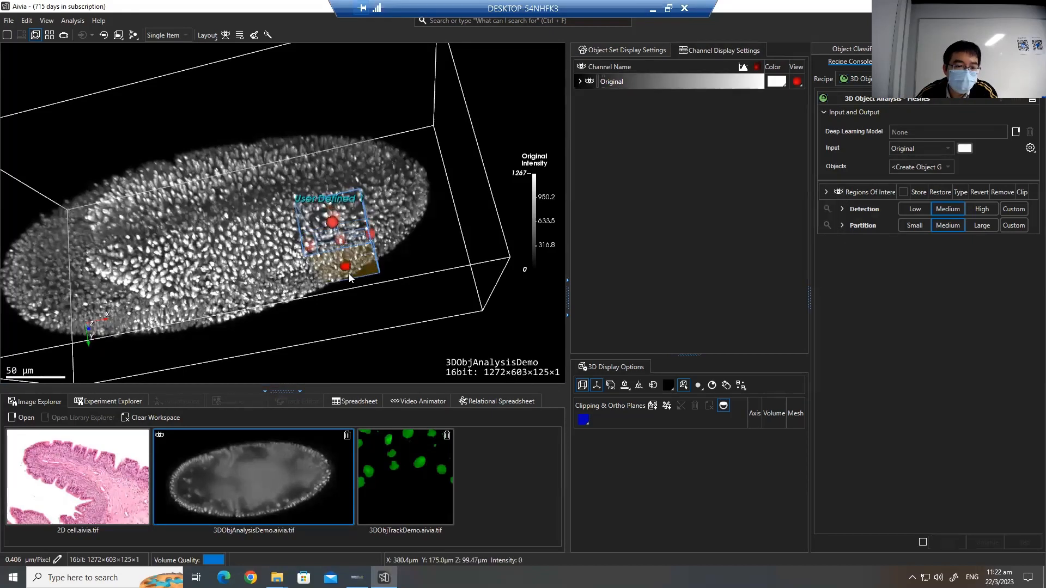
pyautogui.moveTo(372, 236); pyautogui.dragTo(400, 130)
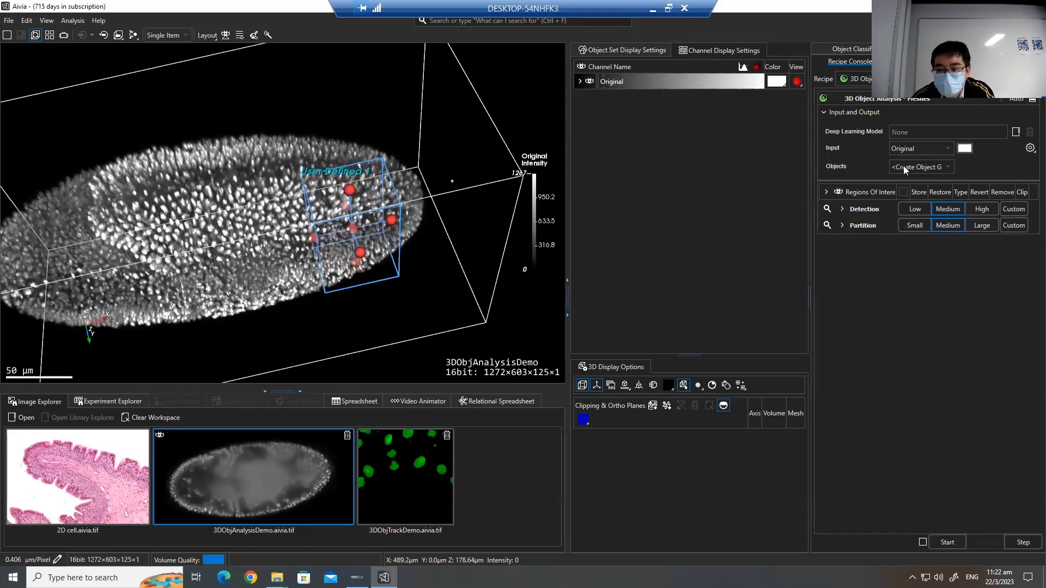
# - Restrict the analysis to the user-defined region of interest, keeping its box displayed on the volume
pyautogui.click(904, 192)
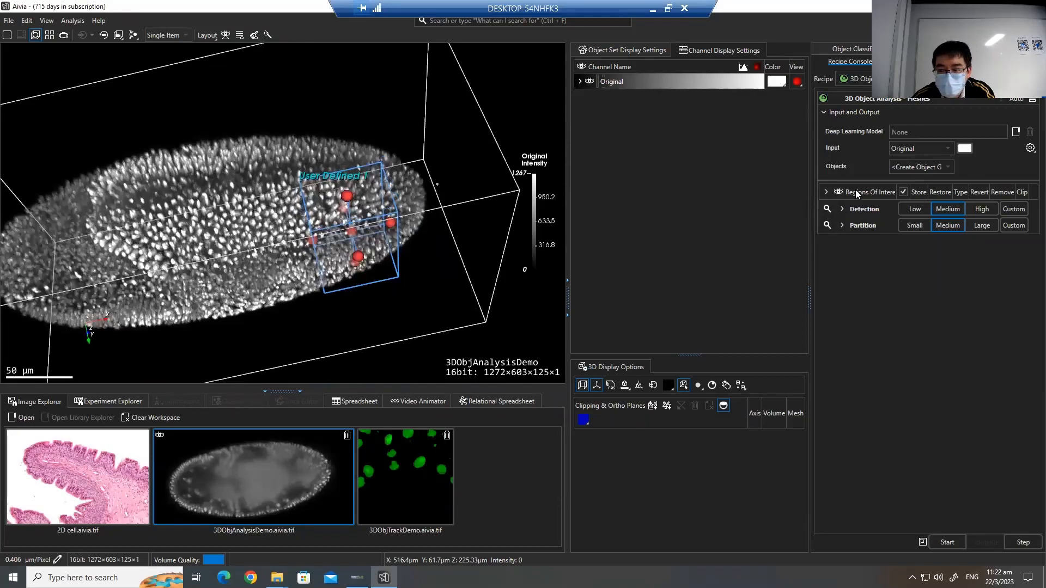
pyautogui.click(902, 193)
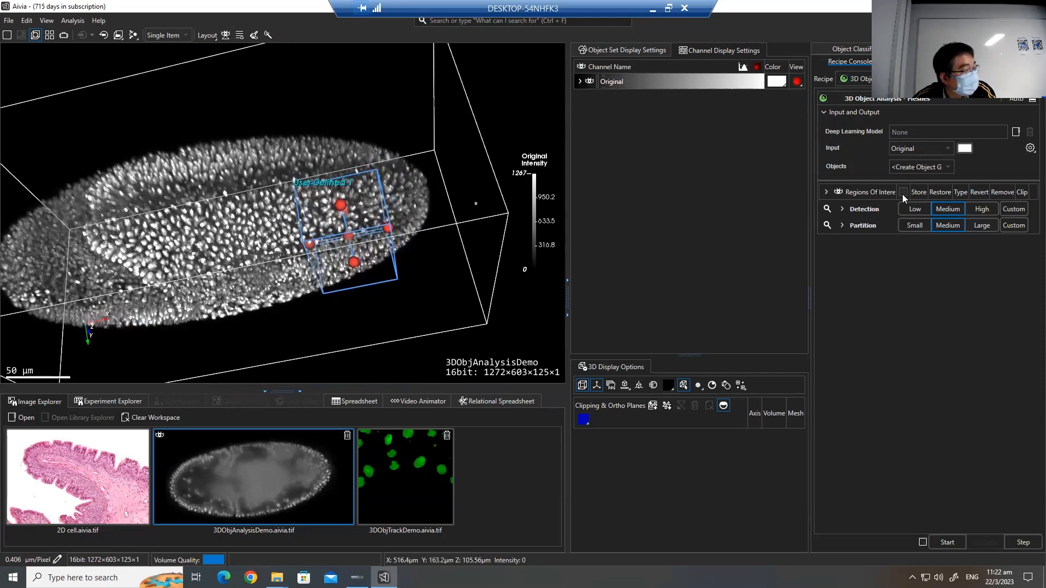
pyautogui.click(841, 192)
pyautogui.click(841, 191)
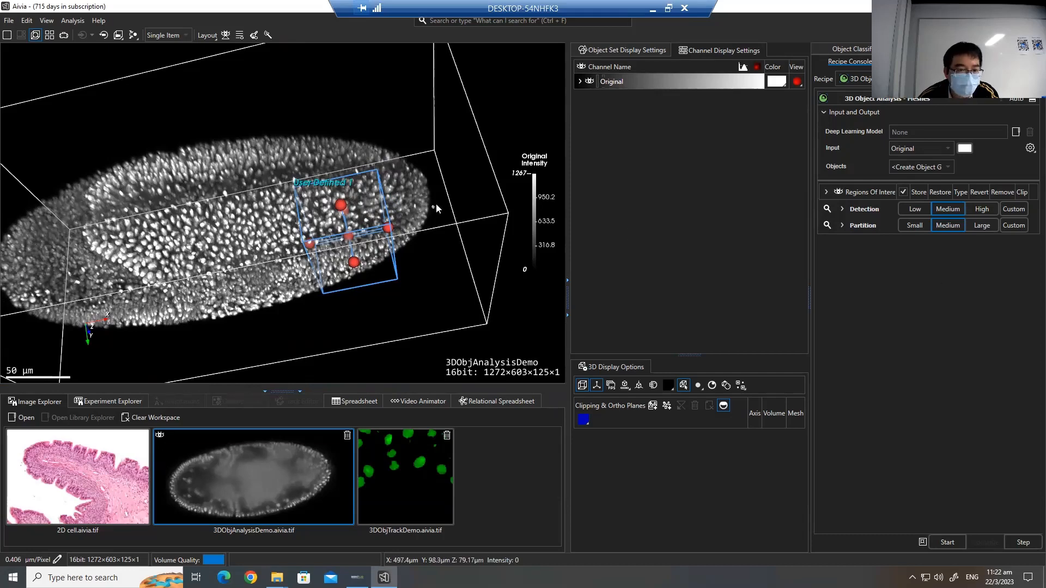
pyautogui.scroll(2, 435, 207)
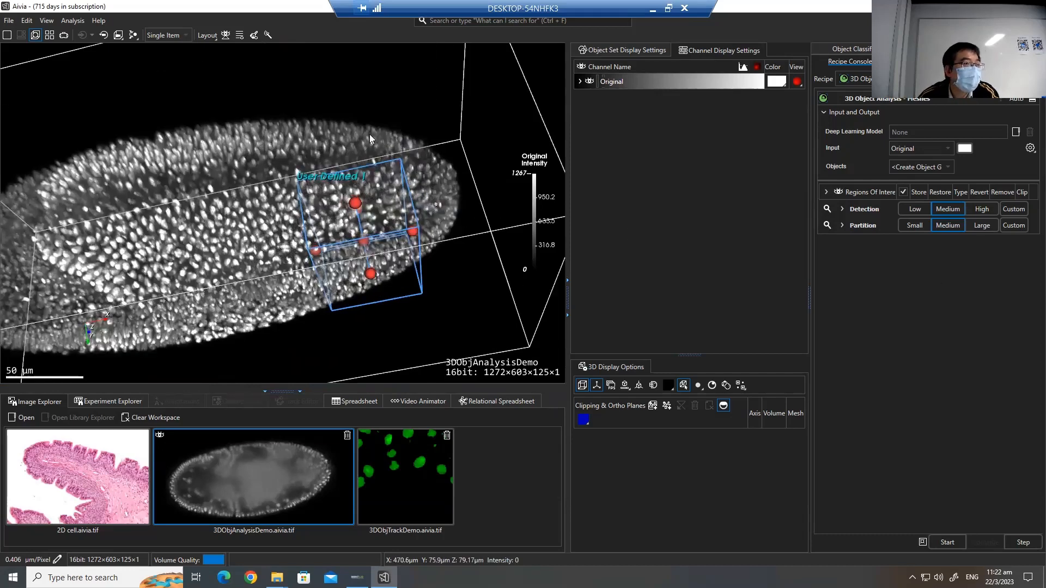
# - Expand the Detection and Partition parameters and set the image smoothing method to Skip Smooth Image
pyautogui.click(853, 210)
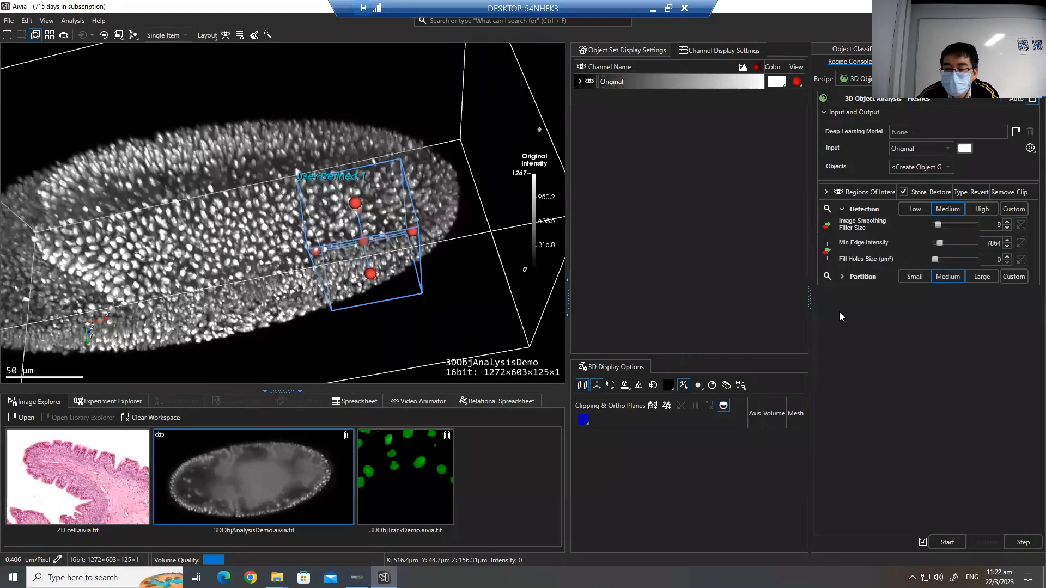
pyautogui.click(842, 277)
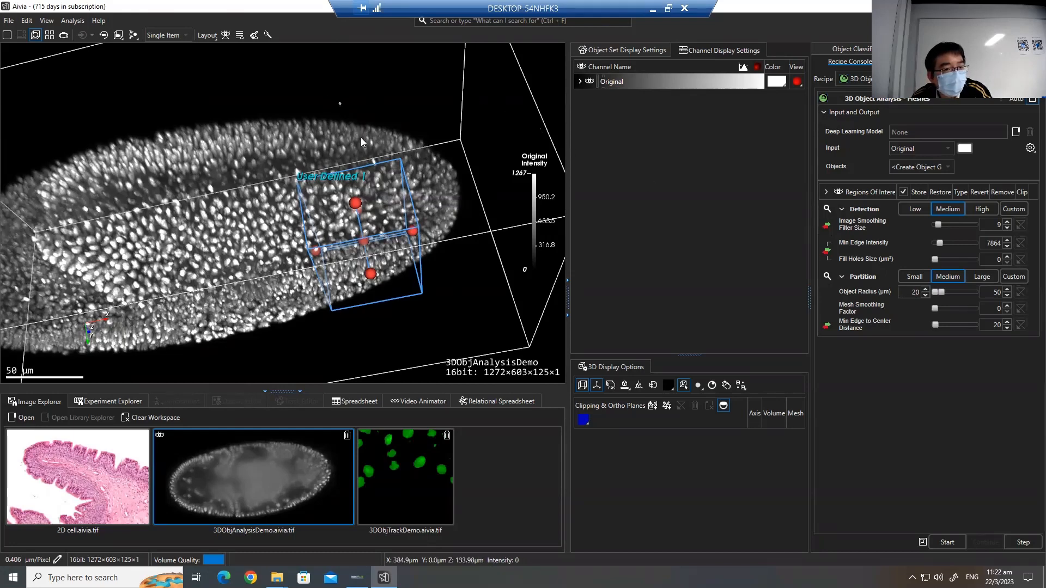
pyautogui.moveTo(361, 137); pyautogui.dragTo(327, 185)
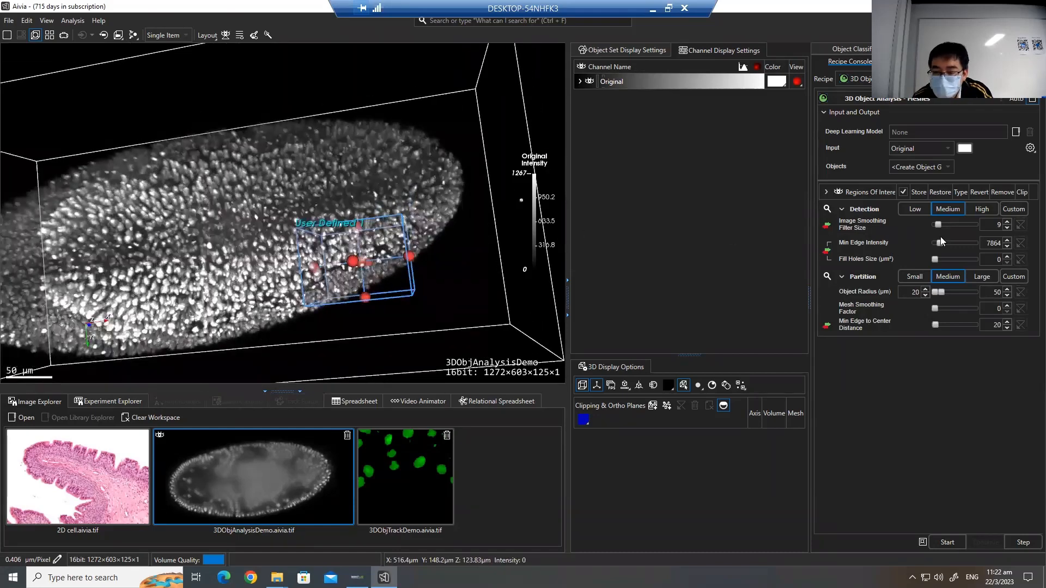
pyautogui.click(827, 225)
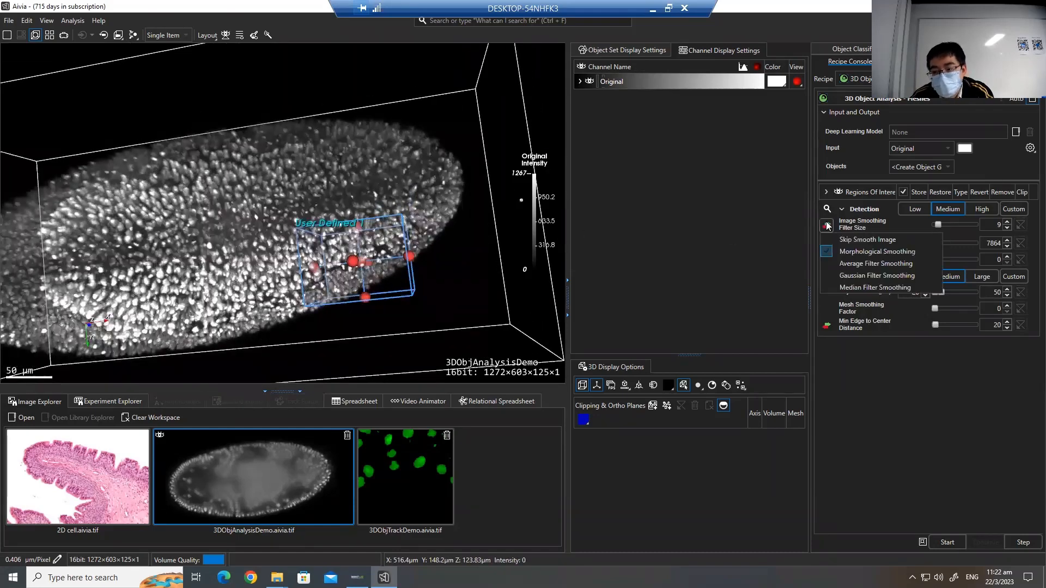
pyautogui.click(858, 240)
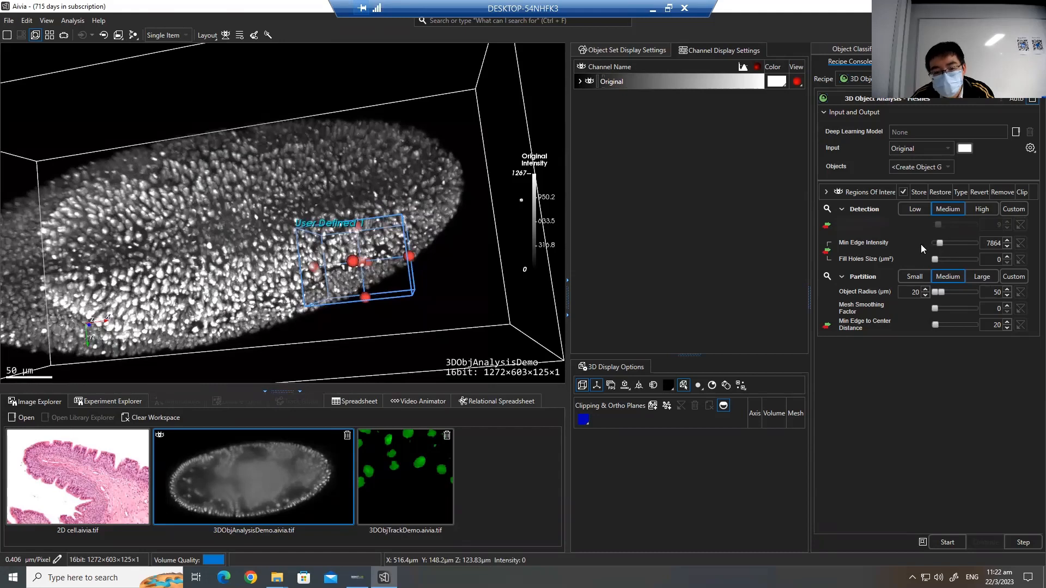
# - In the slice view, widen the region of interest and move it over the embryo's lower right rim, checking it on slice 71
pyautogui.click(6, 35)
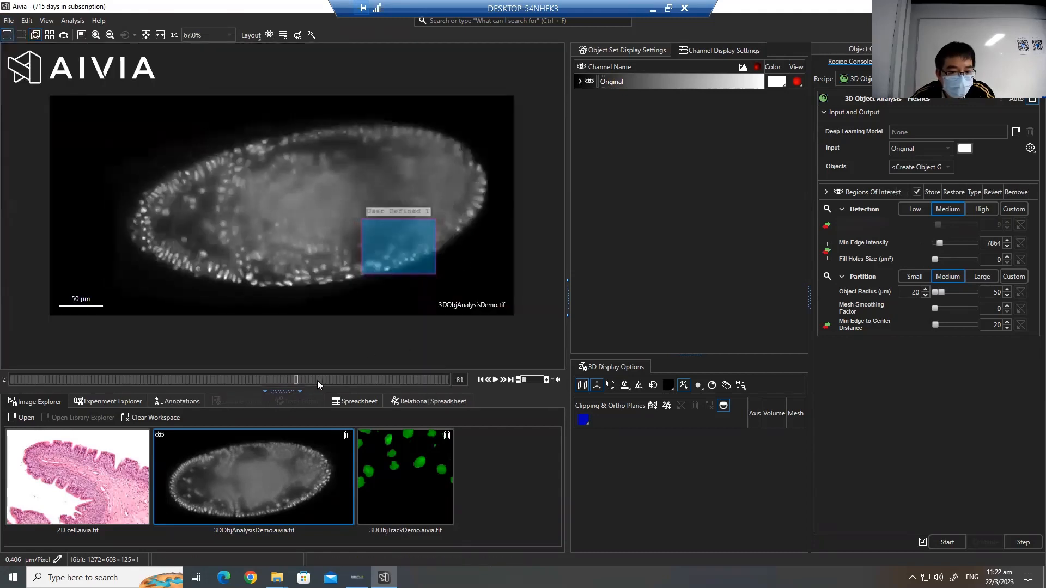
pyautogui.click(401, 243)
pyautogui.moveTo(401, 243); pyautogui.dragTo(514, 237)
pyautogui.moveTo(449, 237); pyautogui.dragTo(433, 236)
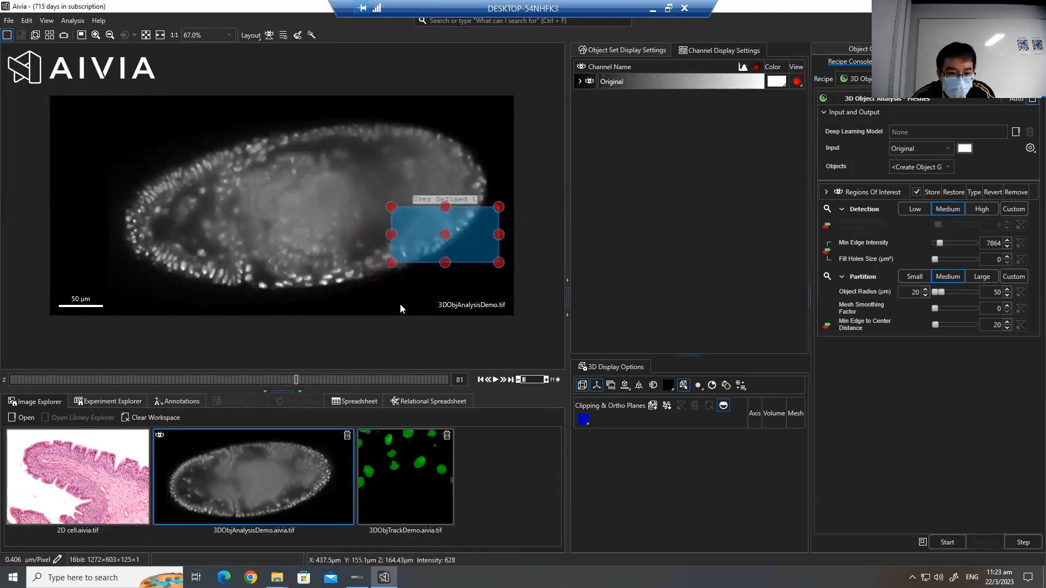
pyautogui.click(339, 378)
pyautogui.click(259, 378)
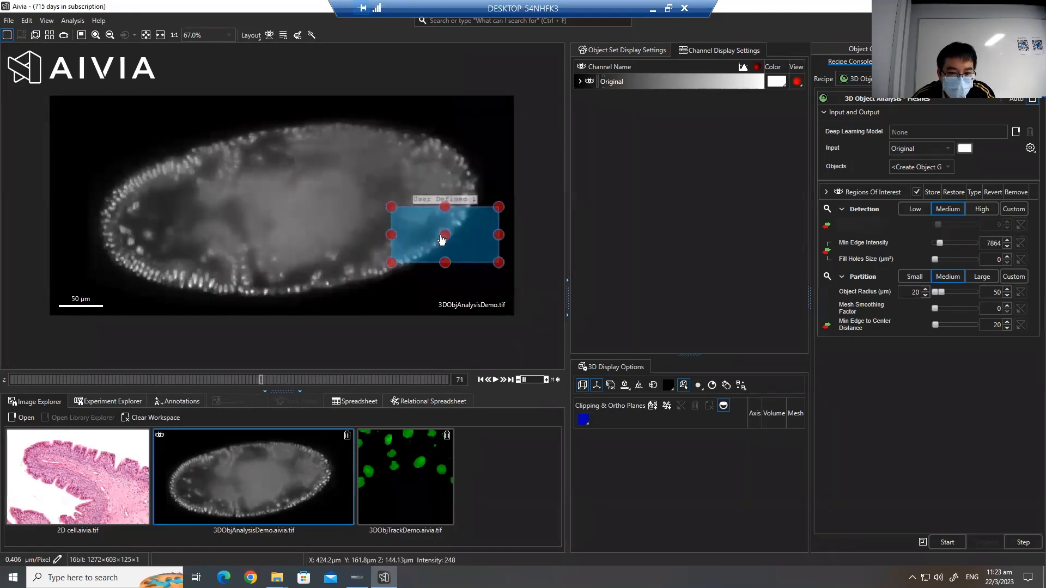
pyautogui.scroll(4, 444, 232)
pyautogui.moveTo(418, 197); pyautogui.dragTo(333, 167)
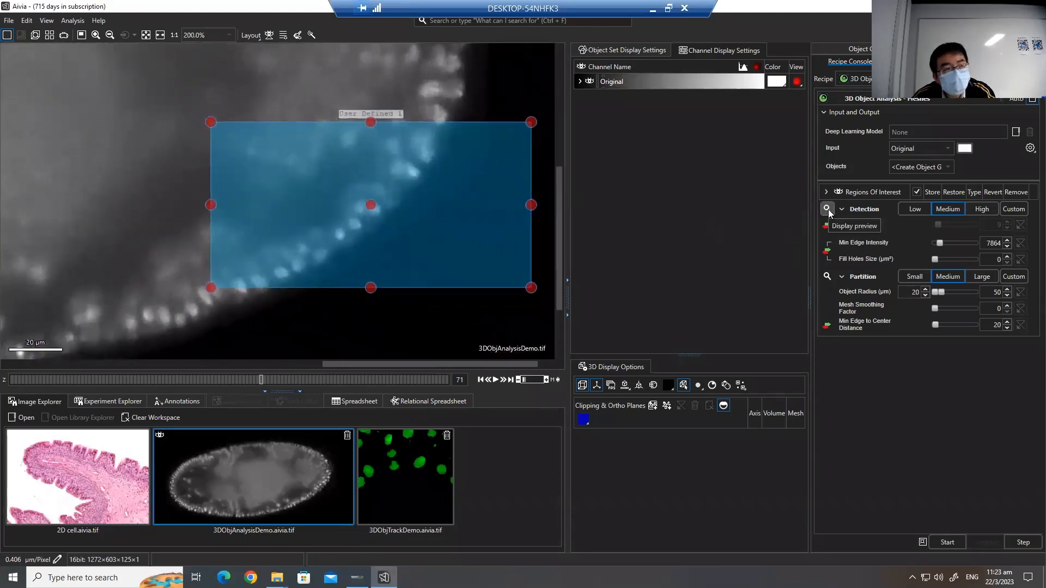
# - Enable the Detection preview and set Min Edge Intensity to 500
pyautogui.click(827, 209)
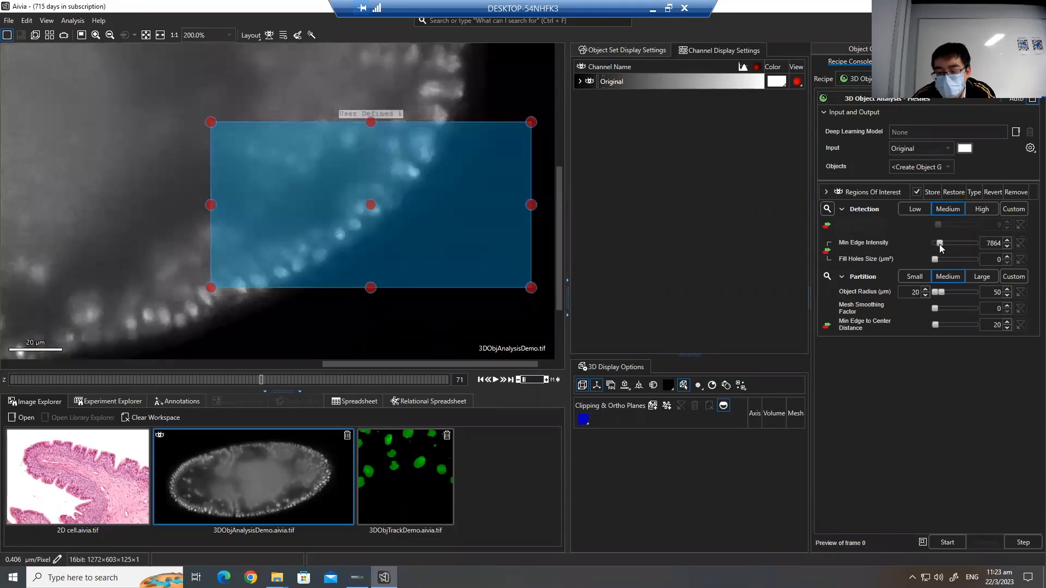
pyautogui.scroll(3, 401, 168)
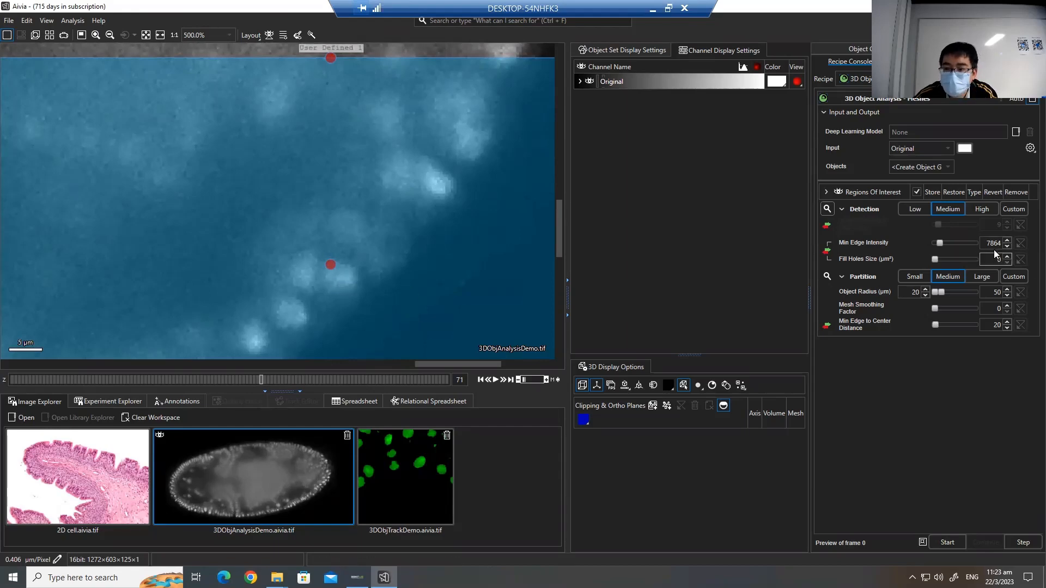
pyautogui.moveTo(986, 244); pyautogui.dragTo(1029, 246)
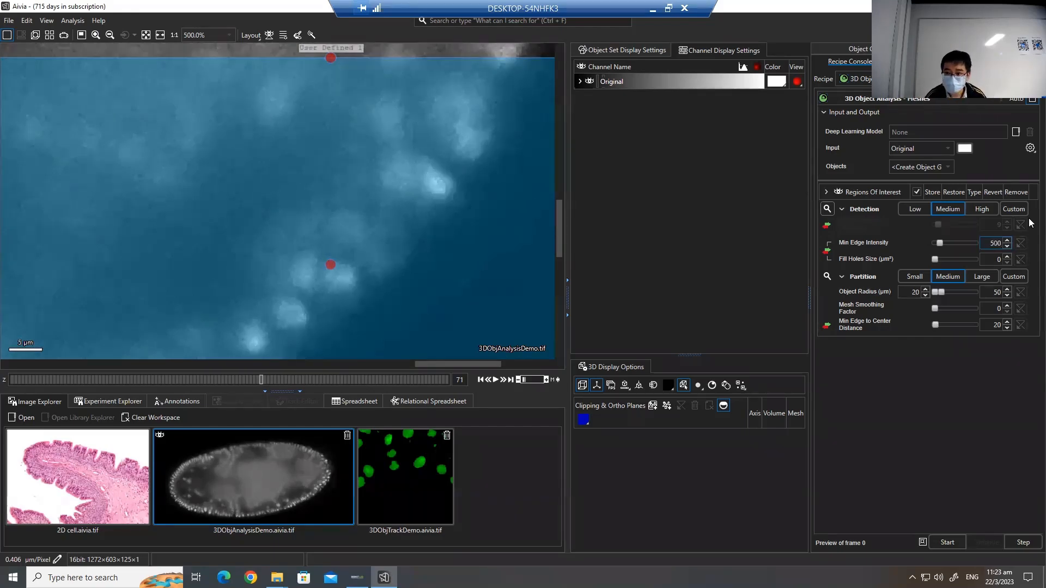
pyautogui.write('500')
pyautogui.press('Return')
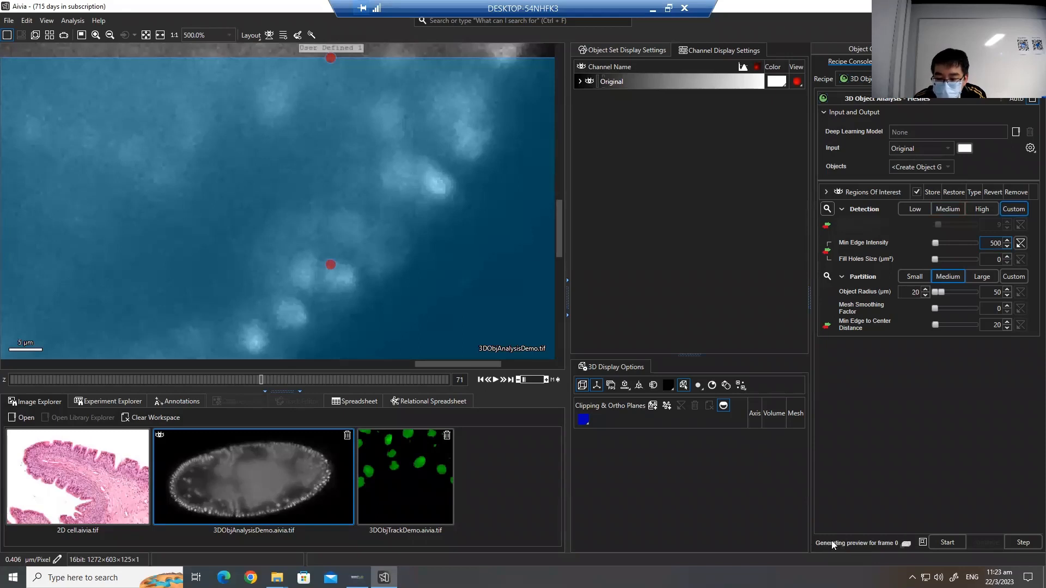
# - Compare the Detection preview with the nuclei along the embryo rim on slice 71, toggling the Original channel's visibility
pyautogui.scroll(-5, 417, 262)
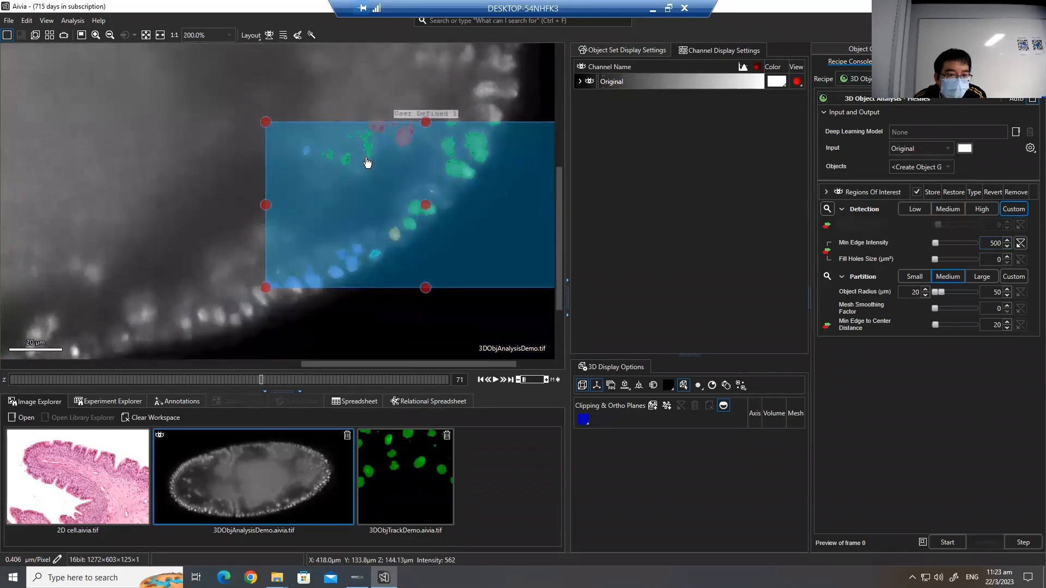
pyautogui.scroll(5, 349, 131)
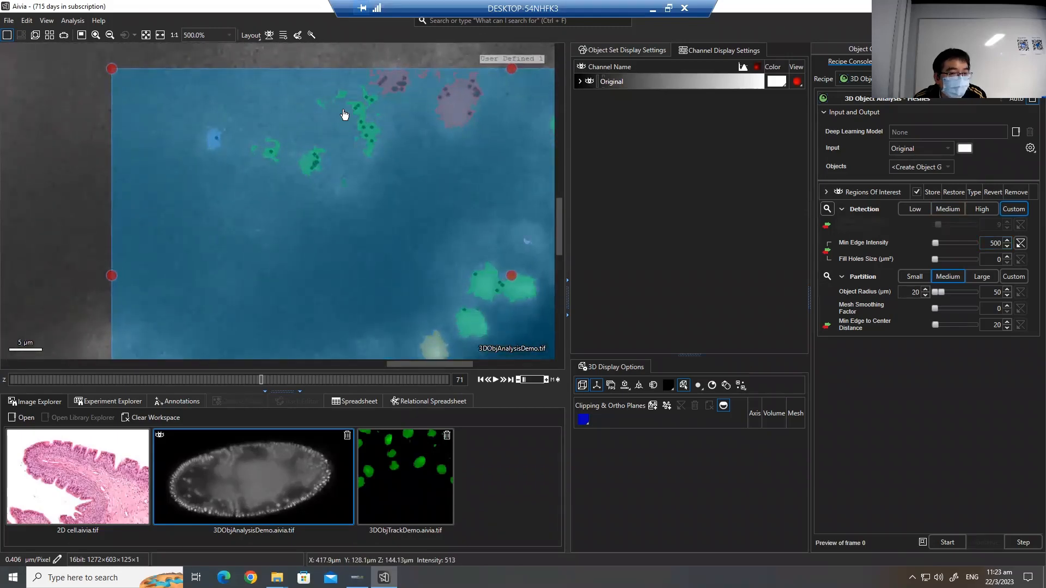
pyautogui.scroll(-5, 351, 121)
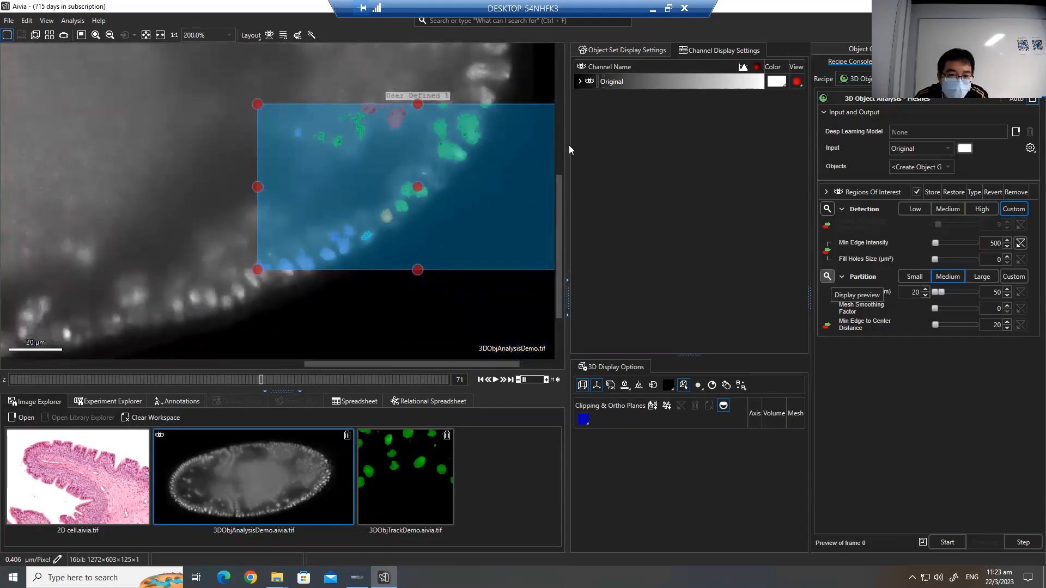
pyautogui.scroll(9, 358, 126)
pyautogui.scroll(-7, 387, 123)
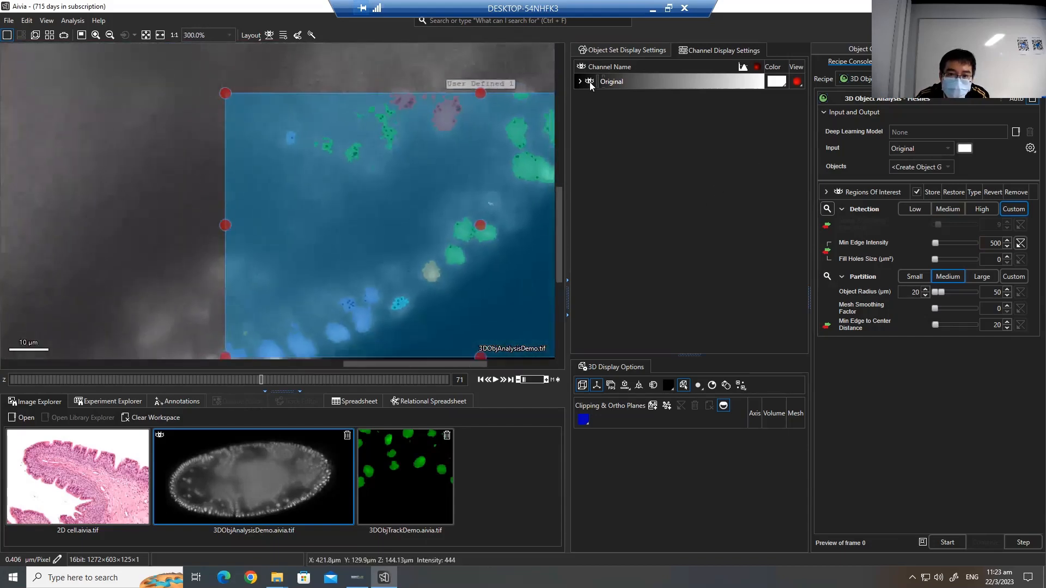
pyautogui.click(589, 81)
pyautogui.click(589, 81)
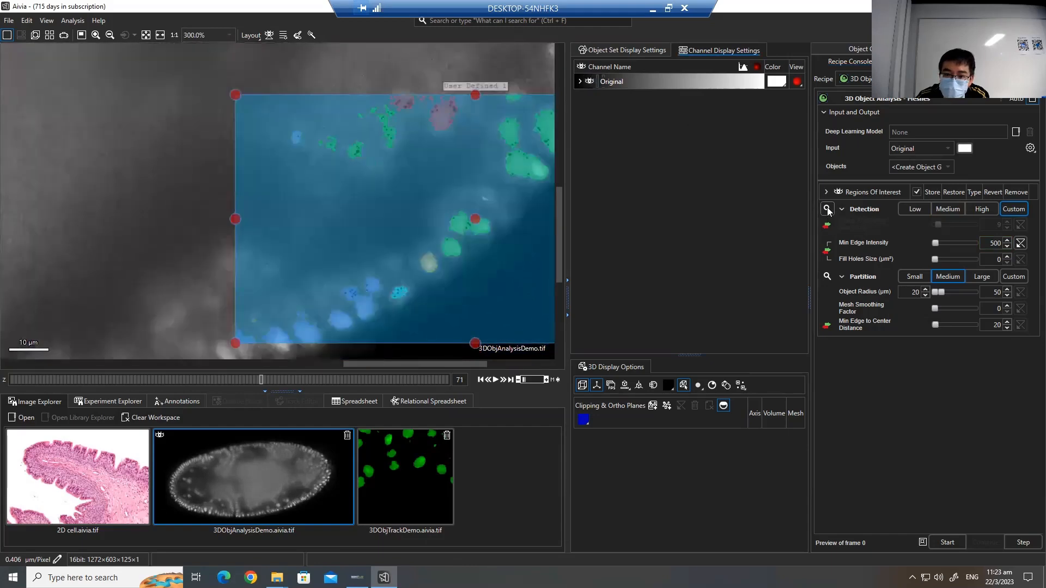
pyautogui.click(827, 209)
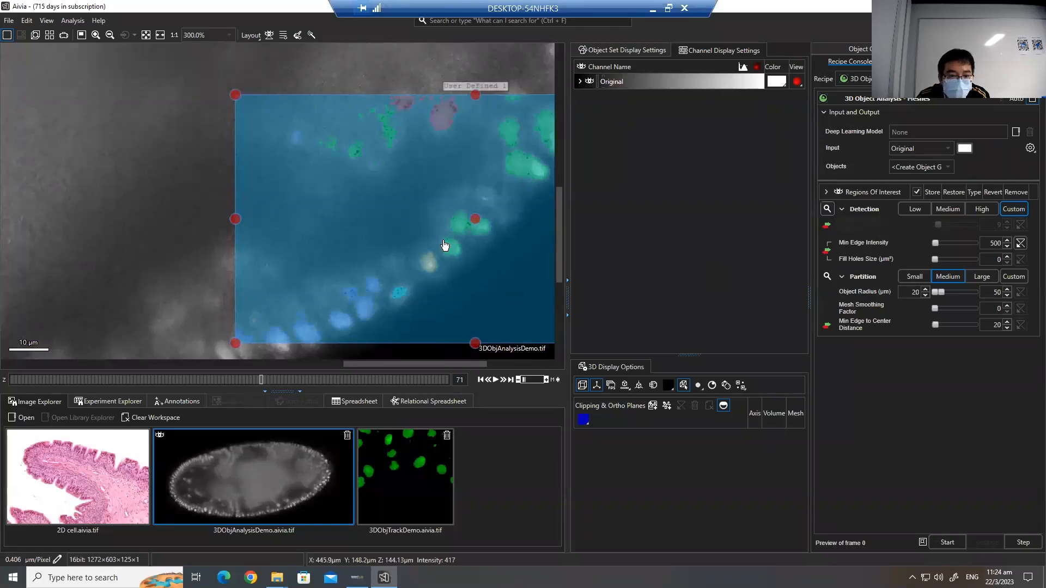
pyautogui.moveTo(404, 218); pyautogui.dragTo(349, 201)
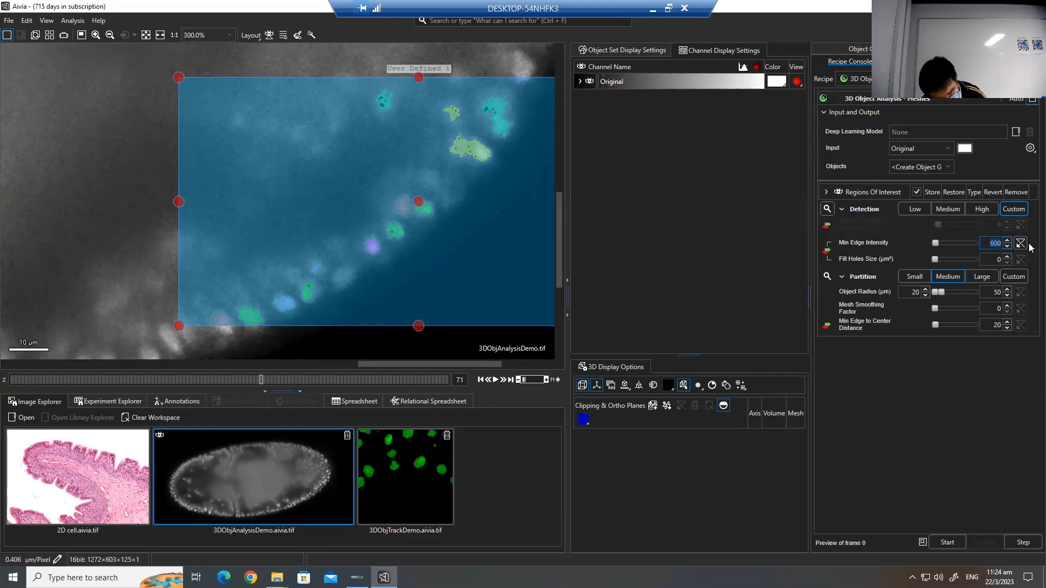
# - Return Min Edge Intensity to 500 and check the detected objects on slices 80 and 76
pyautogui.write('00')
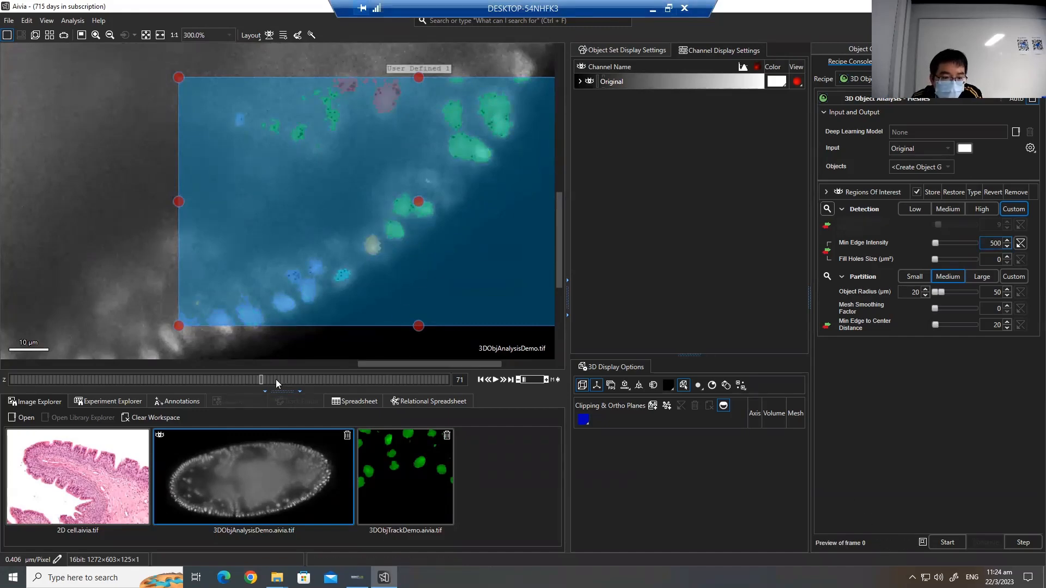
pyautogui.moveTo(260, 380); pyautogui.dragTo(293, 382)
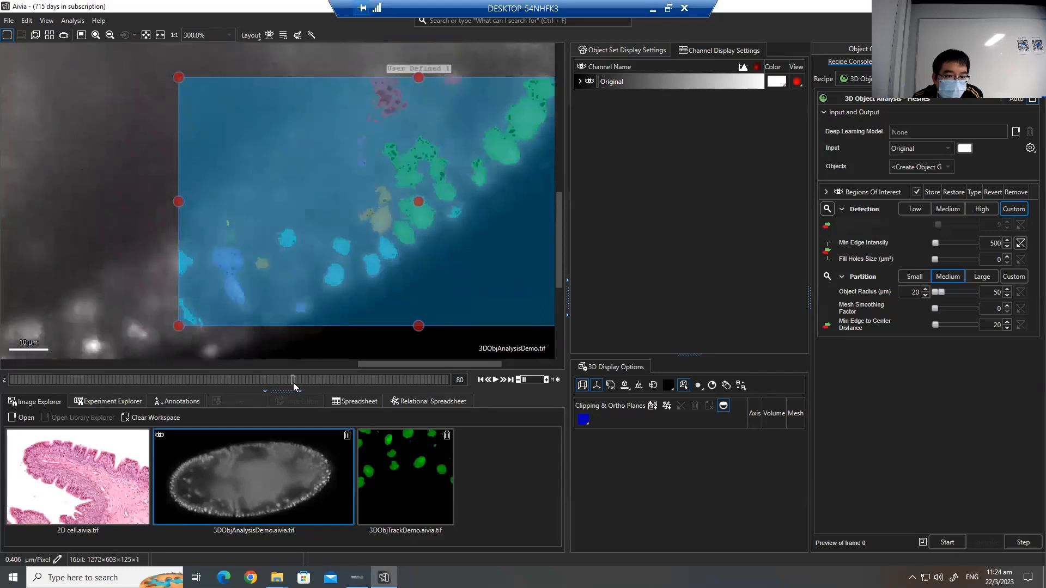
pyautogui.scroll(5, 417, 202)
pyautogui.scroll(-5, 470, 178)
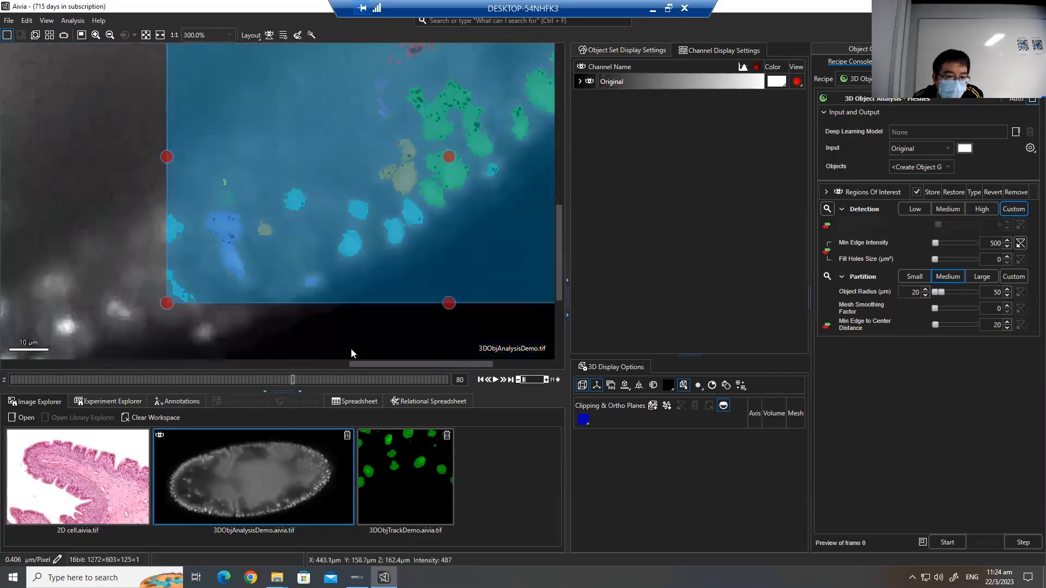
pyautogui.moveTo(289, 378)
pyautogui.mouseDown()
pyautogui.moveTo(323, 393)
pyautogui.moveTo(271, 390)
pyautogui.moveTo(280, 390)
pyautogui.mouseUp()
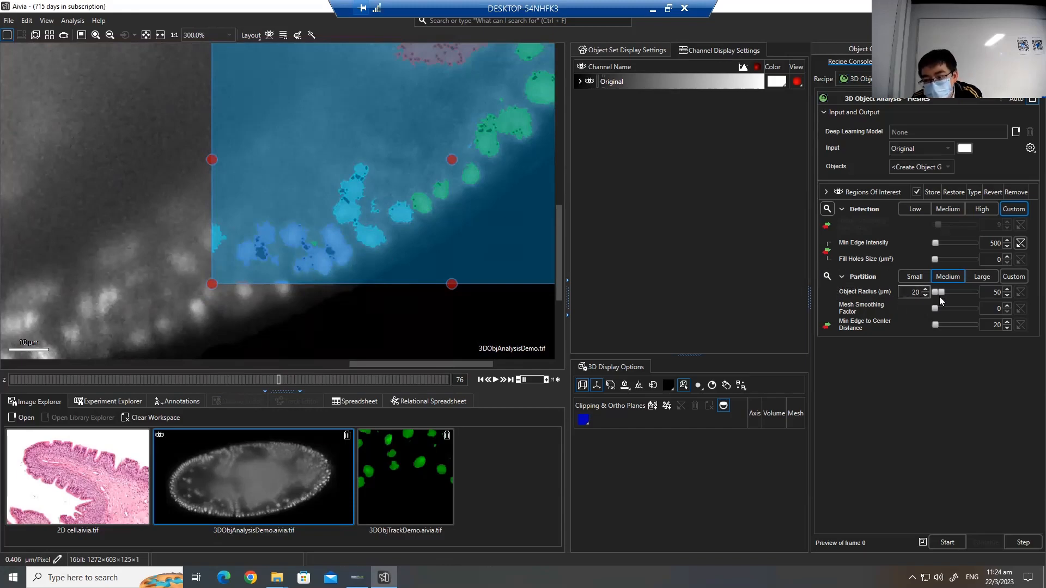
# - Set the Partition object radius range to 5–50000 µm and switch the preview from Detection to Partition
pyautogui.moveTo(941, 292); pyautogui.dragTo(975, 294)
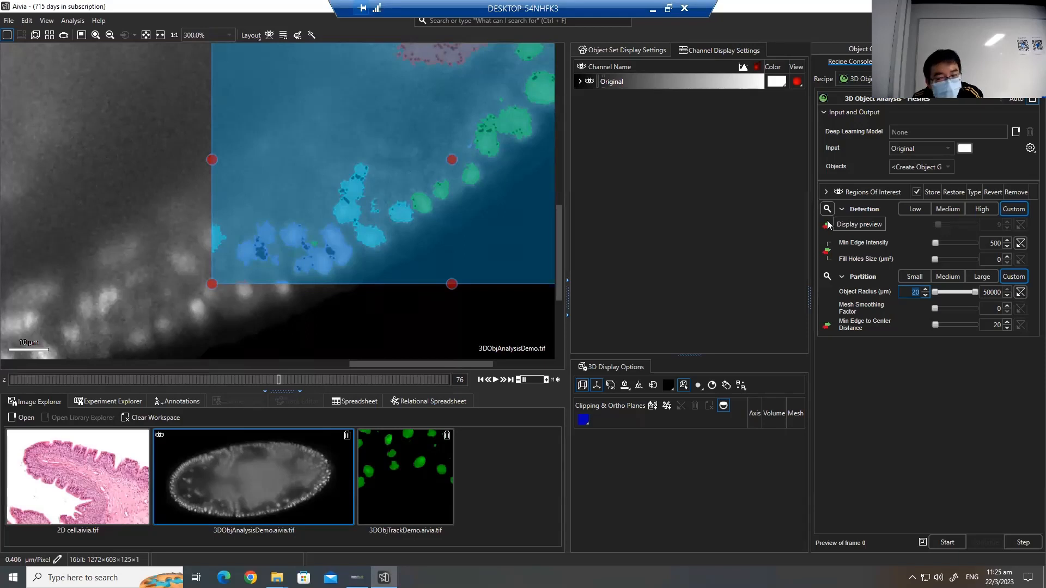
pyautogui.click(828, 208)
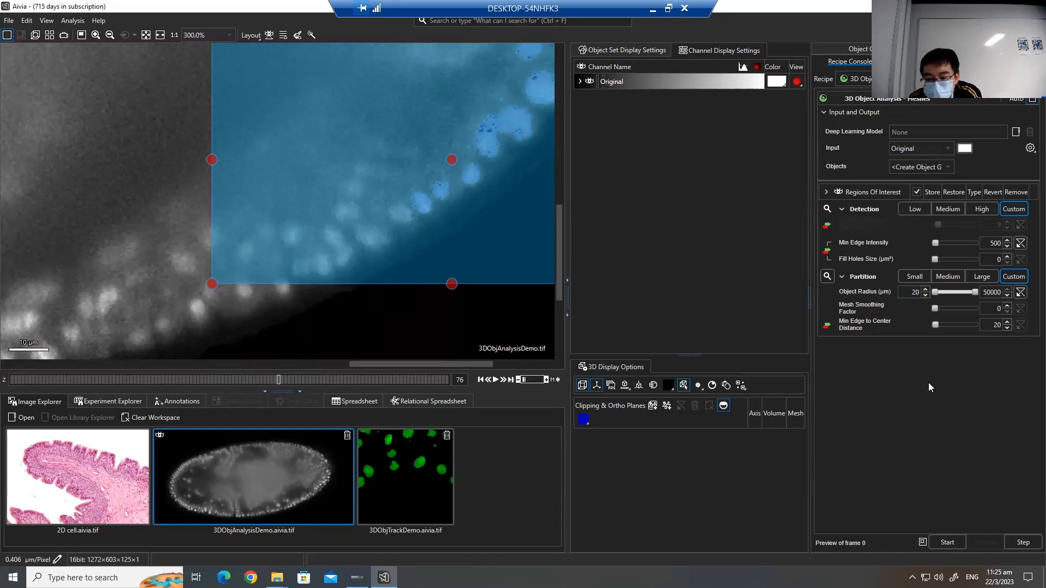
pyautogui.moveTo(471, 161); pyautogui.dragTo(422, 177)
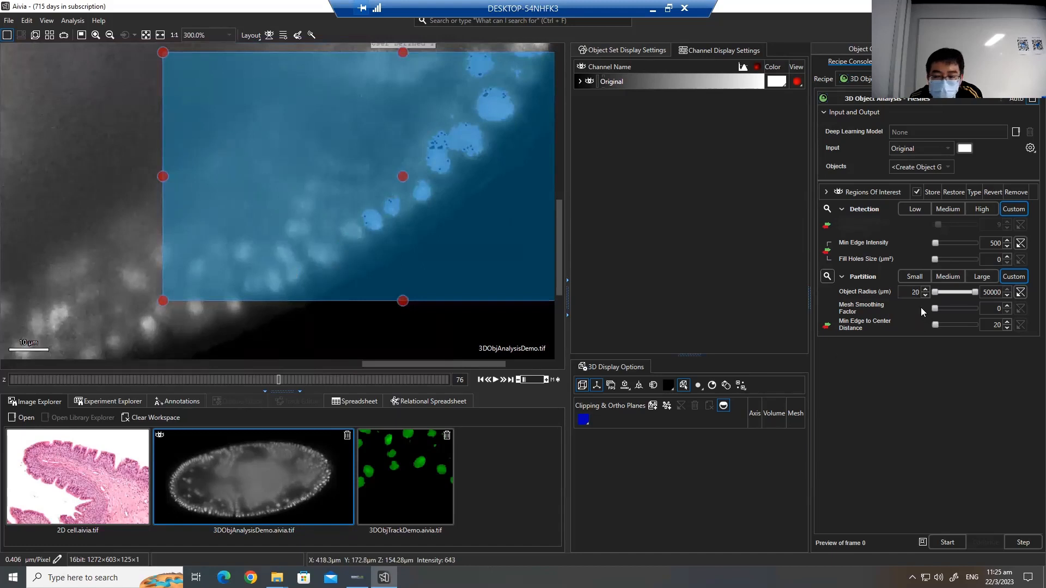
pyautogui.click(914, 292)
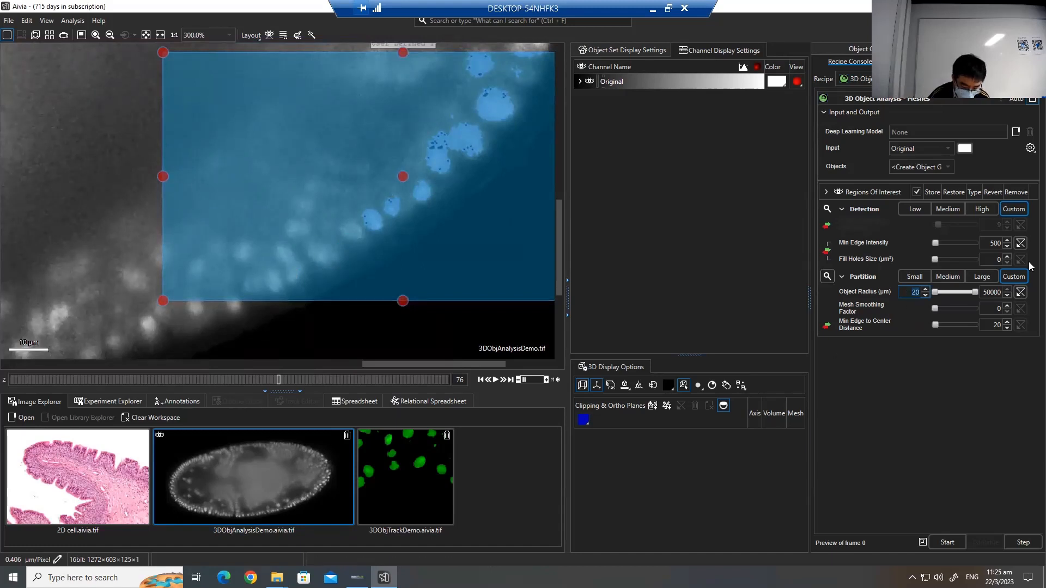
pyautogui.press('BackSpace')
pyautogui.press('BackSpace')
pyautogui.write('10')
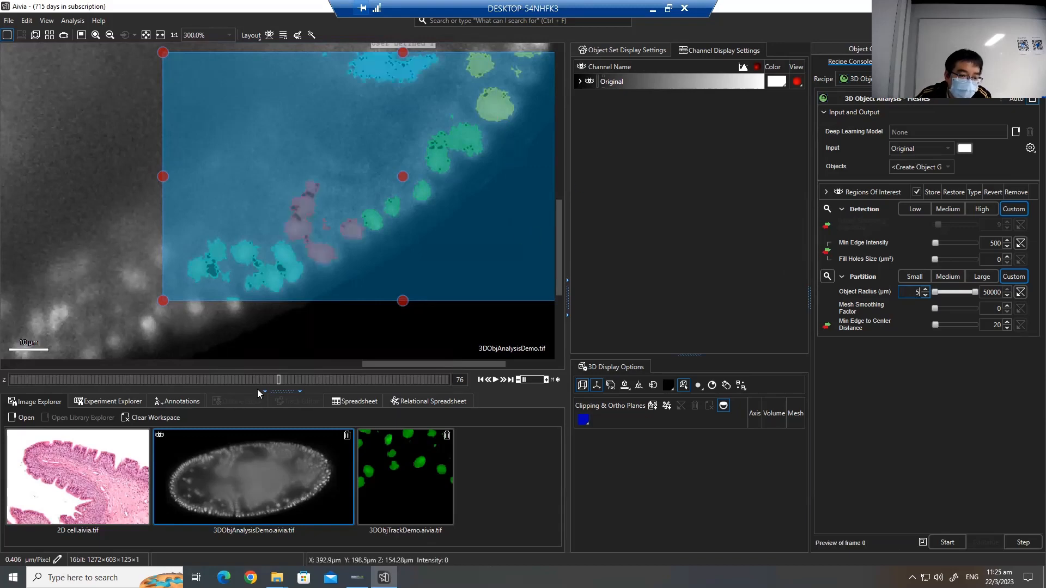
# - Turn off the Partition preview and measure two neighbouring rim nuclei with line annotations, comparing their lengths
pyautogui.click(183, 401)
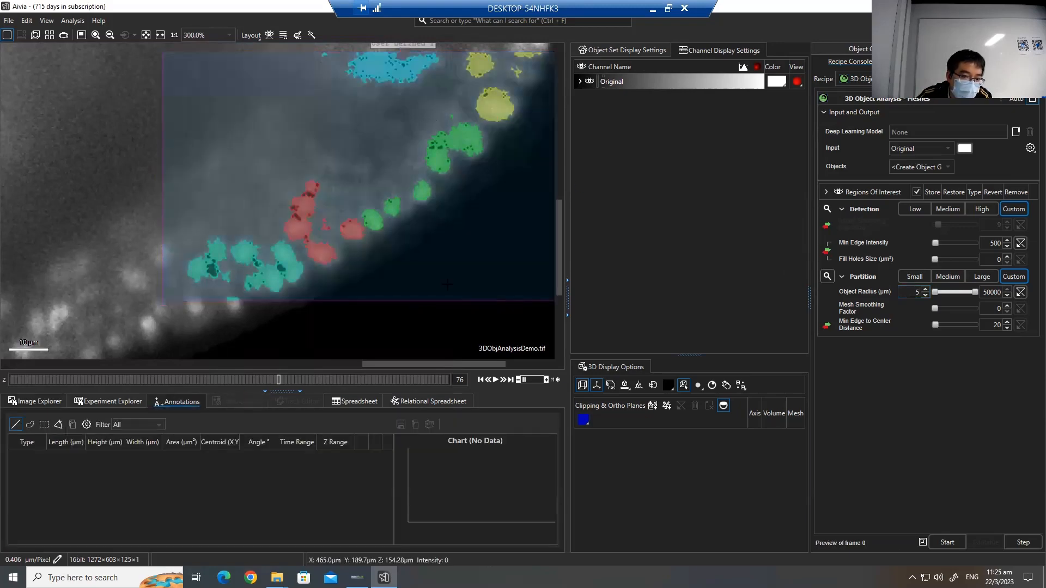
pyautogui.click(826, 277)
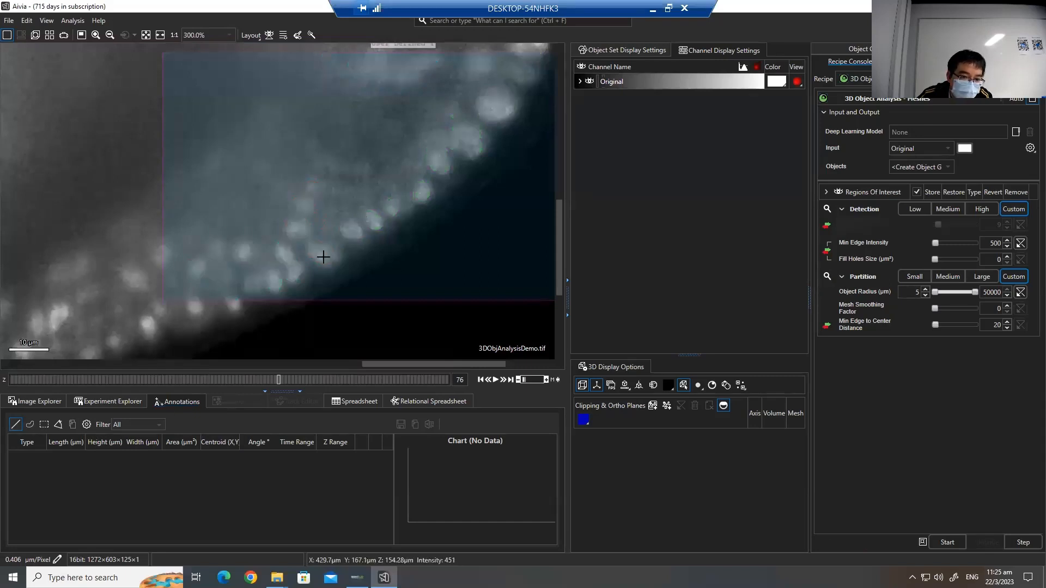
pyautogui.moveTo(358, 226); pyautogui.dragTo(330, 246)
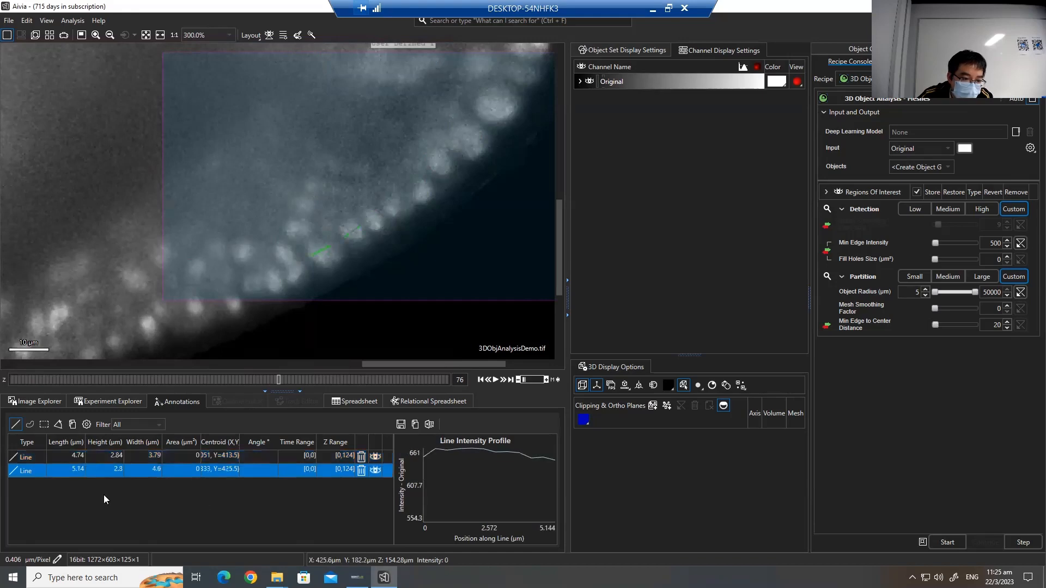
pyautogui.click(65, 461)
pyautogui.click(67, 469)
pyautogui.click(72, 459)
pyautogui.click(73, 467)
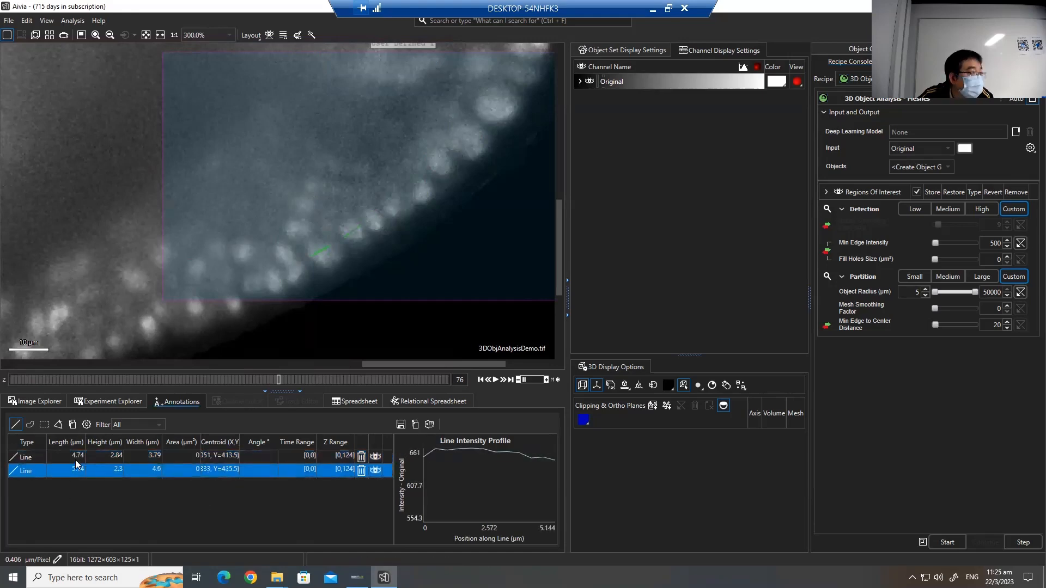
pyautogui.click(76, 460)
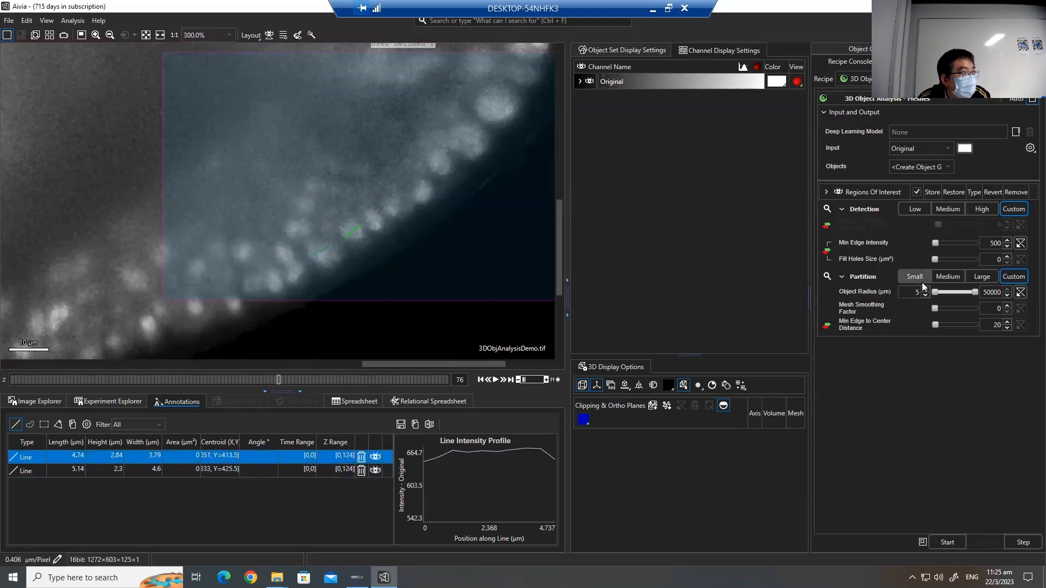
# - Lower the minimum Object Radius to 4 µm and preview the Partition result again on slice 76
pyautogui.moveTo(914, 293); pyautogui.dragTo(975, 293)
pyautogui.press('BackSpace')
pyautogui.write('4')
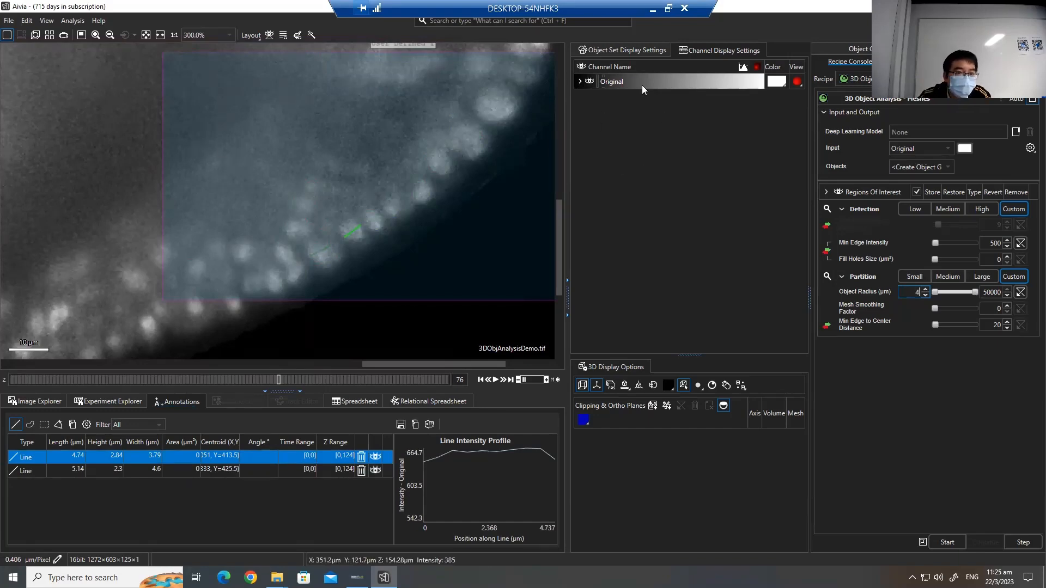
pyautogui.click(827, 276)
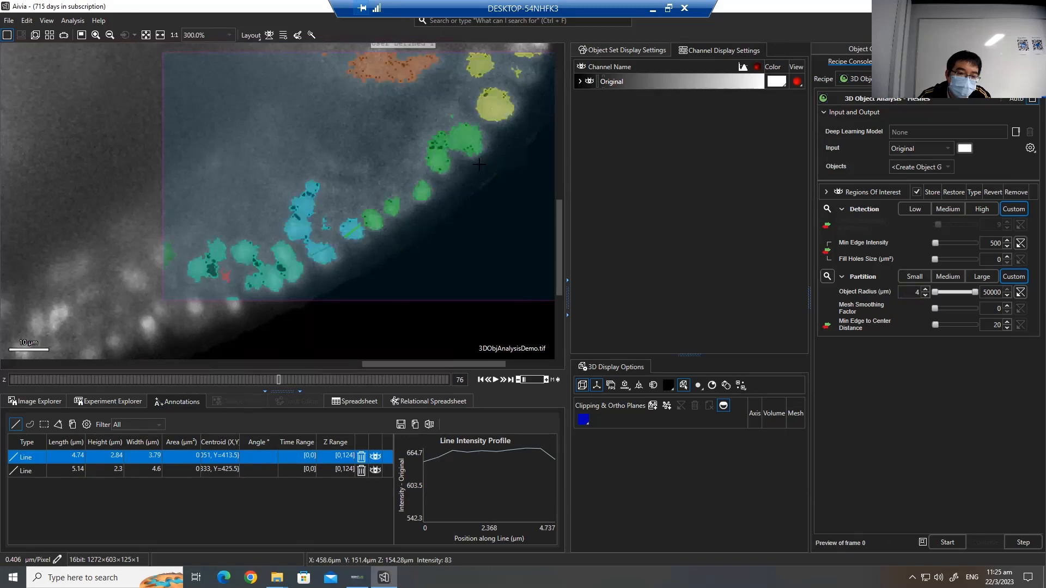
pyautogui.scroll(-1, 522, 159)
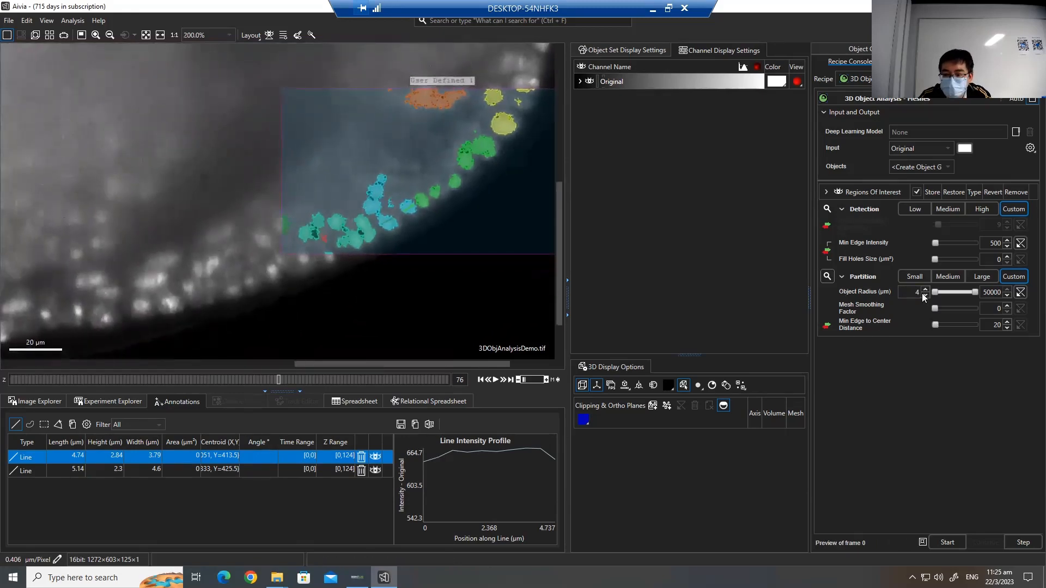
pyautogui.click(905, 292)
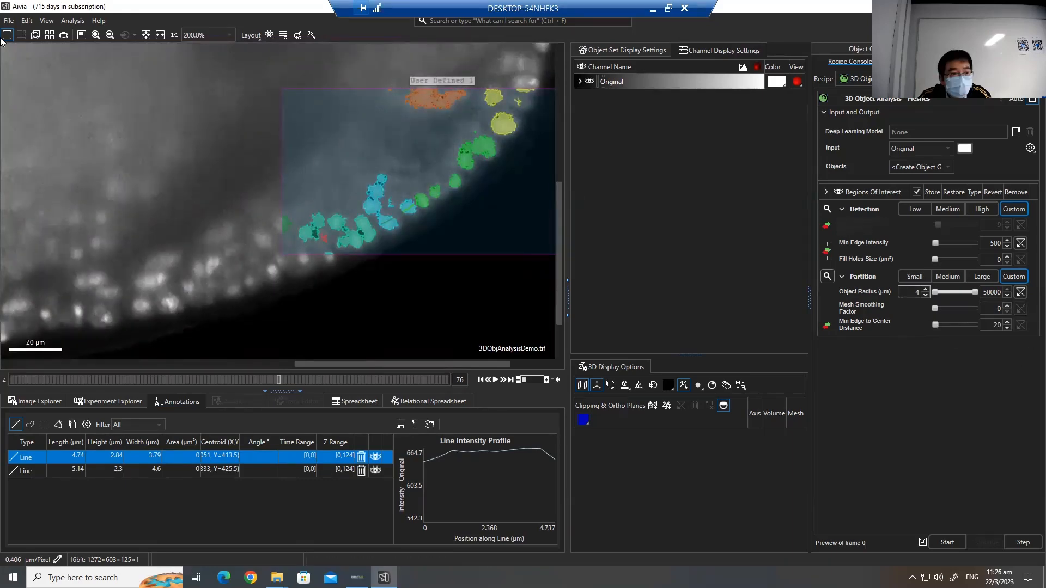
# - Switch to the 3D view and hide the Original channel to examine the partitioned objects inside the region of interest
pyautogui.click(35, 35)
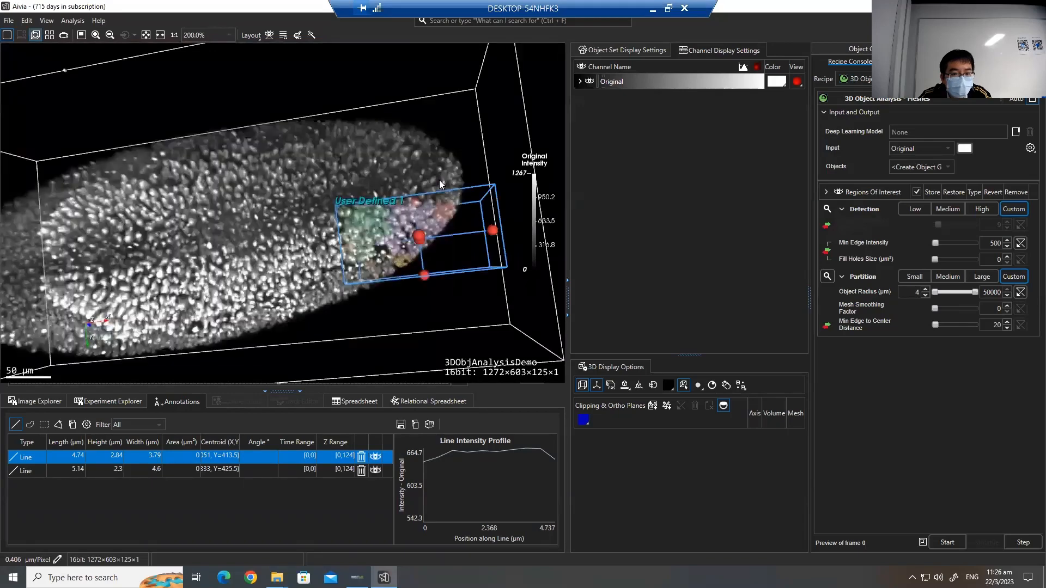
pyautogui.moveTo(443, 148); pyautogui.dragTo(415, 256)
pyautogui.click(590, 81)
pyautogui.scroll(5, 417, 226)
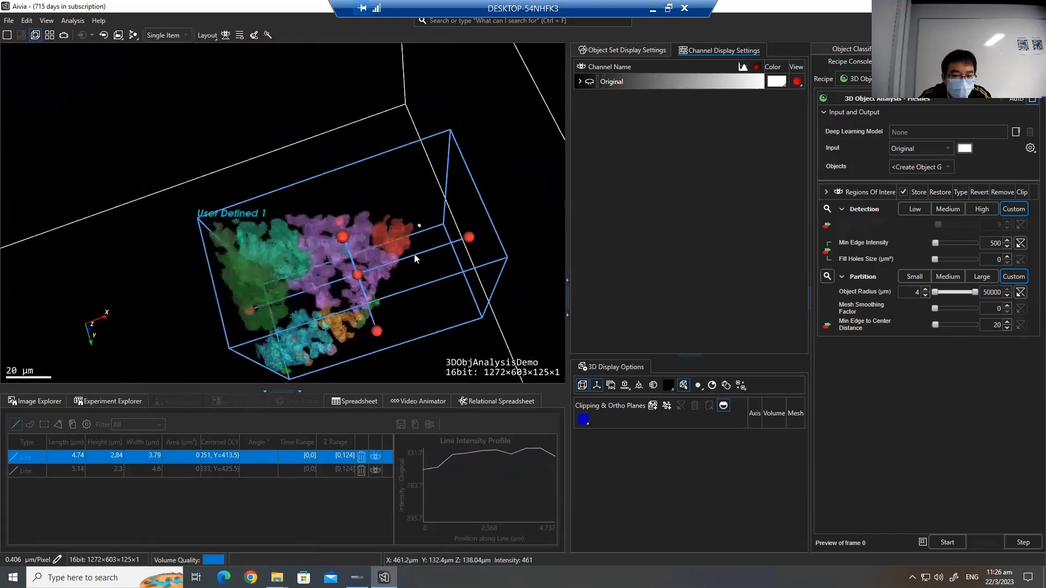
pyautogui.scroll(3, 416, 256)
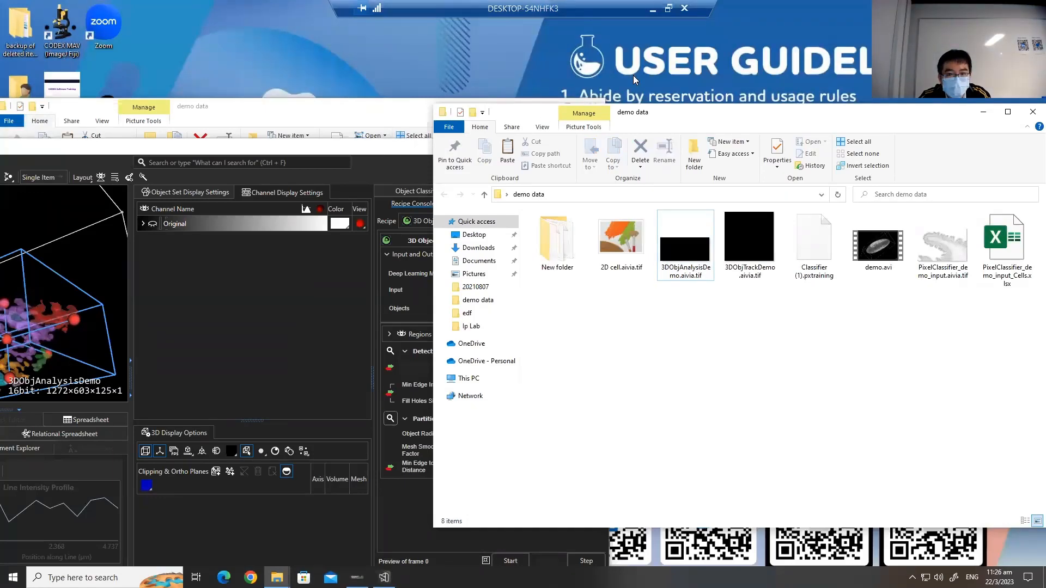
# - Set the Mesh Smoothing Factor to 2 and examine the partitioned objects in 3D and on slice 53
pyautogui.moveTo(400, 146); pyautogui.dragTo(490, 121)
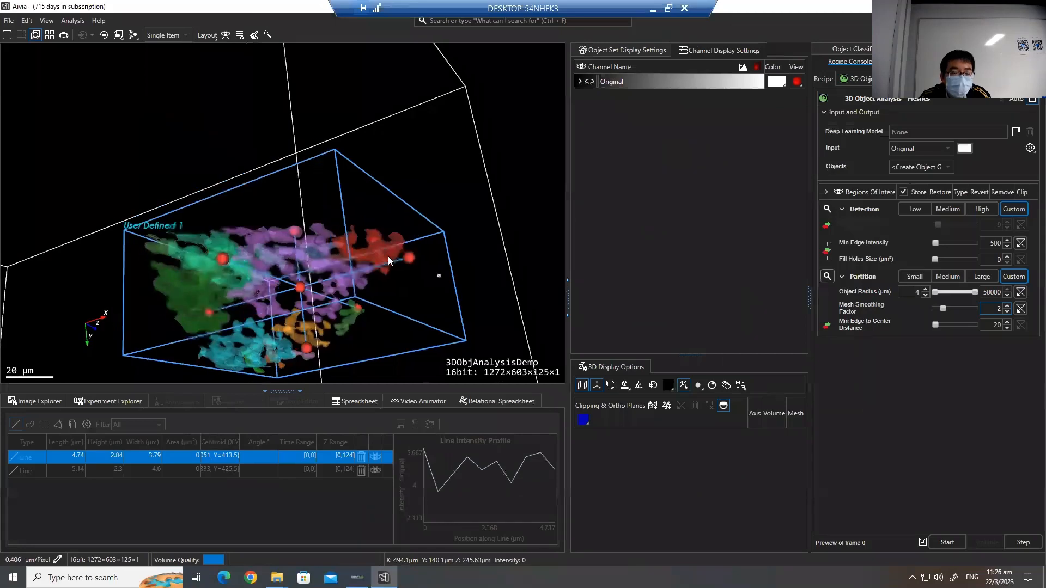
pyautogui.scroll(5, 395, 259)
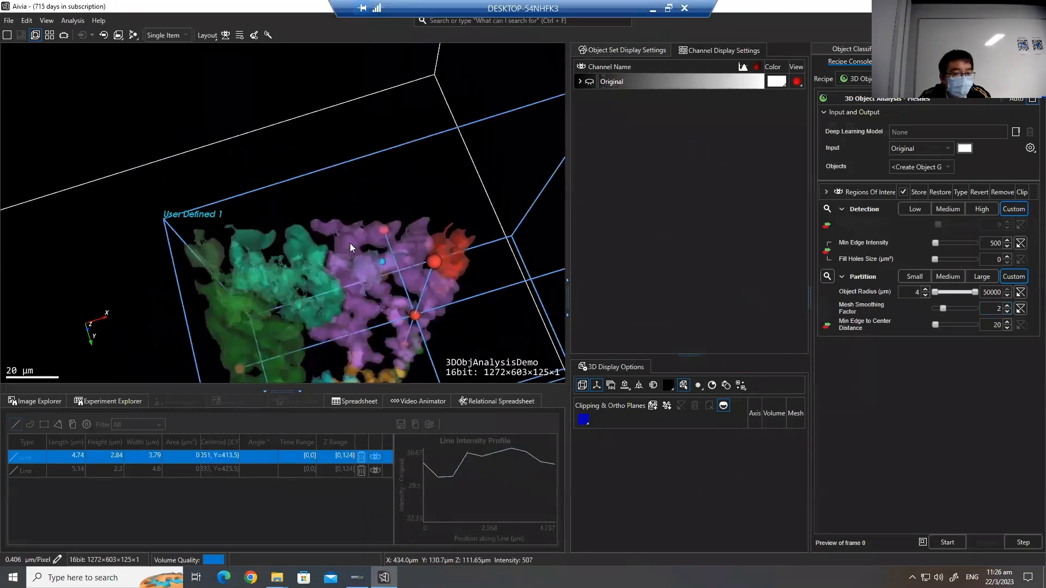
pyautogui.moveTo(374, 224); pyautogui.dragTo(101, 41)
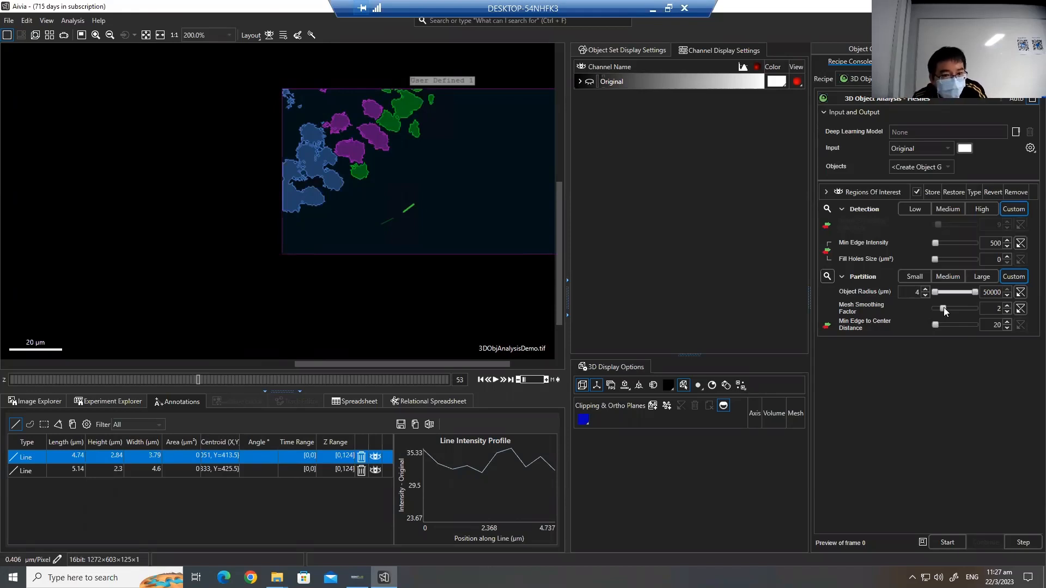
# - Show the Original channel again under the preview on slice 53 and keep the partition method at Apply Partition
pyautogui.click(828, 326)
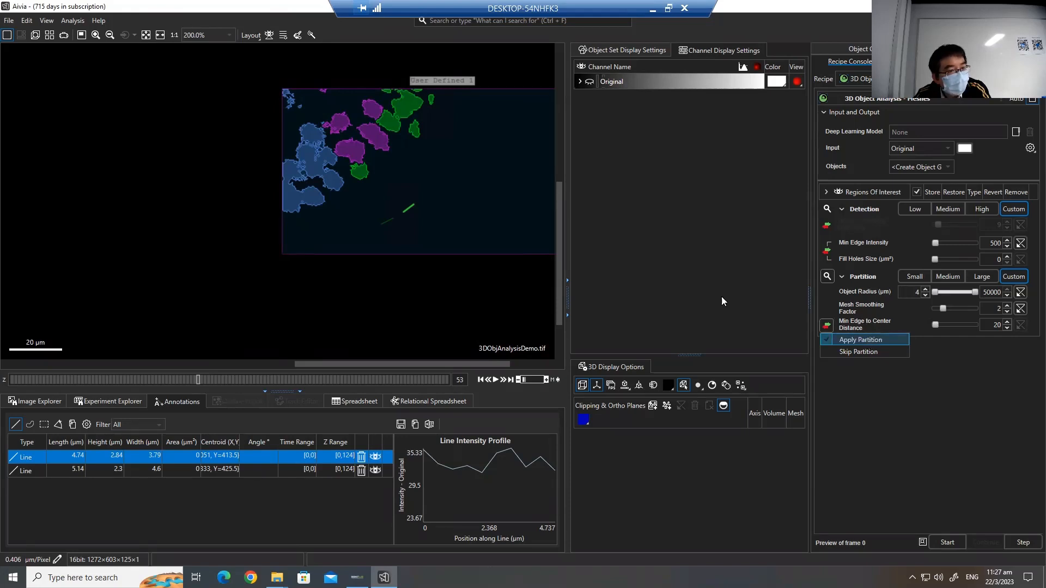
pyautogui.scroll(5, 321, 162)
pyautogui.scroll(-3, 321, 163)
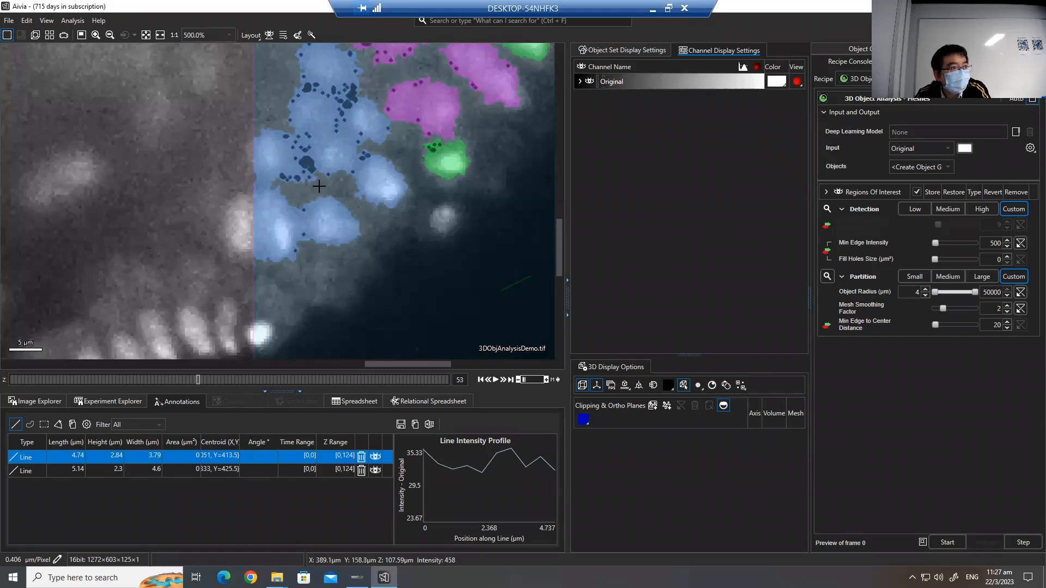
pyautogui.click(826, 328)
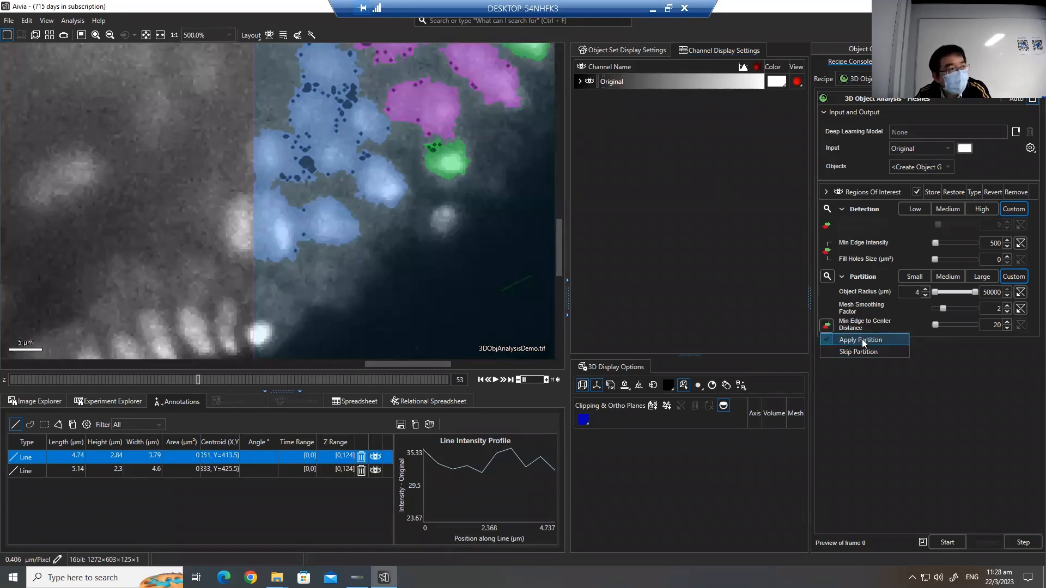
pyautogui.click(862, 339)
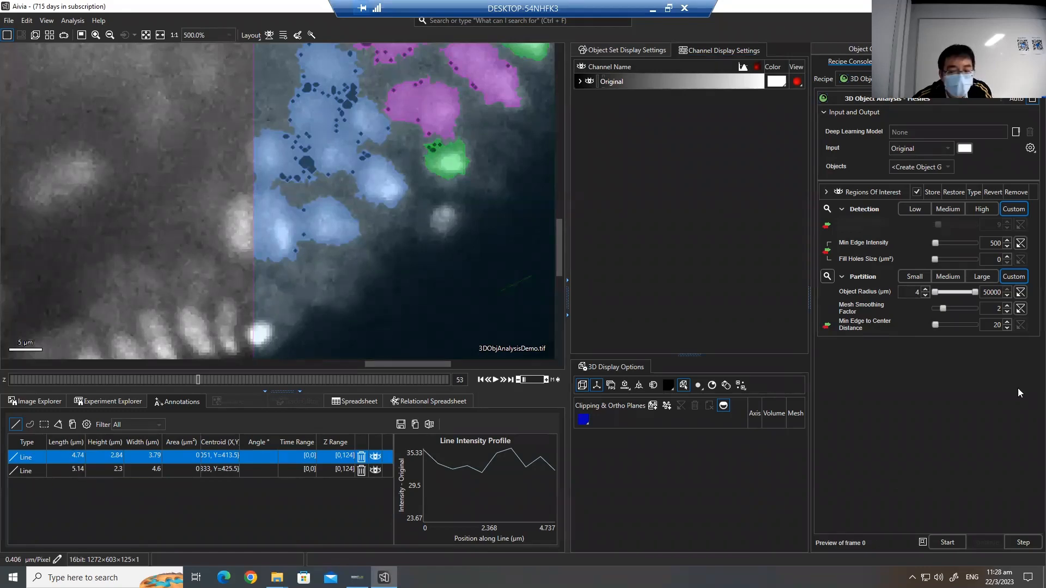
# - Try Min Edge to Center Distance values of 3 and 10 on the Partition preview, and set it to 3
pyautogui.moveTo(990, 326); pyautogui.dragTo(1029, 326)
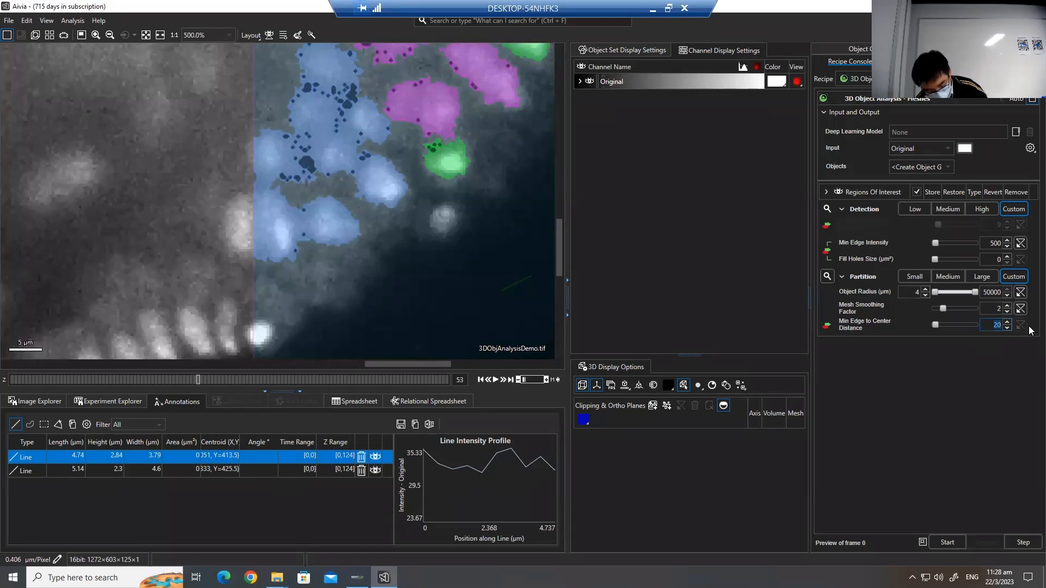
pyautogui.write('3')
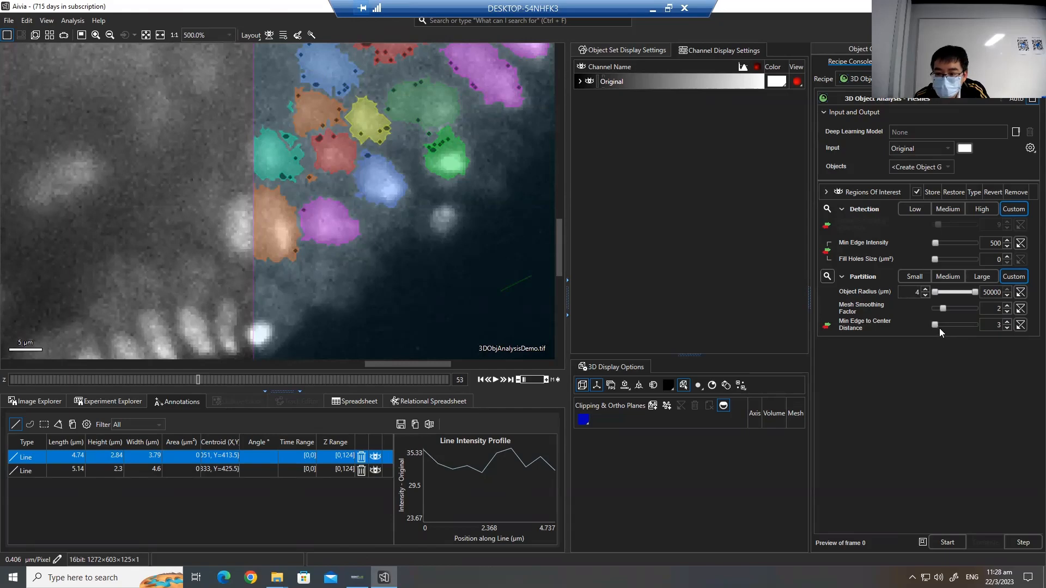
pyautogui.moveTo(987, 327); pyautogui.dragTo(1030, 330)
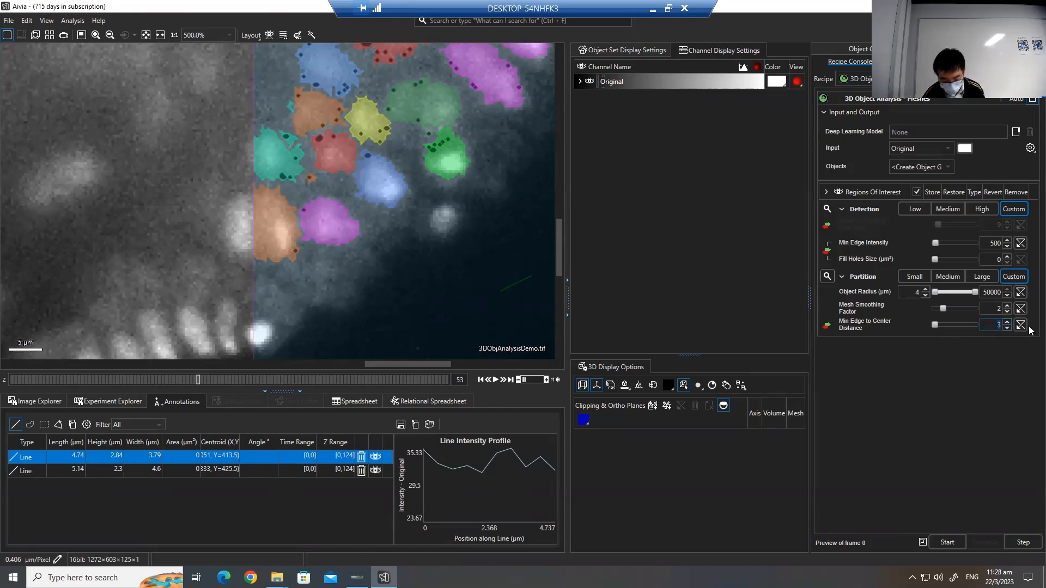
pyautogui.write('10')
pyautogui.press('Return')
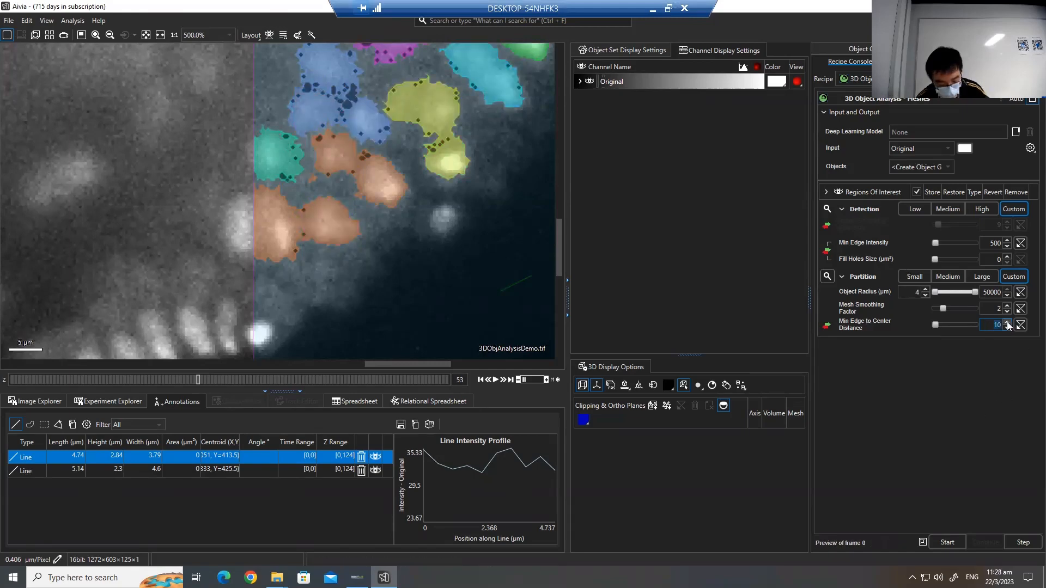
pyautogui.write('3')
pyautogui.press('Return')
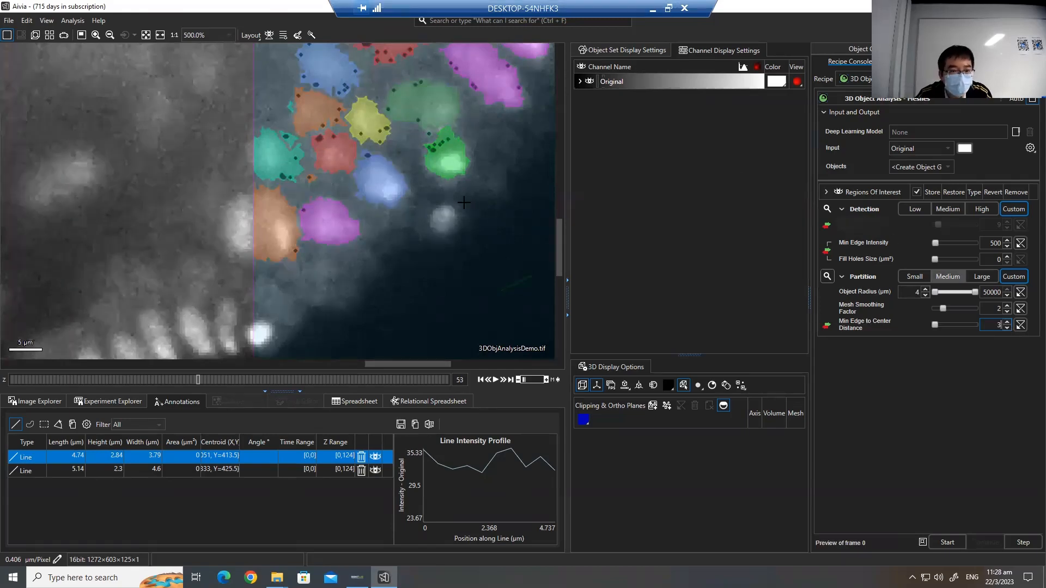
# - Examine the preview on slice 58 and try the Skip Partition option there
pyautogui.scroll(-4, 414, 185)
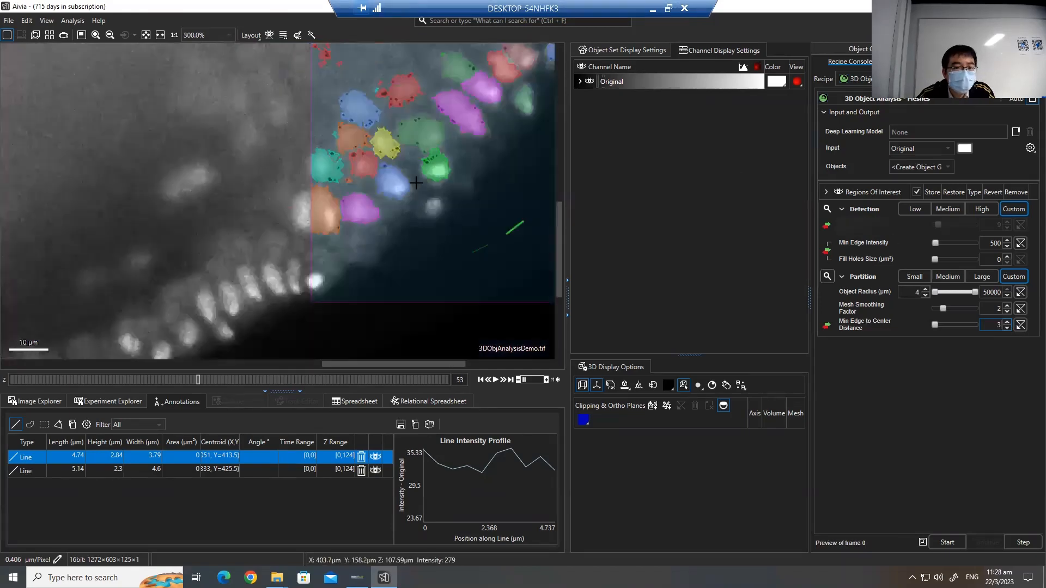
pyautogui.moveTo(199, 379)
pyautogui.mouseDown()
pyautogui.moveTo(278, 378)
pyautogui.moveTo(189, 376)
pyautogui.moveTo(216, 377)
pyautogui.mouseUp()
pyautogui.scroll(5, 388, 195)
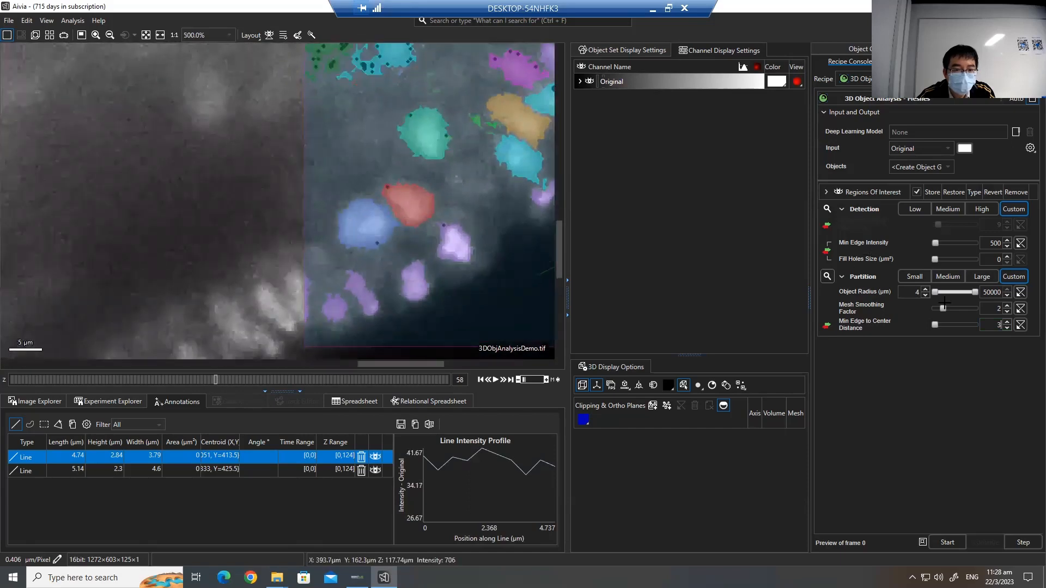
pyautogui.click(828, 326)
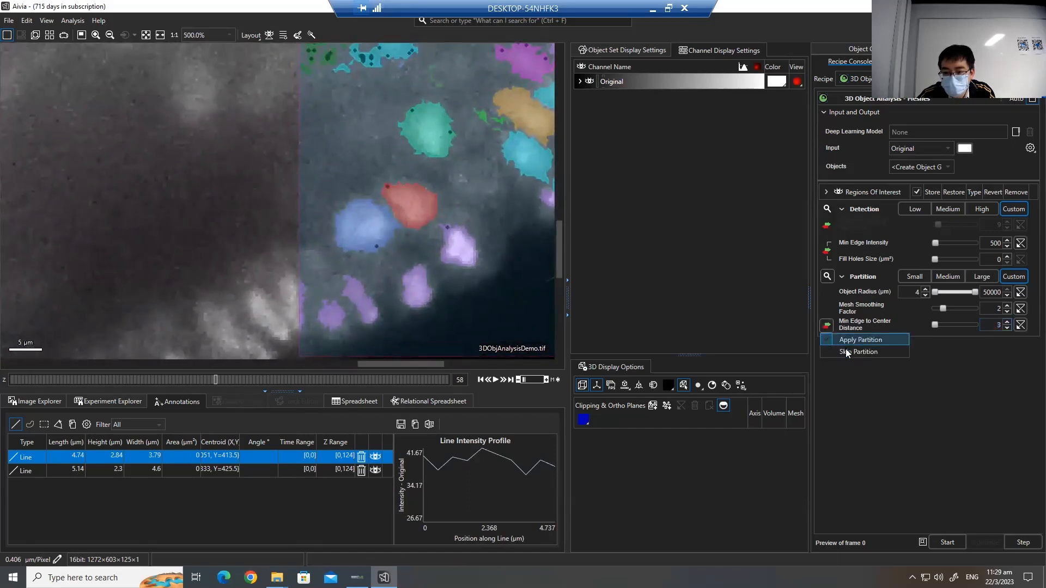
pyautogui.click(850, 351)
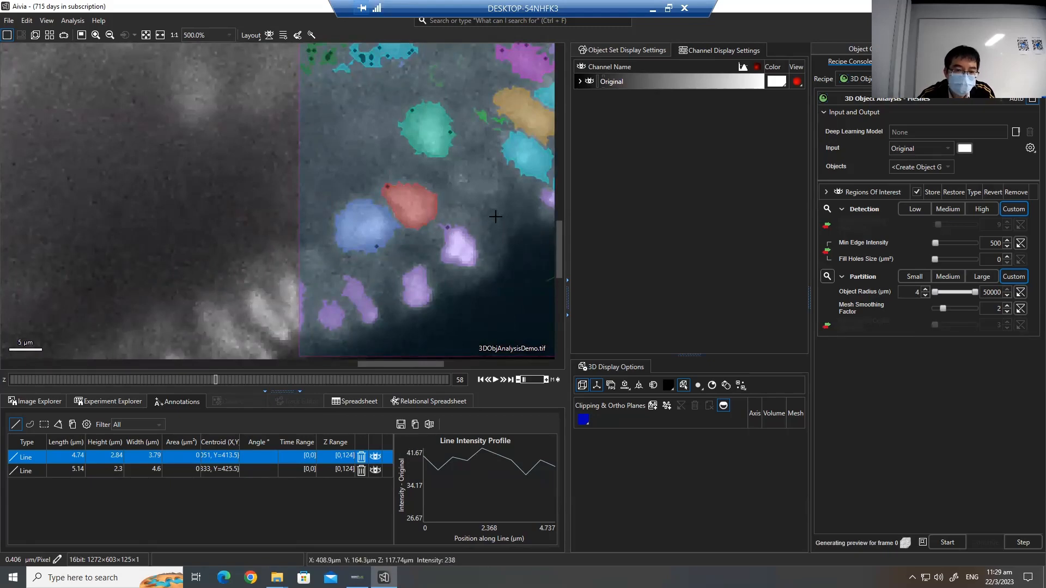
pyautogui.scroll(-2, 494, 218)
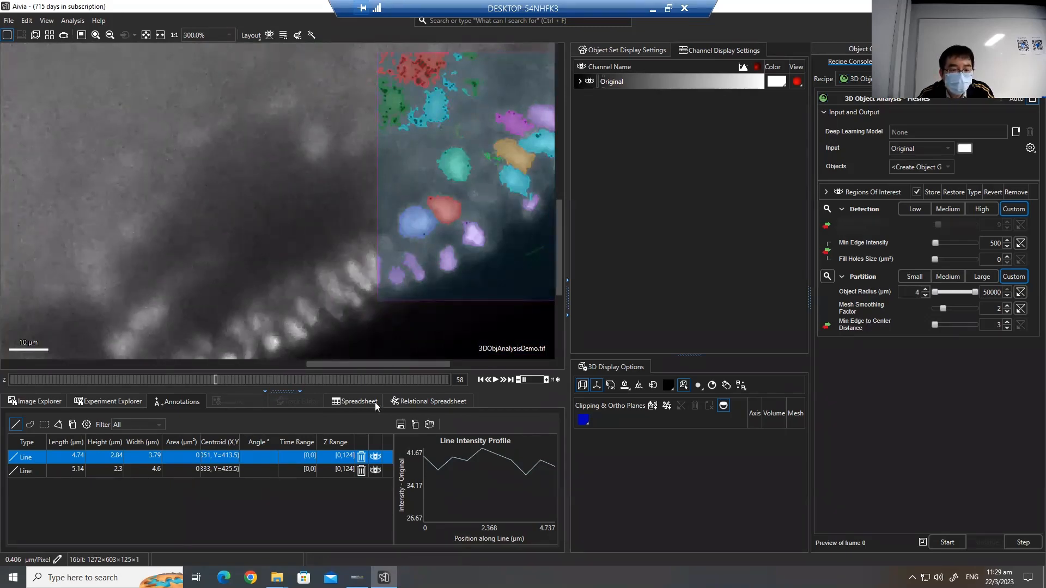
# - Check the preview on slice 64, turn off the region of interest, and run the recipe on the whole volume
pyautogui.moveTo(215, 380); pyautogui.dragTo(237, 380)
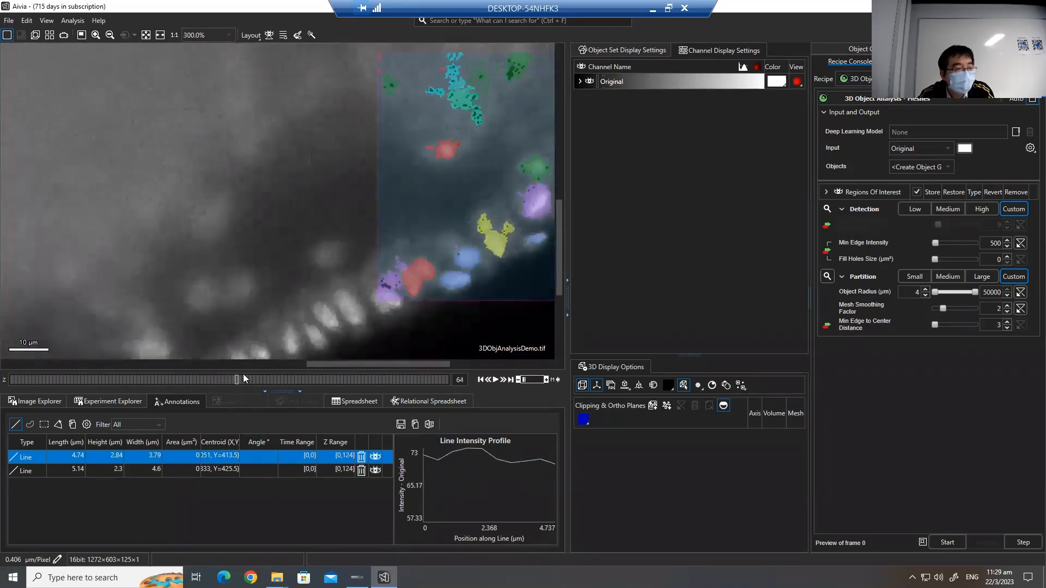
pyautogui.scroll(-2, 356, 236)
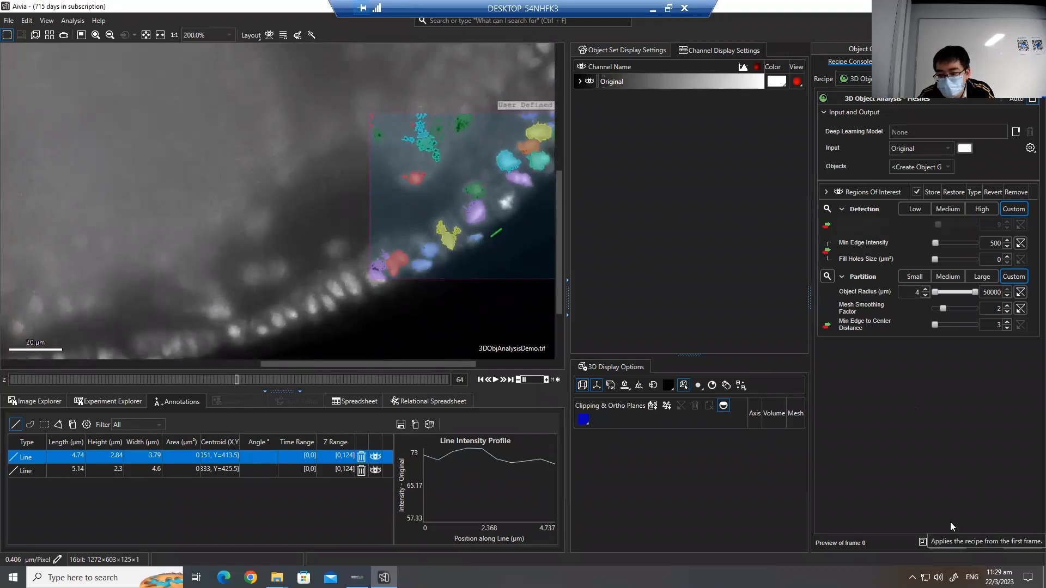
pyautogui.scroll(-3, 448, 226)
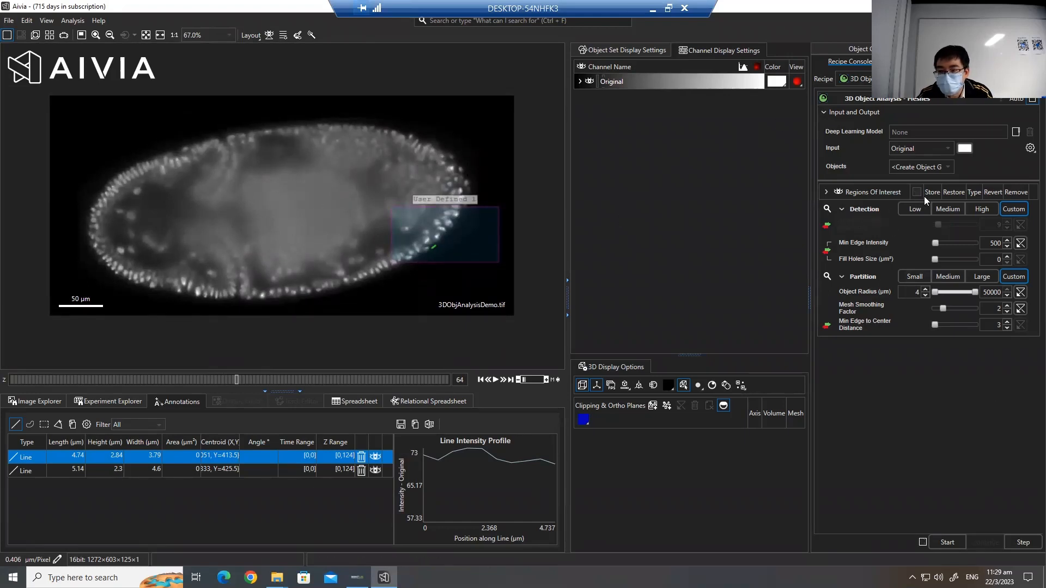
pyautogui.click(945, 543)
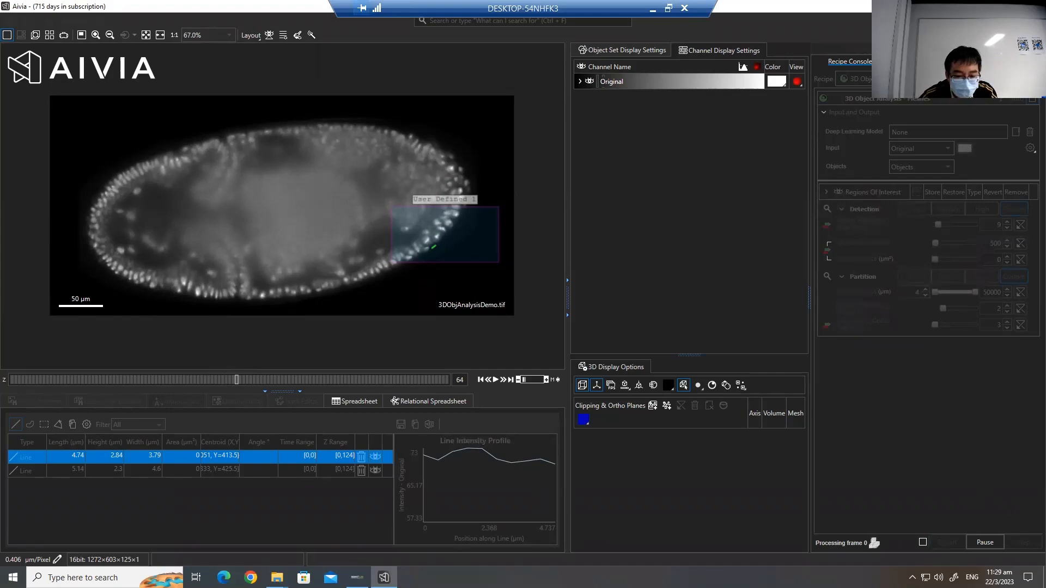
pyautogui.rightClick(464, 577)
pyautogui.click(513, 526)
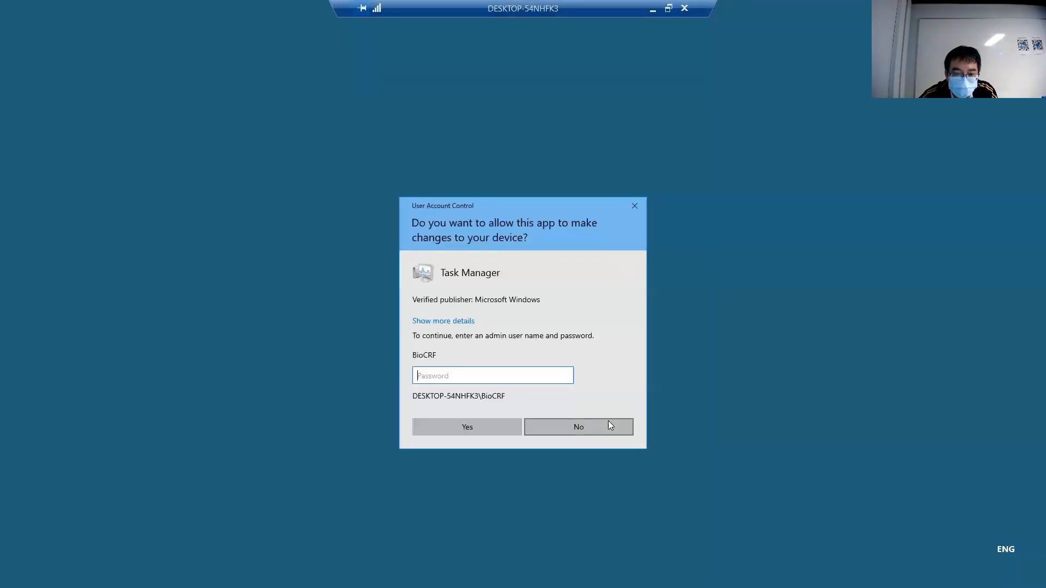
pyautogui.click(635, 206)
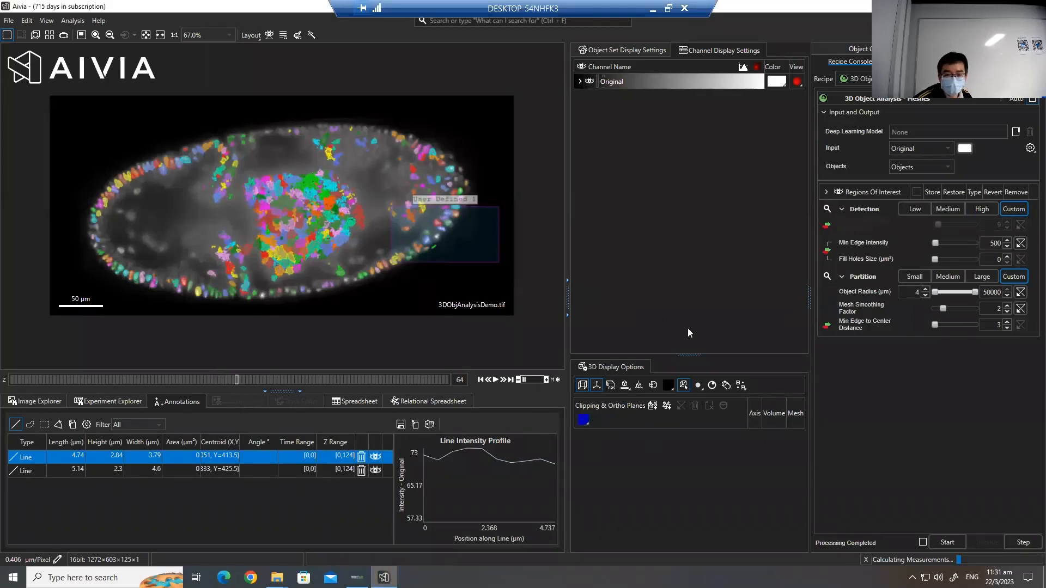
# - Hide the Objects group, re-enable the region of interest, and preview the Partition result inside it
pyautogui.click(653, 49)
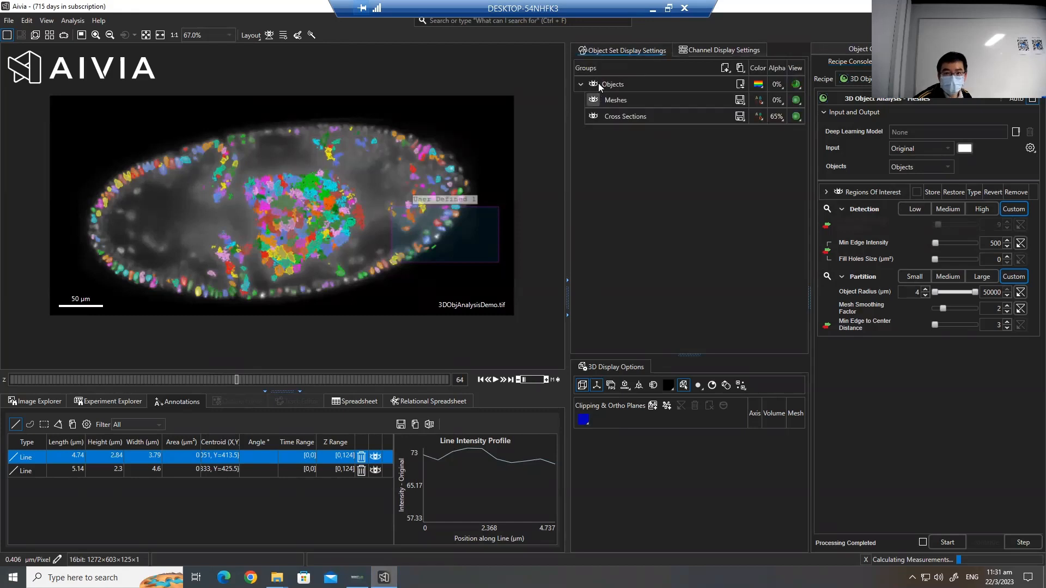
pyautogui.click(593, 84)
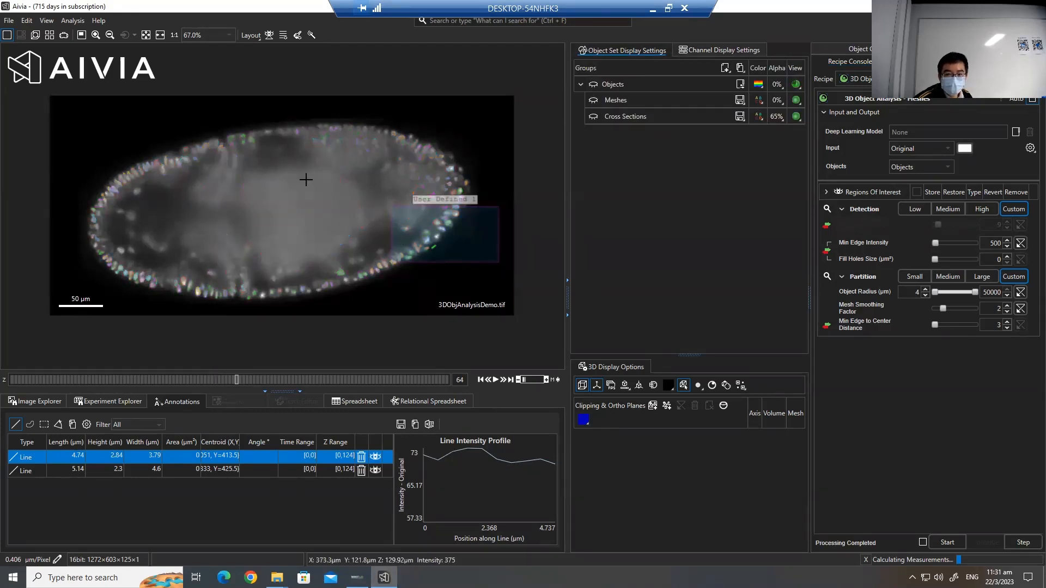
pyautogui.click(916, 193)
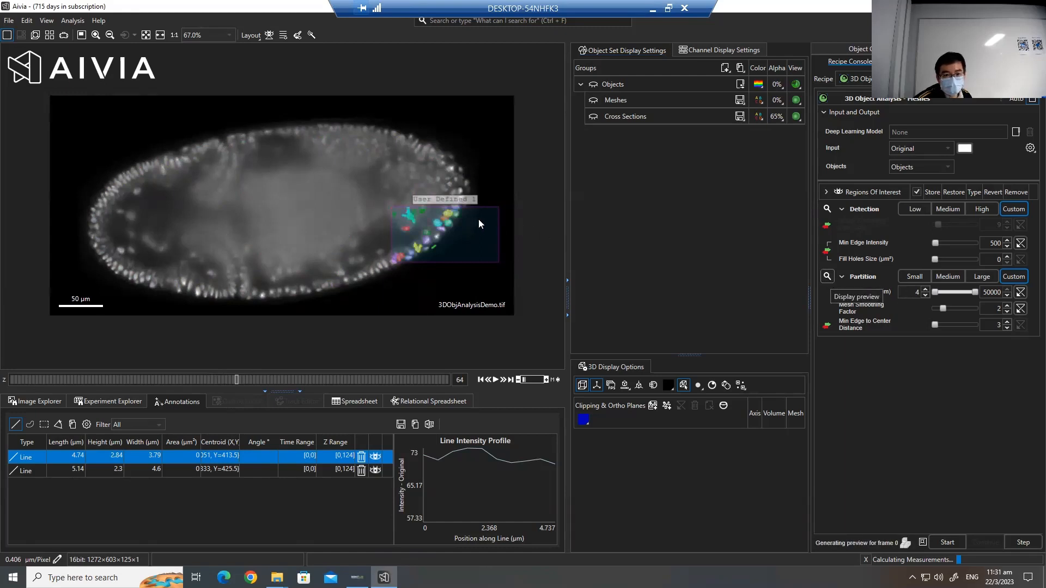
pyautogui.scroll(4, 449, 207)
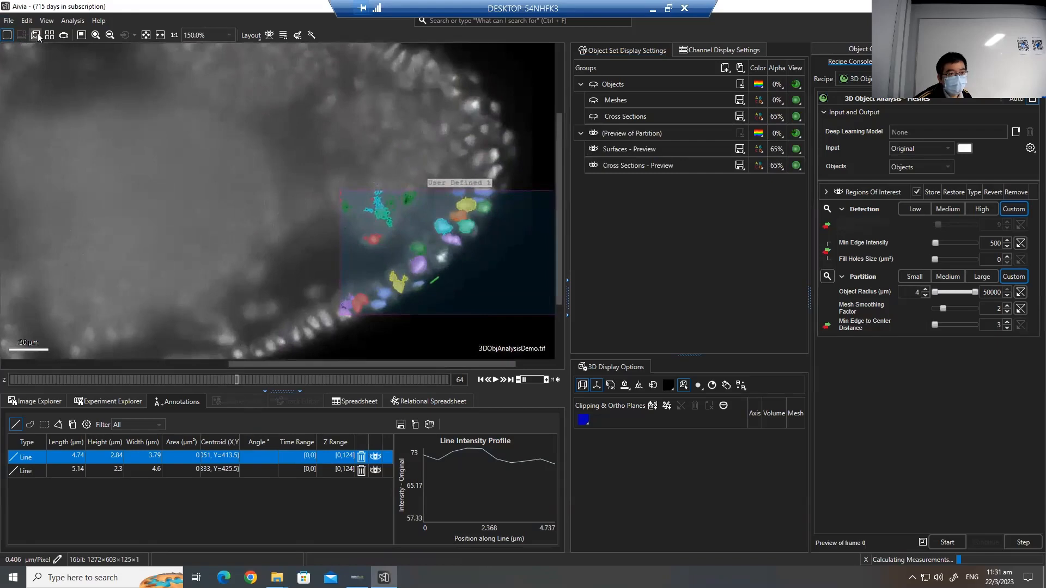
# - Switch to the 3D view and hide the Original channel to inspect the previewed objects alone
pyautogui.click(35, 36)
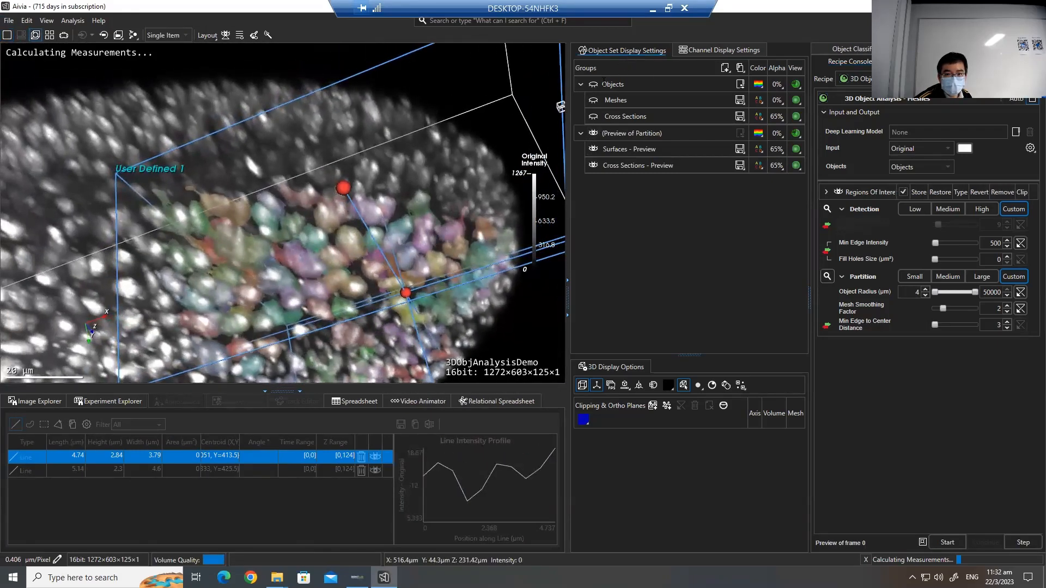
pyautogui.click(684, 52)
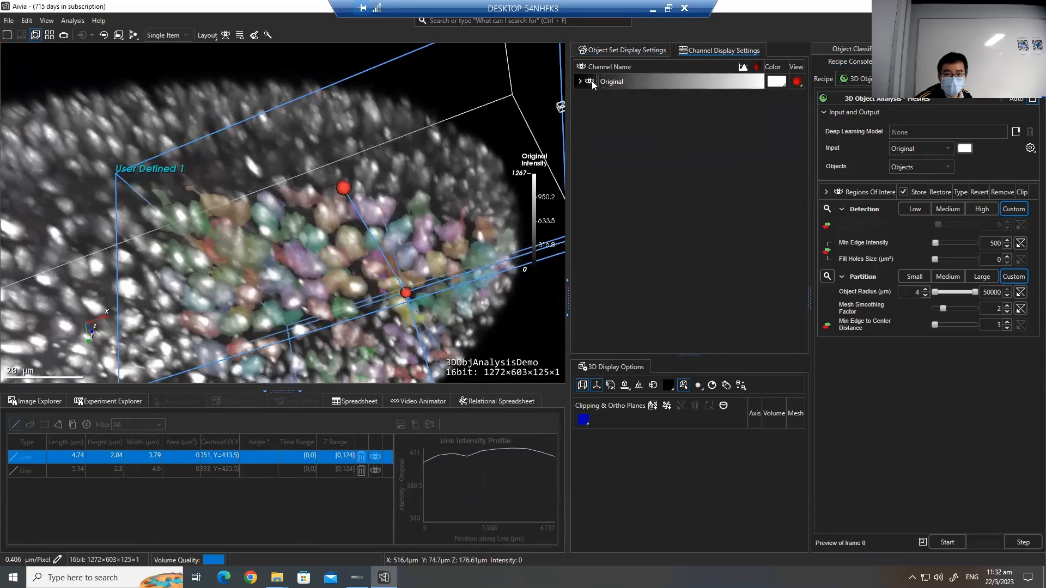
pyautogui.click(590, 82)
pyautogui.moveTo(369, 200); pyautogui.dragTo(952, 332)
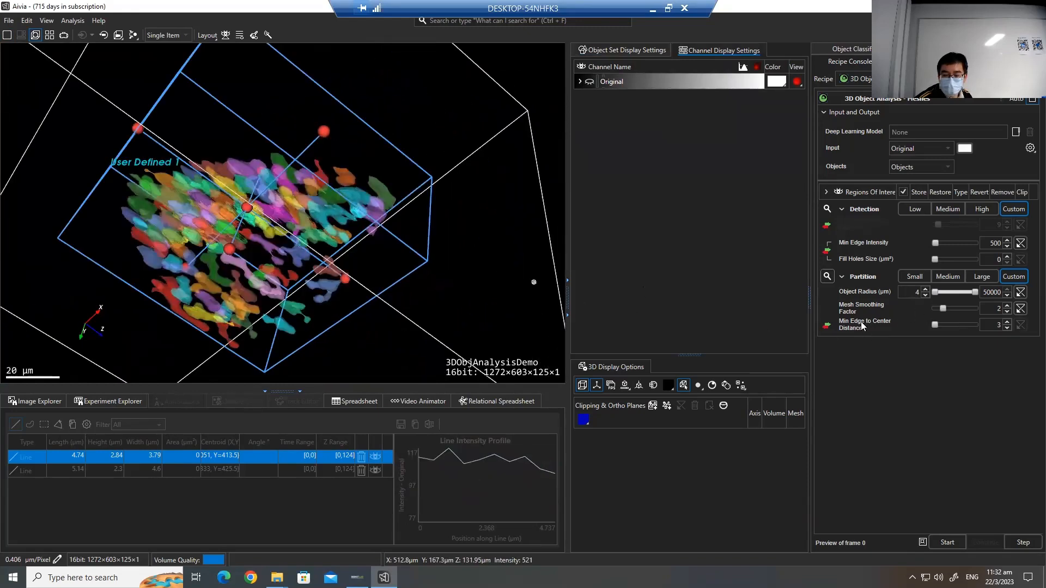
# - Set the partition method to Skip Partition and examine the unpartitioned objects in 3D from several angles
pyautogui.click(826, 325)
pyautogui.click(848, 352)
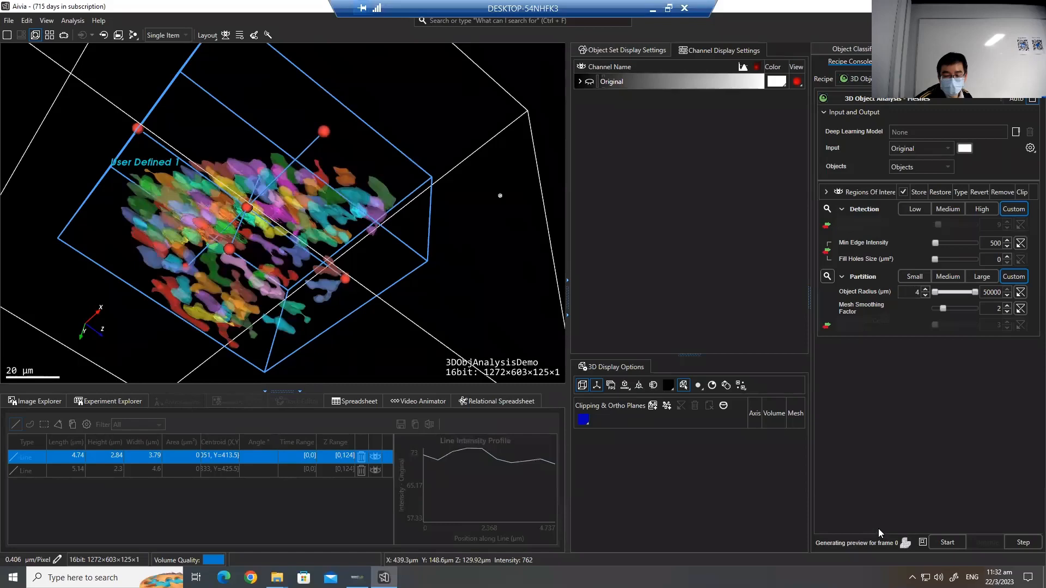
pyautogui.moveTo(240, 220); pyautogui.dragTo(307, 210)
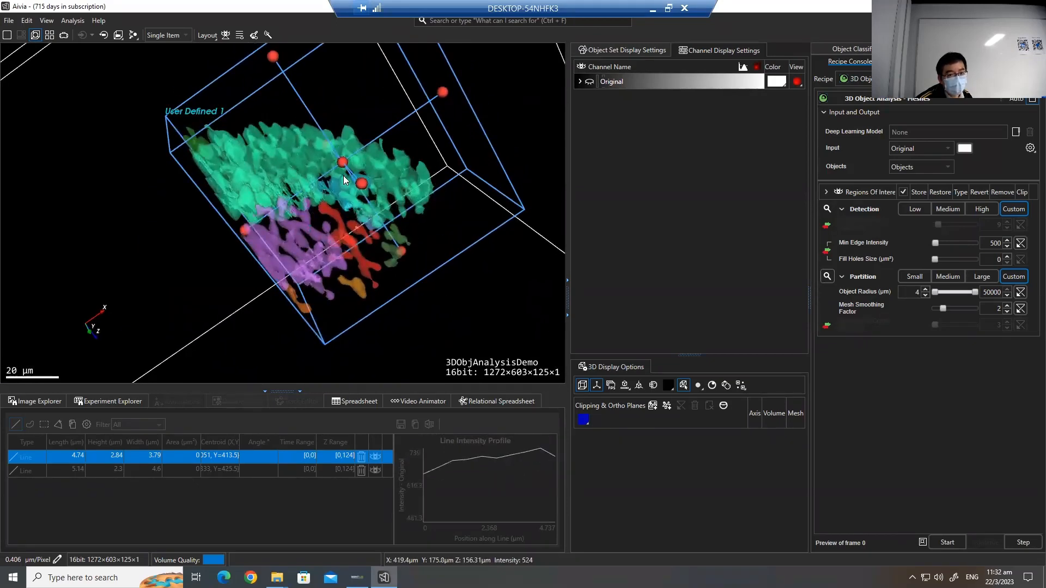
pyautogui.moveTo(343, 175); pyautogui.dragTo(288, 219)
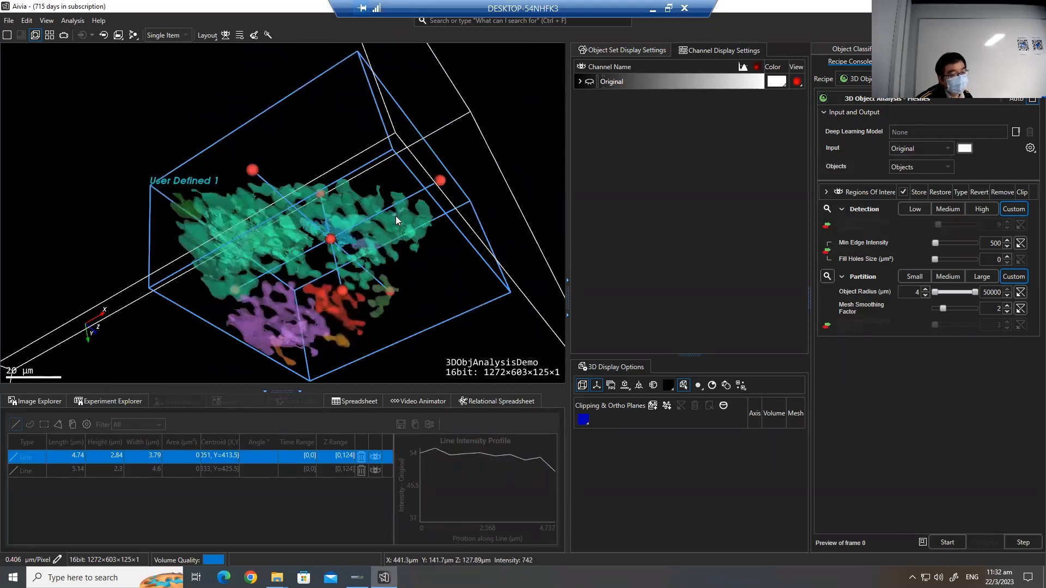
# - Restore the partition method to Apply Partition and examine the separated objects in 3D
pyautogui.click(826, 326)
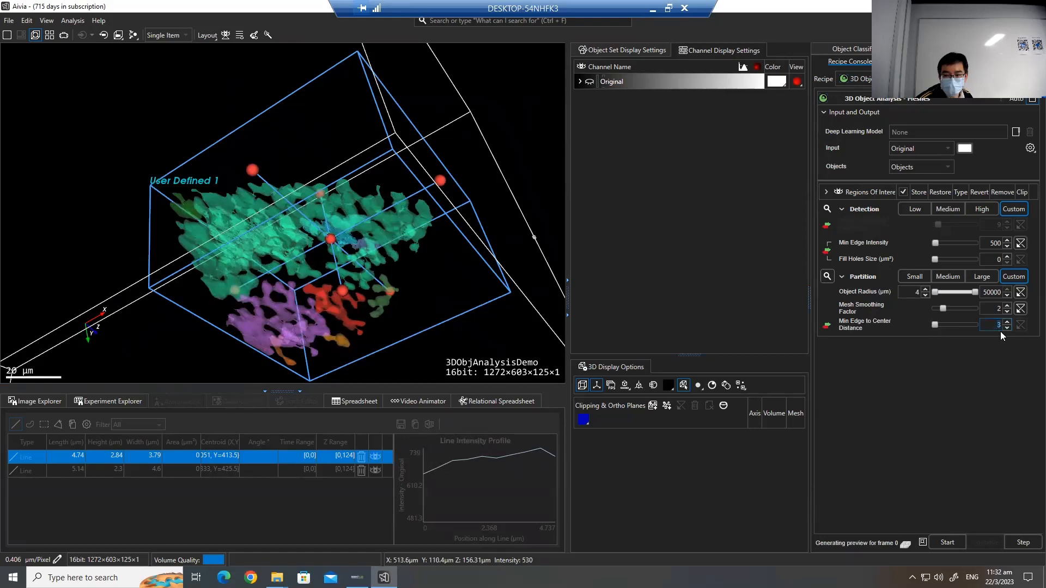
pyautogui.moveTo(440, 251); pyautogui.dragTo(400, 214)
pyautogui.scroll(-3, 367, 201)
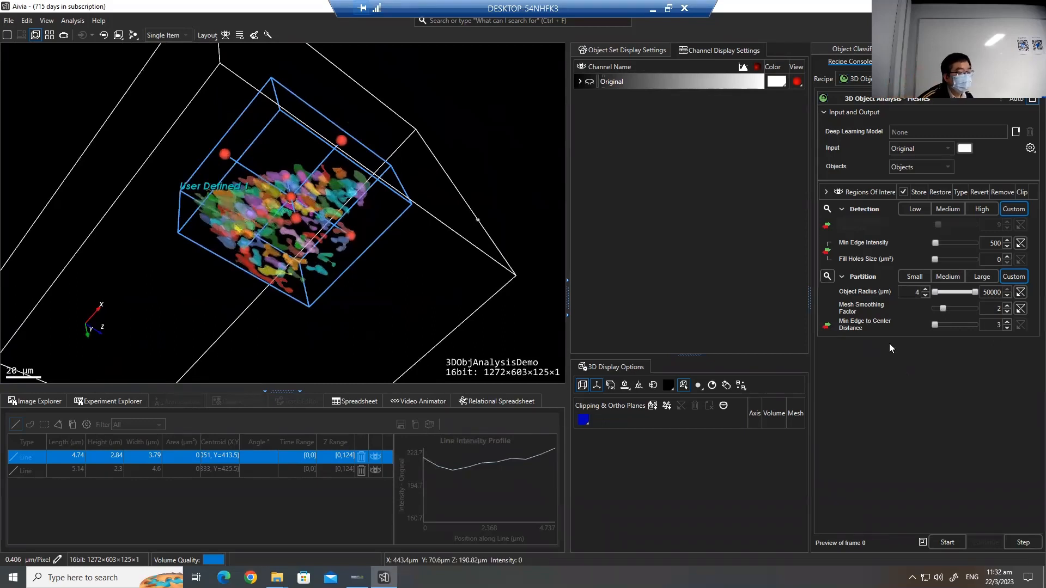
# - Return to the 2D view and examine the outlines of the partitioned objects on slices 75 and 79
pyautogui.click(8, 35)
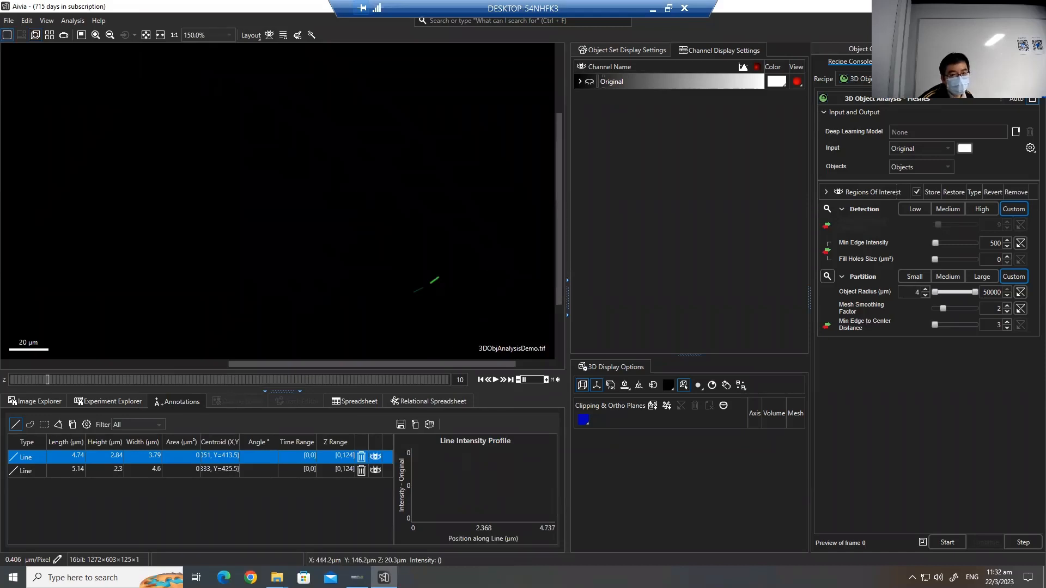
pyautogui.scroll(1, 468, 242)
pyautogui.moveTo(291, 383)
pyautogui.mouseDown()
pyautogui.moveTo(356, 387)
pyautogui.moveTo(274, 384)
pyautogui.mouseUp()
pyautogui.scroll(2, 429, 283)
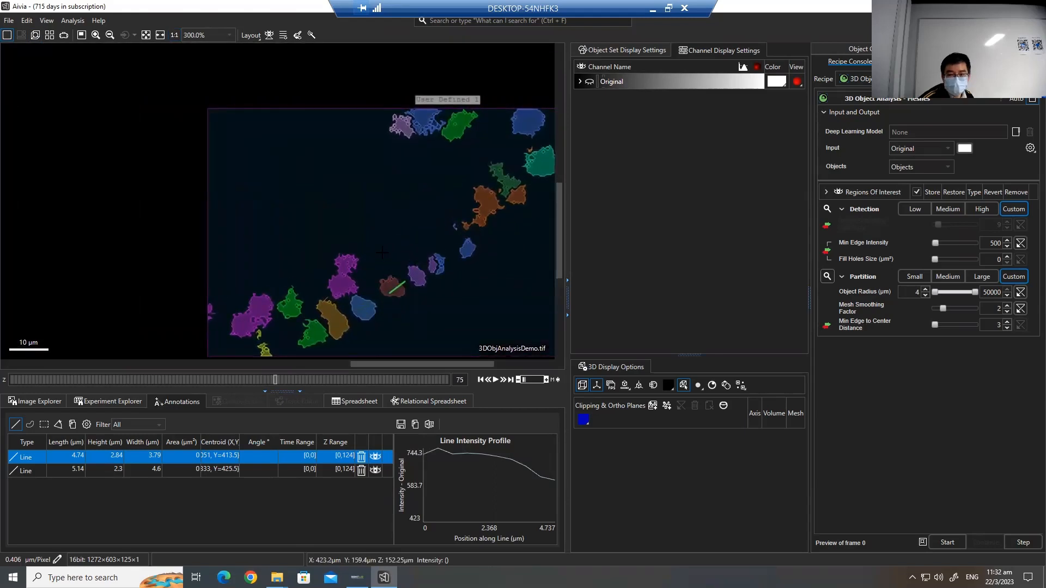
pyautogui.moveTo(279, 379); pyautogui.dragTo(283, 379)
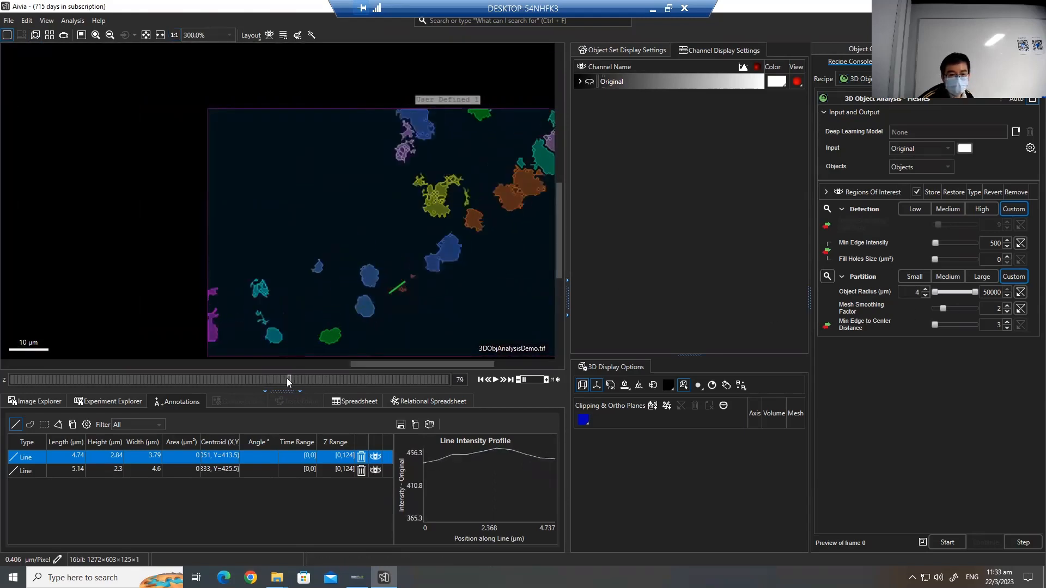
# - Examine the partitioned objects in 3D from several angles and show the Original channel with them again
pyautogui.click(36, 35)
pyautogui.moveTo(452, 189); pyautogui.dragTo(367, 215)
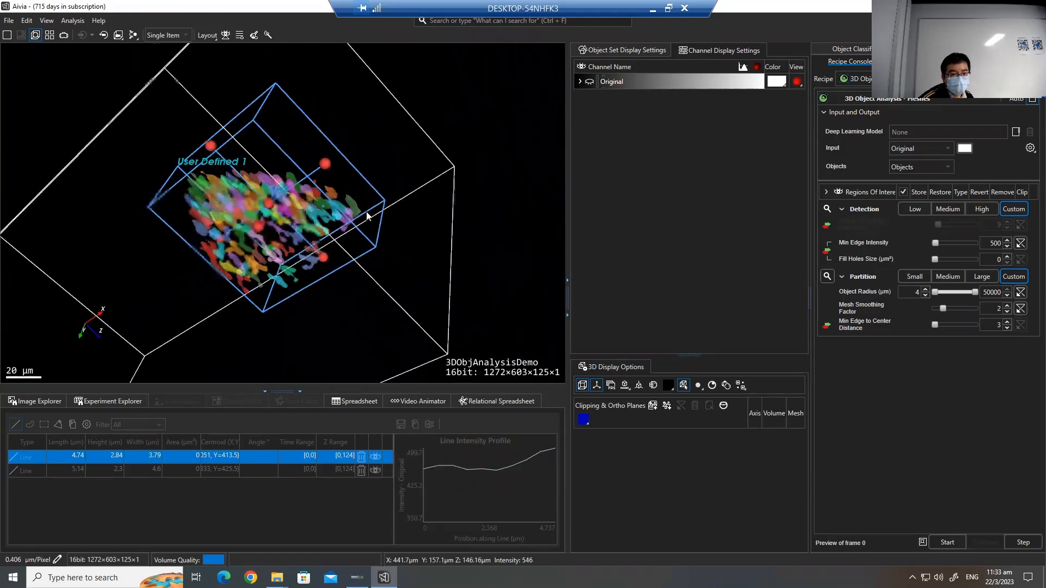
pyautogui.moveTo(403, 244); pyautogui.dragTo(411, 231)
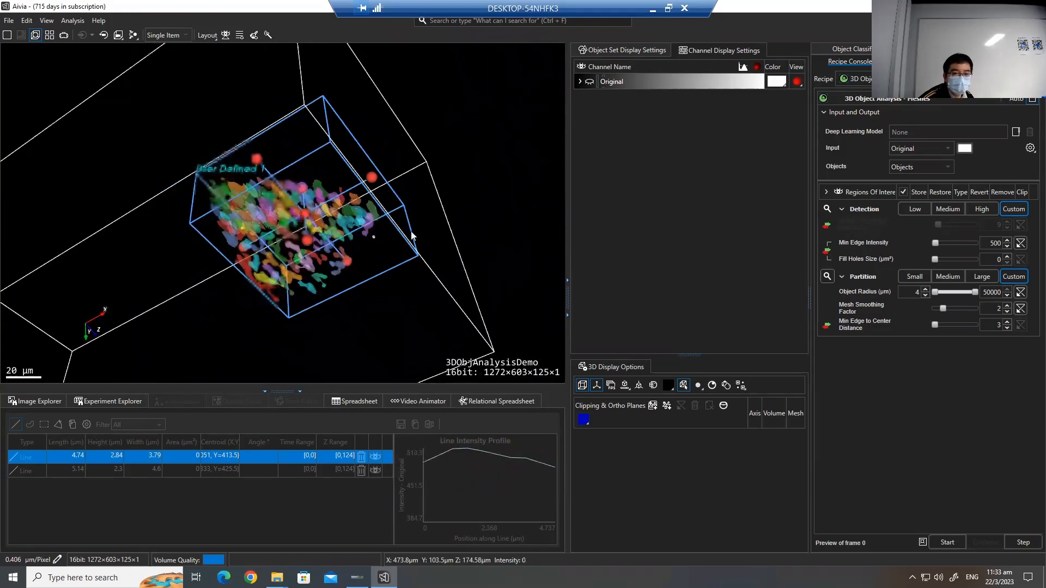
pyautogui.moveTo(550, 162); pyautogui.dragTo(343, 157)
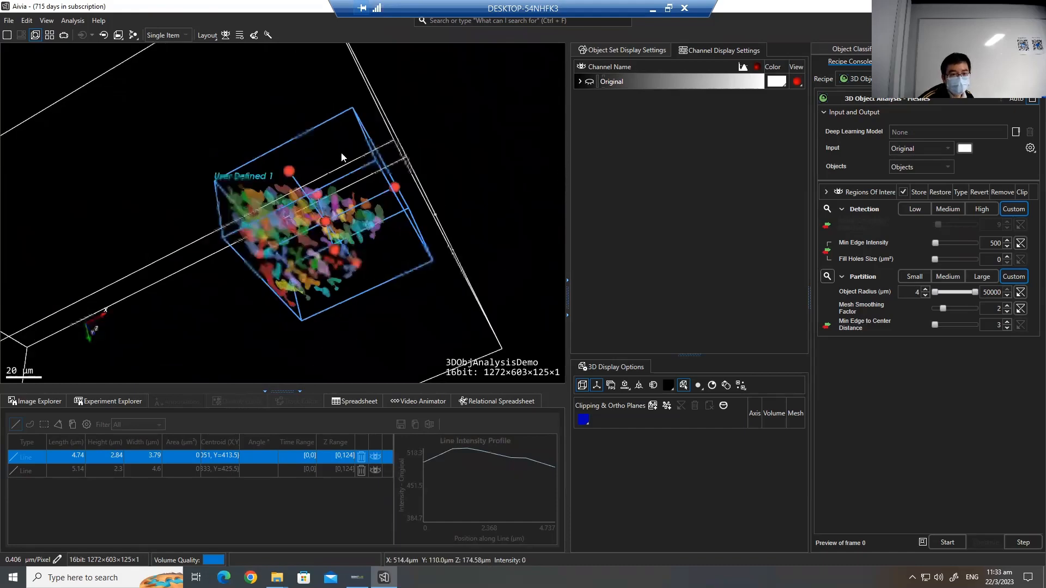
pyautogui.click(591, 82)
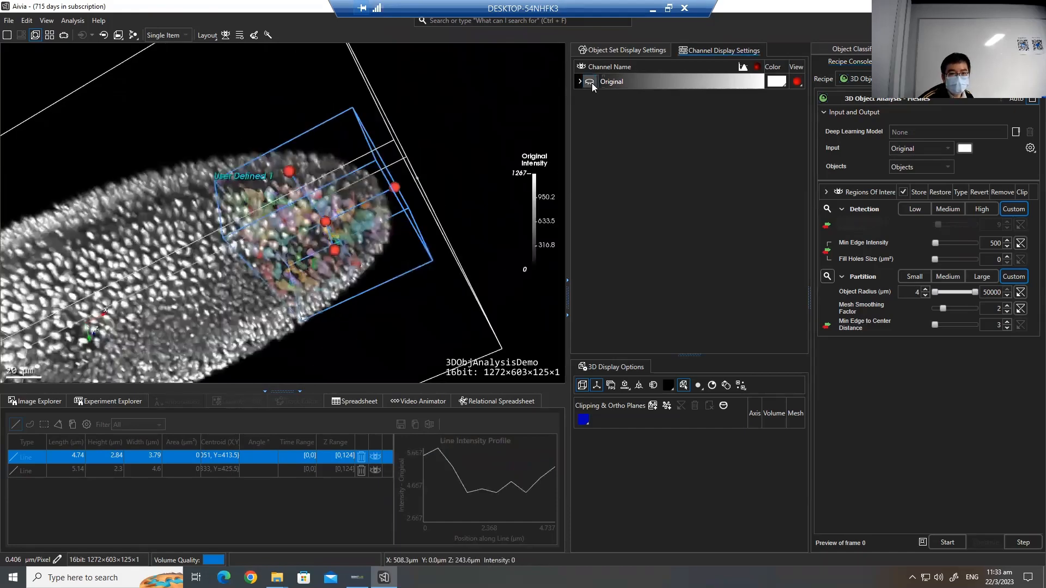
# - Hide the Original channel and turn off the partition preview objects in the 3D view
pyautogui.click(591, 83)
pyautogui.click(590, 83)
pyautogui.click(634, 50)
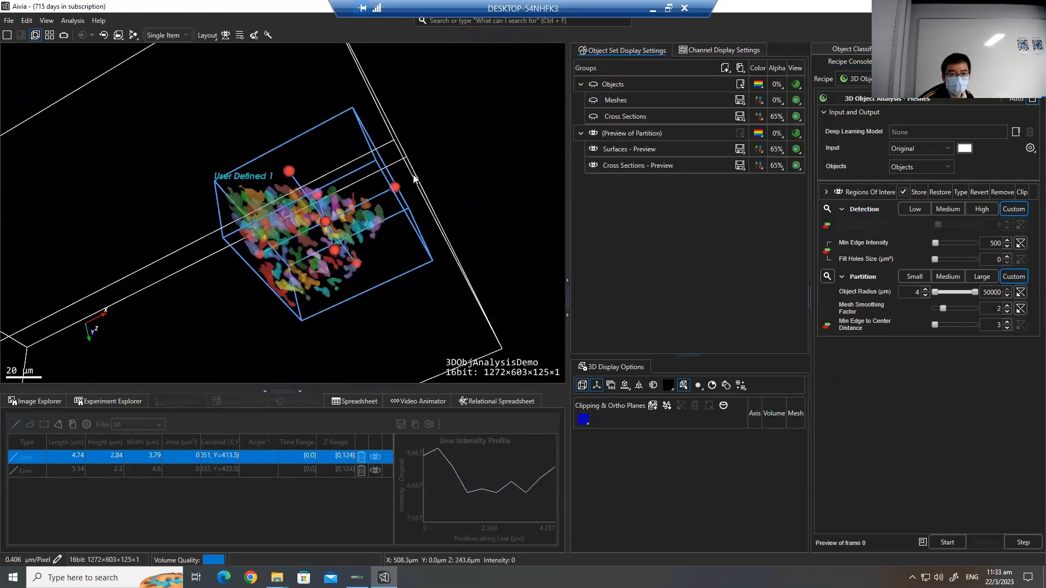
pyautogui.moveTo(507, 167); pyautogui.dragTo(545, 154)
pyautogui.click(594, 133)
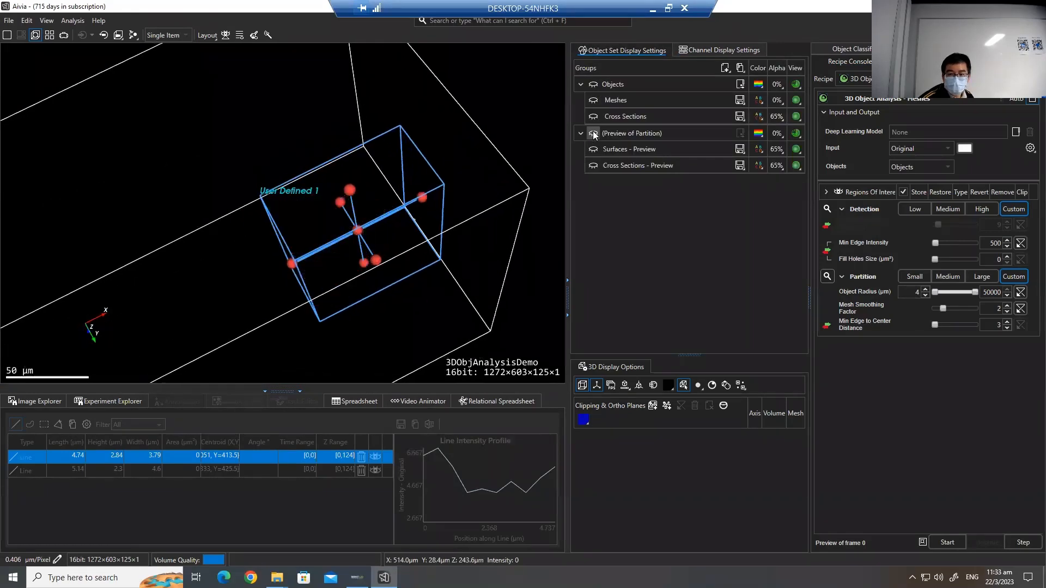
pyautogui.click(593, 133)
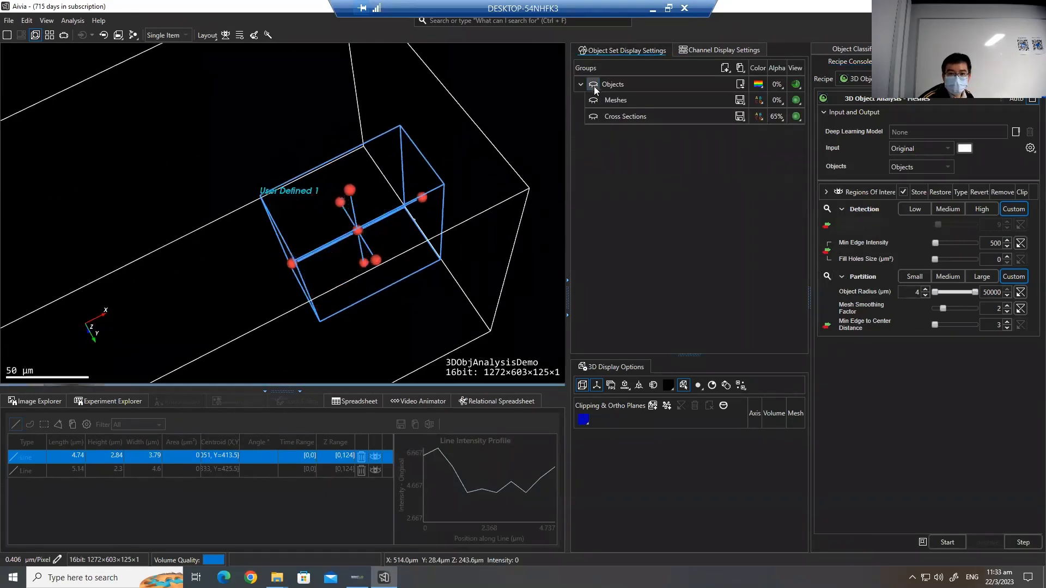
# - Show the full-volume Objects set and examine its meshes in 3D from several angles and up close
pyautogui.click(594, 85)
pyautogui.moveTo(331, 158); pyautogui.dragTo(372, 140)
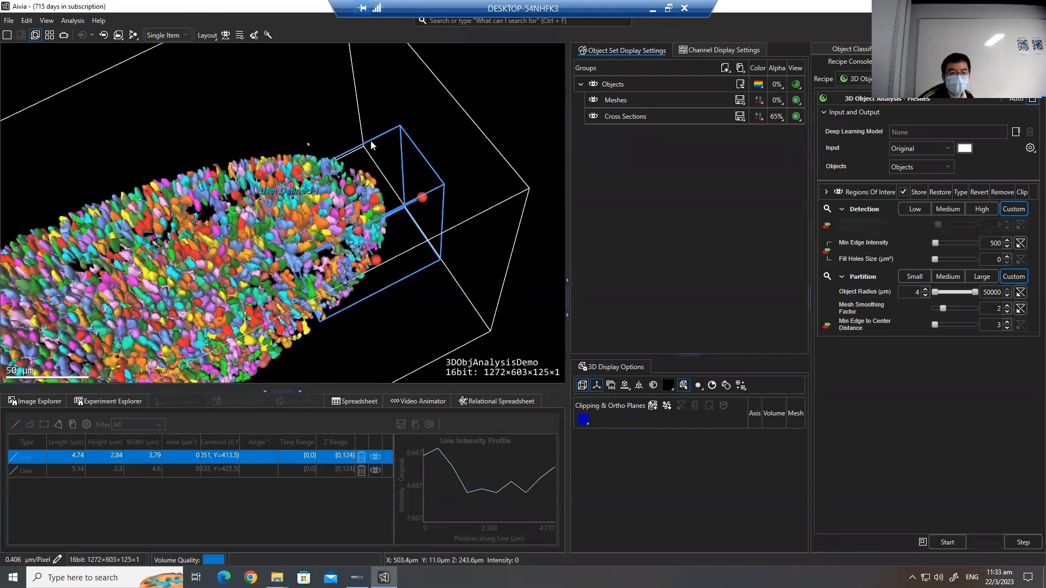
pyautogui.moveTo(606, 52); pyautogui.dragTo(635, 56)
pyautogui.moveTo(272, 209); pyautogui.dragTo(290, 169)
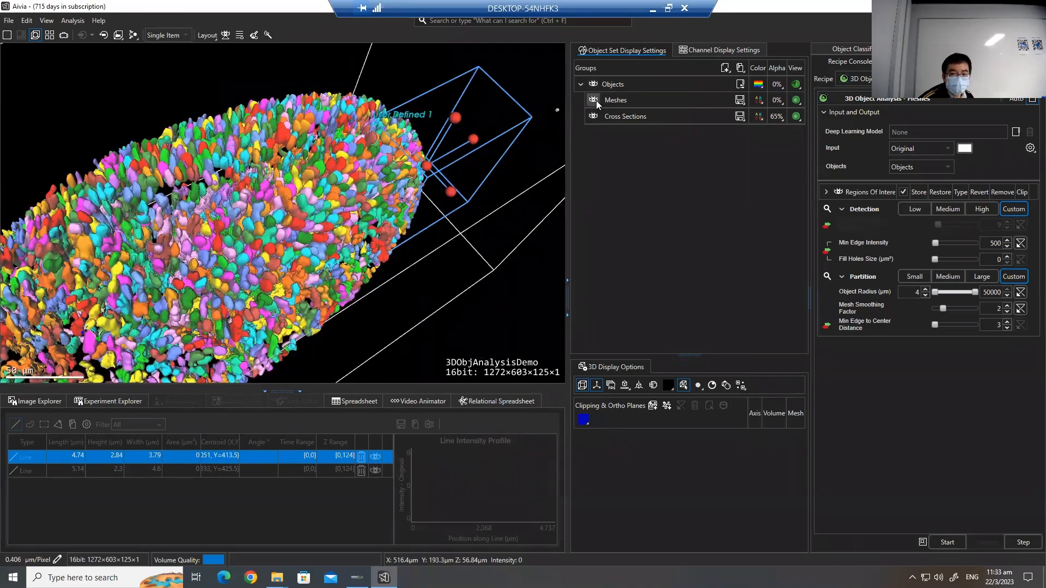
pyautogui.scroll(2, 273, 228)
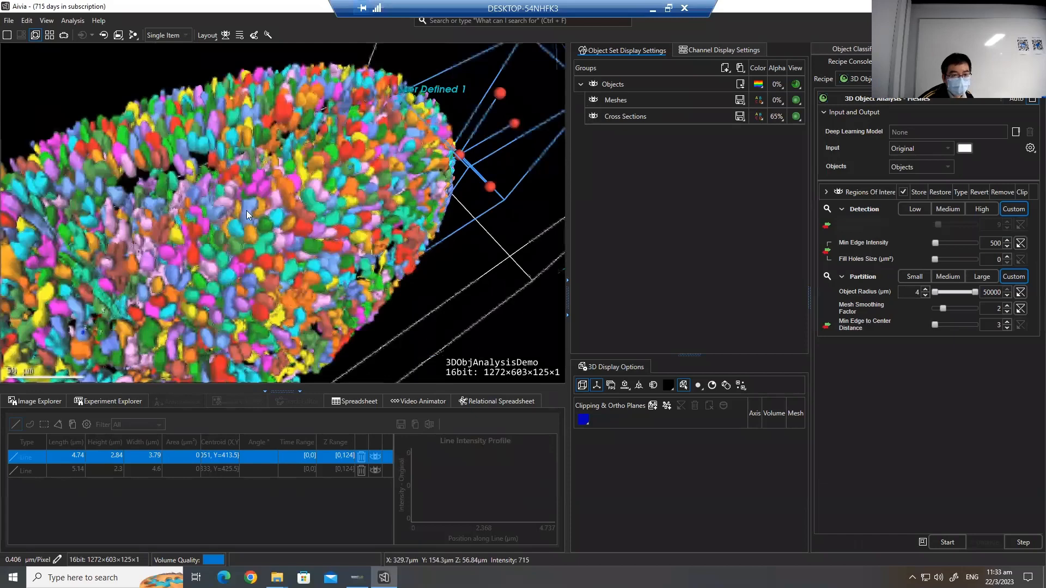
pyautogui.scroll(3, 246, 210)
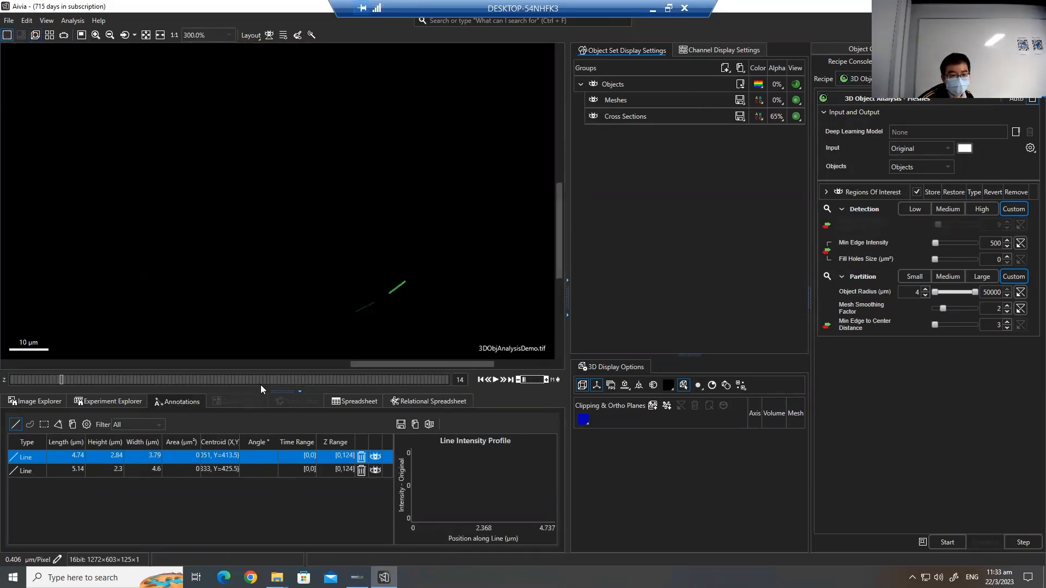
# - Go to slice 71 in the 2D view and toggle the Cross Sections visibility to check the object outlines
pyautogui.click(261, 383)
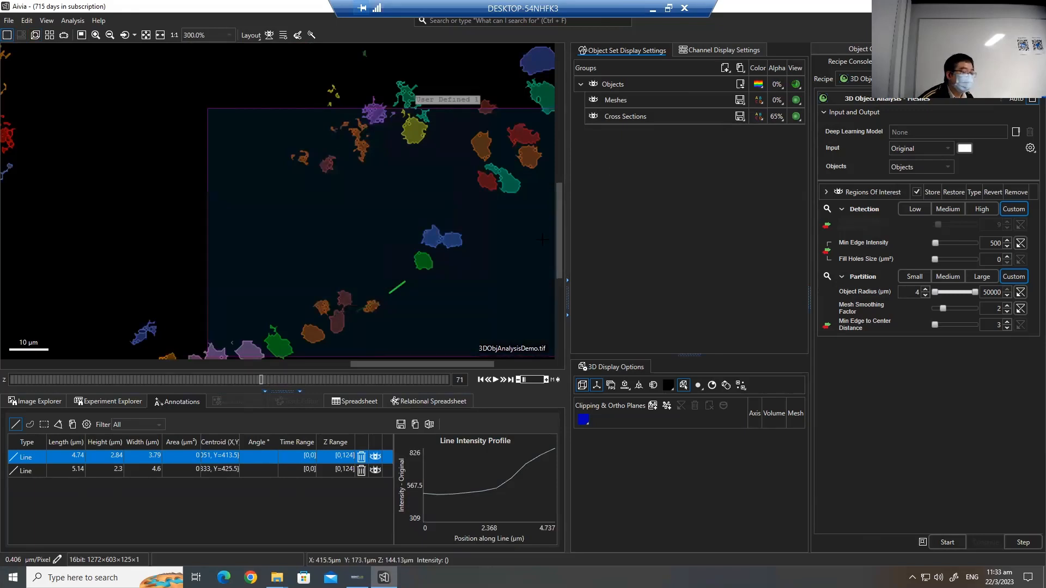
pyautogui.click(595, 117)
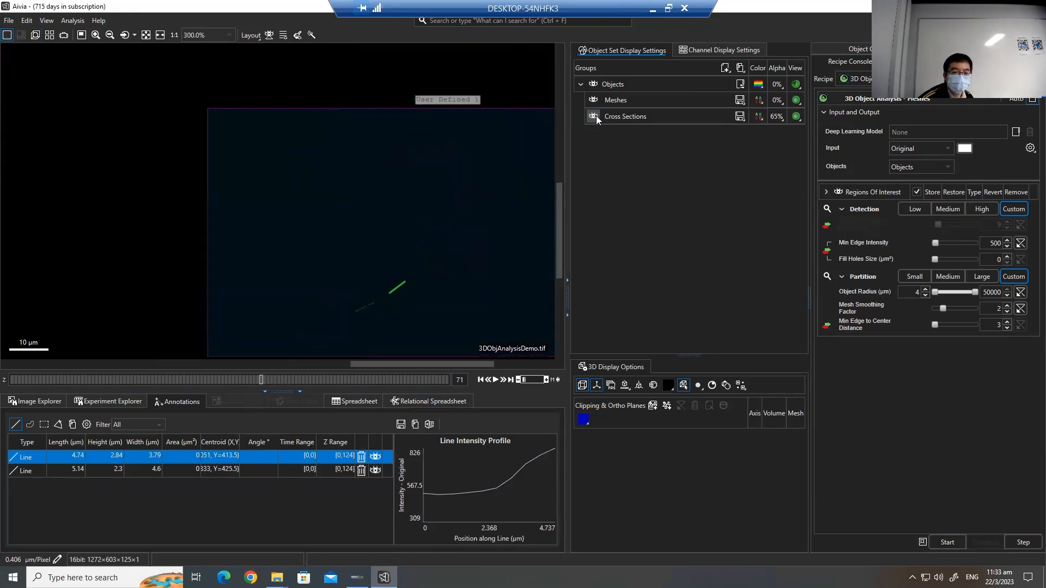
pyautogui.click(595, 117)
pyautogui.click(594, 117)
pyautogui.click(595, 118)
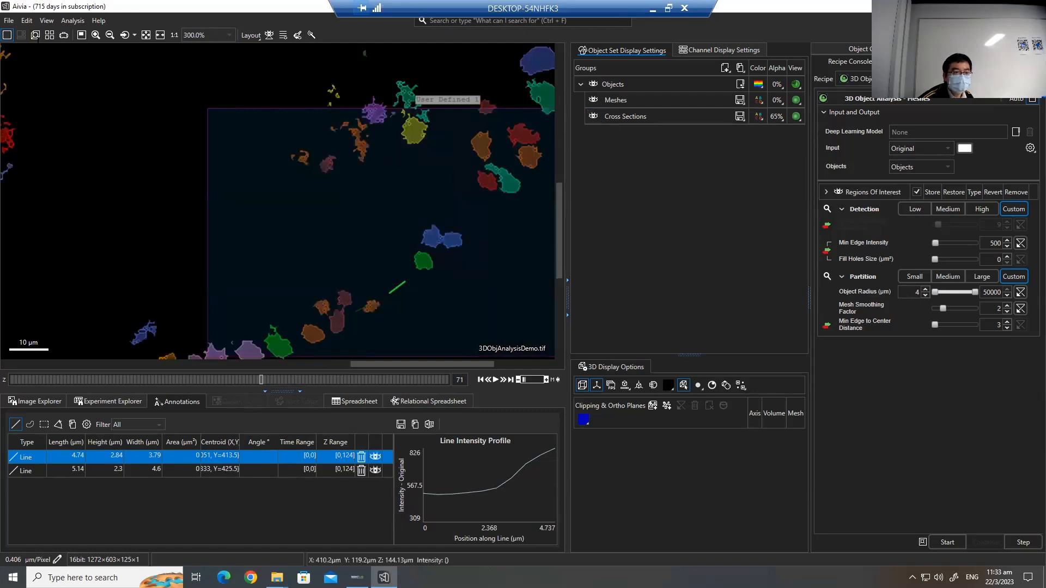
# - Return to the 3D view, toggle the Meshes visibility and examine the whole segmented embryo
pyautogui.click(36, 36)
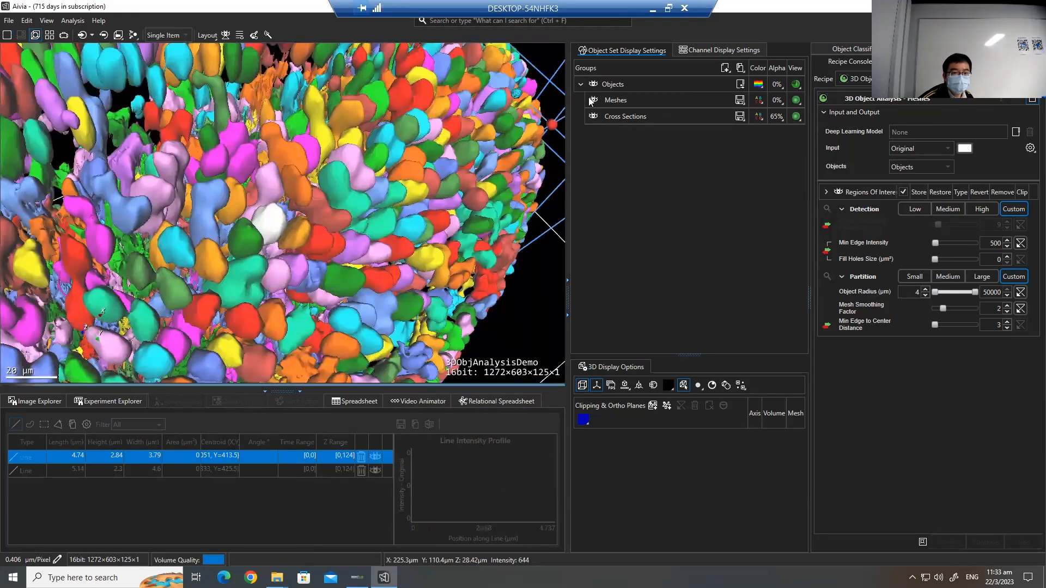
pyautogui.click(593, 100)
pyautogui.click(592, 100)
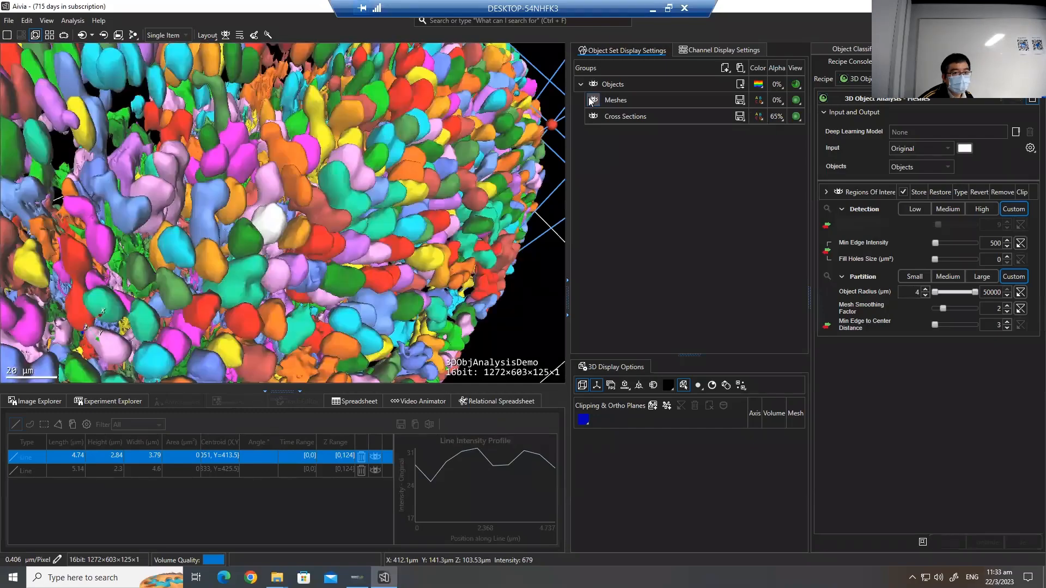
pyautogui.click(592, 100)
pyautogui.click(593, 100)
pyautogui.scroll(-8, 448, 145)
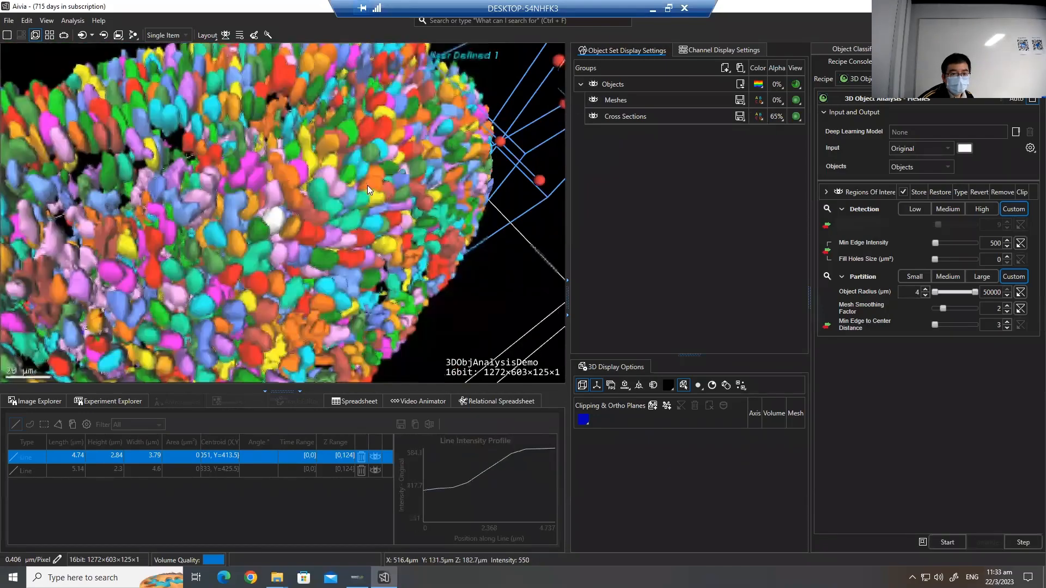
pyautogui.moveTo(290, 199); pyautogui.dragTo(235, 203)
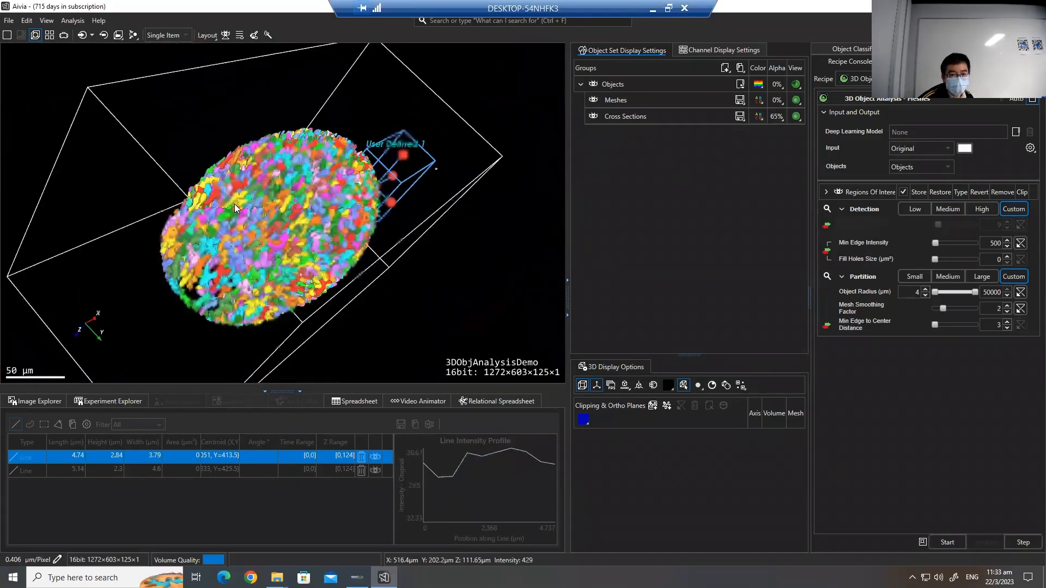
# - Disable Regions of Interest in the recipe and hide the region box in the 3D view
pyautogui.moveTo(343, 192); pyautogui.dragTo(889, 191)
pyautogui.click(902, 191)
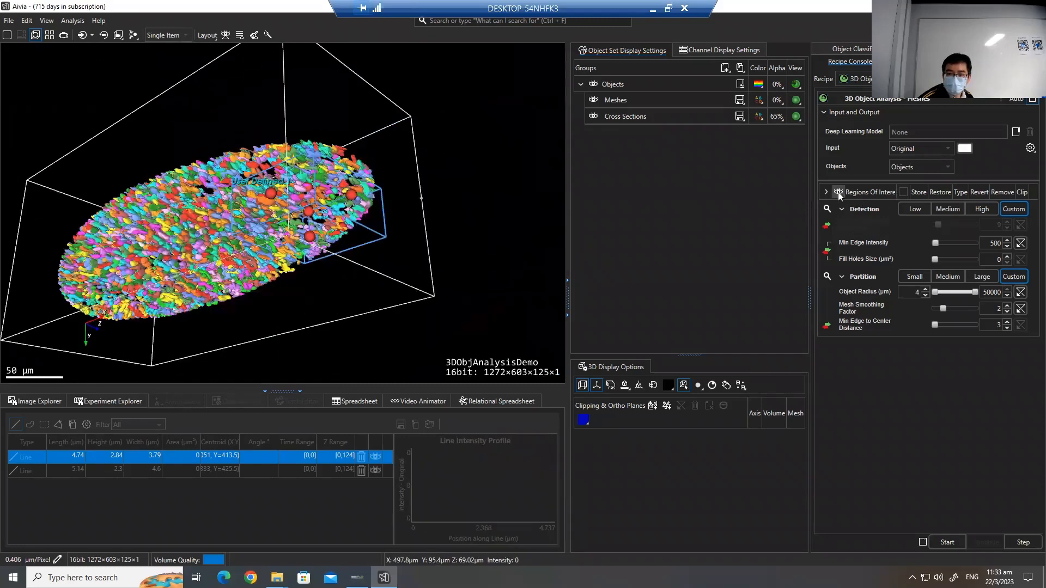
pyautogui.scroll(5, 420, 210)
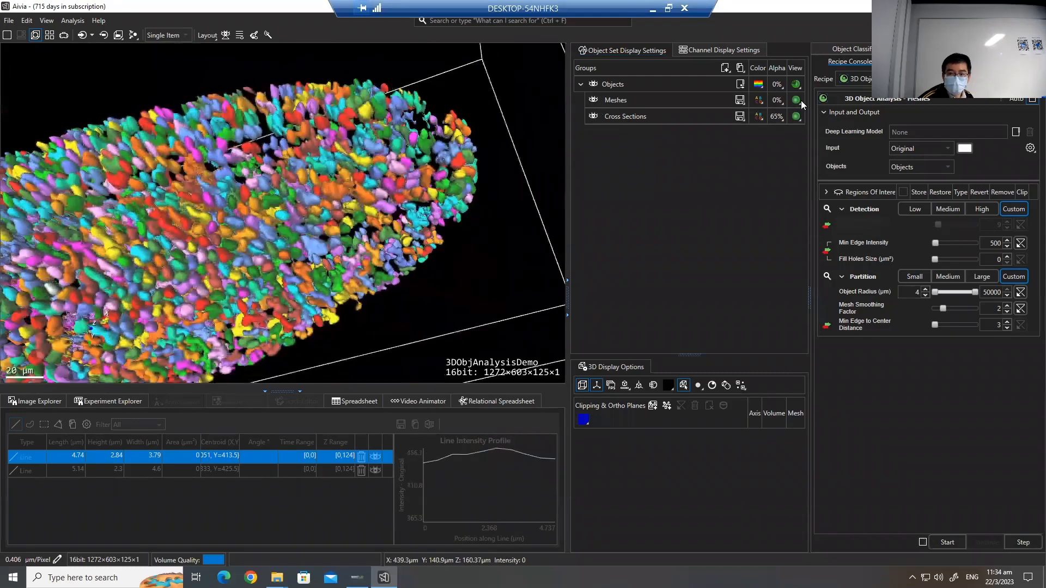
# - Display the mask and binary channel export options for the Meshes set
pyautogui.click(795, 101)
pyautogui.click(734, 101)
pyautogui.click(739, 100)
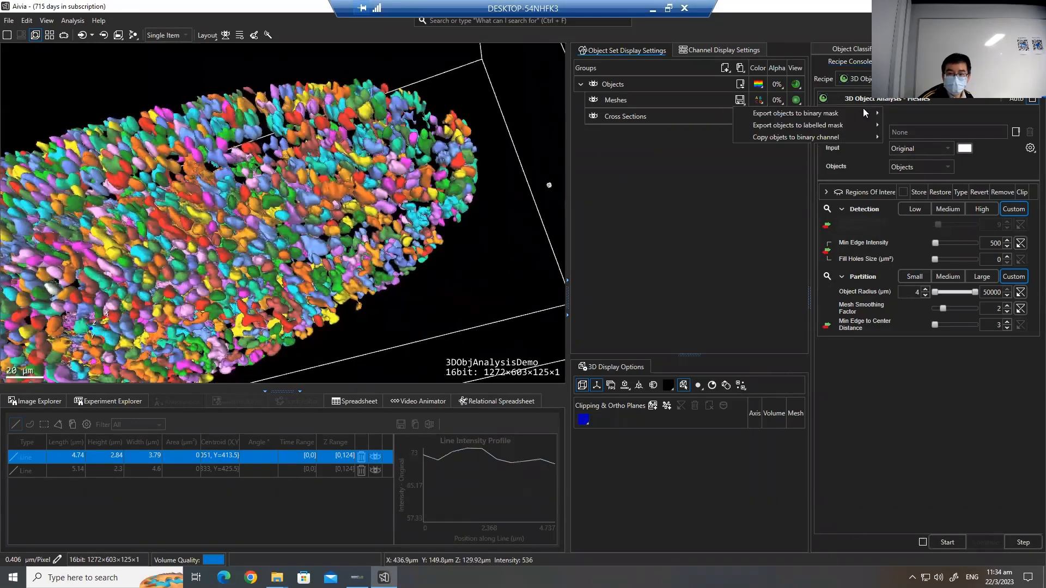
# - Set the Meshes coloring mode to Color By Label
pyautogui.click(758, 100)
pyautogui.click(758, 100)
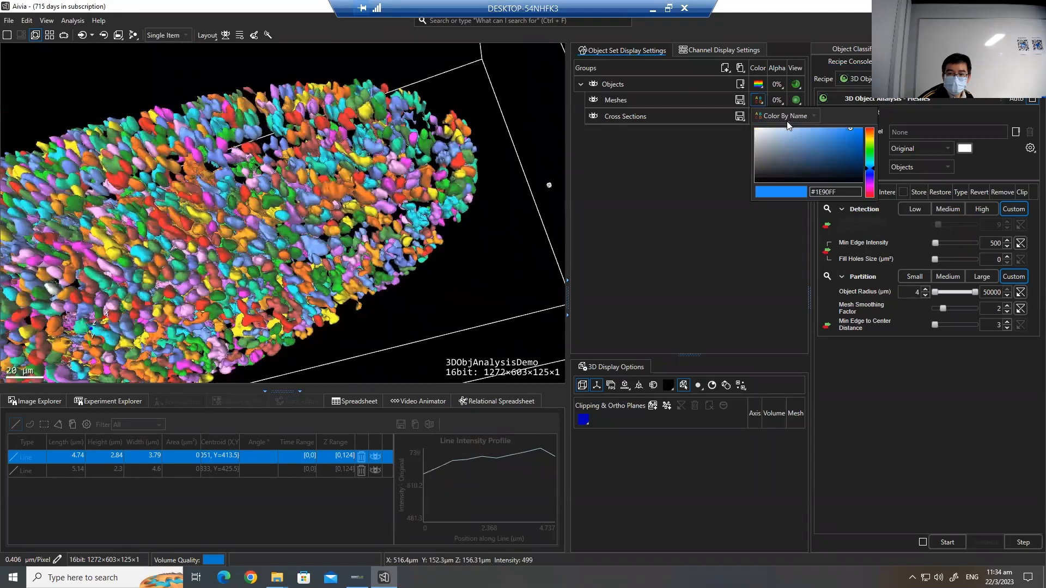
pyautogui.click(787, 120)
pyautogui.click(793, 144)
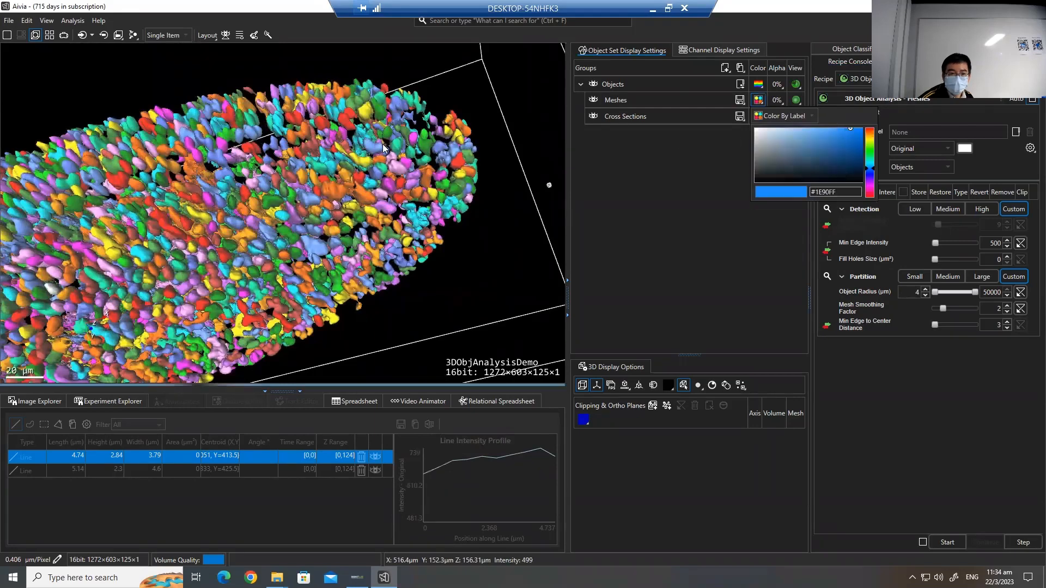
pyautogui.click(449, 122)
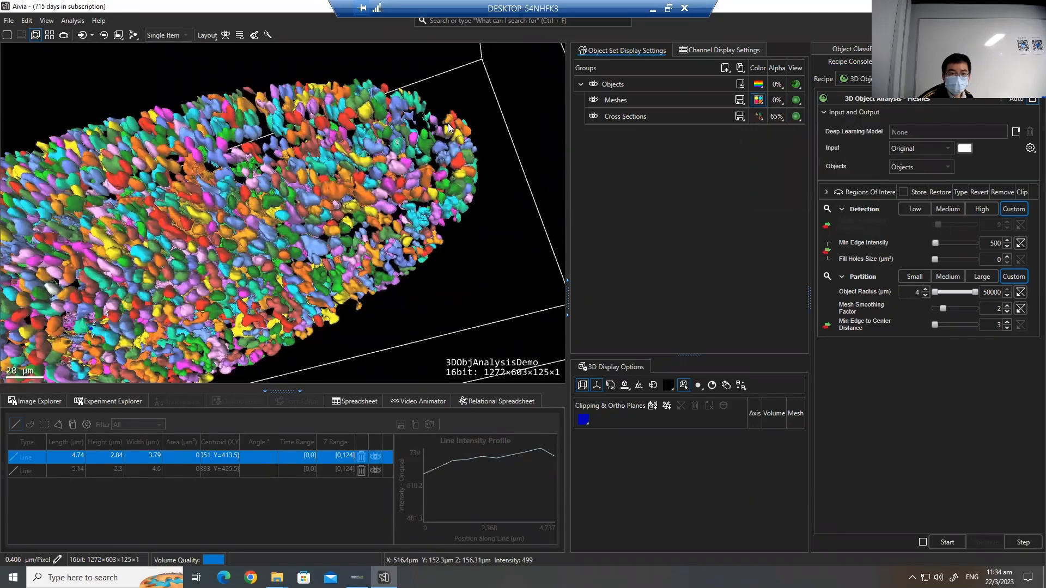
# - Color the Meshes by the Total Intensity - Original measurement and lower the upper limit of the color range
pyautogui.click(759, 100)
pyautogui.click(797, 117)
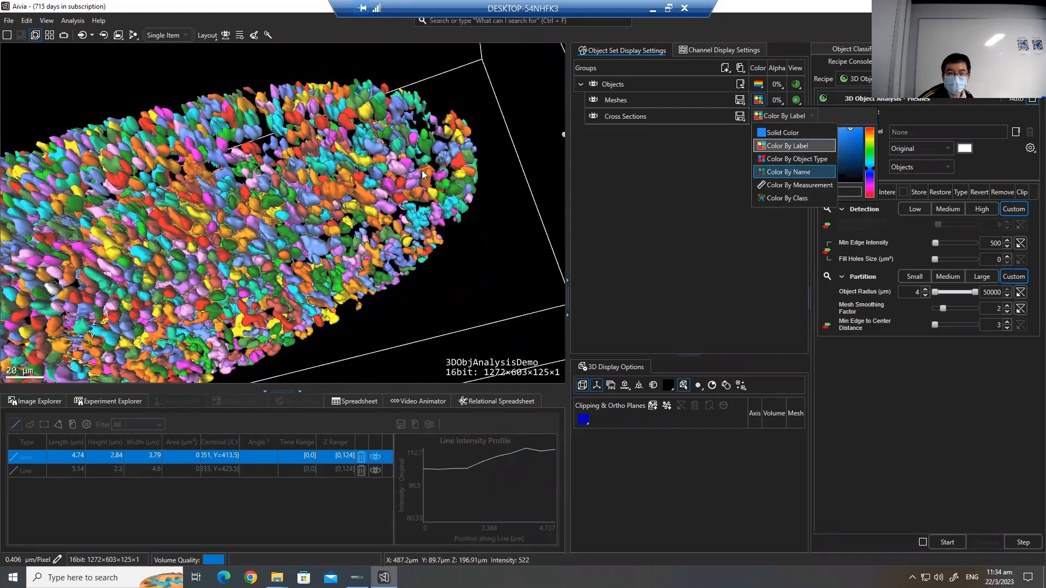
pyautogui.click(780, 185)
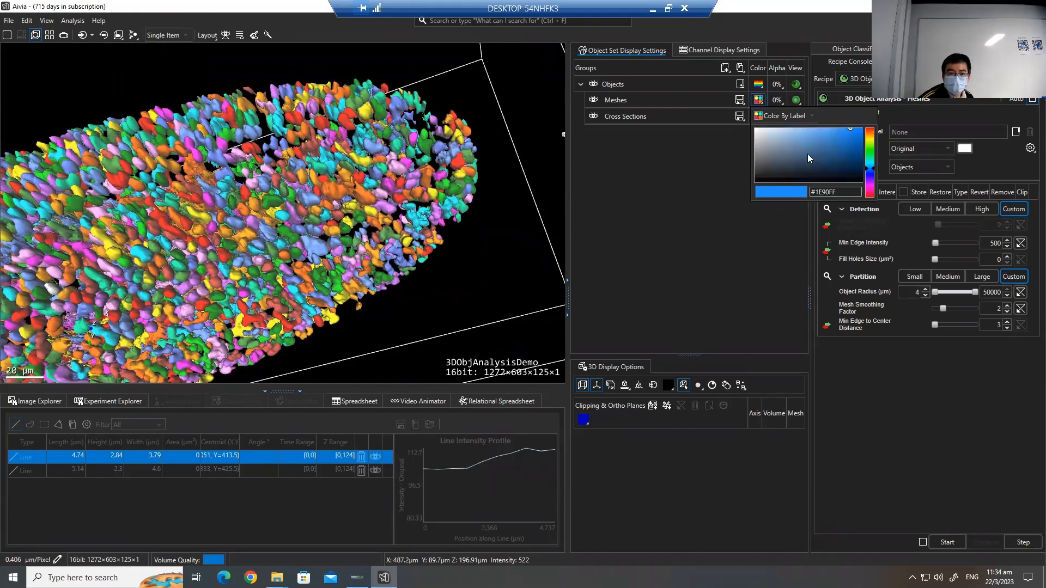
pyautogui.moveTo(820, 145); pyautogui.dragTo(798, 146)
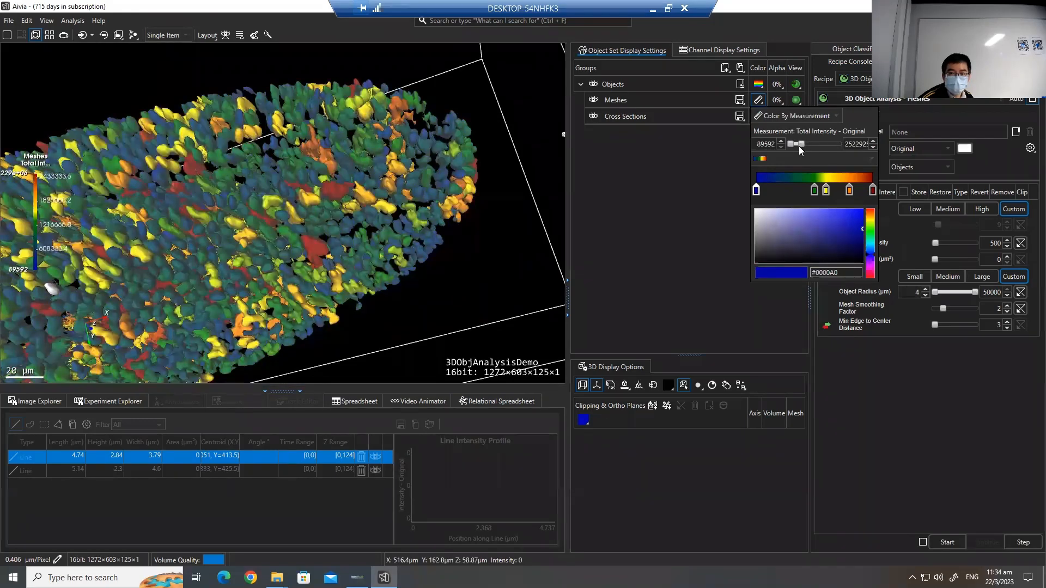
pyautogui.moveTo(799, 146); pyautogui.dragTo(796, 146)
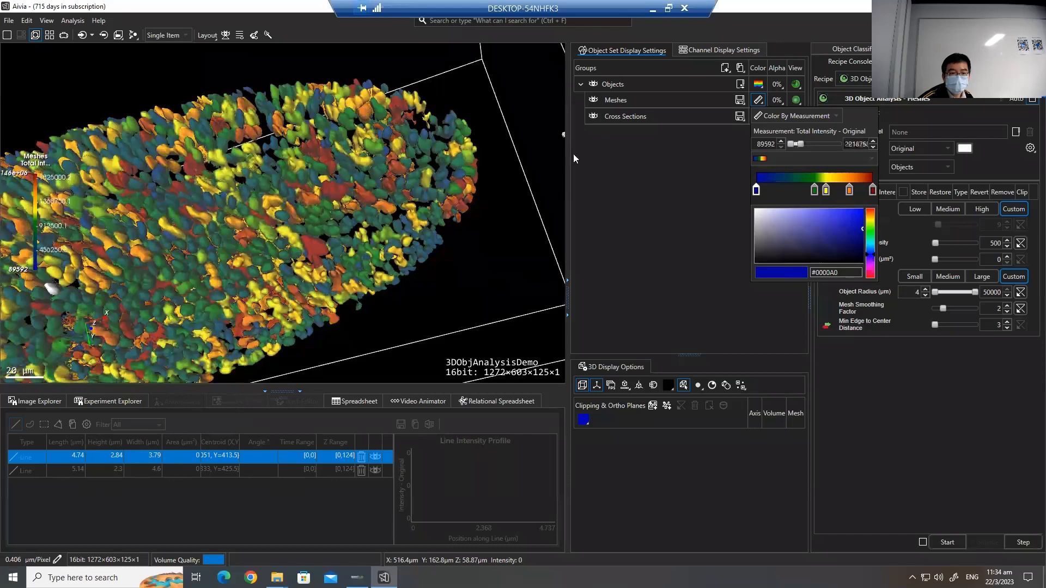
pyautogui.scroll(-3, 335, 186)
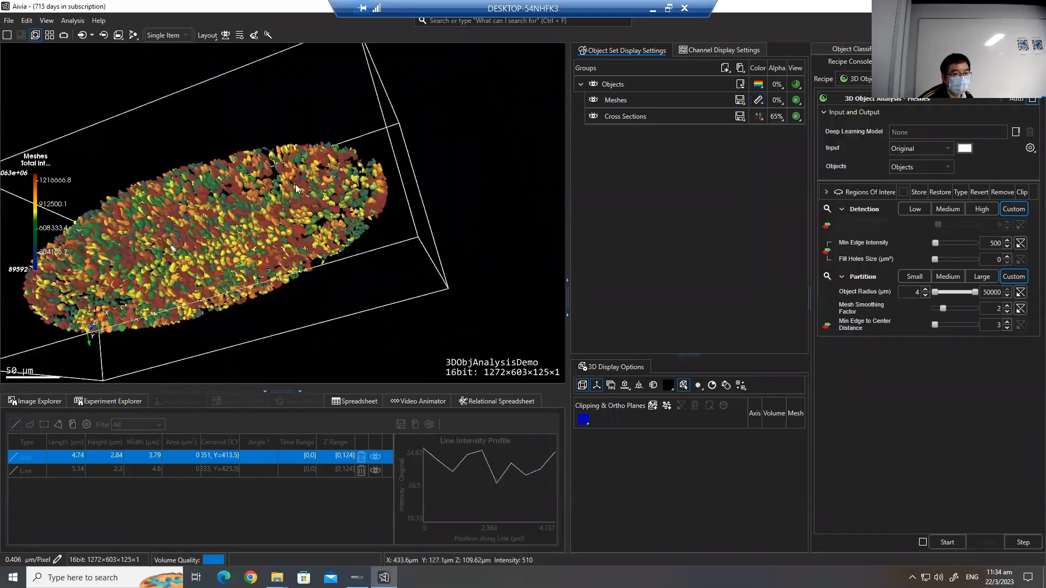
pyautogui.moveTo(289, 143); pyautogui.dragTo(327, 267)
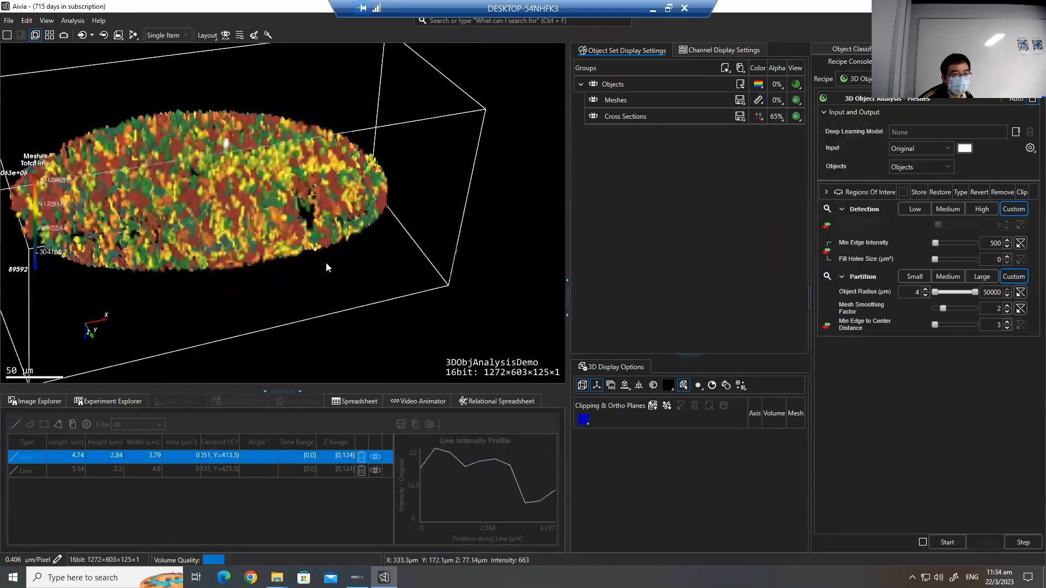
pyautogui.moveTo(328, 191); pyautogui.dragTo(313, 230)
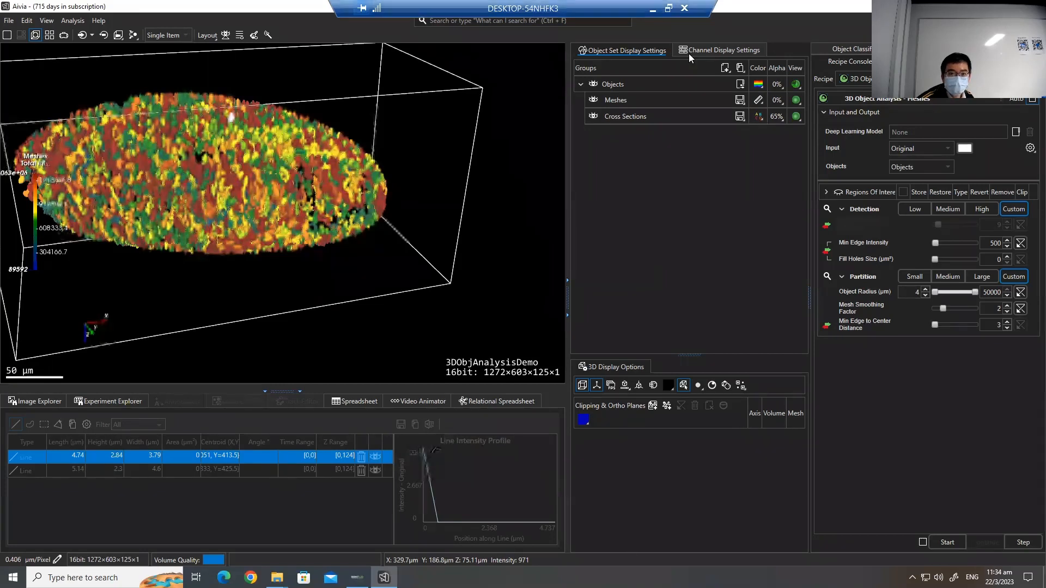
# - Disconnect the remote session and launch Remote Desktop Connection on the local computer
pyautogui.click(684, 10)
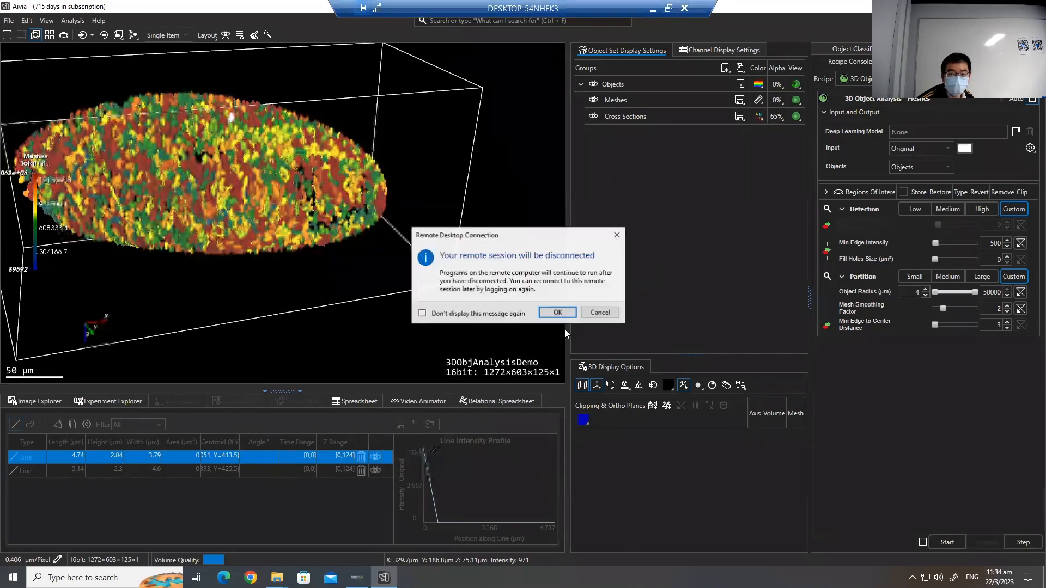
pyautogui.click(557, 312)
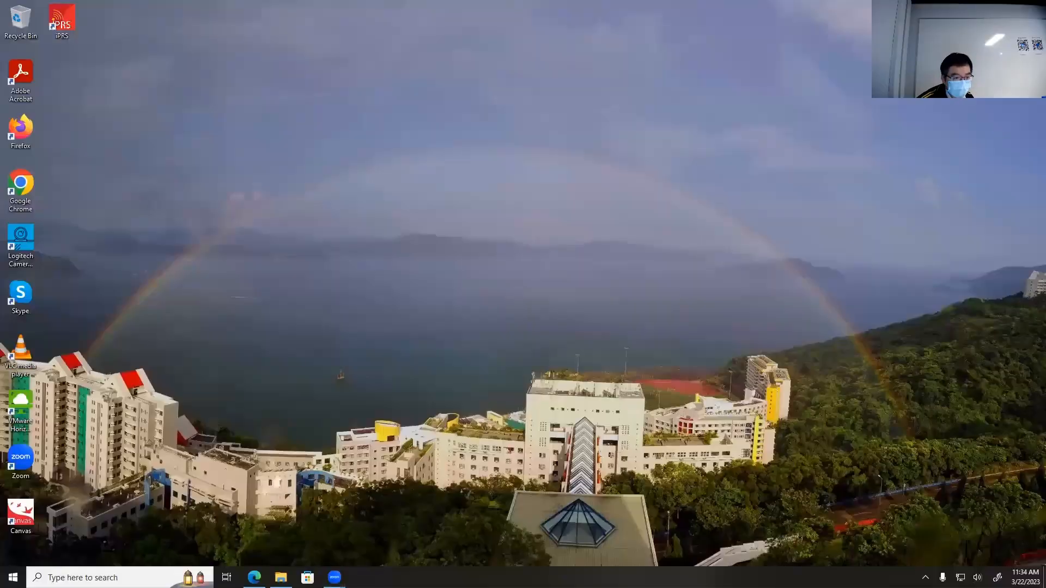
pyautogui.click(120, 571)
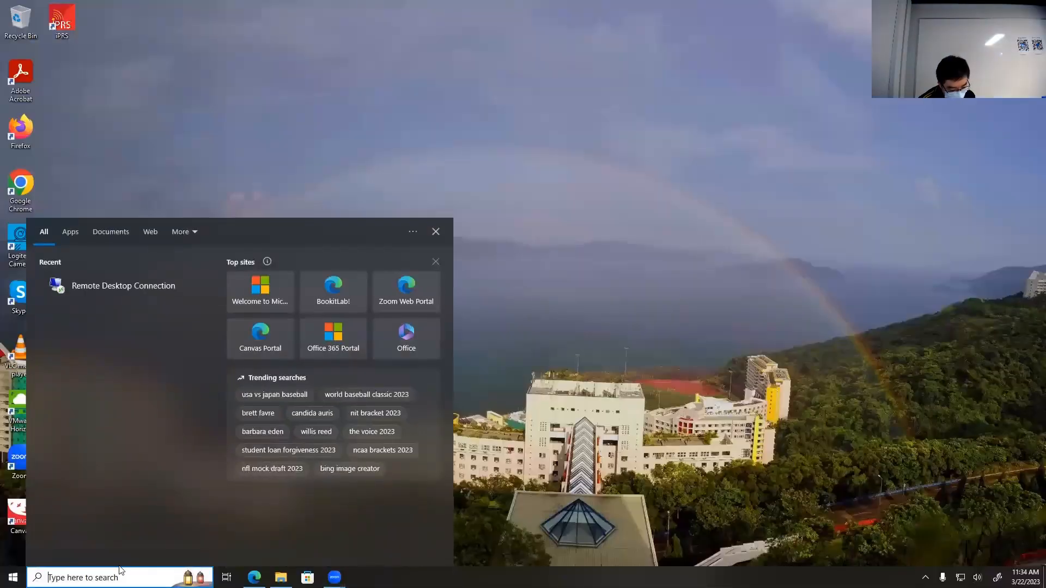
pyautogui.write('remote')
pyautogui.press('Return')
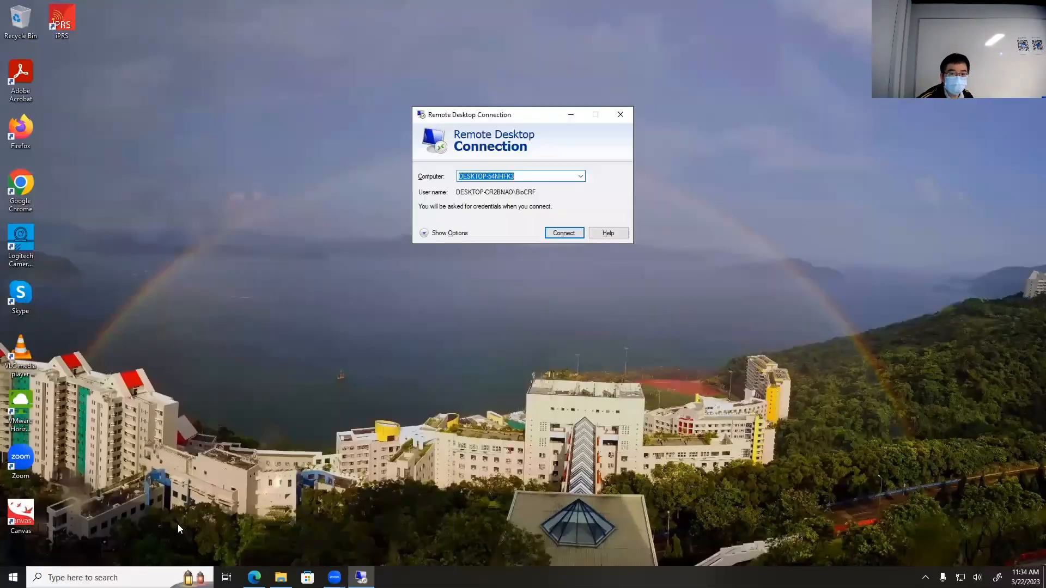
# - Reconnect to DESKTOP-54NHFK3 by entering the account password and accepting the untrusted certificate
pyautogui.click(566, 234)
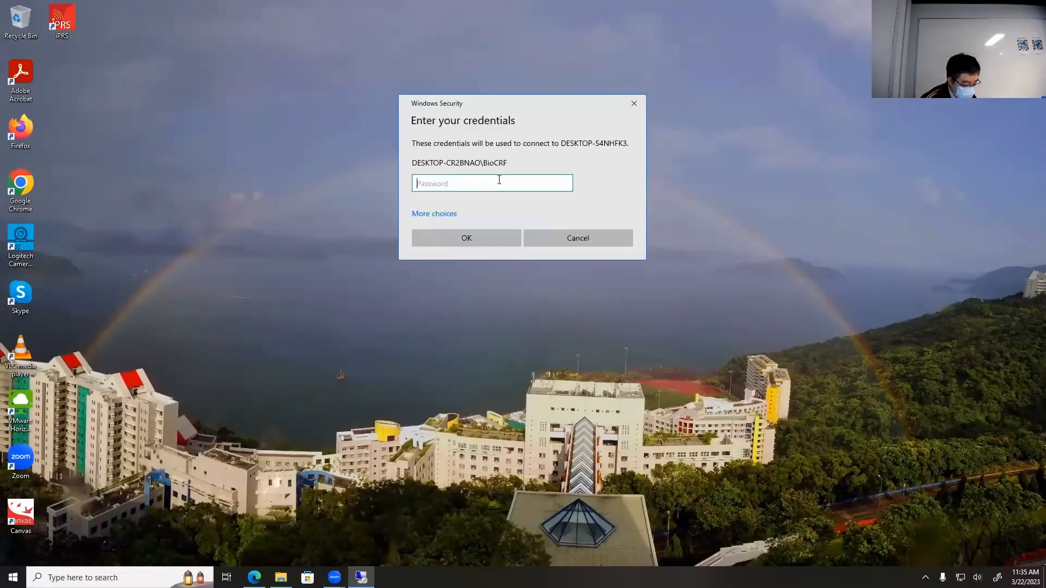
pyautogui.write('•')
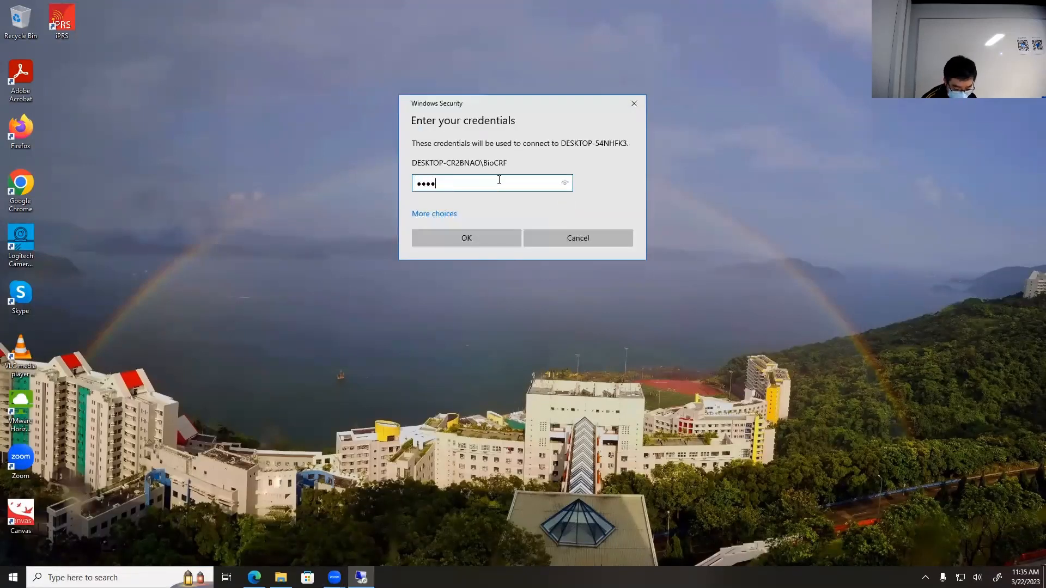
pyautogui.write('•••')
pyautogui.press('Return')
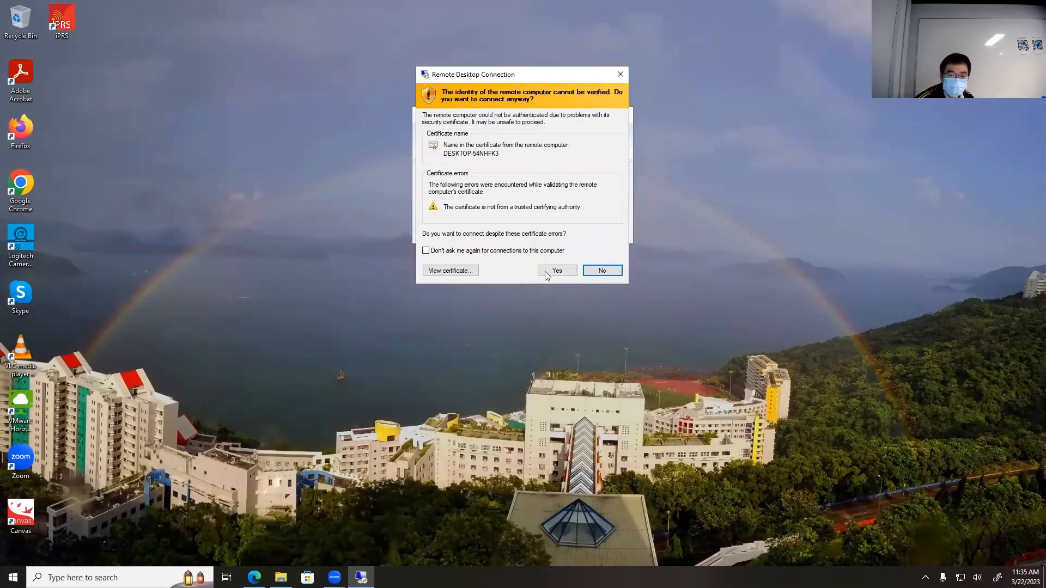
pyautogui.click(549, 274)
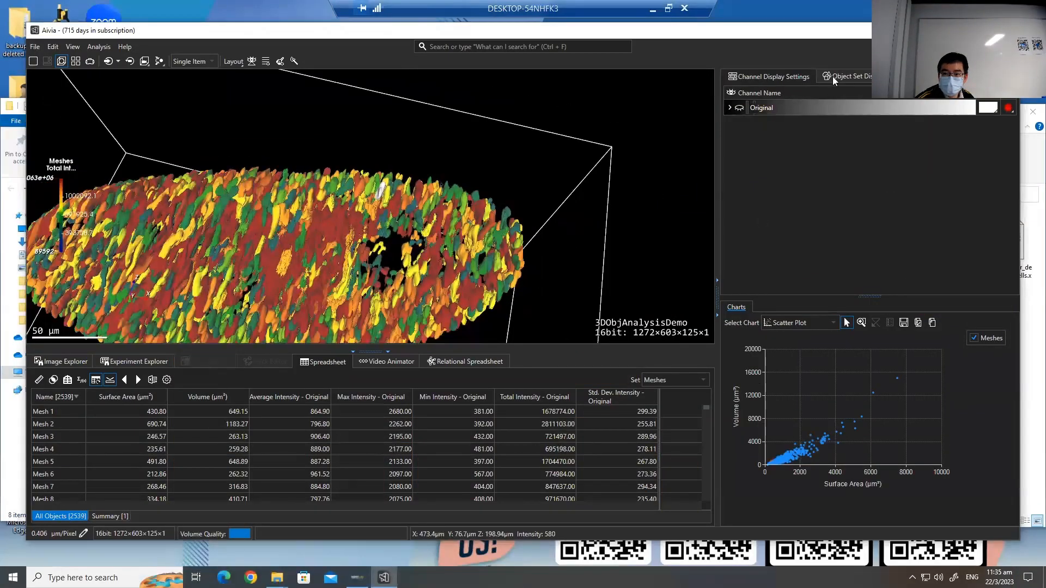
# - Maximize the Aivia window and rearrange the layout to show the Object Set Display Settings together with the 3D Display Options
pyautogui.click(982, 30)
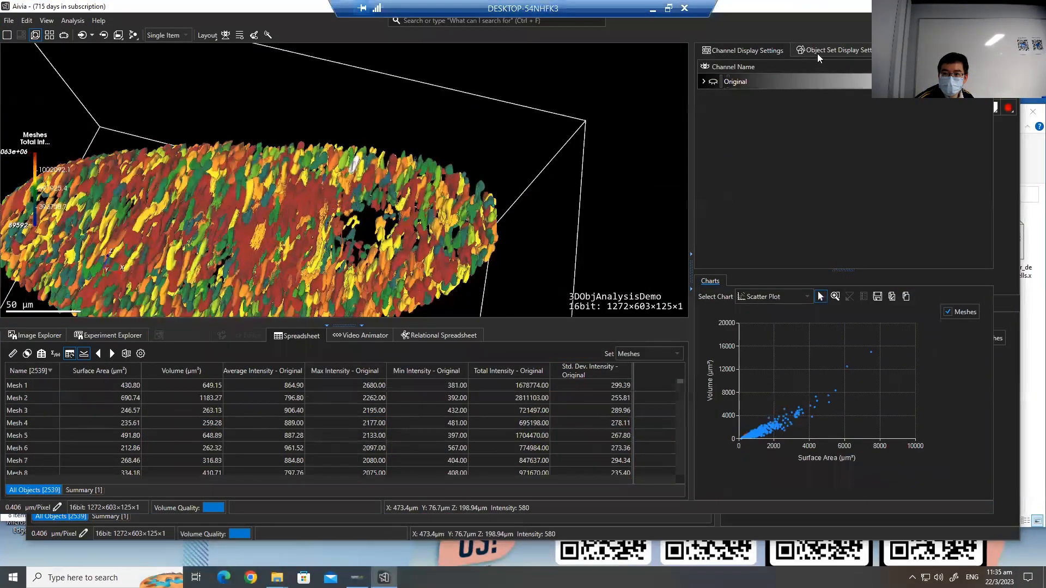
pyautogui.click(818, 54)
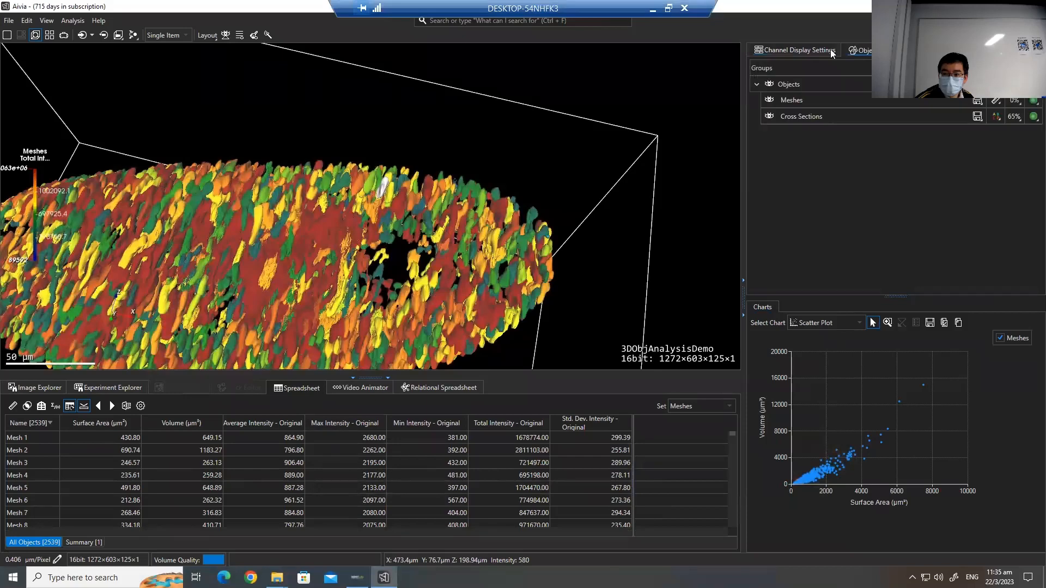
pyautogui.click(228, 36)
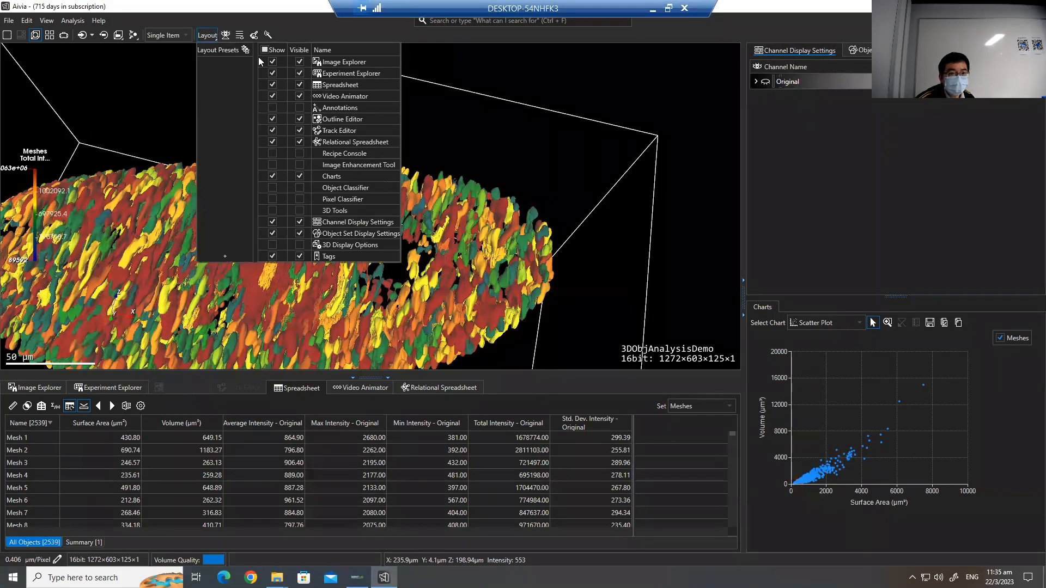
pyautogui.click(539, 50)
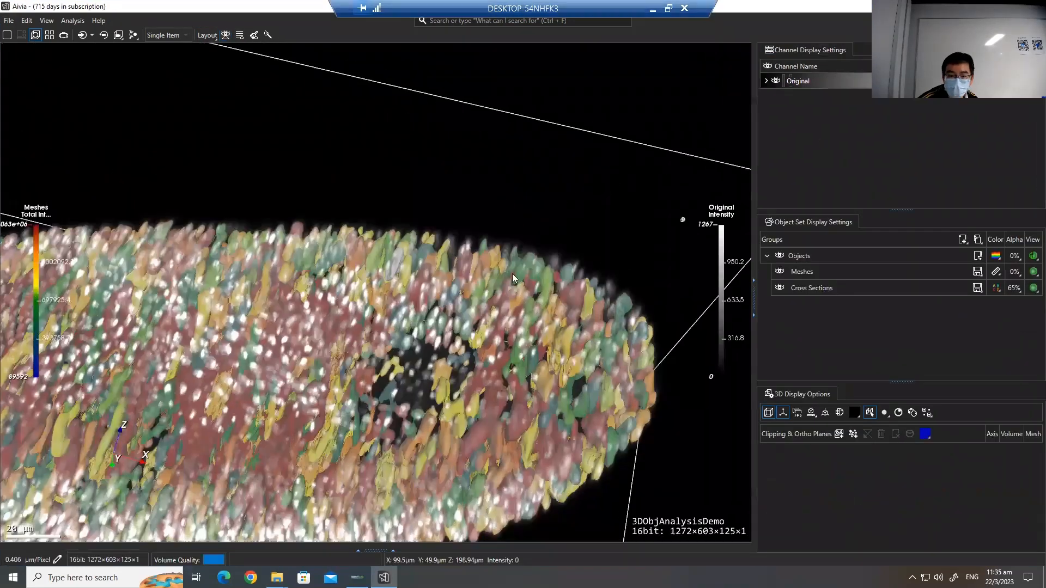
# - Hide the Original channel so that only the colored meshes are rendered in the 3D view
pyautogui.moveTo(512, 273); pyautogui.dragTo(518, 304)
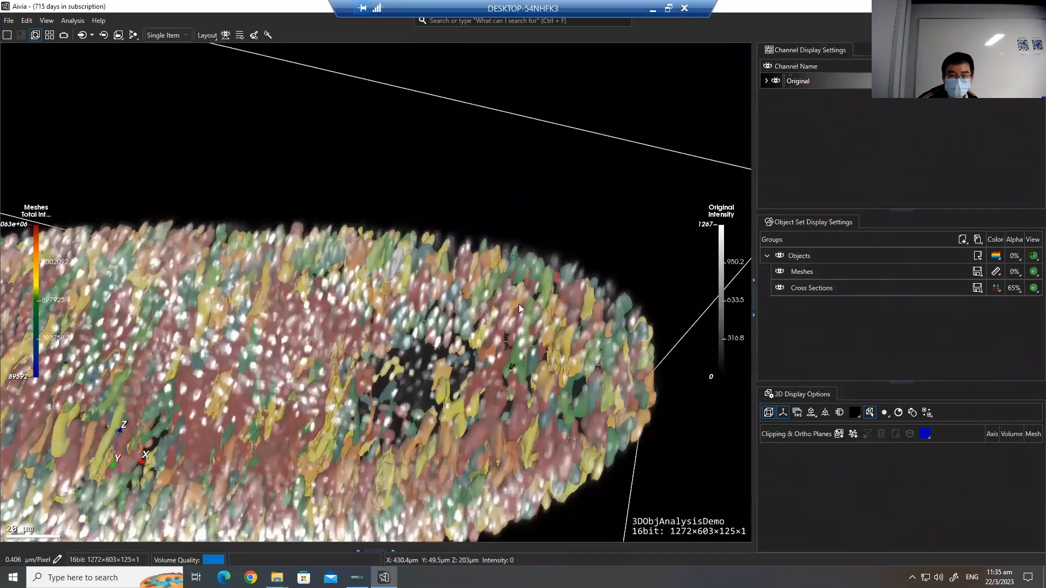
pyautogui.click(775, 81)
pyautogui.scroll(-5, 496, 254)
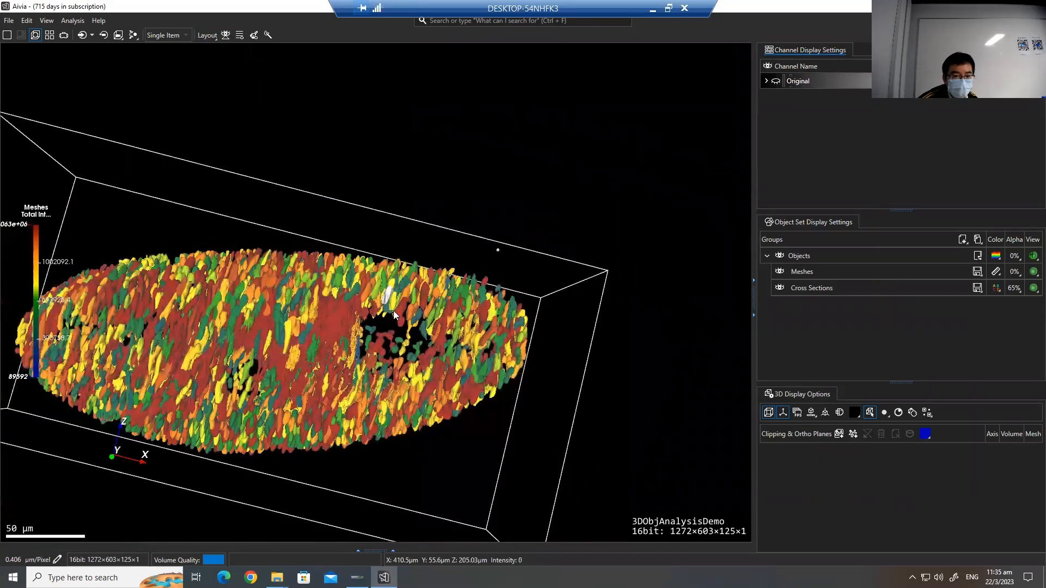
# - Restore the collapsed Image Explorer area beneath the 3D view and orient the embryo meshes within the reduced viewport
pyautogui.moveTo(393, 311); pyautogui.dragTo(392, 473)
pyautogui.moveTo(356, 548); pyautogui.dragTo(366, 548)
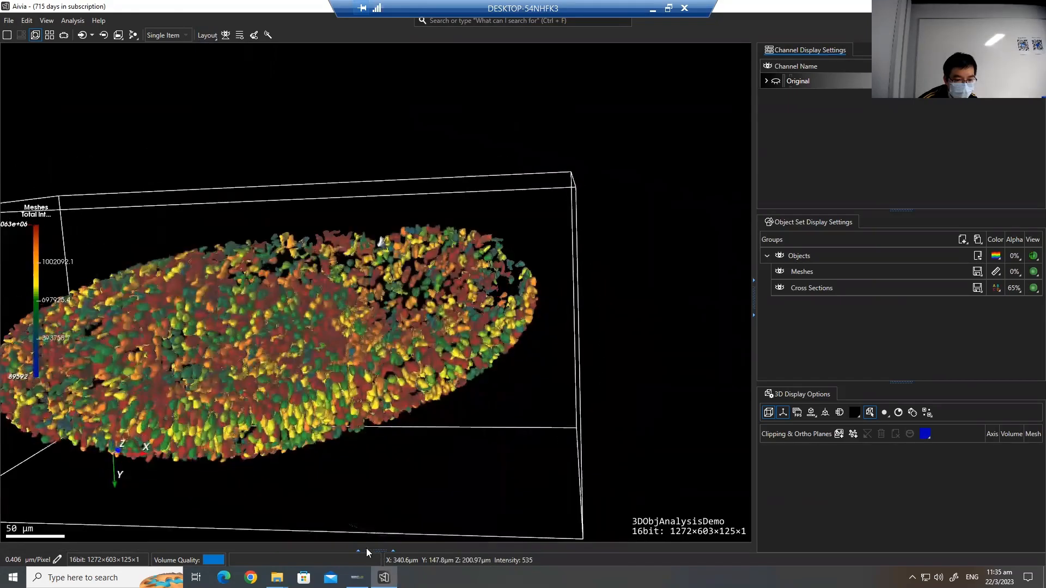
pyautogui.scroll(-5, 366, 548)
pyautogui.click(471, 550)
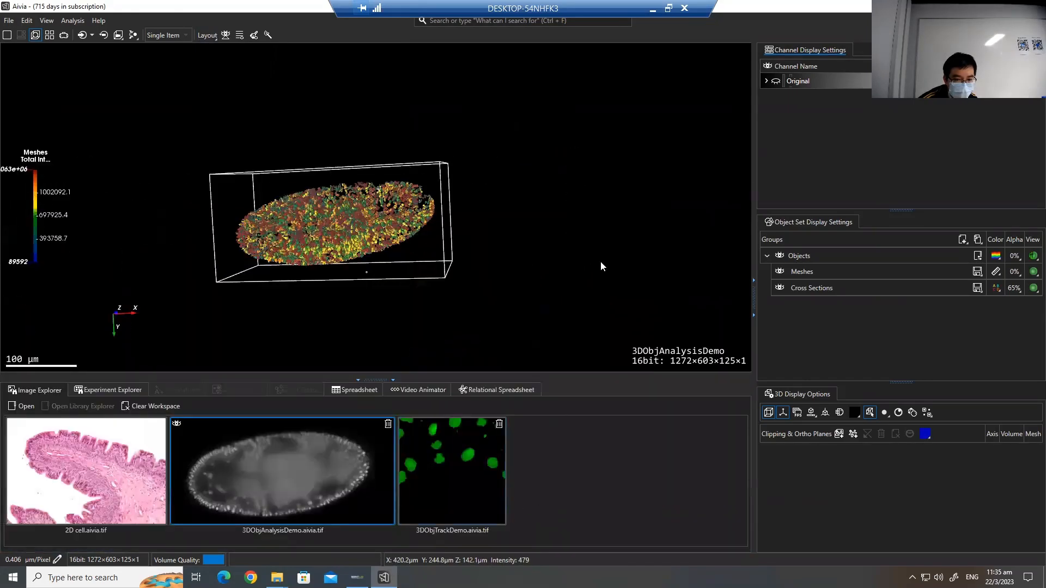
pyautogui.moveTo(509, 171); pyautogui.dragTo(404, 212)
pyautogui.scroll(5, 419, 221)
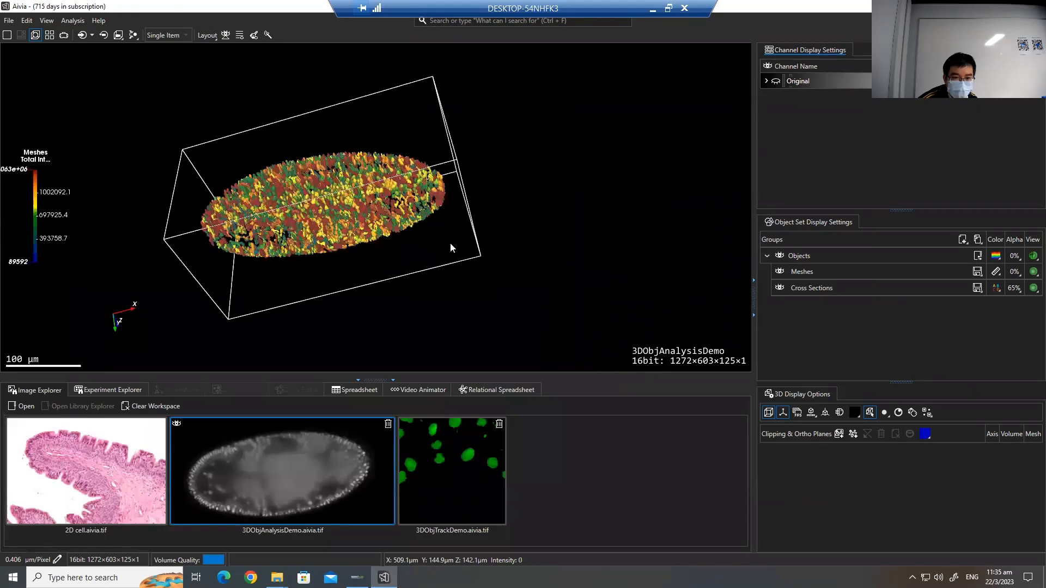
pyautogui.moveTo(408, 229); pyautogui.dragTo(493, 252, button='middle')
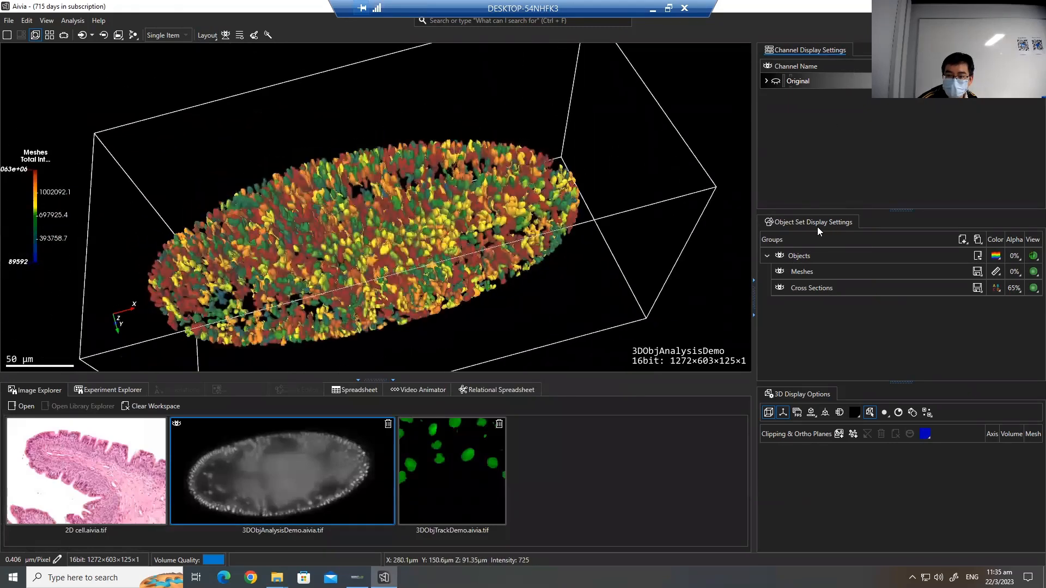
# - Select the Solid Surface view mode for the Objects group and examine the mesh surfaces up close
pyautogui.click(1032, 259)
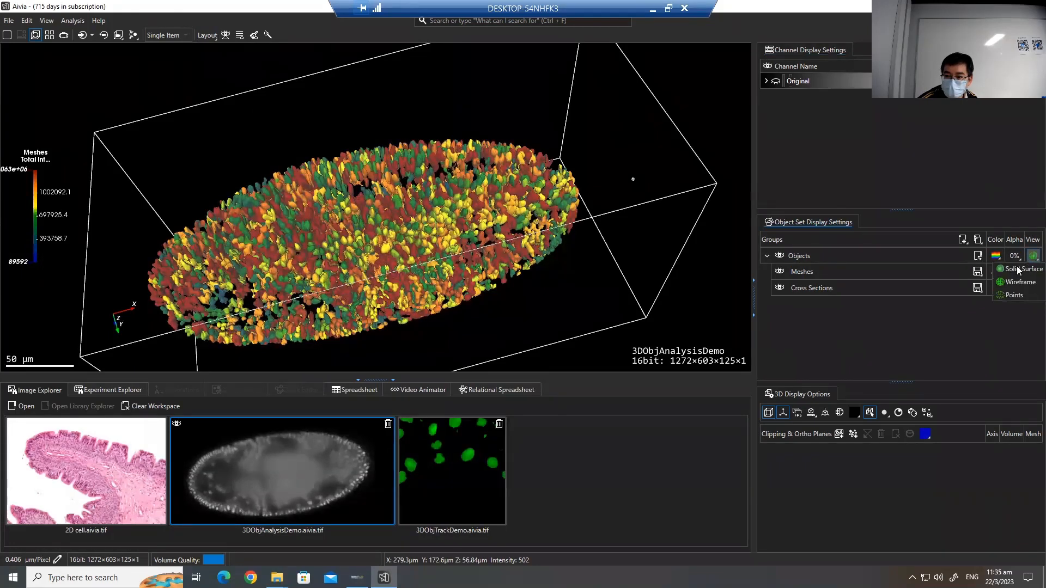
pyautogui.click(1017, 269)
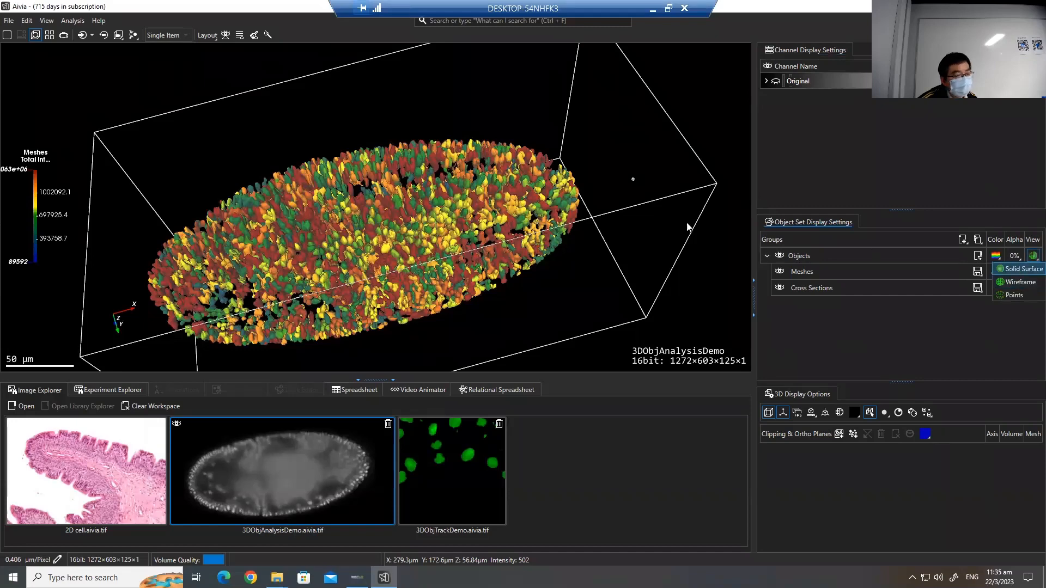
pyautogui.scroll(10, 462, 216)
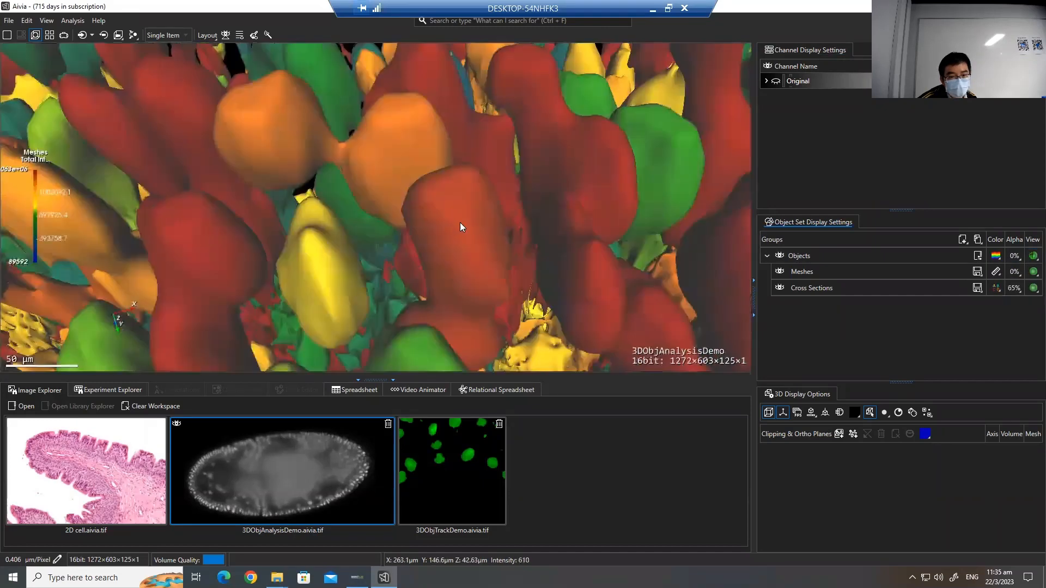
pyautogui.scroll(-5, 367, 229)
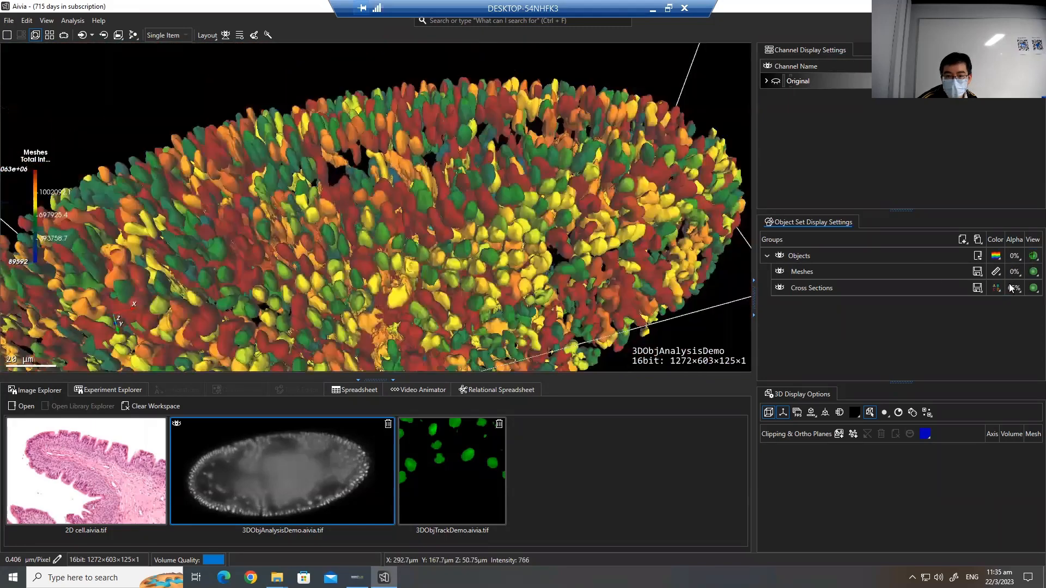
# - Switch the Objects group to the Wireframe view mode and examine individual nuclei meshes up close
pyautogui.click(1010, 285)
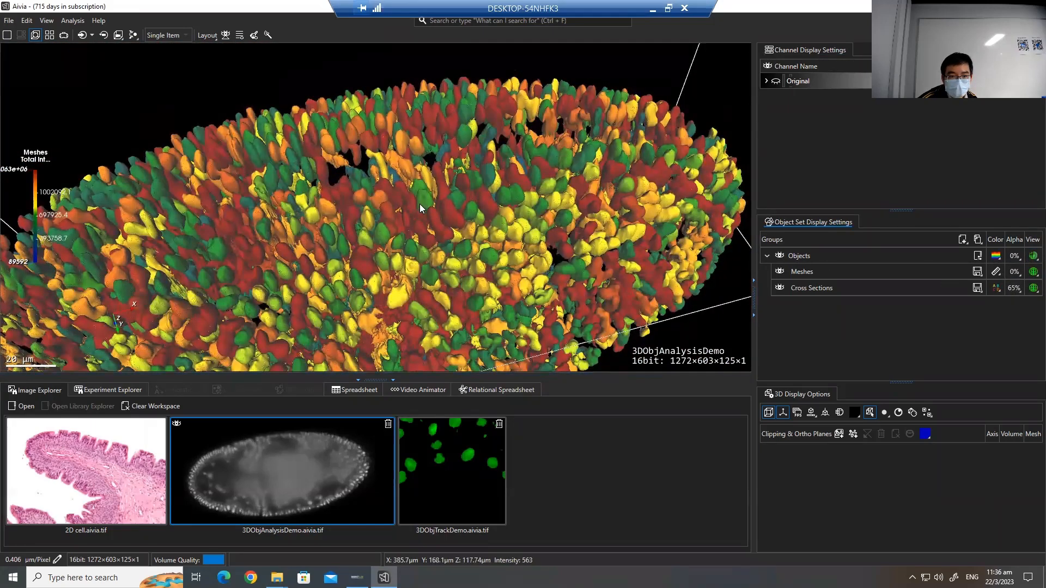
pyautogui.scroll(3, 424, 207)
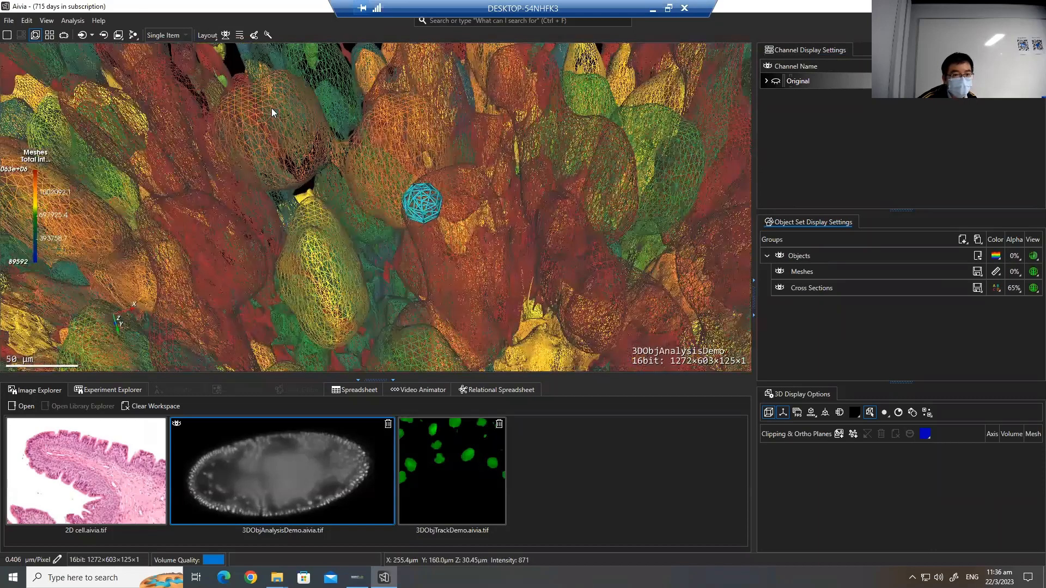
pyautogui.click(271, 112)
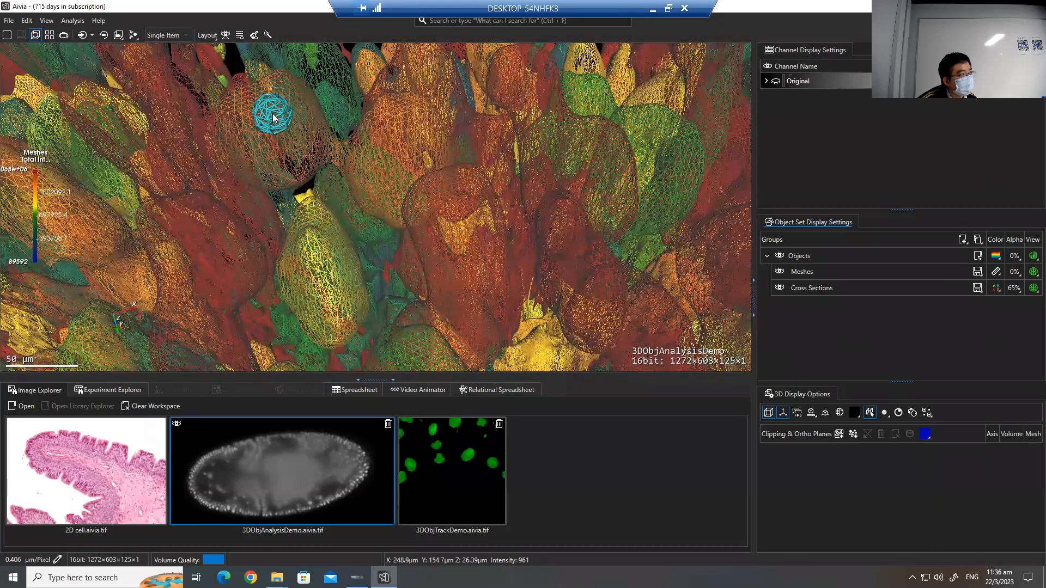
pyautogui.scroll(-5, 275, 114)
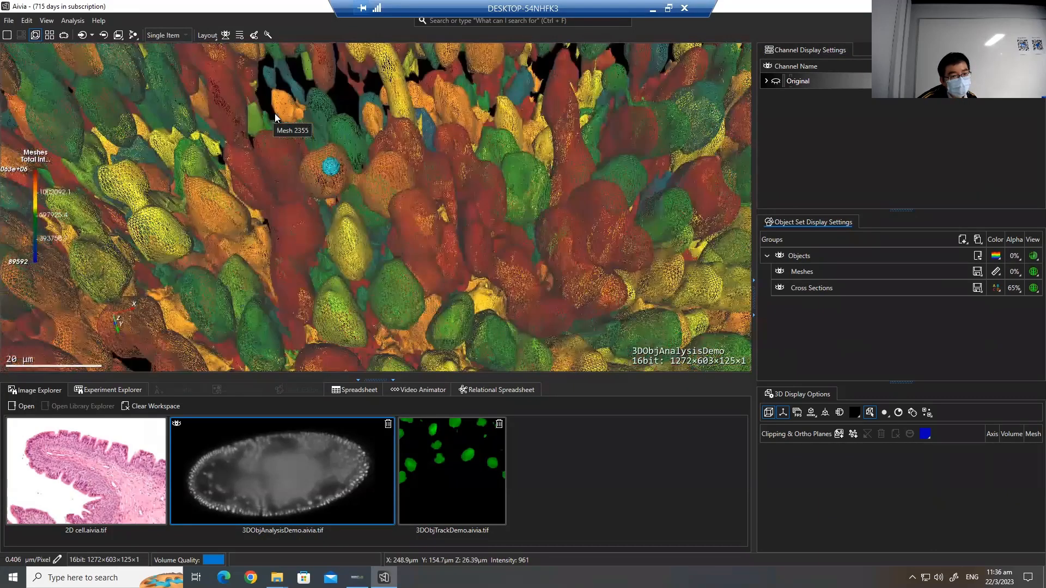
pyautogui.scroll(-4, 382, 210)
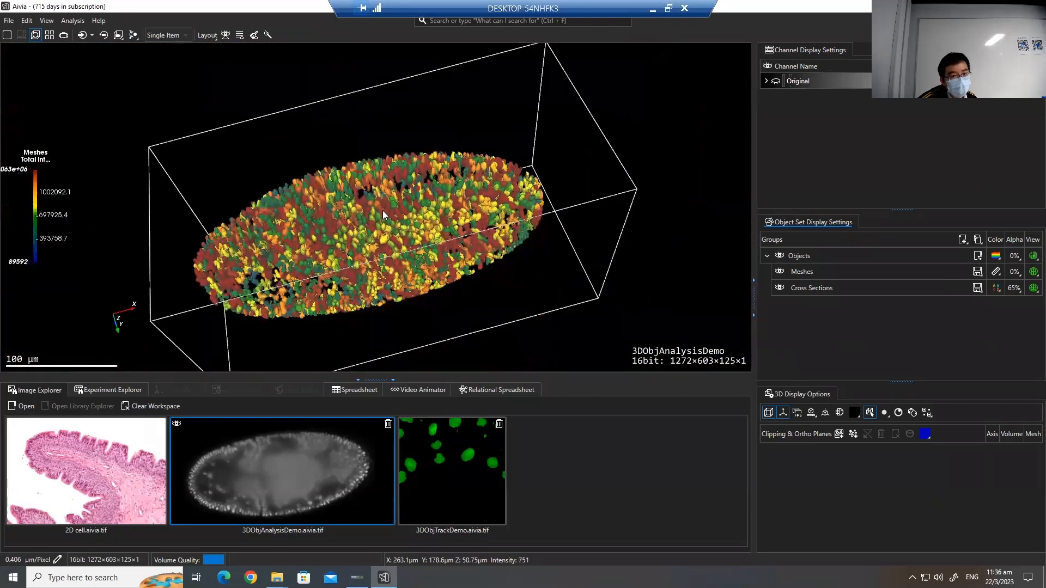
pyautogui.scroll(5, 383, 210)
pyautogui.scroll(-3, 383, 210)
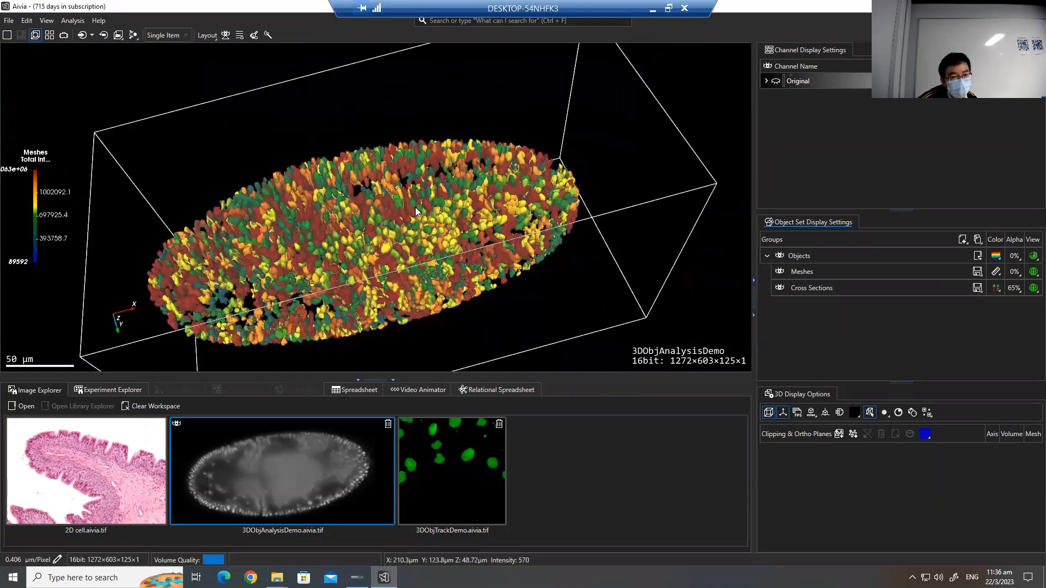
# - Display the Objects group as Points and examine the meshes both up close and across the whole embryo
pyautogui.moveTo(531, 201); pyautogui.dragTo(365, 208)
pyautogui.moveTo(290, 195); pyautogui.dragTo(348, 228)
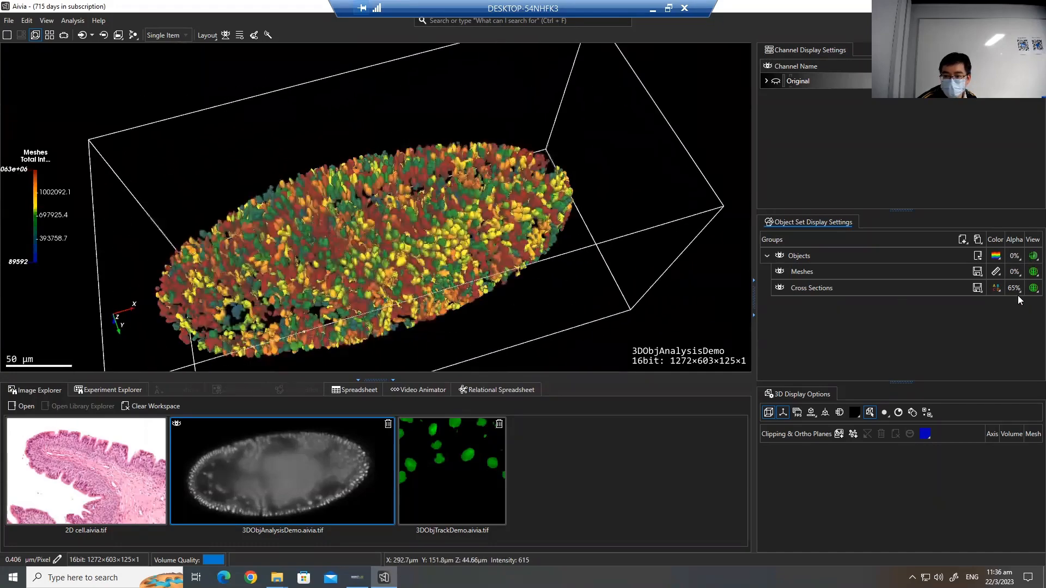
pyautogui.moveTo(714, 299); pyautogui.dragTo(441, 218)
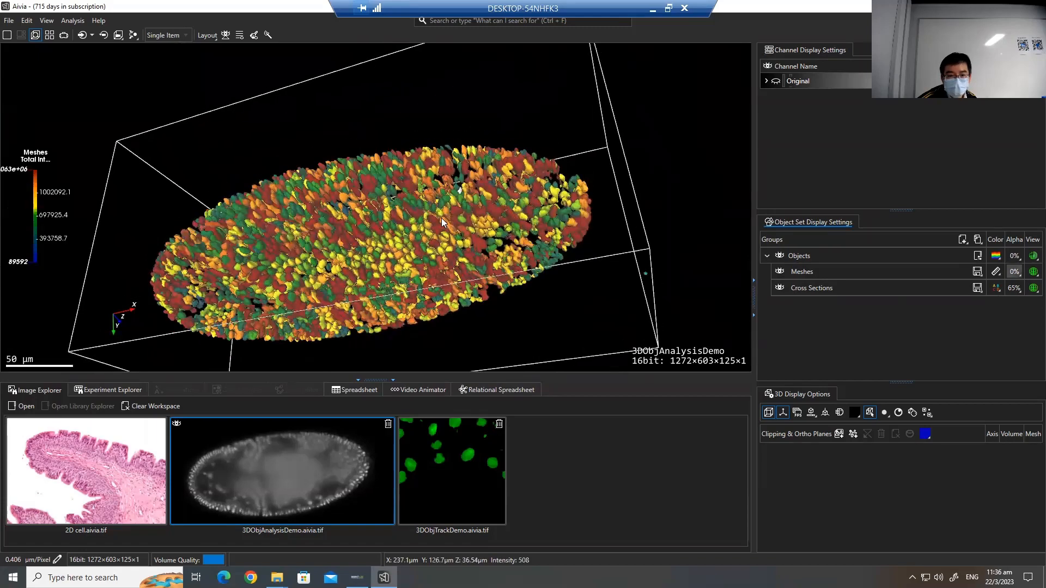
pyautogui.scroll(3, 443, 218)
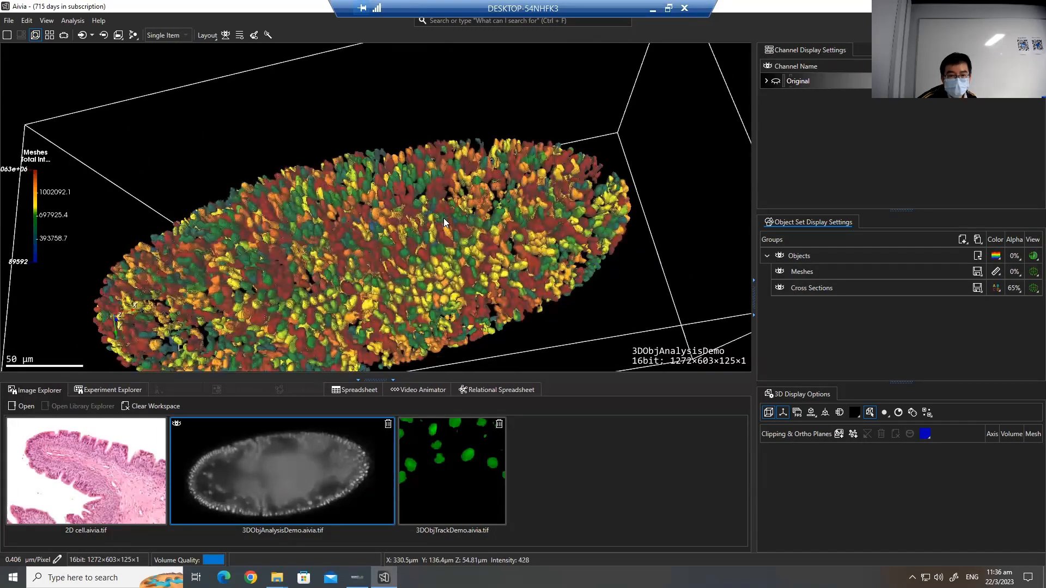
pyautogui.scroll(5, 443, 218)
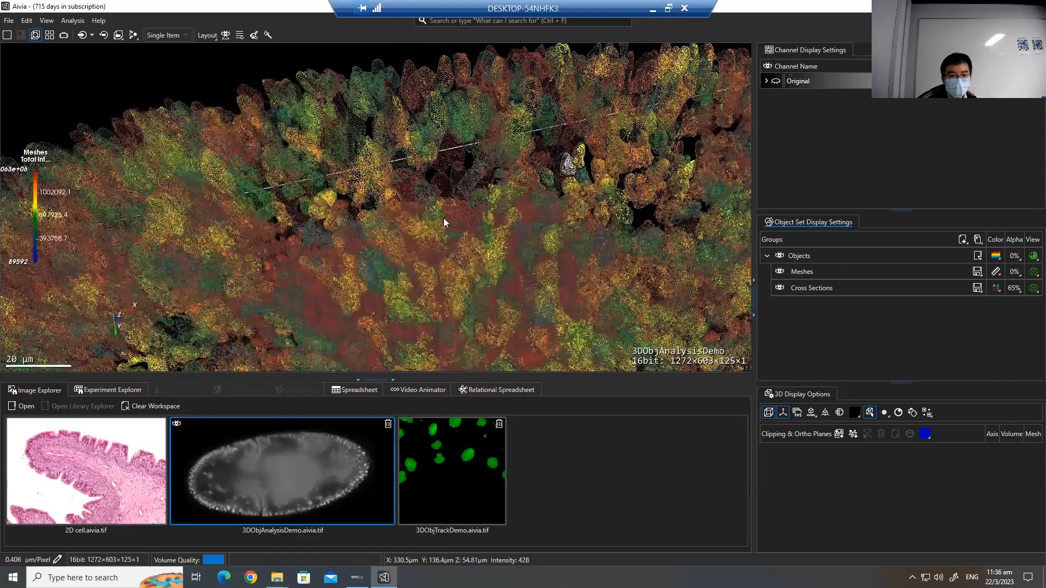
pyautogui.scroll(-4, 444, 217)
pyautogui.scroll(-2, 459, 235)
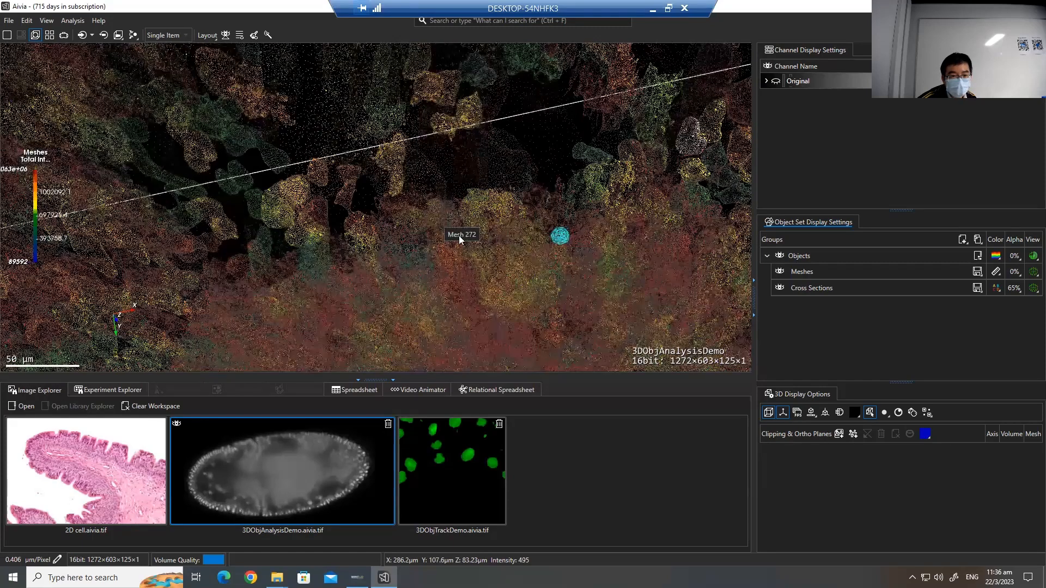
pyautogui.scroll(-2, 475, 235)
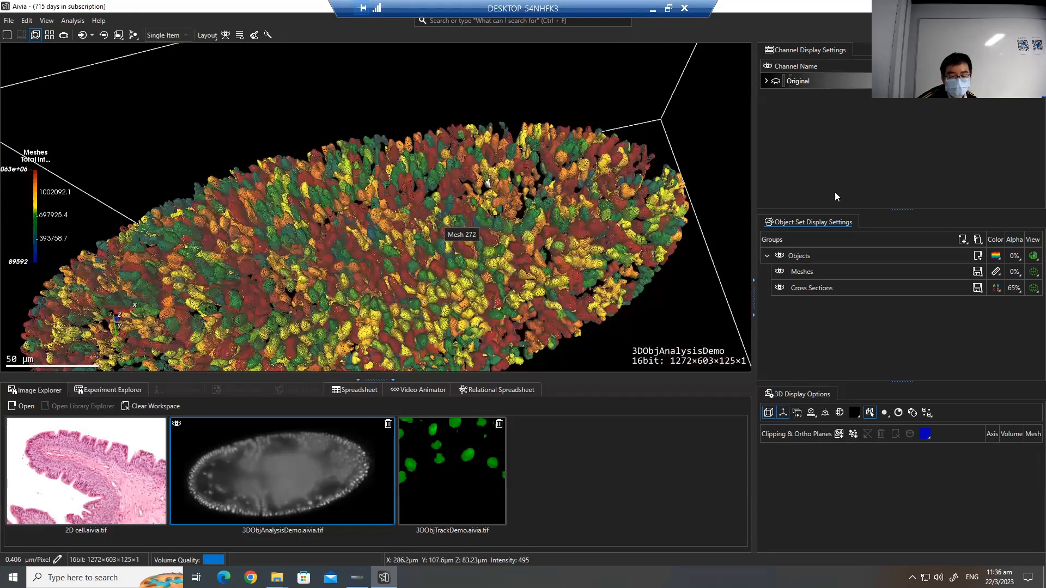
pyautogui.click(1033, 256)
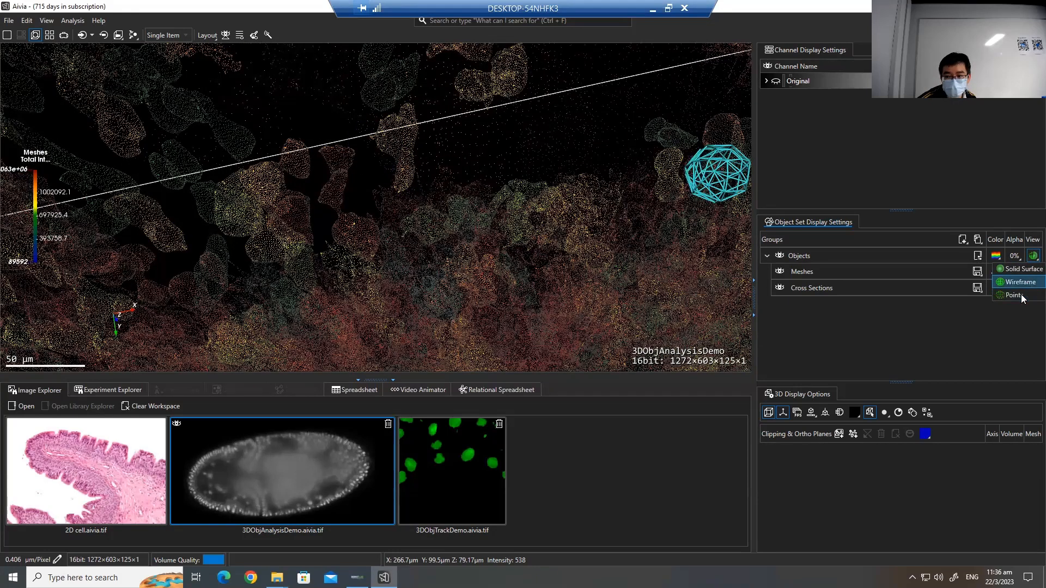
pyautogui.click(1014, 296)
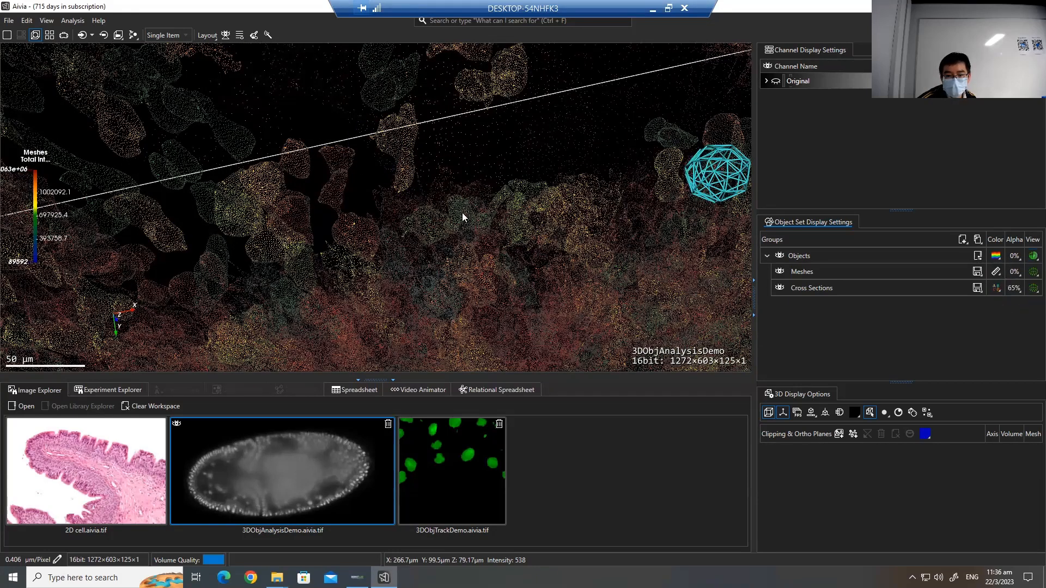
pyautogui.scroll(3, 472, 214)
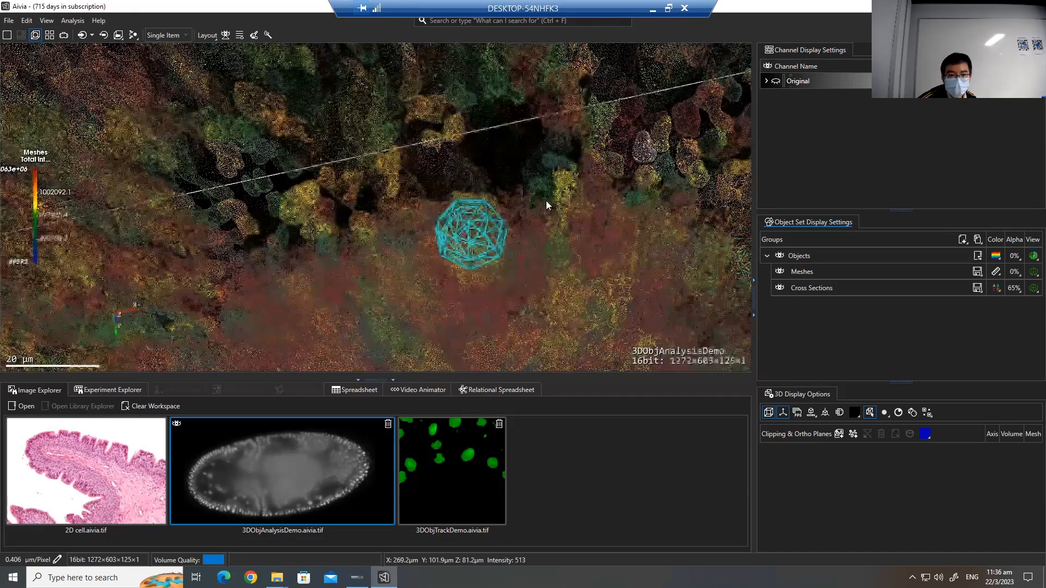
pyautogui.scroll(-5, 512, 207)
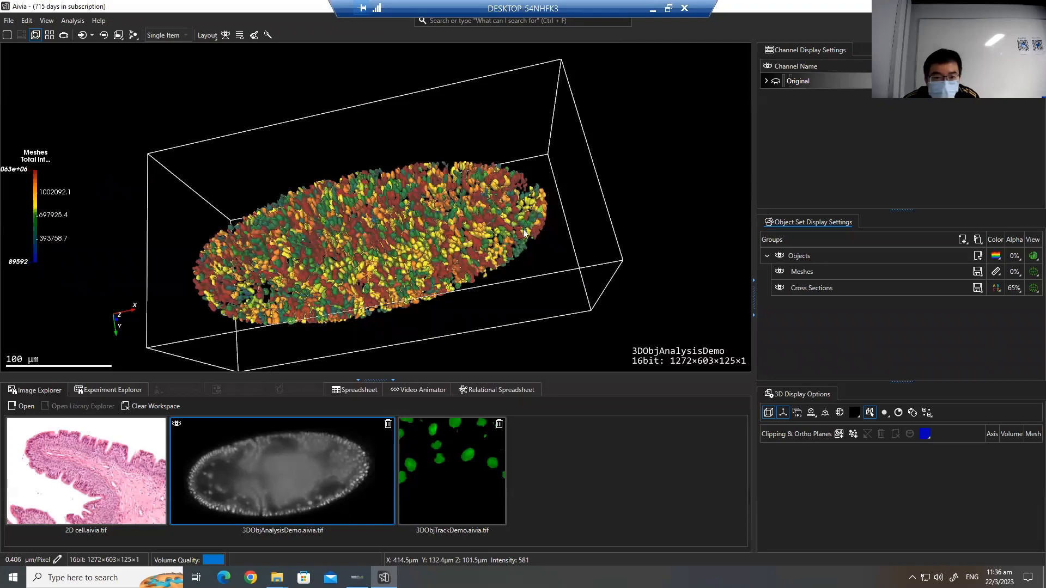
pyautogui.moveTo(505, 178); pyautogui.dragTo(341, 169)
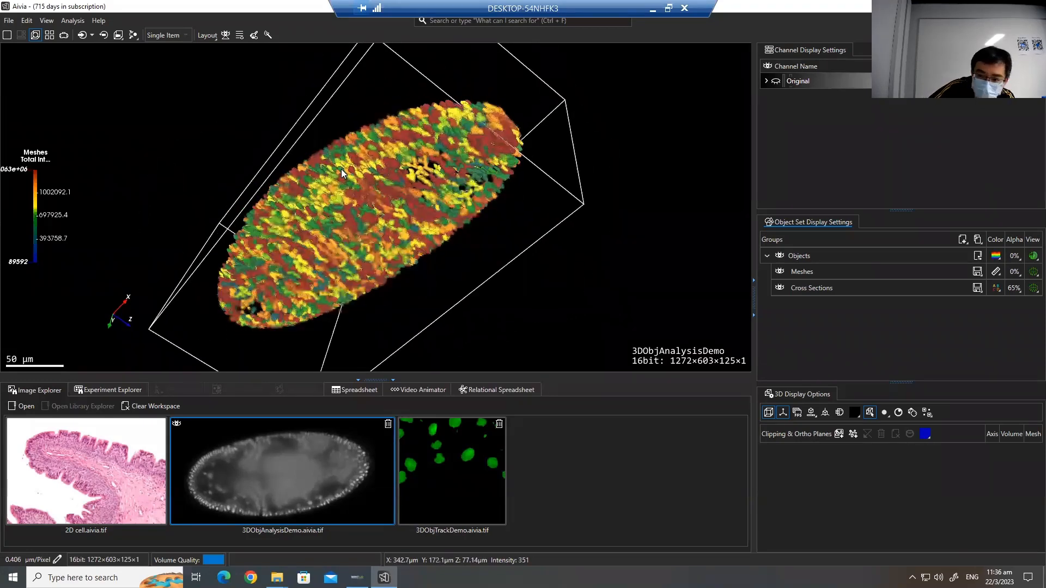
pyautogui.press('super+a')
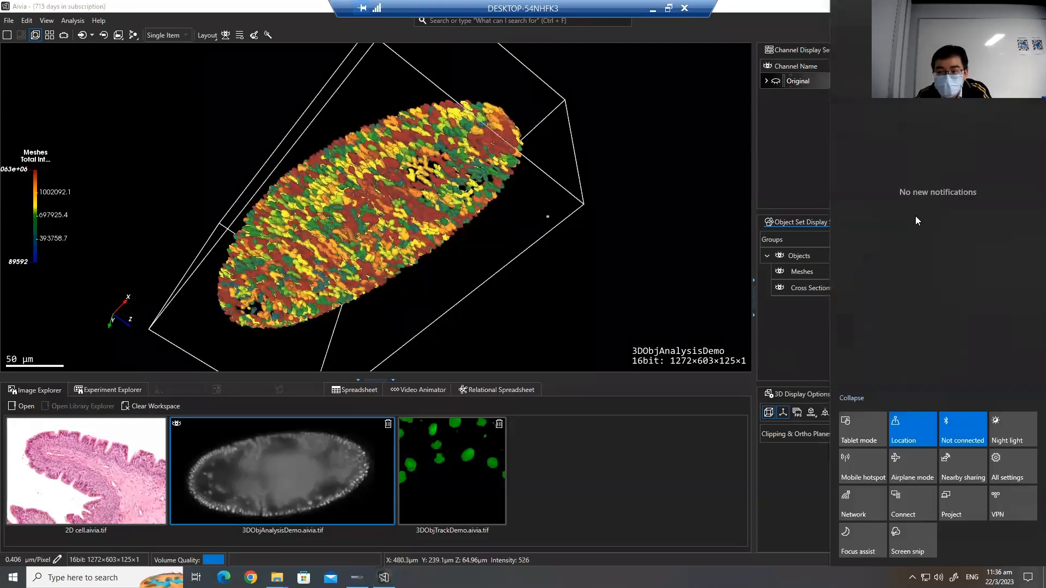
pyautogui.click(712, 485)
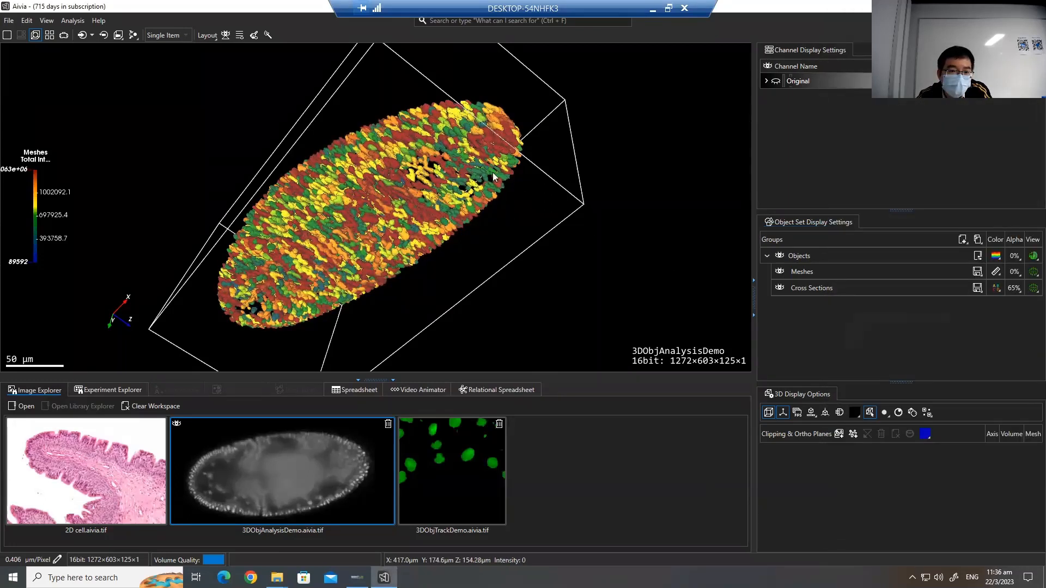
pyautogui.moveTo(492, 173); pyautogui.dragTo(499, 186)
pyautogui.moveTo(433, 187); pyautogui.dragTo(376, 217)
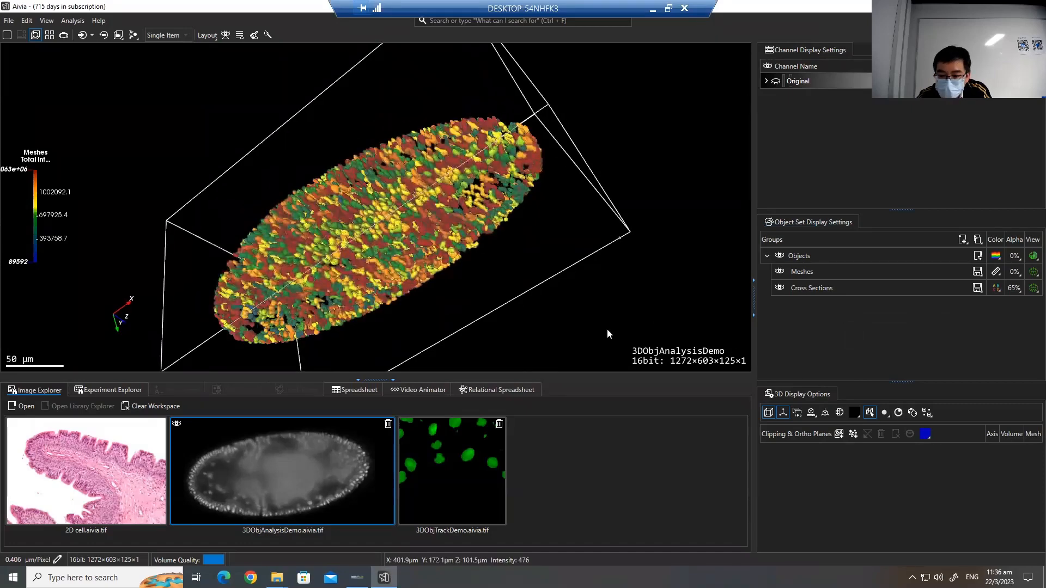
pyautogui.moveTo(552, 278); pyautogui.dragTo(563, 274)
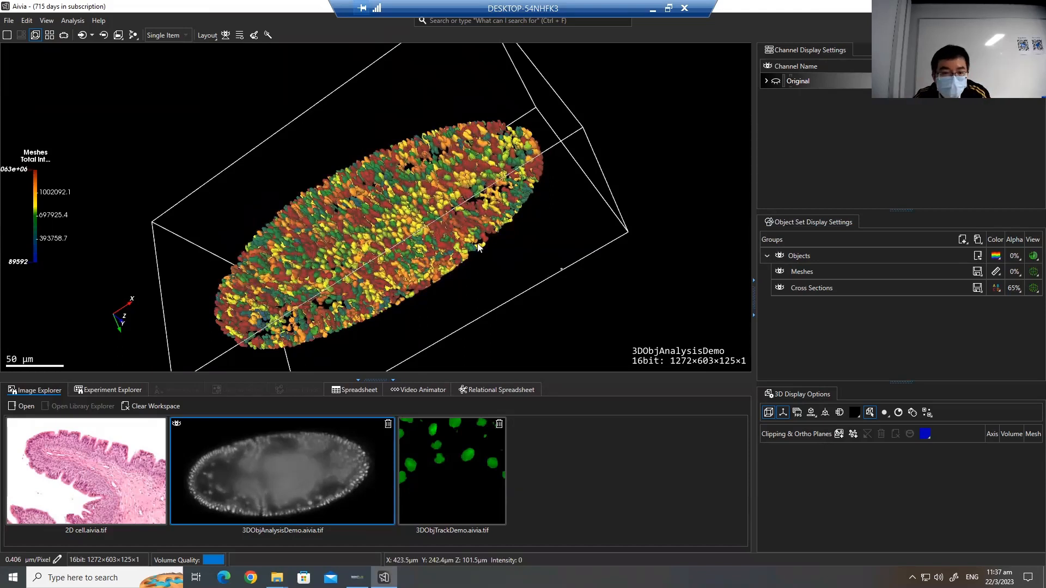
pyautogui.moveTo(503, 232); pyautogui.dragTo(544, 248)
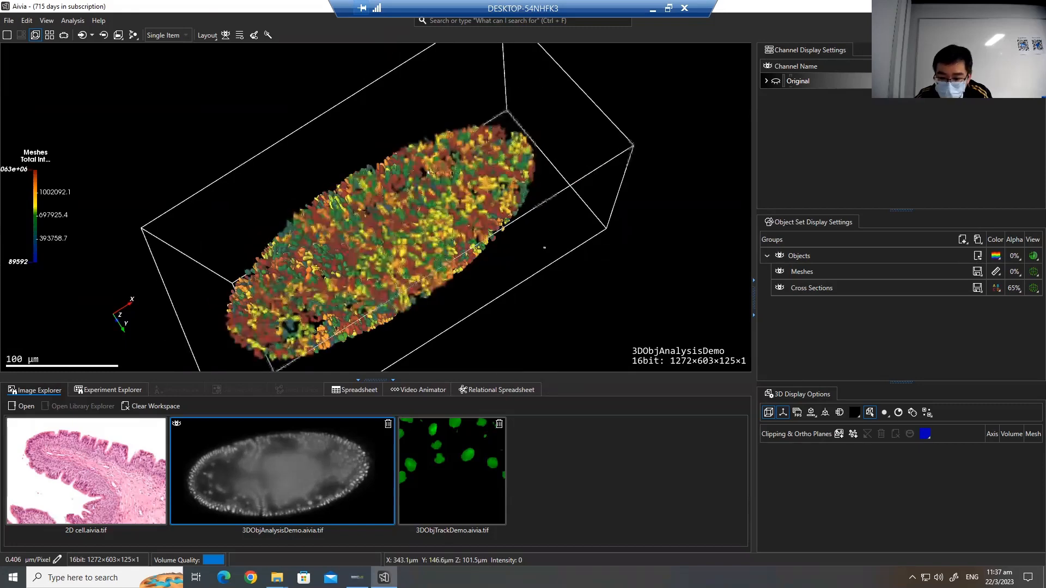
pyautogui.scroll(3, 558, 305)
pyautogui.press('super+a')
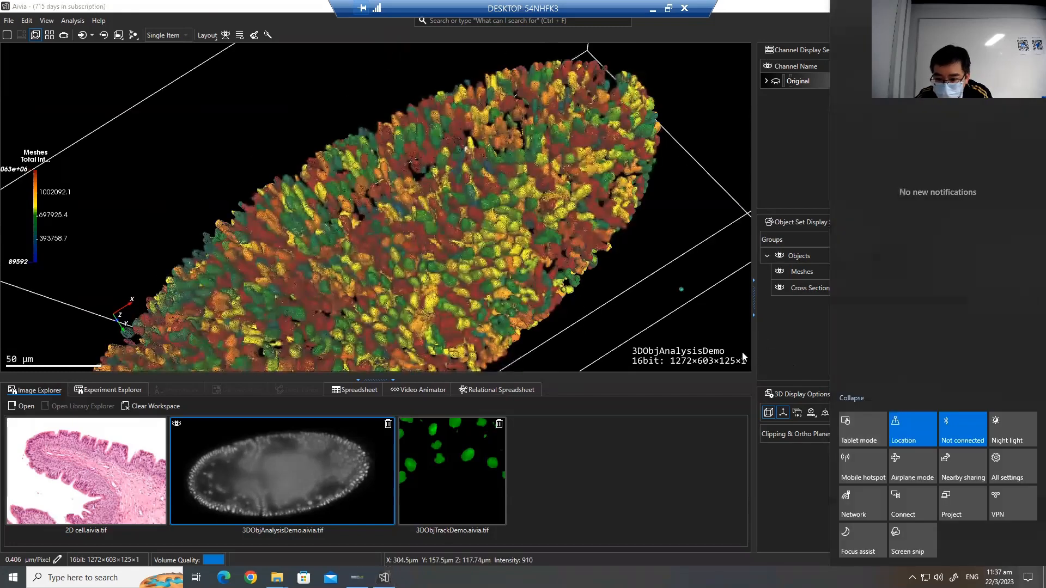
pyautogui.click(999, 577)
pyautogui.click(816, 324)
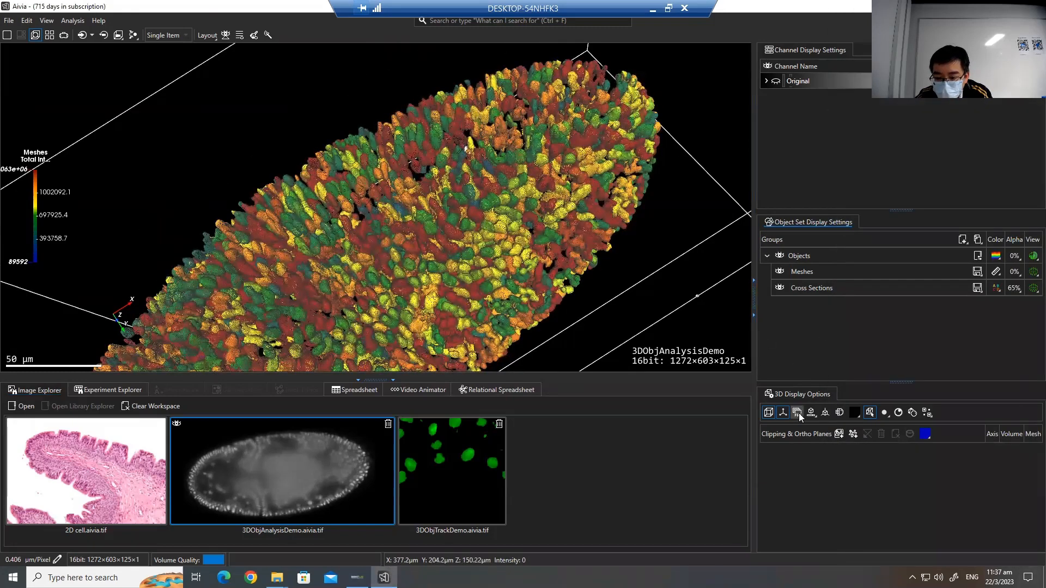
# - Switch the Objects group from Points back to the Solid Surface view mode
pyautogui.click(1031, 258)
pyautogui.click(1027, 284)
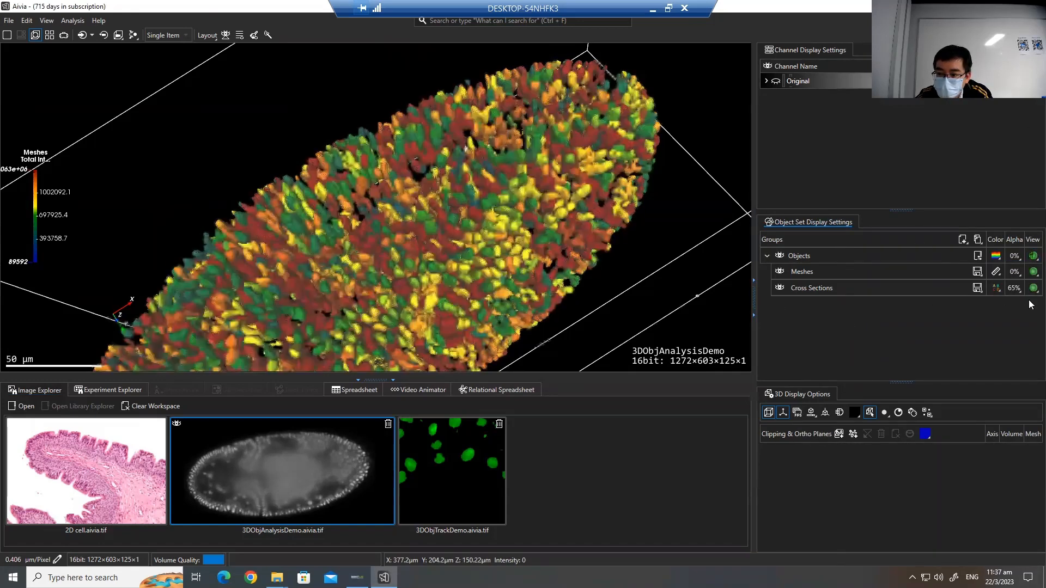
pyautogui.moveTo(566, 260); pyautogui.dragTo(602, 224)
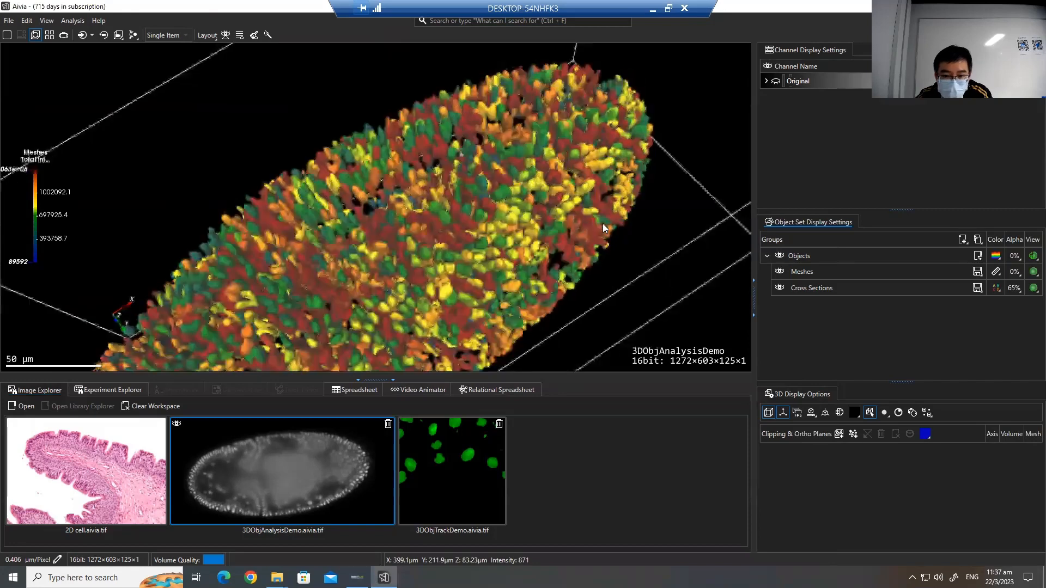
# - Add a clipping plane along the Z axis and toggle its mesh clipping off and on to compare the meshes
pyautogui.click(839, 435)
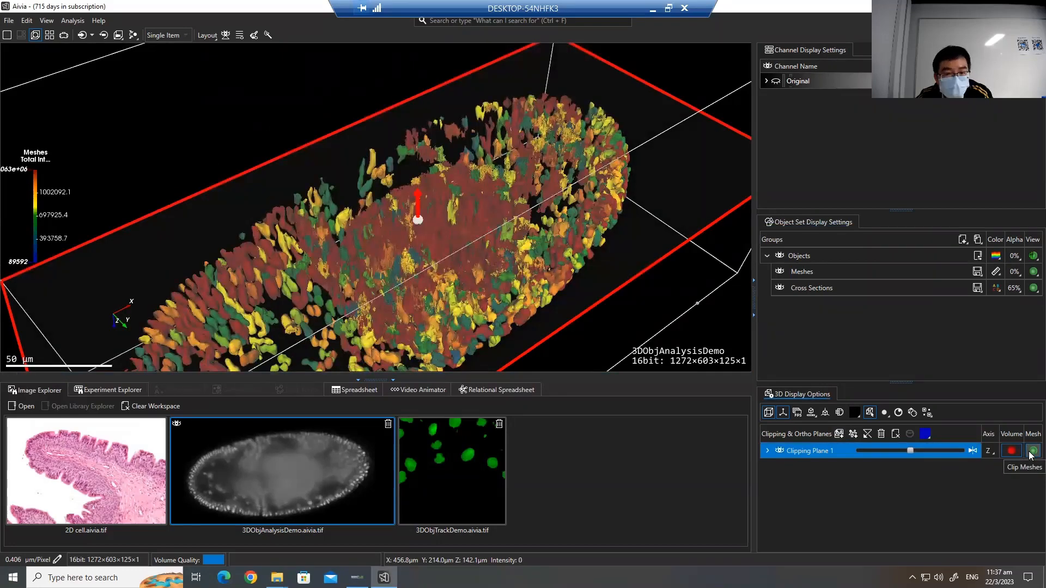
pyautogui.click(1033, 451)
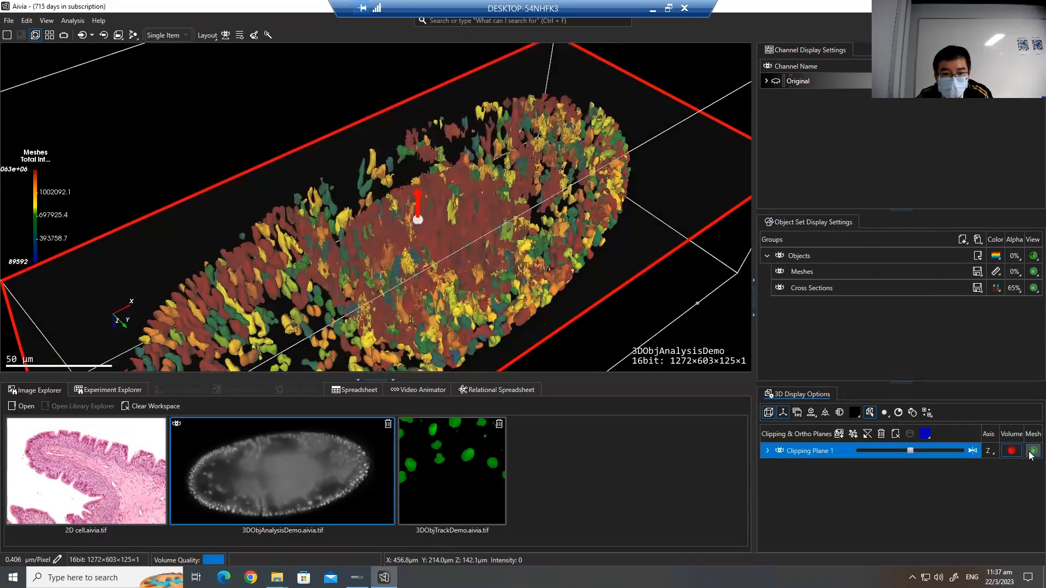
pyautogui.click(1029, 451)
pyautogui.click(1029, 451)
pyautogui.click(1029, 451)
pyautogui.click(1029, 452)
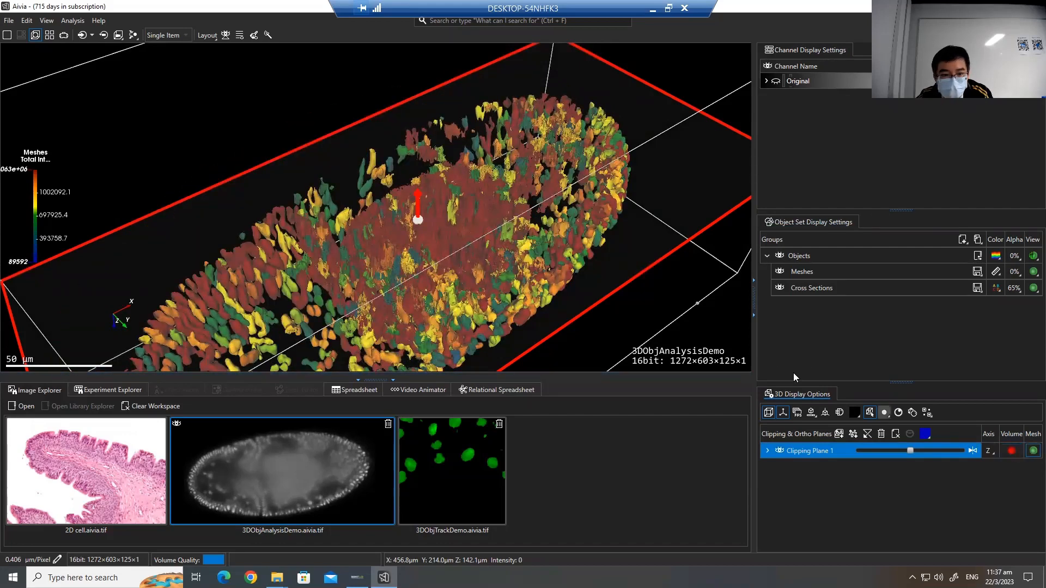
# - Show the Original channel's volume together with the clipped nuclei meshes
pyautogui.click(775, 81)
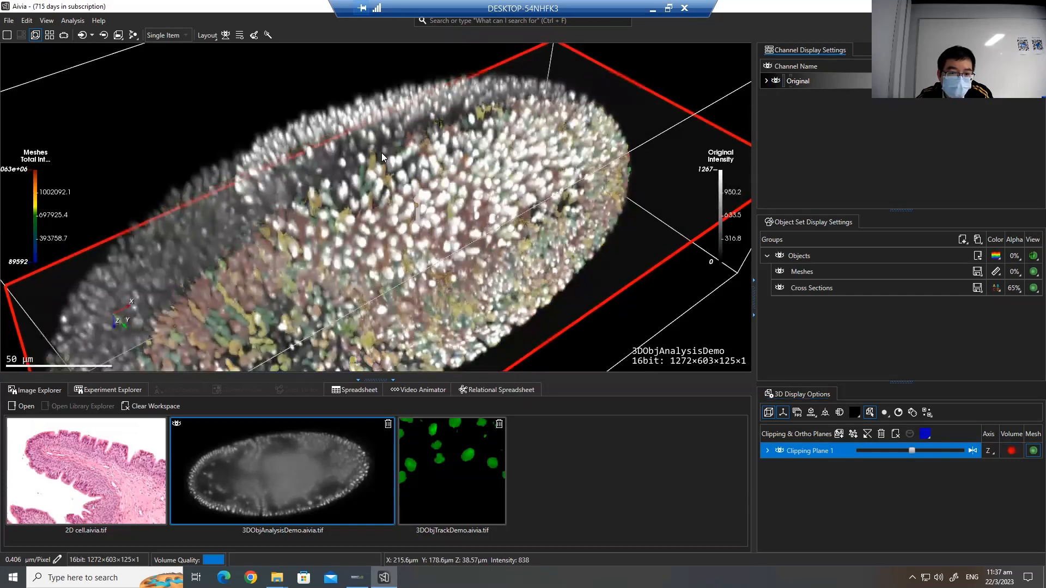
pyautogui.moveTo(352, 145); pyautogui.dragTo(429, 225)
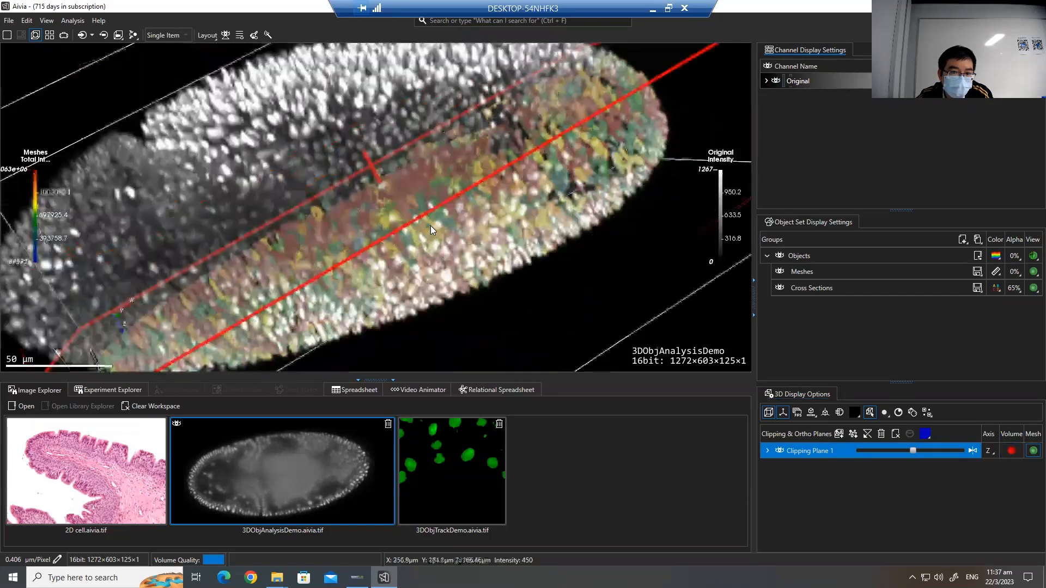
pyautogui.scroll(-5, 373, 168)
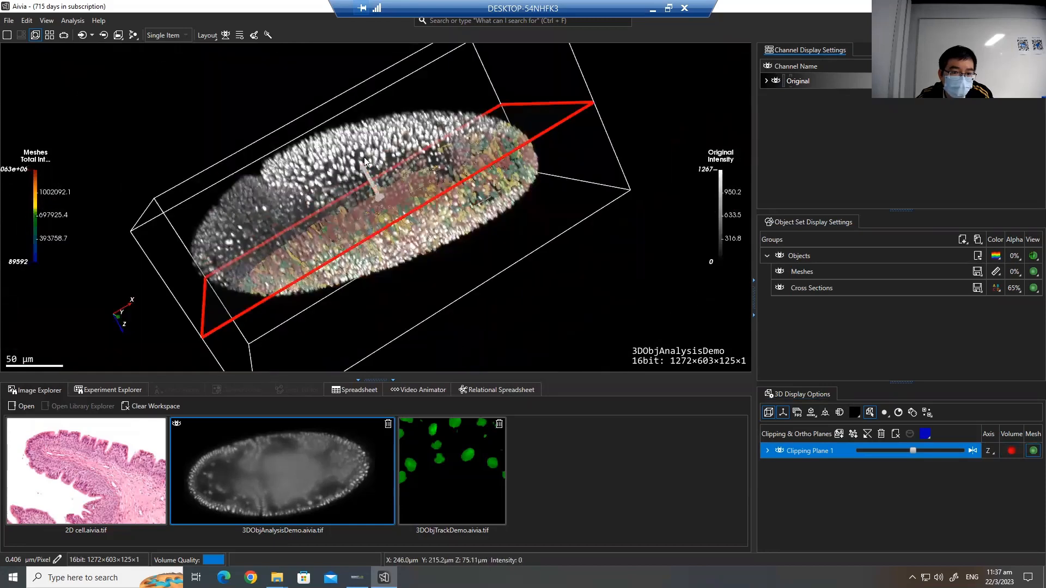
# - Slide the clipping plane along Z through the embryo and examine the cut meshes against the volume signal up close
pyautogui.moveTo(364, 158); pyautogui.dragTo(352, 185)
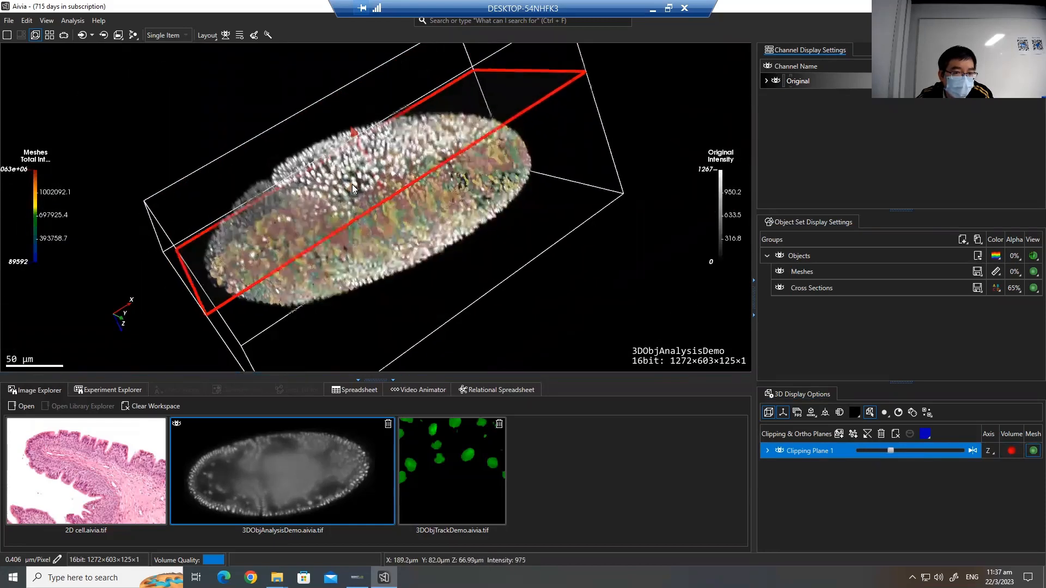
pyautogui.scroll(2, 381, 183)
pyautogui.scroll(5, 398, 182)
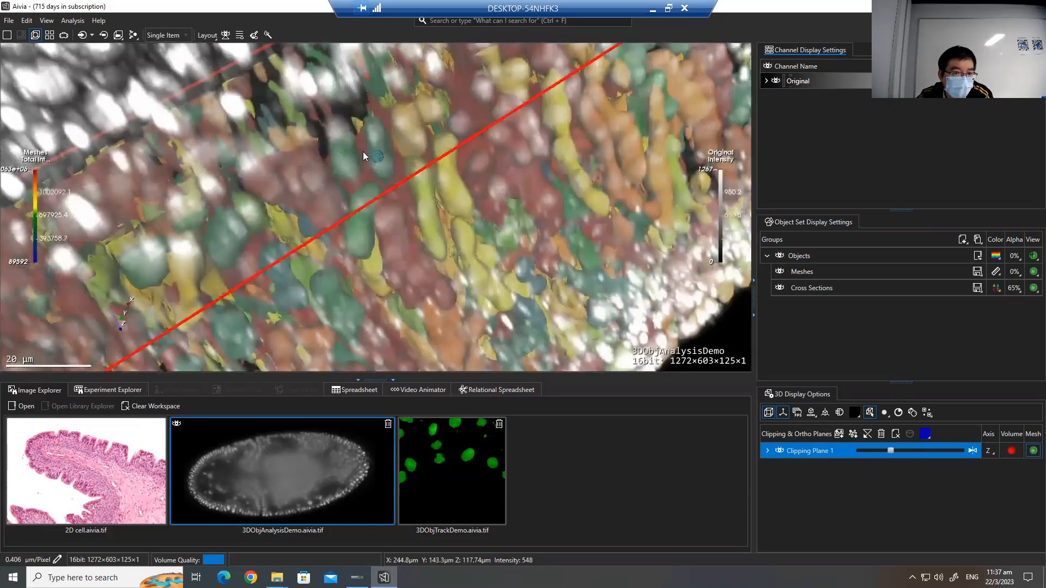
pyautogui.scroll(-6, 368, 148)
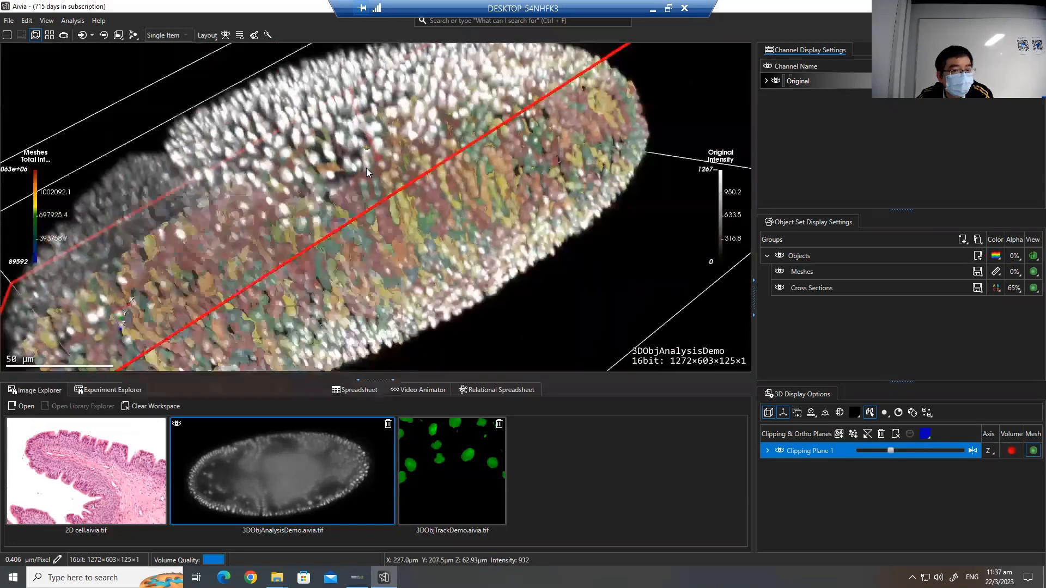
pyautogui.moveTo(362, 120)
pyautogui.mouseDown()
pyautogui.moveTo(355, 108)
pyautogui.moveTo(363, 161)
pyautogui.moveTo(335, 107)
pyautogui.moveTo(382, 217)
pyautogui.moveTo(352, 116)
pyautogui.mouseUp()
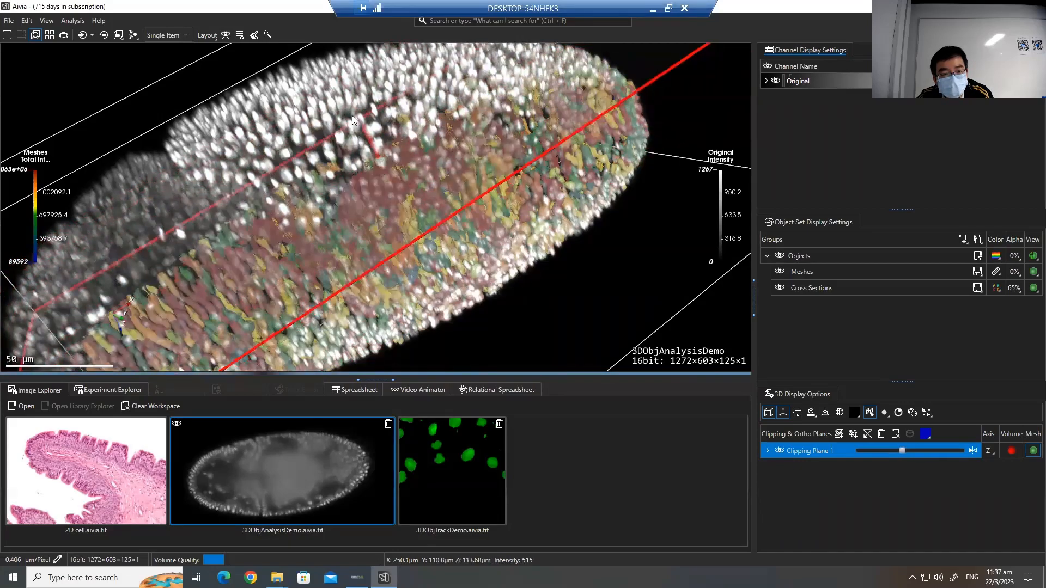
# - Make the clipping plane cut the volume instead of the meshes and shift it along Z through the embryo
pyautogui.click(1032, 451)
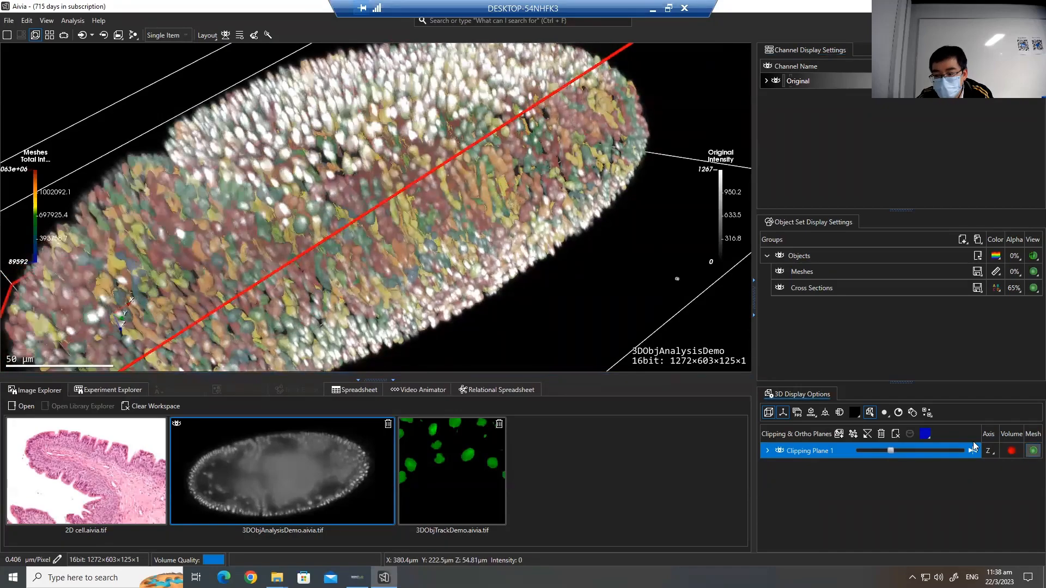
pyautogui.scroll(-5, 360, 184)
pyautogui.moveTo(360, 184); pyautogui.dragTo(425, 184)
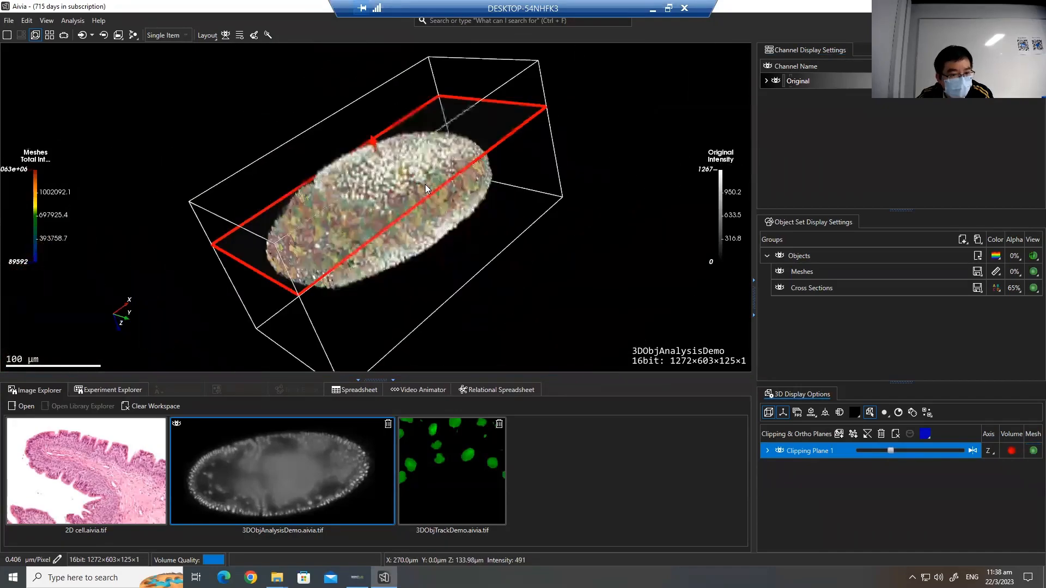
pyautogui.click(1011, 450)
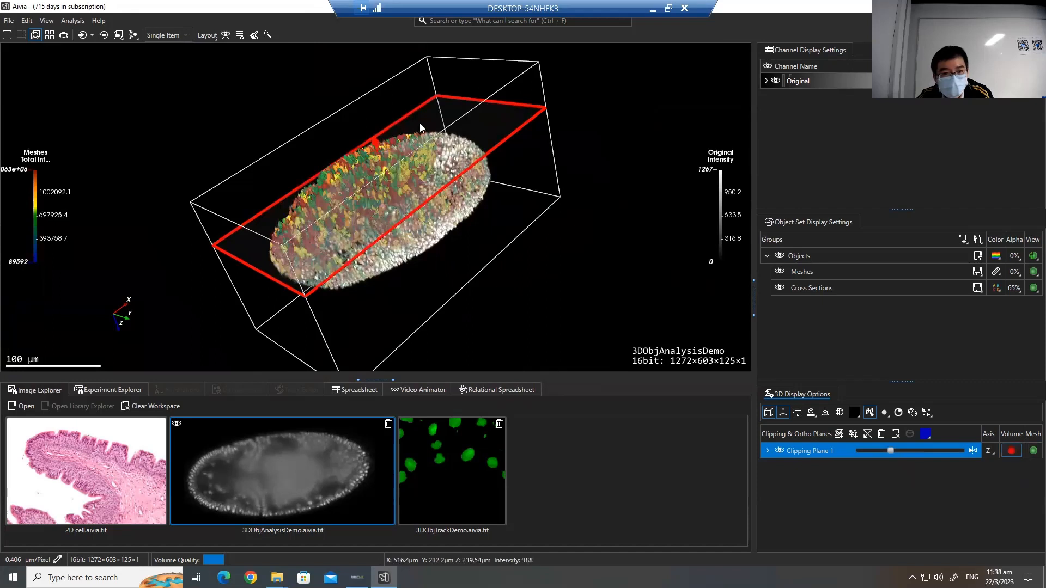
pyautogui.moveTo(373, 145); pyautogui.dragTo(455, 181)
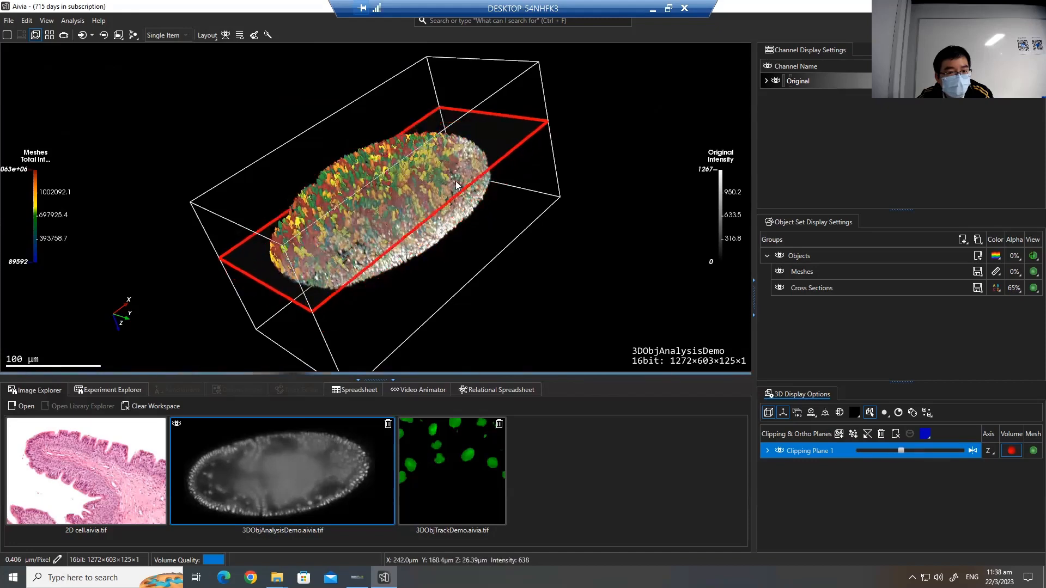
pyautogui.scroll(4, 456, 180)
pyautogui.scroll(-1, 459, 178)
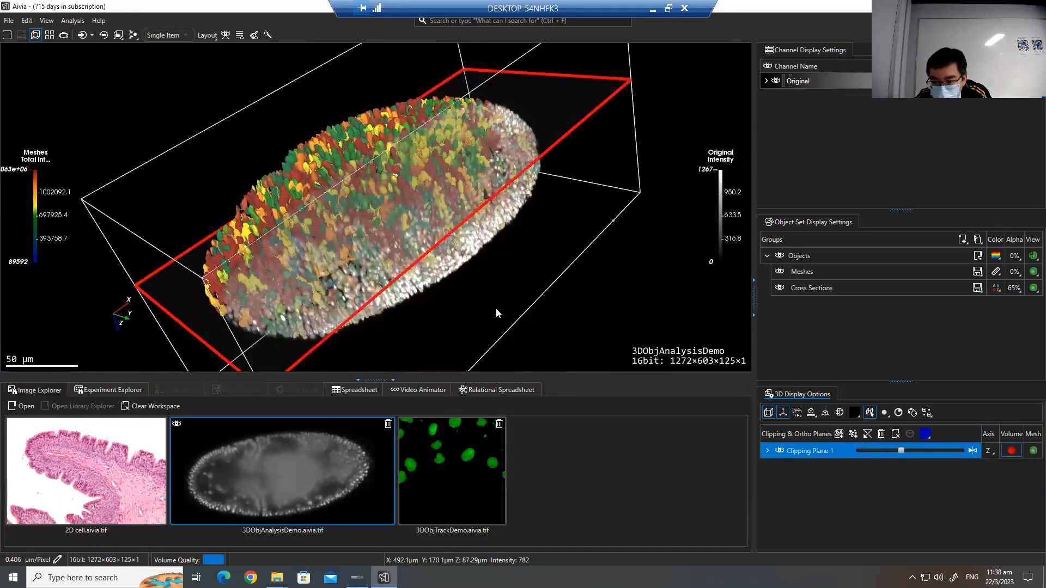
pyautogui.moveTo(473, 225); pyautogui.dragTo(503, 250)
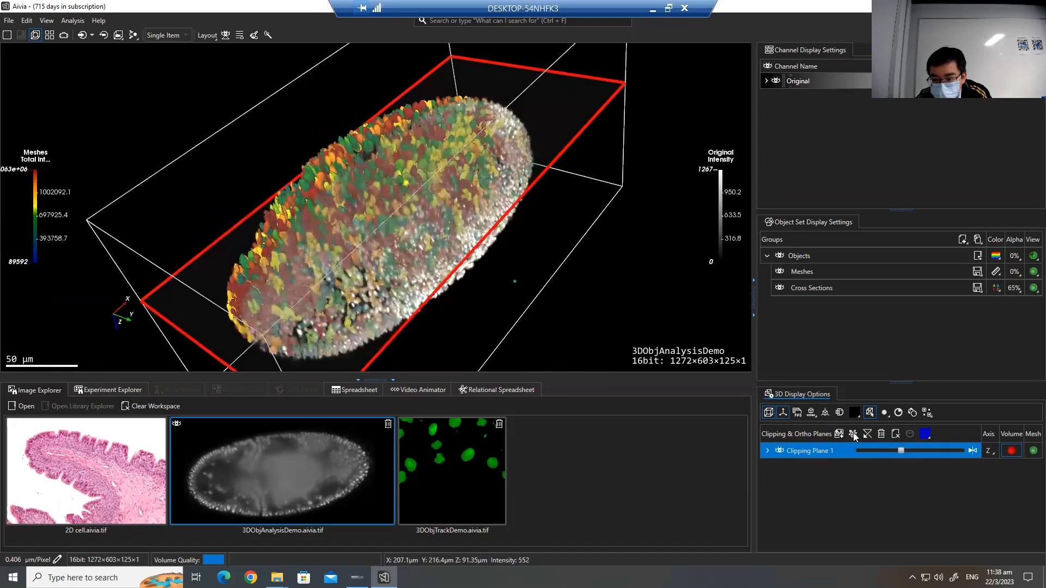
# - Add an ortho plane on the Z axis showing the volume and mesh cross sections, and keep it selected for adjustment
pyautogui.click(853, 434)
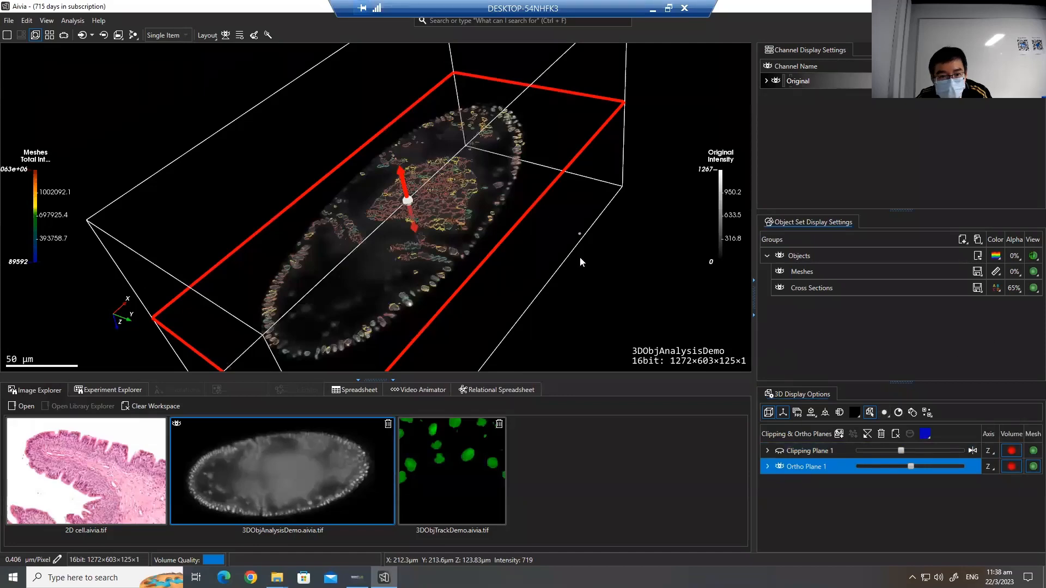
pyautogui.scroll(5, 587, 262)
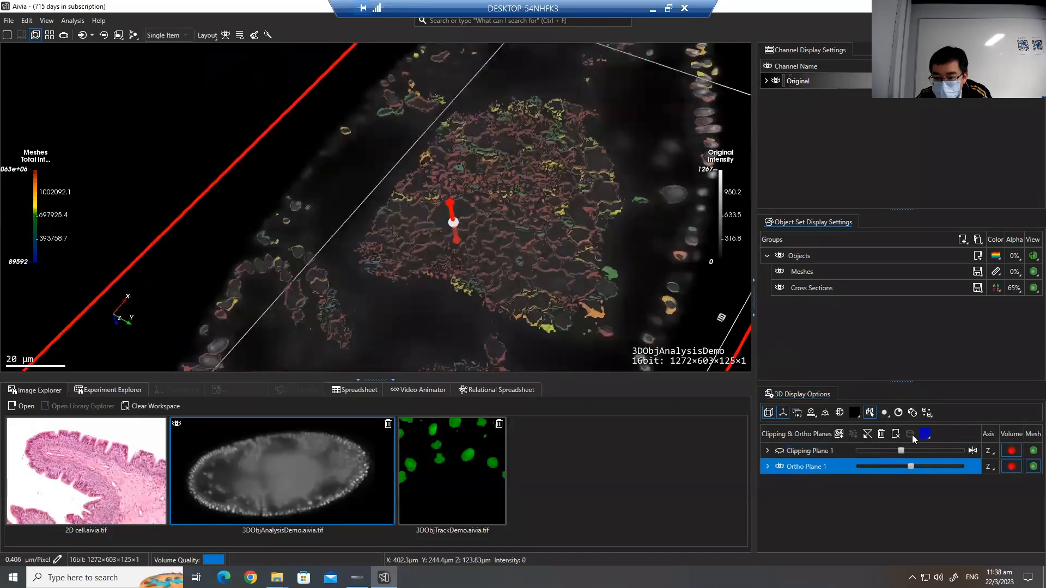
pyautogui.click(799, 451)
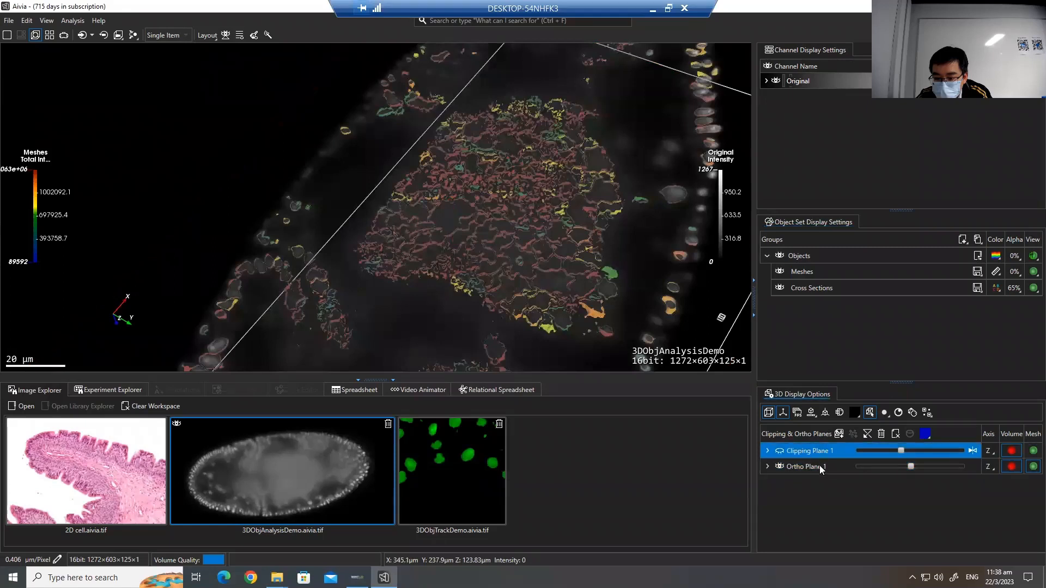
pyautogui.click(819, 465)
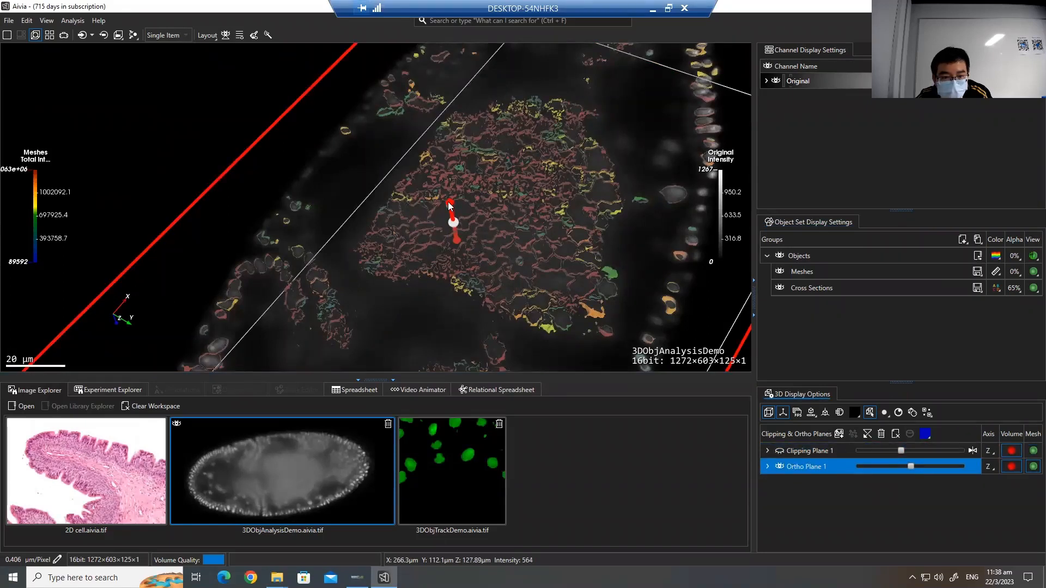
# - Move the ortho plane to about Z position 90, comparing the mesh outlines with the nuclei at several depths
pyautogui.moveTo(444, 204); pyautogui.dragTo(452, 262)
pyautogui.scroll(10, 554, 245)
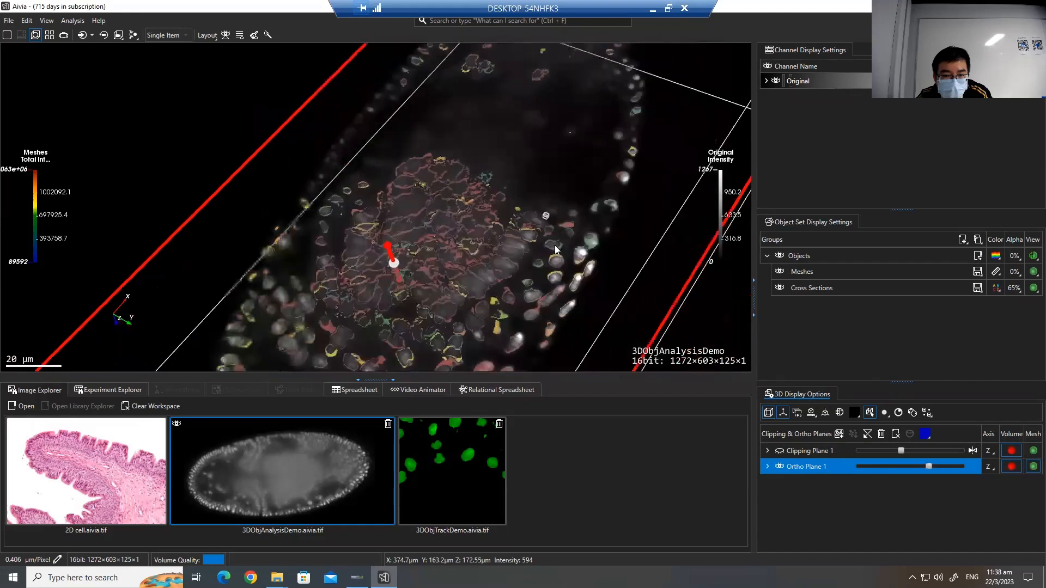
pyautogui.scroll(8, 577, 256)
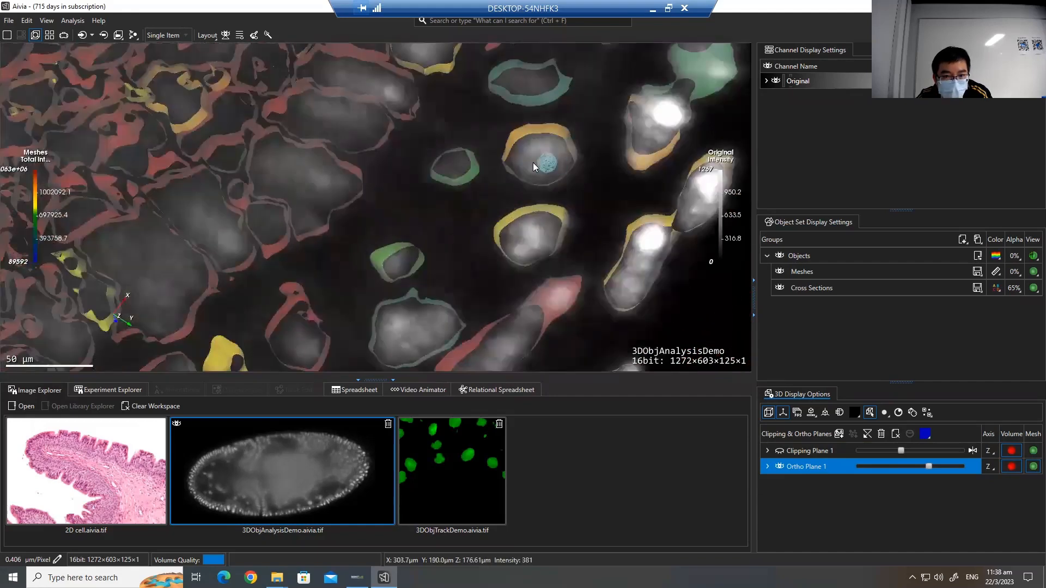
pyautogui.scroll(-10, 547, 161)
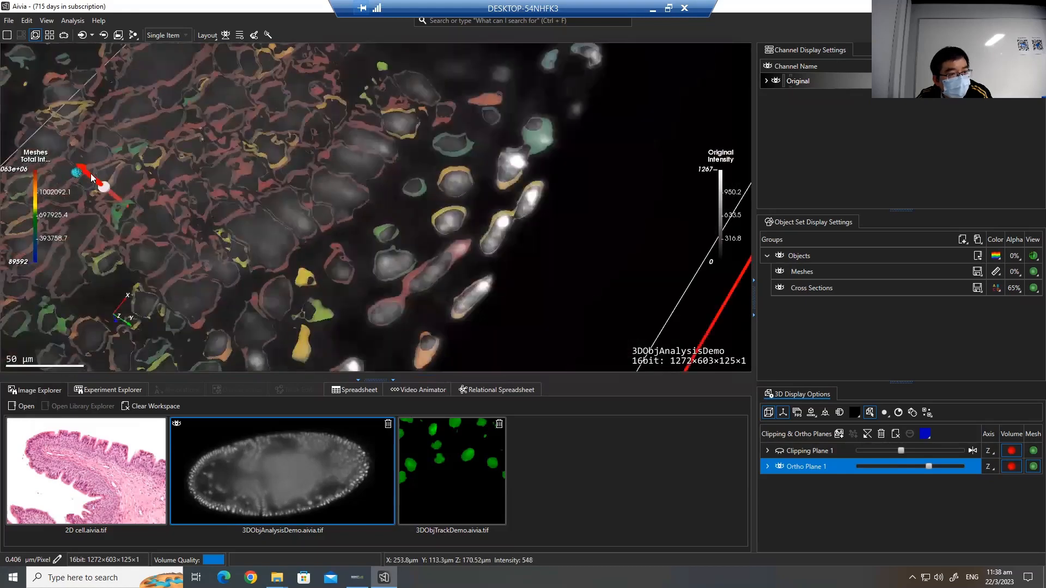
pyautogui.moveTo(91, 178)
pyautogui.mouseDown()
pyautogui.moveTo(84, 154)
pyautogui.moveTo(89, 178)
pyautogui.mouseUp()
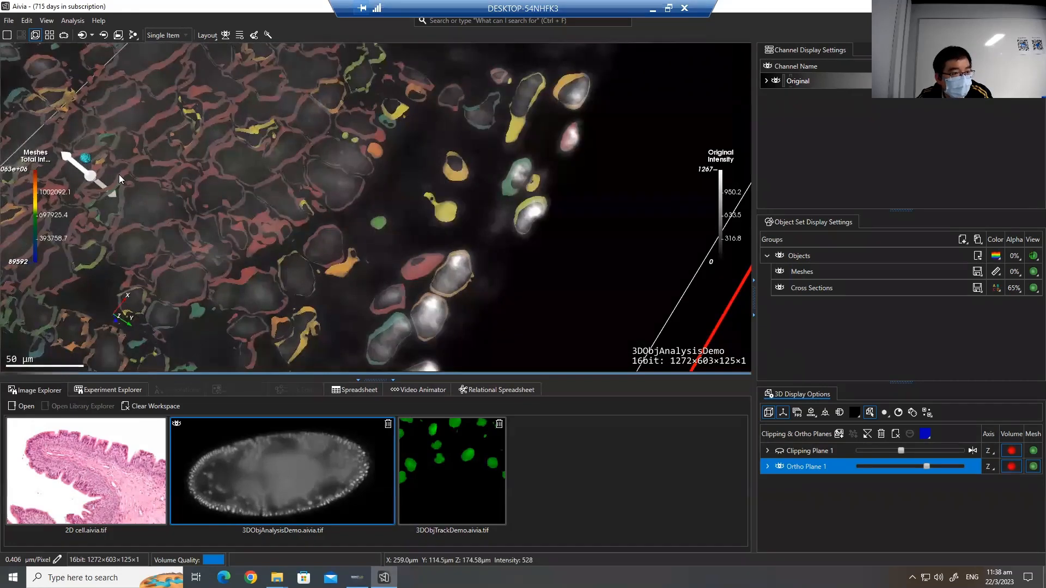
pyautogui.moveTo(165, 4); pyautogui.dragTo(199, 30)
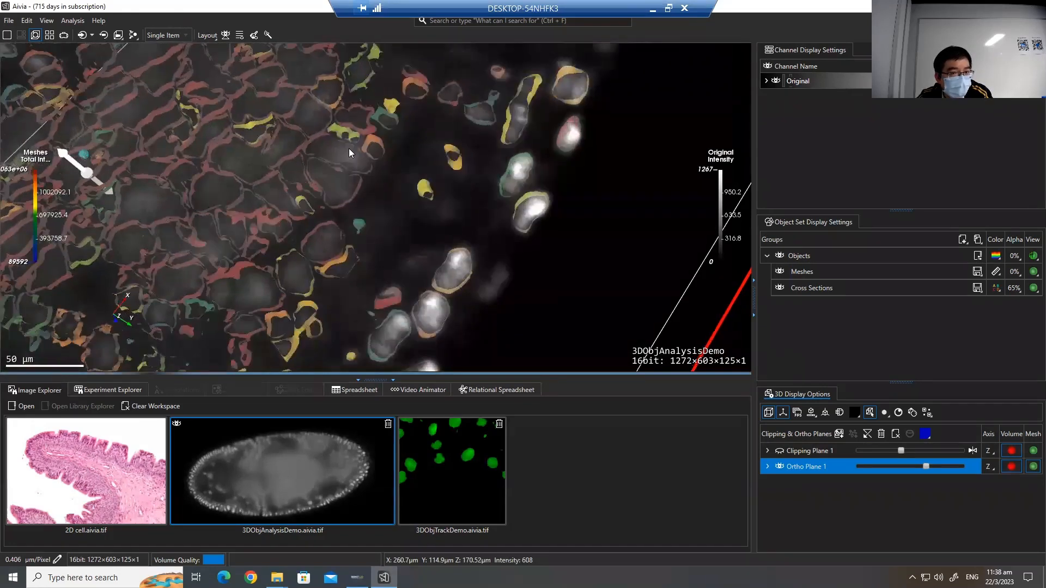
pyautogui.moveTo(84, 167); pyautogui.dragTo(86, 171)
pyautogui.moveTo(571, 228); pyautogui.dragTo(272, 196)
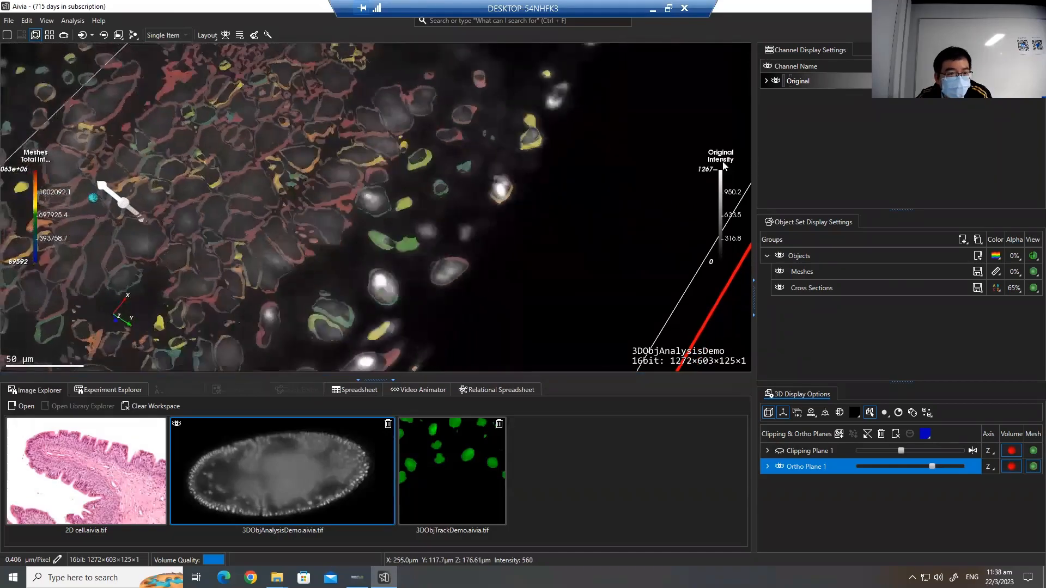
pyautogui.doubleClick(732, 3)
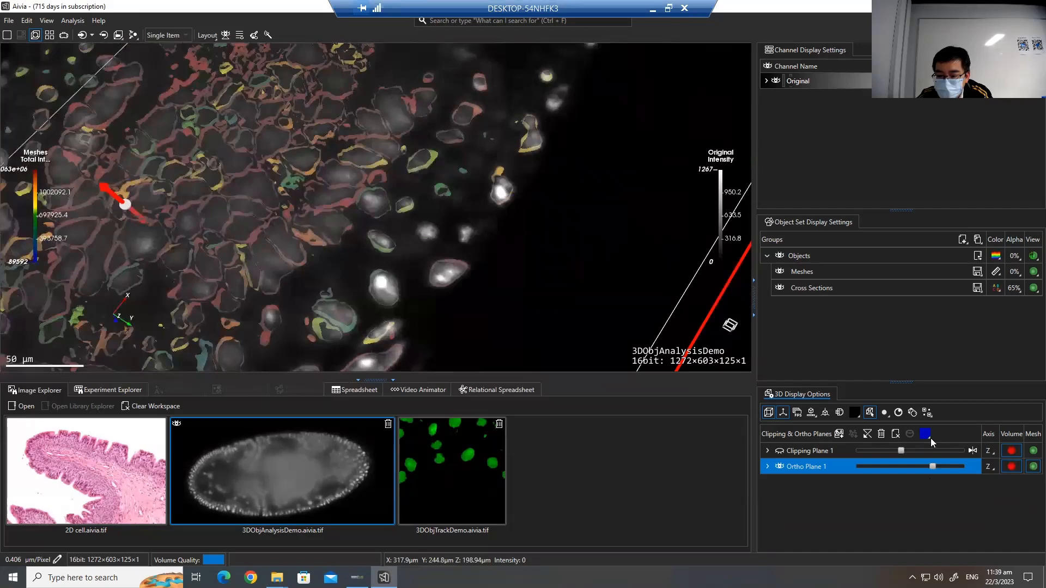
# - Expand the ortho plane's settings and increase its thickness to 3
pyautogui.click(830, 447)
pyautogui.click(825, 466)
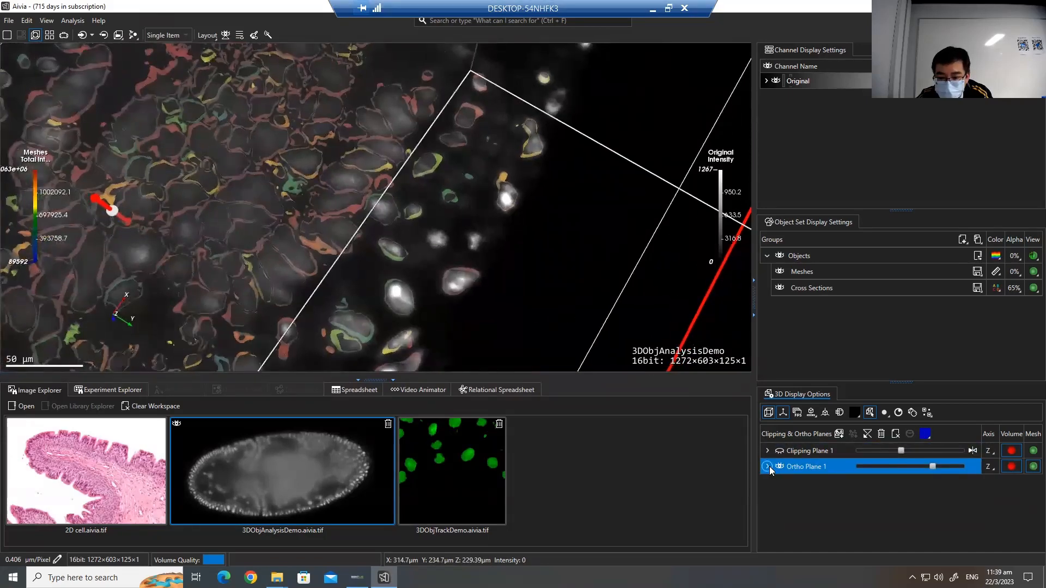
pyautogui.click(768, 466)
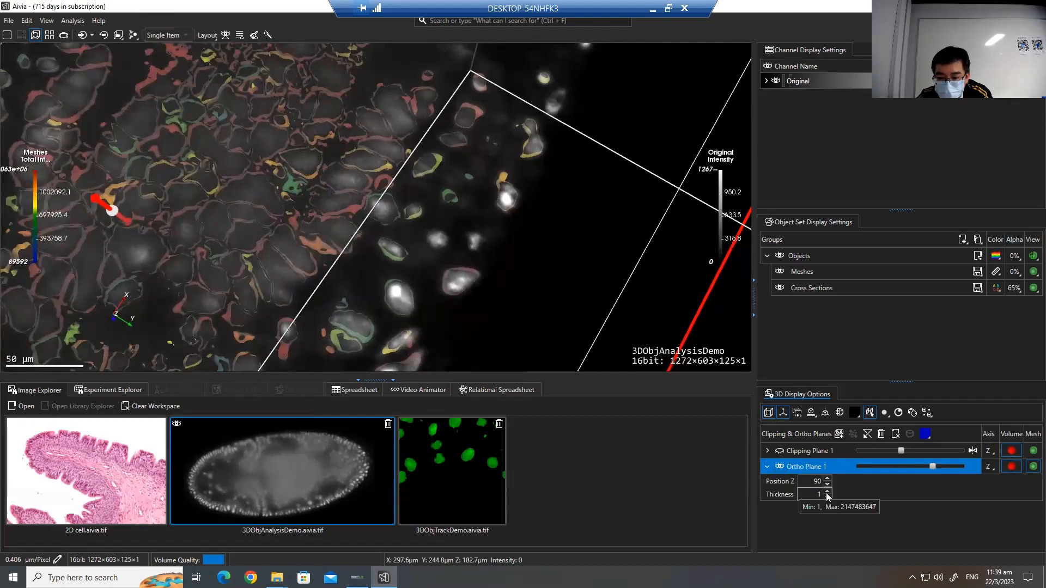
pyautogui.click(827, 492)
pyautogui.click(827, 491)
pyautogui.click(827, 492)
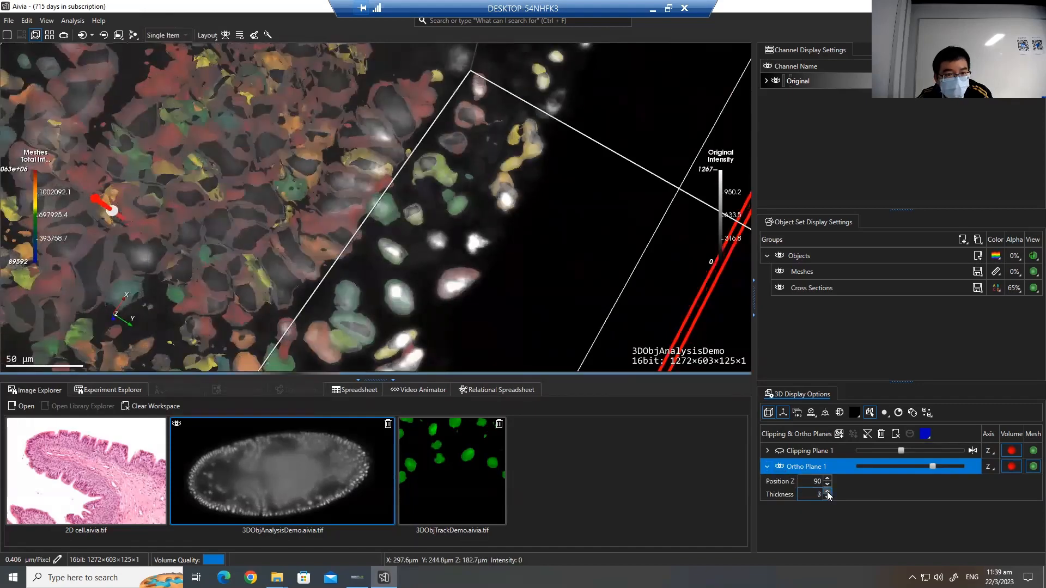
# - Reduce the ortho plane's thickness to 2, checking the slab of volume and meshes from the side
pyautogui.moveTo(570, 341); pyautogui.dragTo(481, 217)
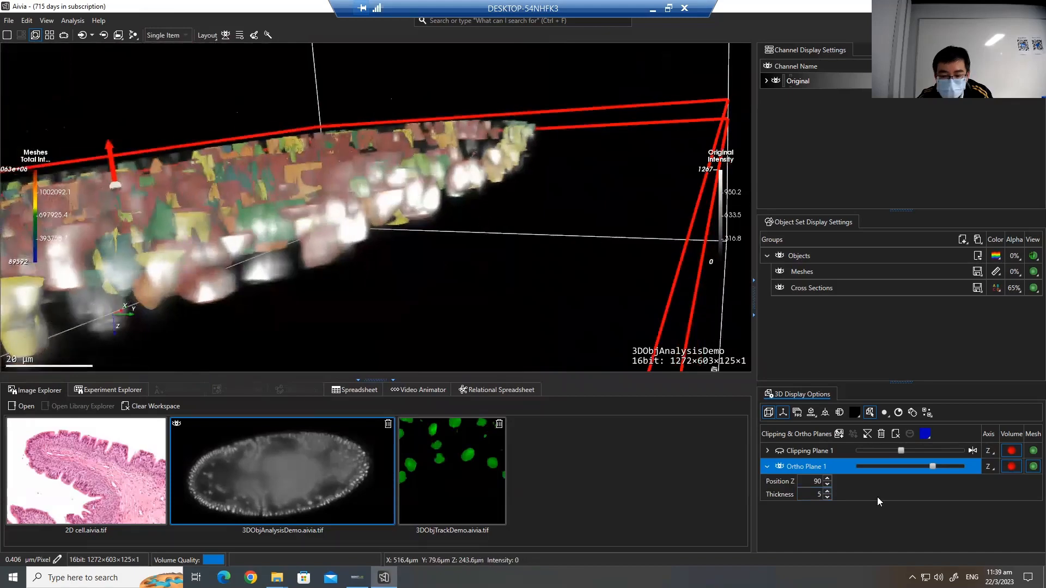
pyautogui.click(826, 497)
pyautogui.click(827, 497)
pyautogui.click(827, 496)
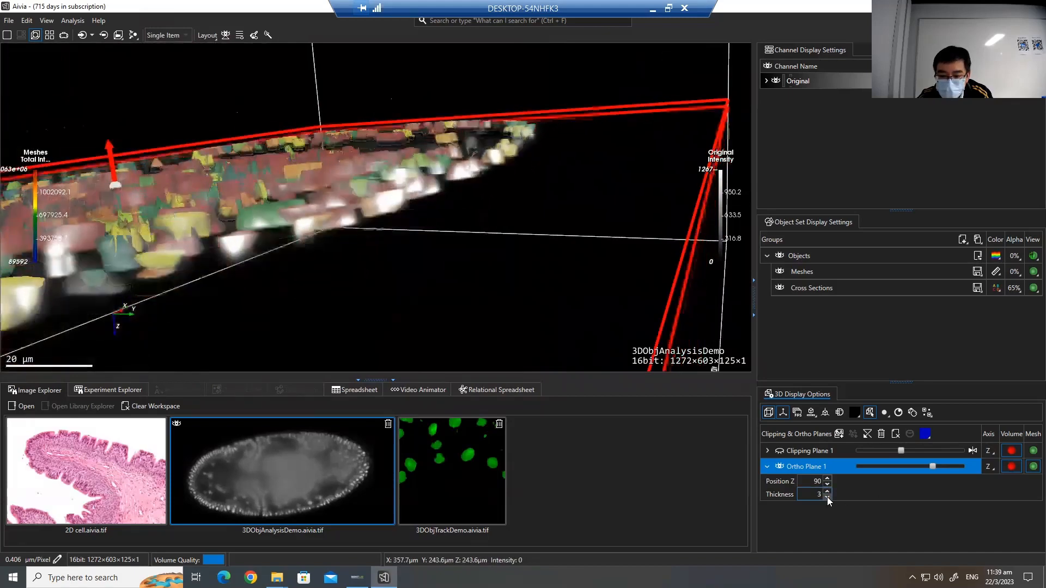
pyautogui.moveTo(471, 238); pyautogui.dragTo(492, 273)
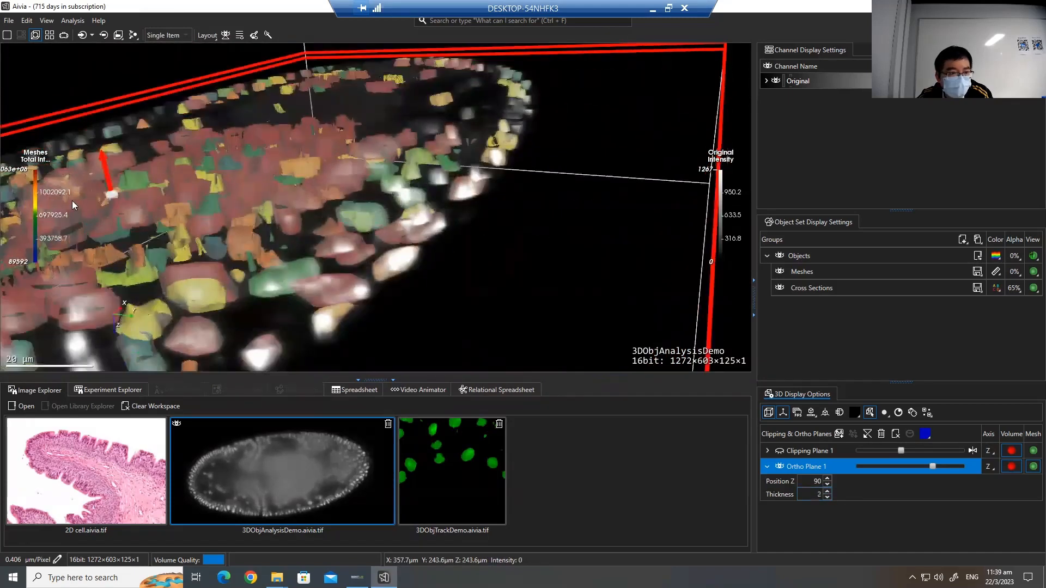
# - Shift the ortho plane to Z position 89 and view the whole embryo cross section
pyautogui.moveTo(72, 201); pyautogui.dragTo(218, 177)
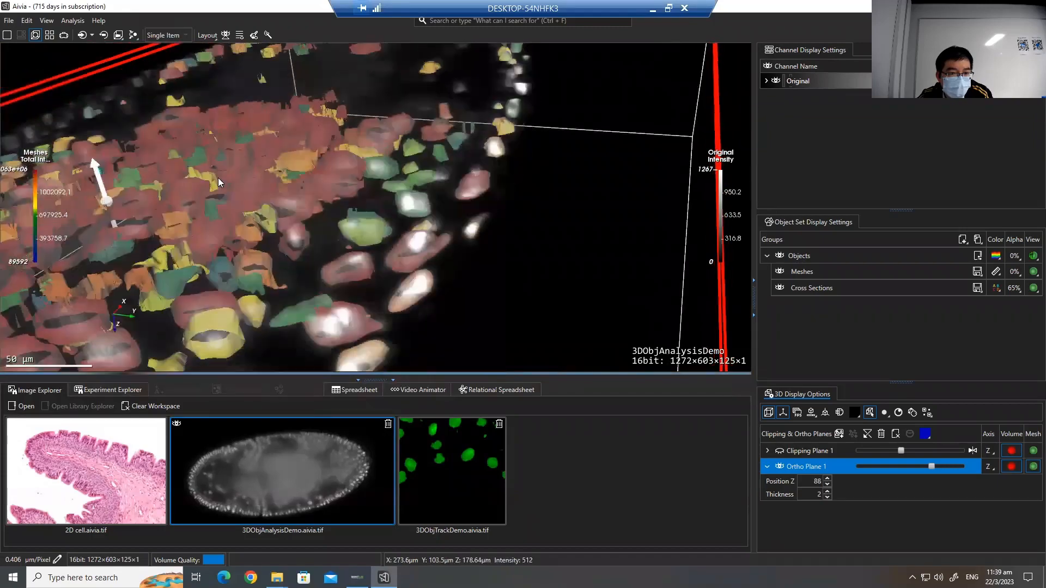
pyautogui.scroll(-5, 218, 178)
pyautogui.moveTo(284, 184); pyautogui.dragTo(441, 250)
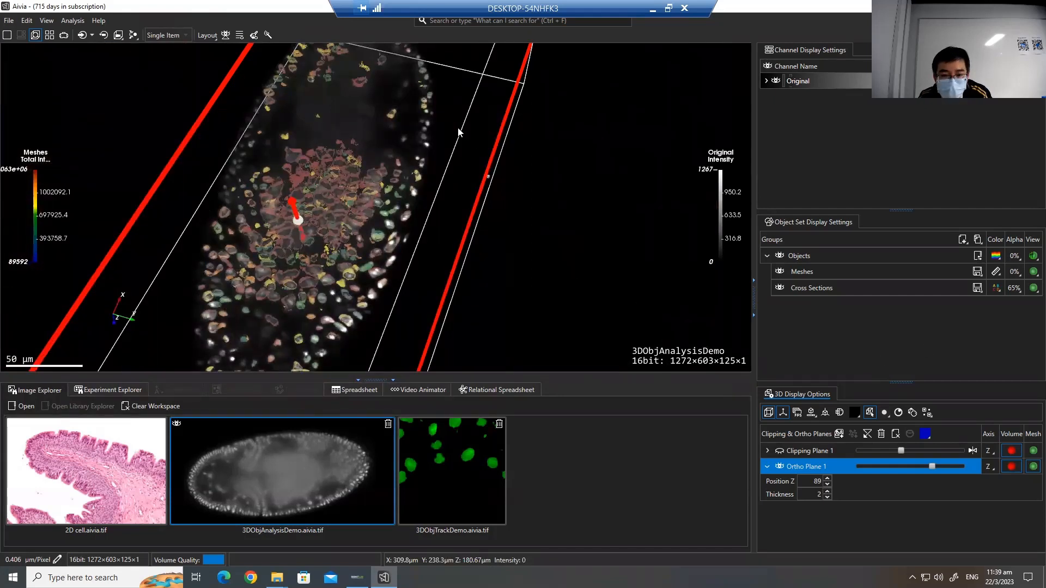
# - Open the spreadsheet and examine the surface area, volume and intensity values of individual meshes and the available object sets
pyautogui.click(376, 390)
pyautogui.click(278, 454)
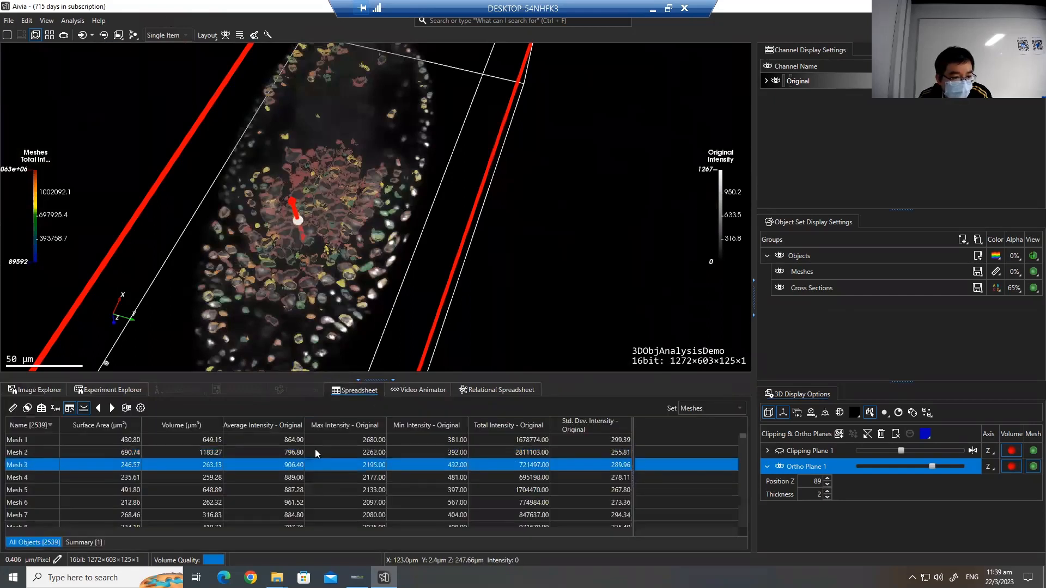
pyautogui.click(435, 475)
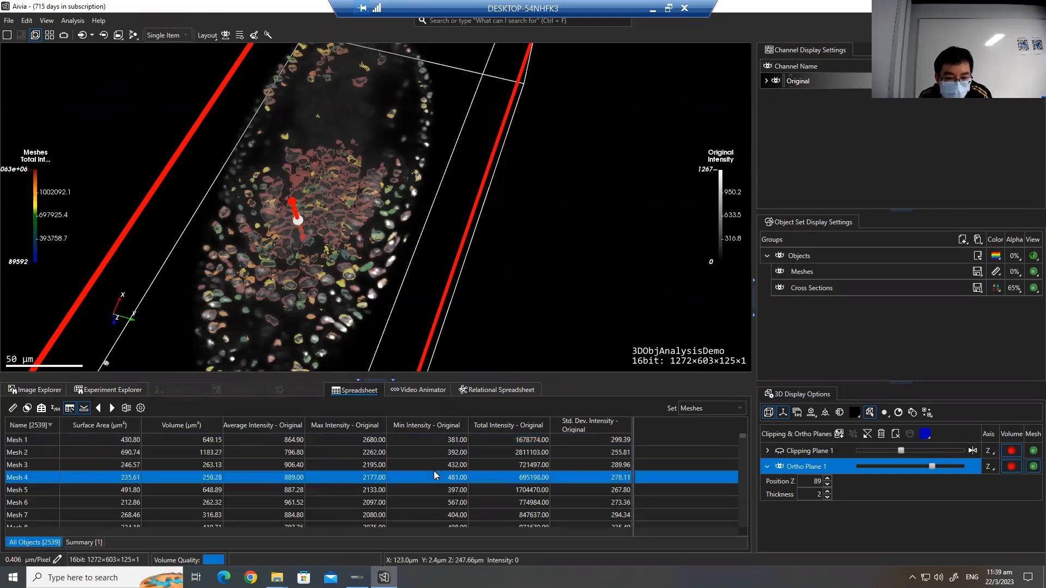
pyautogui.click(726, 409)
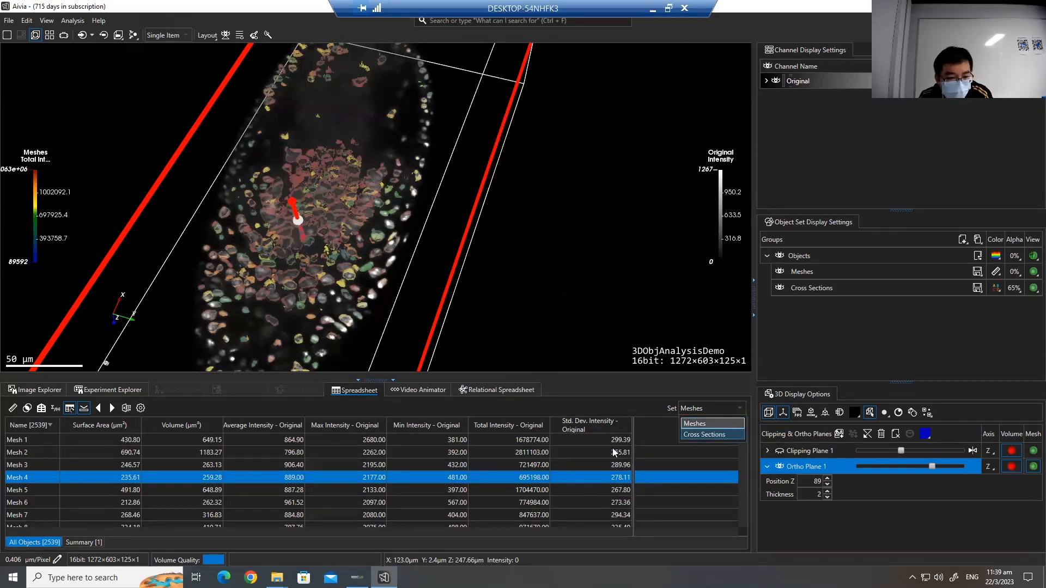
pyautogui.click(704, 435)
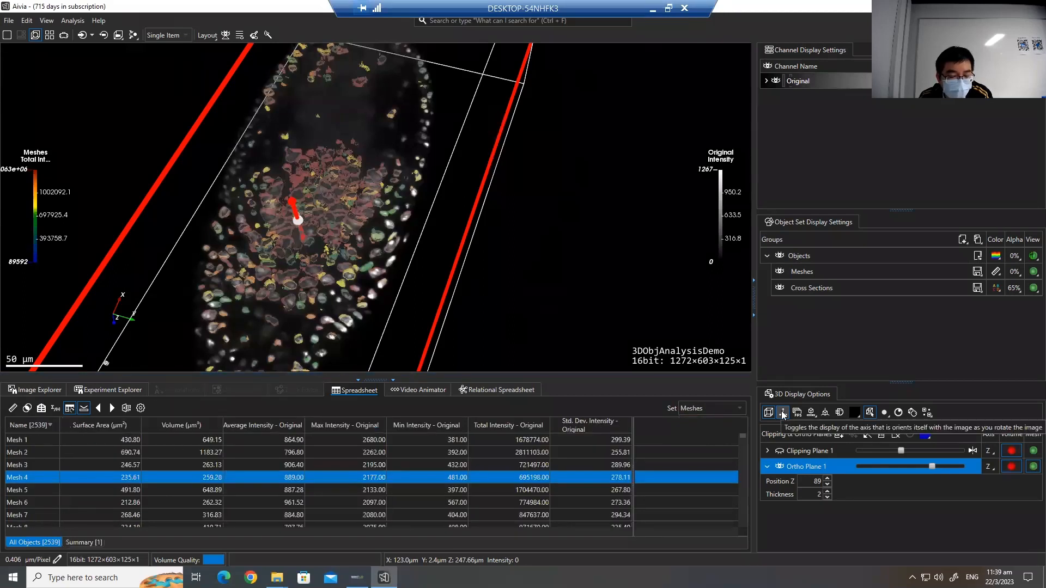
pyautogui.click(217, 441)
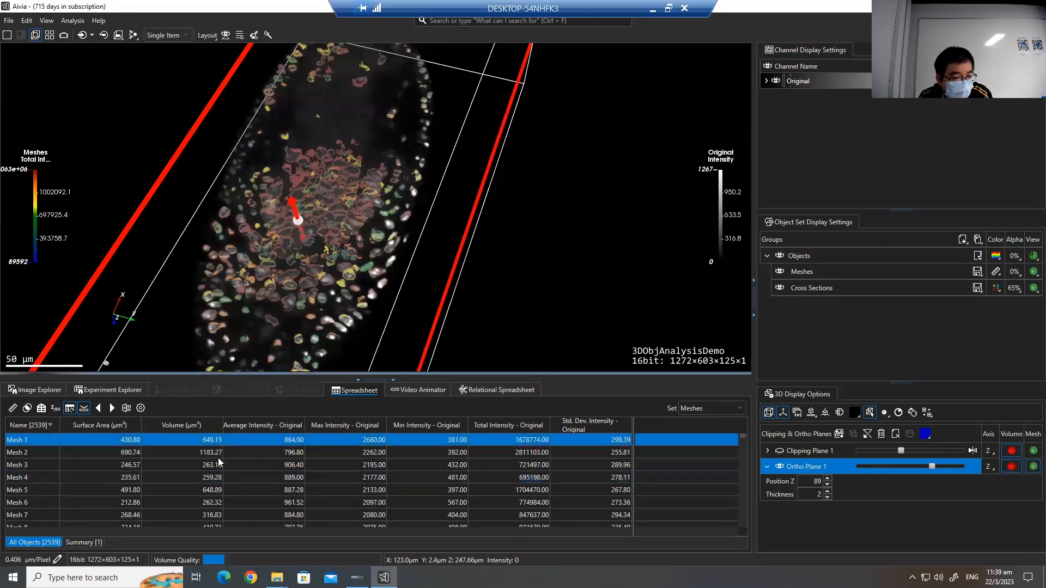
pyautogui.click(221, 455)
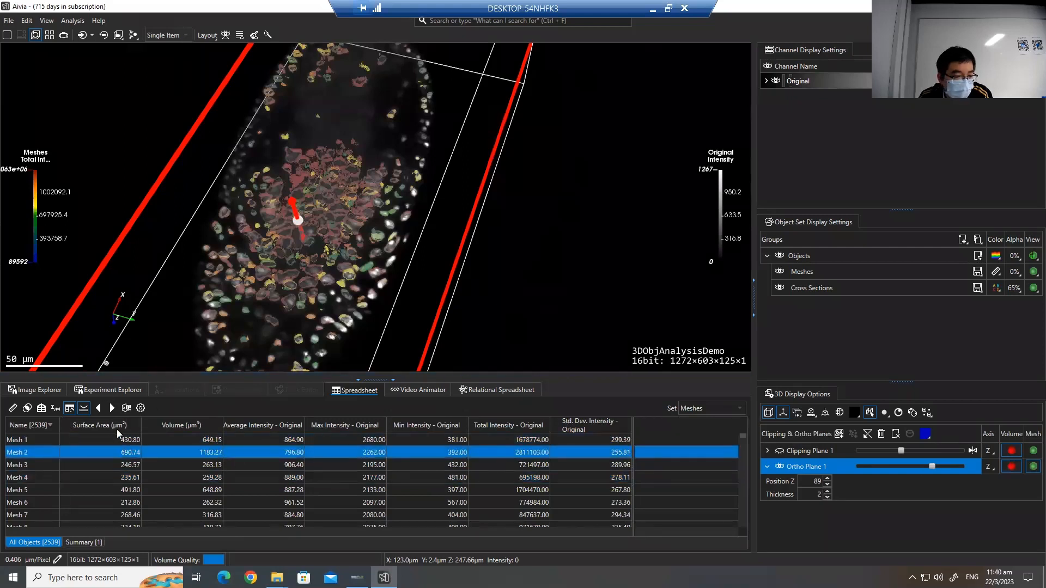
pyautogui.click(164, 442)
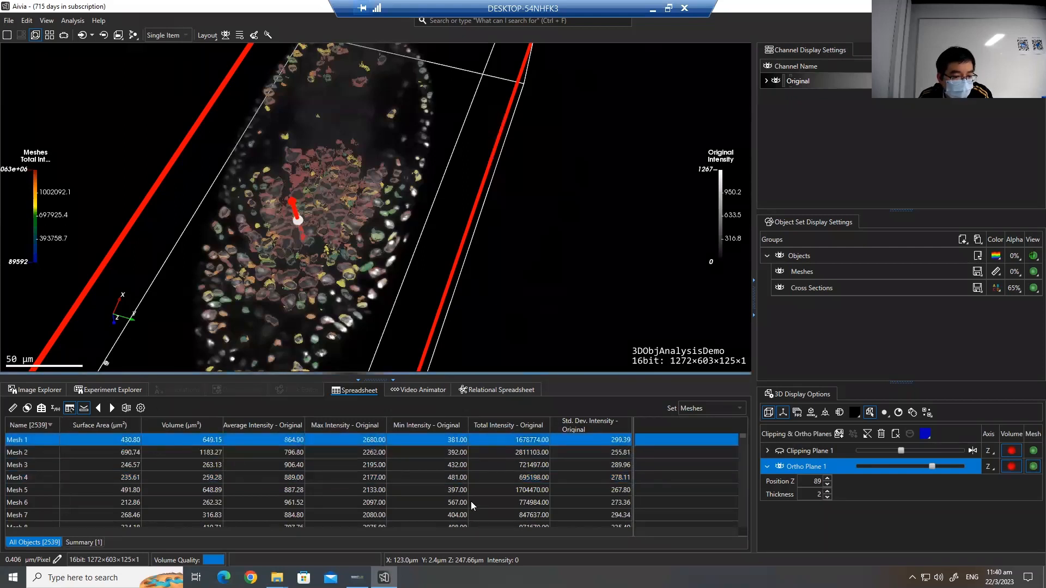
# - Browse the general measurements available for the Meshes set, close the list without changes and look over the embryo again
pyautogui.click(12, 407)
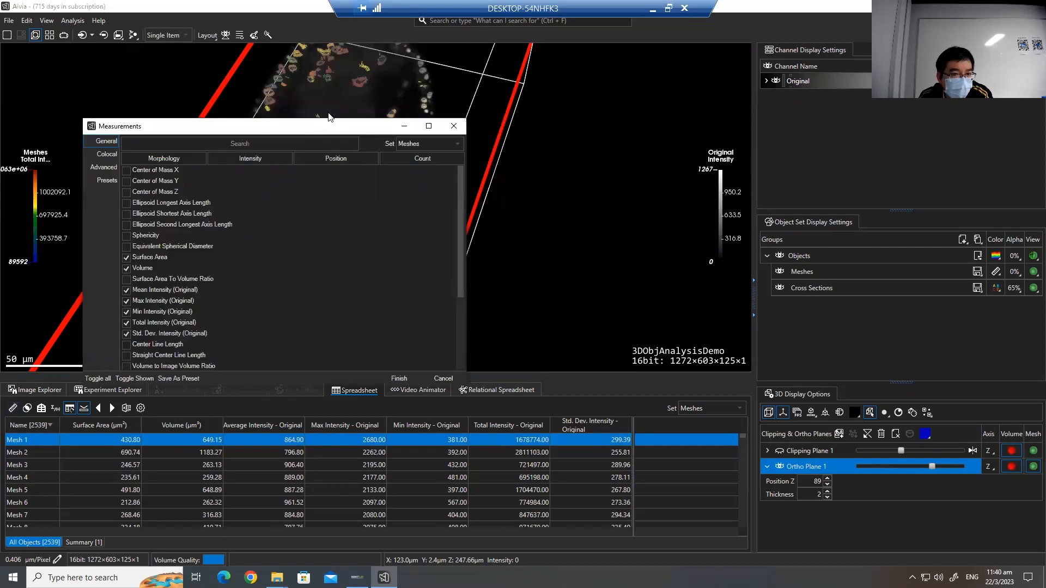
pyautogui.moveTo(328, 118); pyautogui.dragTo(345, 94)
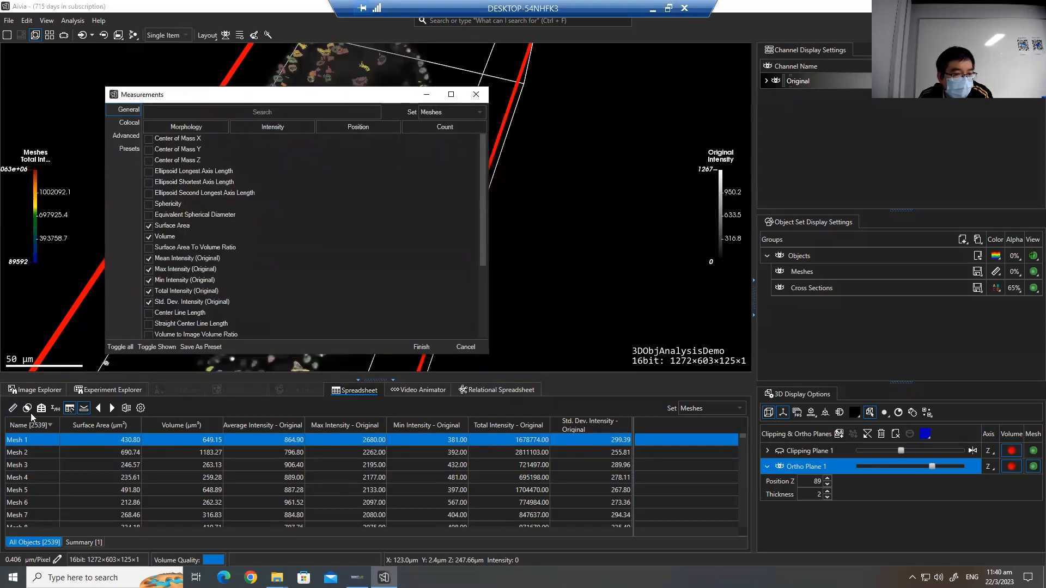
pyautogui.moveTo(223, 98); pyautogui.dragTo(234, 119)
pyautogui.scroll(-3, 308, 239)
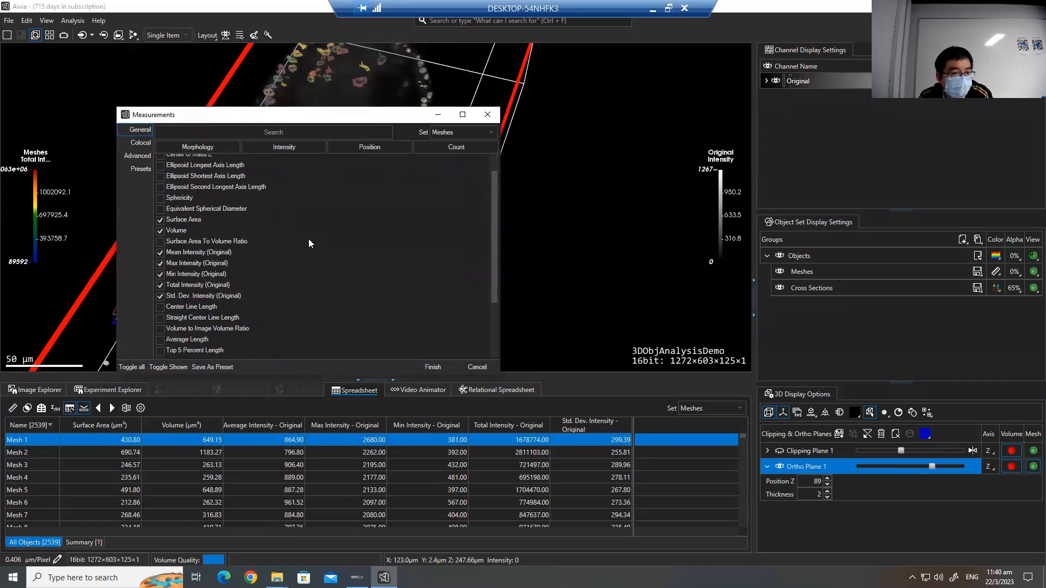
pyautogui.scroll(3, 305, 235)
pyautogui.scroll(-3, 304, 232)
pyautogui.scroll(3, 304, 232)
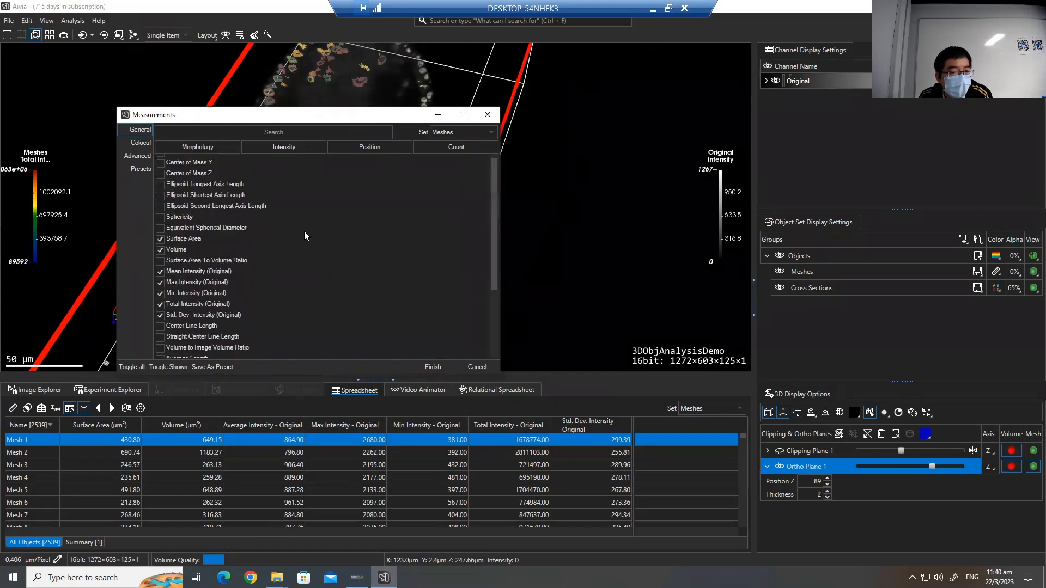
pyautogui.moveTo(409, 115); pyautogui.dragTo(413, 142)
pyautogui.click(492, 142)
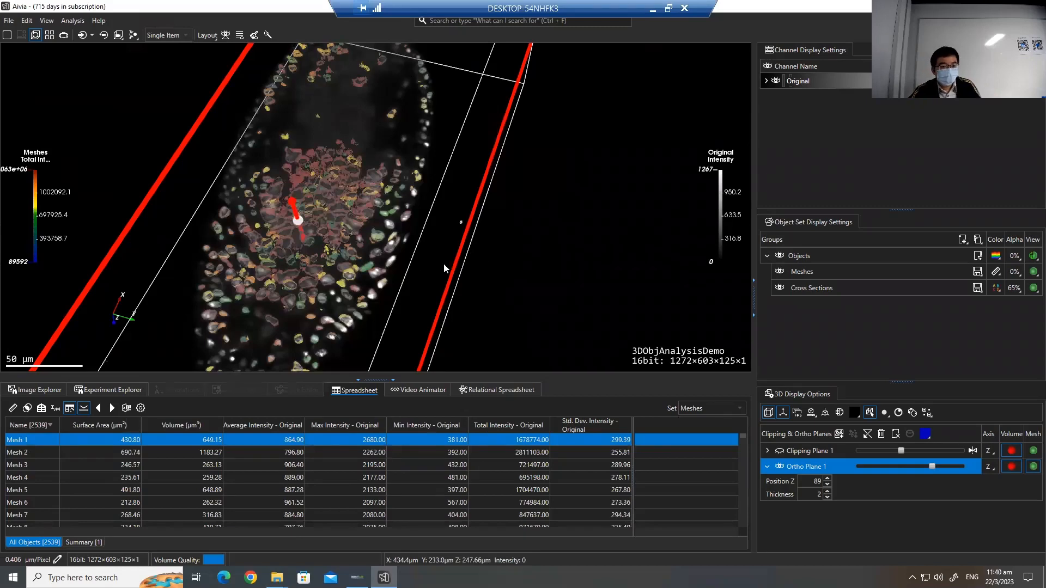
pyautogui.moveTo(444, 268); pyautogui.dragTo(435, 125)
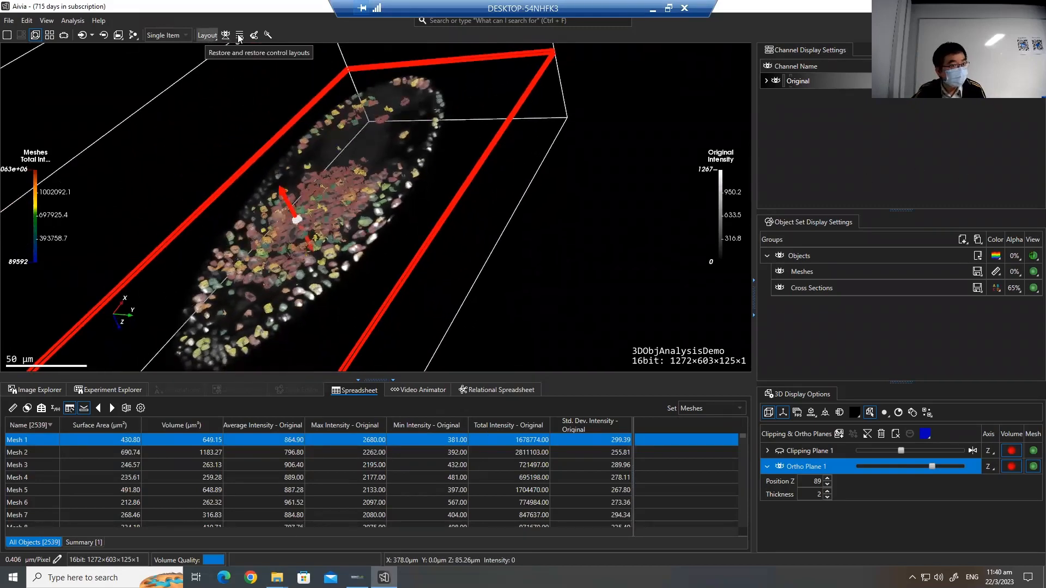
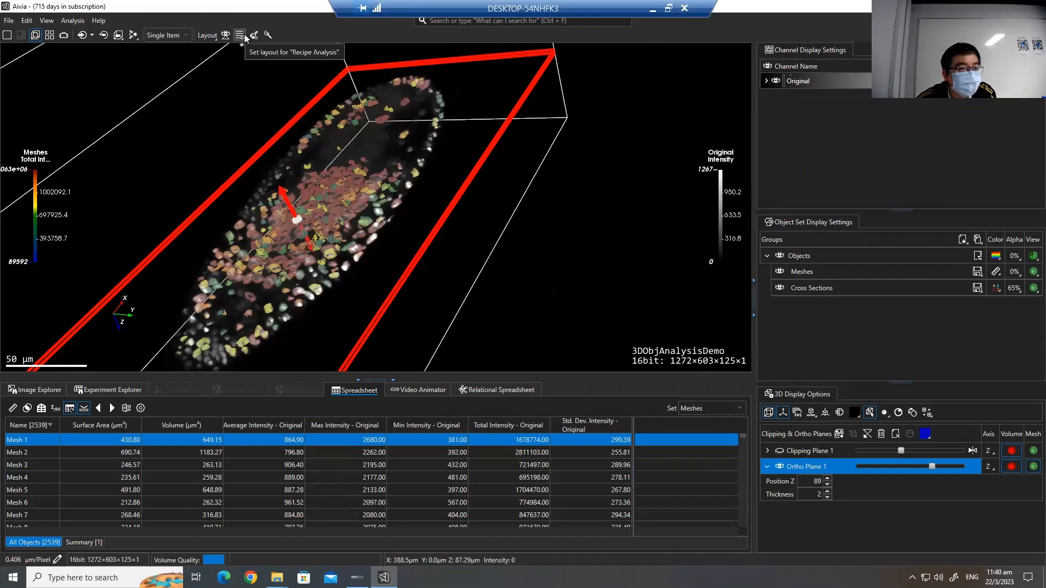
# - Show the Recipe Console, Image Enhancement Tool, Charts, Object Classifier, Pixel Classifier, 3D Tools and Tags controls in the layout
pyautogui.click(207, 35)
pyautogui.click(272, 154)
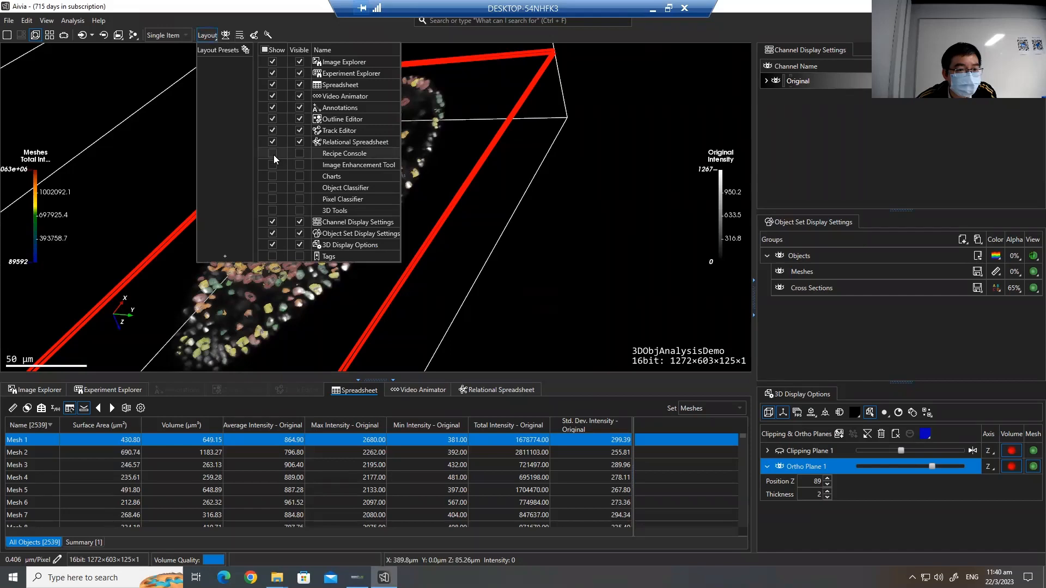
pyautogui.click(273, 165)
pyautogui.click(272, 176)
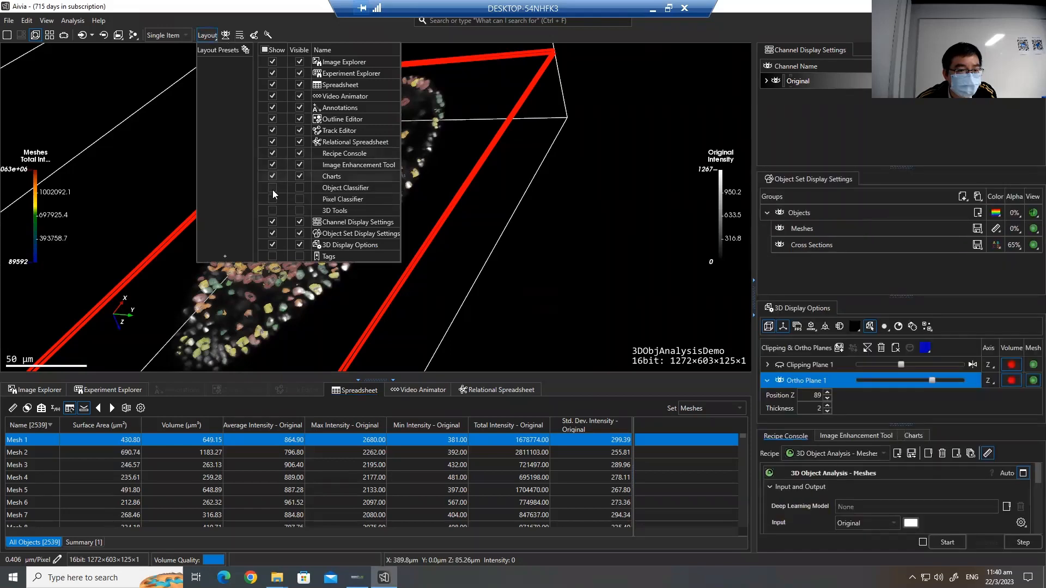
pyautogui.click(272, 187)
pyautogui.click(272, 199)
pyautogui.click(272, 211)
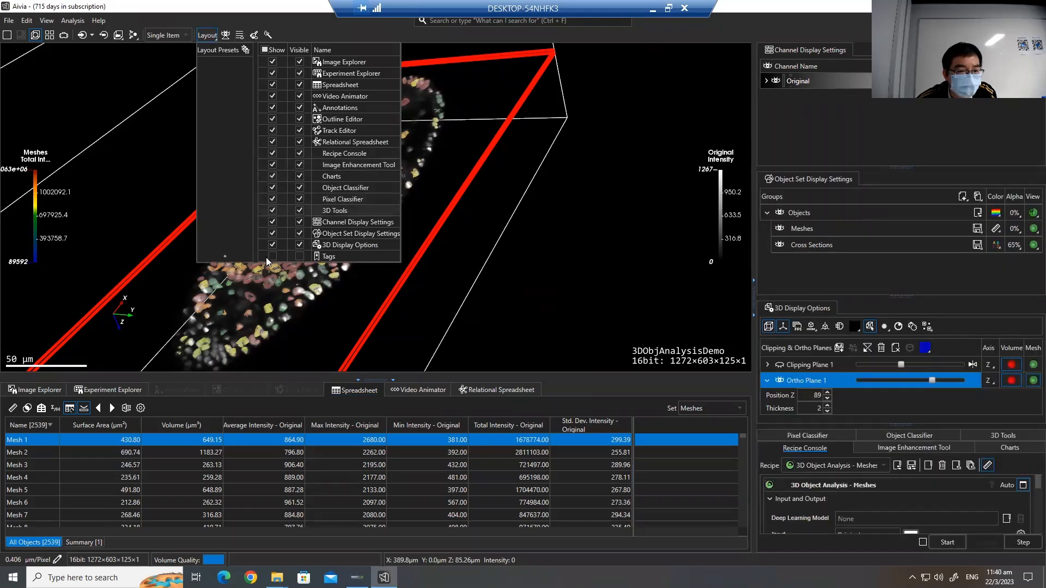
pyautogui.click(272, 256)
# - Close the floating Tags window and clear the demo data folder window out of the way
pyautogui.moveTo(628, 150); pyautogui.dragTo(877, 51)
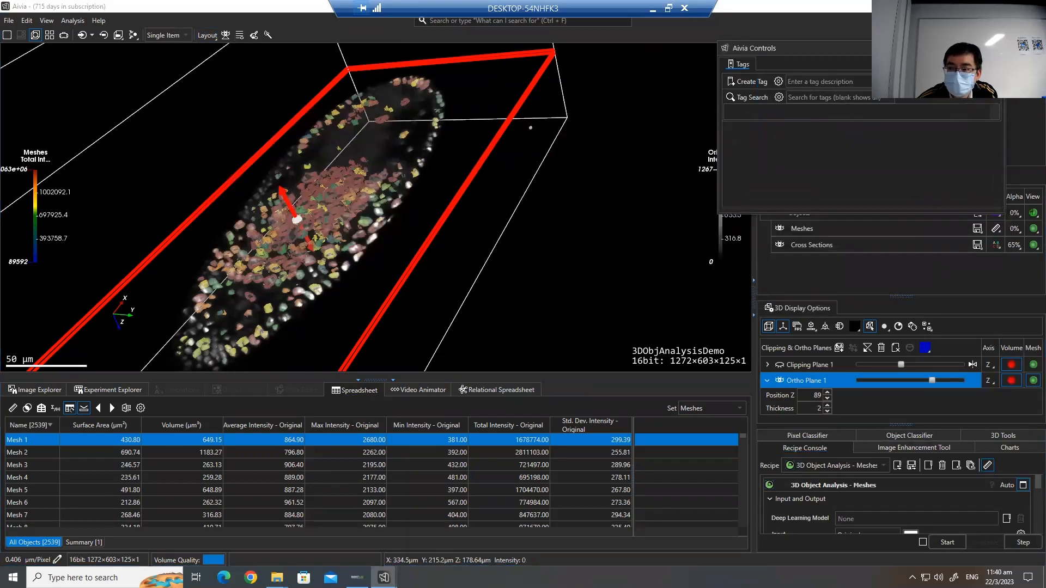
pyautogui.click(996, 48)
pyautogui.click(618, 305)
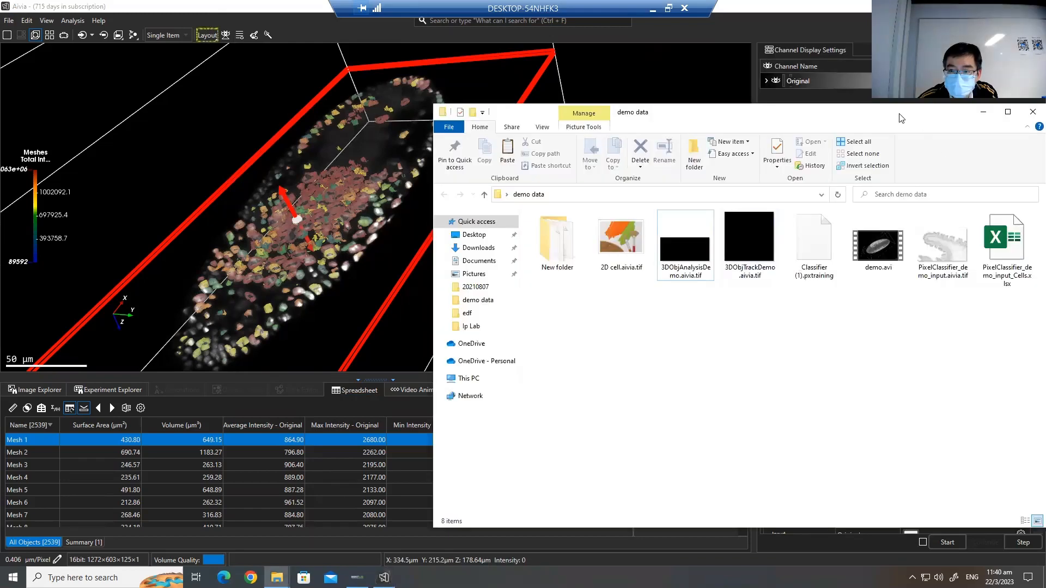
pyautogui.moveTo(1013, 117); pyautogui.dragTo(451, 131)
pyautogui.click(416, 124)
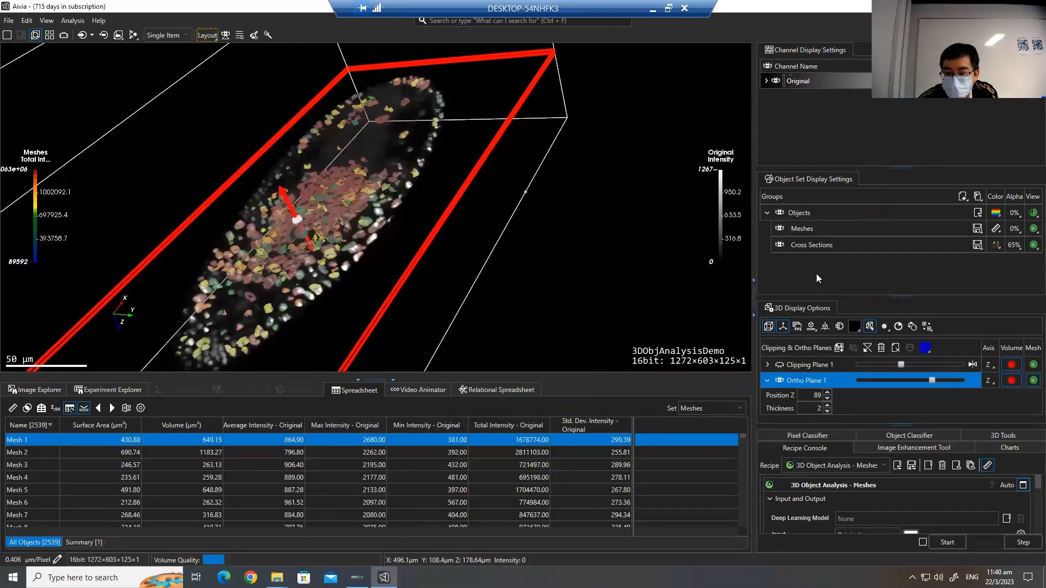
# - Apply the Recipe Analysis layout, then enlarge the image view and the program window
pyautogui.moveTo(752, 231); pyautogui.dragTo(594, 229)
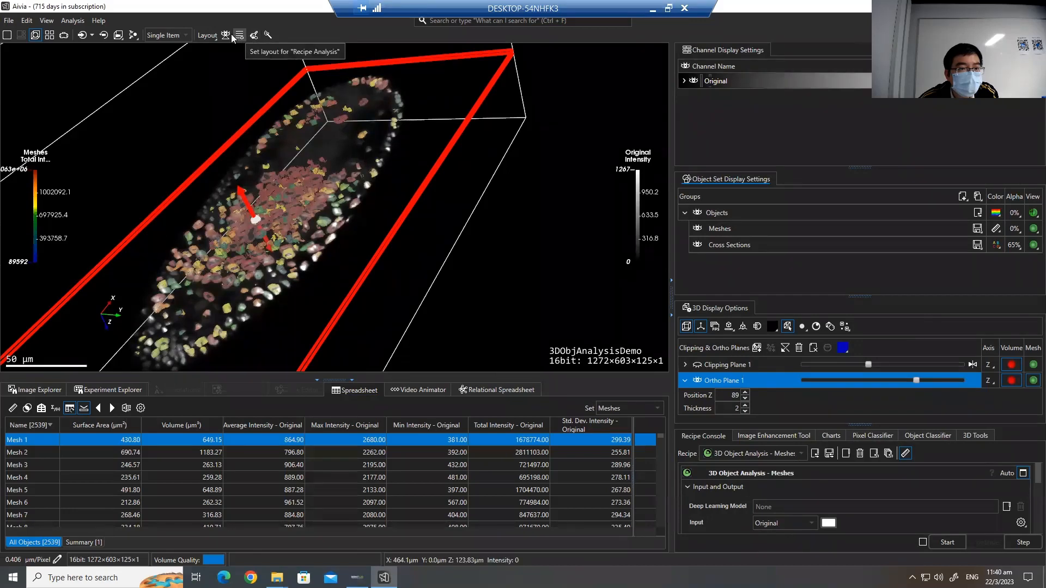
pyautogui.click(242, 37)
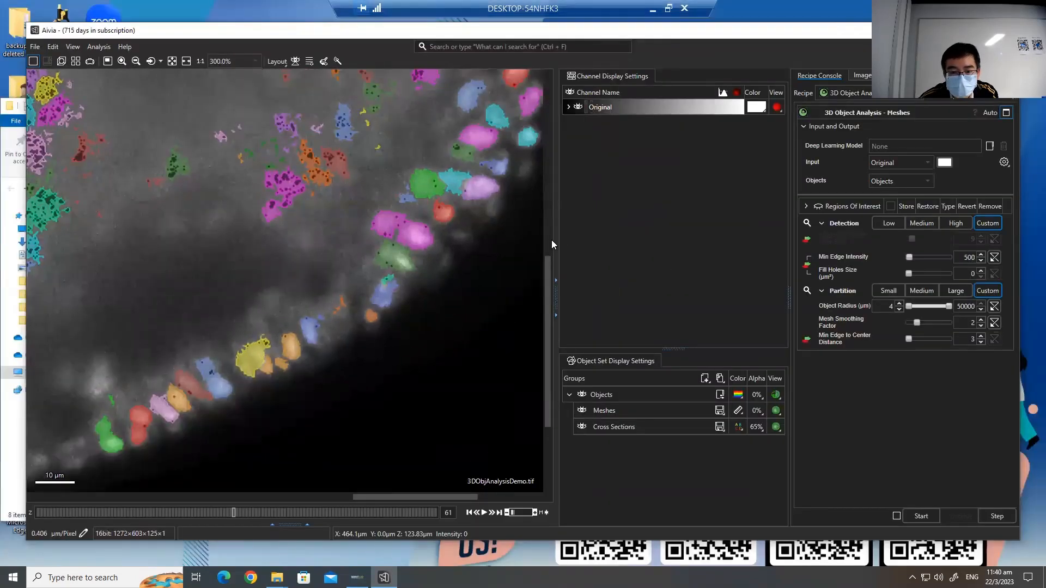
pyautogui.moveTo(551, 244); pyautogui.dragTo(605, 271)
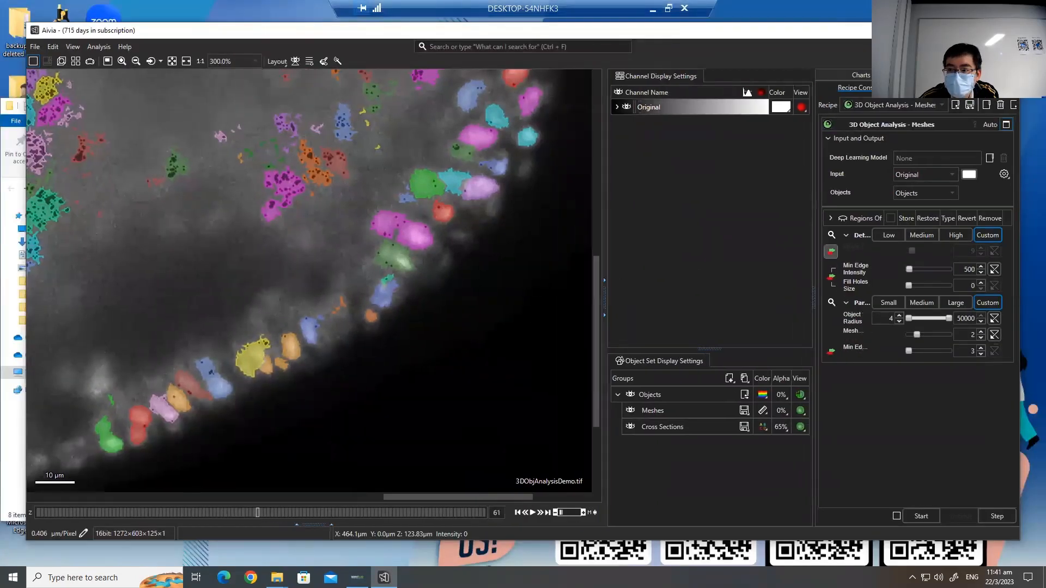
pyautogui.click(982, 30)
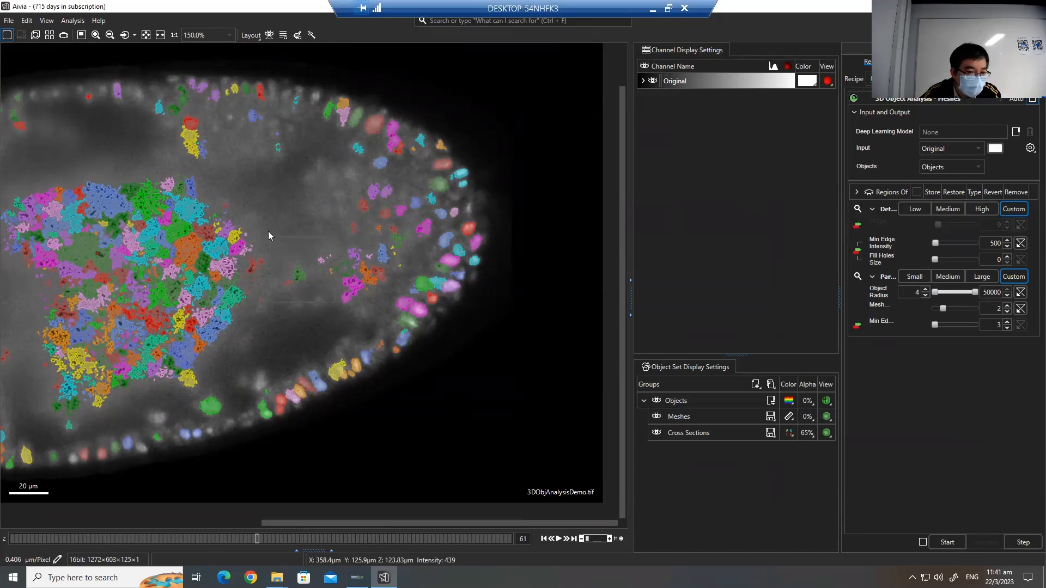
# - Open 3DObjTrackDemo.aivia.tif from the image explorer and switch it to the 3D view
pyautogui.moveTo(268, 231); pyautogui.dragTo(330, 326)
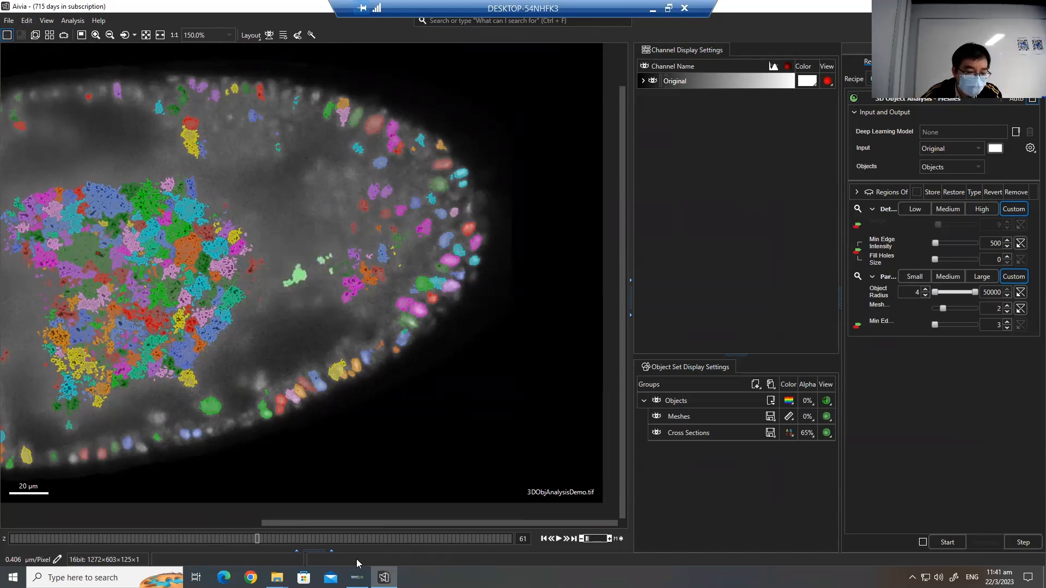
pyautogui.click(330, 551)
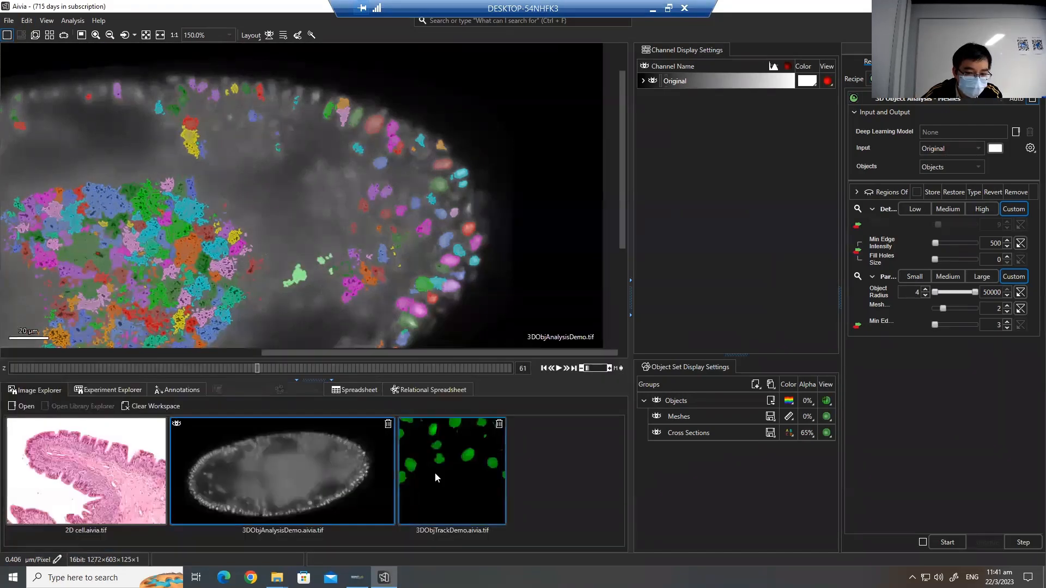
pyautogui.doubleClick(435, 477)
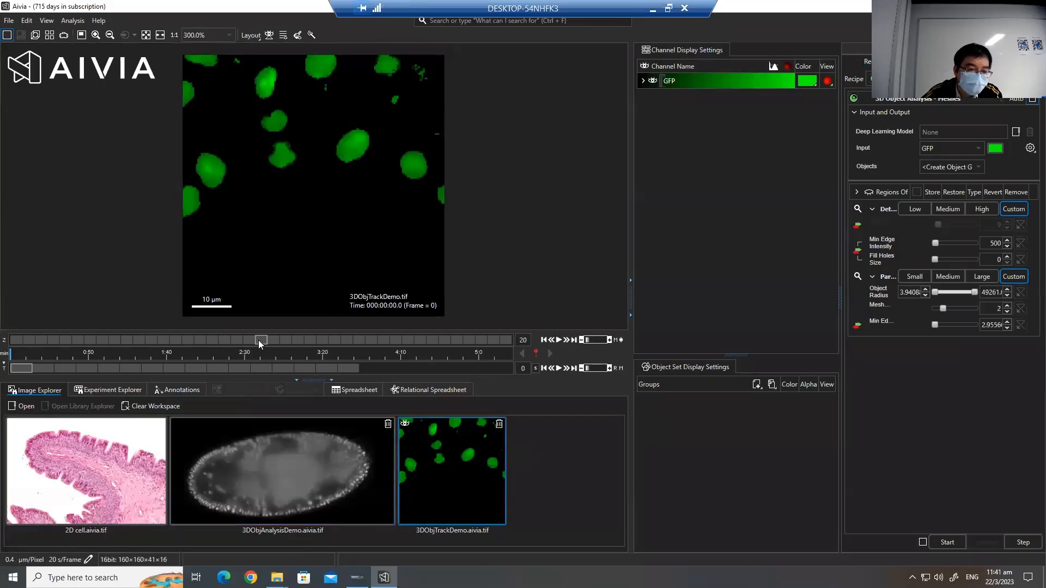
pyautogui.moveTo(258, 340); pyautogui.dragTo(225, 340)
pyautogui.click(35, 35)
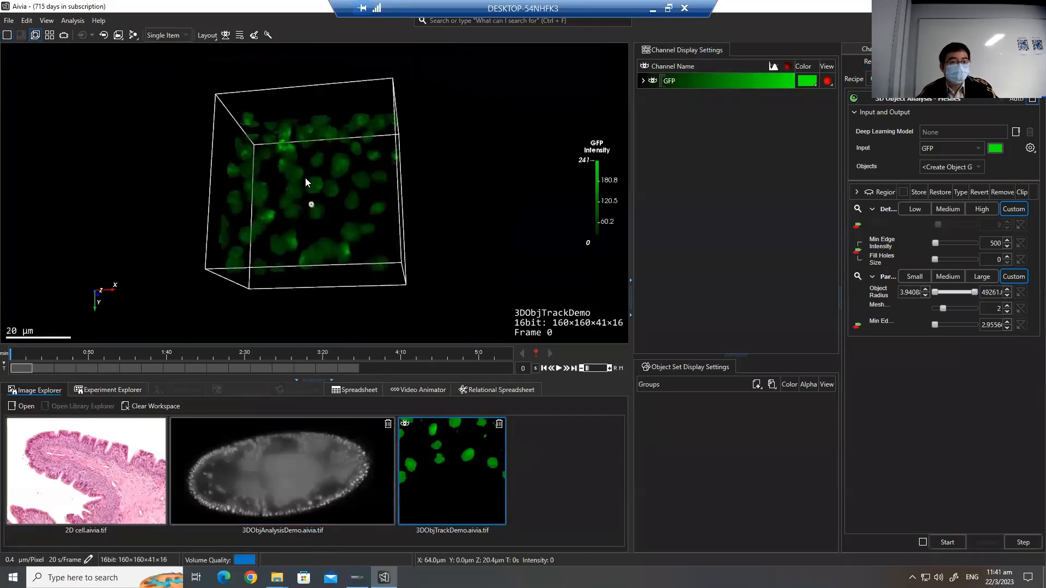
# - Rotate the GFP volume and step through its time points up to frame 15 to examine the moving cells
pyautogui.moveTo(305, 180); pyautogui.dragTo(320, 307)
pyautogui.scroll(5, 343, 206)
pyautogui.scroll(-3, 408, 203)
pyautogui.scroll(-2, 317, 311)
pyautogui.moveTo(27, 367); pyautogui.dragTo(338, 364)
pyautogui.moveTo(384, 211); pyautogui.dragTo(436, 244)
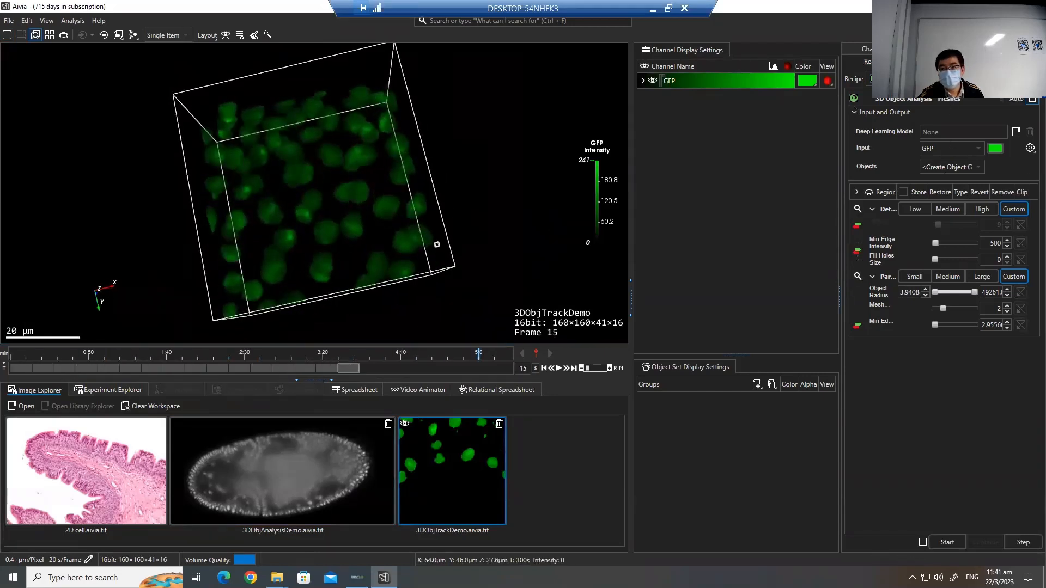
# - Load the 3D Object Tracking recipe in place of 3D Object Analysis - Meshes
pyautogui.click(926, 80)
pyautogui.click(926, 82)
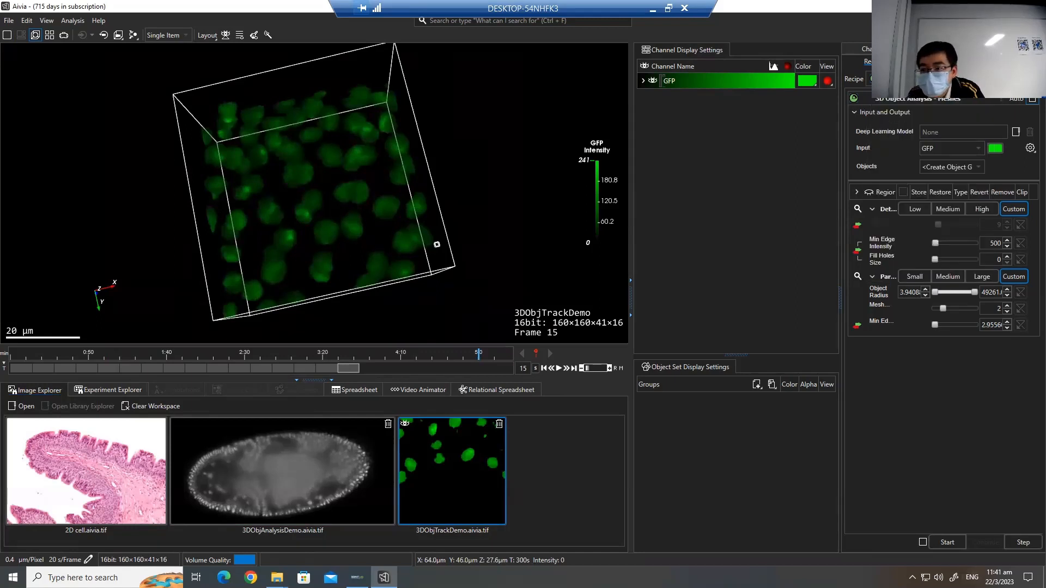
pyautogui.click(959, 80)
pyautogui.scroll(2, 972, 158)
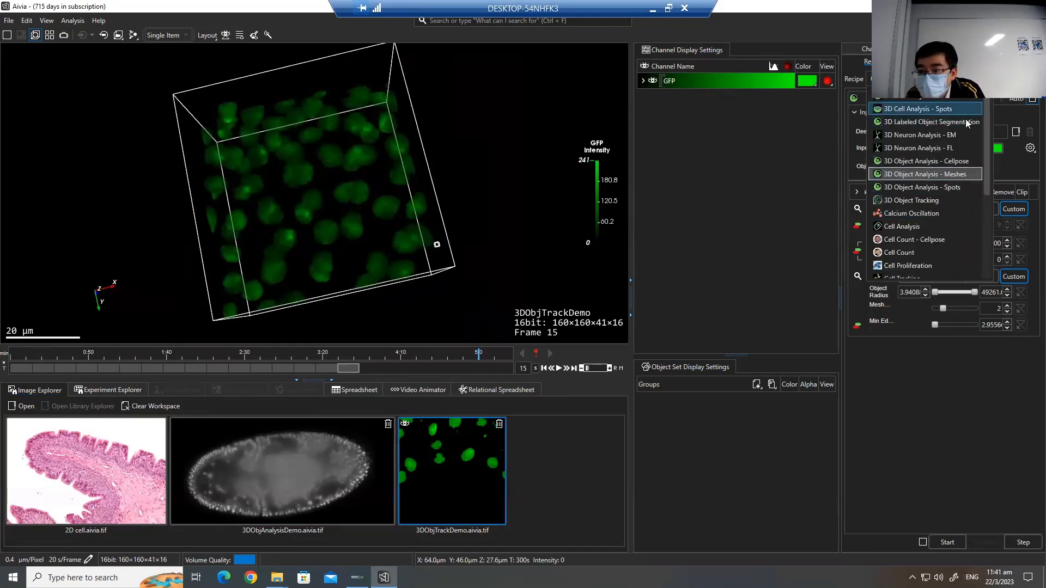
pyautogui.scroll(-1, 938, 173)
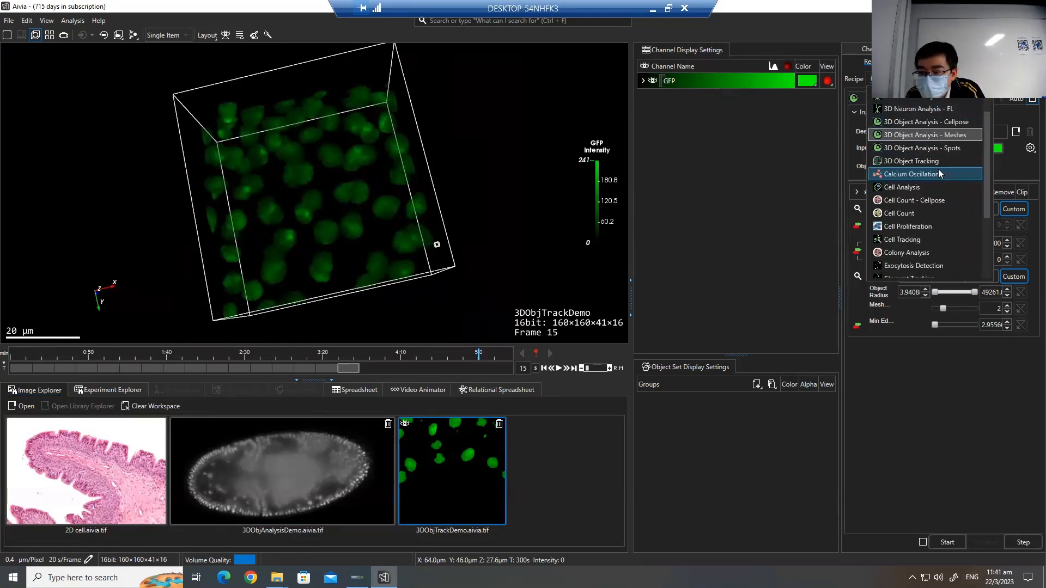
pyautogui.scroll(-1, 944, 178)
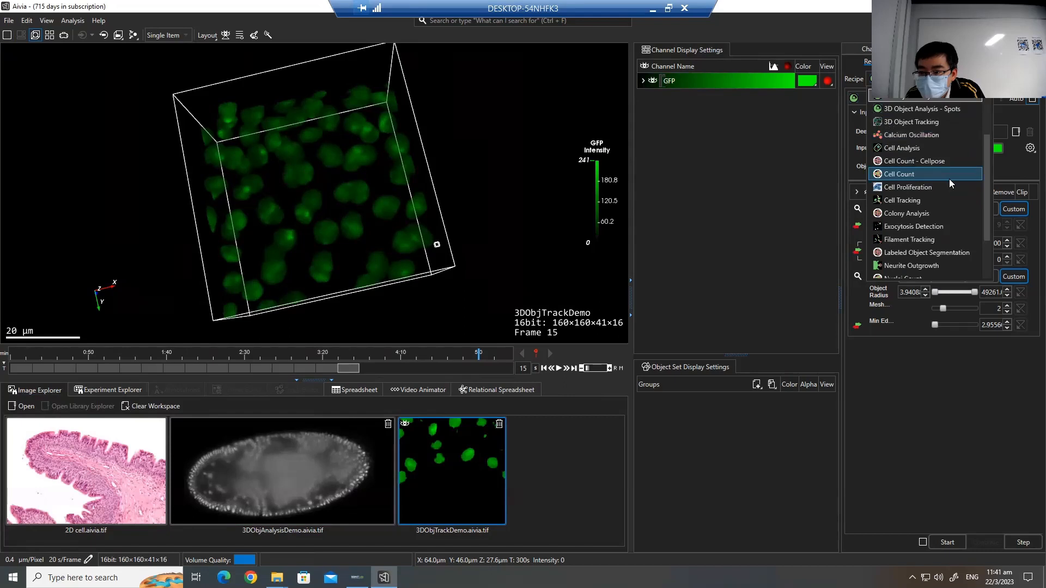
pyautogui.click(920, 123)
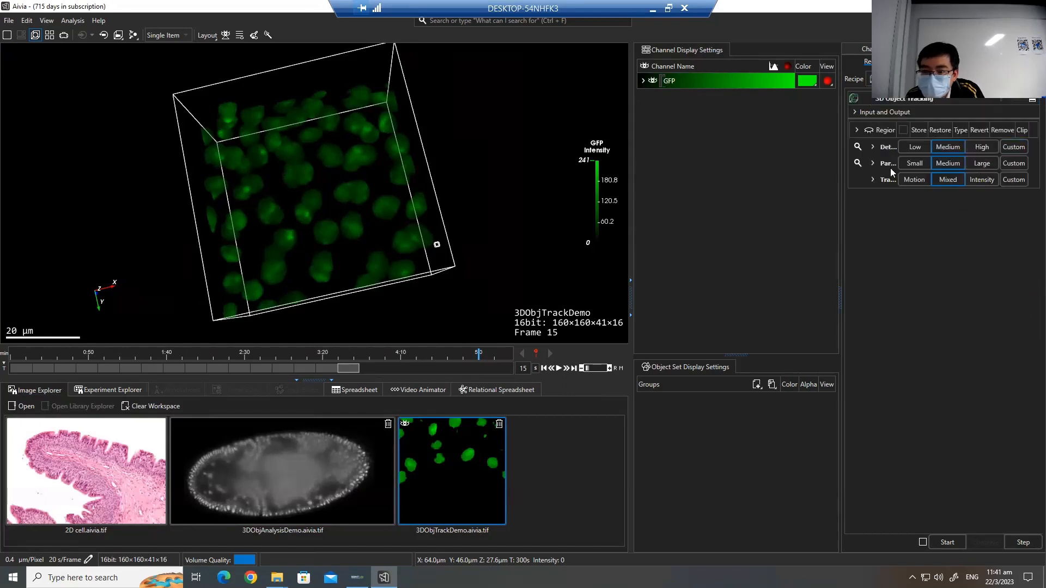
# - Expand the recipe's Detection, Partition and Tracking parameters and widen the recipe console so their full names can be read
pyautogui.click(872, 147)
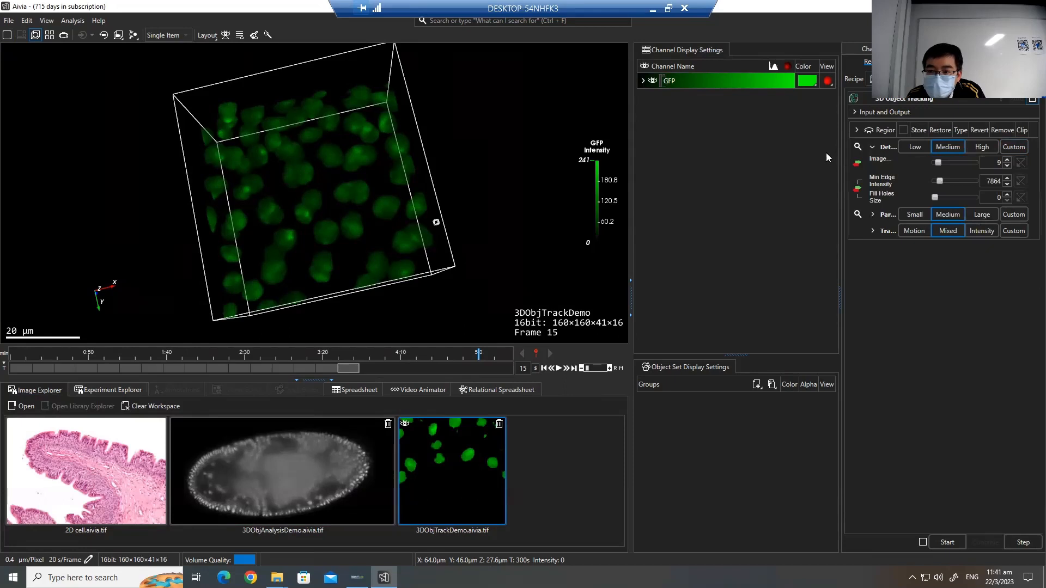
pyautogui.moveTo(785, 147); pyautogui.dragTo(774, 147)
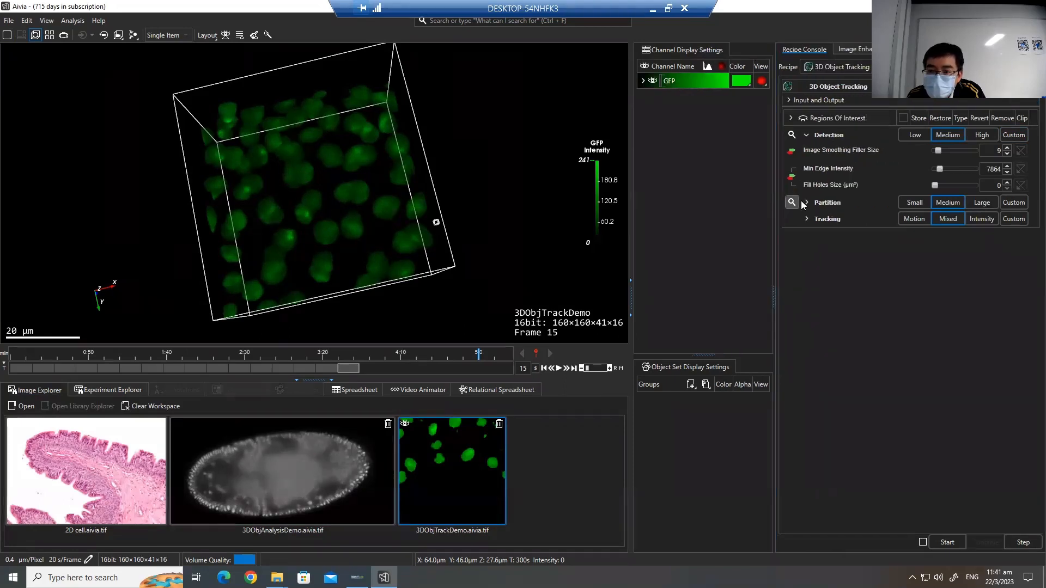
pyautogui.click(806, 203)
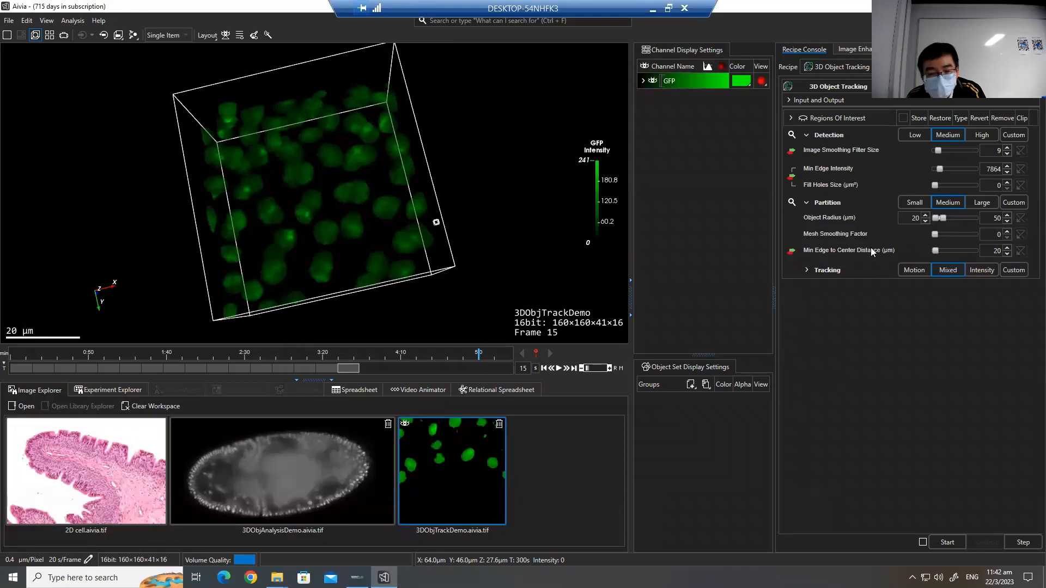
pyautogui.press('super+a')
pyautogui.moveTo(317, 211); pyautogui.dragTo(313, 207)
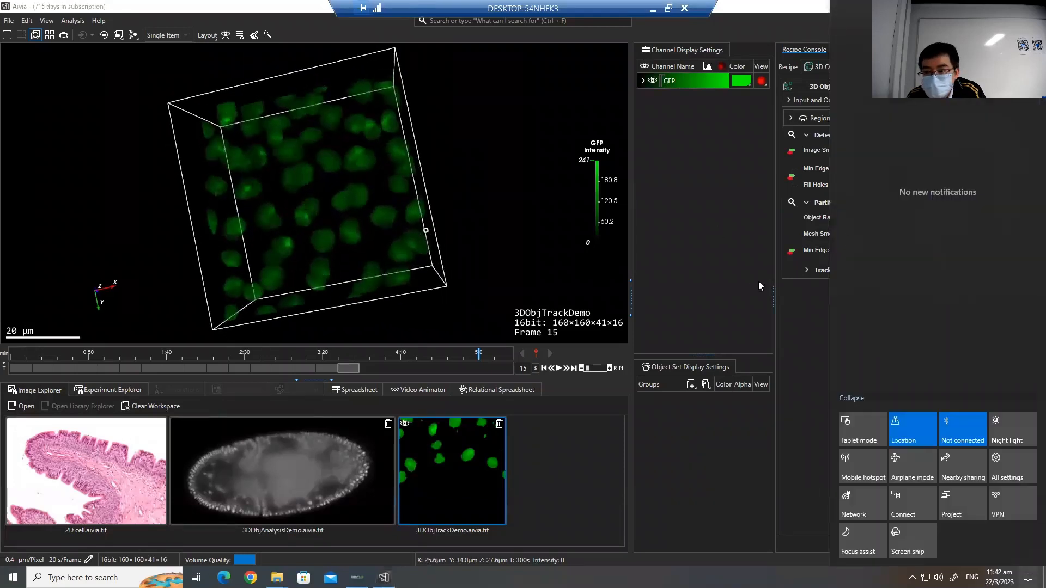
pyautogui.click(745, 281)
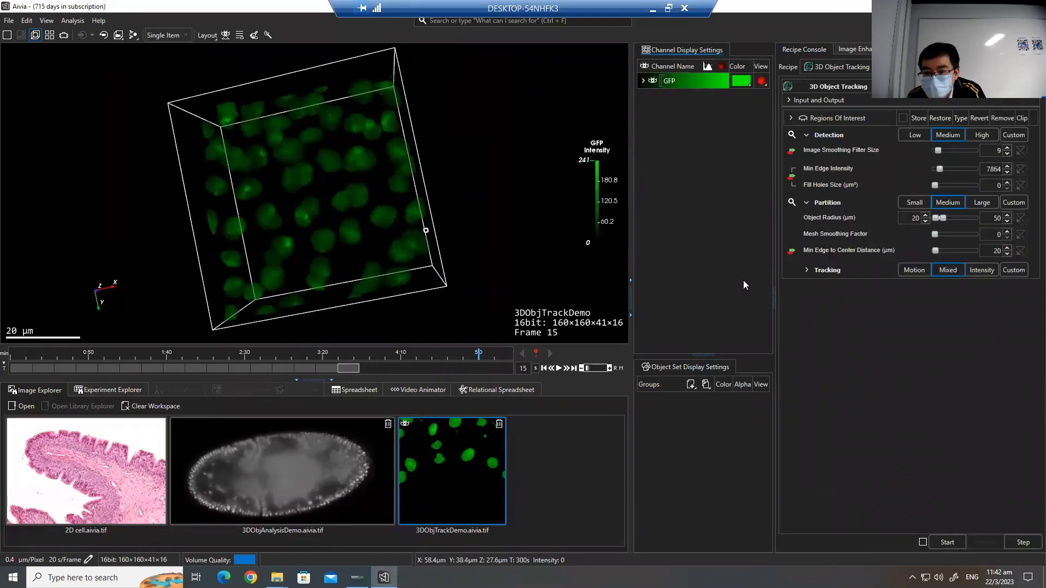
pyautogui.click(808, 270)
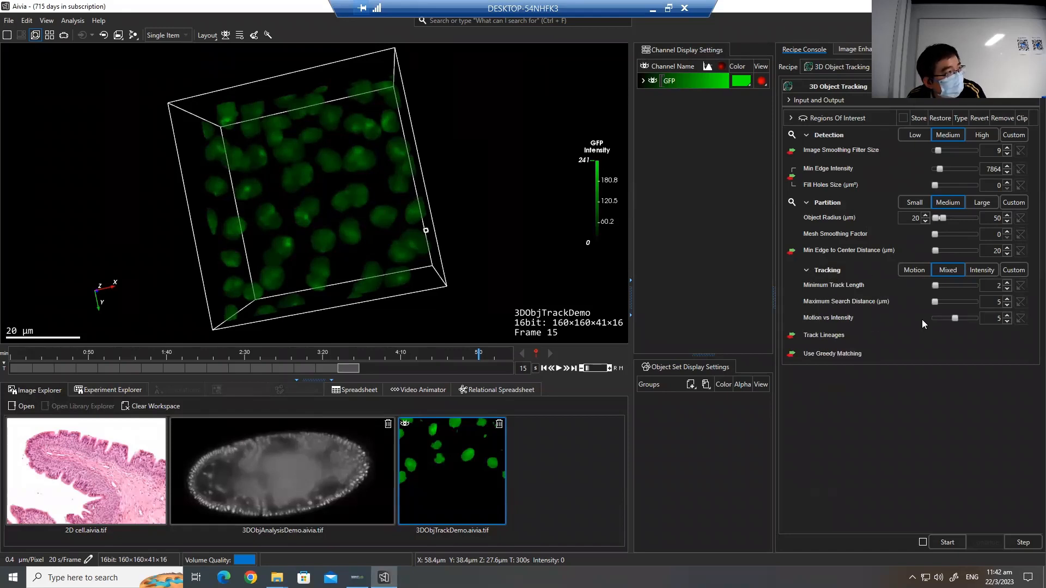
# - Choose GFP as the tracking recipe's input image, and shrink the image view to widen the channel and object set settings
pyautogui.moveTo(350, 207); pyautogui.dragTo(414, 179)
pyautogui.scroll(3, 345, 134)
pyautogui.scroll(-3, 339, 186)
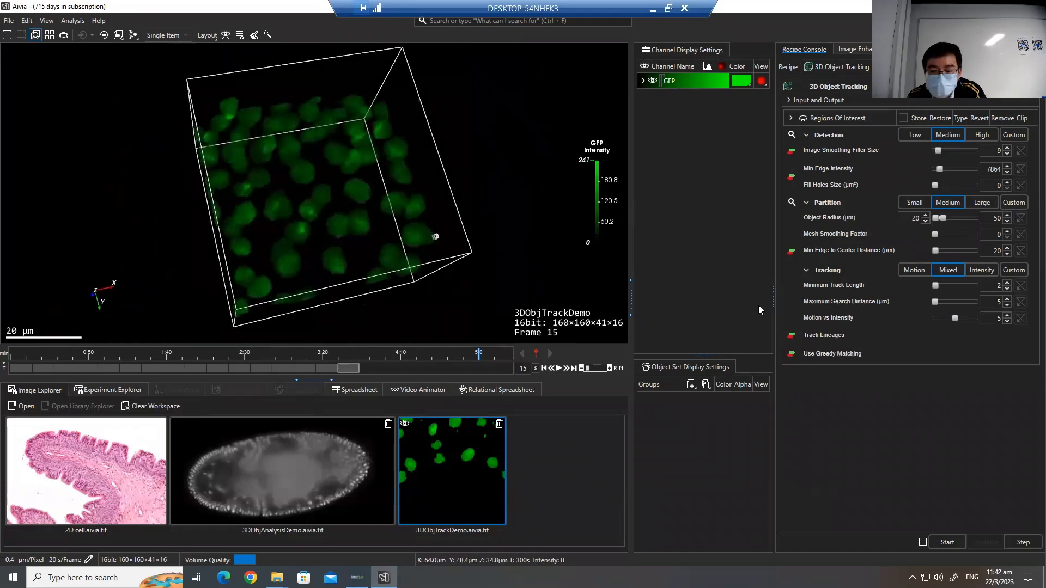
pyautogui.click(823, 101)
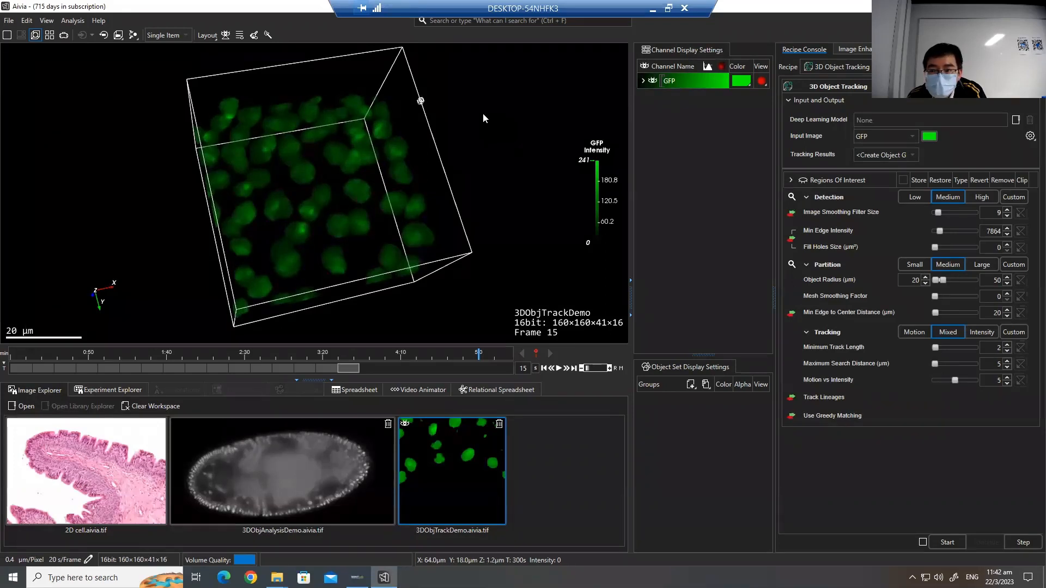
pyautogui.click(886, 137)
pyautogui.click(885, 139)
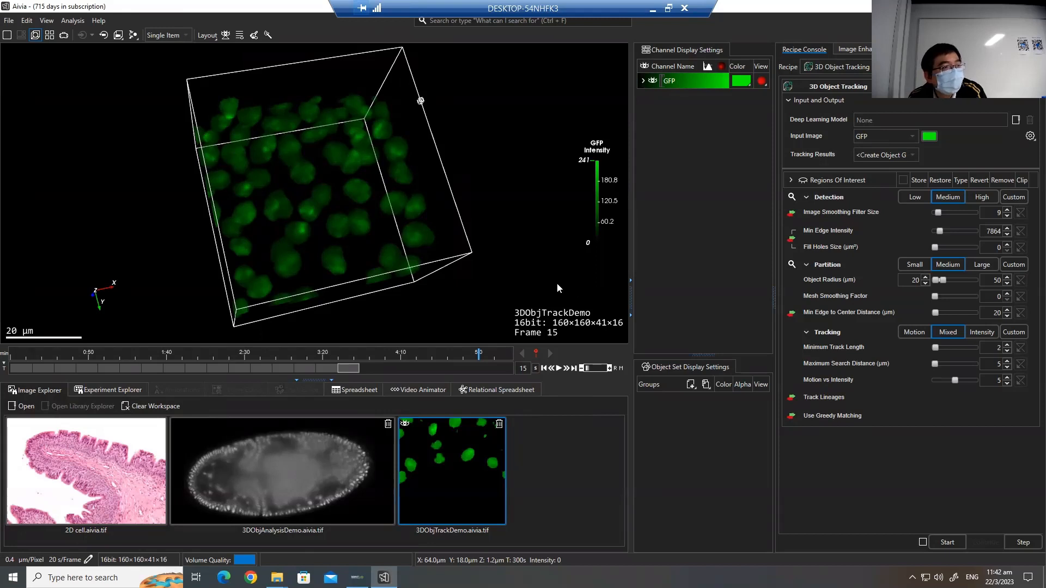
pyautogui.click(872, 135)
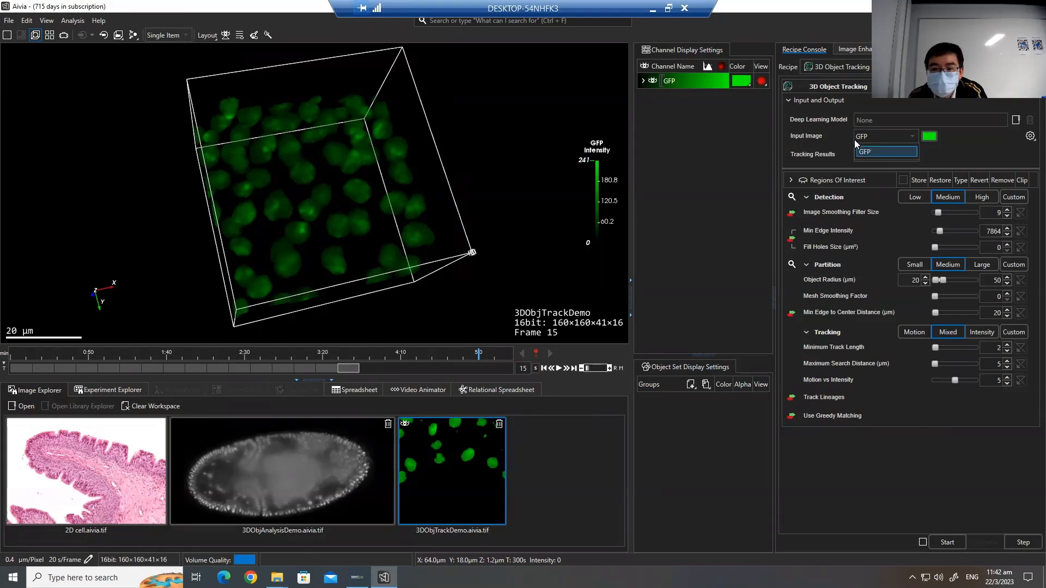
pyautogui.click(882, 152)
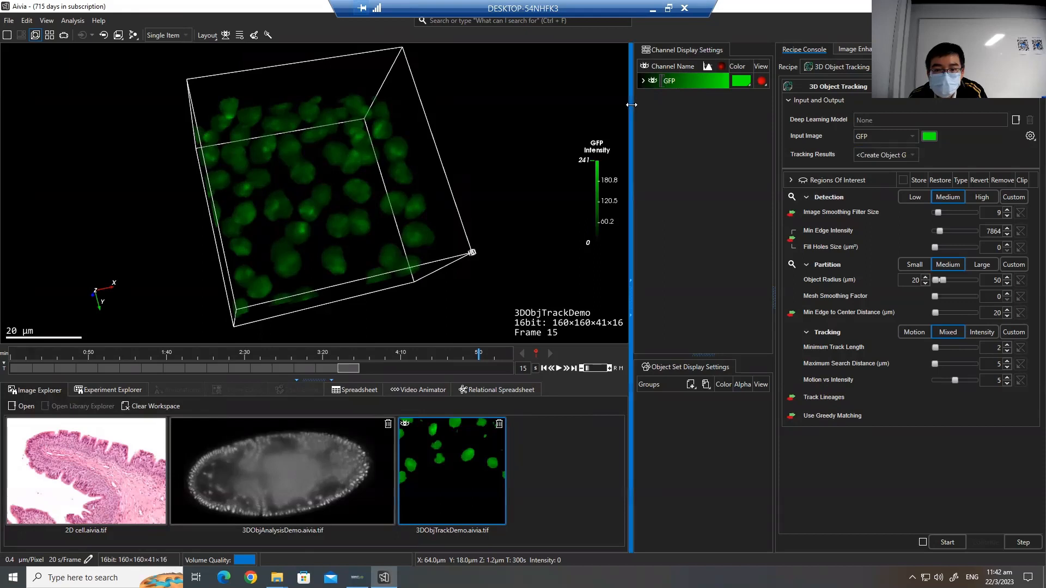
pyautogui.moveTo(630, 105); pyautogui.dragTo(562, 107)
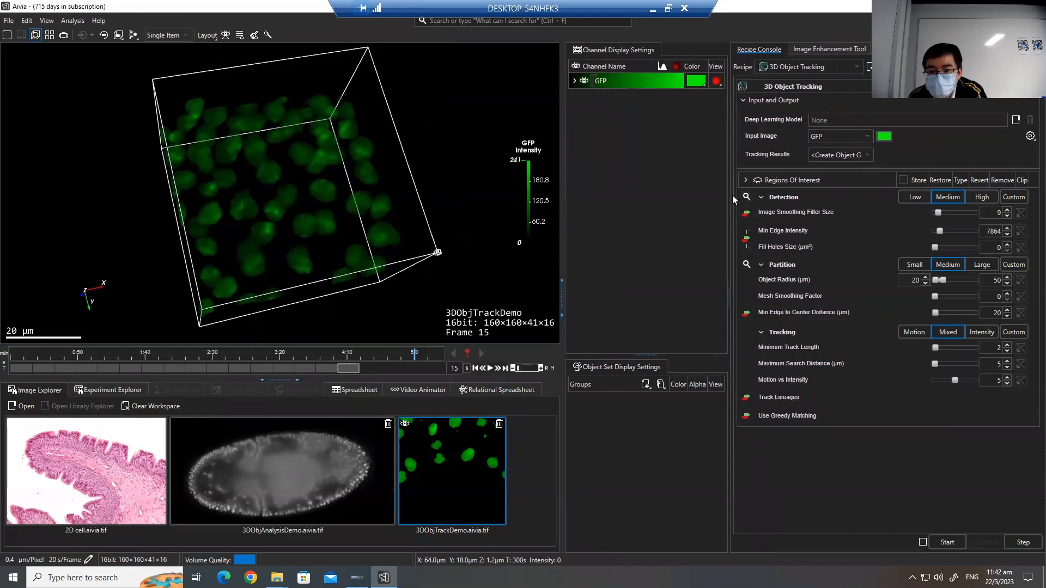
pyautogui.moveTo(728, 199); pyautogui.dragTo(767, 206)
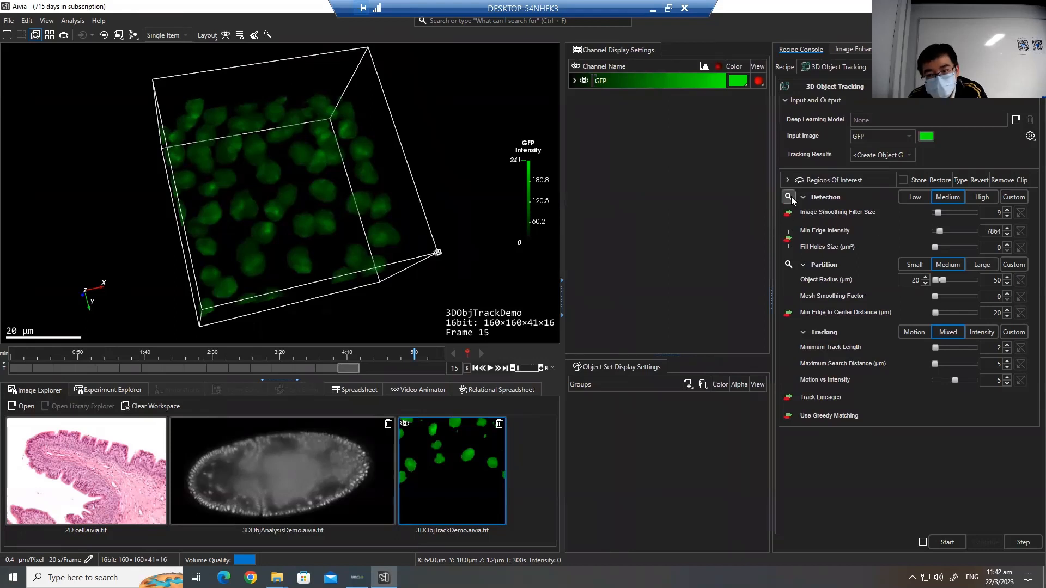
# - Preview the Detection stage on frame 15 and switch the image to the 2D slice view to check it
pyautogui.click(788, 196)
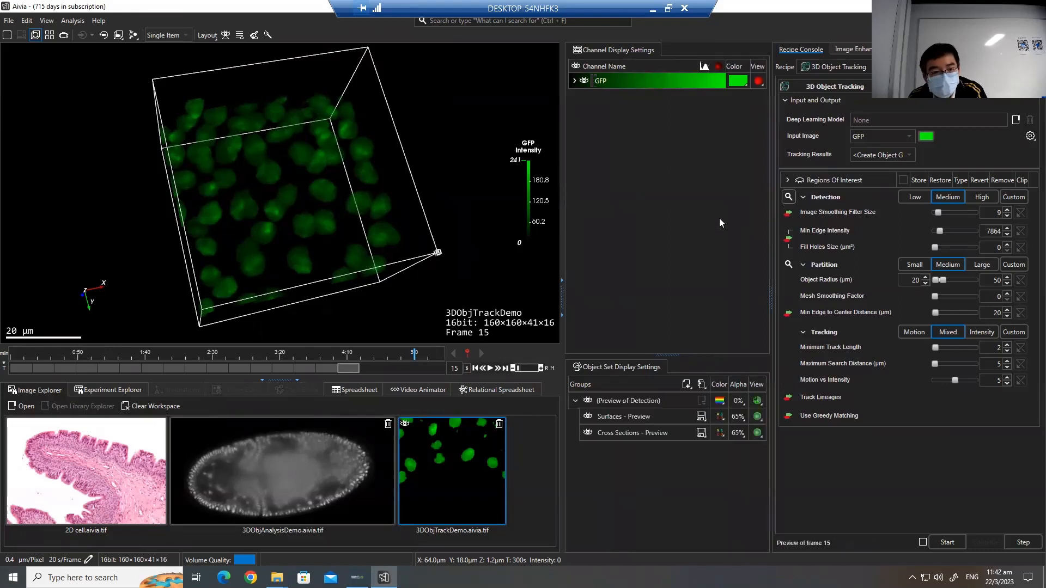
pyautogui.moveTo(289, 167); pyautogui.dragTo(273, 177)
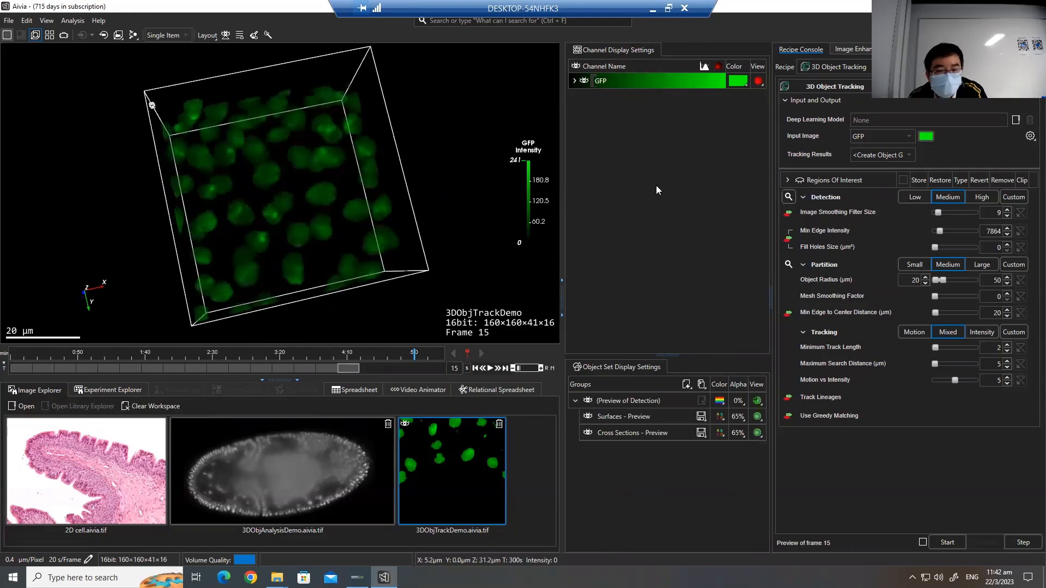
pyautogui.click(7, 34)
pyautogui.scroll(5, 420, 267)
pyautogui.scroll(-5, 293, 177)
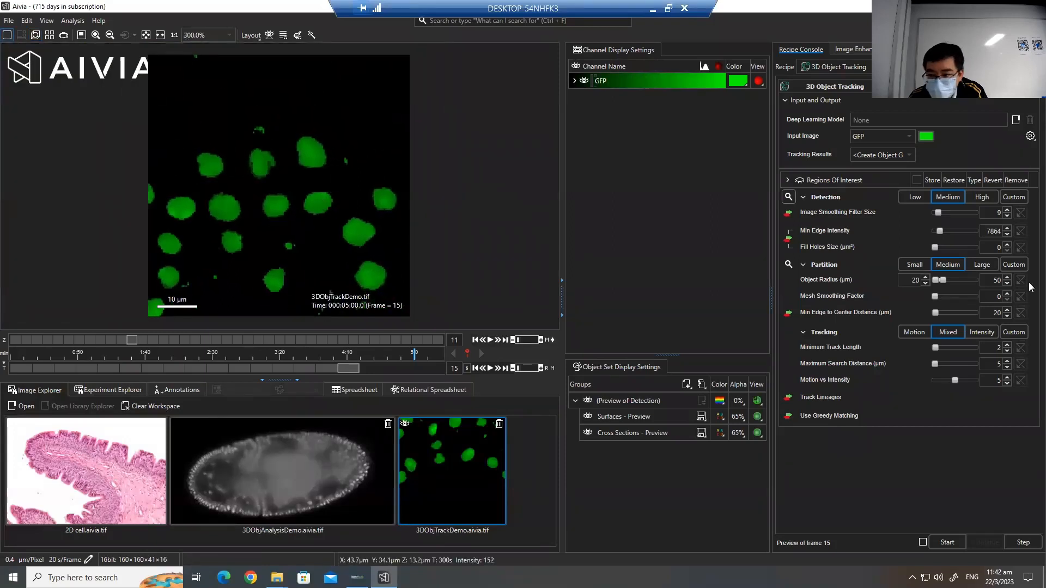
# - Set the detection's Min Edge Intensity to 100 and switch the image to the 3D view
pyautogui.doubleClick(992, 231)
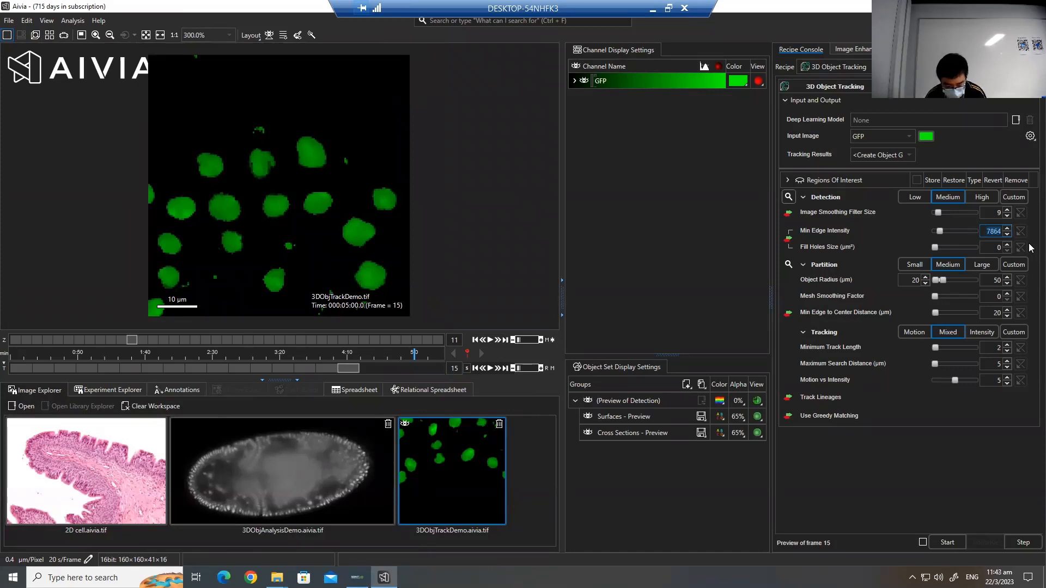
pyautogui.write('100')
pyautogui.press('Return')
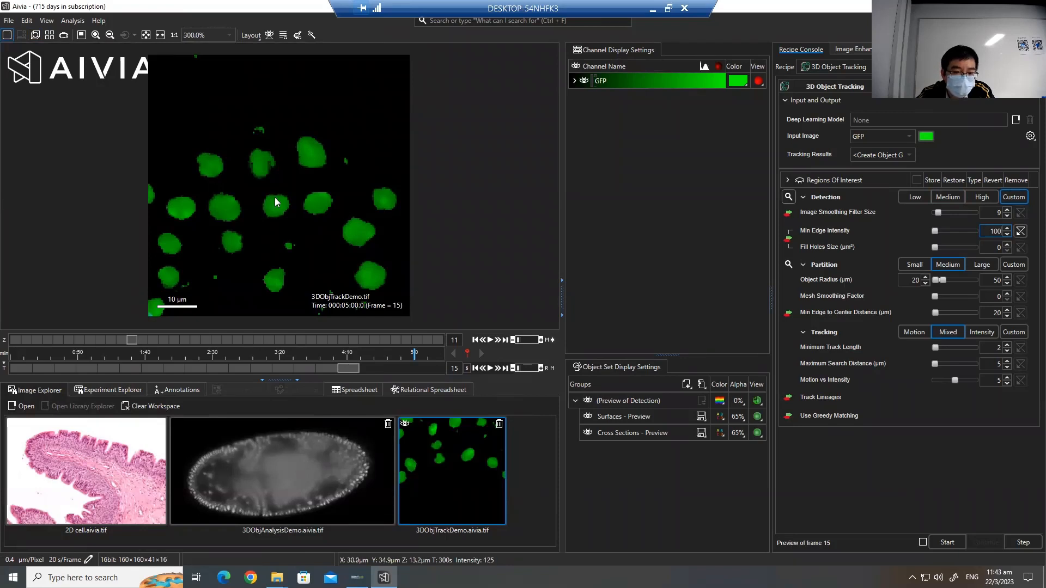
pyautogui.click(36, 35)
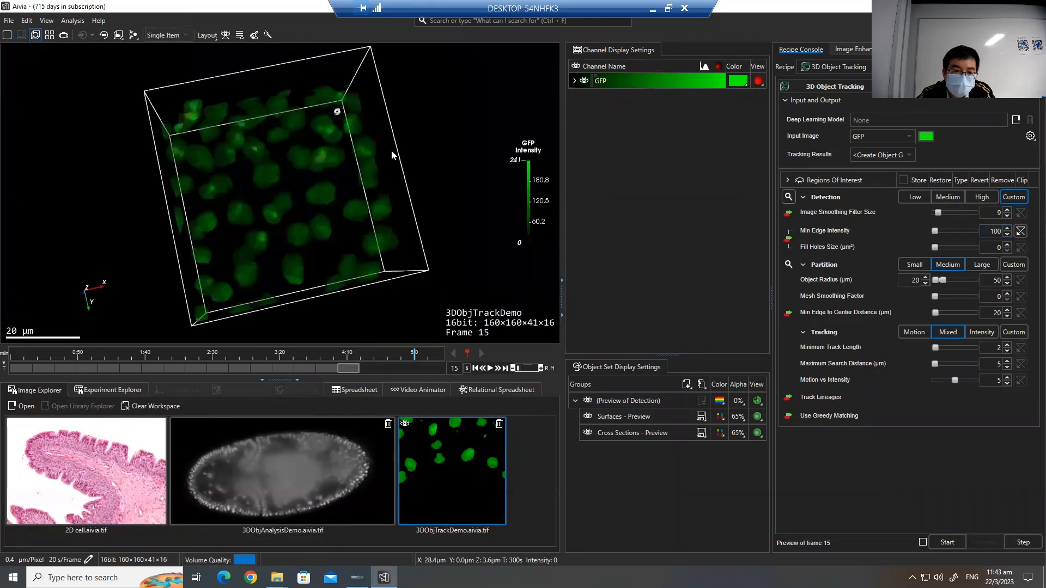
# - Disable the Image Smoothing Filter Size parameter for the object detection
pyautogui.click(787, 213)
pyautogui.click(816, 224)
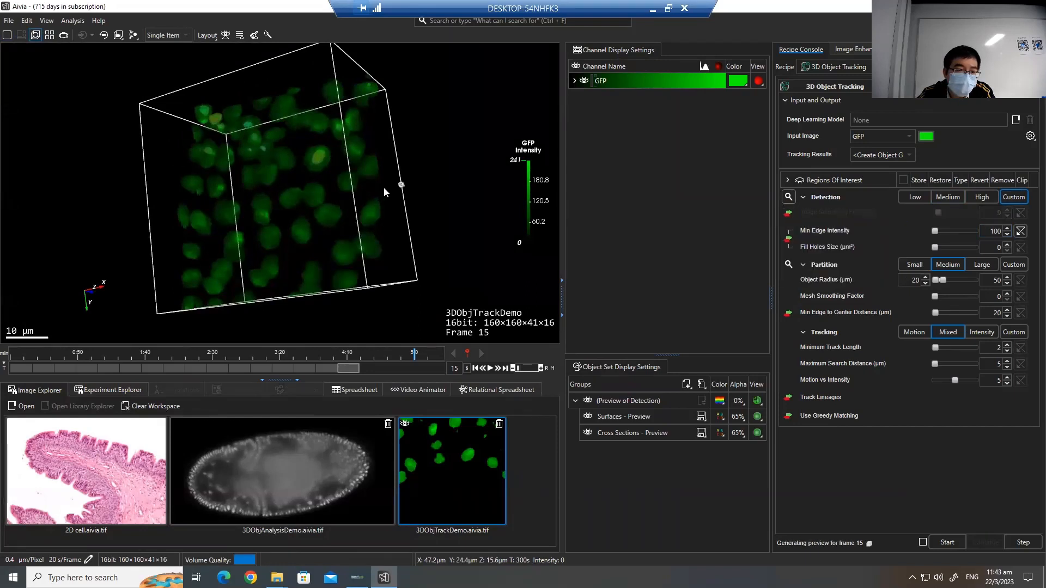
pyautogui.moveTo(384, 188); pyautogui.dragTo(332, 170)
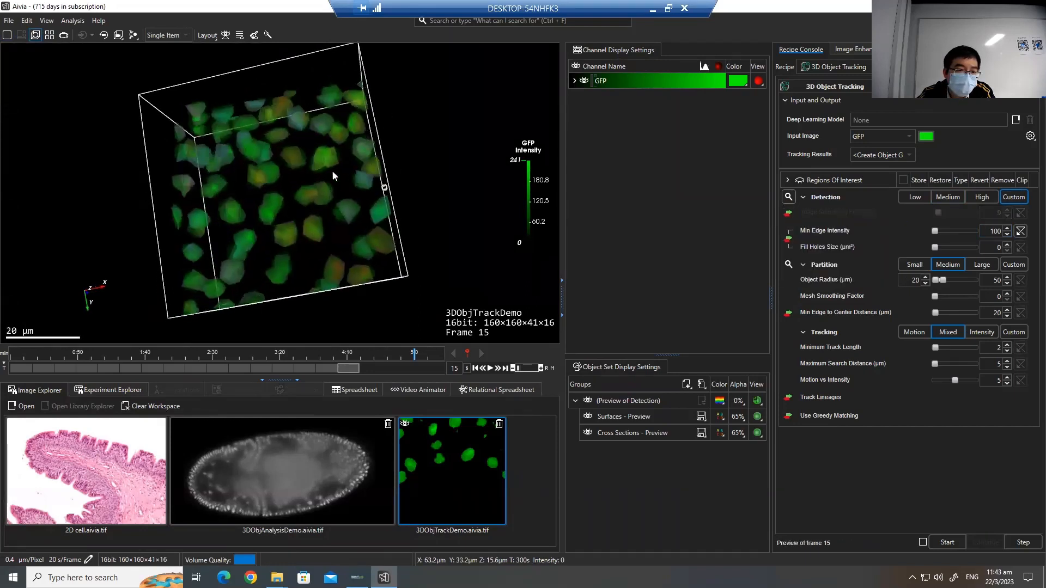
# - Hide the GFP channel and examine the previewed detection surfaces in 3D from close up and several angles
pyautogui.click(581, 82)
pyautogui.click(582, 81)
pyautogui.click(581, 82)
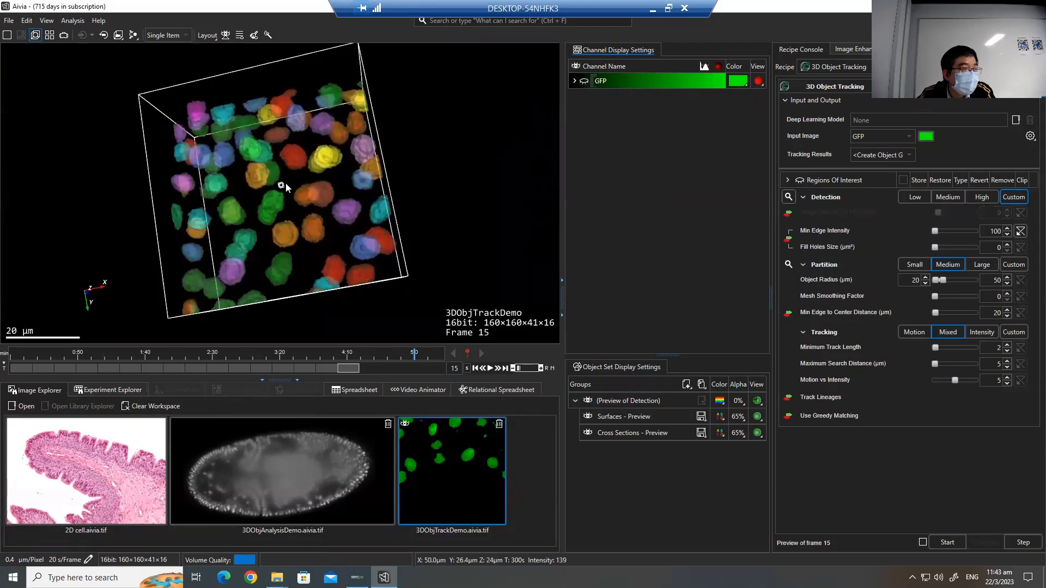
pyautogui.scroll(5, 316, 164)
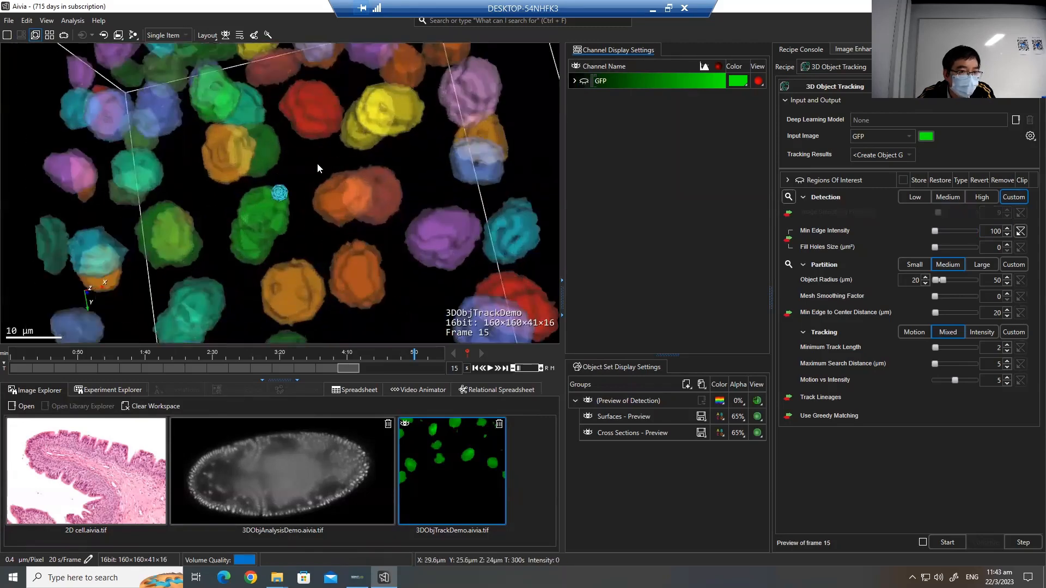
pyautogui.moveTo(317, 162)
pyautogui.mouseDown()
pyautogui.moveTo(274, 143)
pyautogui.moveTo(325, 169)
pyautogui.moveTo(322, 153)
pyautogui.mouseUp()
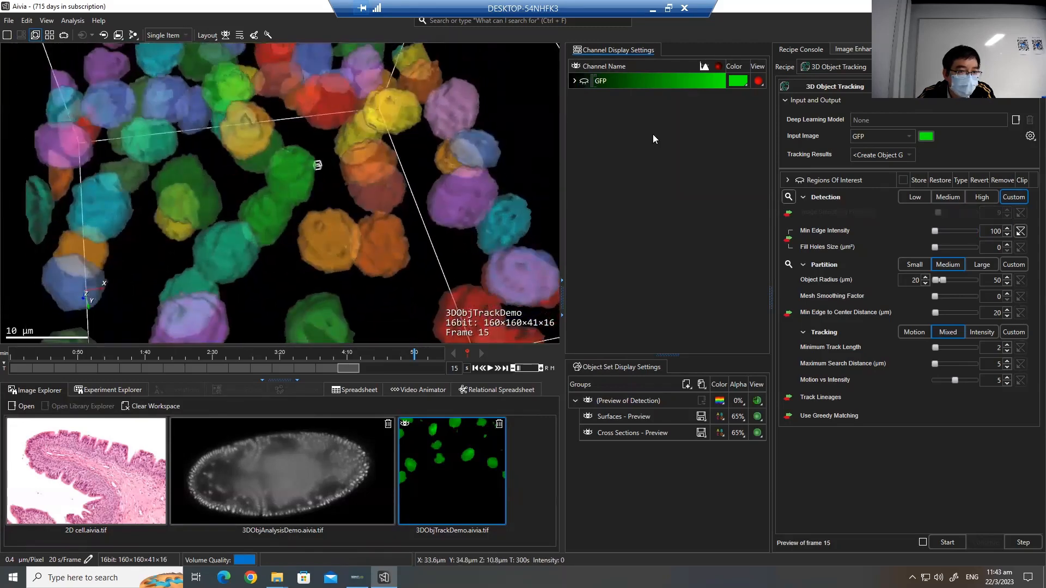
pyautogui.scroll(-4, 406, 215)
pyautogui.moveTo(406, 215); pyautogui.dragTo(355, 227)
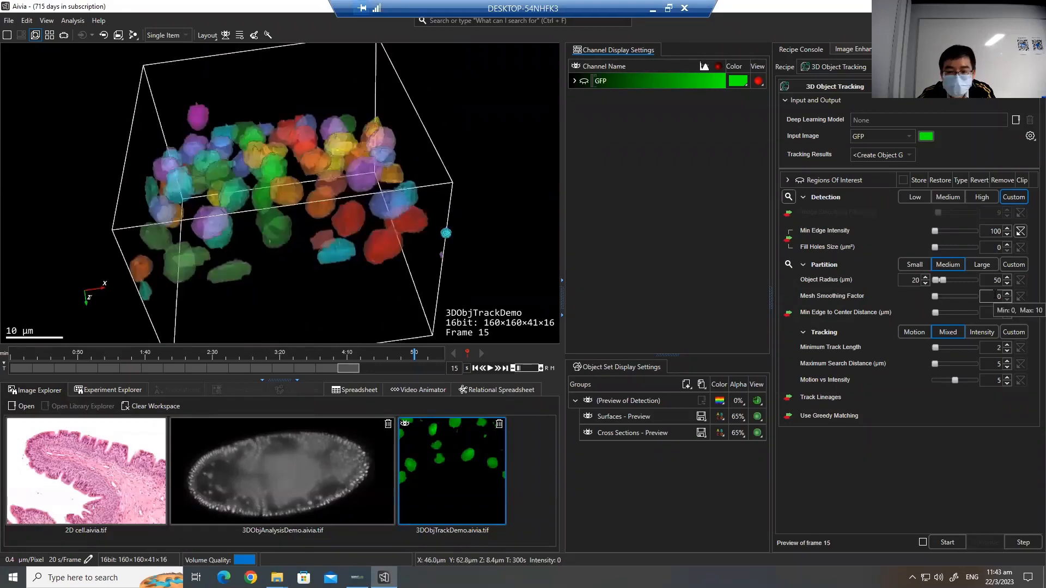
# - Preview the partition result and set its Object Radius range from 2 to 1000 µm
pyautogui.click(788, 265)
pyautogui.moveTo(473, 248); pyautogui.dragTo(473, 302)
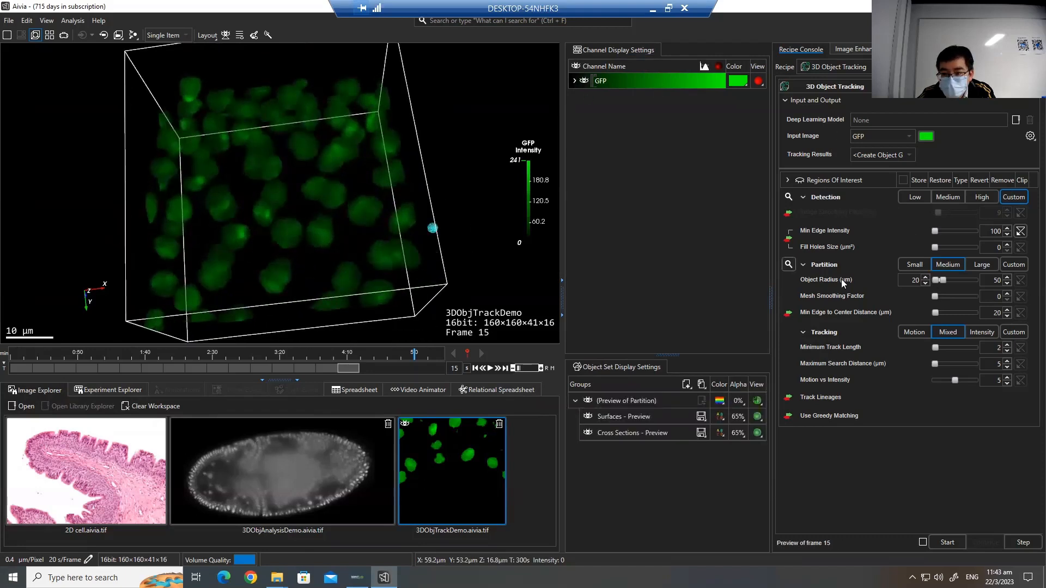
pyautogui.moveTo(941, 280); pyautogui.dragTo(992, 279)
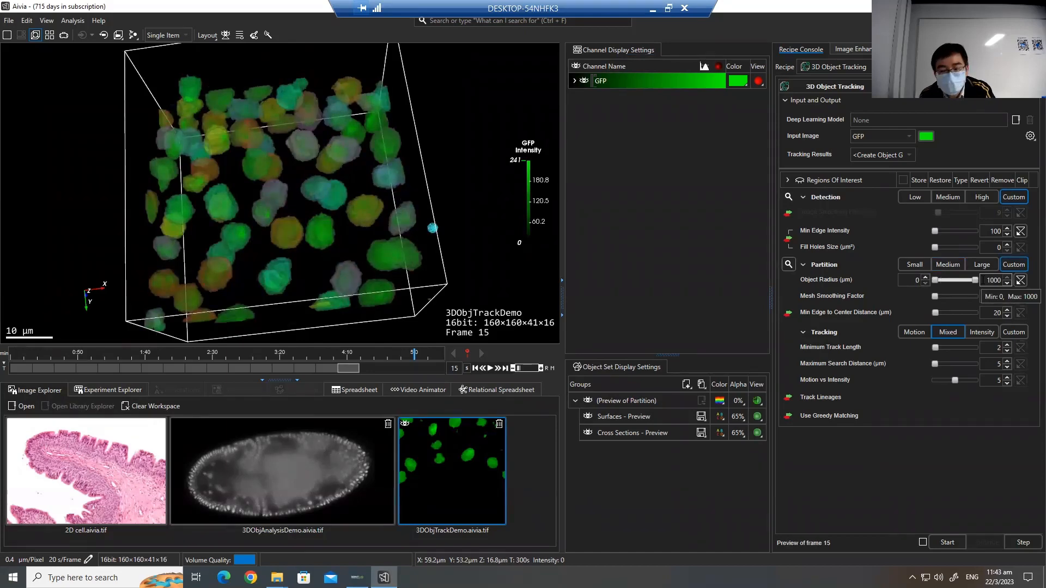
pyautogui.click(918, 280)
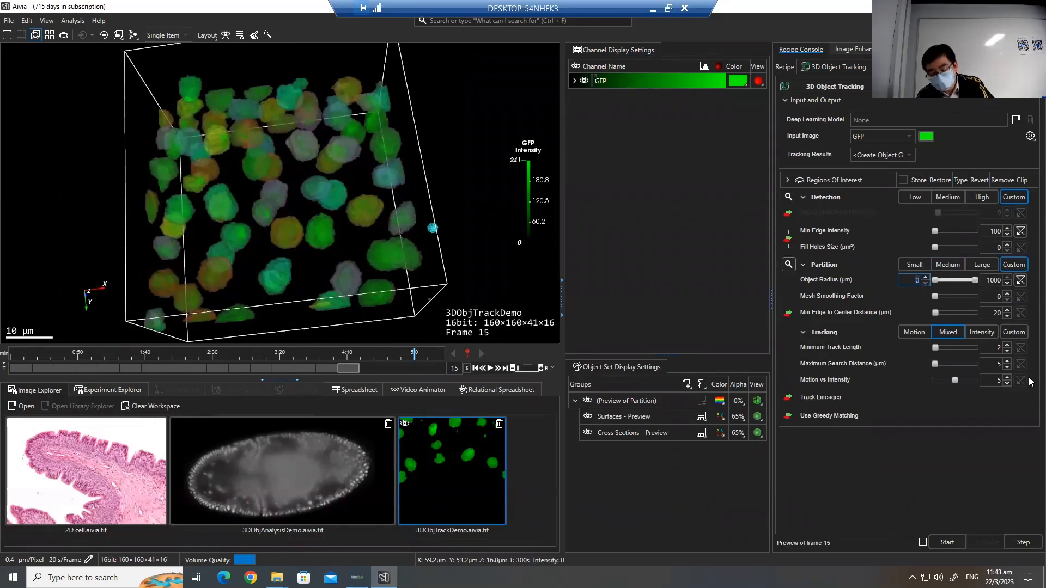
pyautogui.press('BackSpace')
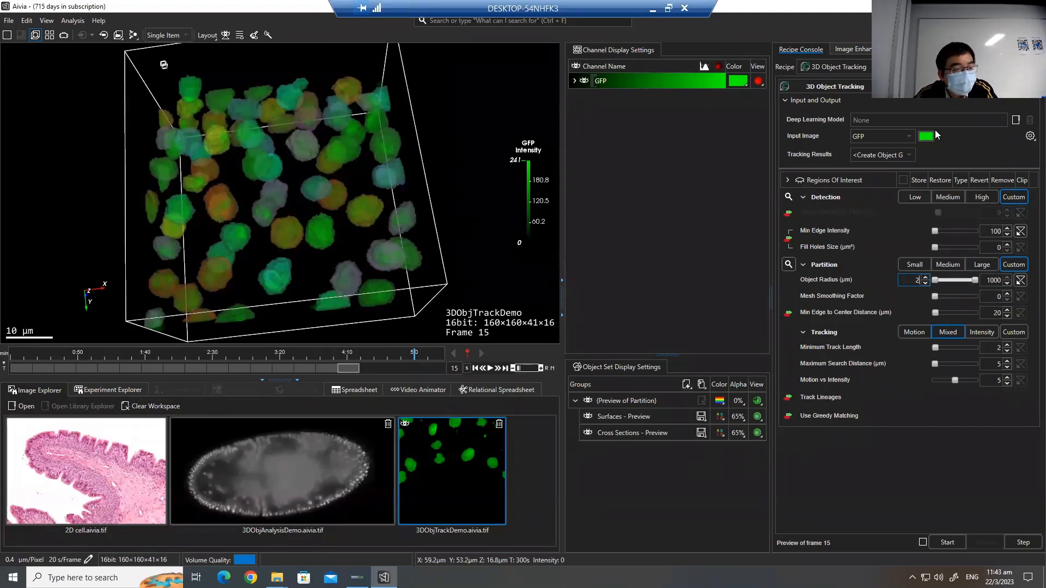
# - Set the Mesh Smoothing Factor to 2 and hide the GFP channel to inspect the partitioned surfaces
pyautogui.click(1006, 293)
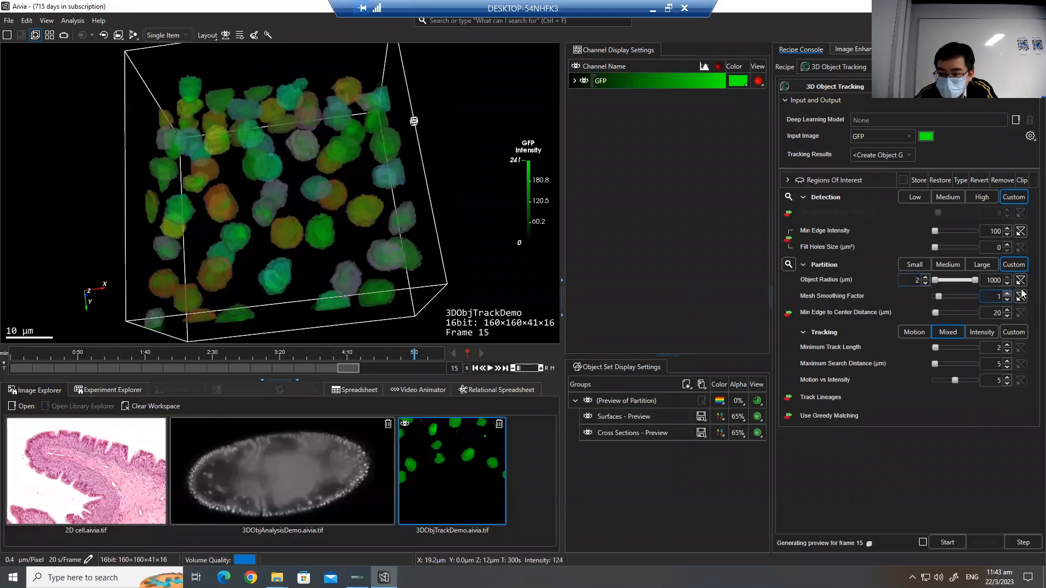
pyautogui.click(1006, 293)
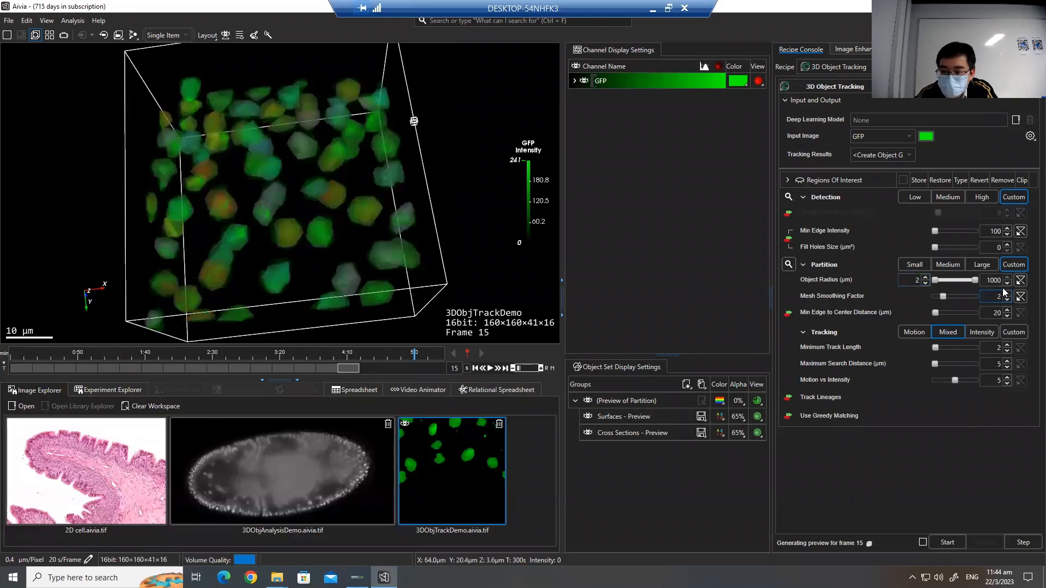
pyautogui.click(584, 81)
pyautogui.scroll(3, 312, 149)
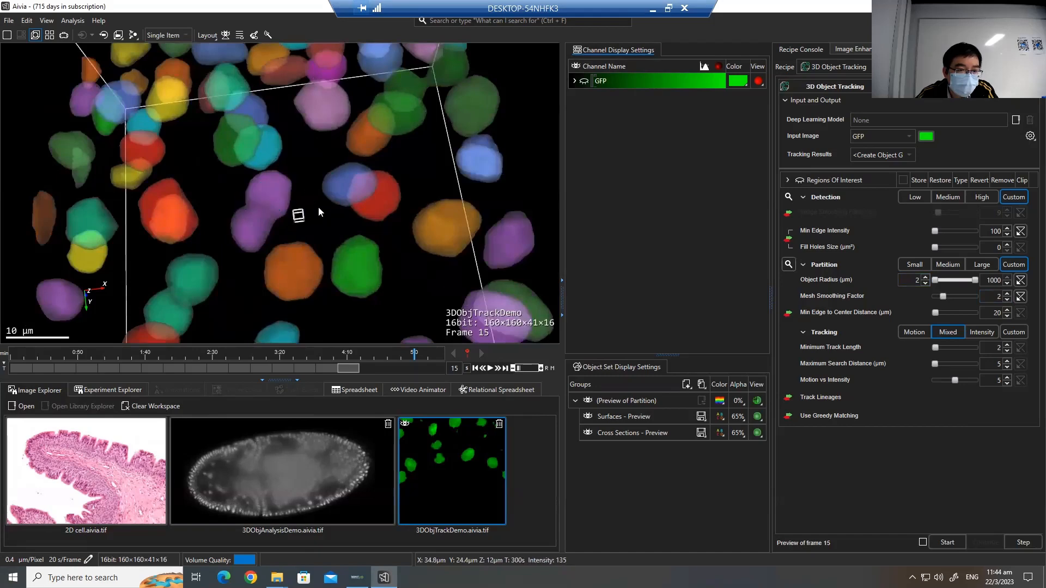
# - Reset the Mesh Smoothing Factor to 0 and compare the unsmoothed partition surfaces in 3D
pyautogui.click(1007, 301)
pyautogui.click(1007, 300)
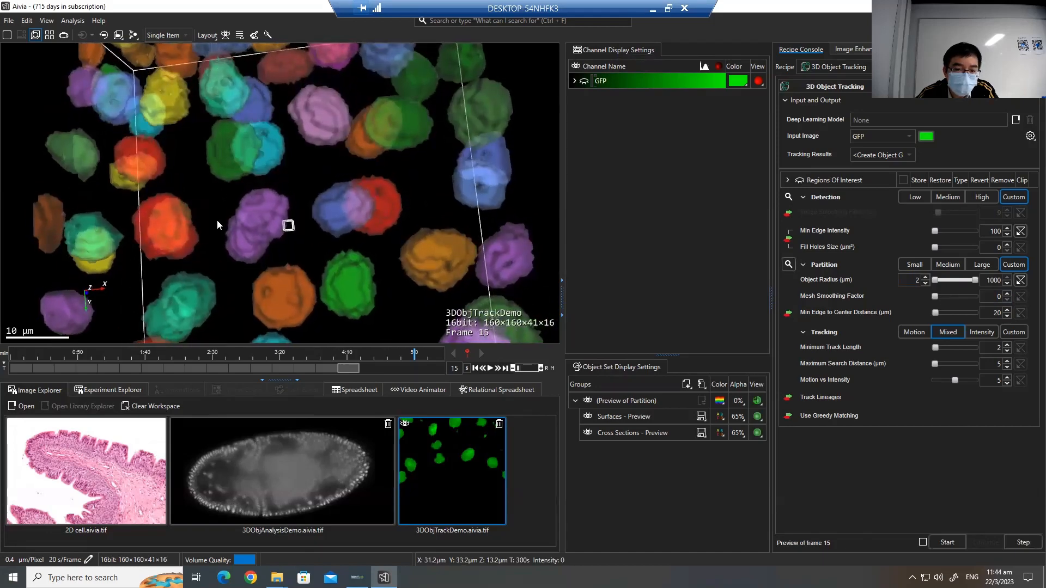
pyautogui.scroll(-4, 255, 207)
pyautogui.moveTo(308, 196)
pyautogui.mouseDown()
pyautogui.moveTo(304, 124)
pyautogui.moveTo(295, 203)
pyautogui.mouseUp()
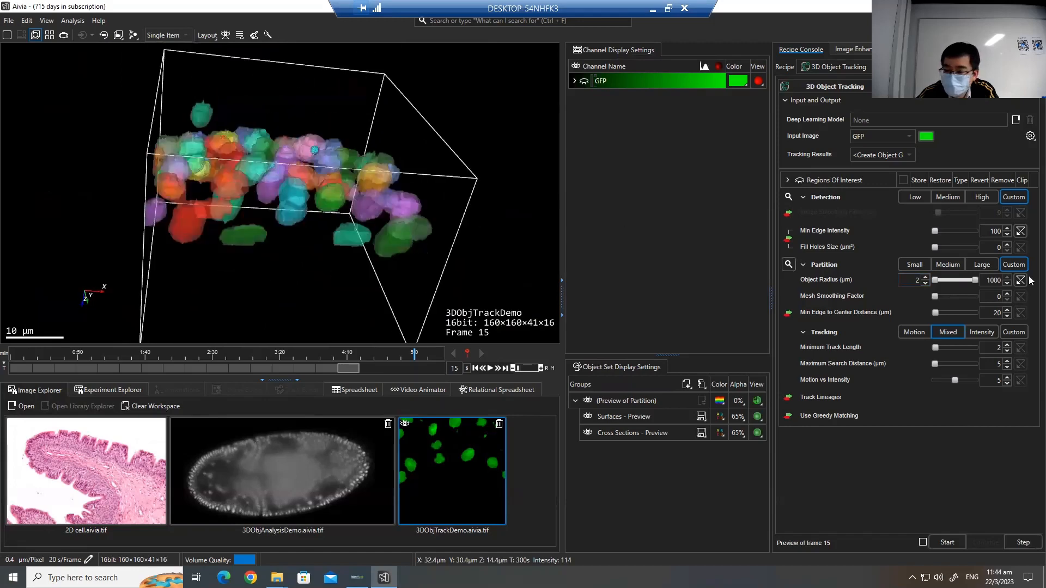
# - Set the Mesh Smoothing Factor to 3 and inspect the smoothed cell surfaces up close
pyautogui.click(1007, 294)
pyautogui.click(1007, 294)
pyautogui.click(1007, 294)
pyautogui.moveTo(463, 236); pyautogui.dragTo(412, 212)
pyautogui.scroll(6, 307, 189)
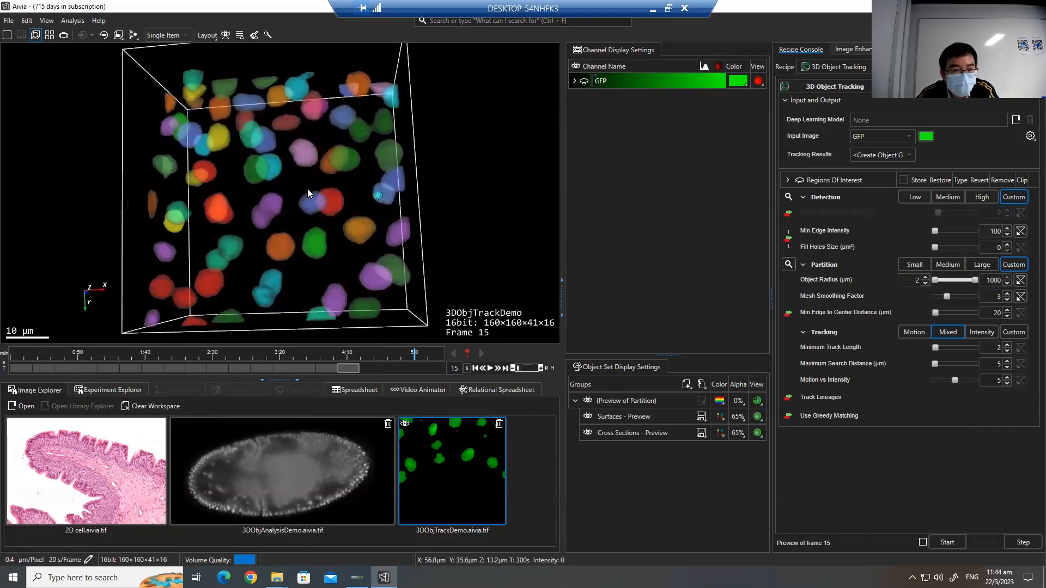
pyautogui.moveTo(324, 177); pyautogui.dragTo(270, 203)
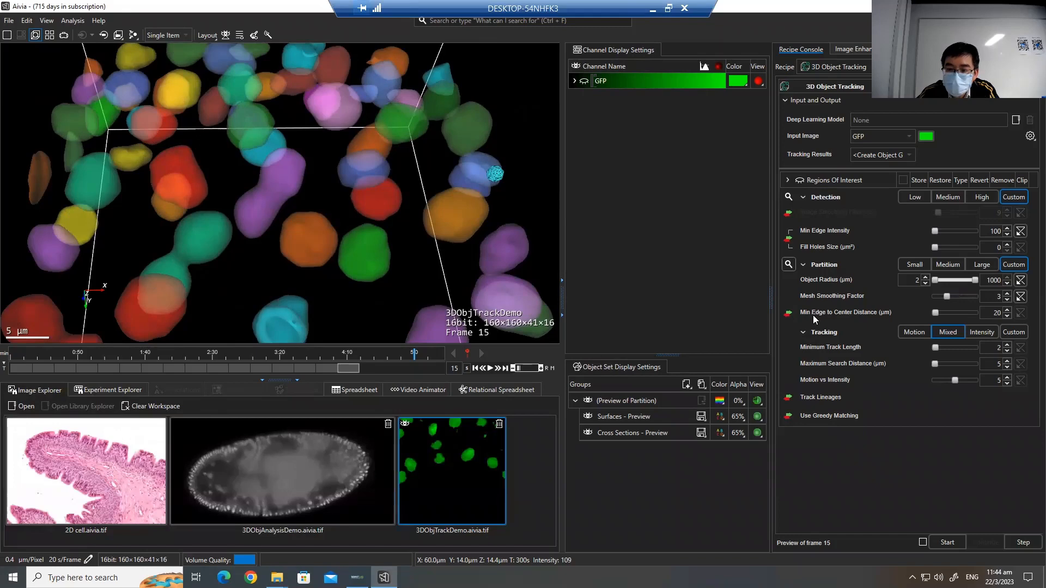
# - Switch to the 2D view at Z slice 19, show the GFP channel and examine the cell outlines' size
pyautogui.click(7, 35)
pyautogui.click(257, 339)
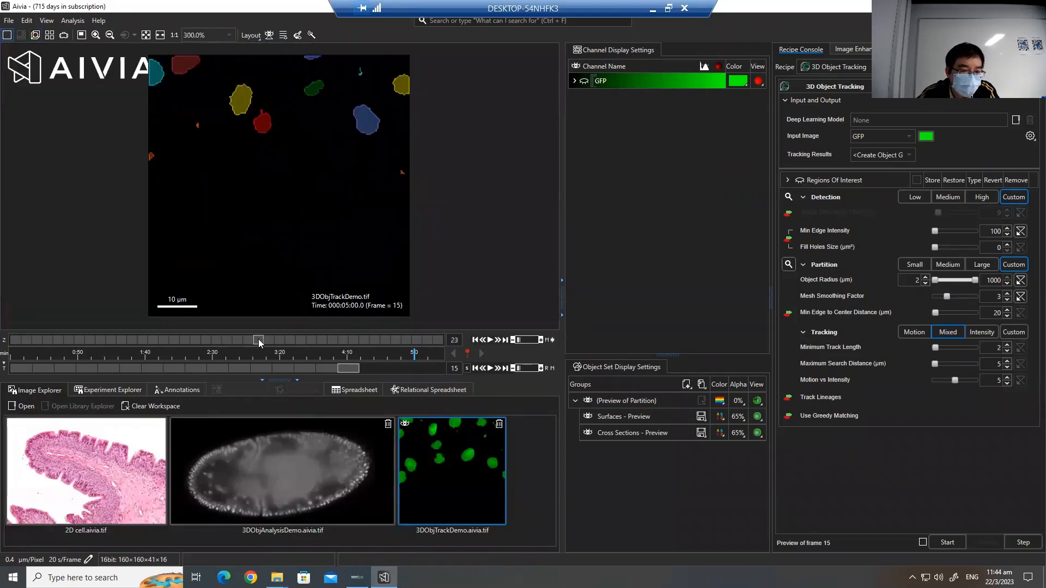
pyautogui.moveTo(258, 339); pyautogui.dragTo(216, 340)
pyautogui.click(585, 81)
pyautogui.scroll(5, 343, 194)
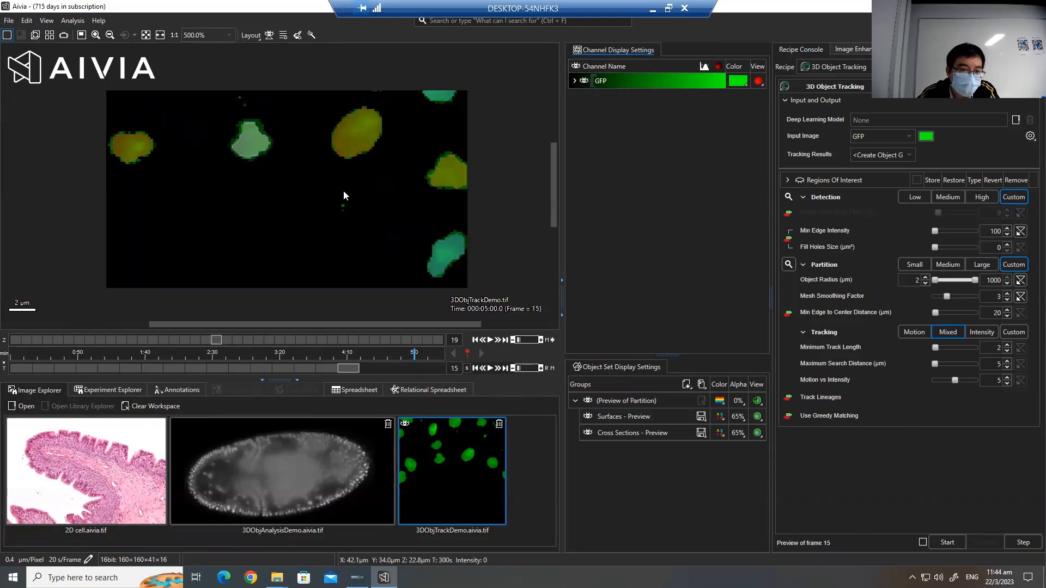
pyautogui.moveTo(382, 193); pyautogui.dragTo(286, 254)
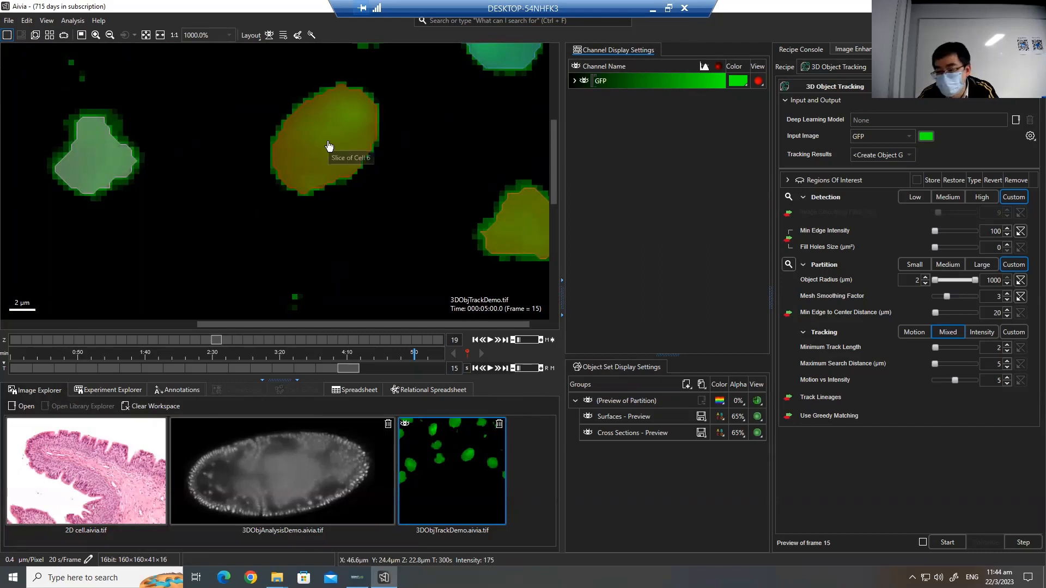
# - Set the Min Edge to Center Distance to 2 µm and return to the 3D view to check the partition
pyautogui.doubleClick(992, 312)
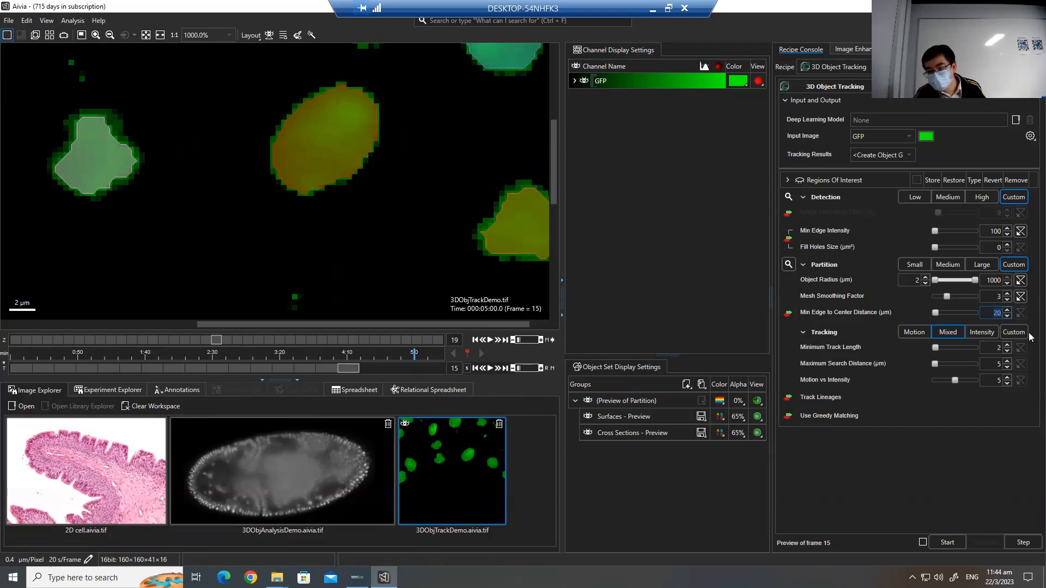
pyautogui.write('2')
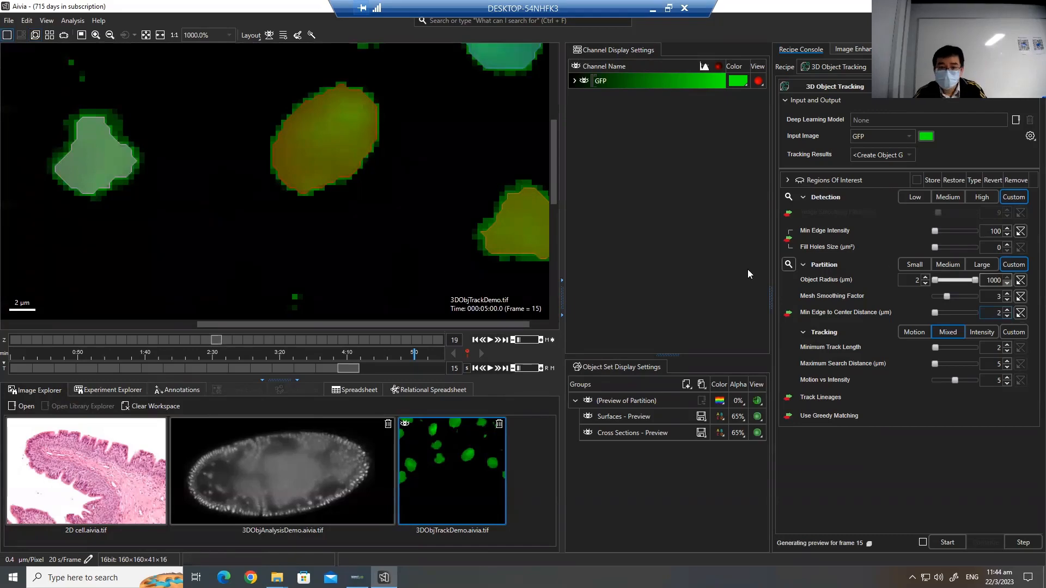
pyautogui.click(35, 35)
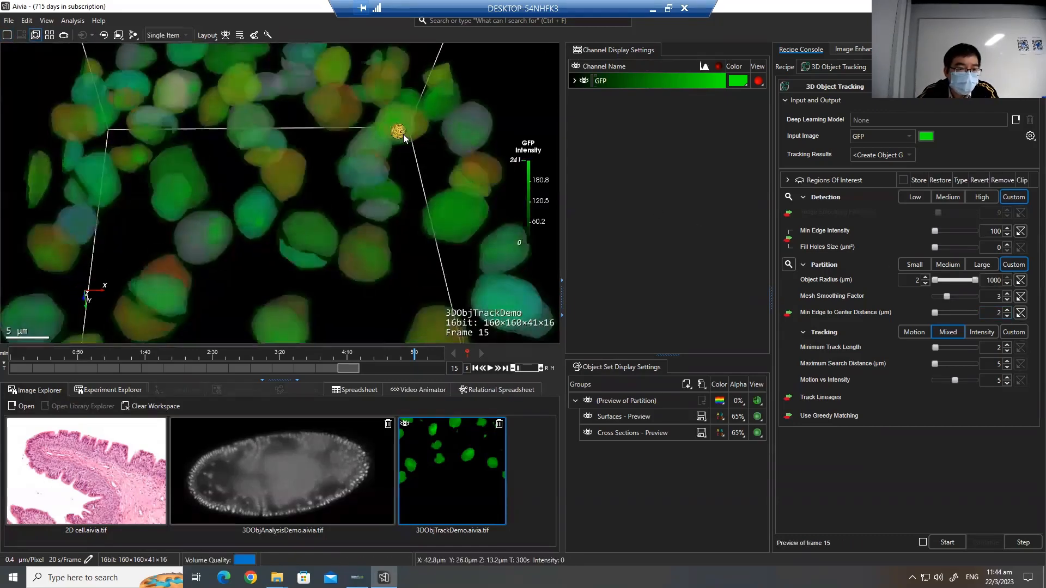
pyautogui.moveTo(440, 132); pyautogui.dragTo(463, 112)
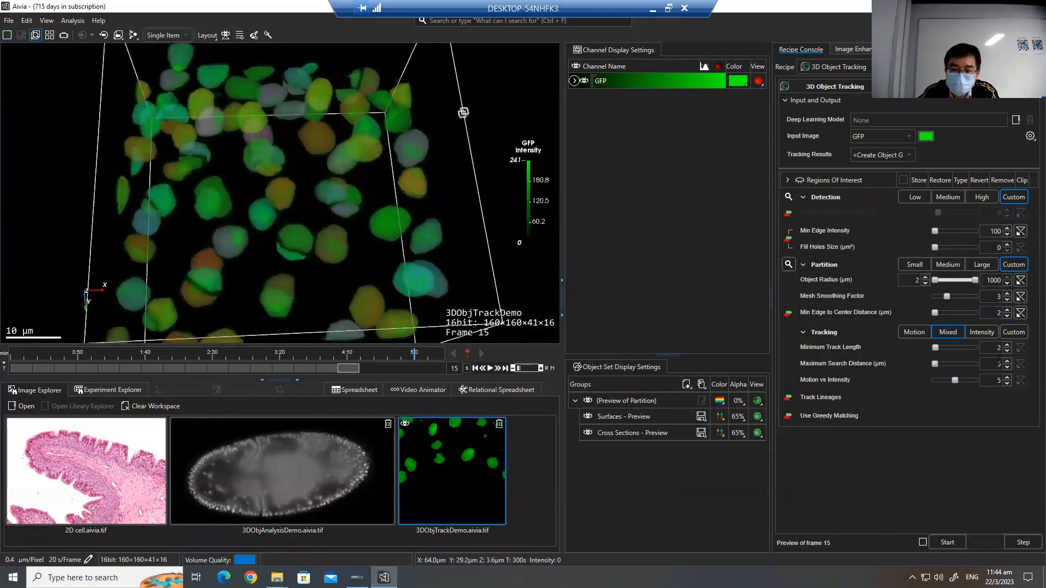
# - Set the Min Edge to Center Distance to 4 µm and hide the GFP channel to check the cell separation
pyautogui.click(1009, 310)
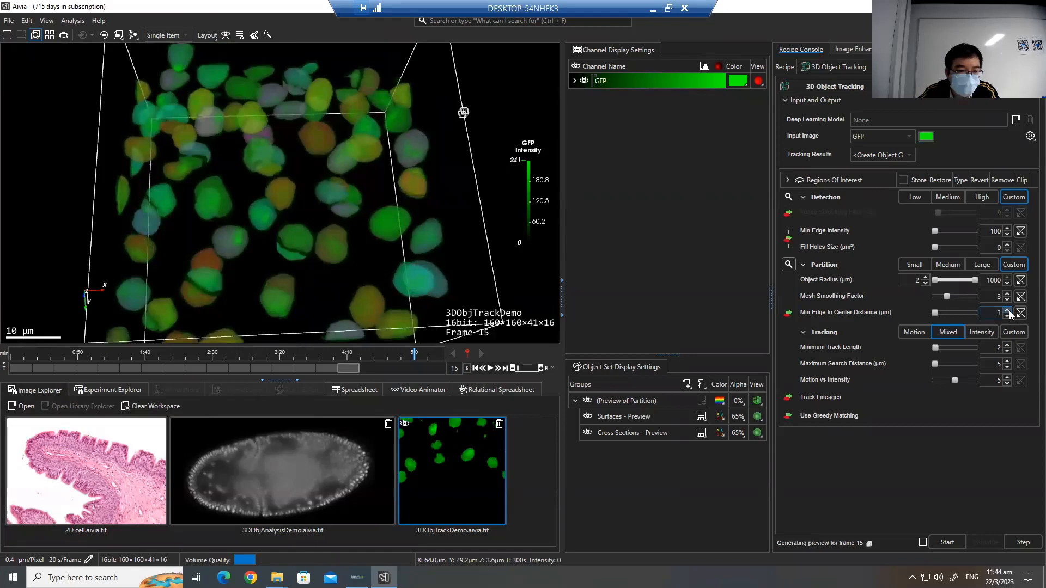
pyautogui.click(1008, 310)
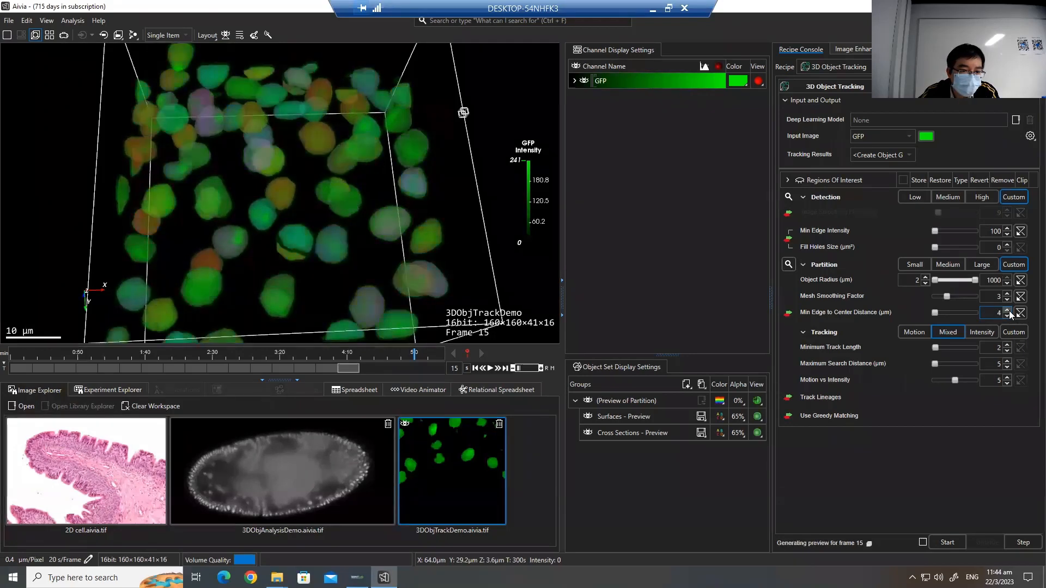
pyautogui.click(582, 82)
pyautogui.moveTo(377, 169); pyautogui.dragTo(366, 188)
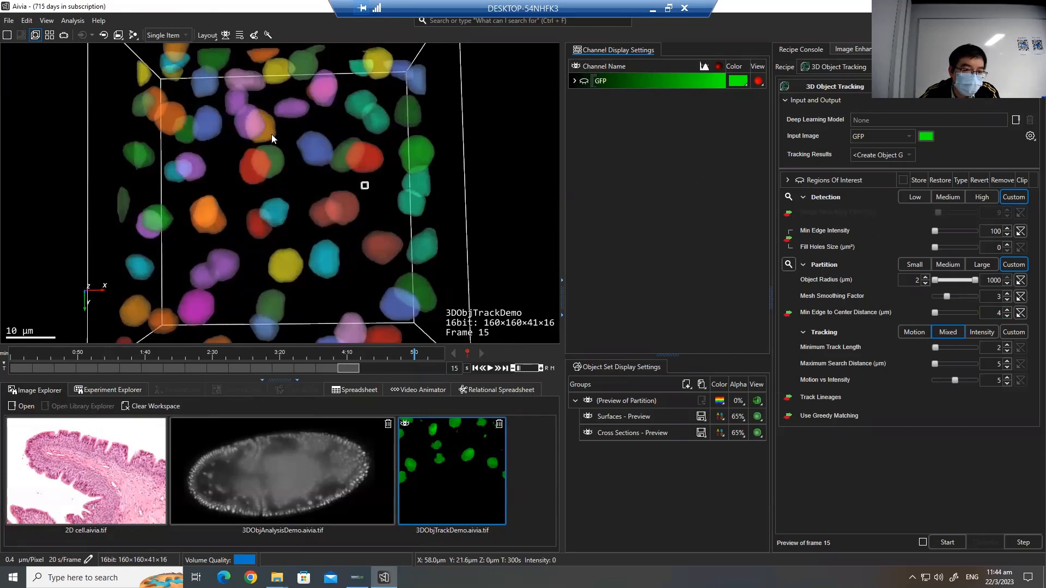
# - Examine the partitioned cells in the 3D view from several angles and zoom levels
pyautogui.moveTo(840, 102); pyautogui.dragTo(143, 212)
pyautogui.moveTo(252, 202); pyautogui.dragTo(333, 206)
pyautogui.scroll(5, 332, 203)
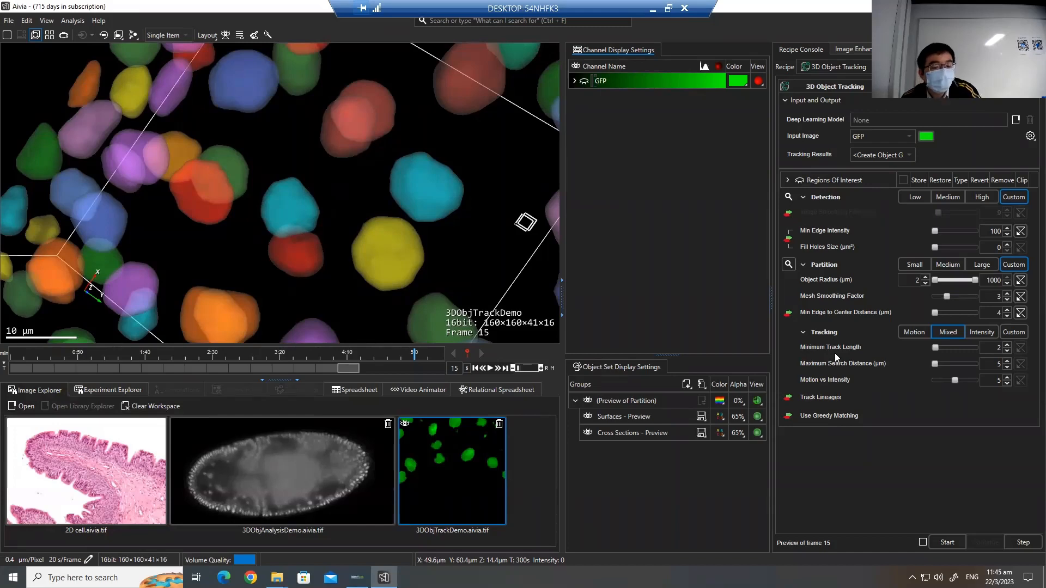
pyautogui.moveTo(411, 307); pyautogui.dragTo(414, 308)
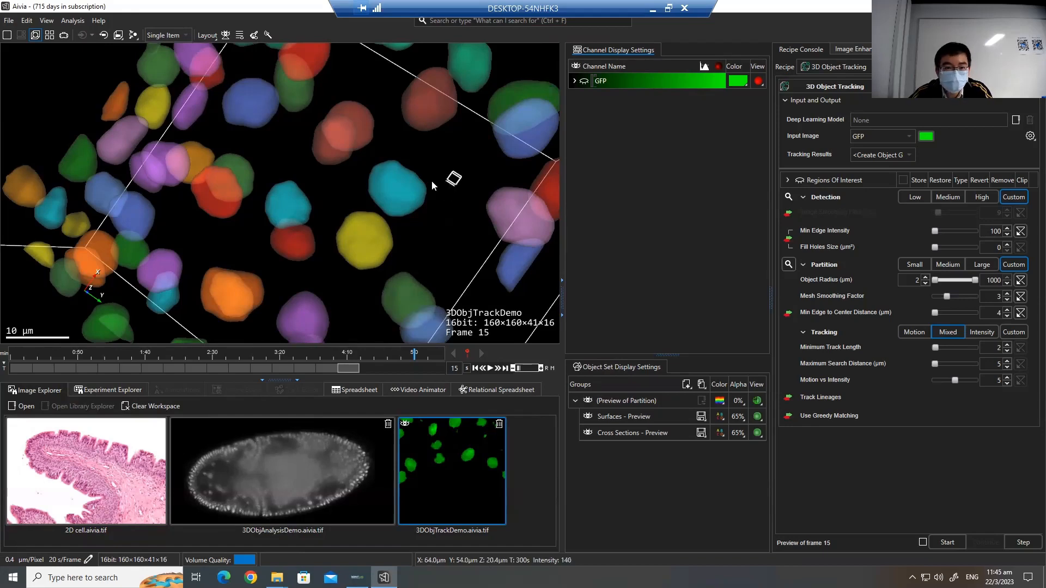
pyautogui.scroll(-5, 455, 175)
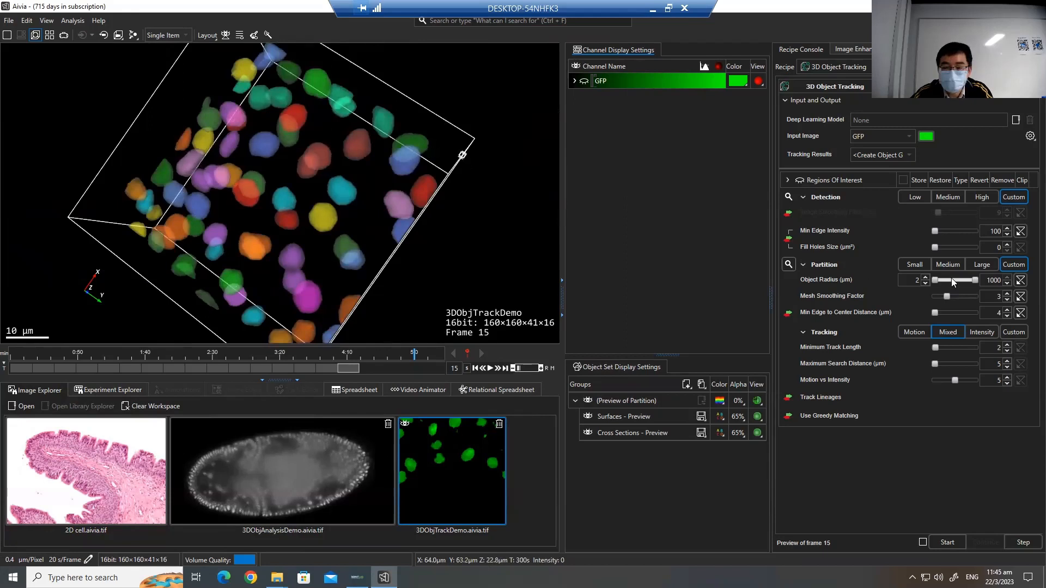
pyautogui.moveTo(996, 347); pyautogui.dragTo(1007, 363)
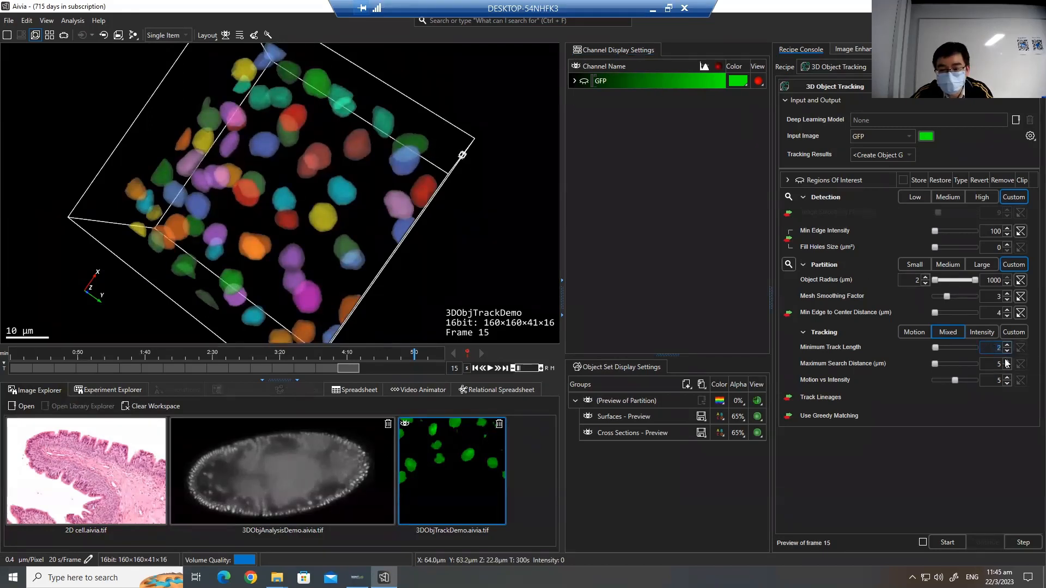
pyautogui.moveTo(435, 194); pyautogui.dragTo(471, 231)
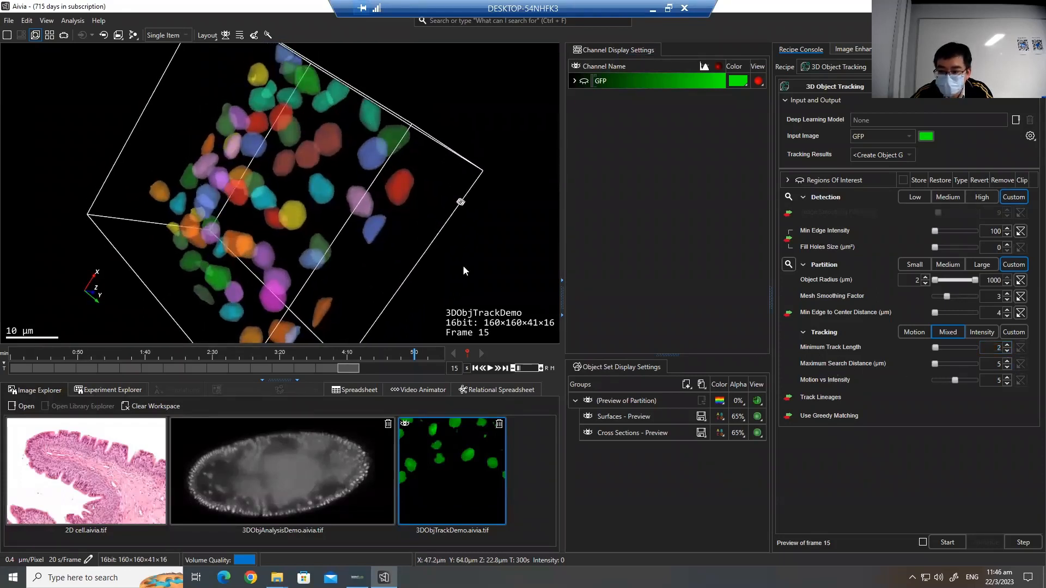
# - Rotate the 3D view and check the partitioned cells in the earlier time frames down to frame 12
pyautogui.moveTo(409, 218); pyautogui.dragTo(320, 227)
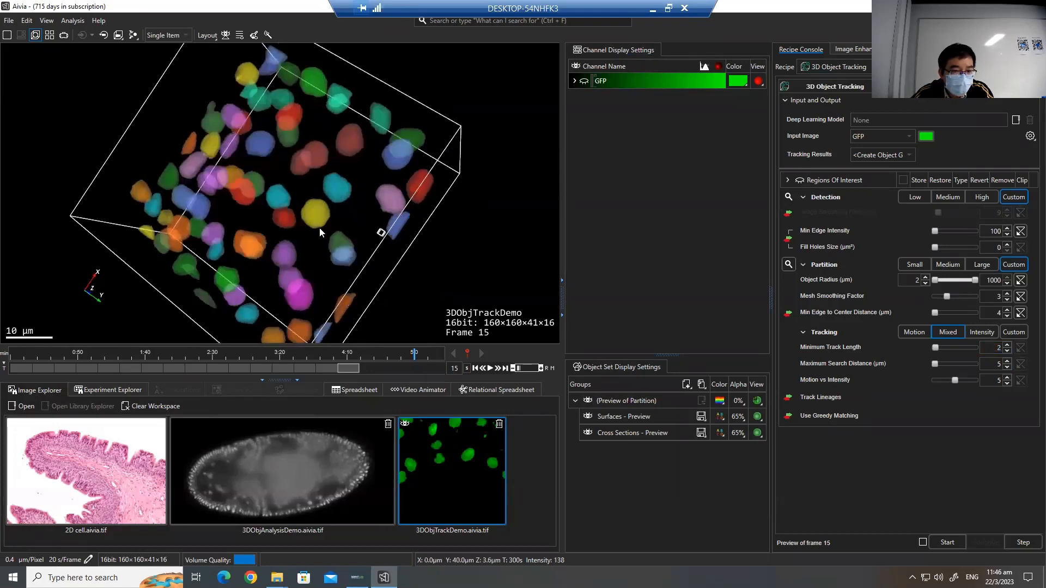
pyautogui.click(301, 368)
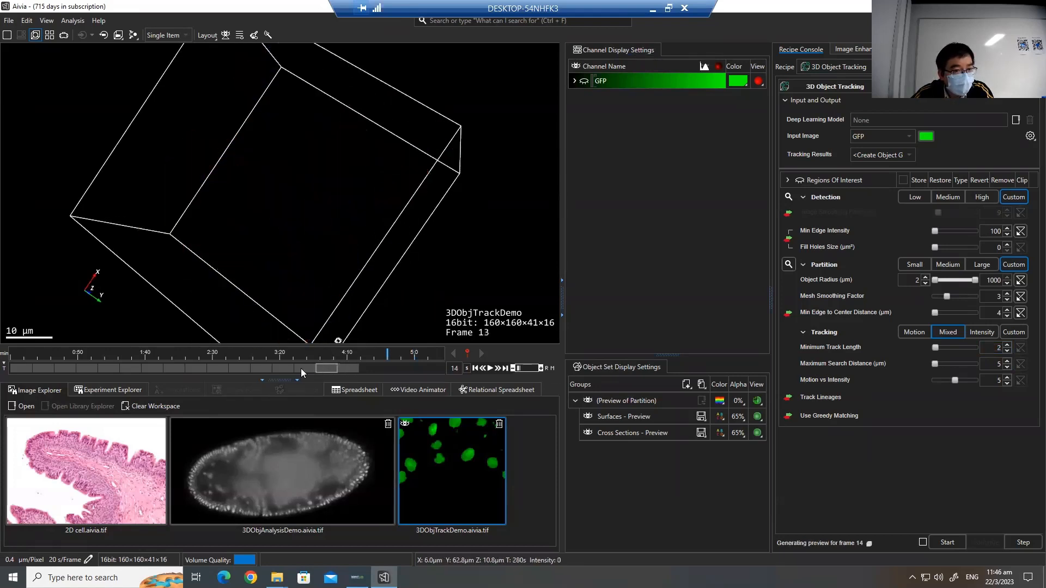
pyautogui.click(308, 368)
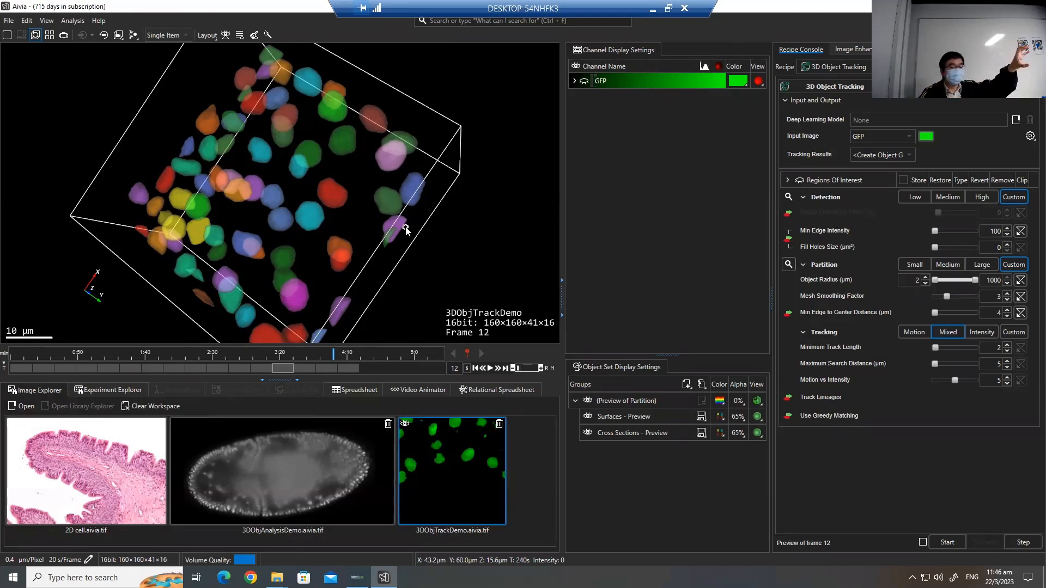
# - Set the tracking Maximum Search Distance to 20 µm
pyautogui.click(994, 366)
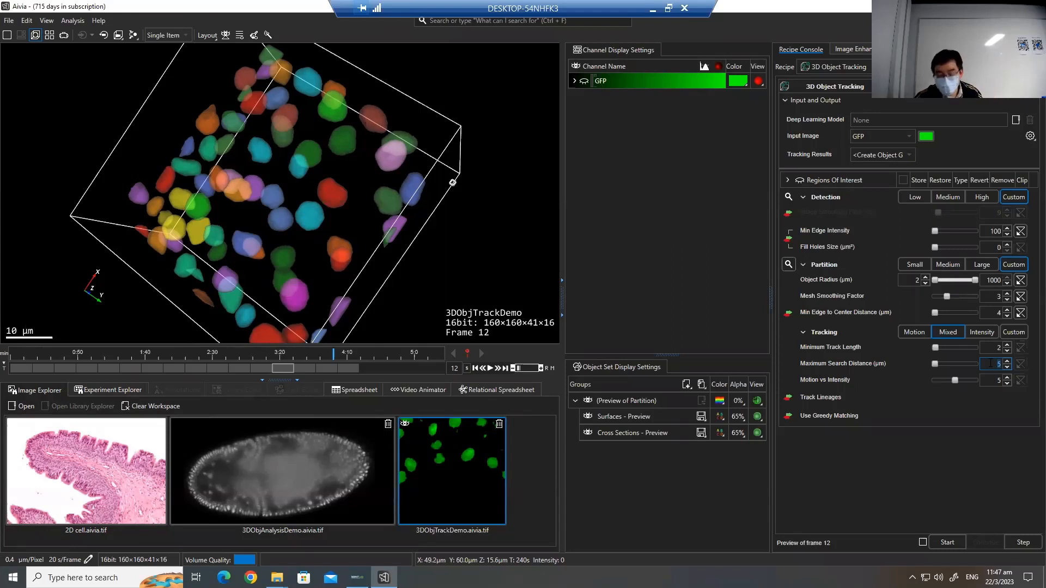
pyautogui.write('20')
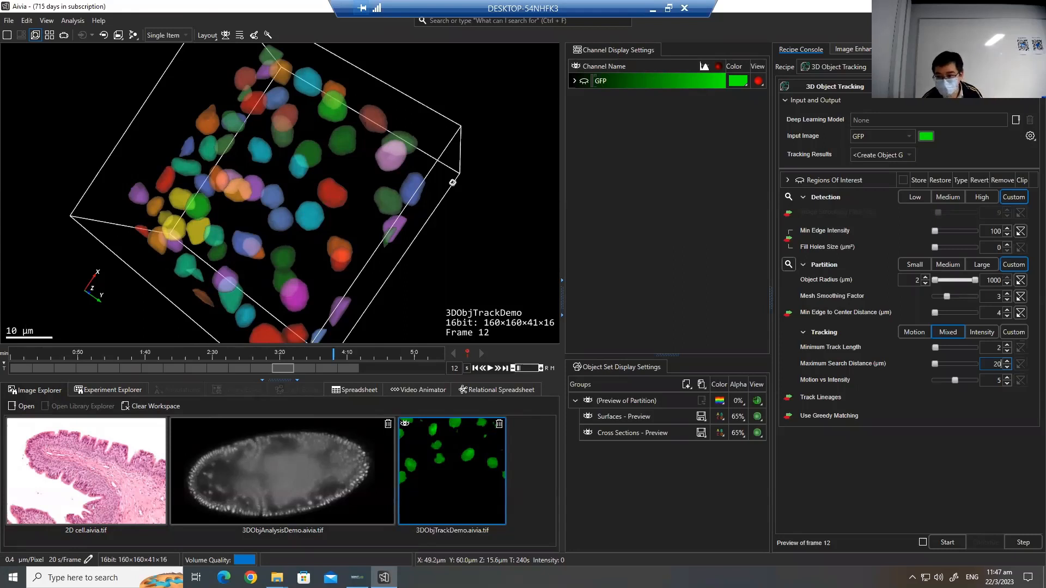
pyautogui.press('Return')
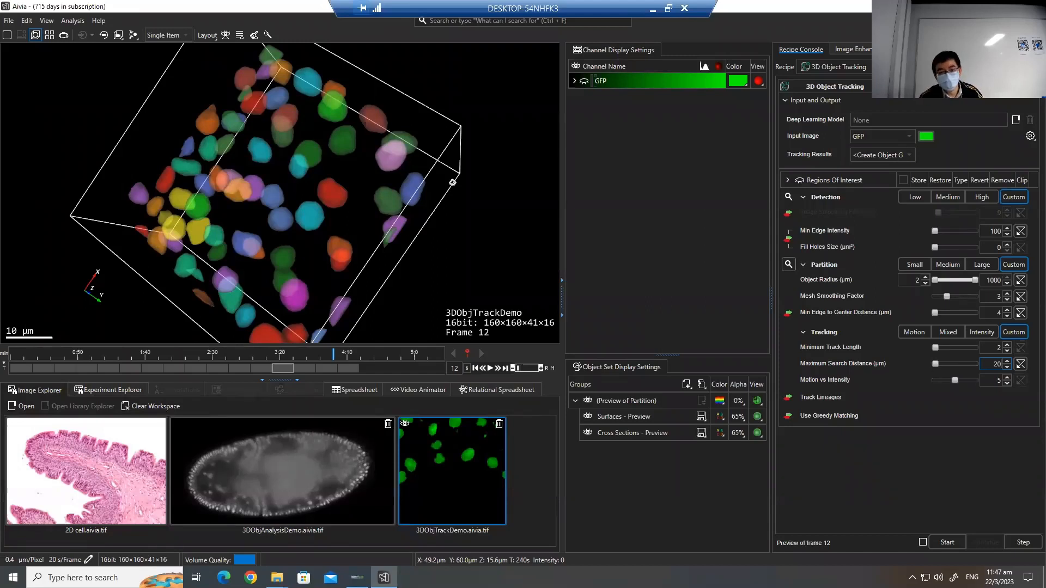
# - Compare the partition preview across time frames 10, 11 and 12 to judge how far the cells move
pyautogui.click(257, 369)
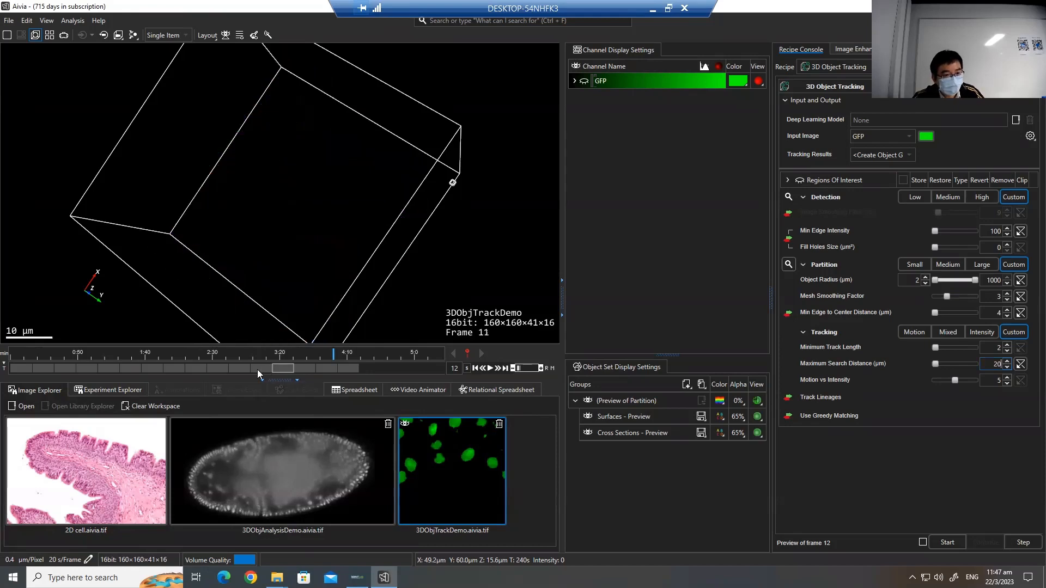
pyautogui.click(241, 370)
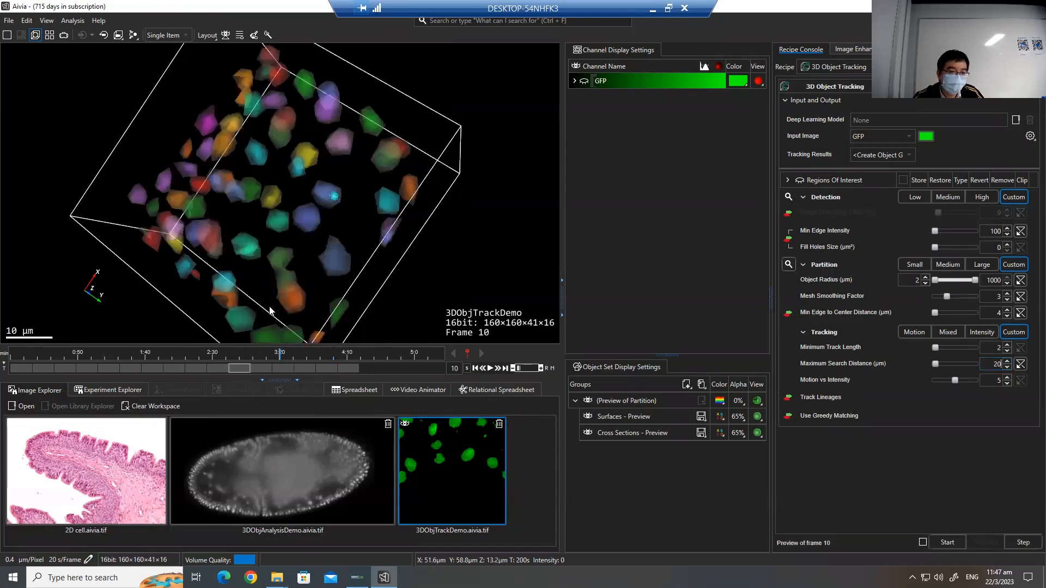
pyautogui.click(251, 369)
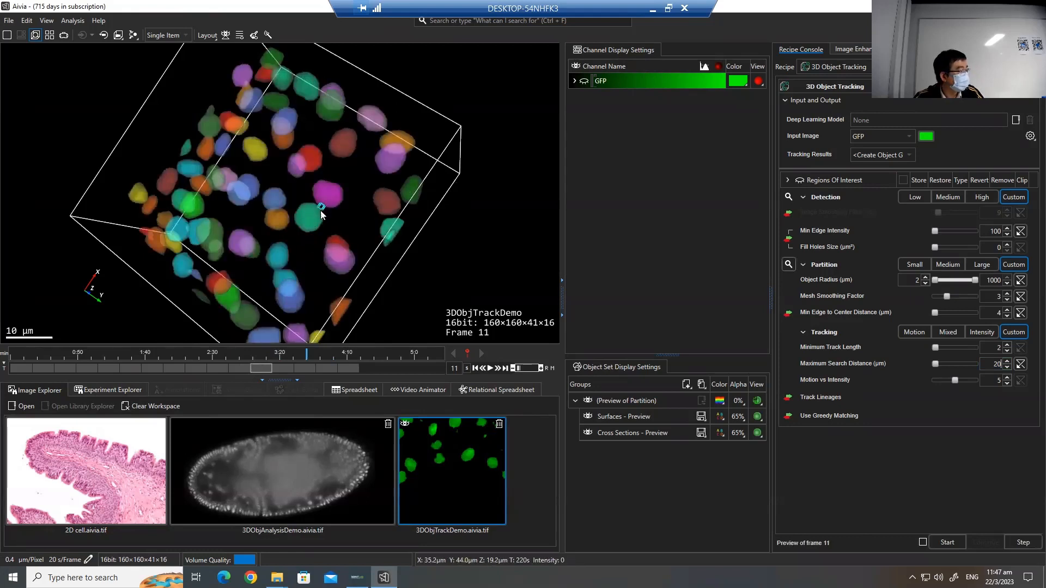
pyautogui.click(274, 367)
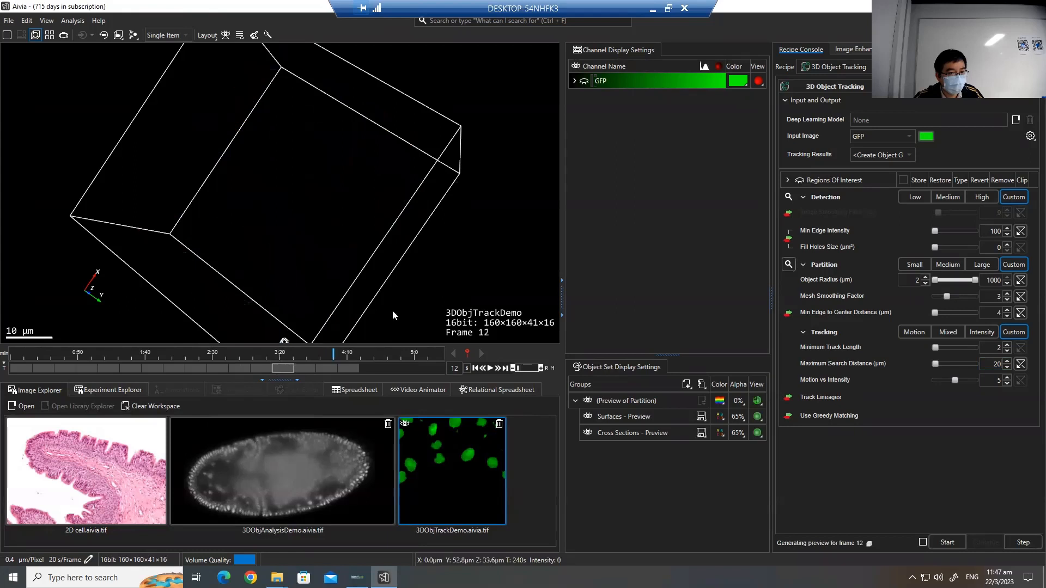
# - Turn off the partition preview, show the GFP channel and compare the cells' positions between frames 12 and 13
pyautogui.click(789, 265)
pyautogui.click(584, 80)
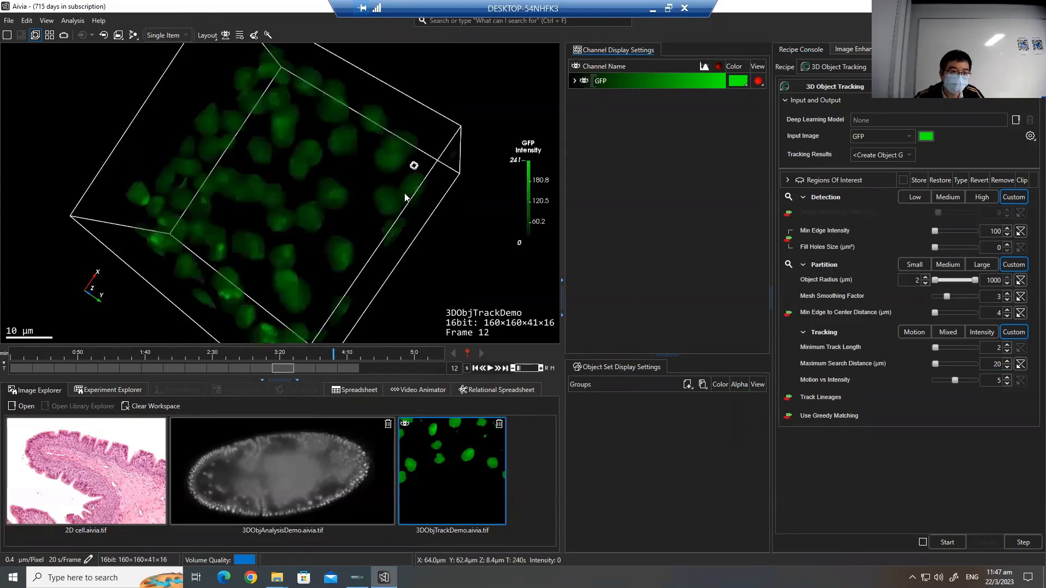
pyautogui.moveTo(405, 193); pyautogui.dragTo(362, 250)
pyautogui.moveTo(278, 367)
pyautogui.mouseDown()
pyautogui.moveTo(290, 365)
pyautogui.moveTo(254, 364)
pyautogui.moveTo(286, 366)
pyautogui.mouseUp()
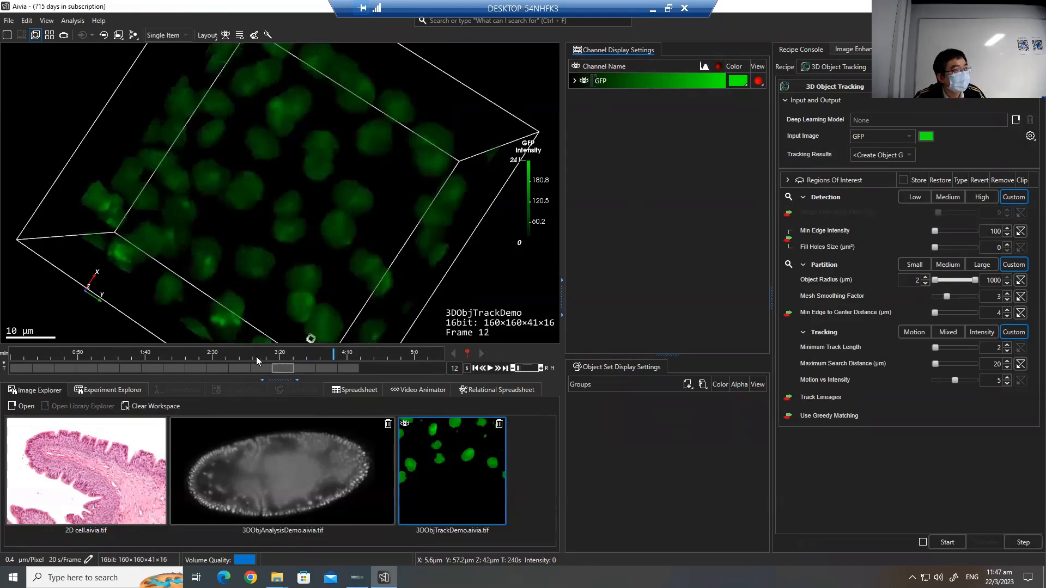
pyautogui.moveTo(299, 258)
pyautogui.mouseDown()
pyautogui.moveTo(285, 264)
pyautogui.moveTo(309, 258)
pyautogui.mouseUp()
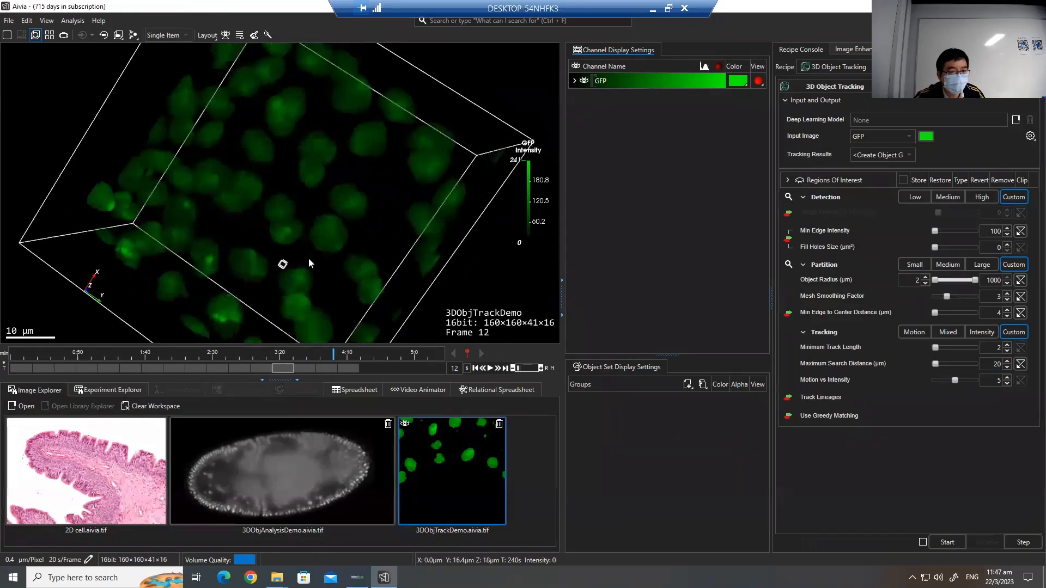
pyautogui.scroll(3, 309, 259)
pyautogui.moveTo(282, 364)
pyautogui.mouseDown()
pyautogui.moveTo(300, 365)
pyautogui.moveTo(271, 362)
pyautogui.moveTo(295, 359)
pyautogui.mouseUp()
# - Set the tracking Maximum Search Distance to 3 µm
pyautogui.click(997, 364)
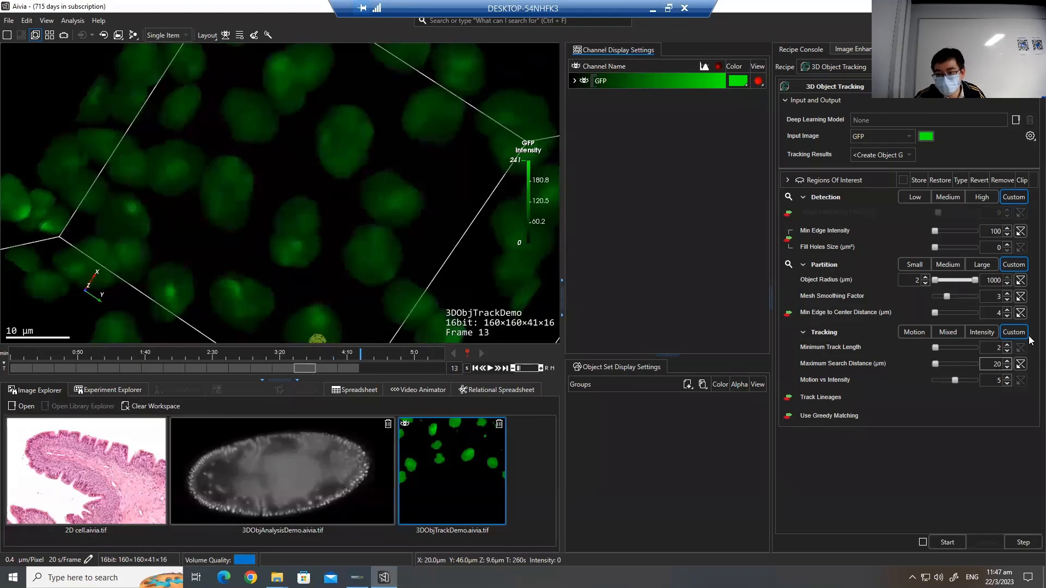
pyautogui.write('3')
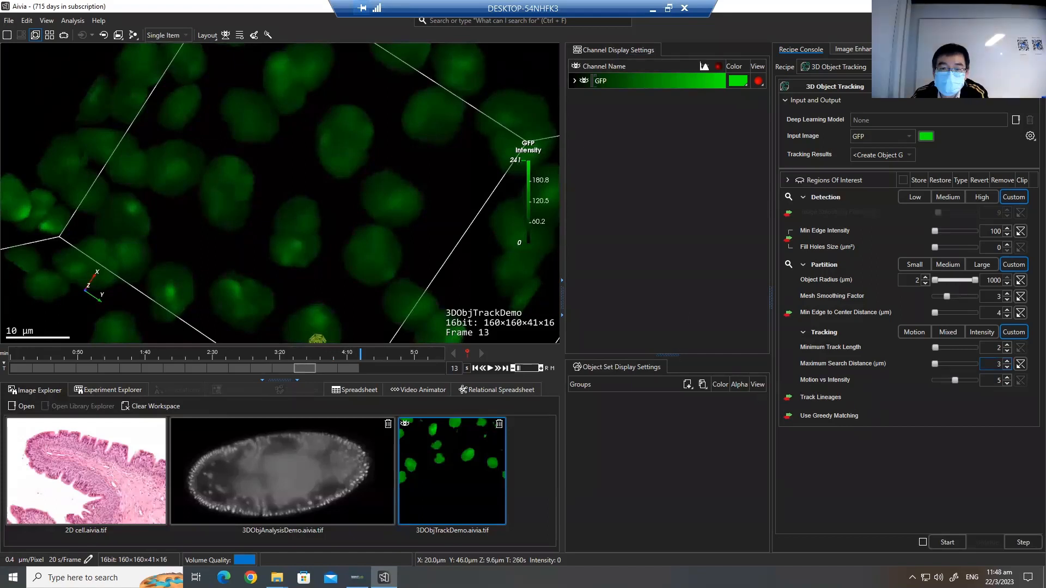
# - Minimize the remote Aivia window, launch Paint with a blank canvas and maximize it
pyautogui.click(971, 6)
pyautogui.rightClick(786, 139)
pyautogui.click(719, 137)
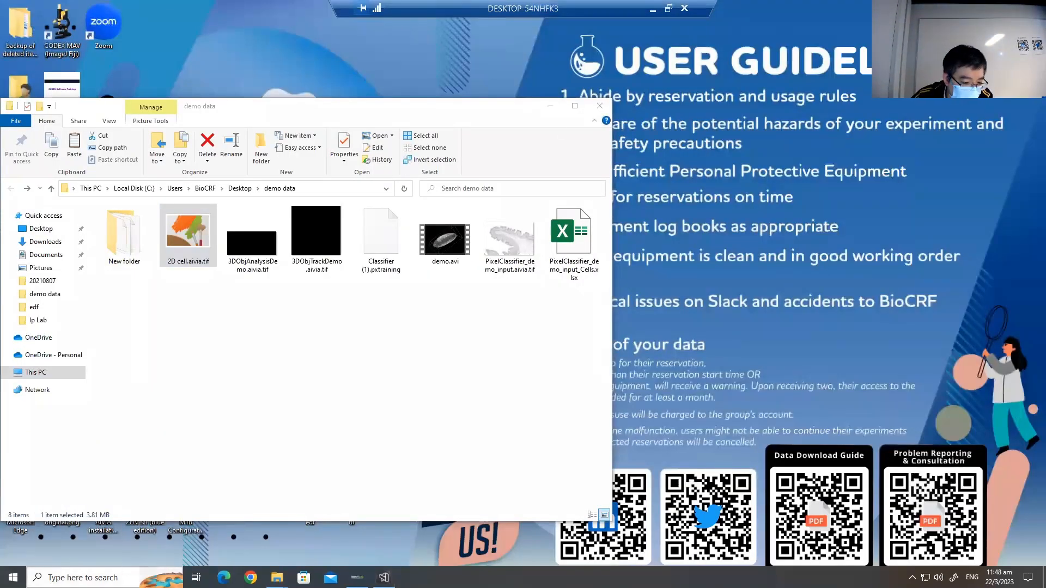
pyautogui.click(154, 572)
pyautogui.write('paint')
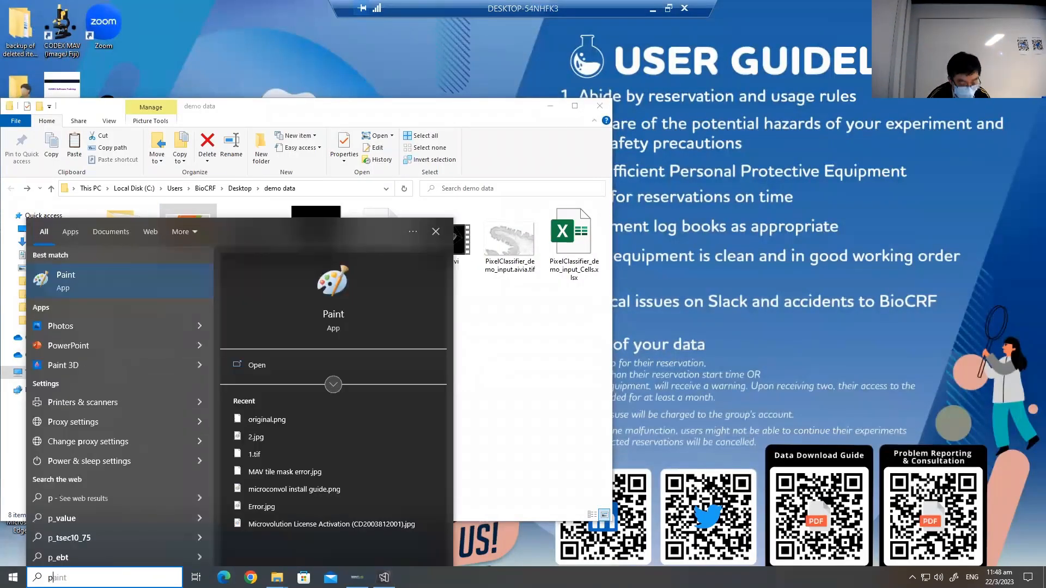
pyautogui.press('Return')
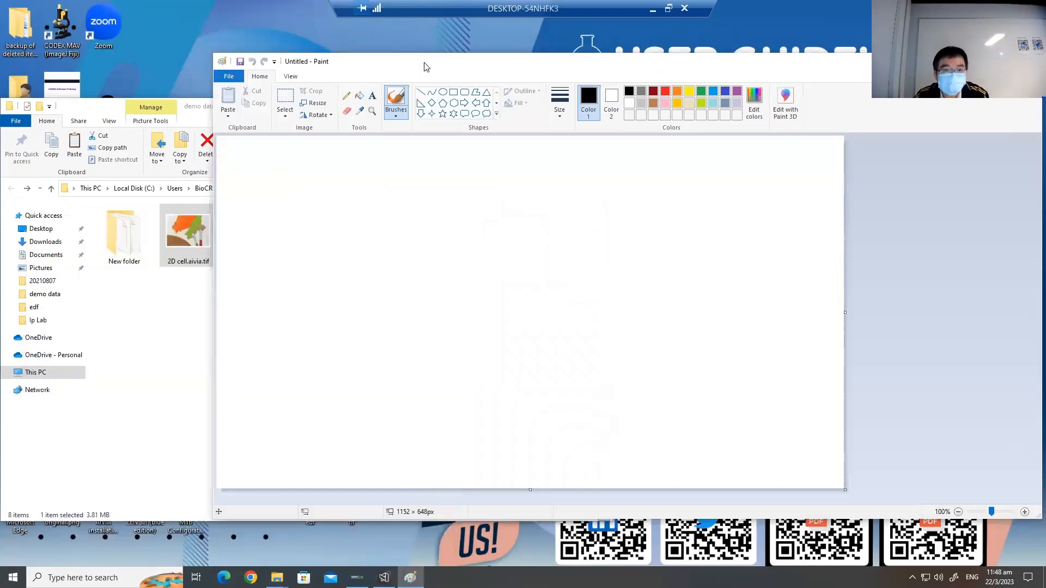
pyautogui.moveTo(425, 65)
pyautogui.mouseDown()
pyautogui.moveTo(306, 71)
pyautogui.moveTo(308, 1)
pyautogui.mouseUp()
pyautogui.click(384, 578)
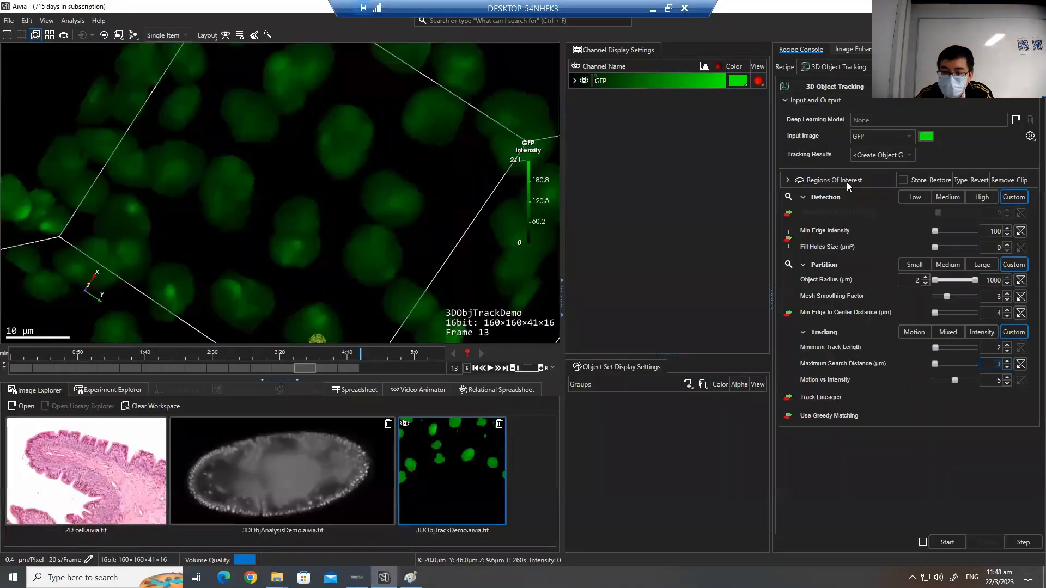
pyautogui.hotkey('alt', 'Tab')
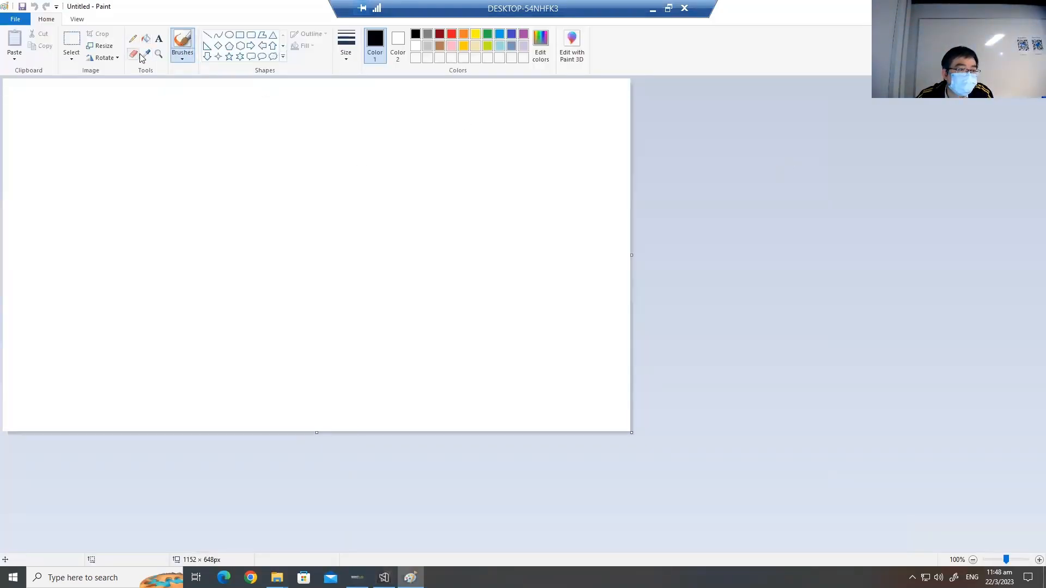
# - Draw four small ellipses, each about 65 by 43 px, at the corners of a rough square on the canvas
pyautogui.click(207, 35)
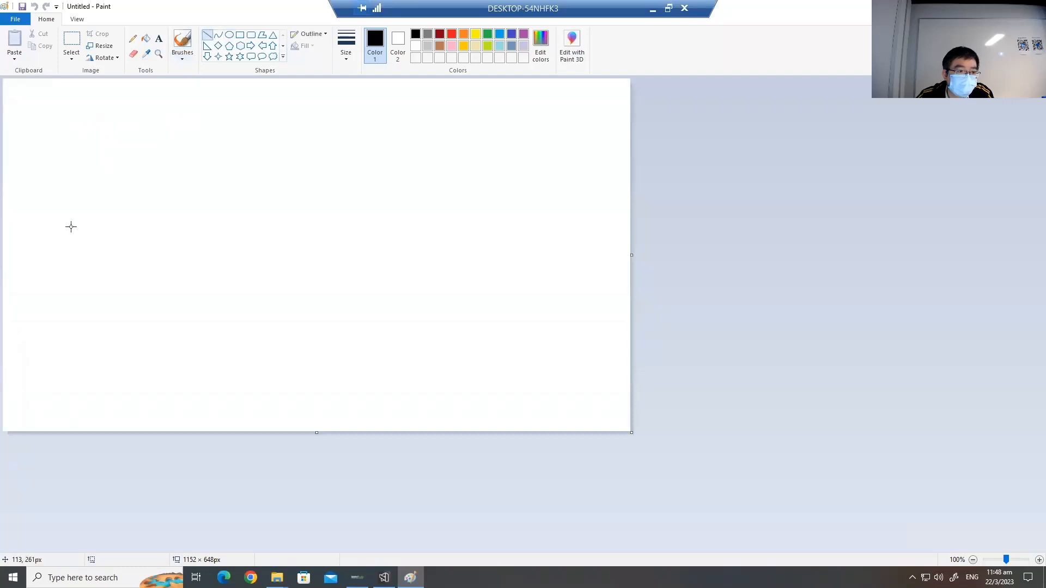
pyautogui.moveTo(69, 120)
pyautogui.mouseDown()
pyautogui.moveTo(73, 146)
pyautogui.moveTo(95, 123)
pyautogui.moveTo(82, 132)
pyautogui.mouseUp()
pyautogui.click(230, 36)
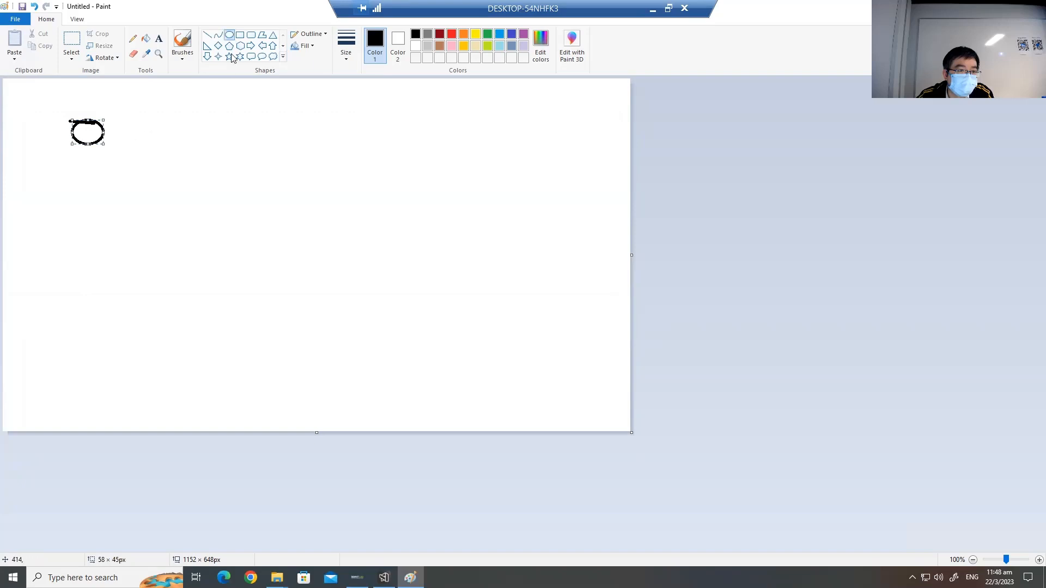
pyautogui.moveTo(156, 117); pyautogui.dragTo(198, 147)
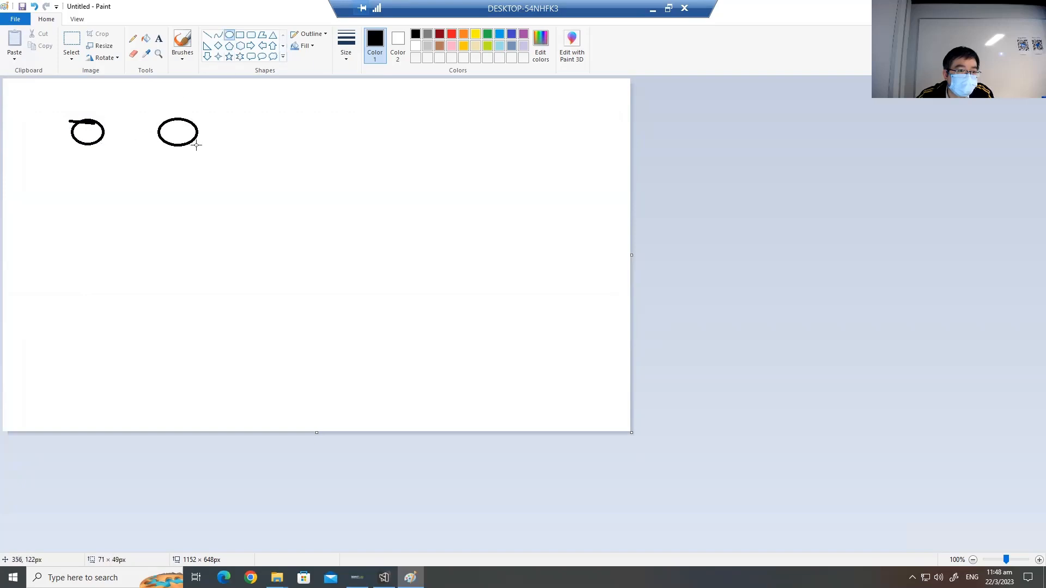
pyautogui.moveTo(71, 241); pyautogui.dragTo(110, 263)
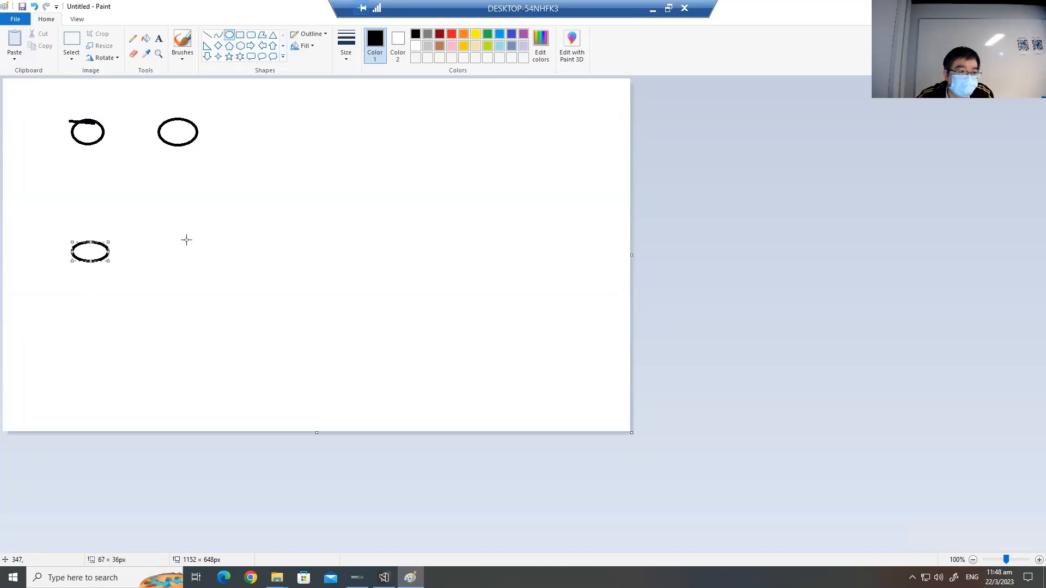
pyautogui.moveTo(174, 234); pyautogui.dragTo(210, 260)
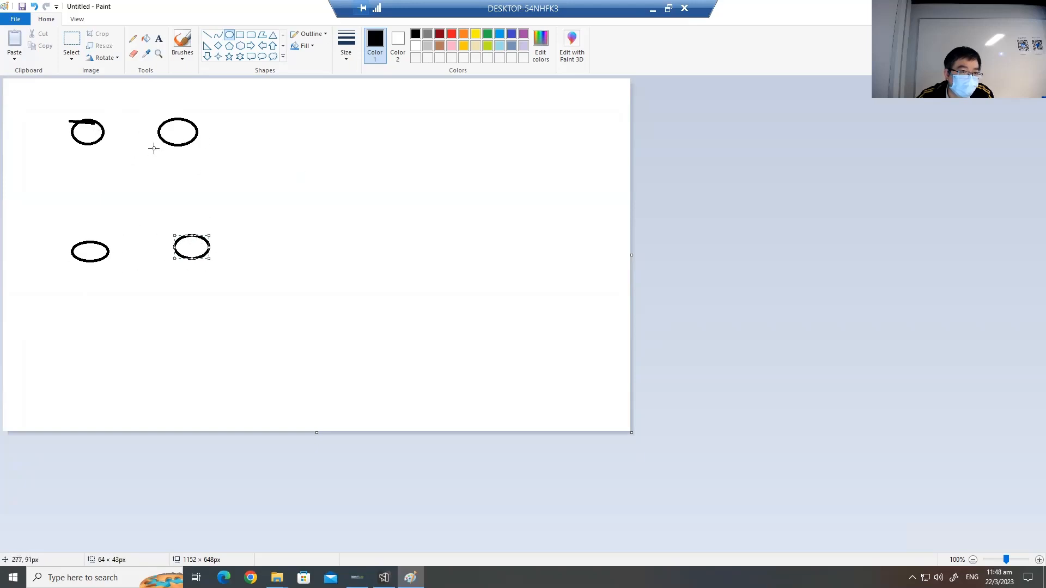
# - Connect the diagonally opposite ellipses with two crossing lines, about 132 × 171 px and 144 × 156 px
pyautogui.click(218, 35)
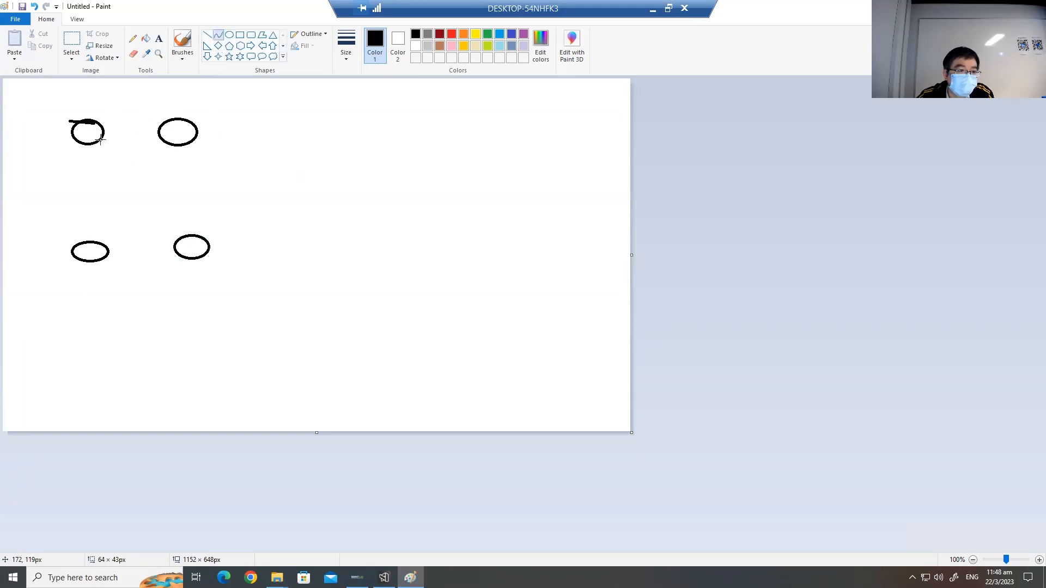
pyautogui.moveTo(100, 141); pyautogui.dragTo(172, 233)
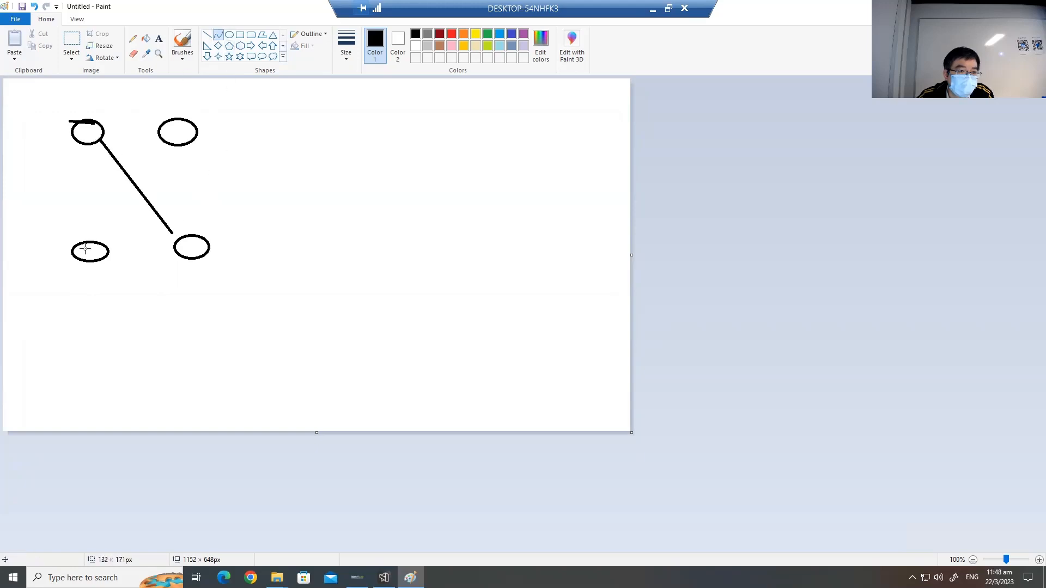
pyautogui.moveTo(148, 180)
pyautogui.mouseDown()
pyautogui.moveTo(160, 161)
pyautogui.moveTo(136, 188)
pyautogui.mouseUp()
pyautogui.click(207, 34)
pyautogui.moveTo(90, 238); pyautogui.dragTo(167, 154)
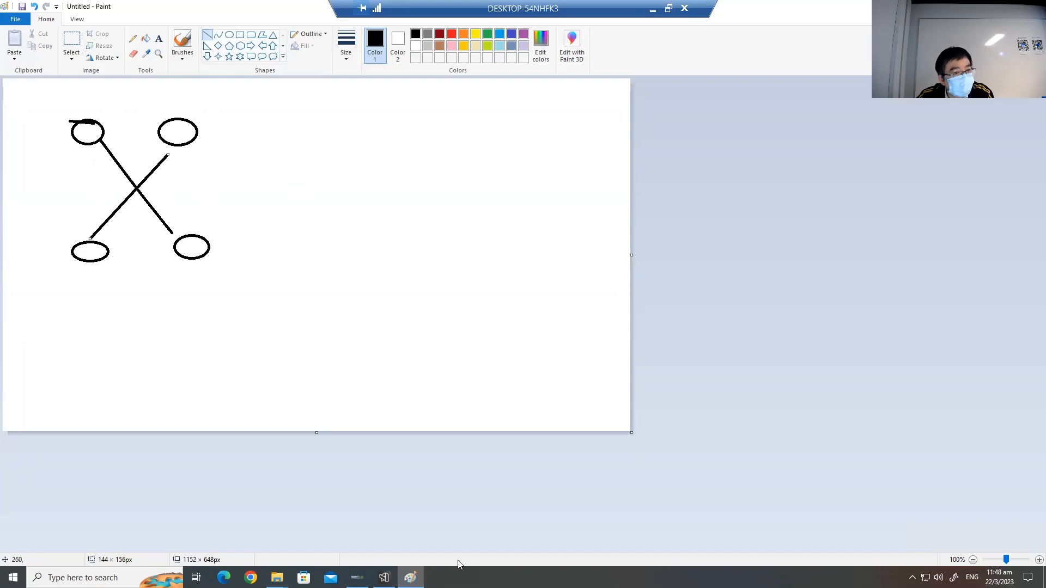
# - Switch to Aivia and set the Motion vs Intensity tracking parameter to 0
pyautogui.click(384, 576)
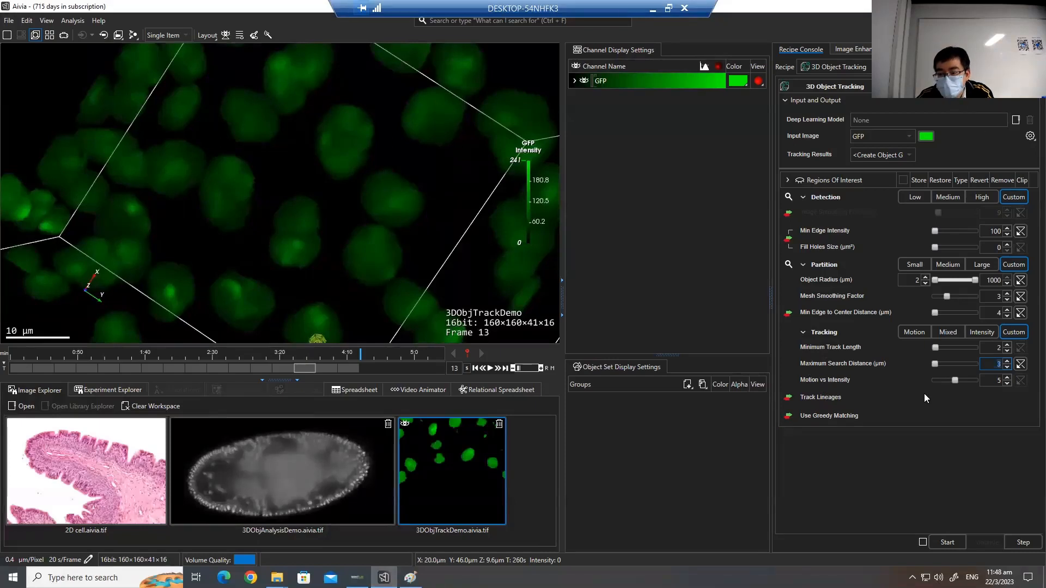
pyautogui.moveTo(944, 381); pyautogui.dragTo(921, 384)
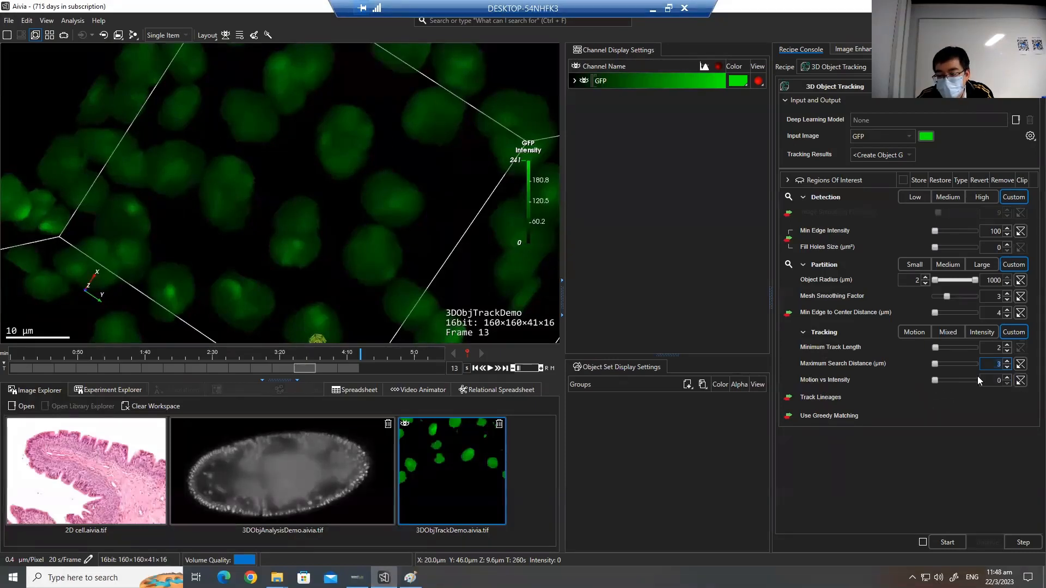
# - Switch to Paint and draw two widely spaced ellipses below the crossed lines, the second about 66 × 40 px
pyautogui.hotkey('alt', 'Tab')
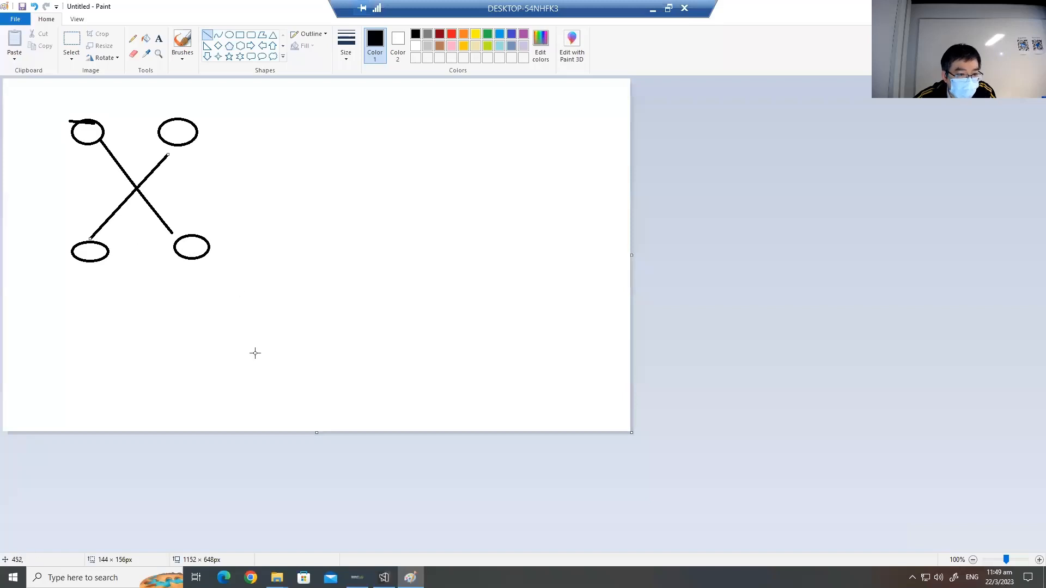
pyautogui.click(229, 34)
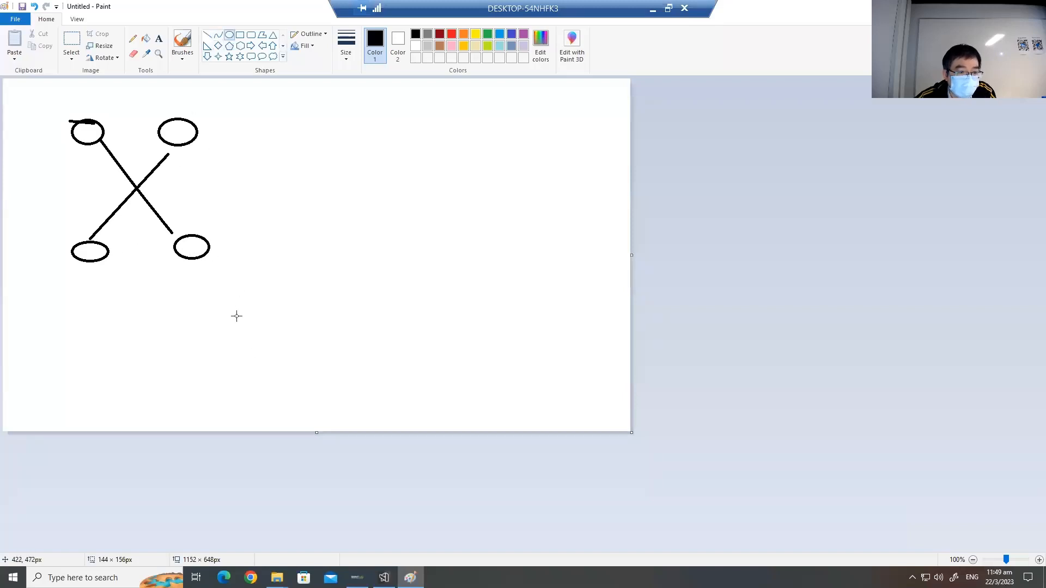
pyautogui.moveTo(236, 315); pyautogui.dragTo(271, 329)
pyautogui.moveTo(31, 316); pyautogui.dragTo(68, 339)
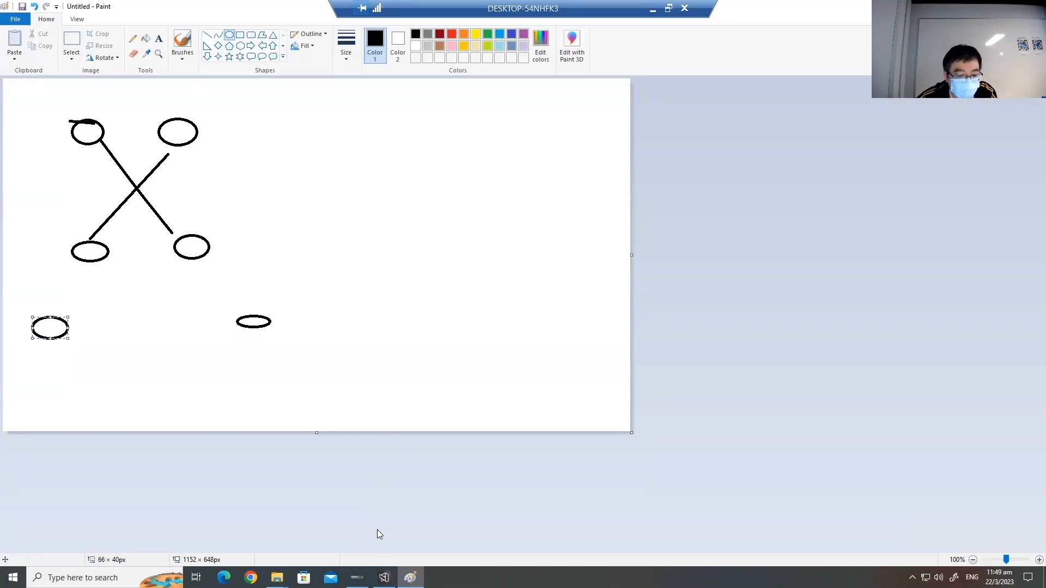
# - Switch to Aivia to review the Motion vs Intensity parameter, and return to the Paint sketch
pyautogui.click(384, 577)
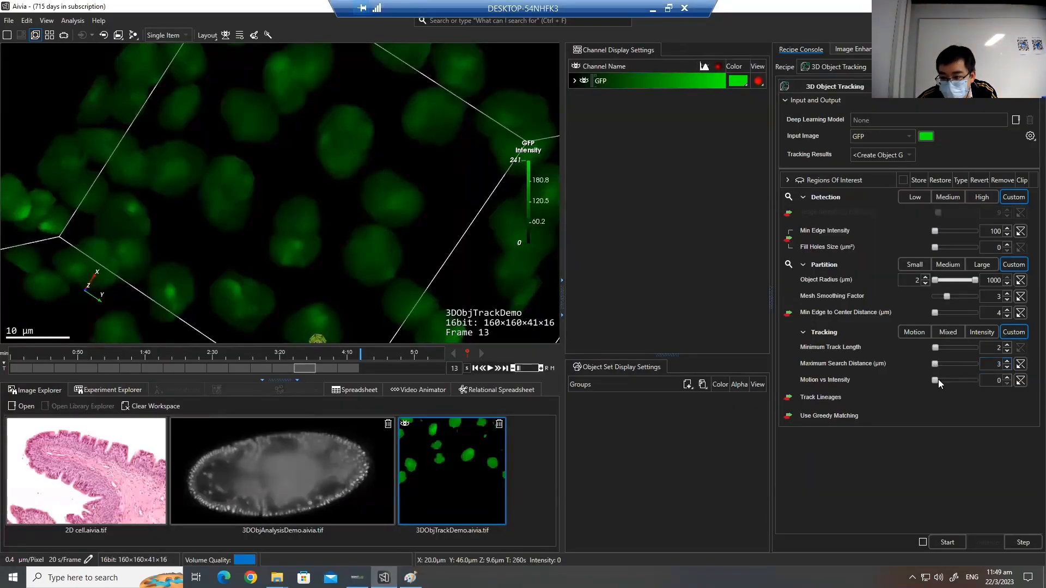
pyautogui.click(410, 578)
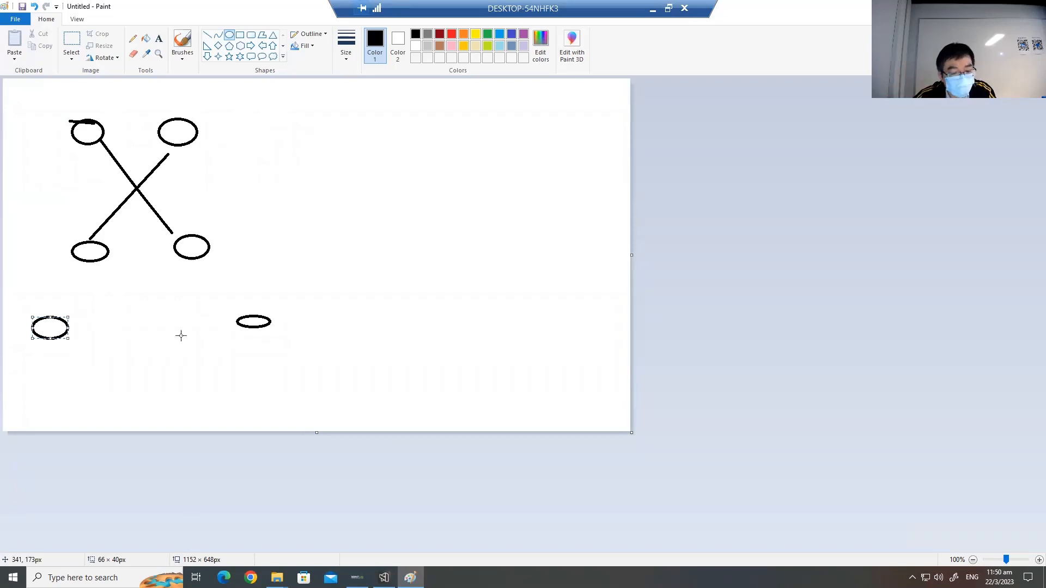
# - Switch to Aivia, set Maximum Search Distance to 0 µm and Motion vs Intensity to 5, and compare with the Paint sketch
pyautogui.click(384, 577)
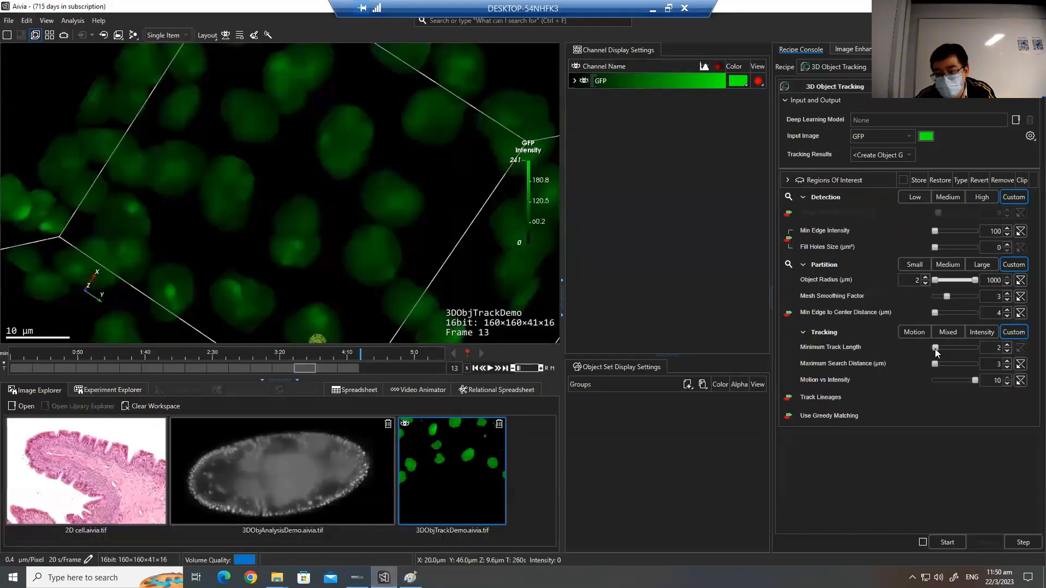
pyautogui.moveTo(936, 364)
pyautogui.mouseDown()
pyautogui.moveTo(946, 363)
pyautogui.moveTo(918, 364)
pyautogui.moveTo(946, 368)
pyautogui.mouseUp()
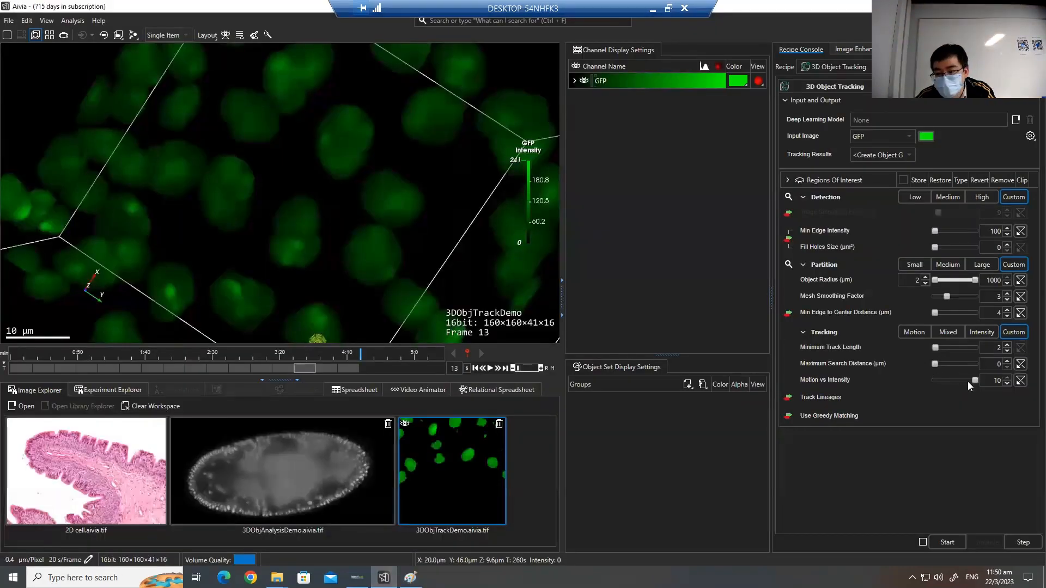
pyautogui.moveTo(964, 377); pyautogui.dragTo(950, 382)
pyautogui.moveTo(959, 381); pyautogui.dragTo(955, 381)
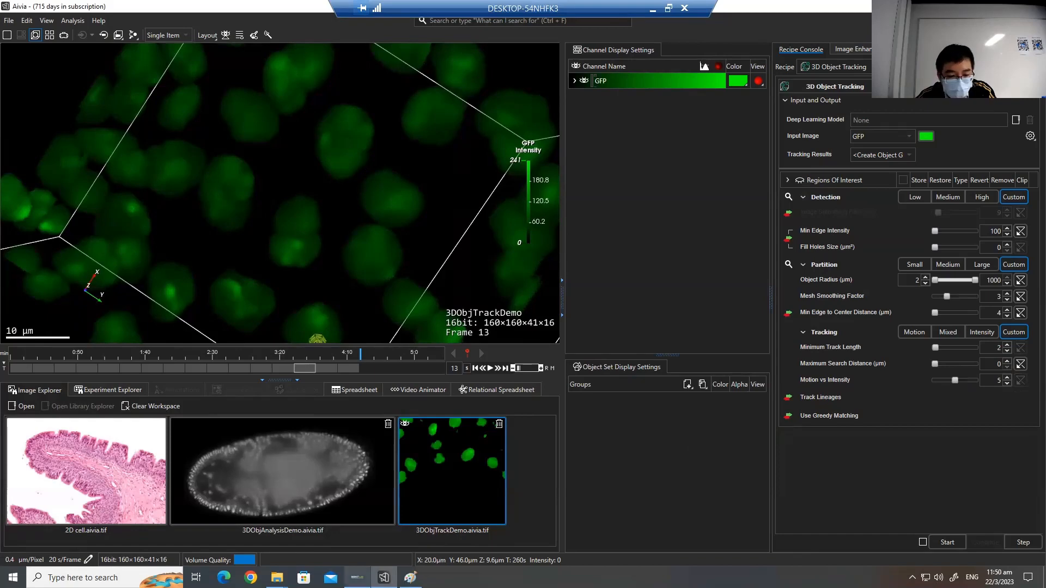
pyautogui.click(410, 578)
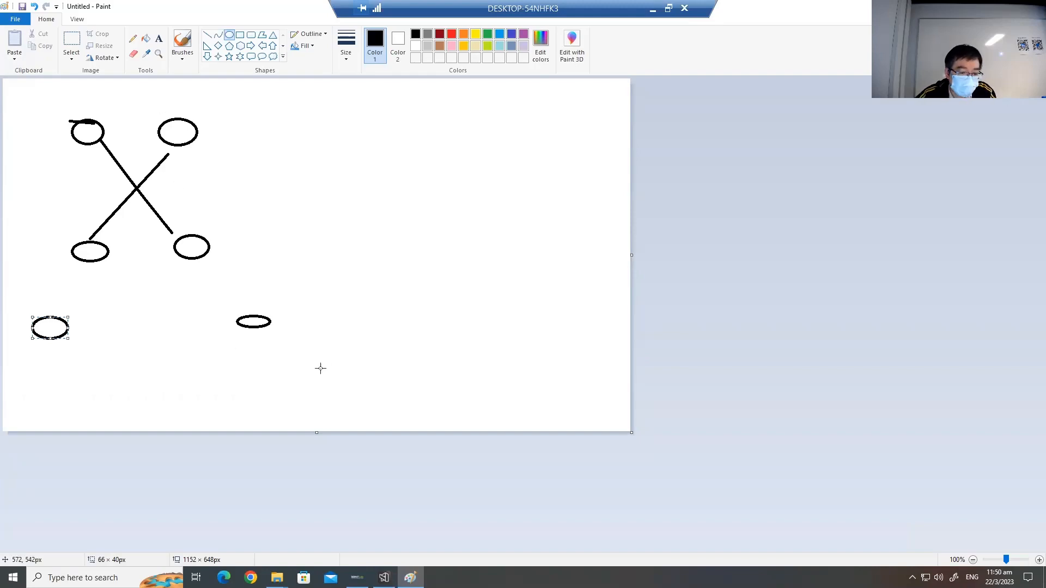
pyautogui.click(391, 569)
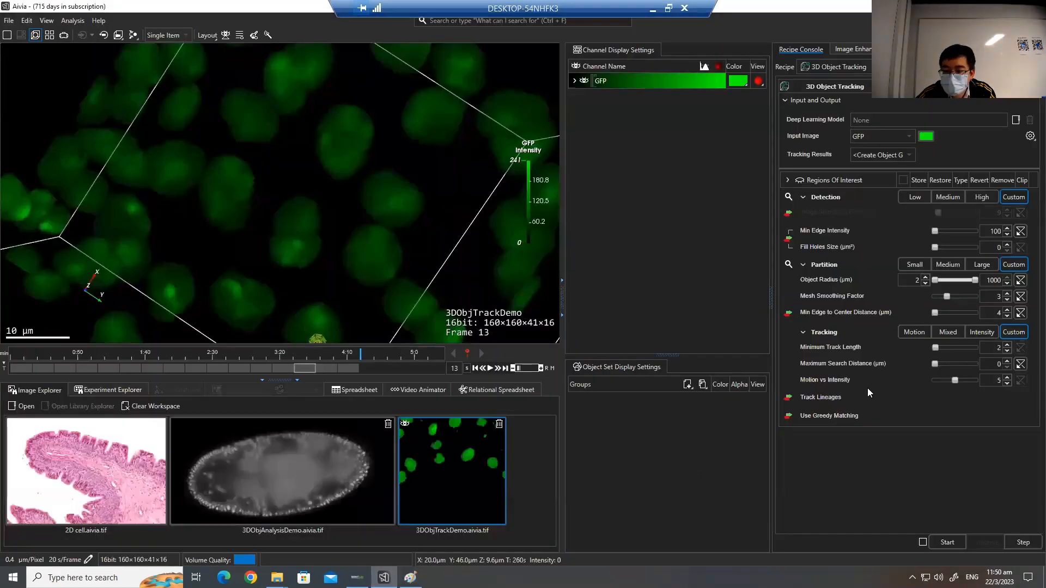
# - Review the lineage options in the Tracking section and keep Track Lineages selected
pyautogui.click(790, 398)
pyautogui.click(876, 393)
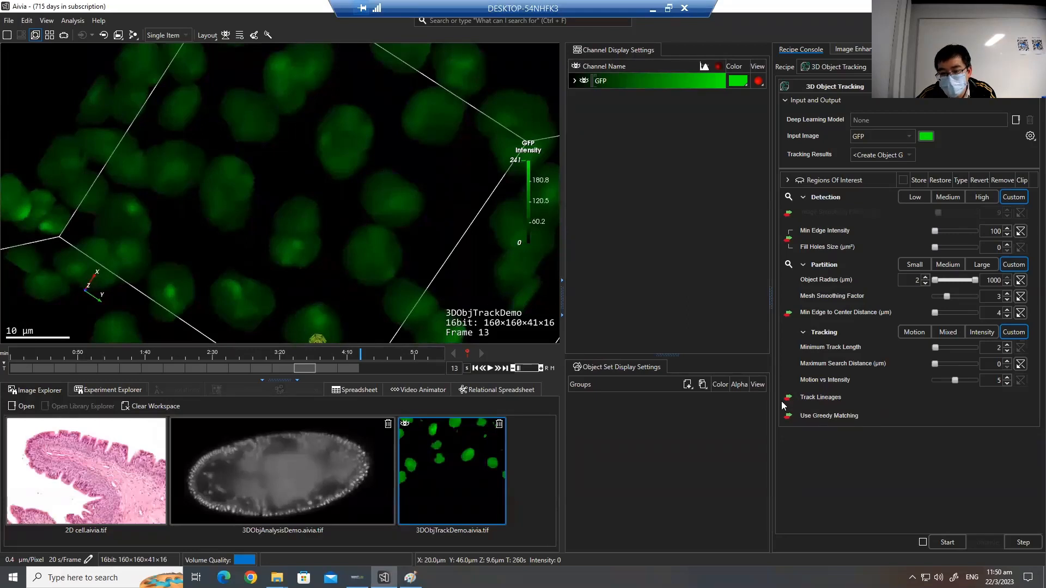
pyautogui.click(786, 401)
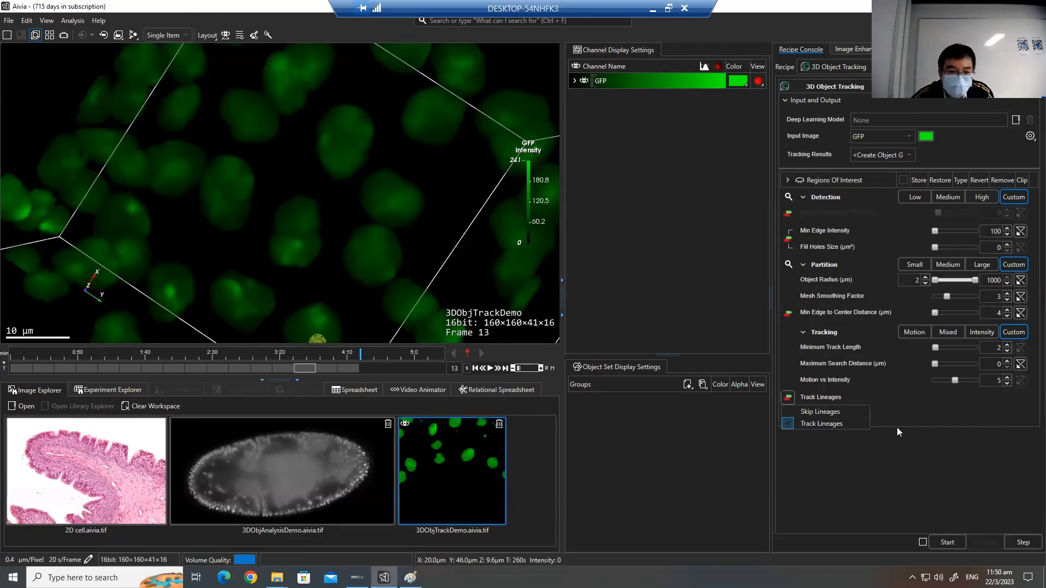
pyautogui.scroll(-3, 381, 251)
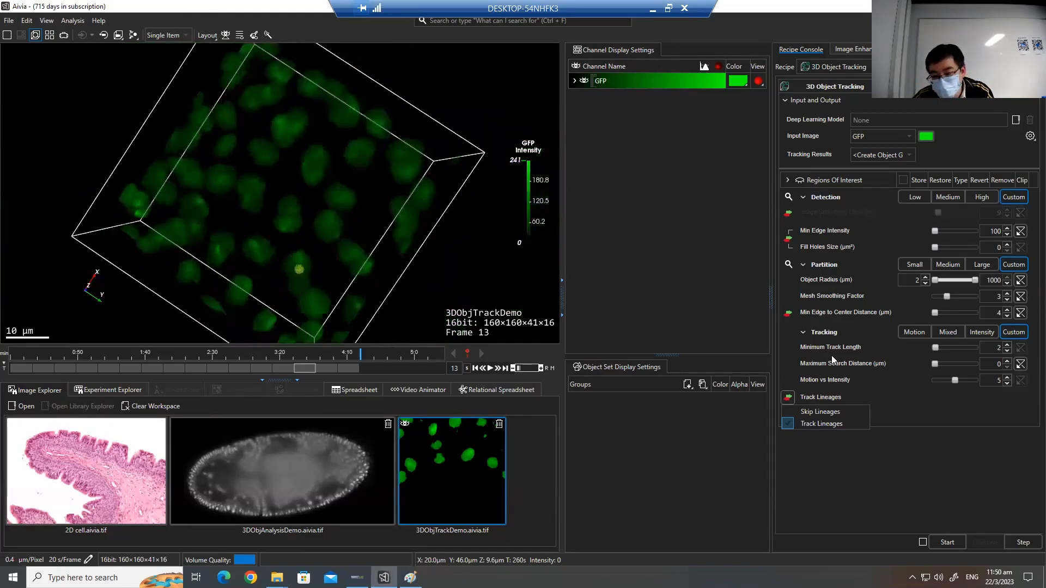
pyautogui.click(835, 424)
# - Review the matching algorithm options in the Tracking section and keep Use Greedy Matching selected
pyautogui.click(789, 417)
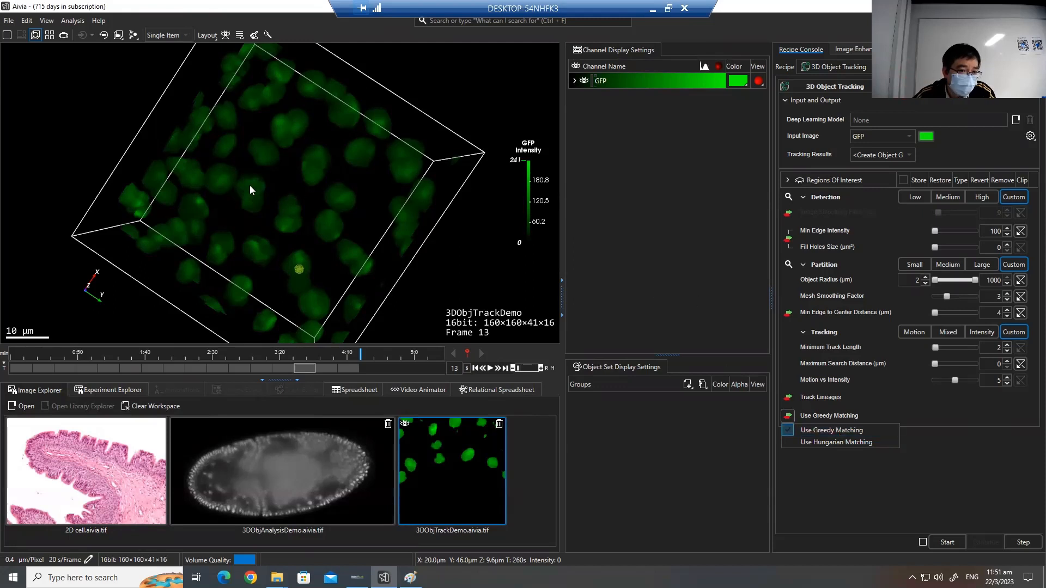
pyautogui.scroll(-3, 268, 184)
pyautogui.scroll(5, 269, 182)
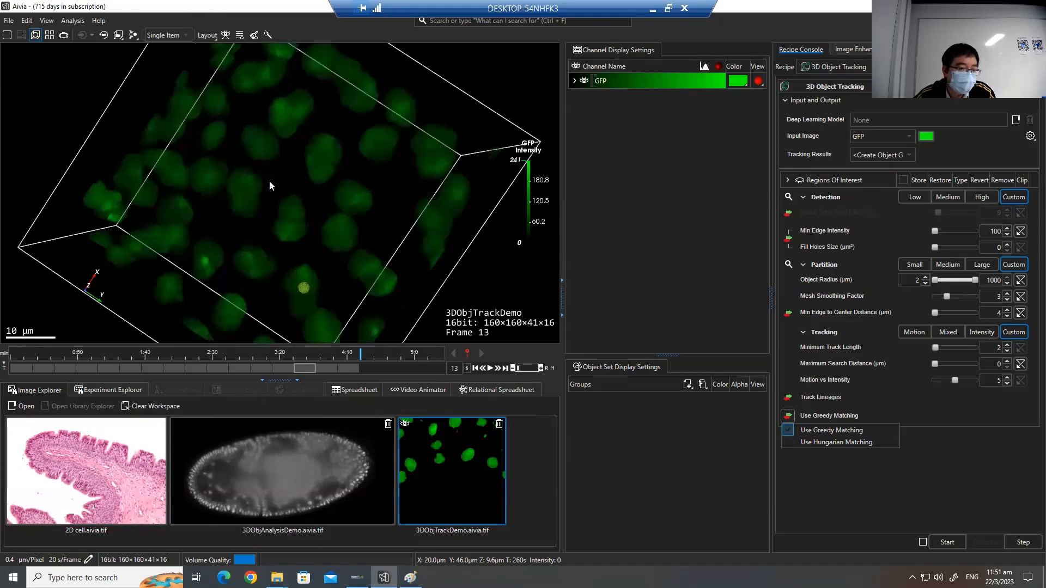
pyautogui.scroll(-5, 270, 182)
pyautogui.click(273, 168)
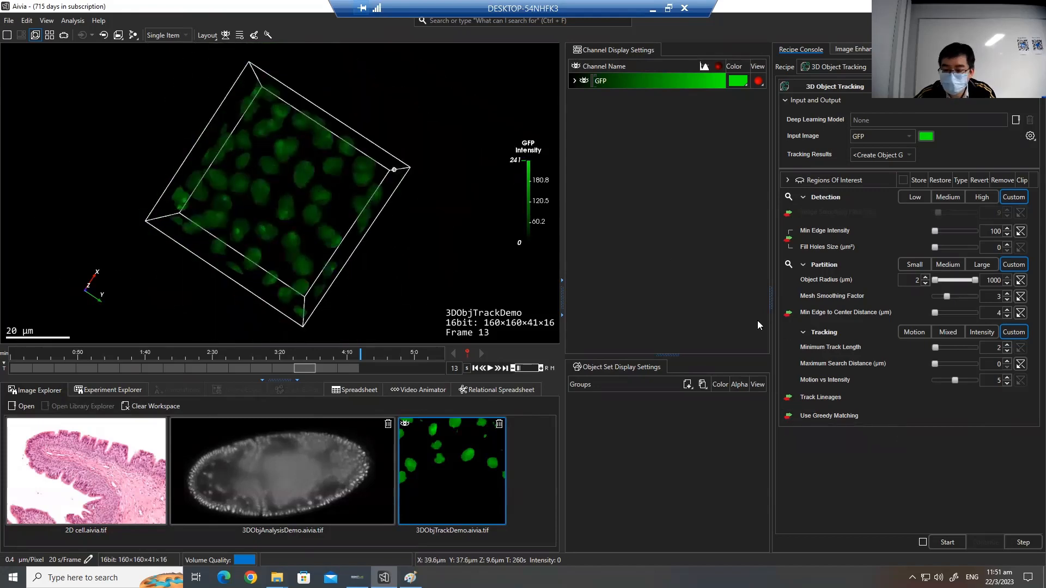
pyautogui.click(788, 415)
pyautogui.click(834, 431)
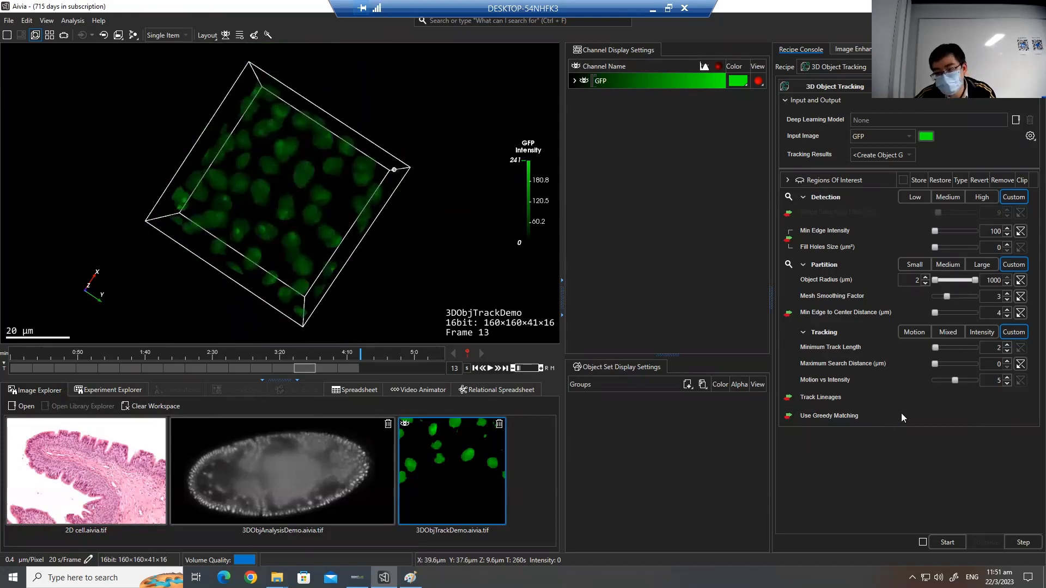
# - Run the 3D Object Tracking recipe, hide the resulting Objects and preview the partition for frame 0
pyautogui.click(956, 544)
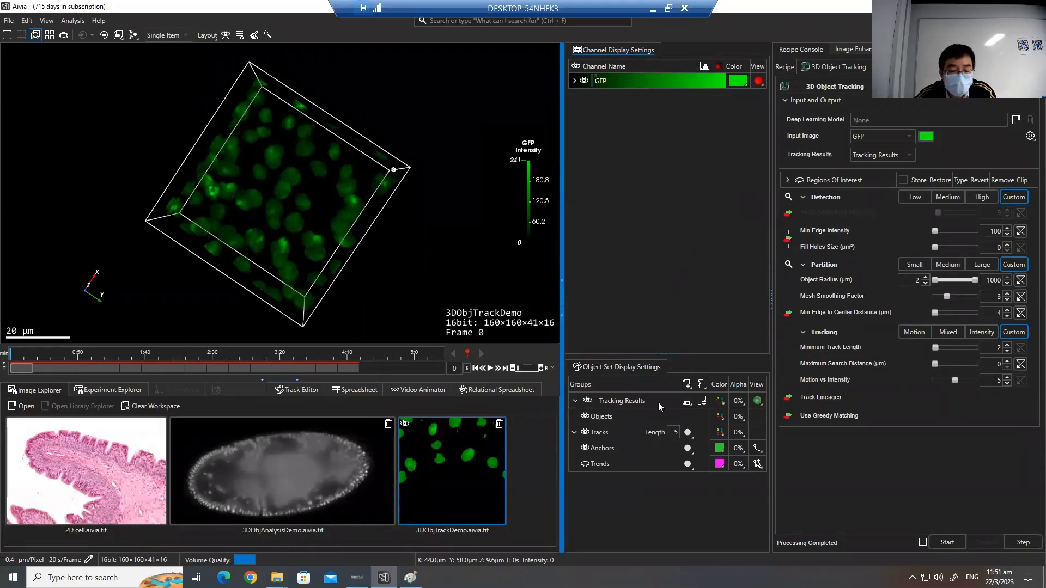
pyautogui.click(586, 417)
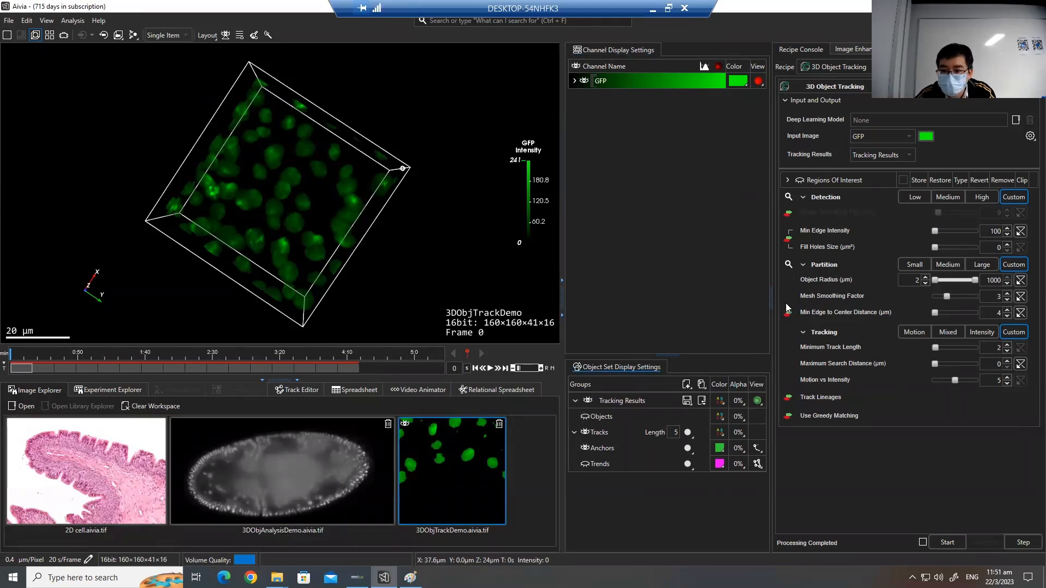
pyautogui.click(788, 264)
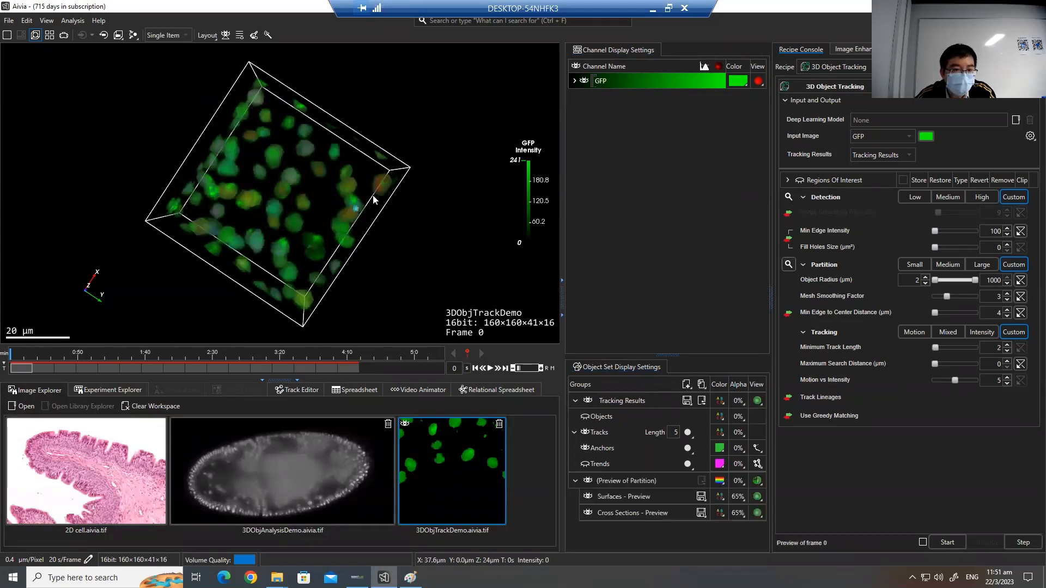
pyautogui.moveTo(373, 195); pyautogui.dragTo(384, 177)
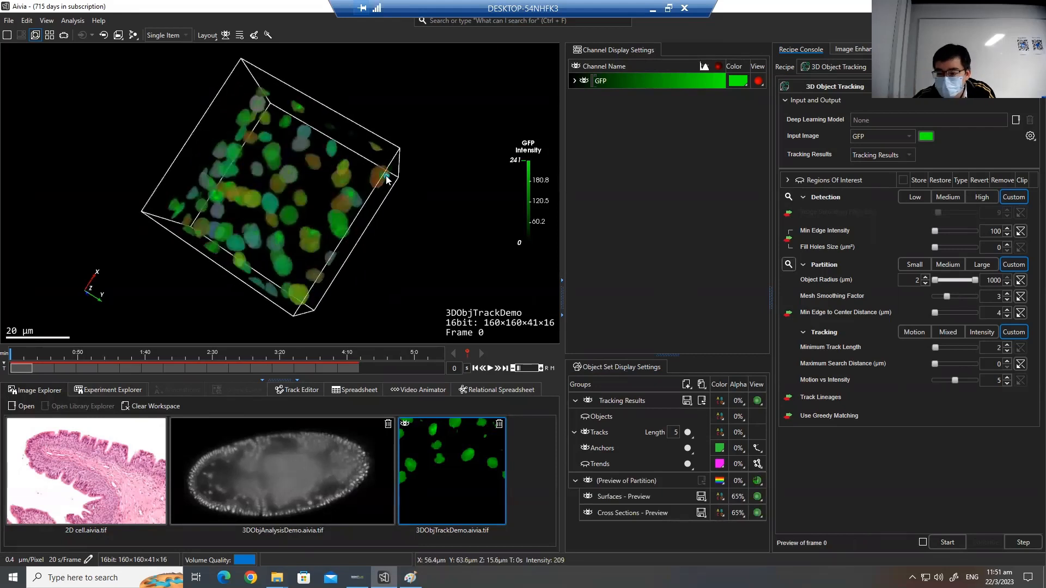
# - Rerun the recipe with a Minimum Track Length of 5 and preview the partition for frame 0 again
pyautogui.click(1006, 344)
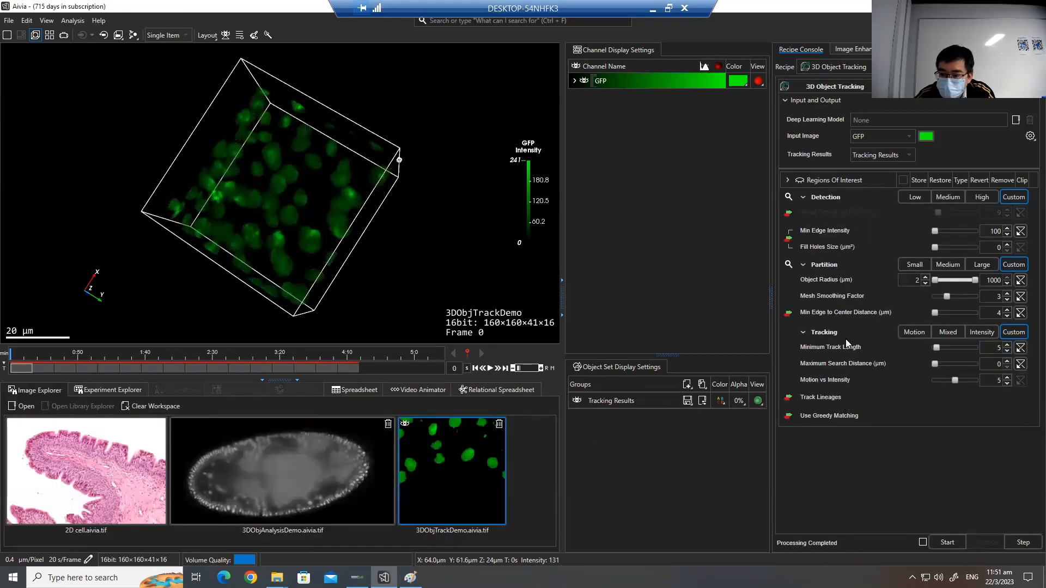
pyautogui.click(790, 396)
pyautogui.click(1026, 378)
pyautogui.moveTo(286, 192); pyautogui.dragTo(416, 194)
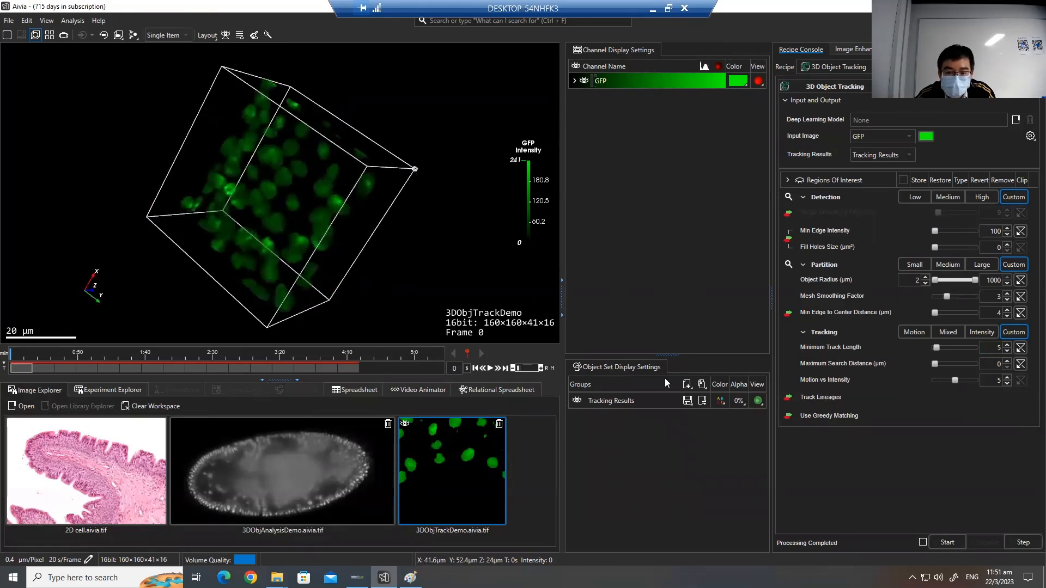
pyautogui.click(577, 401)
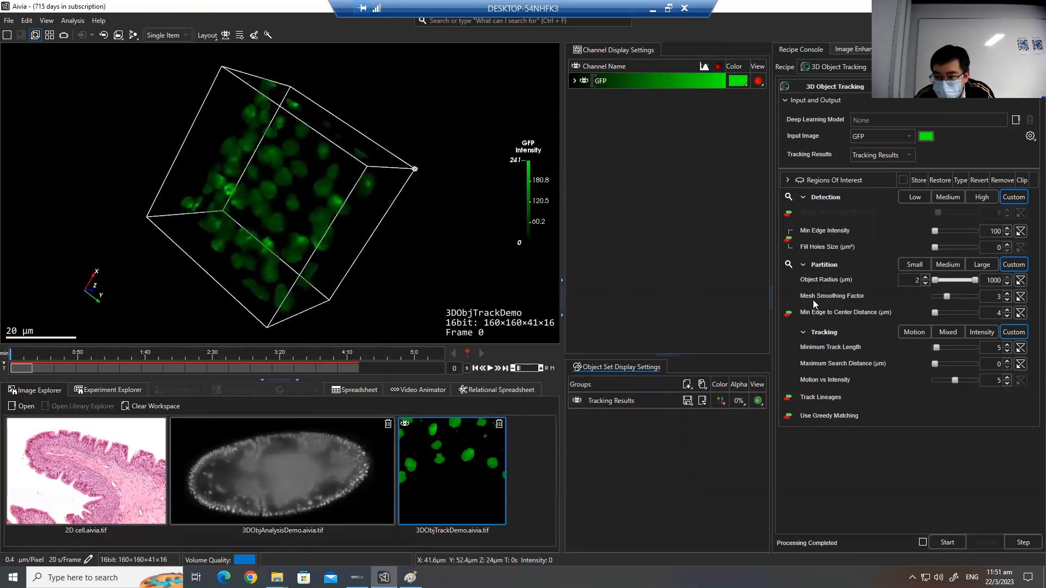
pyautogui.click(788, 264)
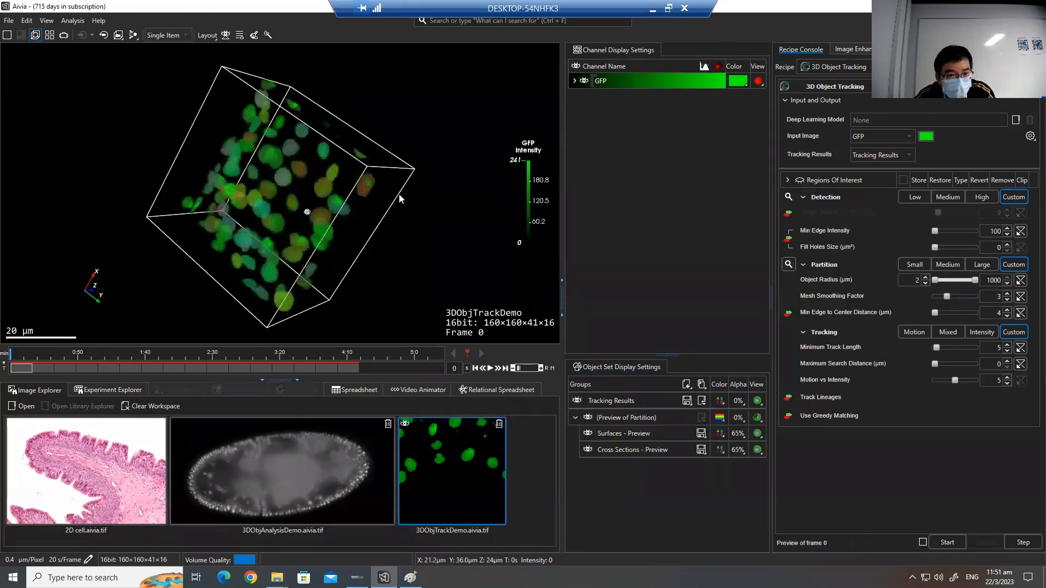
pyautogui.moveTo(399, 194); pyautogui.dragTo(370, 196)
pyautogui.scroll(3, 354, 205)
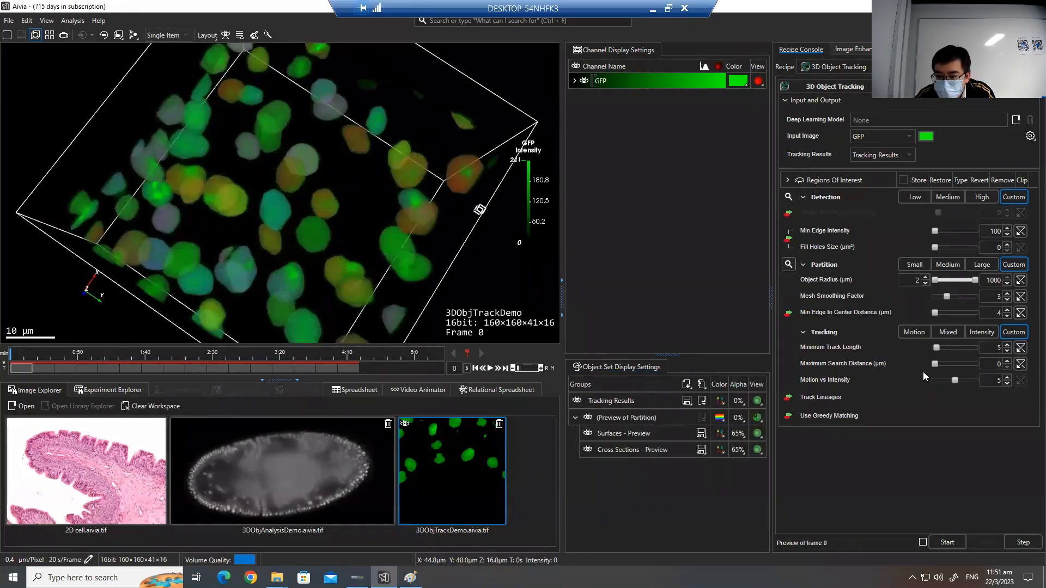
# - Rerun the recipe with a Maximum Search Distance of 5 µm and a Minimum Track Length of 2
pyautogui.click(1007, 361)
pyautogui.click(1008, 361)
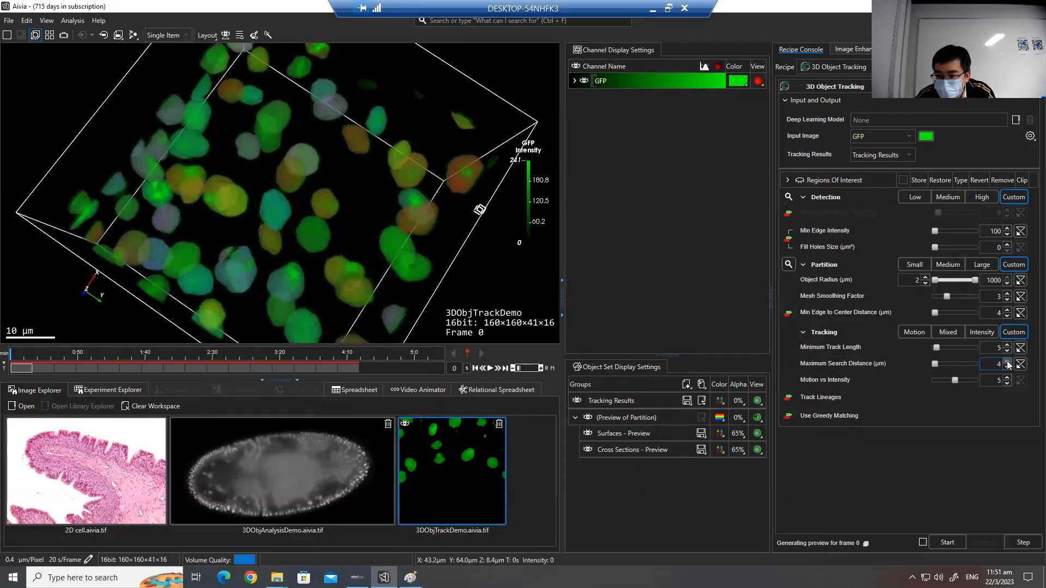
pyautogui.click(1008, 361)
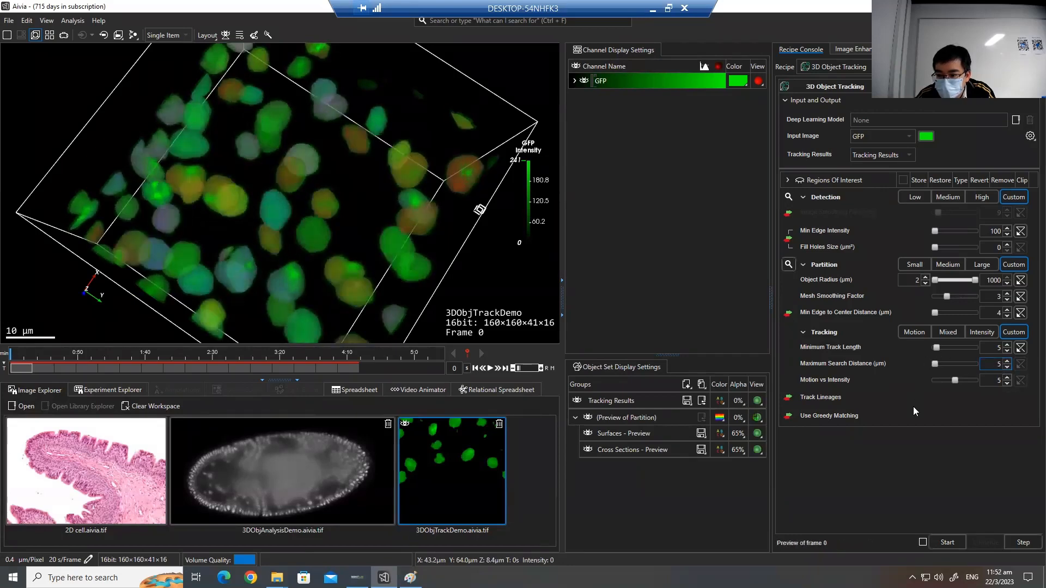
pyautogui.click(1006, 350)
pyautogui.click(1006, 350)
pyautogui.click(1006, 351)
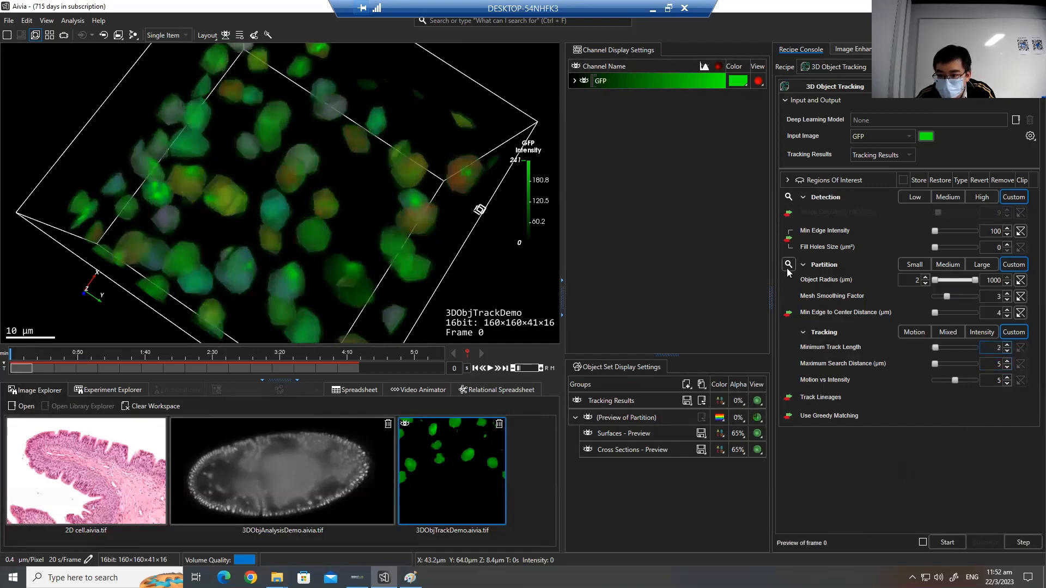
pyautogui.click(947, 542)
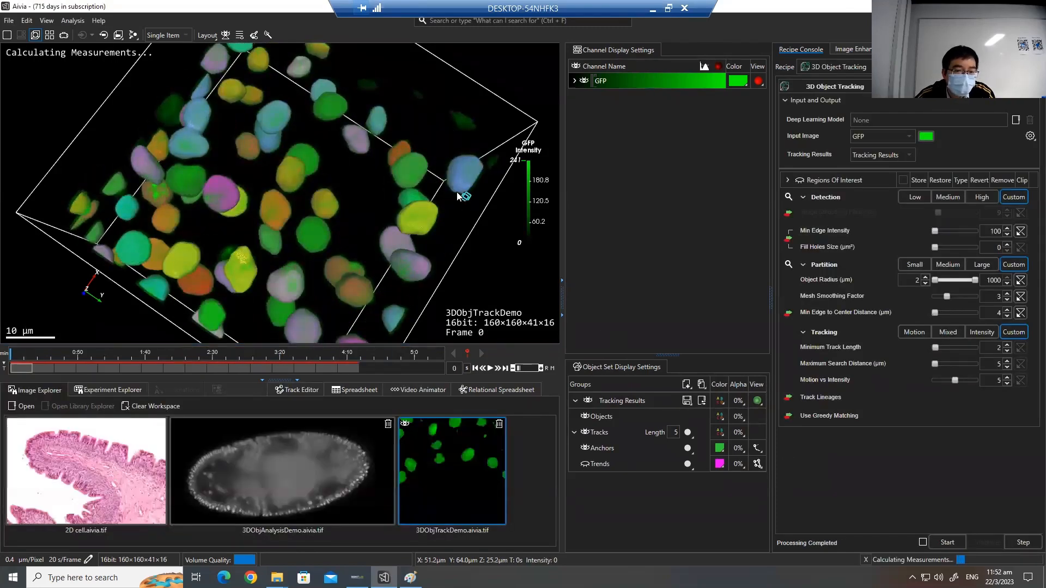
# - Widen the display settings and recipe area beside the 3D view and inspect the tracked nuclei
pyautogui.scroll(-3, 282, 236)
pyautogui.moveTo(282, 235); pyautogui.dragTo(327, 245)
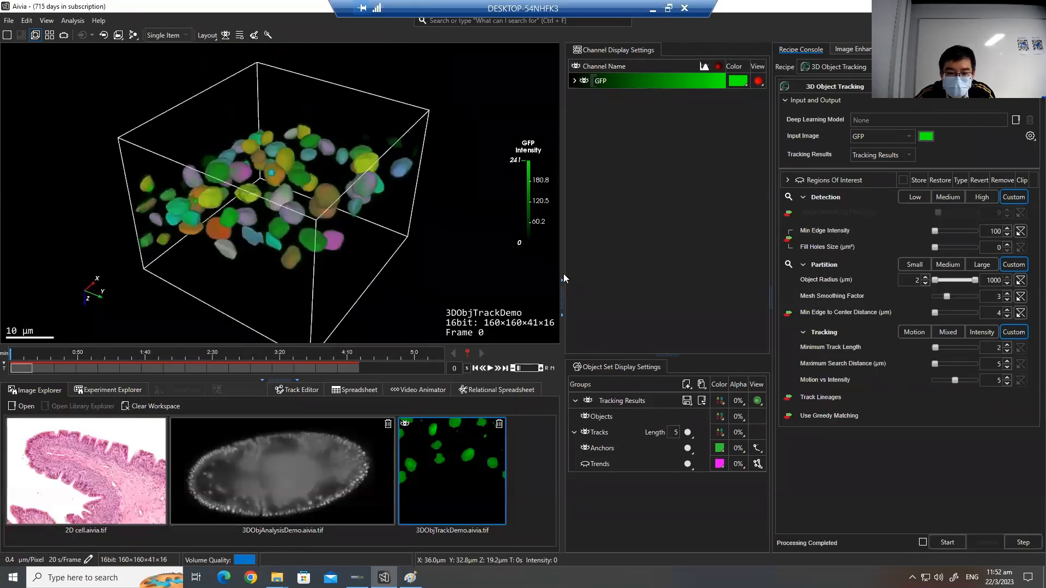
pyautogui.moveTo(562, 275); pyautogui.dragTo(502, 288)
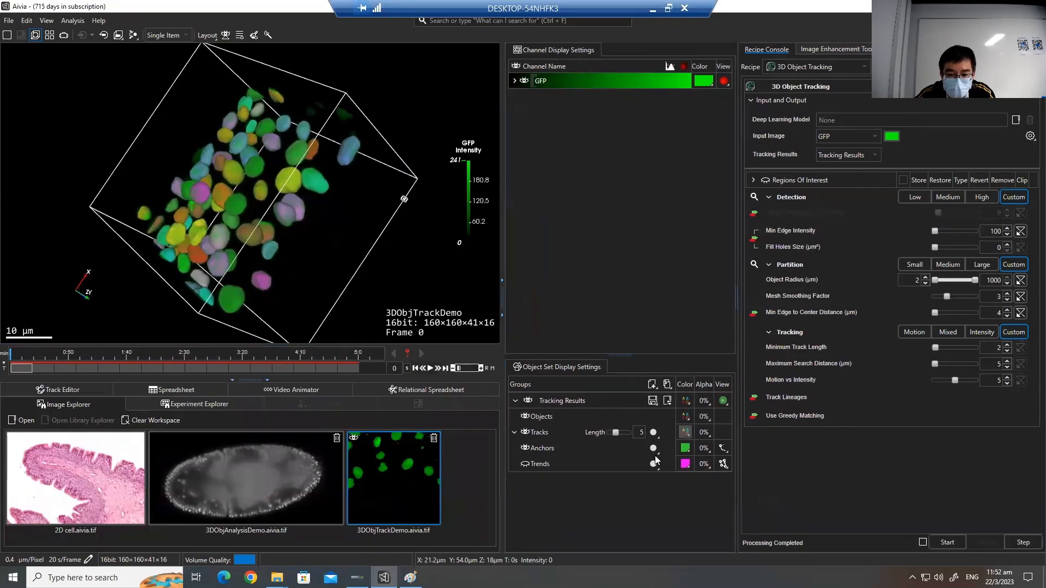
pyautogui.moveTo(401, 289); pyautogui.dragTo(260, 218)
pyautogui.scroll(2, 292, 214)
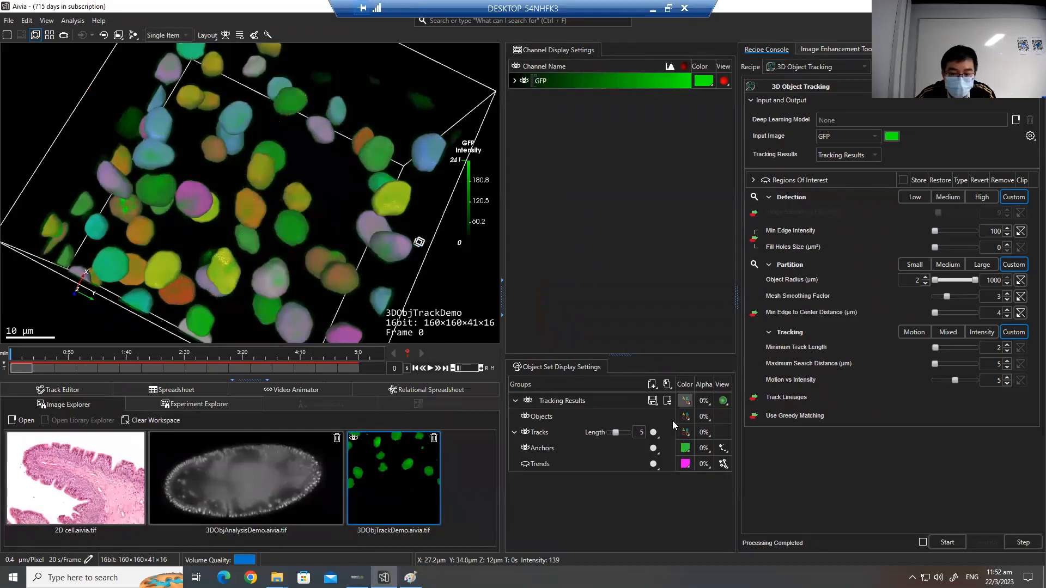
# - Set the displayed length of the Tracks to 16 and hide the GFP channel in the 3D view
pyautogui.moveTo(613, 433); pyautogui.dragTo(630, 433)
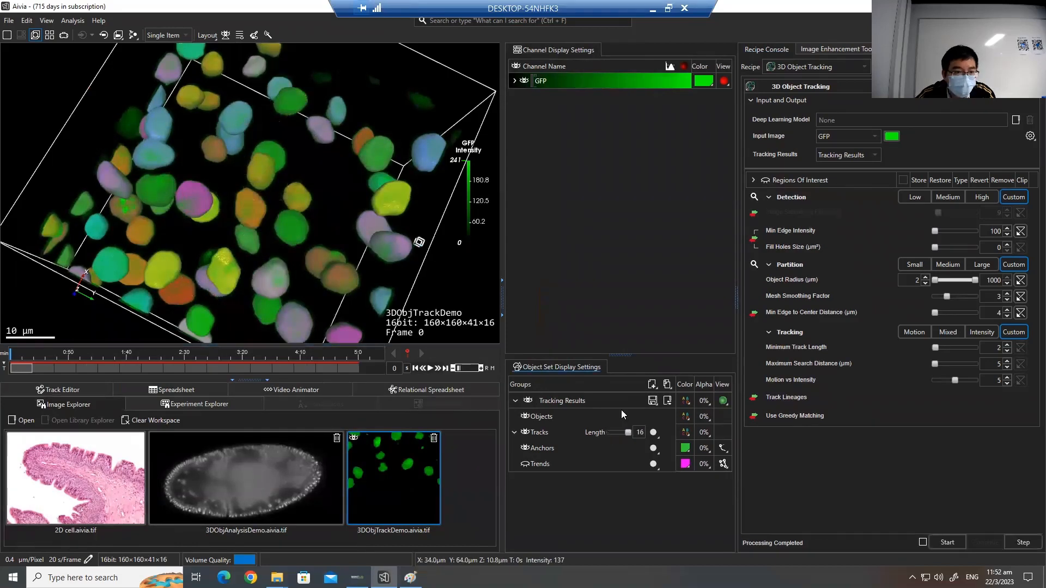
pyautogui.moveTo(334, 199); pyautogui.dragTo(357, 203)
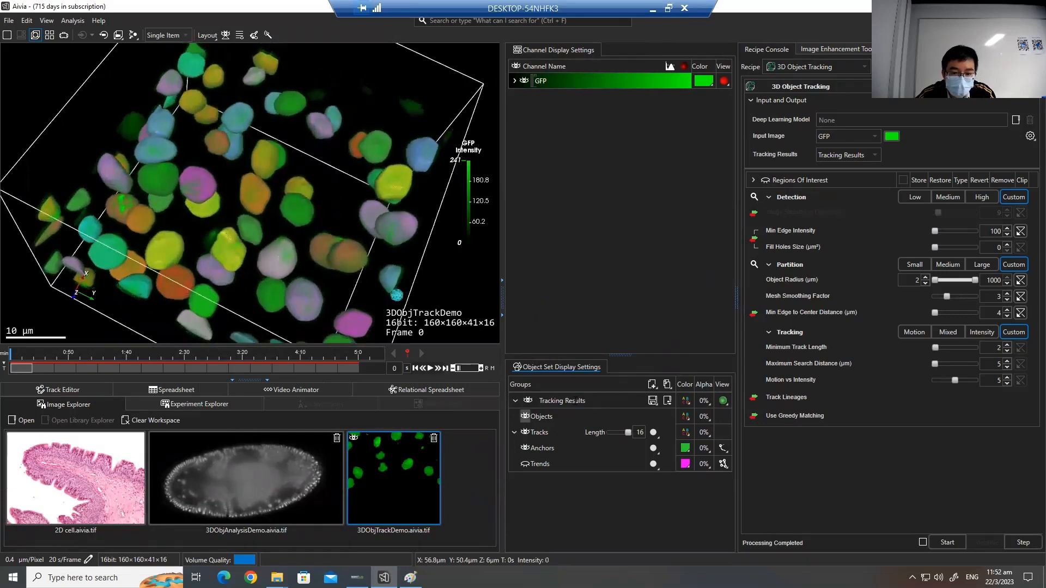
pyautogui.click(528, 85)
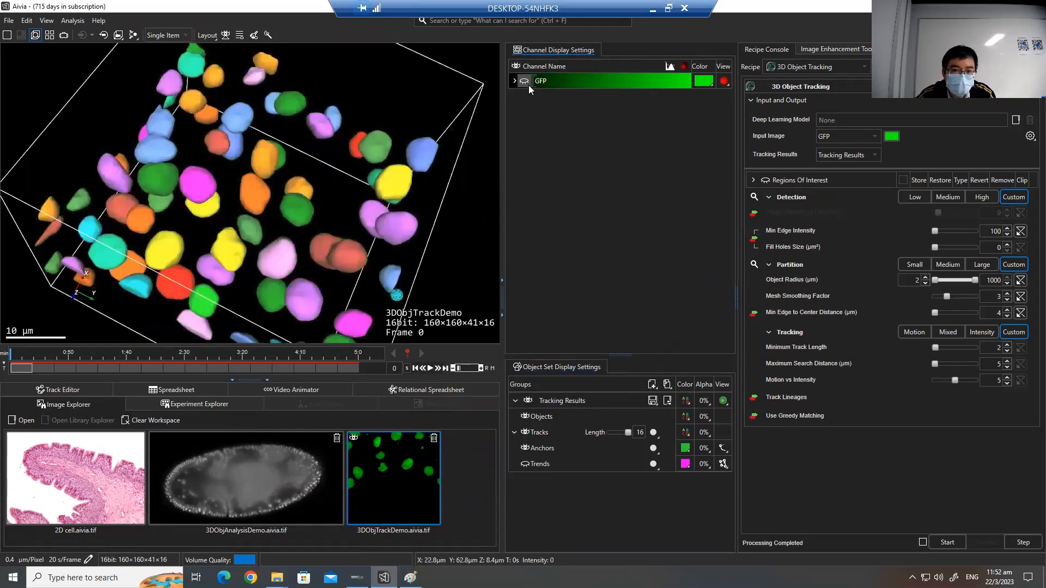
pyautogui.moveTo(450, 148); pyautogui.dragTo(428, 161)
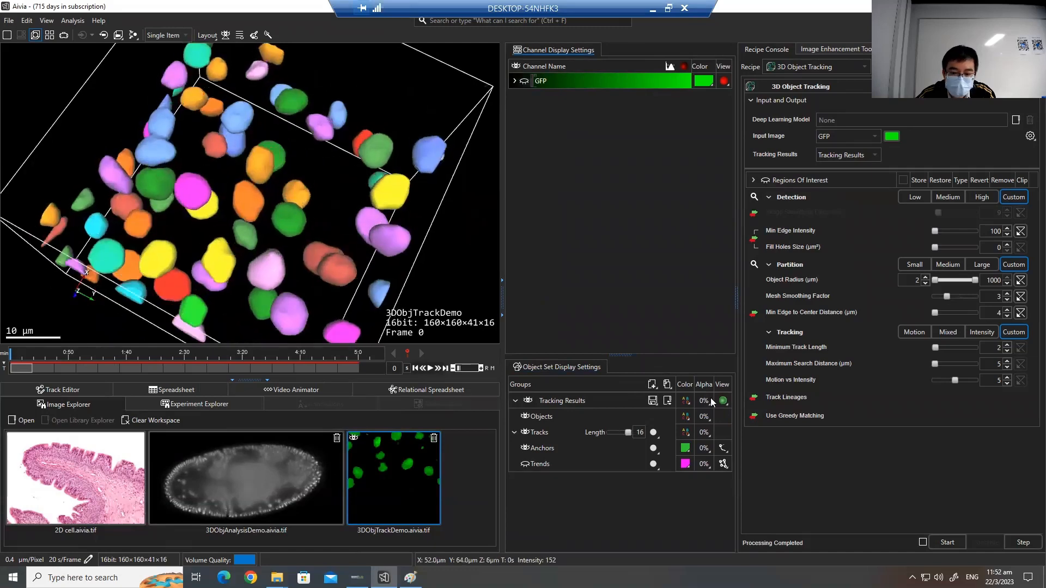
# - Set the displayed length of the Tracks to 7 and show the Trends arrows on the objects
pyautogui.click(620, 432)
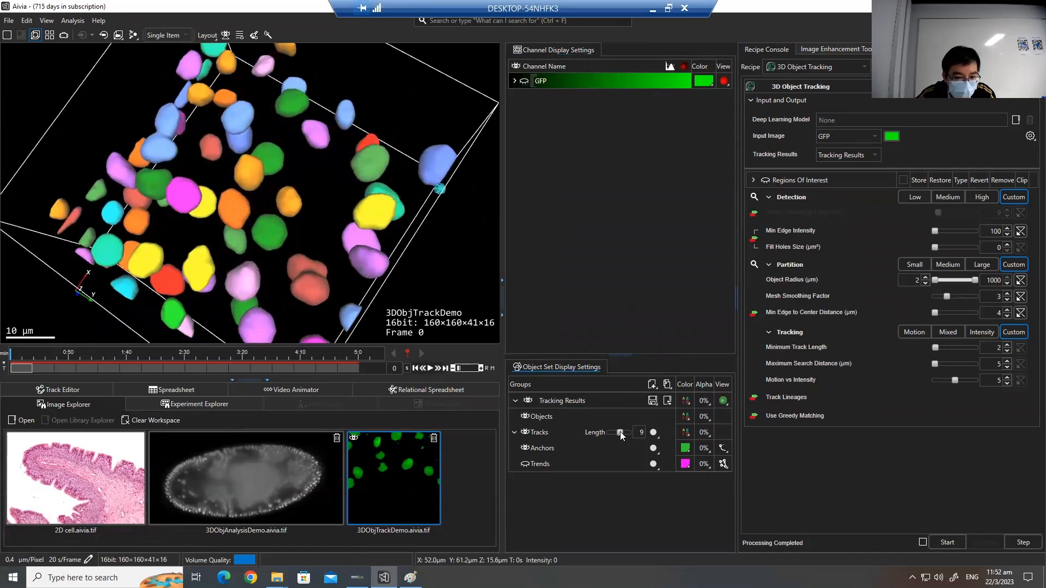
pyautogui.click(653, 433)
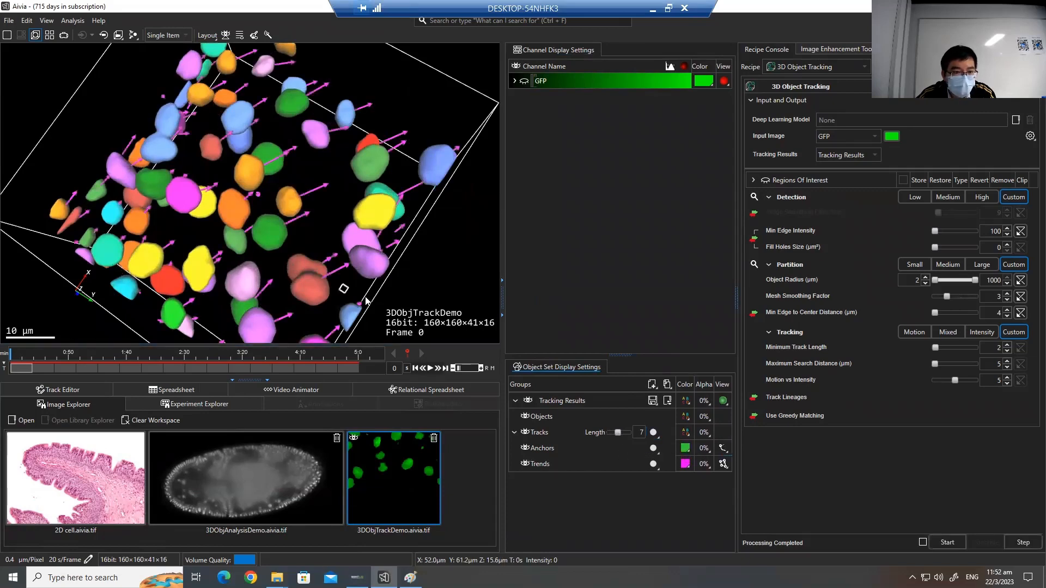
pyautogui.moveTo(366, 302); pyautogui.dragTo(355, 278)
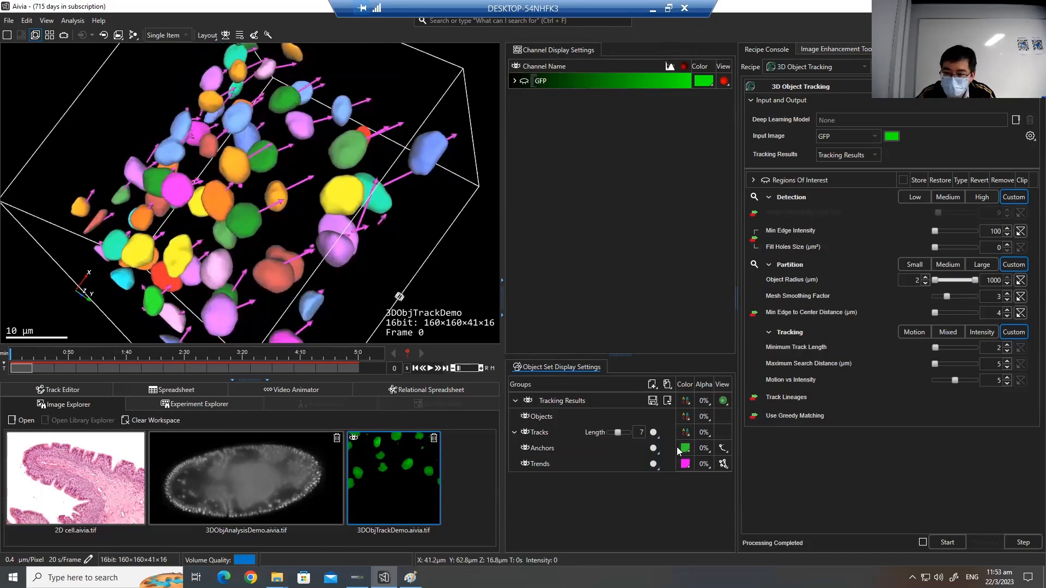
# - Set the Objects transparency to 56% and inspect the anchors and trend arrows inside the nuclei up close
pyautogui.click(653, 448)
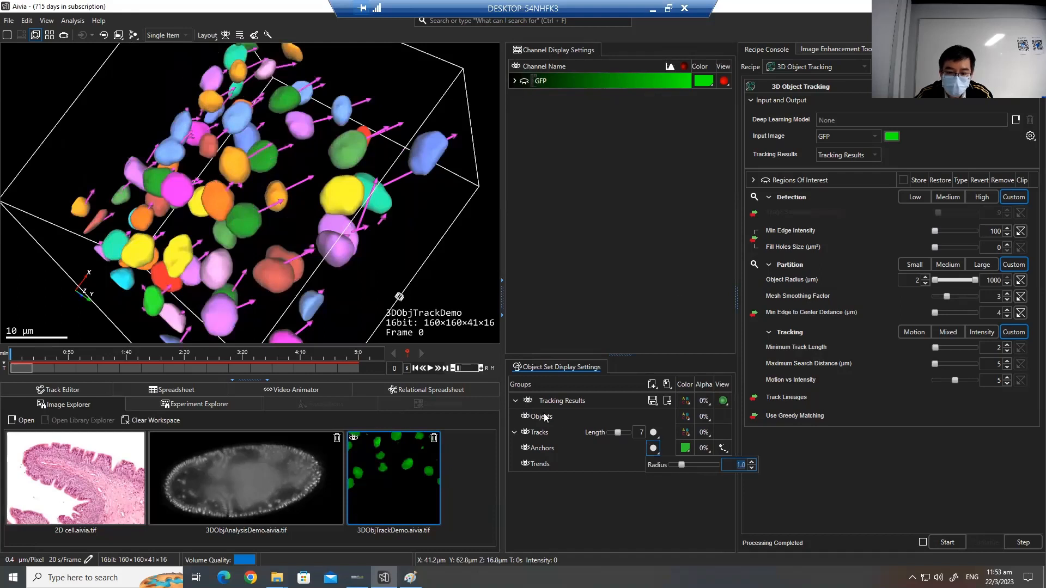
pyautogui.click(703, 417)
pyautogui.moveTo(741, 436); pyautogui.dragTo(769, 435)
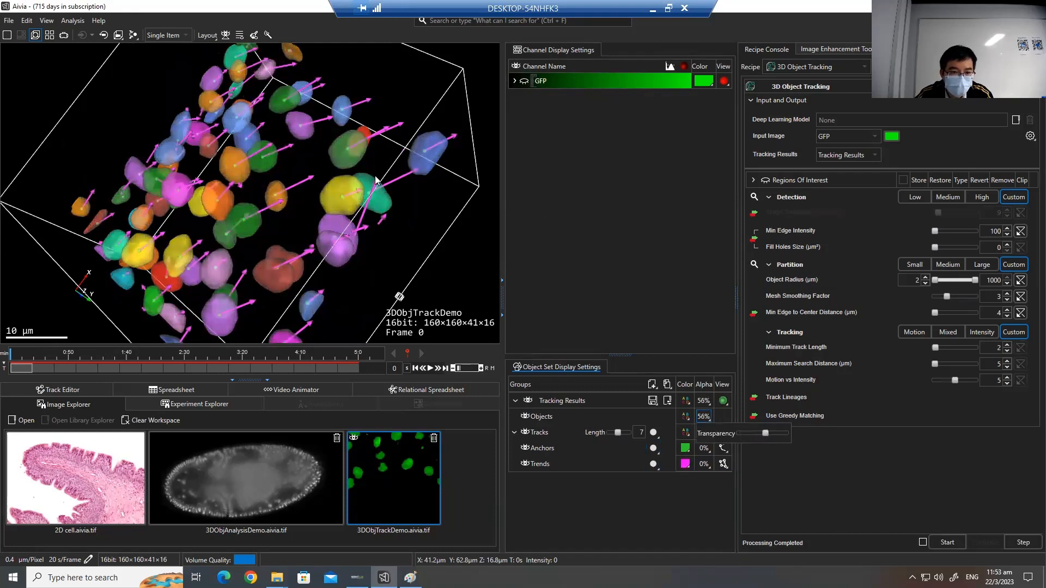
pyautogui.scroll(5, 404, 214)
pyautogui.moveTo(435, 238); pyautogui.dragTo(365, 247)
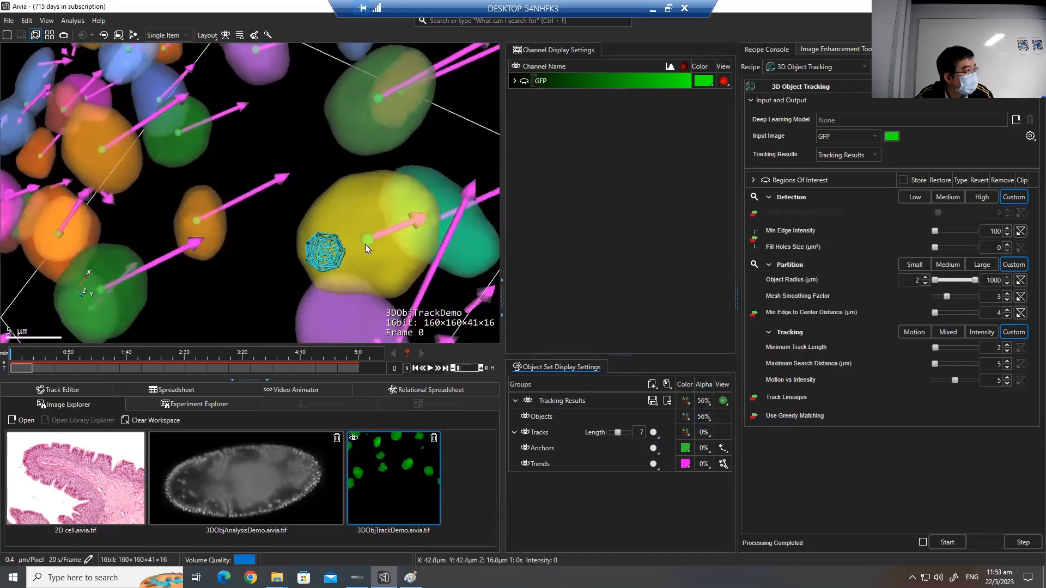
pyautogui.moveTo(365, 244); pyautogui.dragTo(352, 196, button='middle')
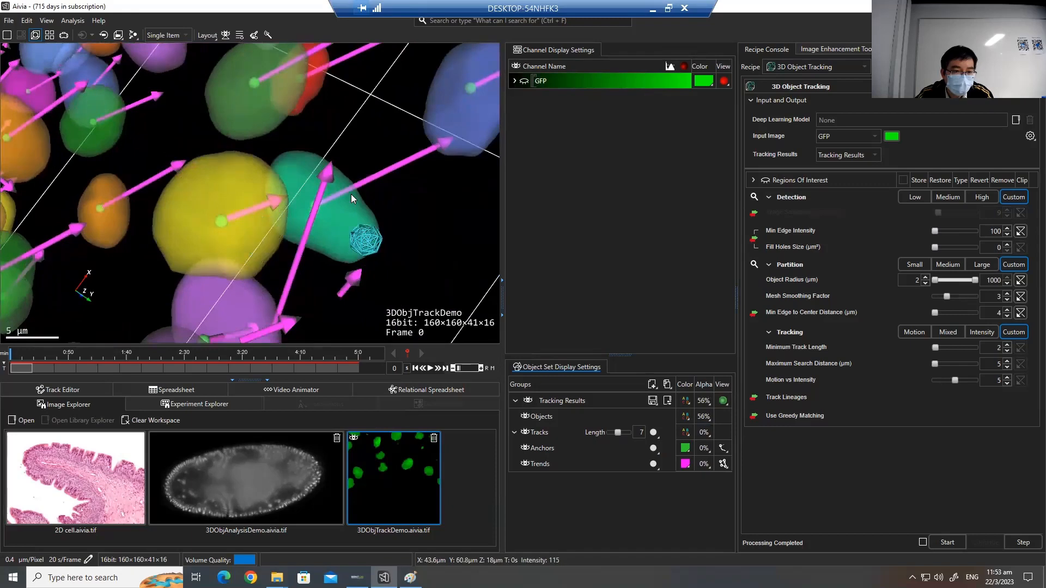
pyautogui.scroll(-3, 351, 195)
pyautogui.moveTo(350, 195); pyautogui.dragTo(274, 221)
pyautogui.scroll(-4, 309, 235)
pyautogui.moveTo(276, 232); pyautogui.dragTo(288, 231, button='middle')
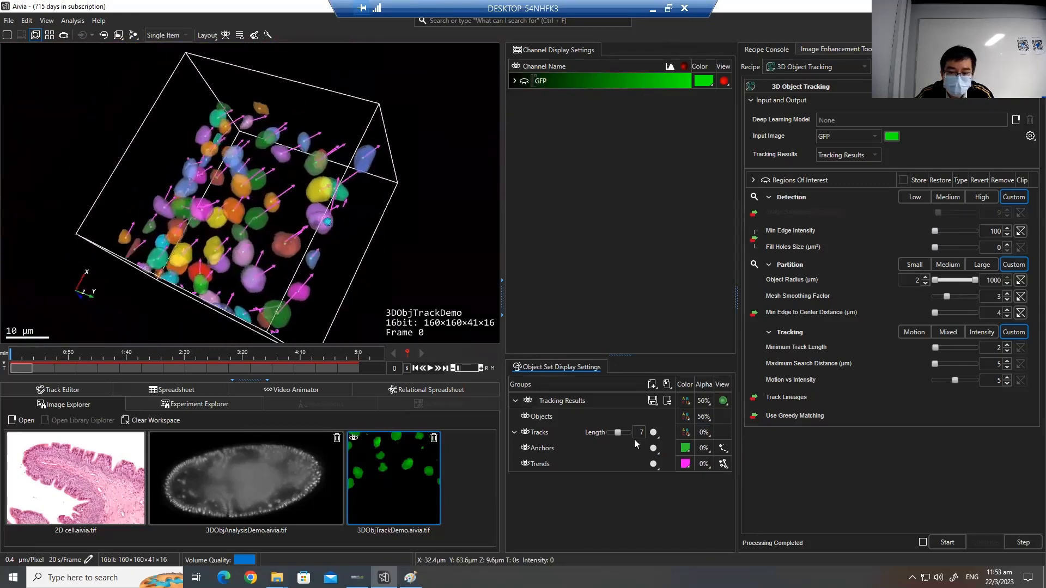
# - Advance the timeline to frame 12 and set the displayed length of the Tracks to 5
pyautogui.click(704, 433)
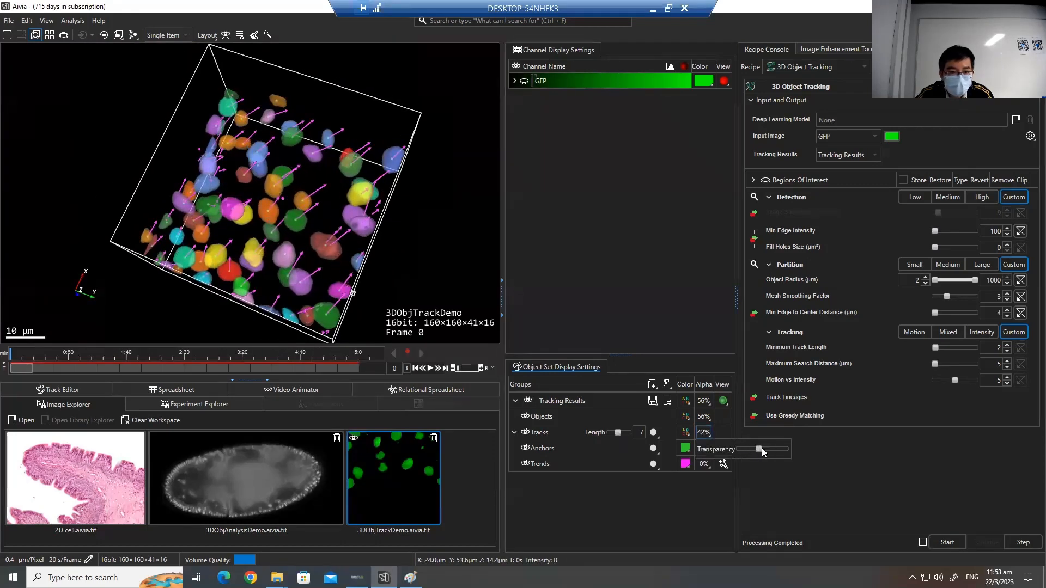
pyautogui.moveTo(615, 436); pyautogui.dragTo(612, 434)
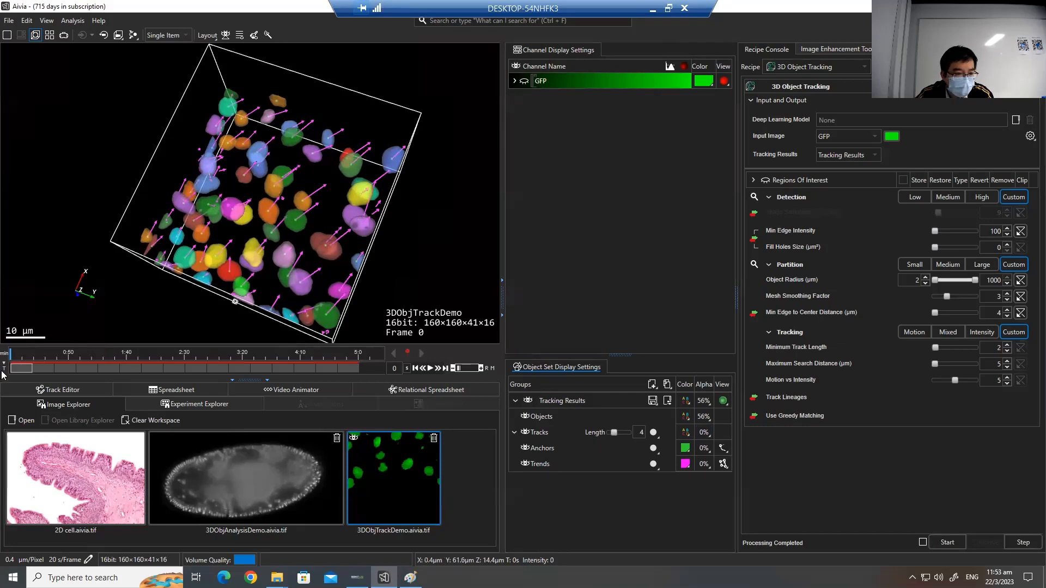
pyautogui.moveTo(59, 367); pyautogui.dragTo(284, 369)
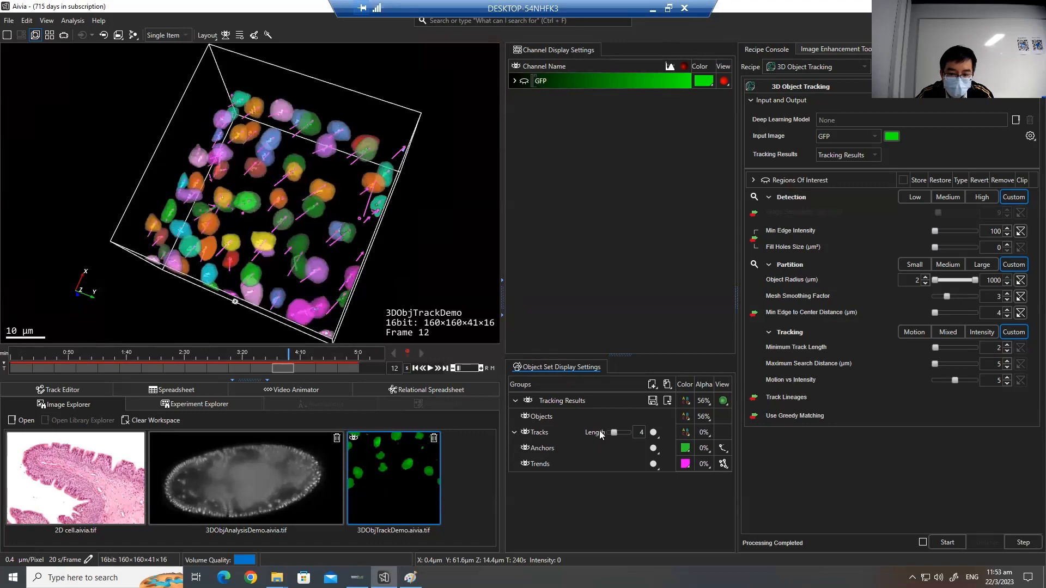
pyautogui.moveTo(613, 431); pyautogui.dragTo(614, 431)
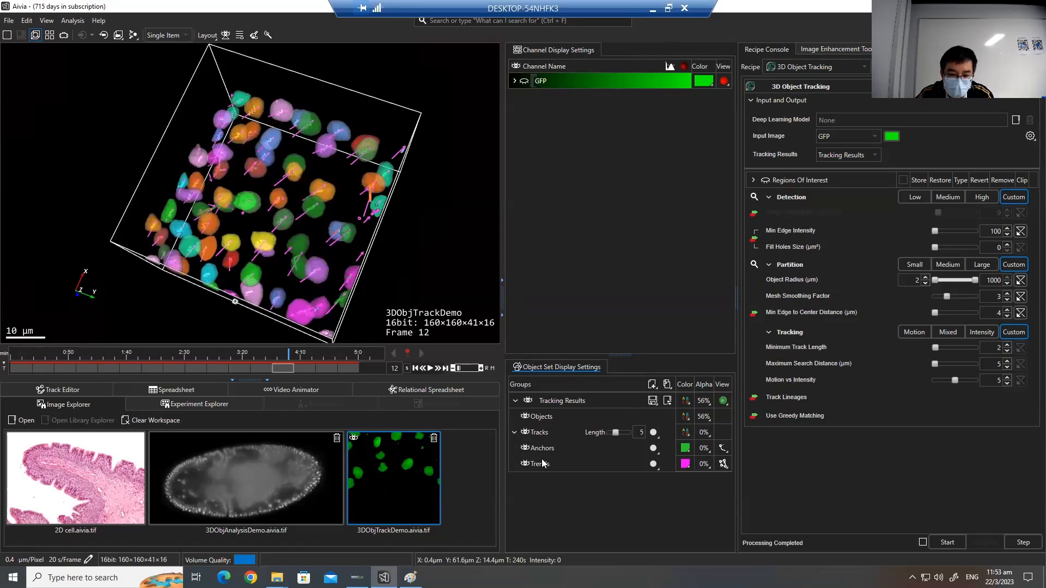
# - Hide the Trends arrows and inspect the remaining tracks inside the semi-transparent nuclei
pyautogui.scroll(5, 314, 238)
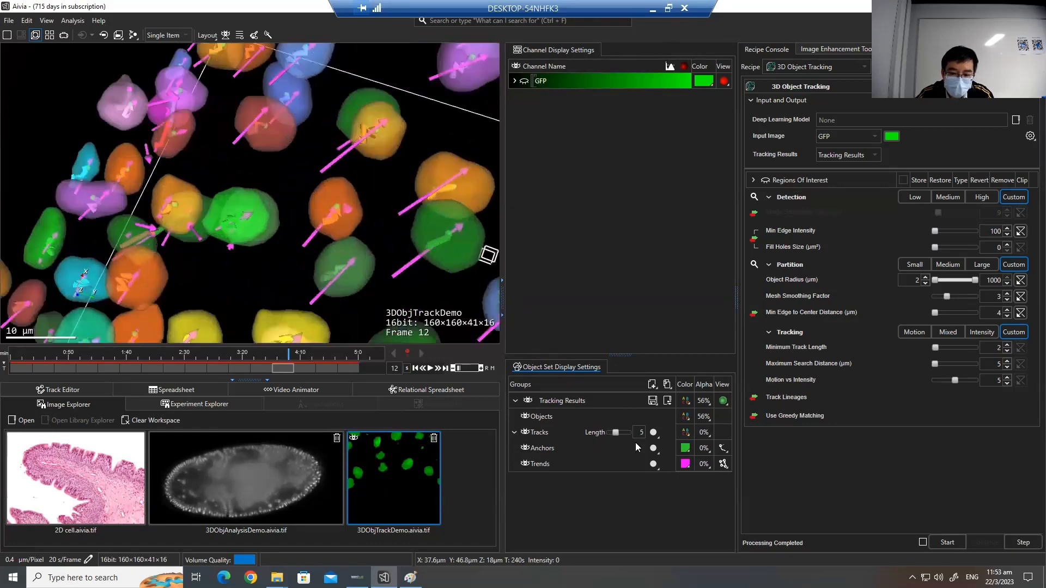
pyautogui.moveTo(381, 193); pyautogui.dragTo(336, 243, button='middle')
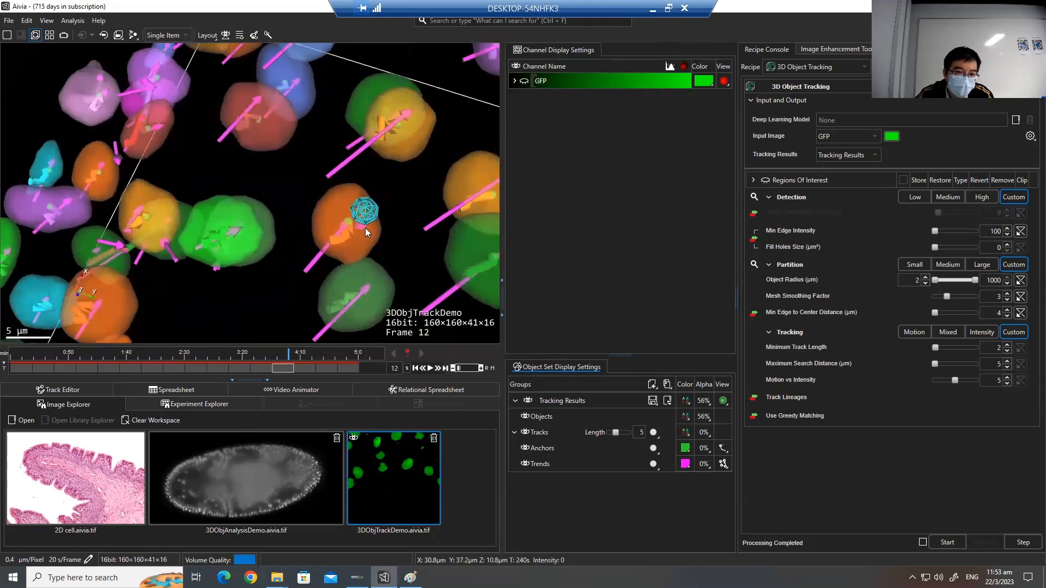
pyautogui.moveTo(364, 173); pyautogui.dragTo(319, 211, button='middle')
pyautogui.moveTo(163, 274); pyautogui.dragTo(162, 282, button='middle')
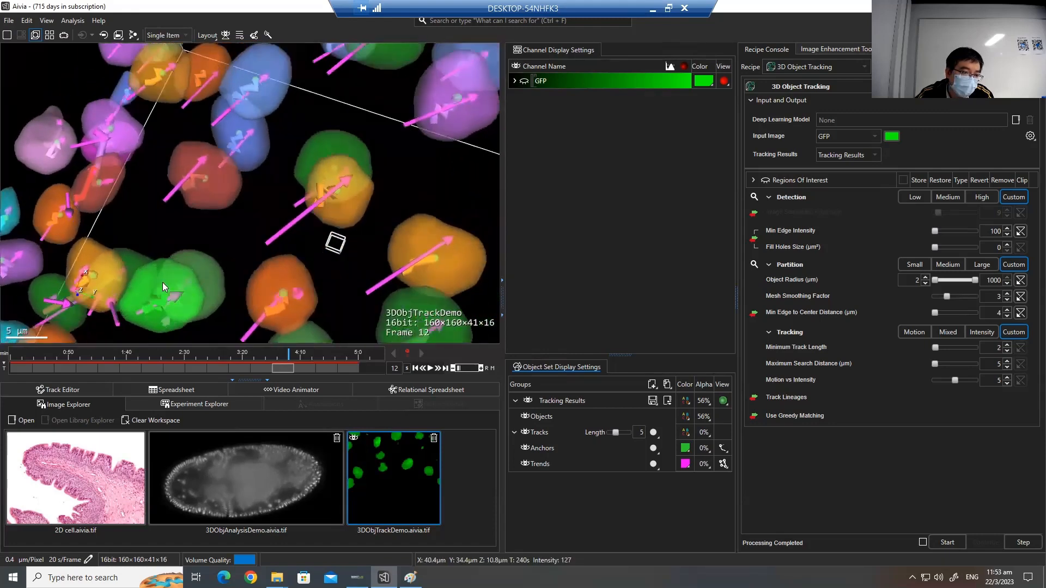
pyautogui.click(165, 305)
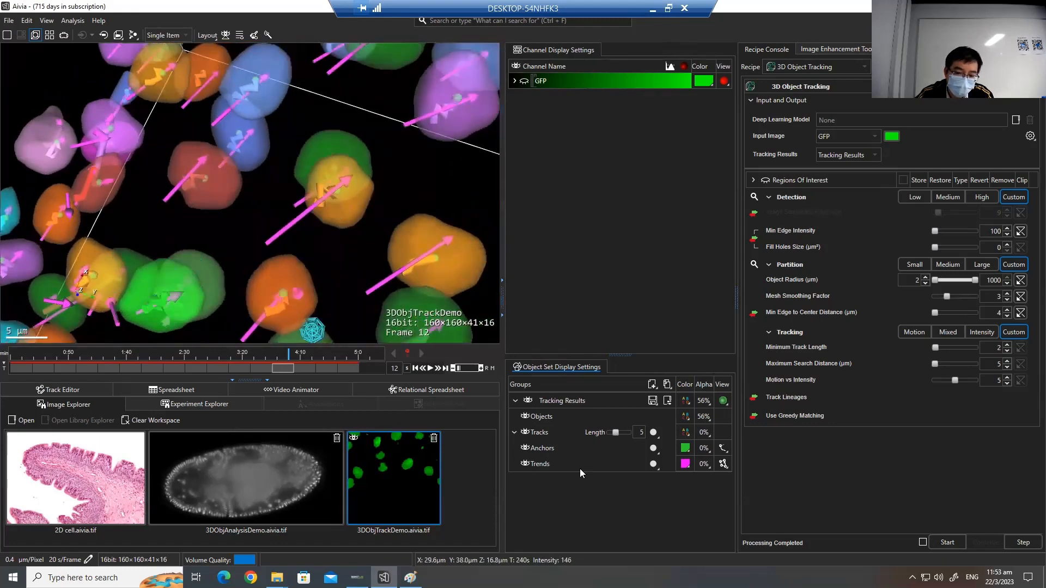
pyautogui.click(525, 463)
pyautogui.moveTo(297, 238); pyautogui.dragTo(221, 246)
pyautogui.moveTo(299, 211)
pyautogui.mouseDown()
pyautogui.moveTo(206, 233)
pyautogui.moveTo(311, 300)
pyautogui.moveTo(381, 288)
pyautogui.mouseUp()
pyautogui.scroll(-8, 380, 286)
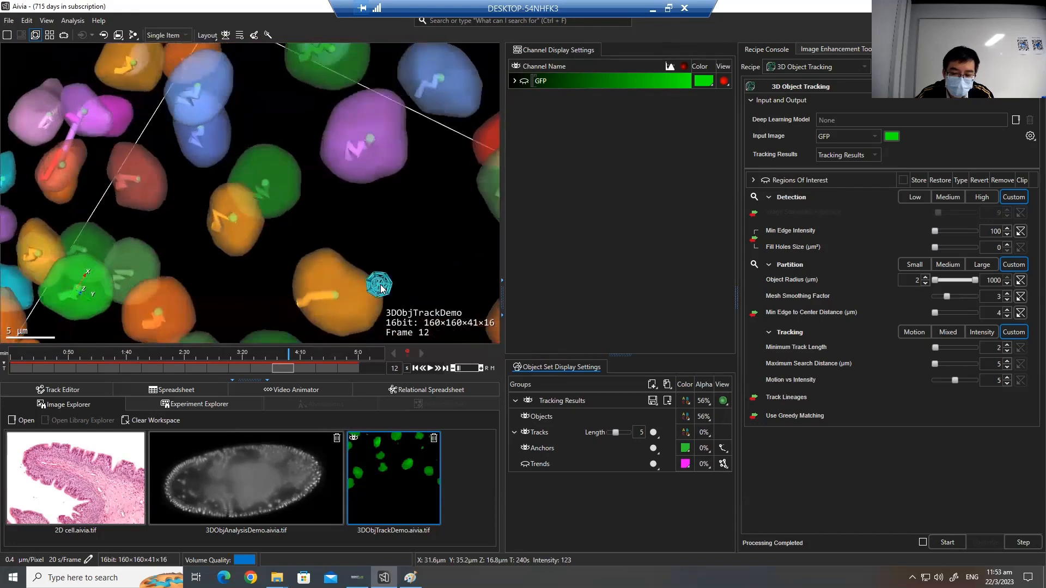
pyautogui.moveTo(380, 257); pyautogui.dragTo(395, 221, button='middle')
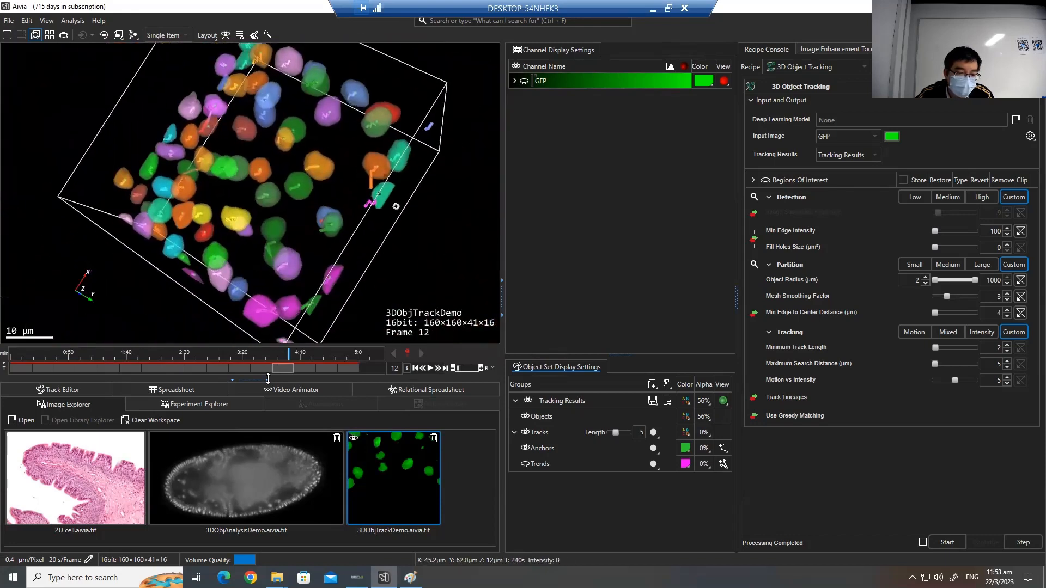
# - Review the velocity, volume and centroid measurements in the Spreadsheet and select Track 3 to locate it in the 3D view
pyautogui.click(173, 390)
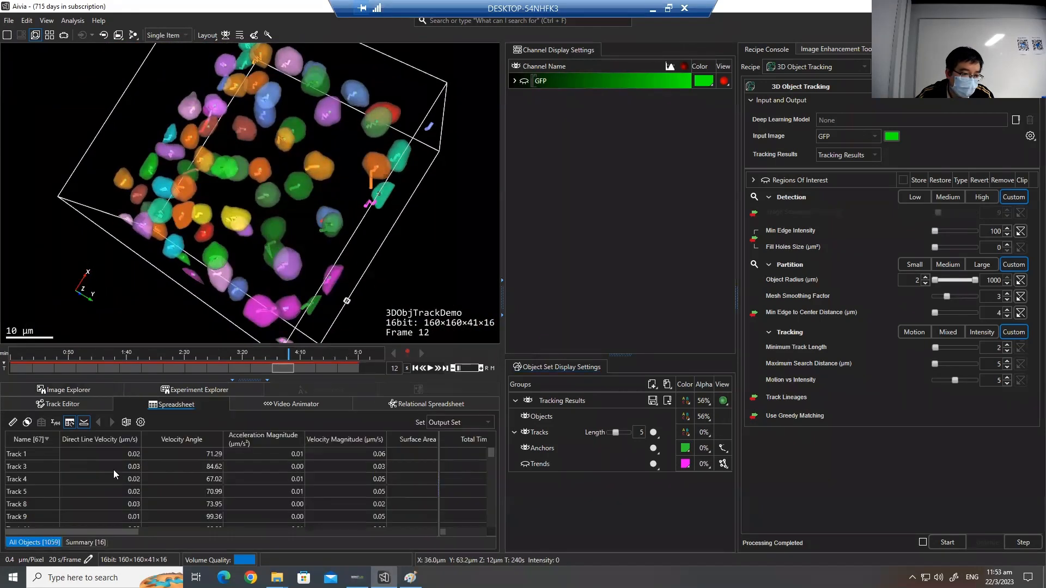
pyautogui.click(122, 455)
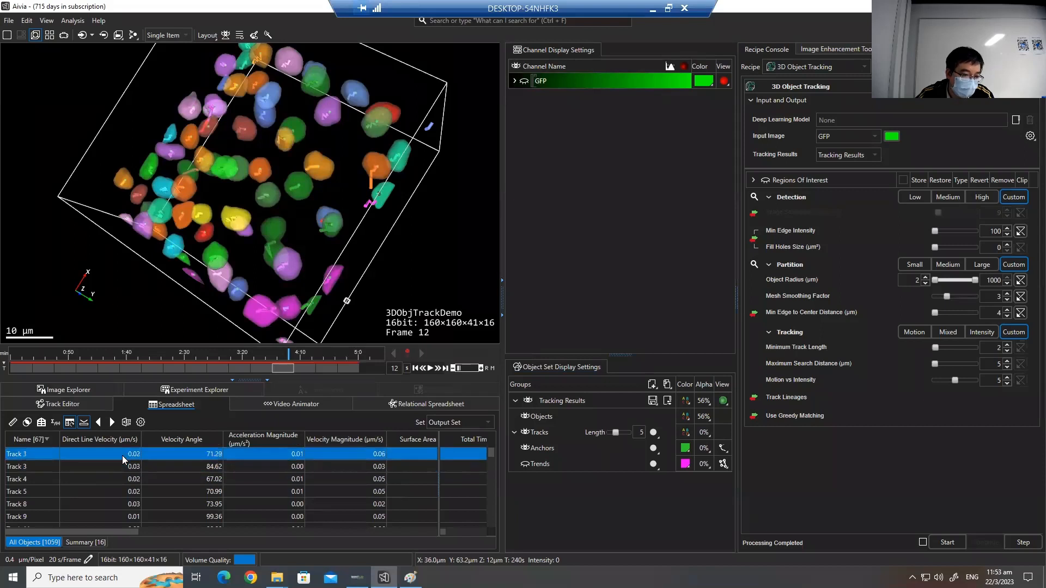
pyautogui.click(157, 469)
pyautogui.click(169, 455)
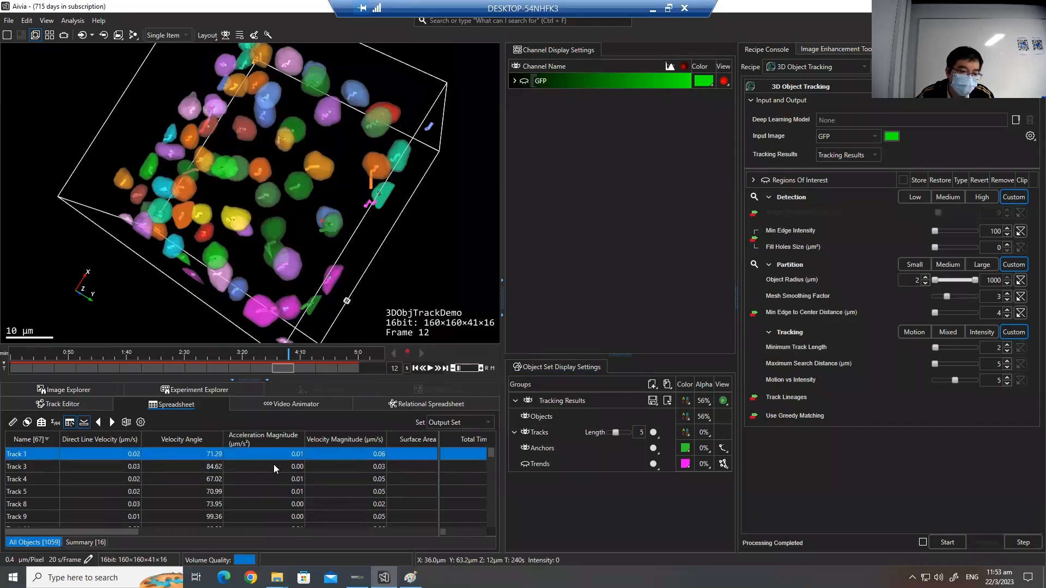
pyautogui.moveTo(103, 534); pyautogui.dragTo(243, 536)
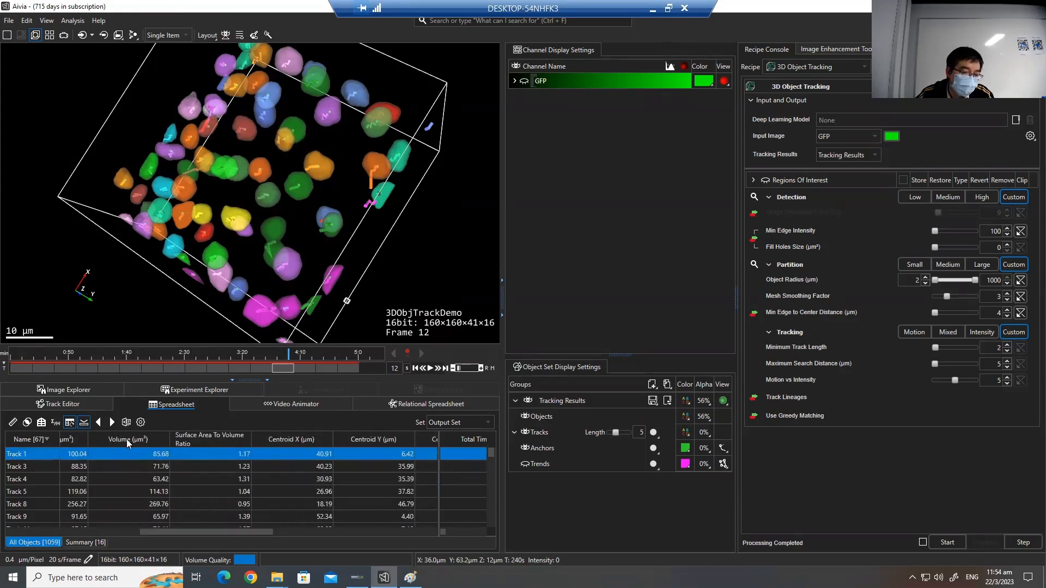
pyautogui.click(136, 467)
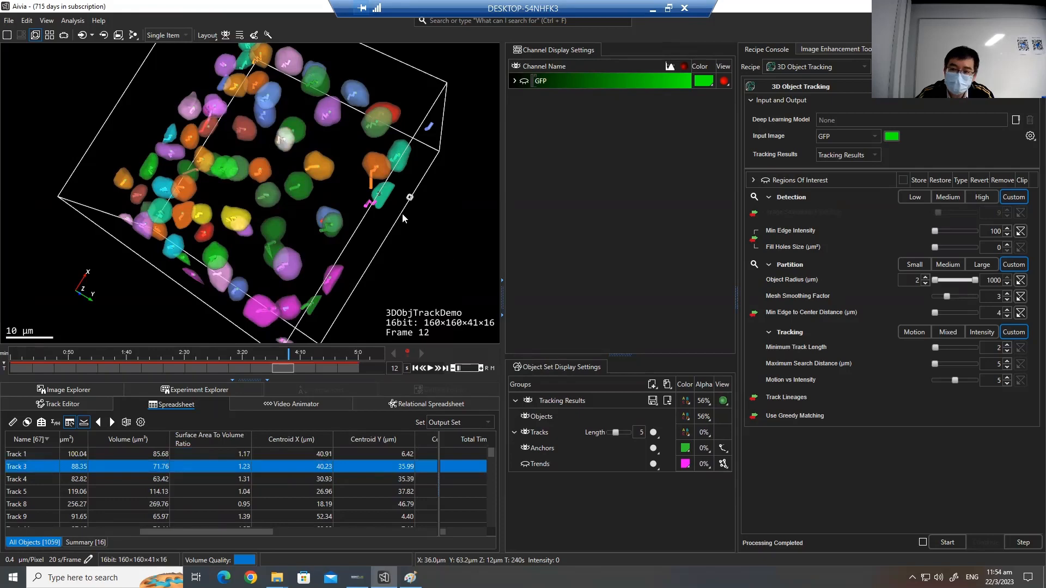
pyautogui.moveTo(402, 214)
pyautogui.mouseDown()
pyautogui.moveTo(432, 213)
pyautogui.moveTo(415, 229)
pyautogui.mouseUp()
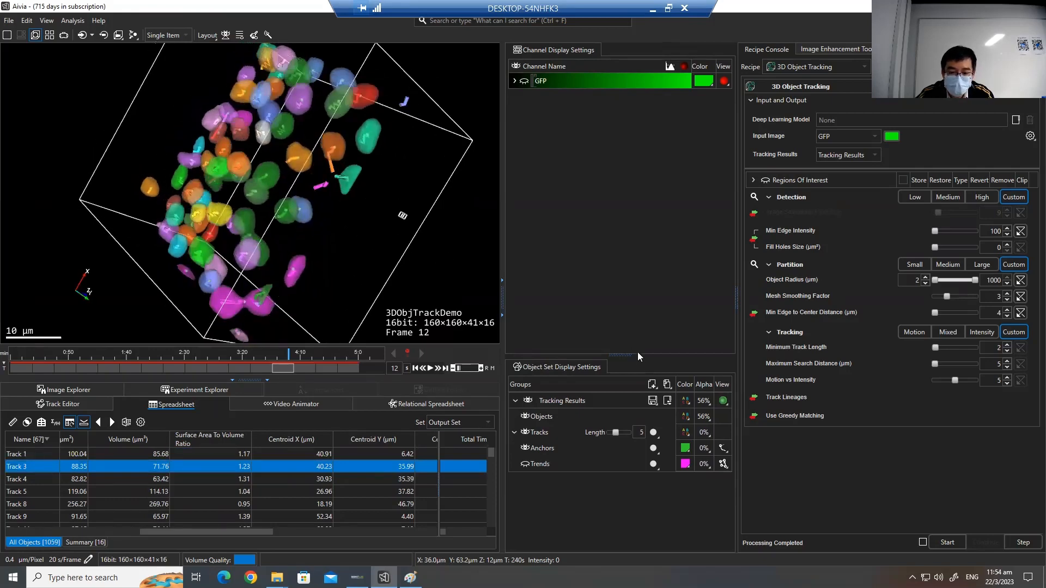
pyautogui.moveTo(358, 262); pyautogui.dragTo(196, 331)
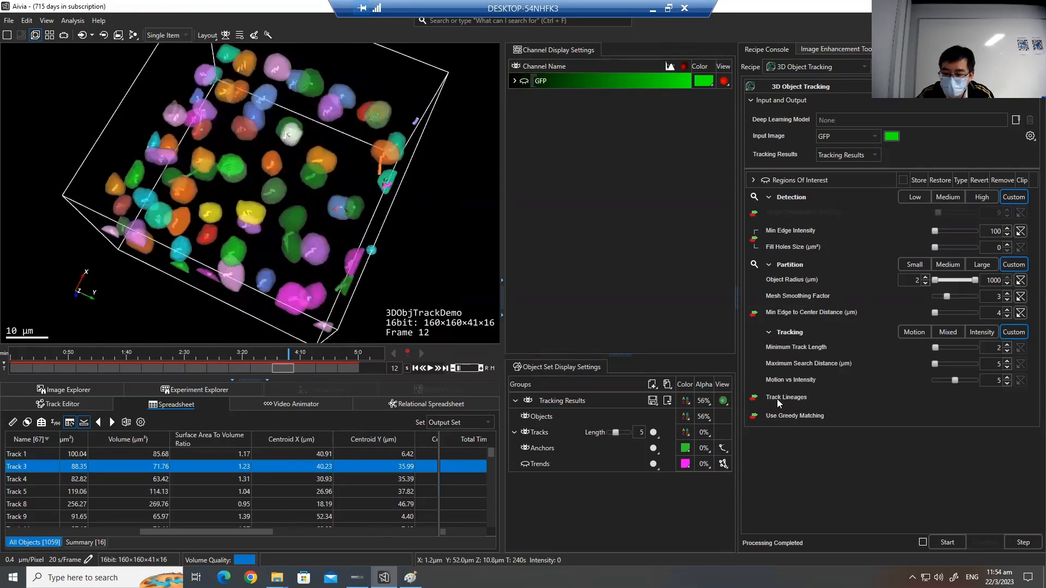
# - In the Track Editor, reconnect Track 99 from the split at frame 9 to the yellow track above the red parent
pyautogui.click(105, 404)
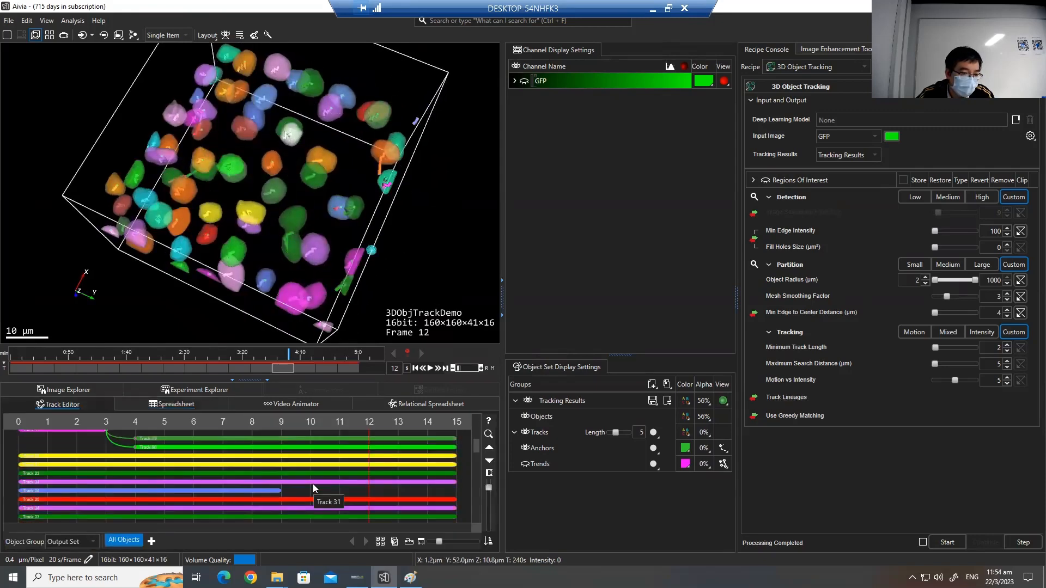
pyautogui.scroll(-3, 314, 482)
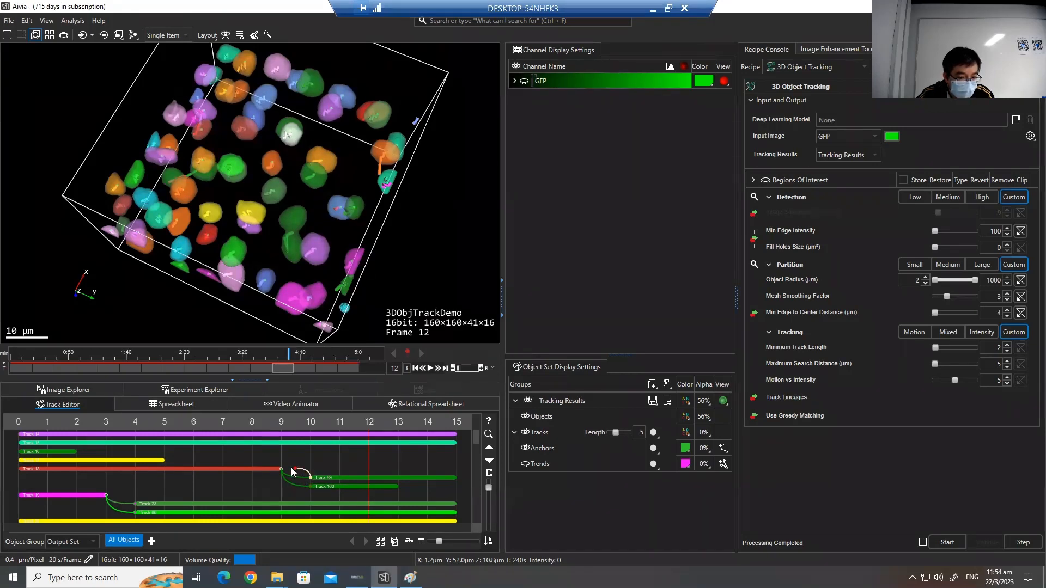
pyautogui.moveTo(293, 471); pyautogui.dragTo(162, 458)
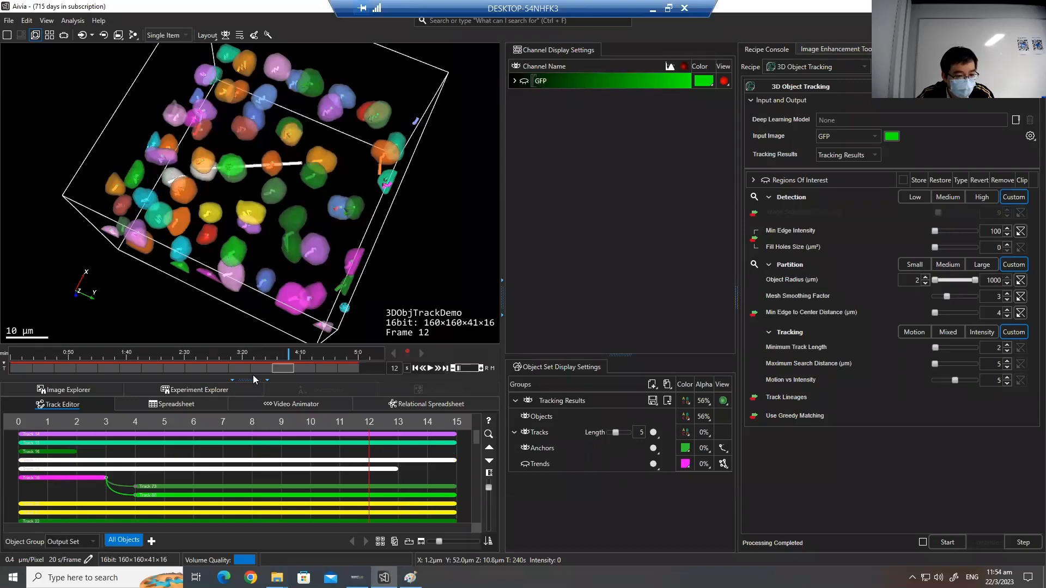
pyautogui.moveTo(254, 383); pyautogui.dragTo(254, 379)
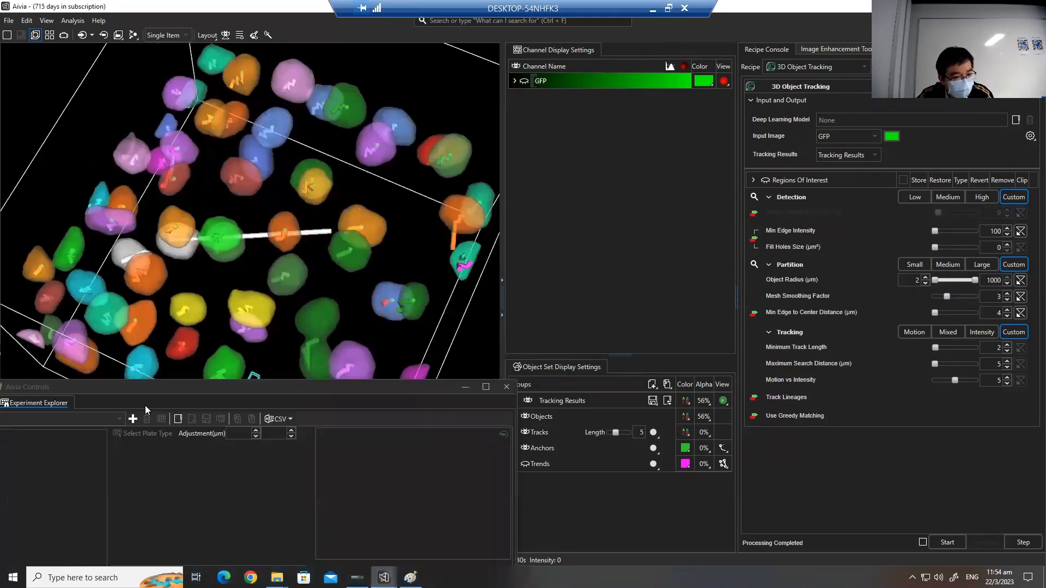
pyautogui.click(55, 403)
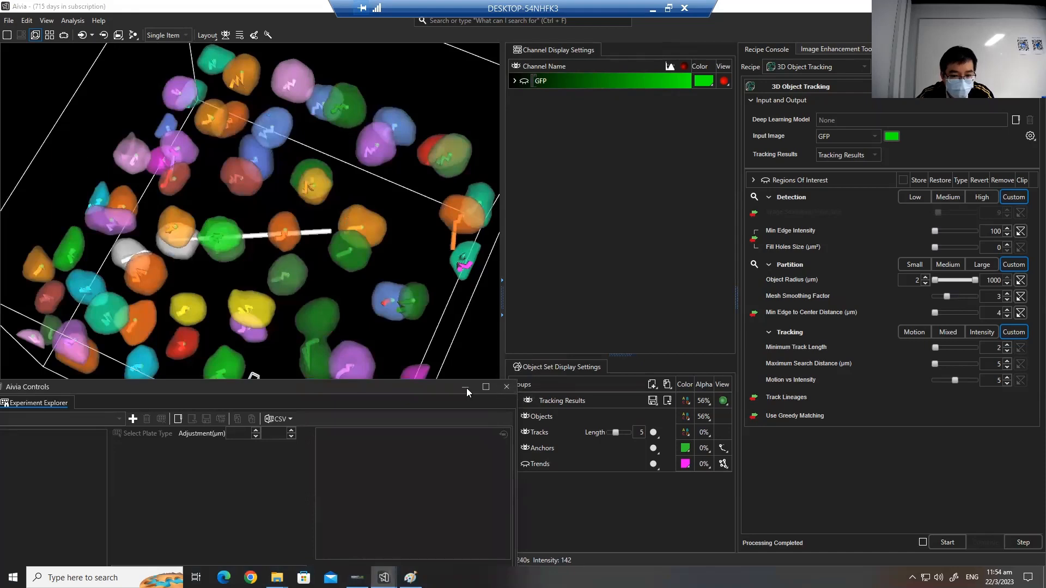
pyautogui.click(487, 387)
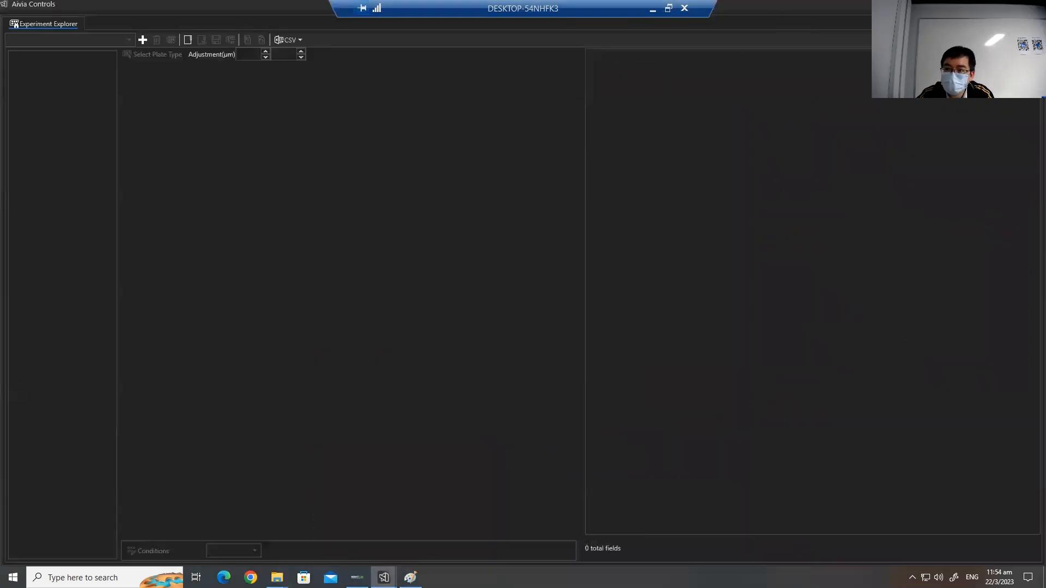
pyautogui.click(1013, 5)
pyautogui.moveTo(298, 388); pyautogui.dragTo(303, 536)
pyautogui.moveTo(454, 407); pyautogui.dragTo(476, 388)
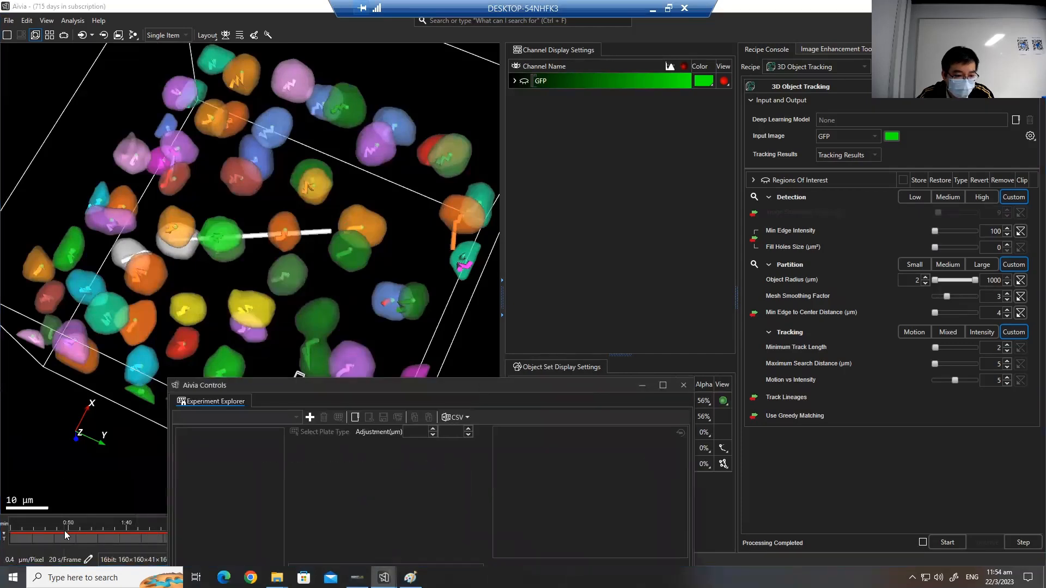
pyautogui.moveTo(331, 389); pyautogui.dragTo(340, 301)
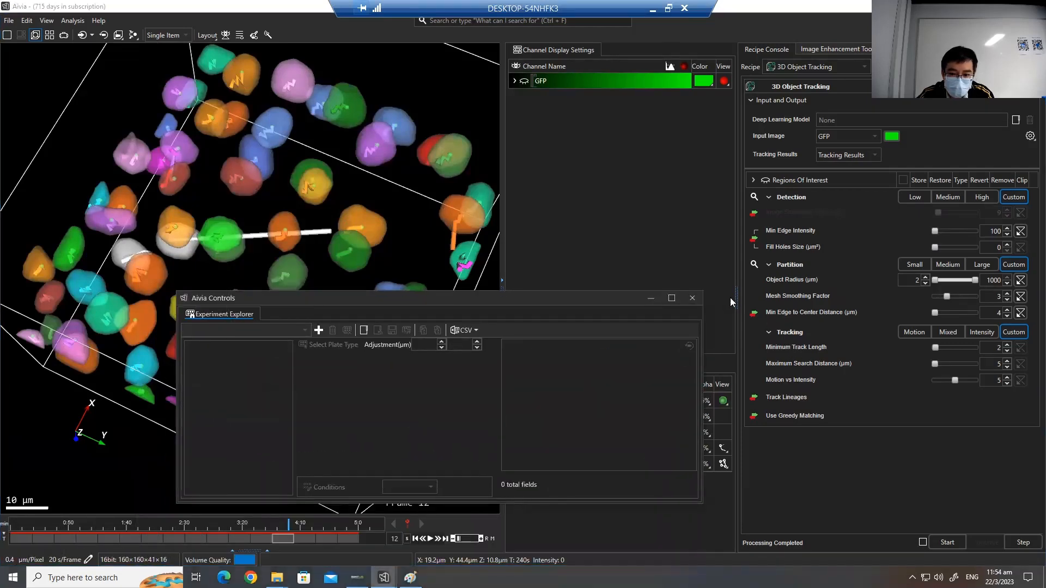
# - Close the floating Experiment Explorer window and bring back the Track Editor below the 3D view
pyautogui.click(692, 298)
pyautogui.click(633, 302)
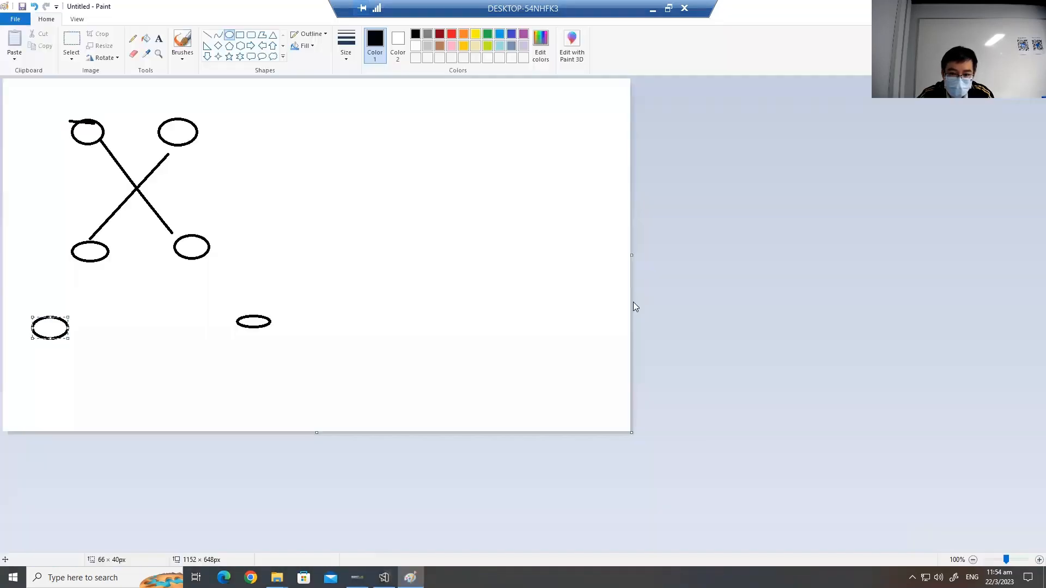
pyautogui.click(385, 577)
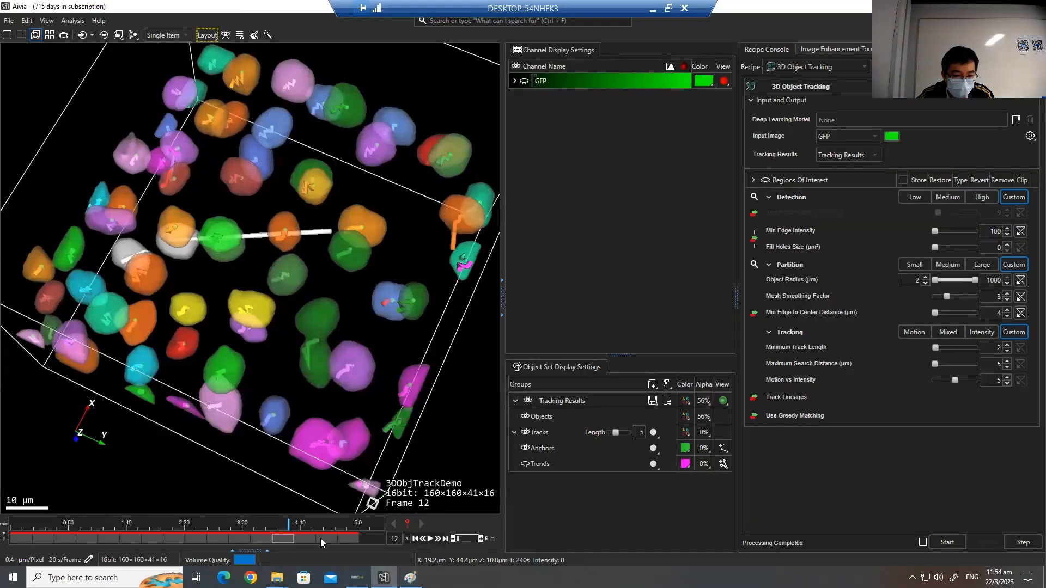
pyautogui.click(267, 549)
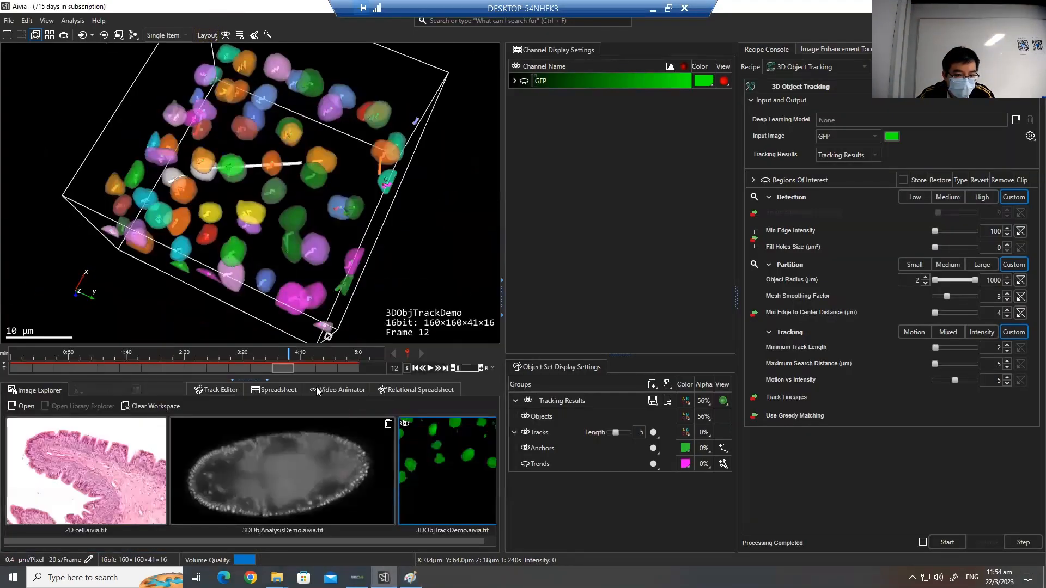
pyautogui.click(218, 390)
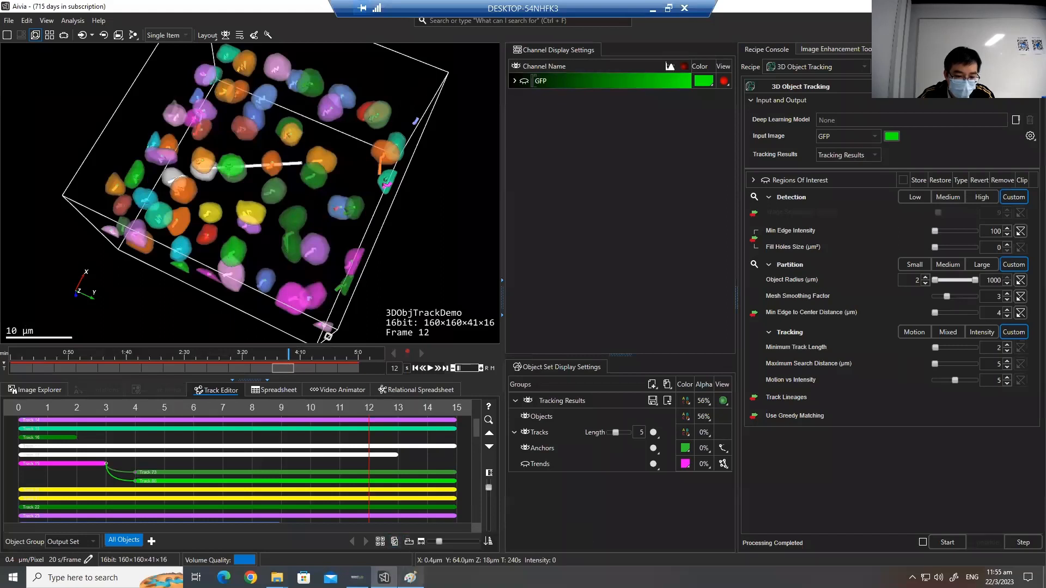
# - Switch to Paint, paste the copied Track Editor diagram onto the canvas and look through it to its lowest tracks
pyautogui.click(410, 577)
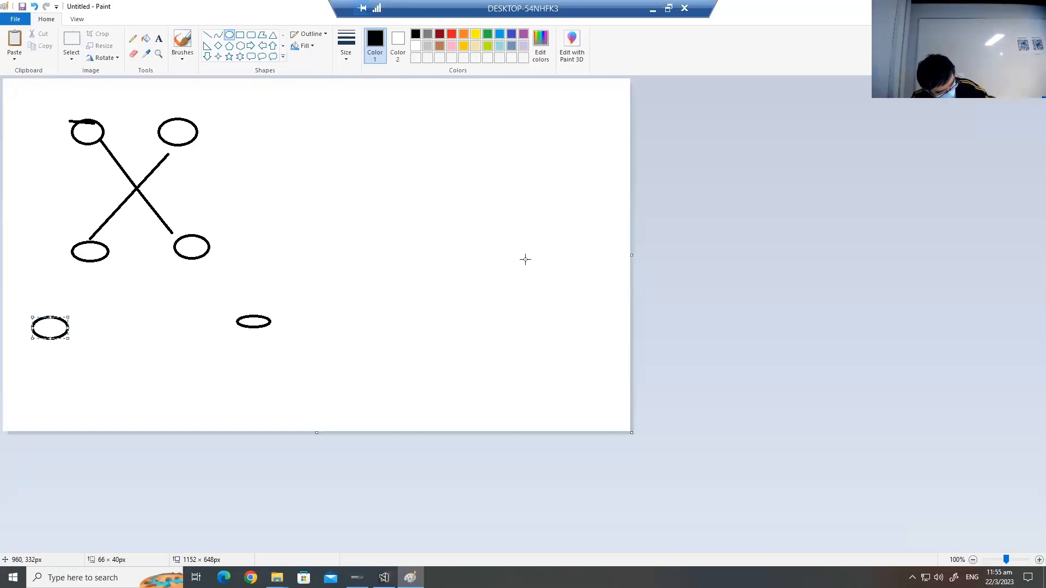
pyautogui.hotkey('ctrl', 'v')
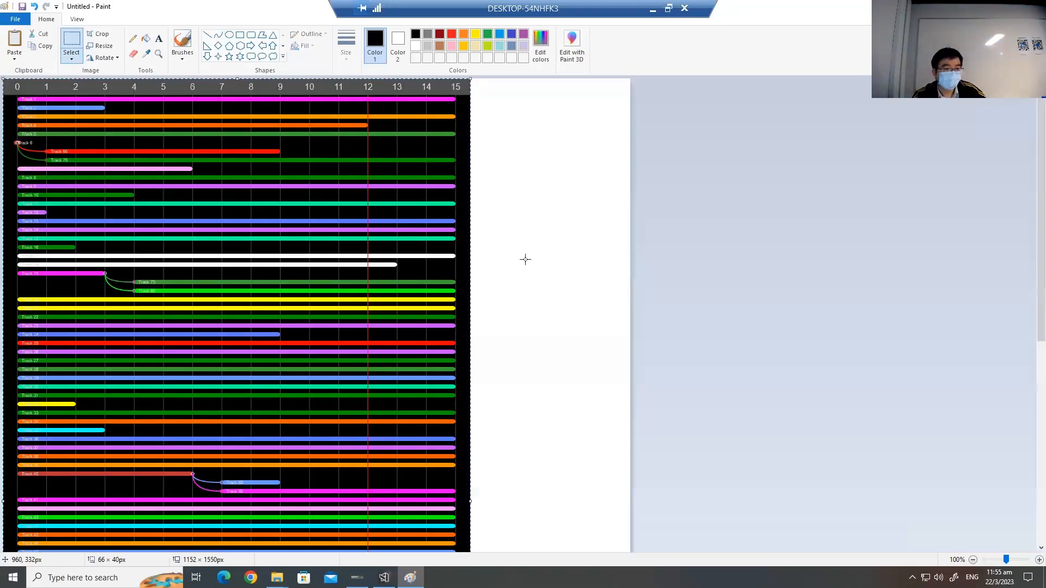
pyautogui.scroll(-6, 575, 263)
pyautogui.scroll(6, 571, 241)
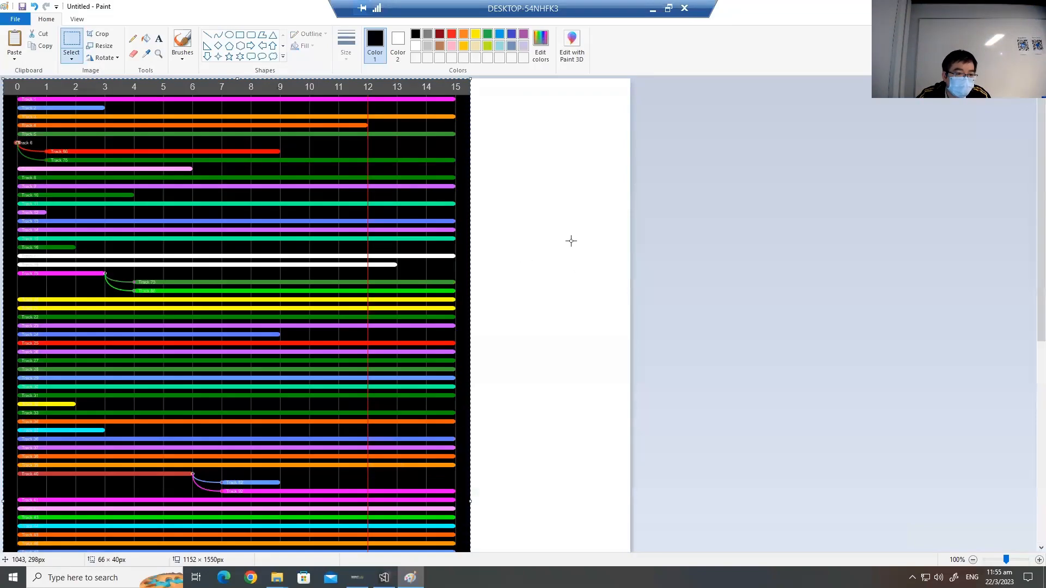
pyautogui.scroll(-6, 571, 241)
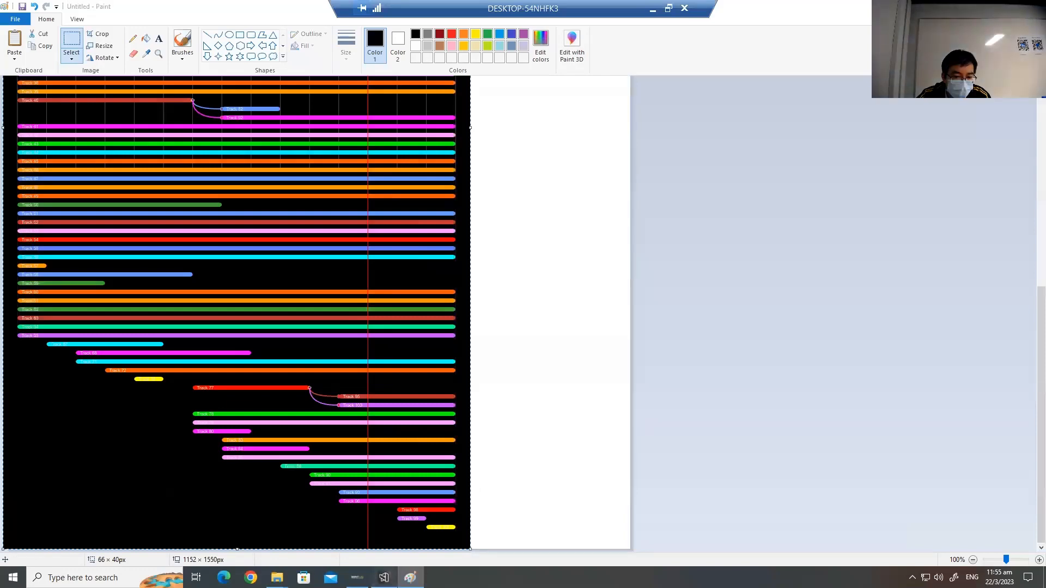
# - Return to Aivia and disconnect the long yellow track above the red track ending at frame 13, from frame 11 on
pyautogui.click(384, 578)
pyautogui.rightClick(358, 448)
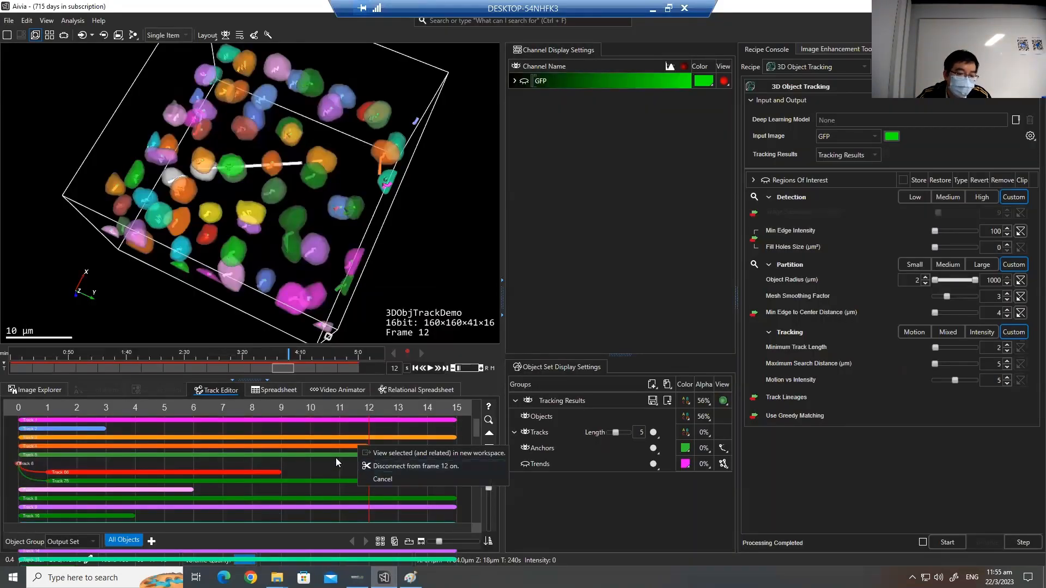
pyautogui.click(414, 466)
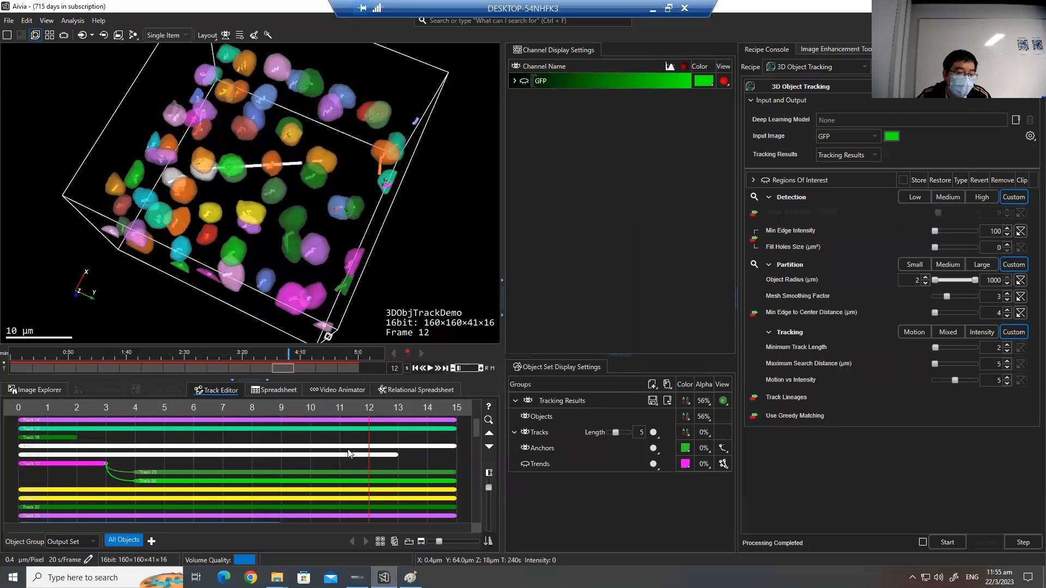
pyautogui.click(366, 419)
pyautogui.click(271, 370)
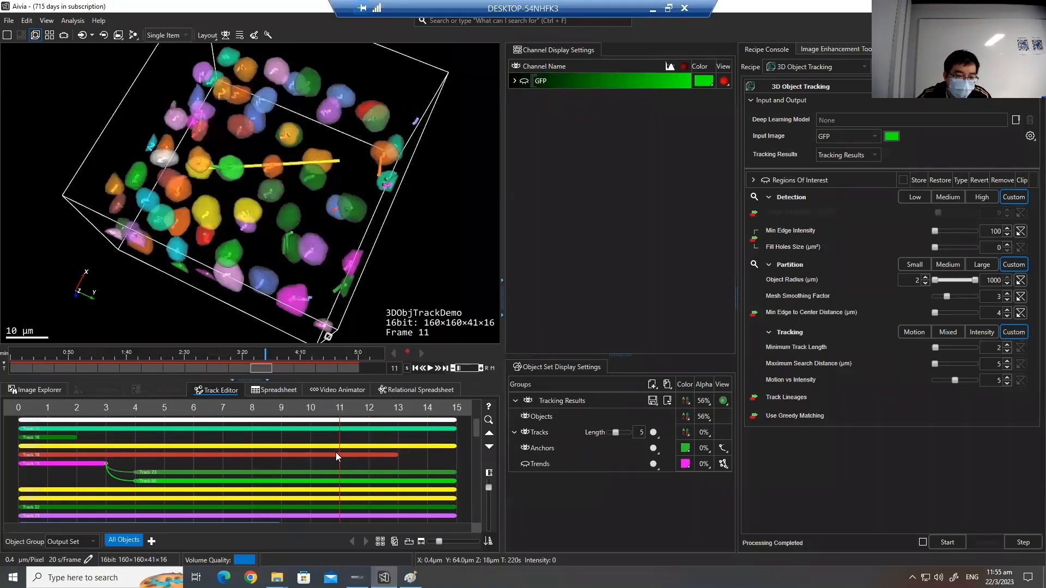
pyautogui.rightClick(340, 446)
pyautogui.click(380, 467)
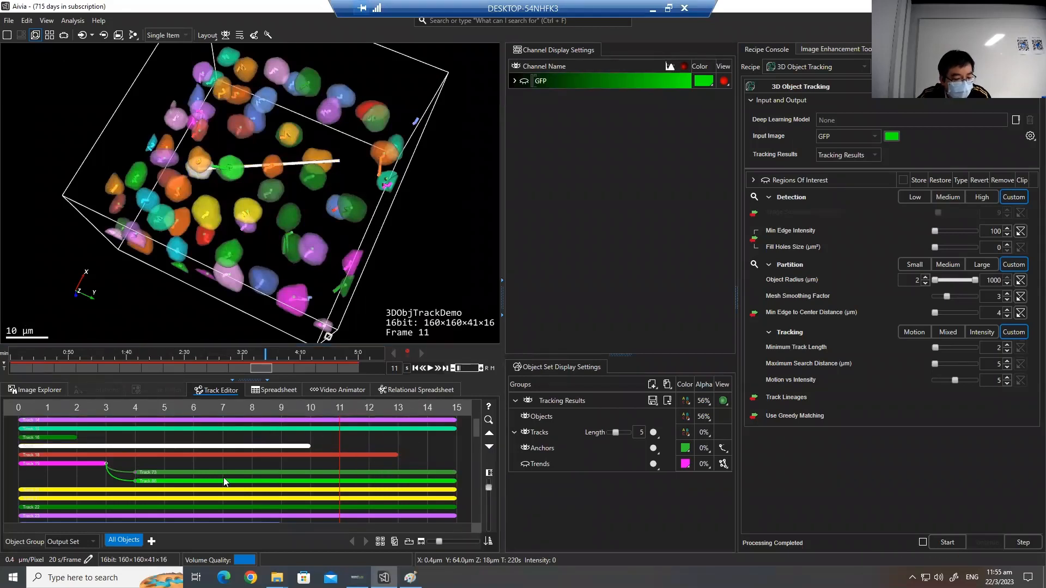
pyautogui.scroll(-10, 370, 476)
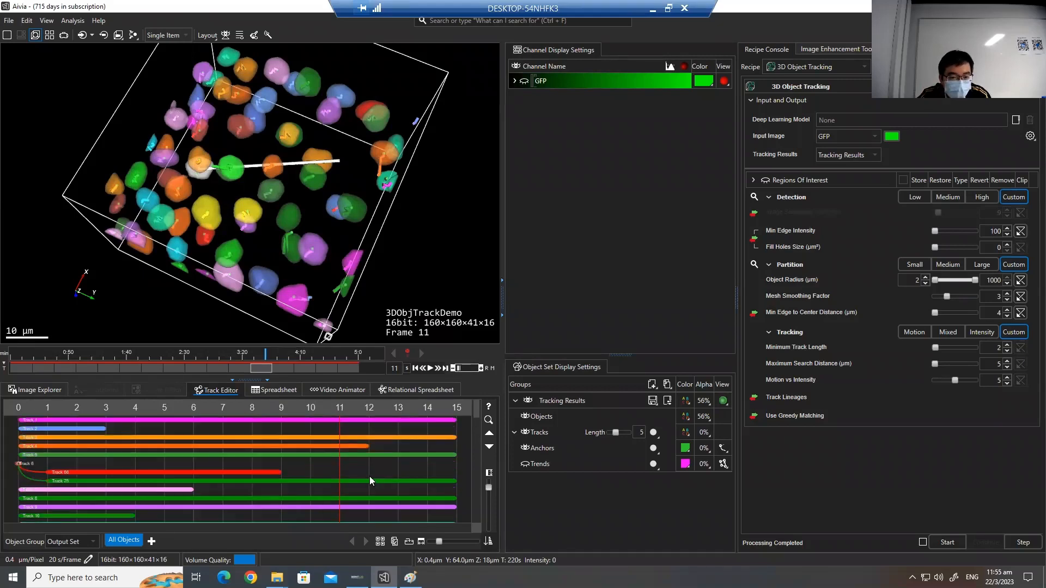
pyautogui.scroll(10, 370, 475)
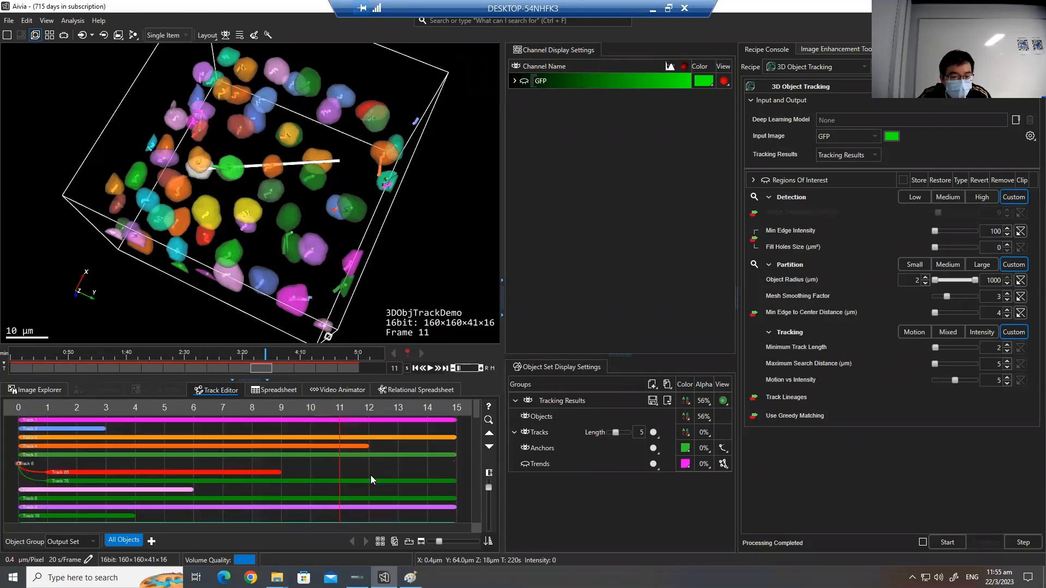
# - Show the Trace Plot chart with the Spreadsheet and set its vertical axis measure to Volume
pyautogui.moveTo(380, 212); pyautogui.dragTo(306, 188)
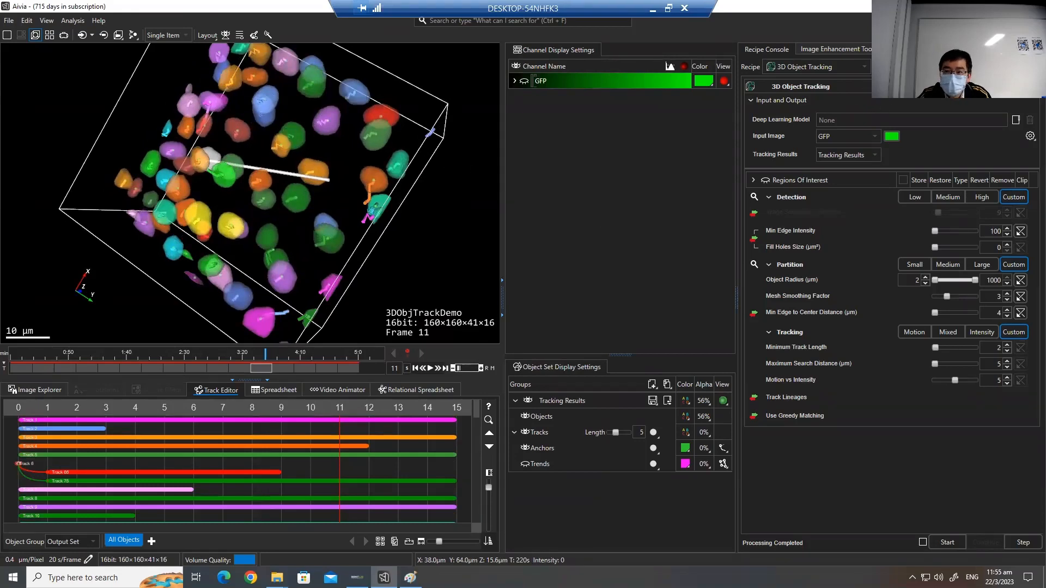
pyautogui.moveTo(371, 208); pyautogui.dragTo(300, 159)
pyautogui.click(903, 50)
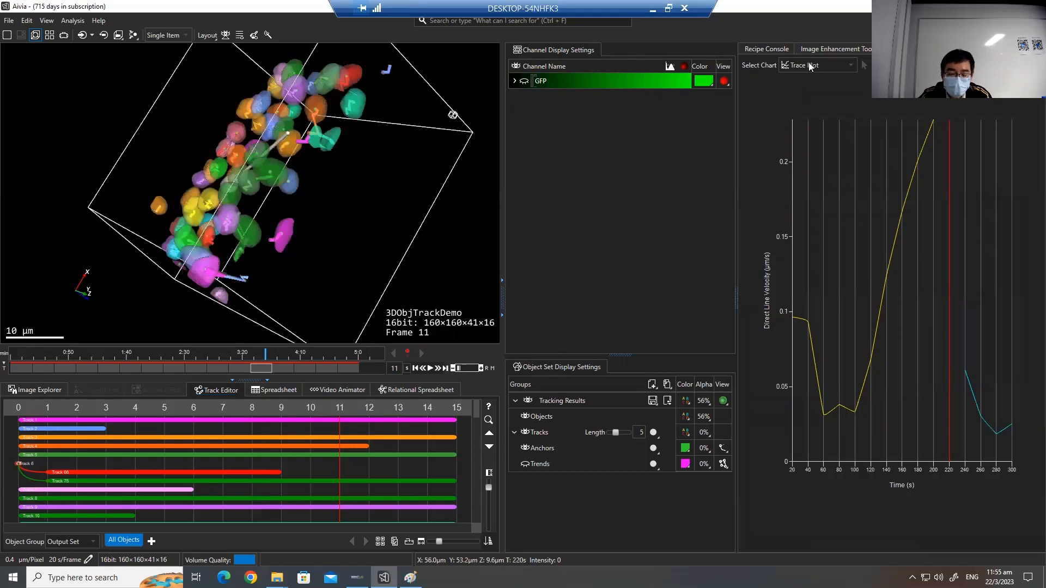
pyautogui.click(278, 390)
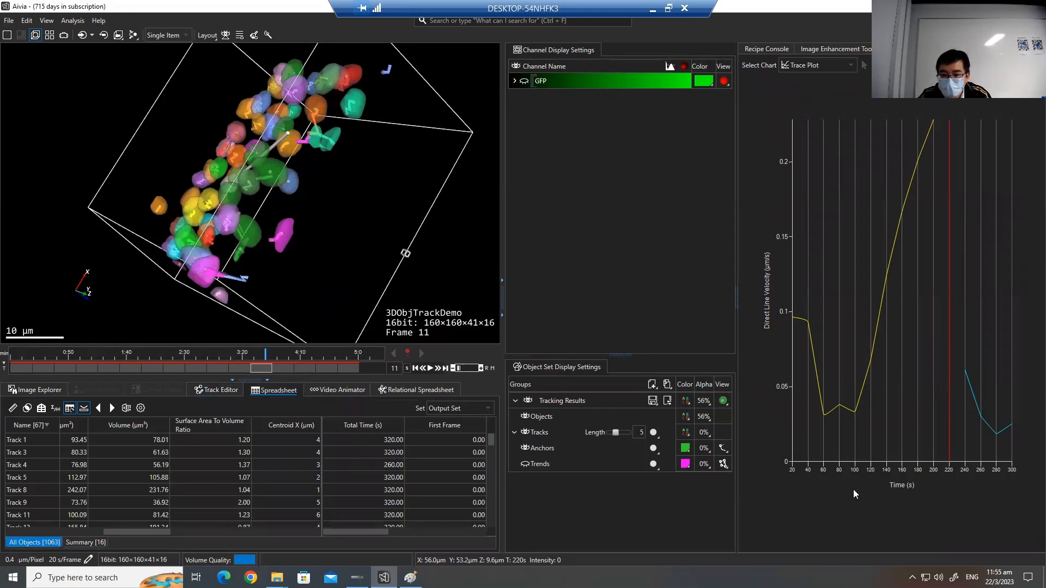
pyautogui.moveTo(311, 223); pyautogui.dragTo(769, 295)
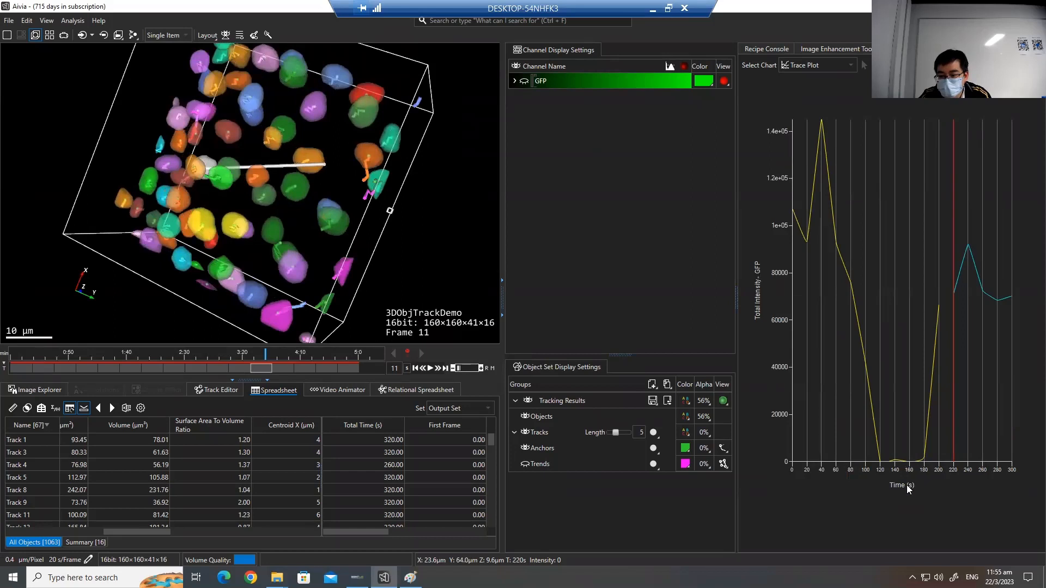
pyautogui.click(762, 308)
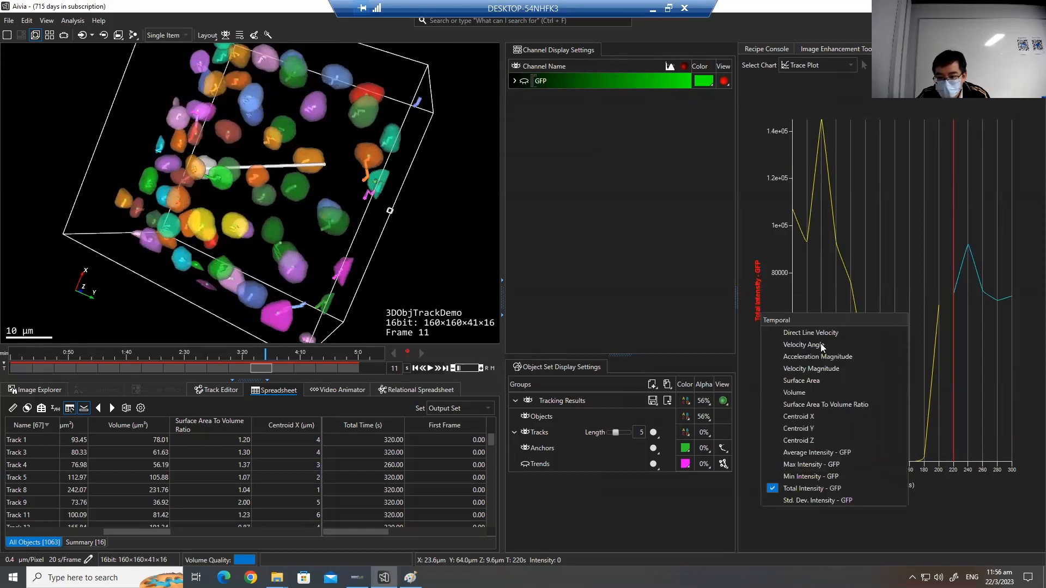
pyautogui.click(836, 393)
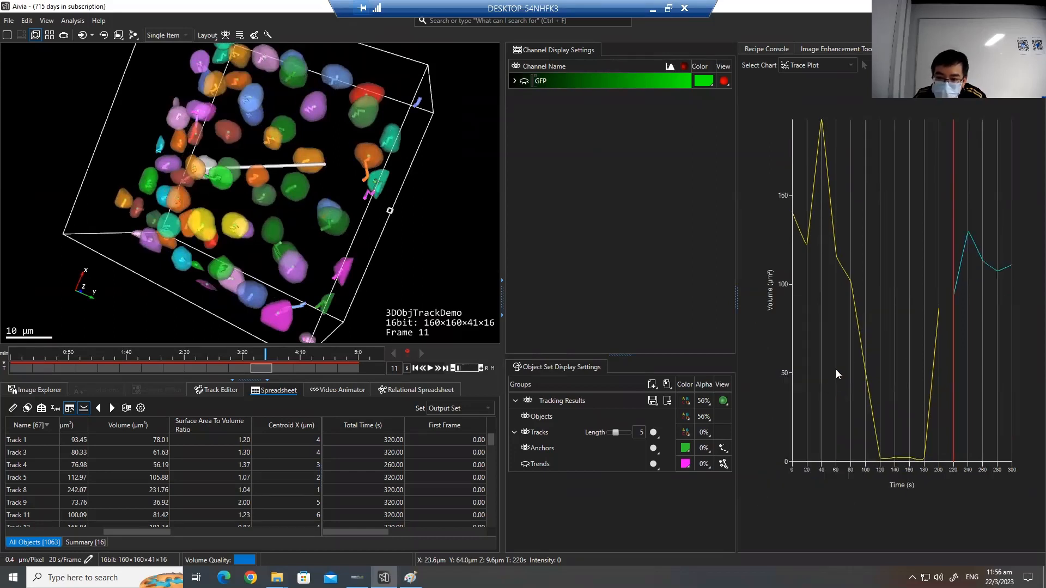
# - Select the green nucleus of Track 86 in the 3D view to plot its volume, and review the chart's available measures
pyautogui.click(291, 178)
pyautogui.click(218, 179)
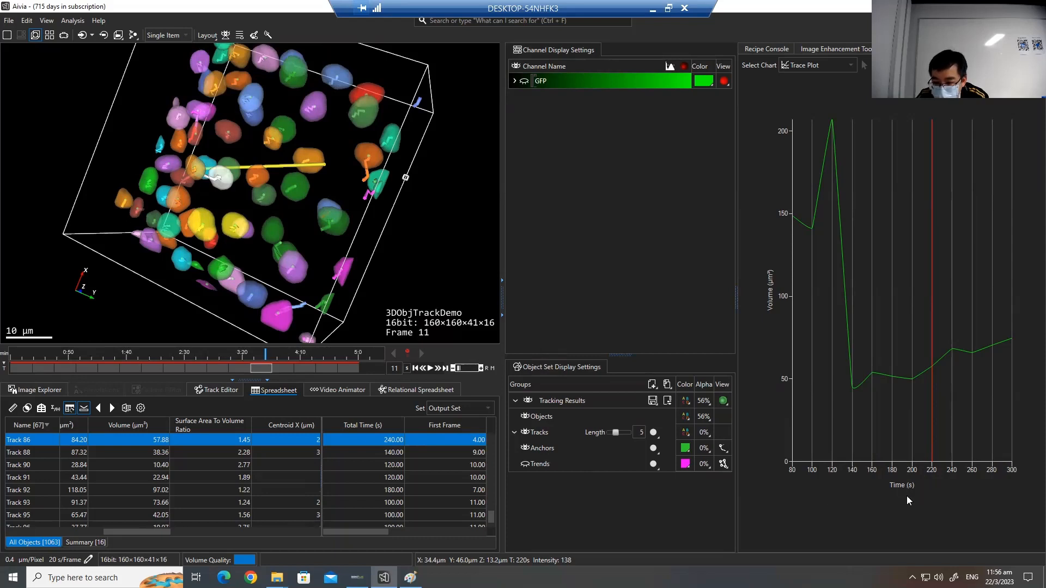
pyautogui.click(770, 294)
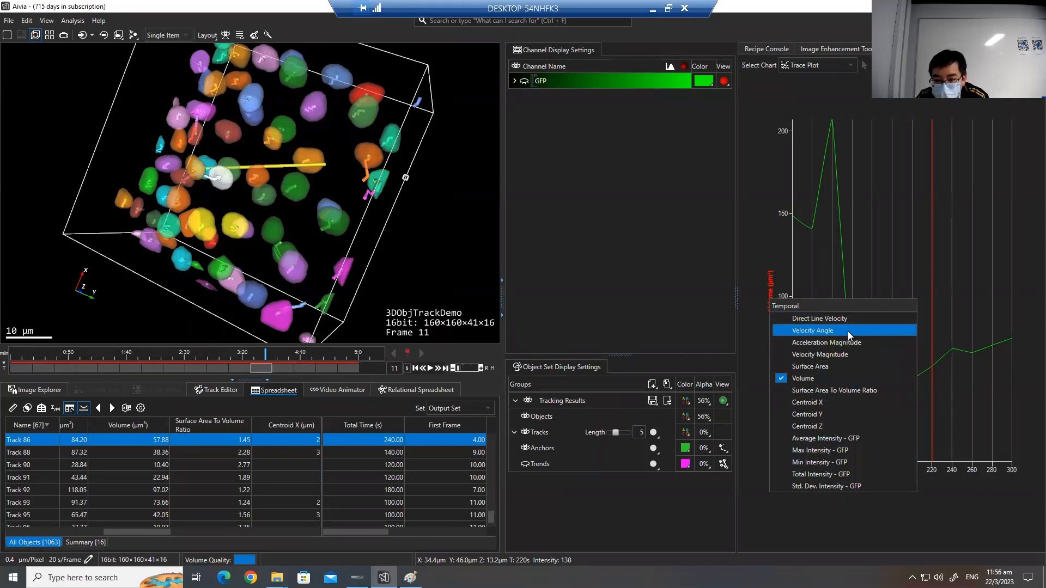
pyautogui.click(754, 400)
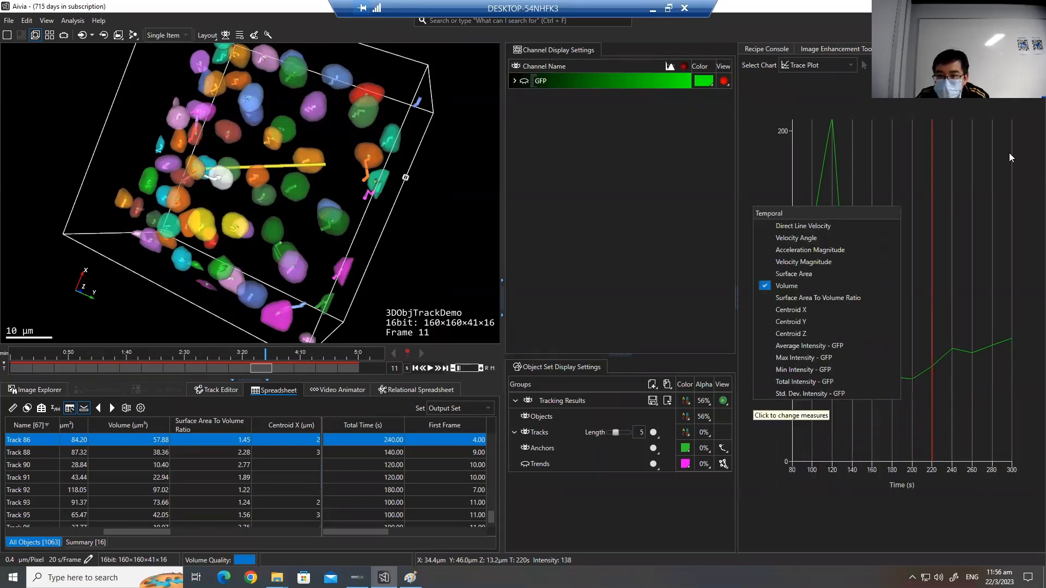
pyautogui.click(749, 121)
pyautogui.click(829, 66)
pyautogui.click(829, 66)
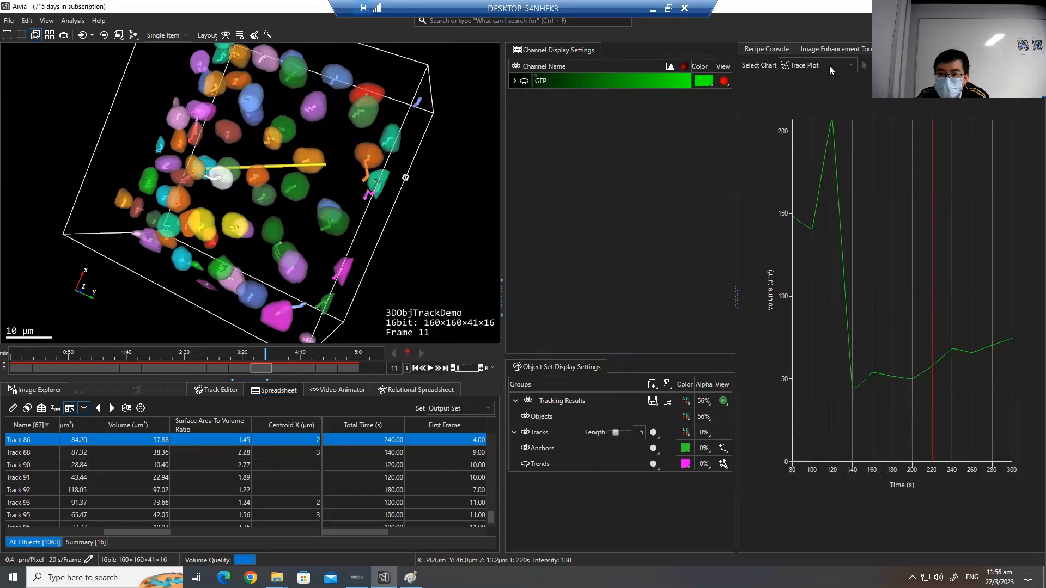
pyautogui.rightClick(918, 210)
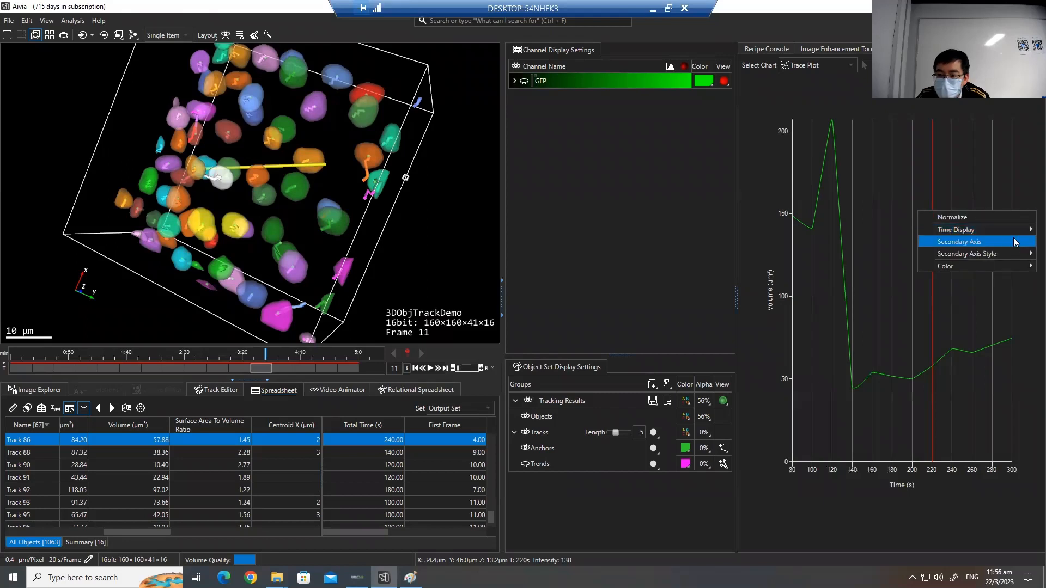
pyautogui.moveTo(977, 265)
pyautogui.press('Escape')
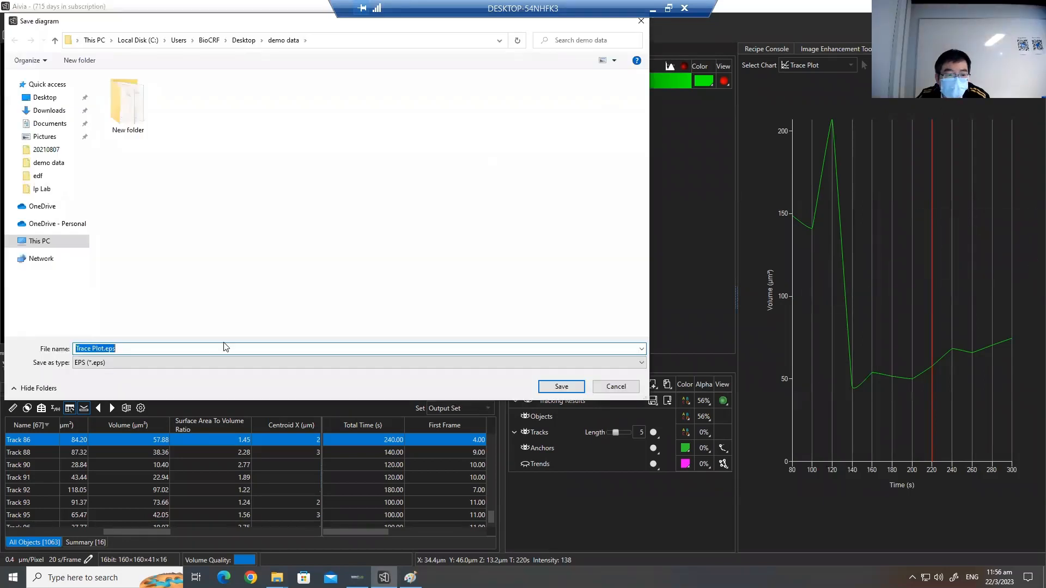
pyautogui.click(614, 387)
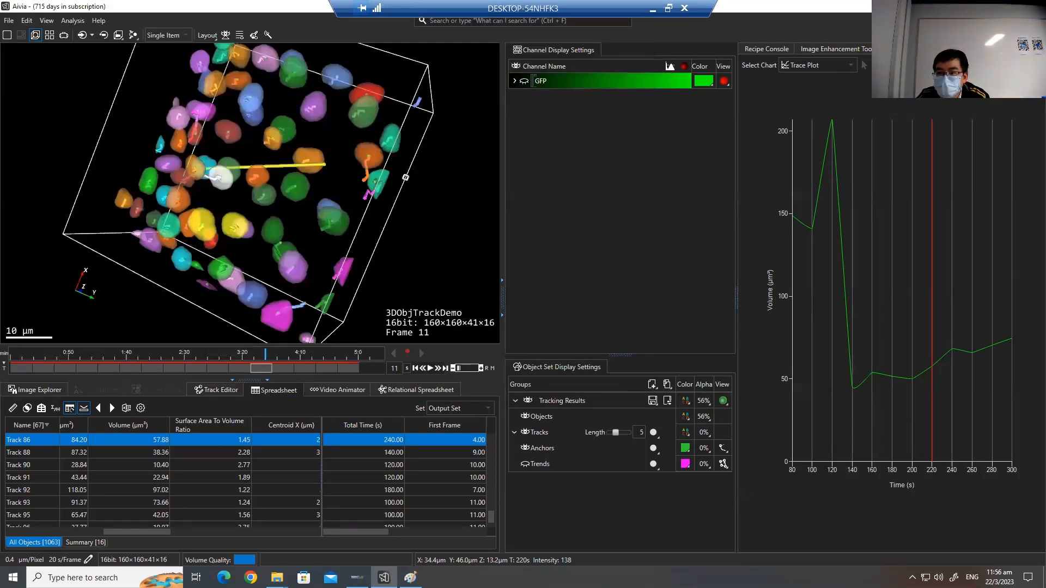
# - Switch to Paint and paste the copied volume trace plot over the track diagram
pyautogui.click(410, 578)
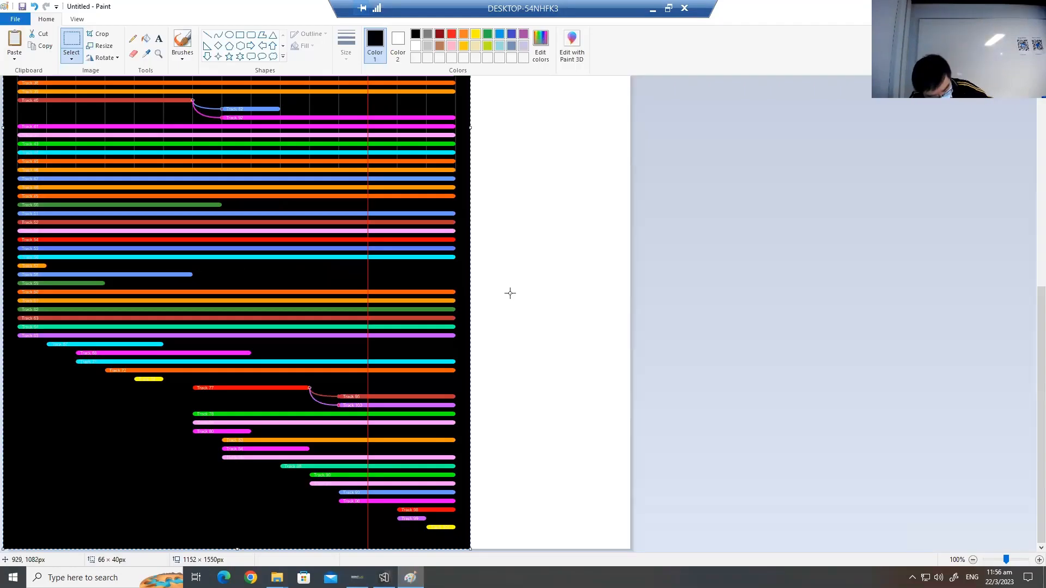
pyautogui.hotkey('ctrl', 'v')
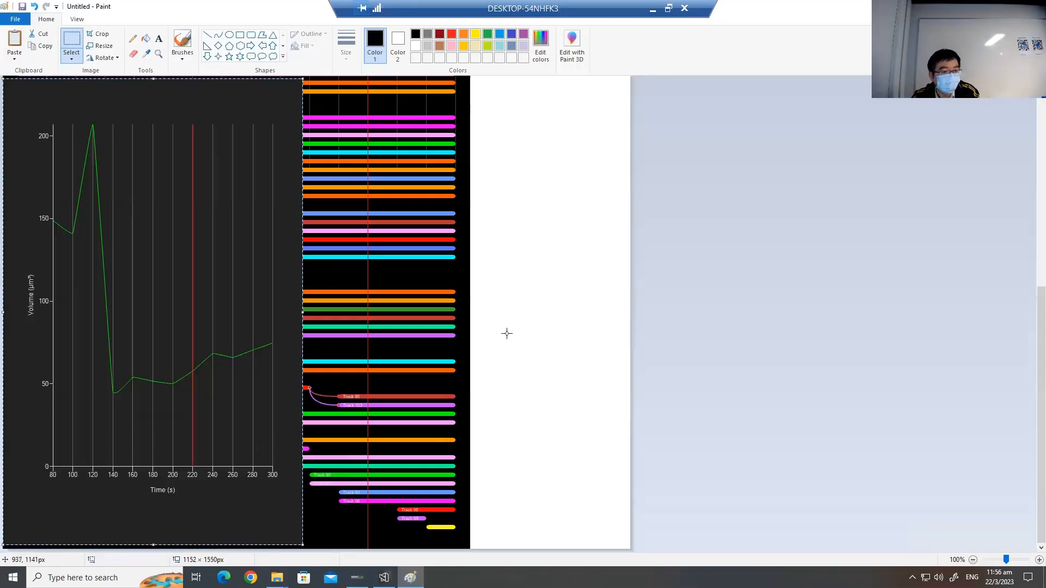
# - Return to Aivia and change the Recipe Console recipe to 3D Object Analysis - Cellpose
pyautogui.click(384, 577)
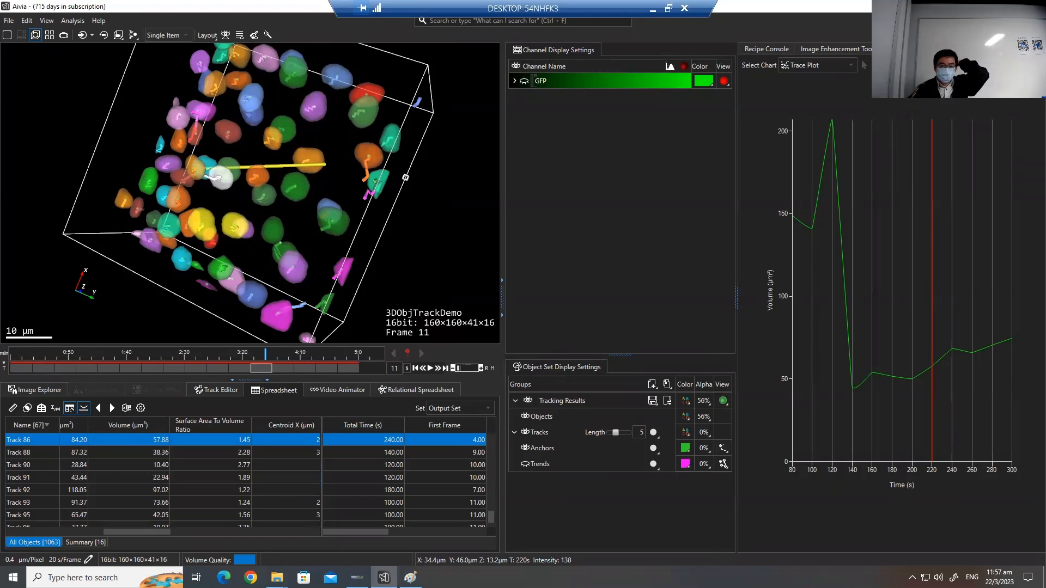
pyautogui.moveTo(357, 219); pyautogui.dragTo(283, 143)
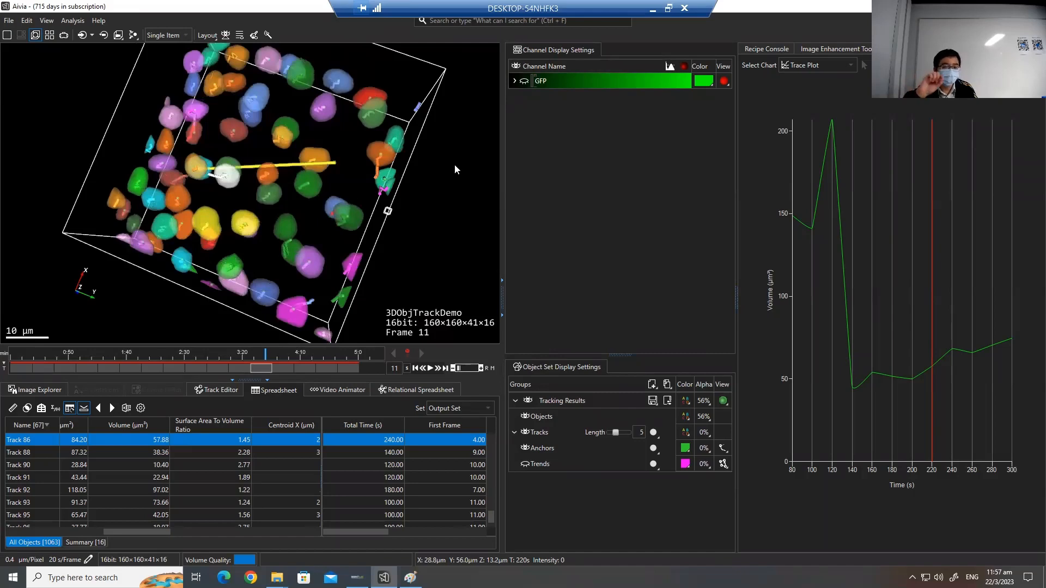
pyautogui.moveTo(456, 167)
pyautogui.mouseDown()
pyautogui.moveTo(453, 144)
pyautogui.moveTo(403, 183)
pyautogui.mouseUp()
pyautogui.click(764, 49)
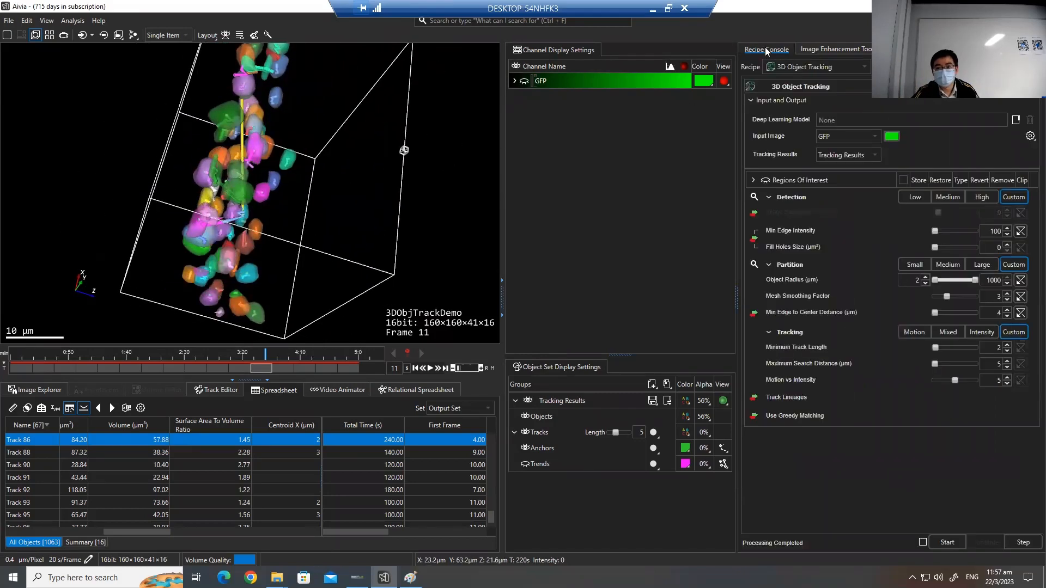
pyautogui.moveTo(329, 213); pyautogui.dragTo(406, 188)
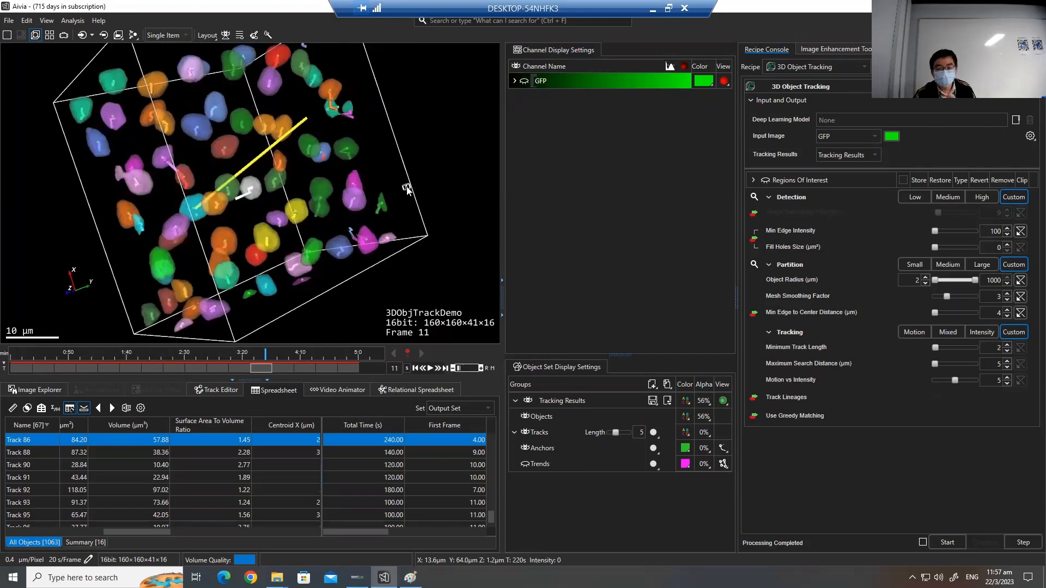
pyautogui.click(807, 66)
pyautogui.scroll(2, 833, 169)
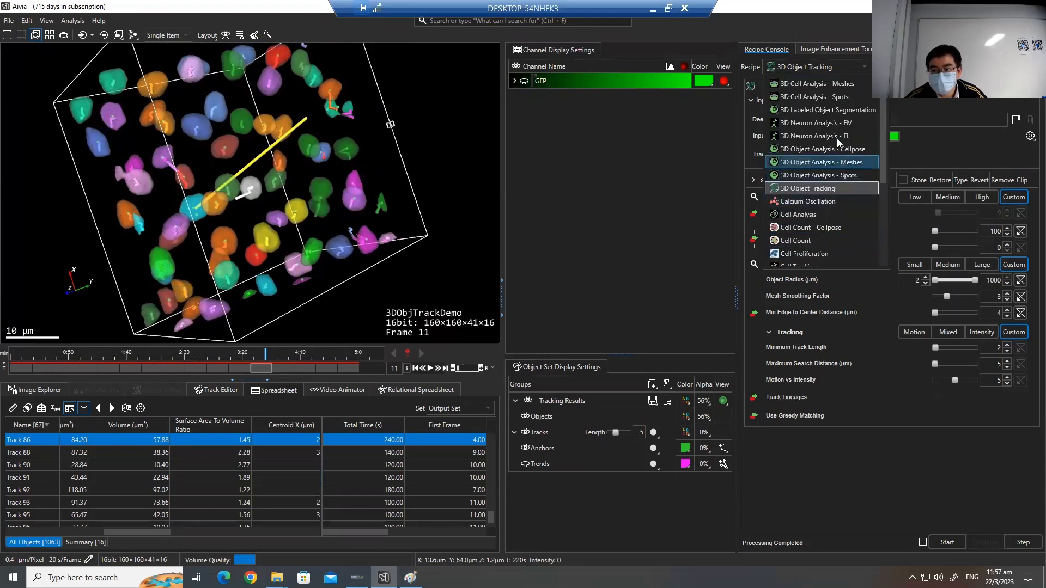
pyautogui.click(845, 149)
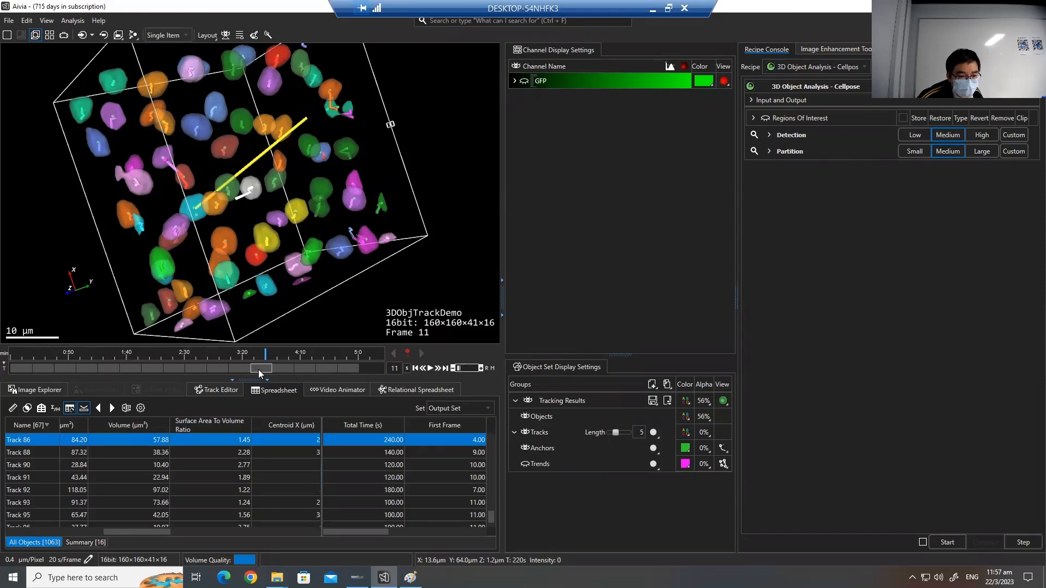
# - Return to frame 11 and, in the Track Editor, create a lineage linking the selected track starting at frame 1 to Track 5
pyautogui.moveTo(260, 369); pyautogui.dragTo(234, 367)
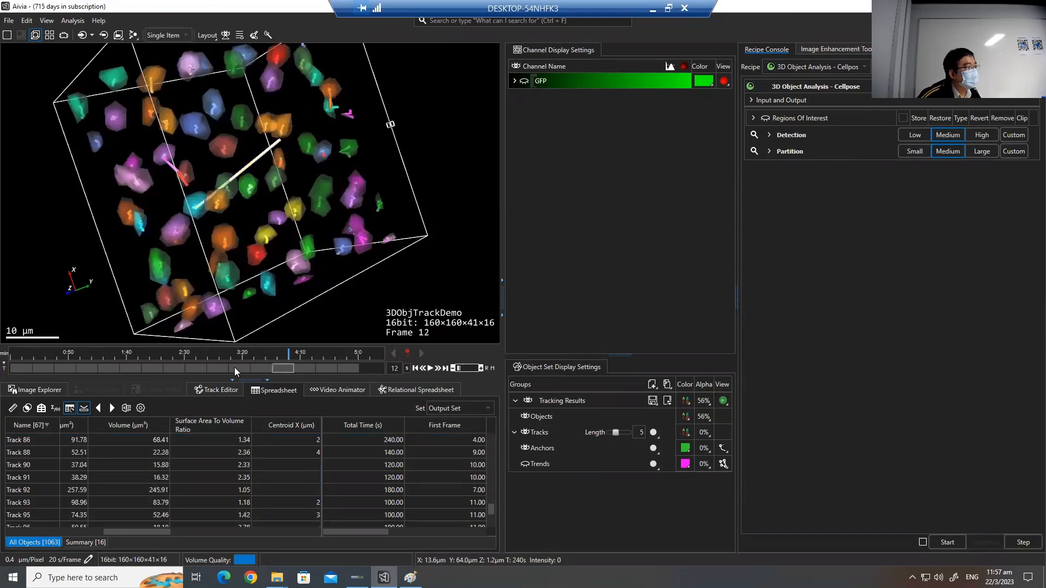
pyautogui.click(263, 369)
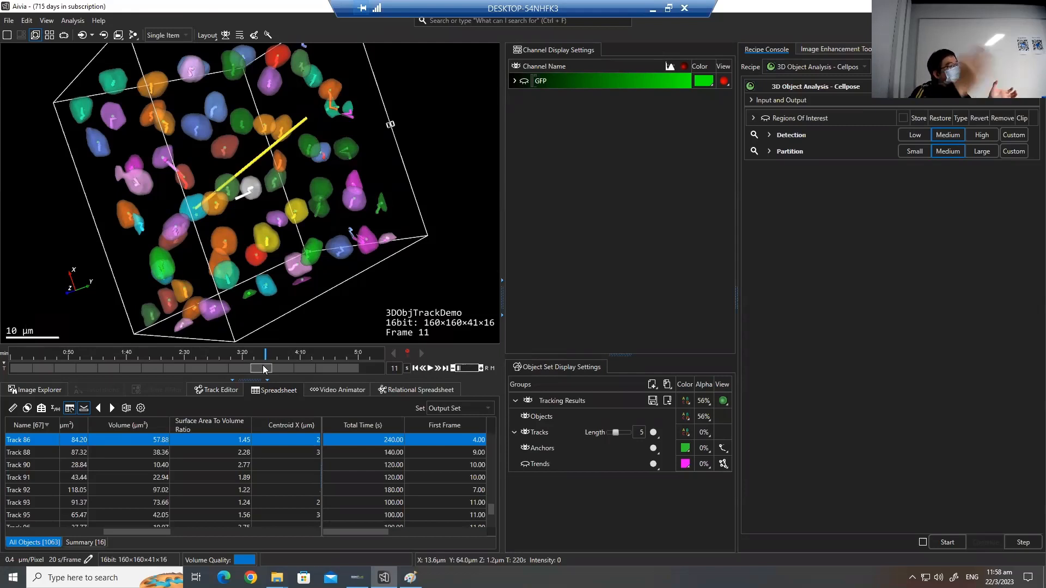
pyautogui.click(229, 390)
pyautogui.click(234, 472)
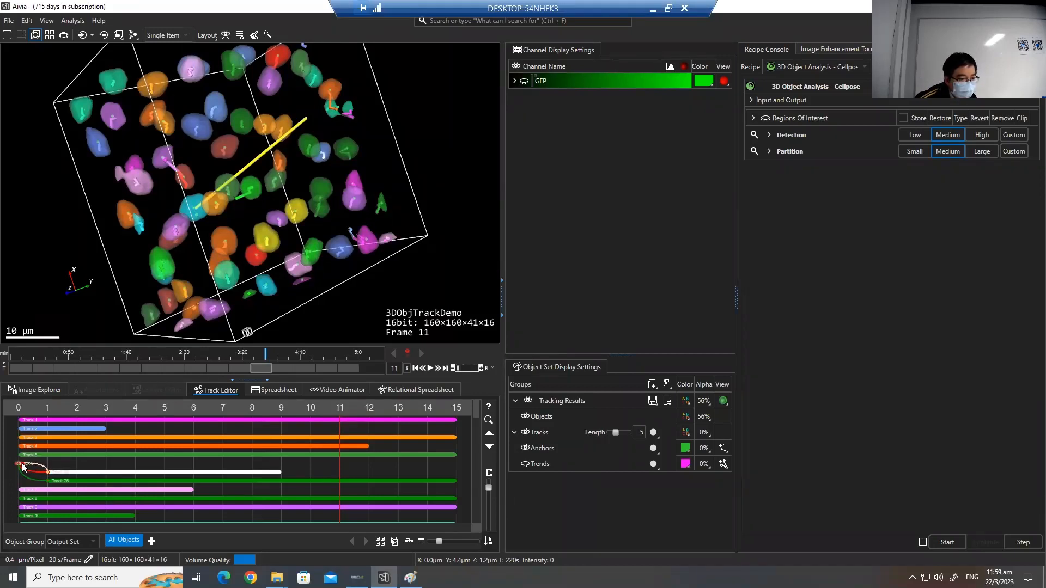
pyautogui.rightClick(50, 472)
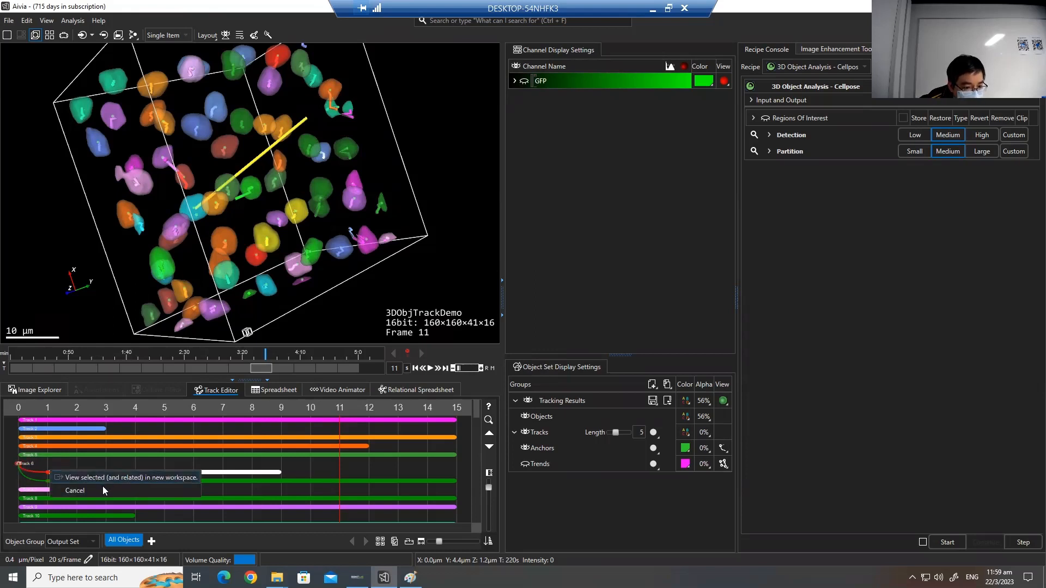
pyautogui.click(74, 490)
pyautogui.moveTo(48, 472); pyautogui.dragTo(24, 454)
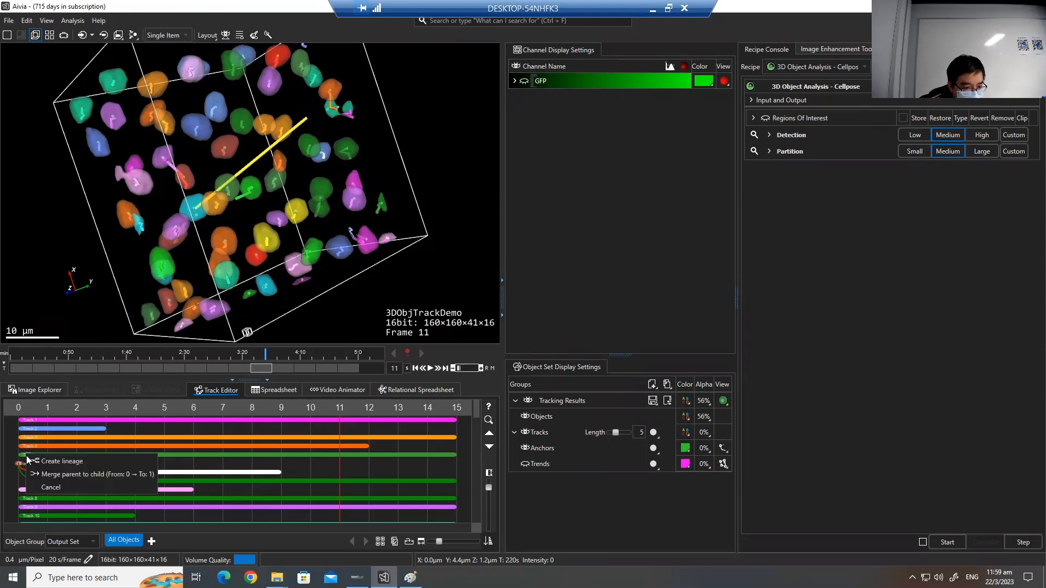
pyautogui.click(75, 462)
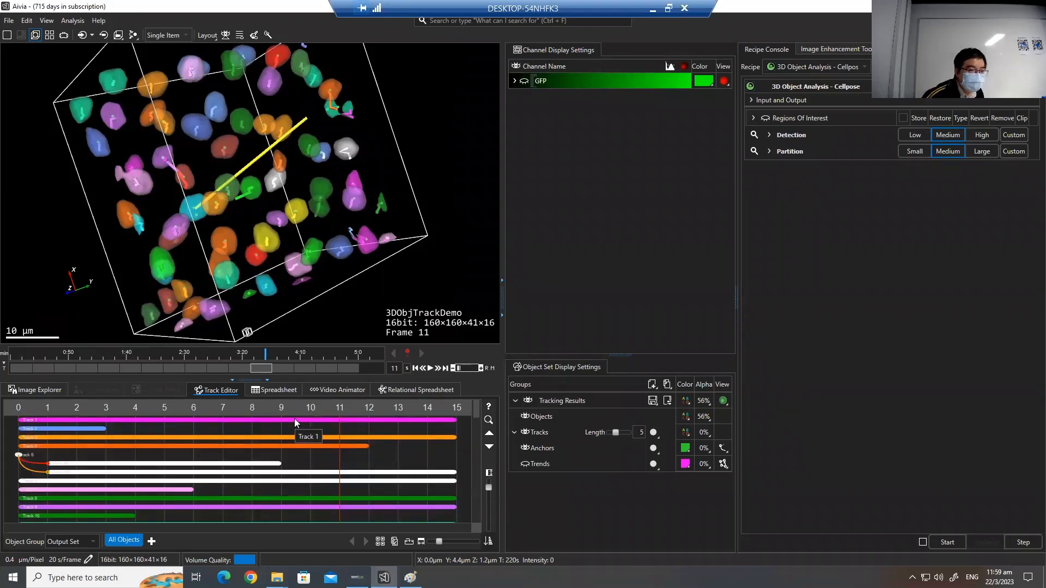
# - Examine the edited lineage in the Track Editor and the surrounding nuclei in the 3D view
pyautogui.moveTo(253, 229); pyautogui.dragTo(279, 172)
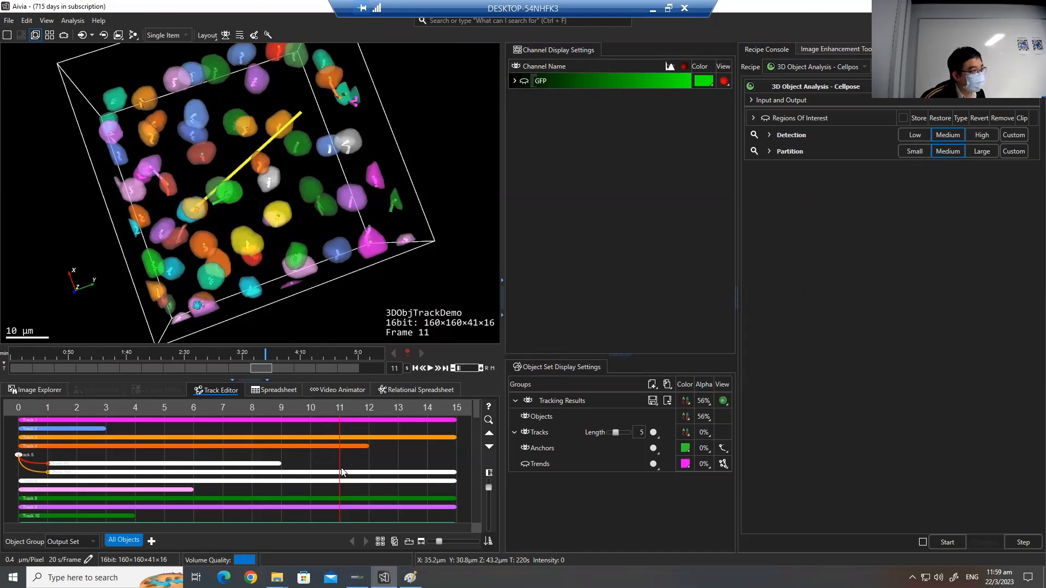
pyautogui.scroll(-20, 299, 434)
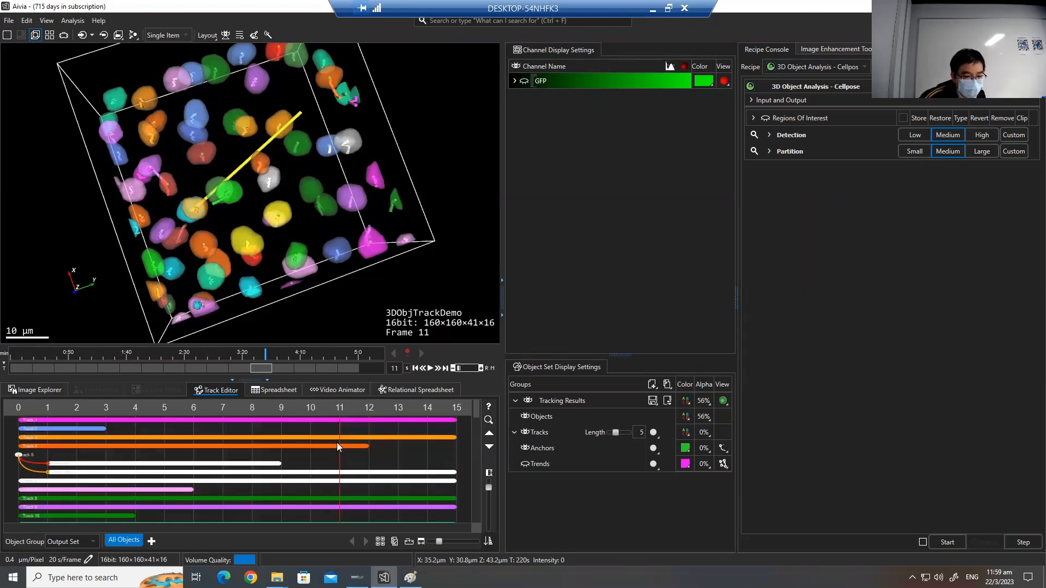
pyautogui.scroll(20, 337, 444)
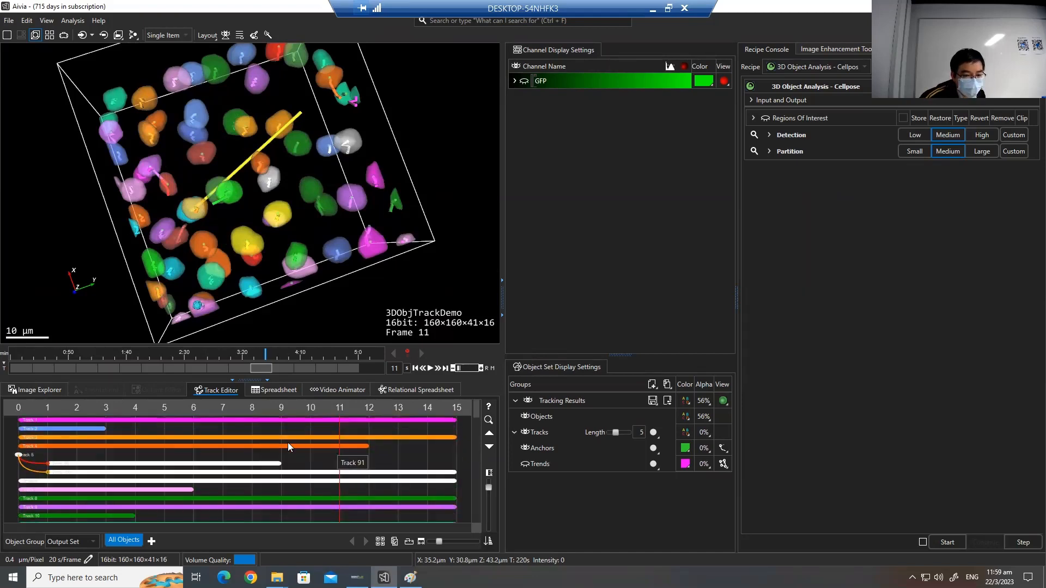
pyautogui.rightClick(287, 441)
pyautogui.click(254, 441)
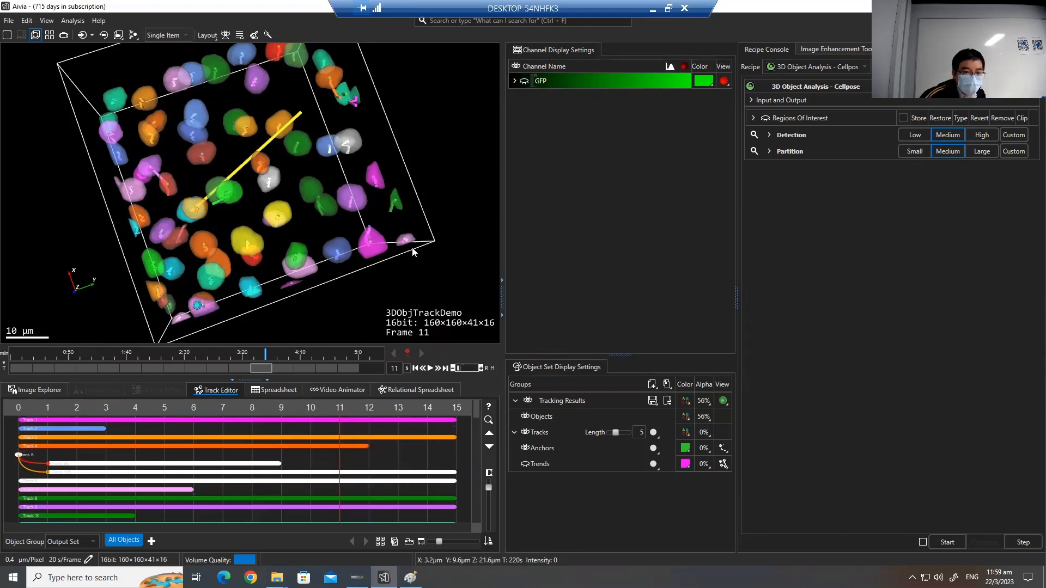
pyautogui.click(345, 241)
pyautogui.moveTo(379, 226); pyautogui.dragTo(411, 245)
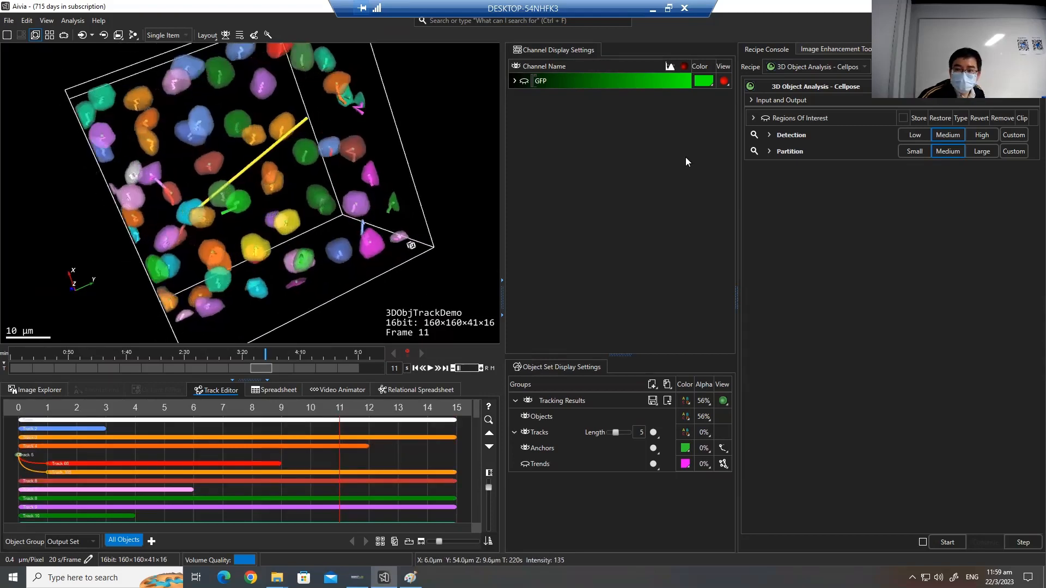
pyautogui.click(826, 65)
pyautogui.click(827, 65)
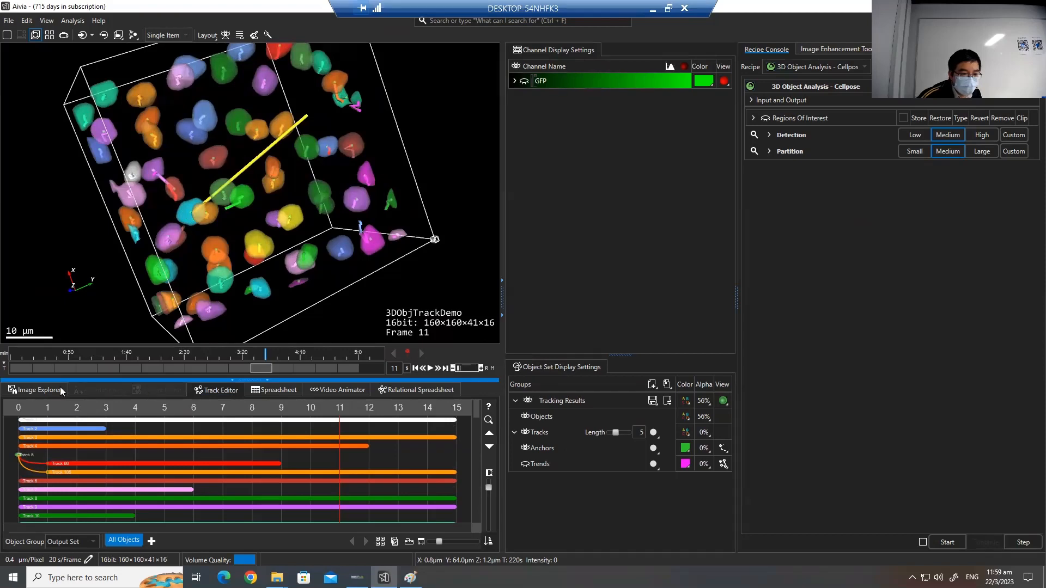
# - Open the 3DObjAnalysisDemo image from the Image Explorer and show it in the 3D view
pyautogui.click(40, 390)
pyautogui.doubleClick(329, 454)
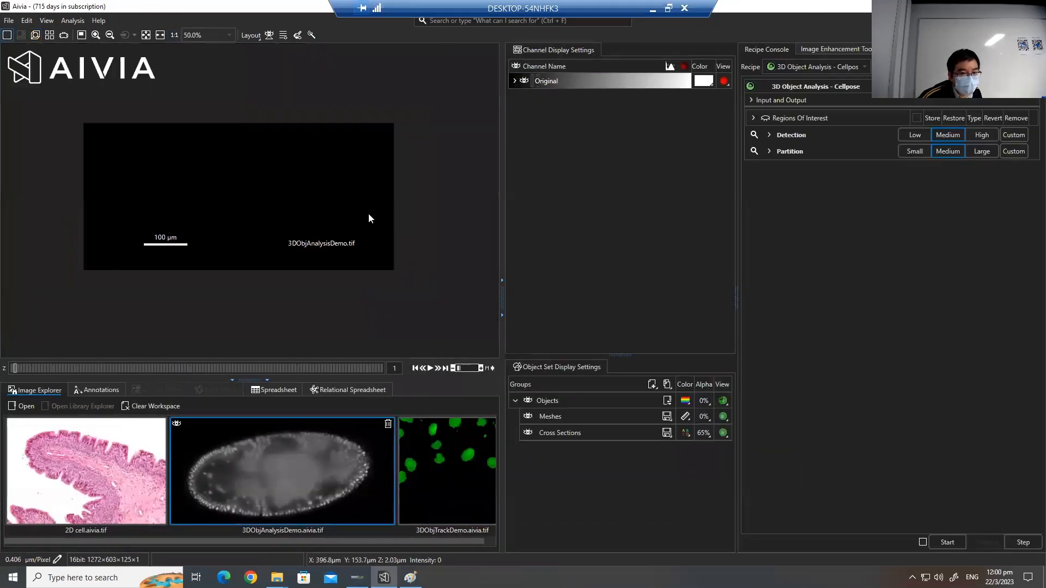
pyautogui.click(34, 36)
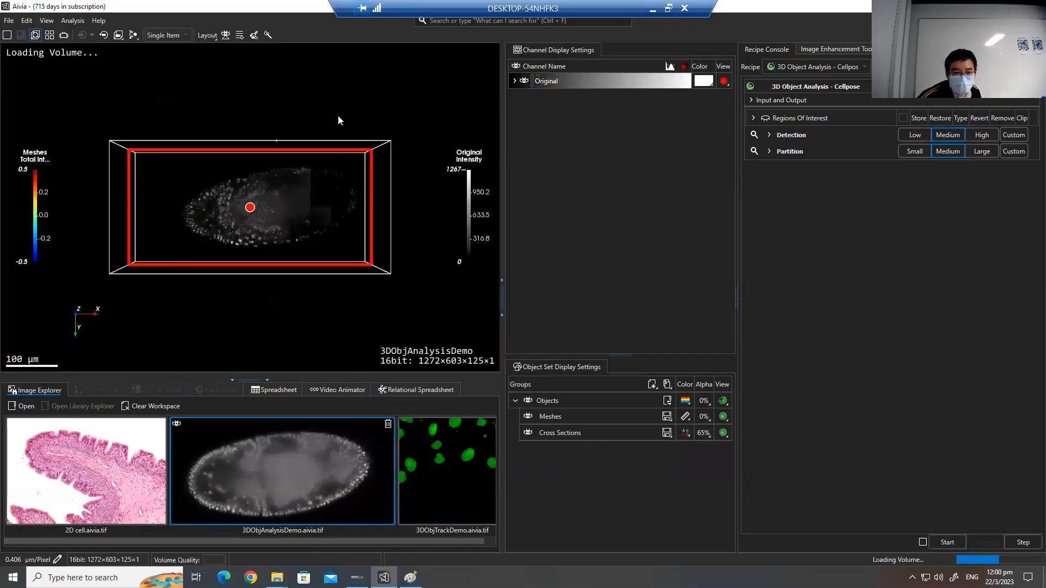
pyautogui.moveTo(331, 200); pyautogui.dragTo(331, 191)
pyautogui.scroll(5, 330, 190)
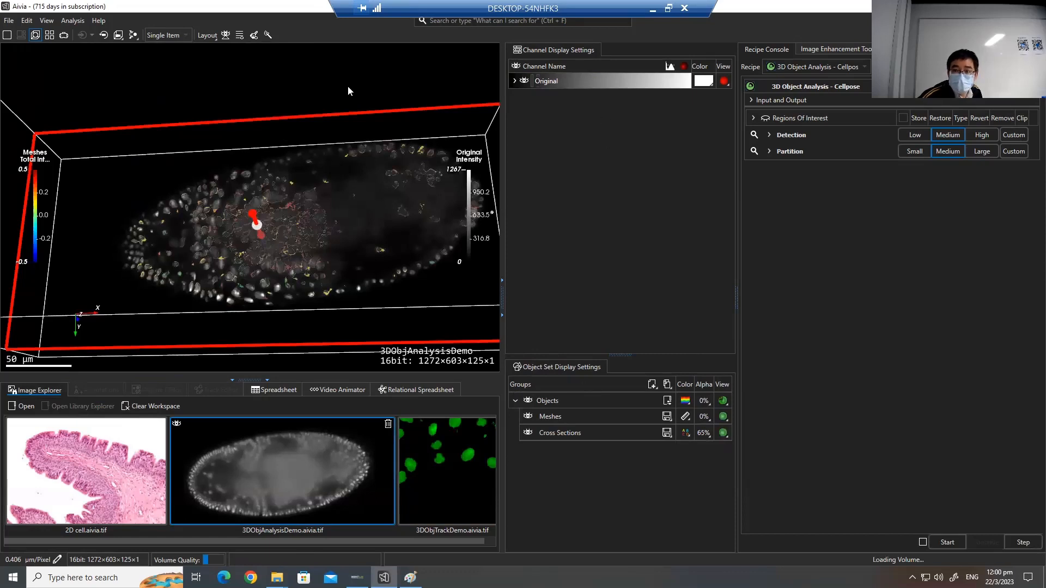
# - Add the 3D Display Options panel to the layout and dock it beside Channel Display Settings
pyautogui.click(203, 35)
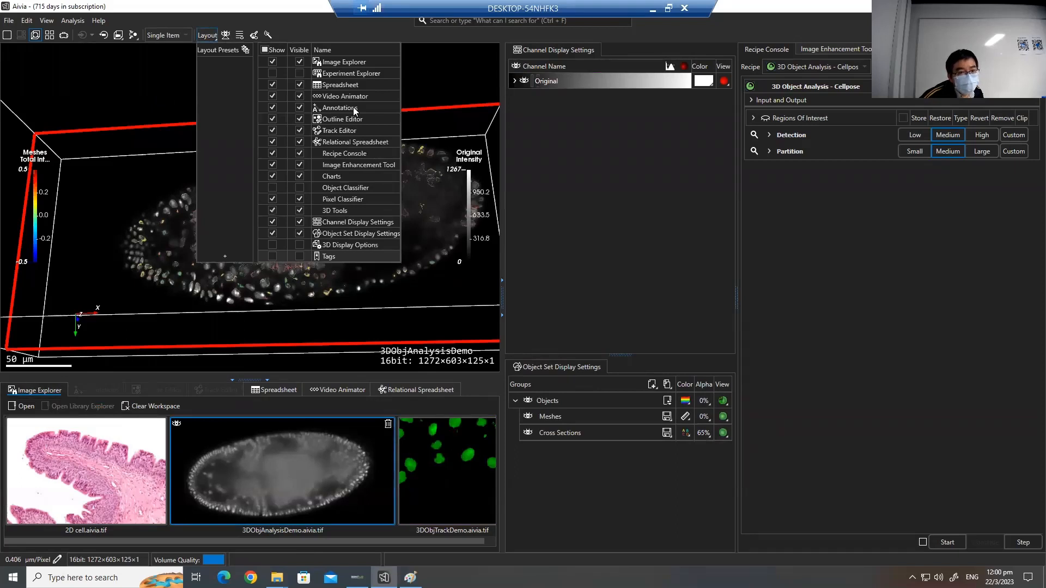
pyautogui.click(664, 217)
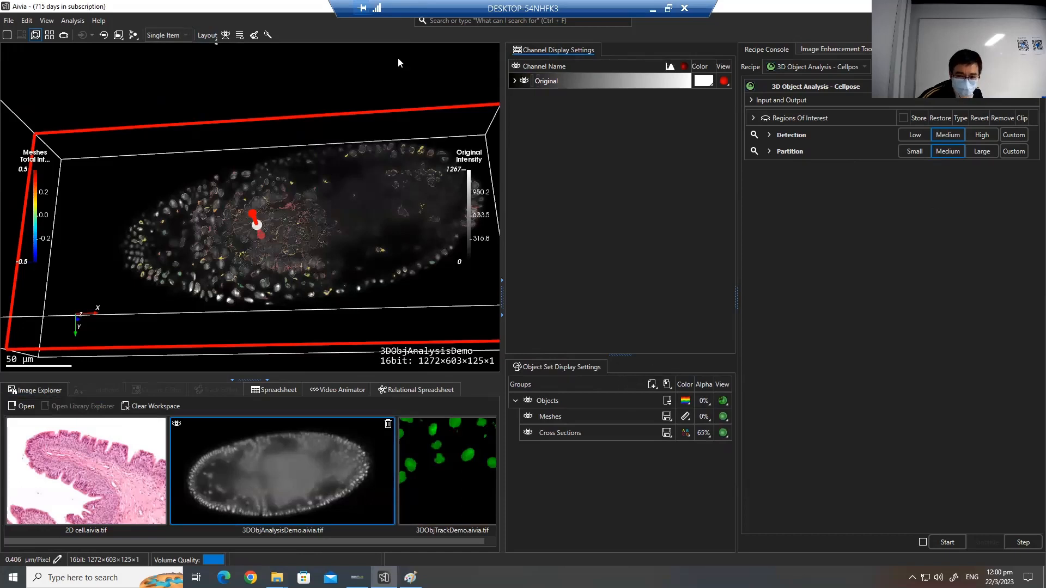
pyautogui.click(207, 34)
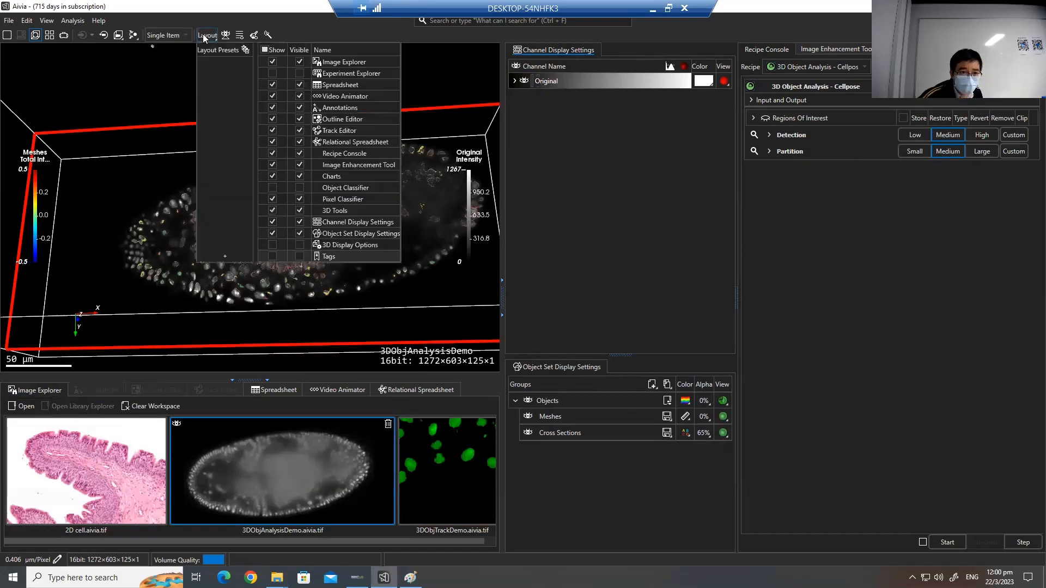
pyautogui.click(209, 35)
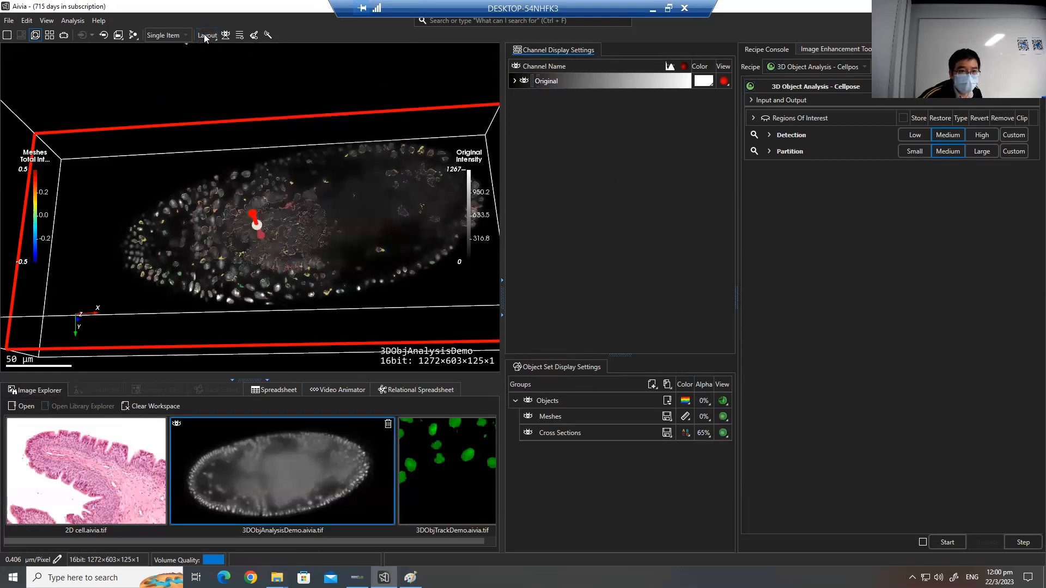
pyautogui.click(205, 35)
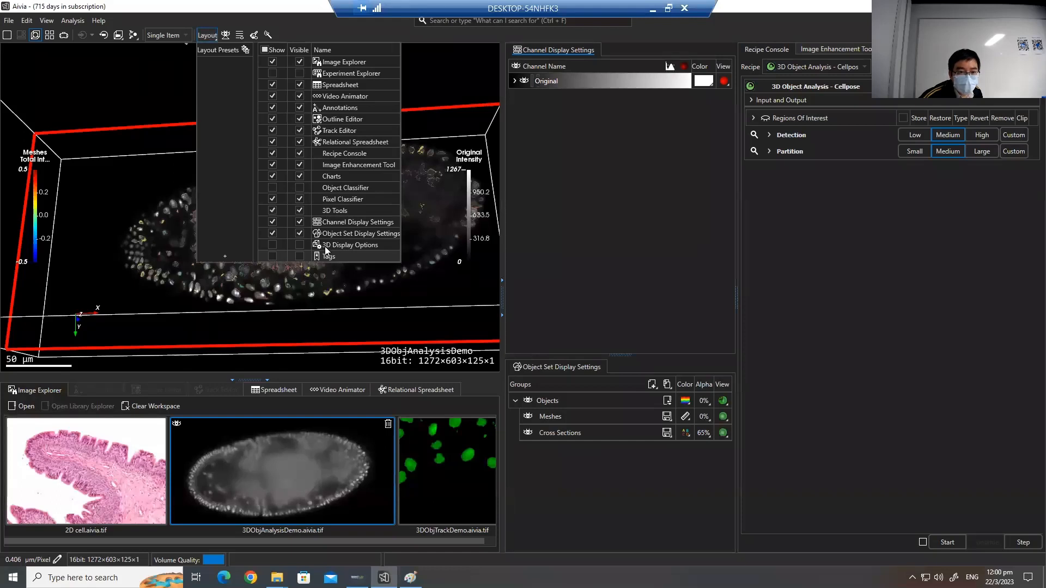
pyautogui.click(274, 247)
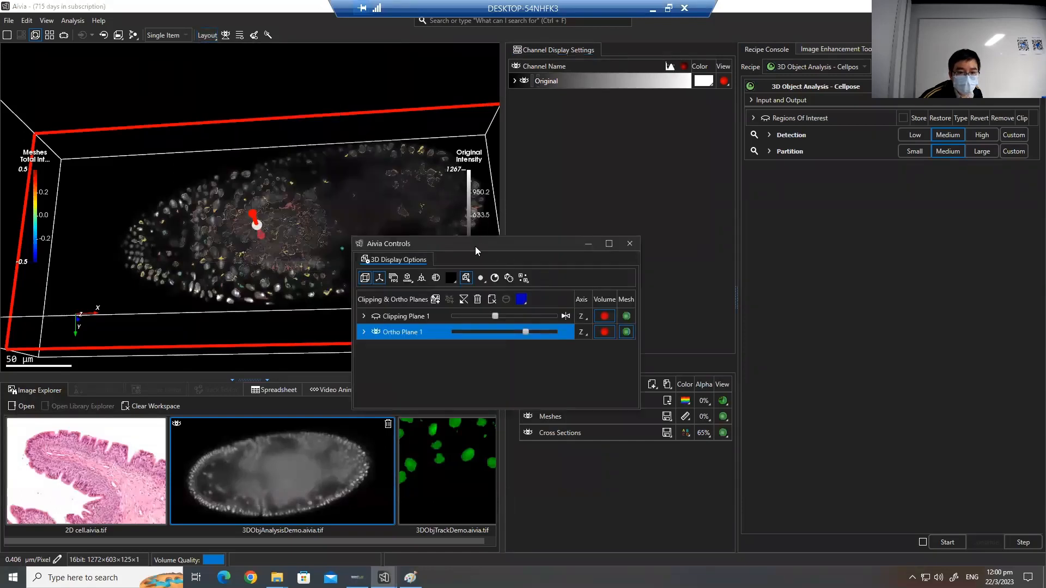
pyautogui.moveTo(476, 247); pyautogui.dragTo(671, 96)
pyautogui.doubleClick(668, 99)
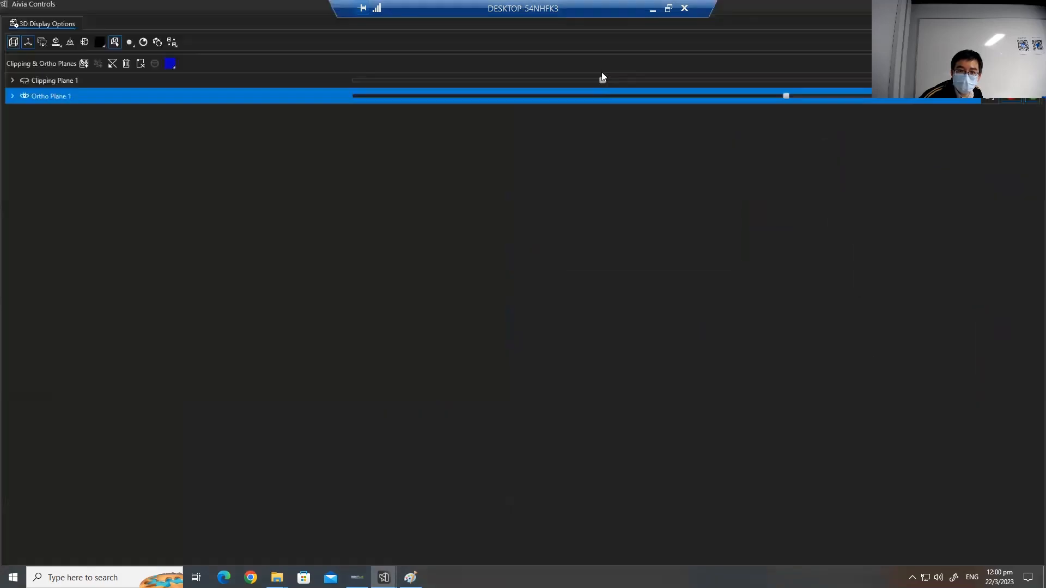
pyautogui.click(1015, 5)
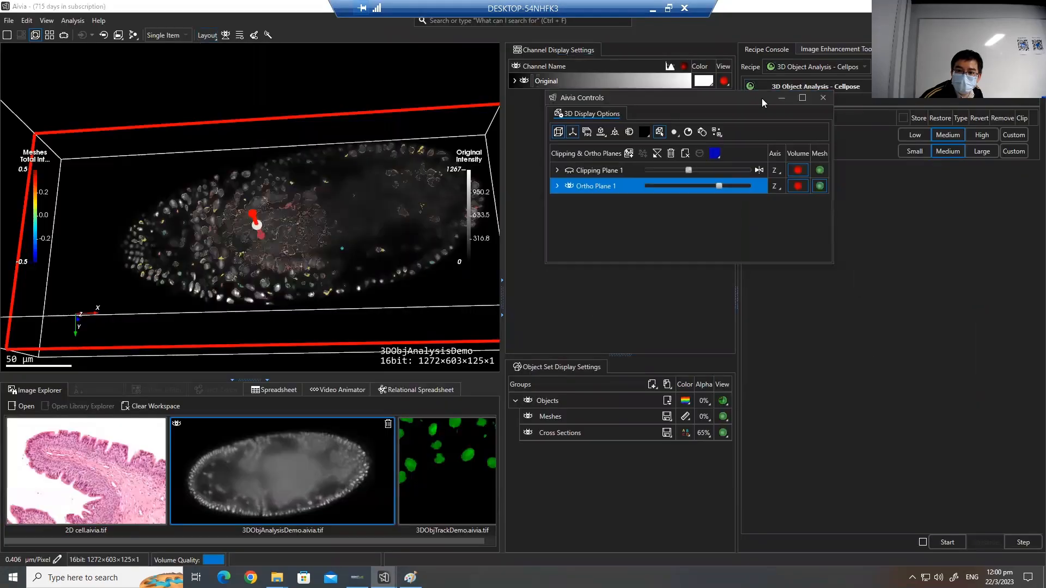
pyautogui.moveTo(649, 104); pyautogui.dragTo(573, 52)
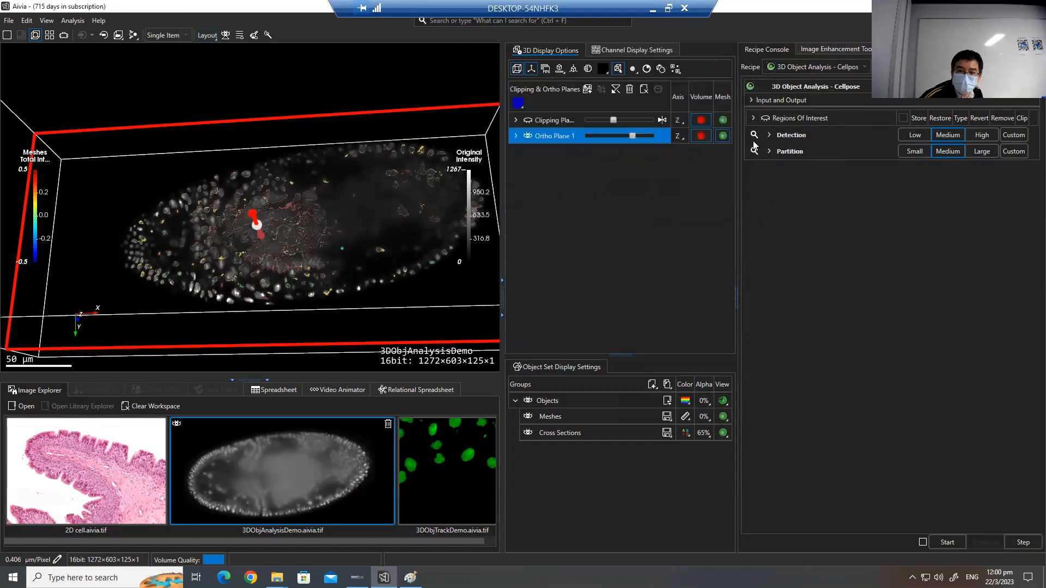
# - Hide Ortho Plane 1 to show the full embryo volume with its meshes
pyautogui.click(620, 53)
pyautogui.click(517, 55)
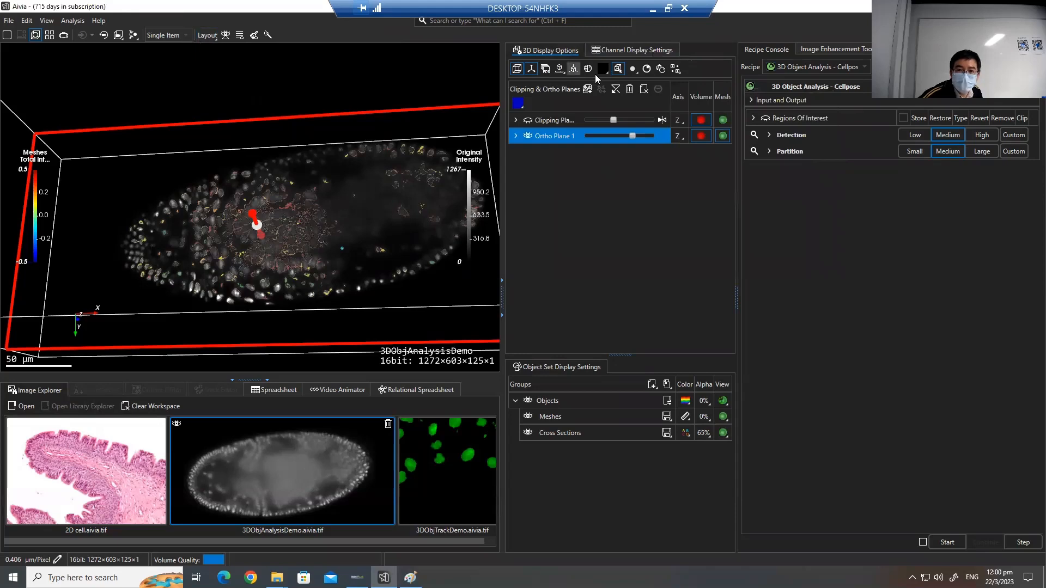
pyautogui.click(527, 132)
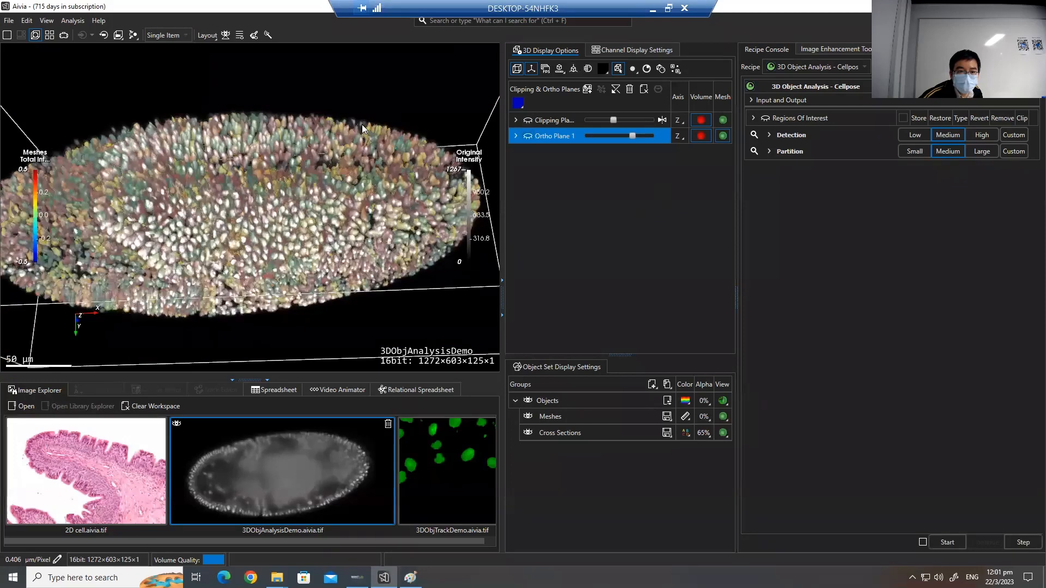
pyautogui.scroll(-5, 362, 124)
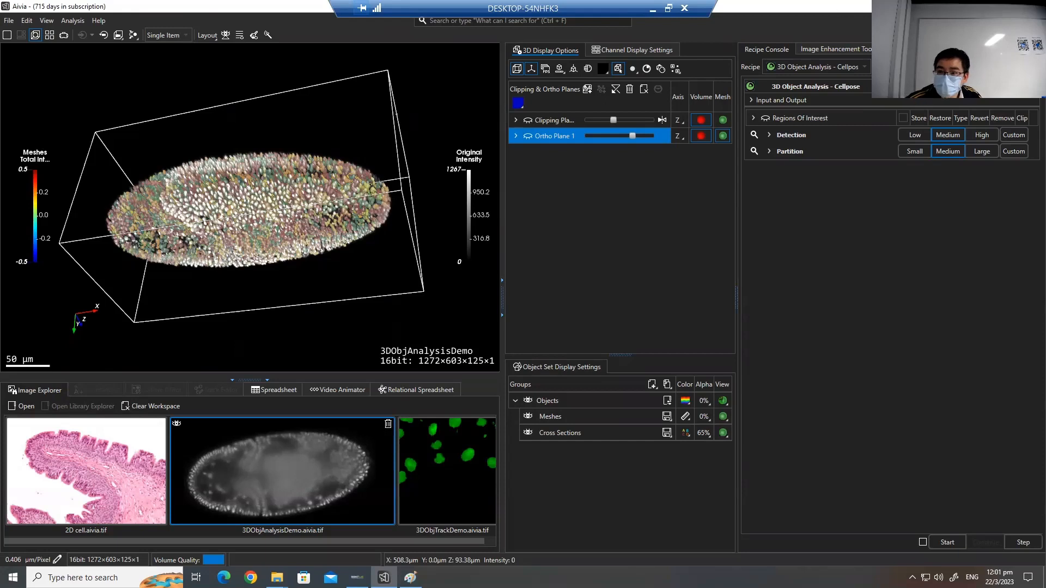
# - Add the Object Classifier panel to the layout and dock it with the Recipe Console
pyautogui.click(207, 34)
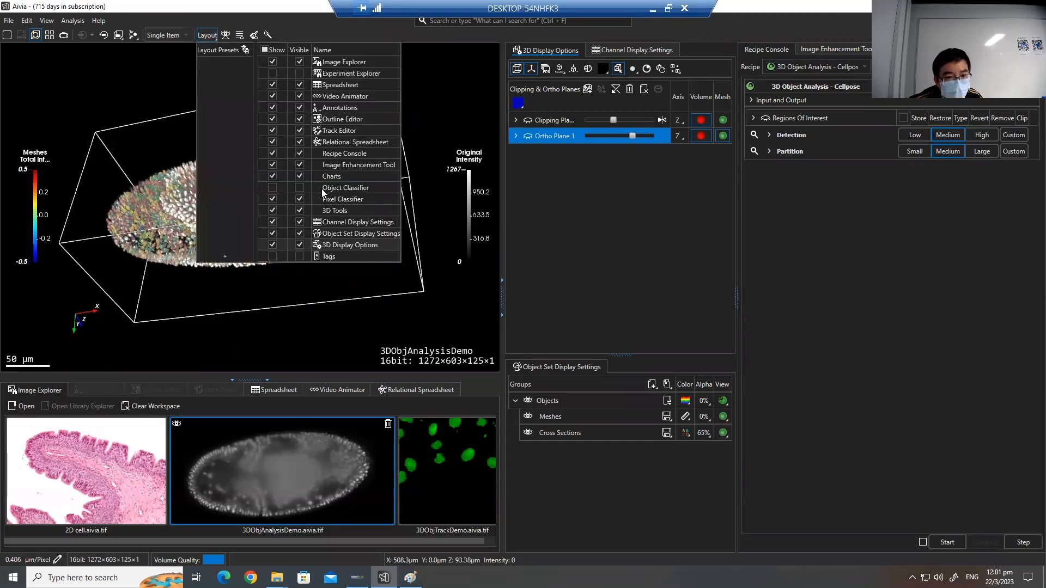
pyautogui.click(273, 188)
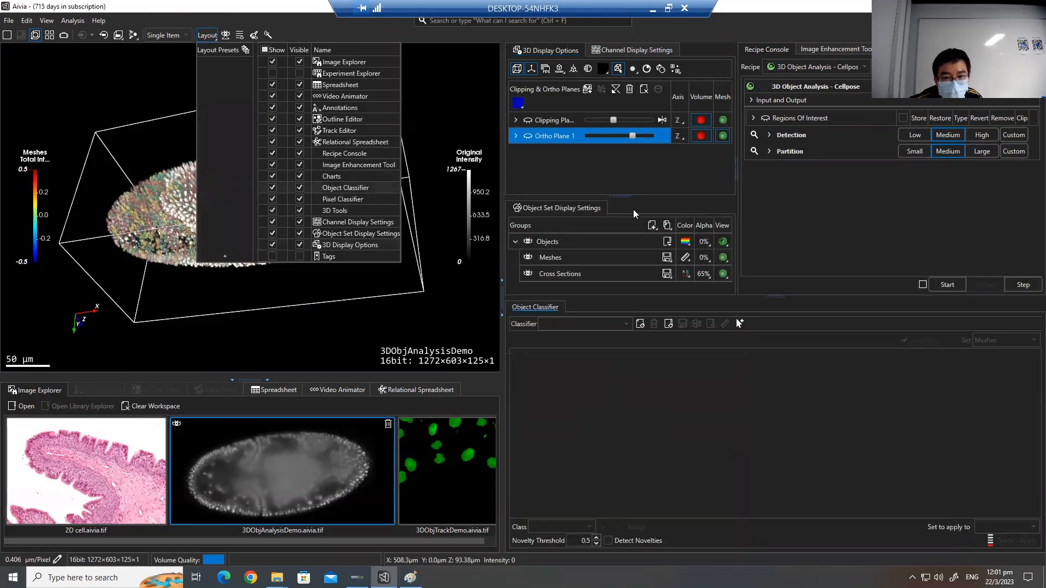
pyautogui.click(436, 111)
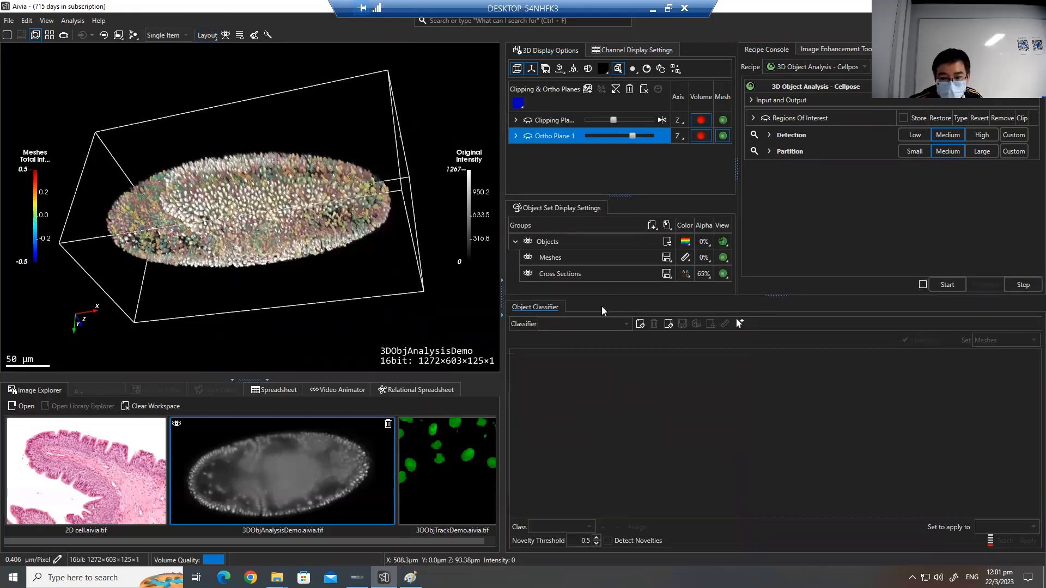
pyautogui.moveTo(560, 308); pyautogui.dragTo(837, 45)
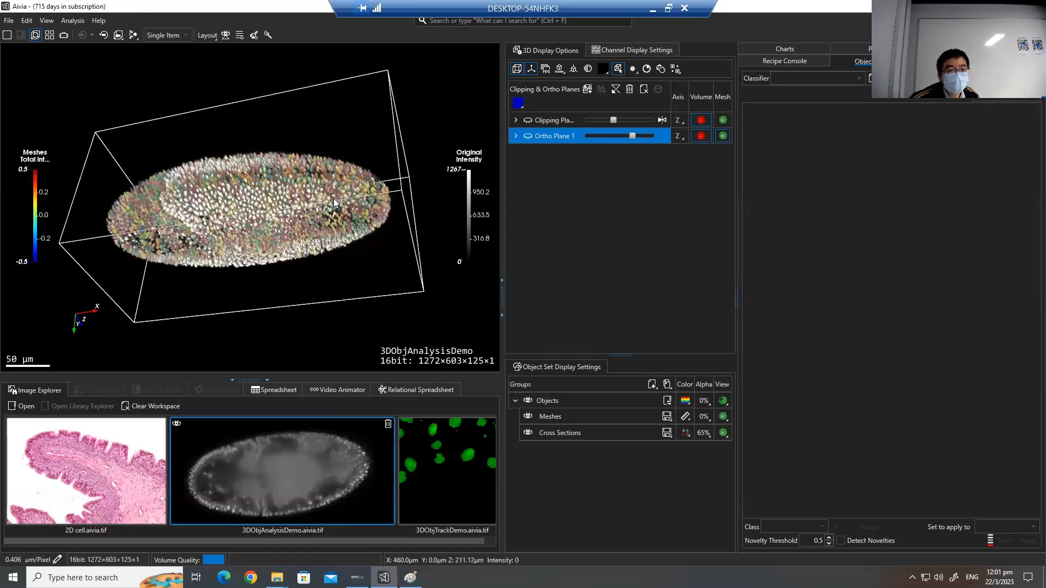
# - Show the mesh measurements in the Spreadsheet and create an object classifier named Classifier with object type Mesh
pyautogui.scroll(5, 333, 198)
pyautogui.click(273, 390)
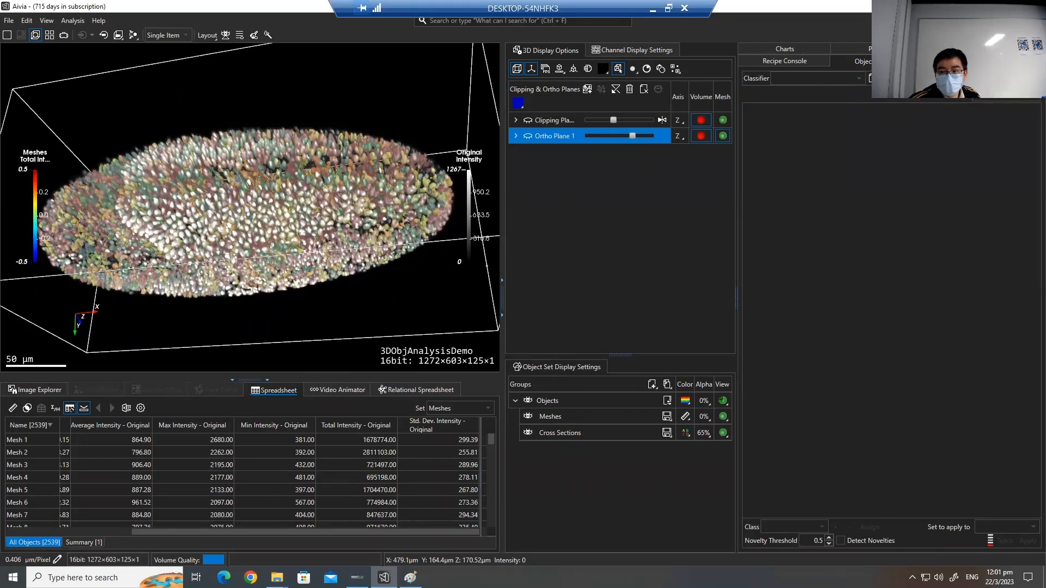
pyautogui.click(874, 79)
pyautogui.click(532, 288)
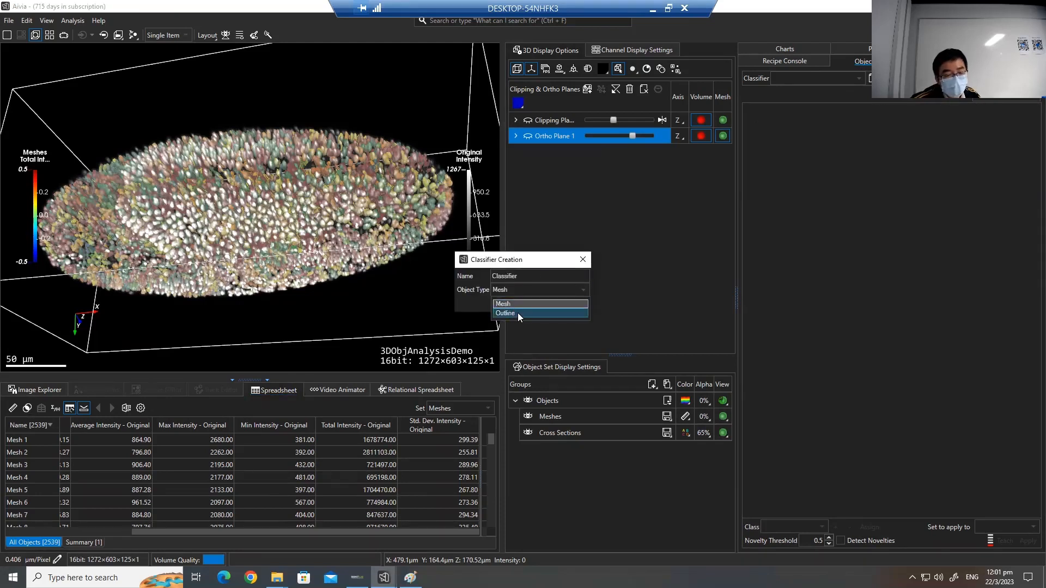
pyautogui.click(526, 293)
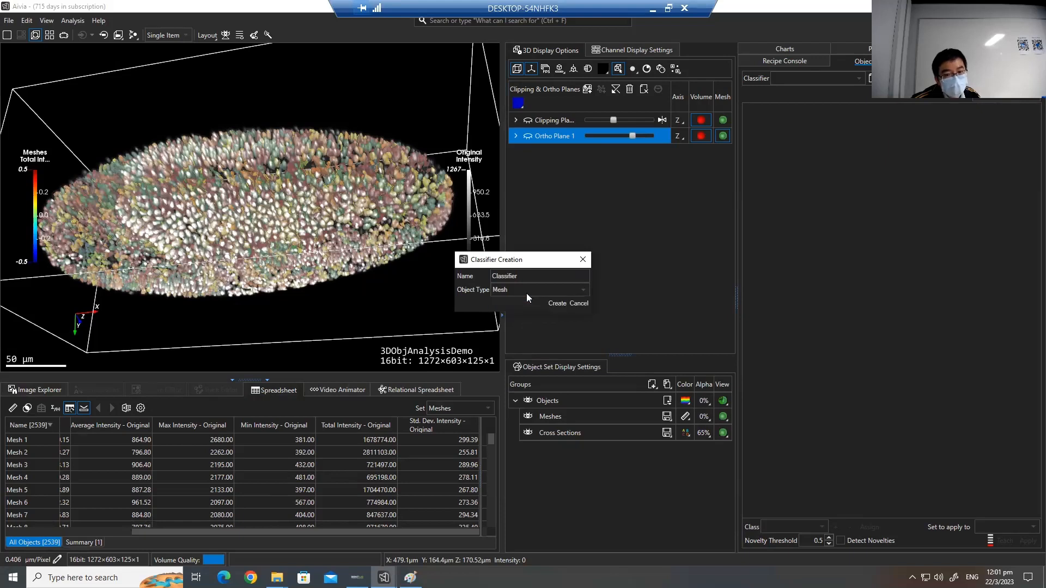
pyautogui.click(556, 304)
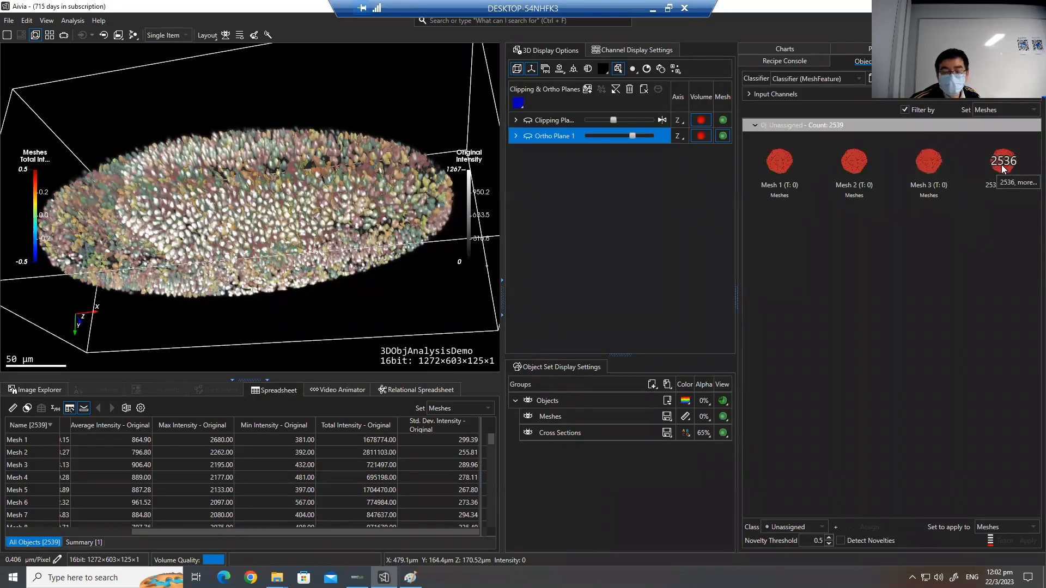
# - Add two classes to the object classifier and rename the second one as small
pyautogui.scroll(-10, 874, 207)
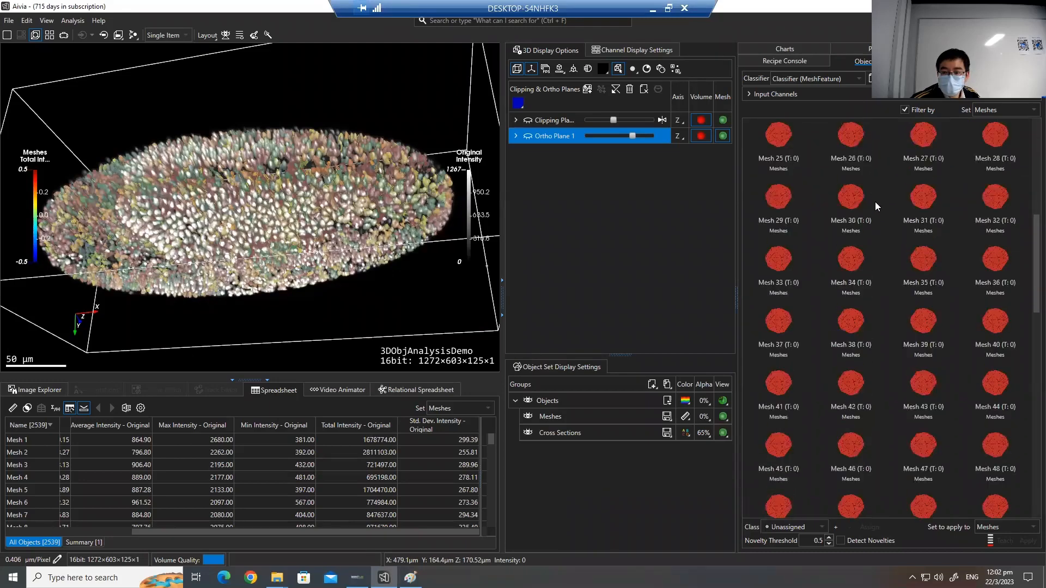
pyautogui.scroll(-2, 873, 202)
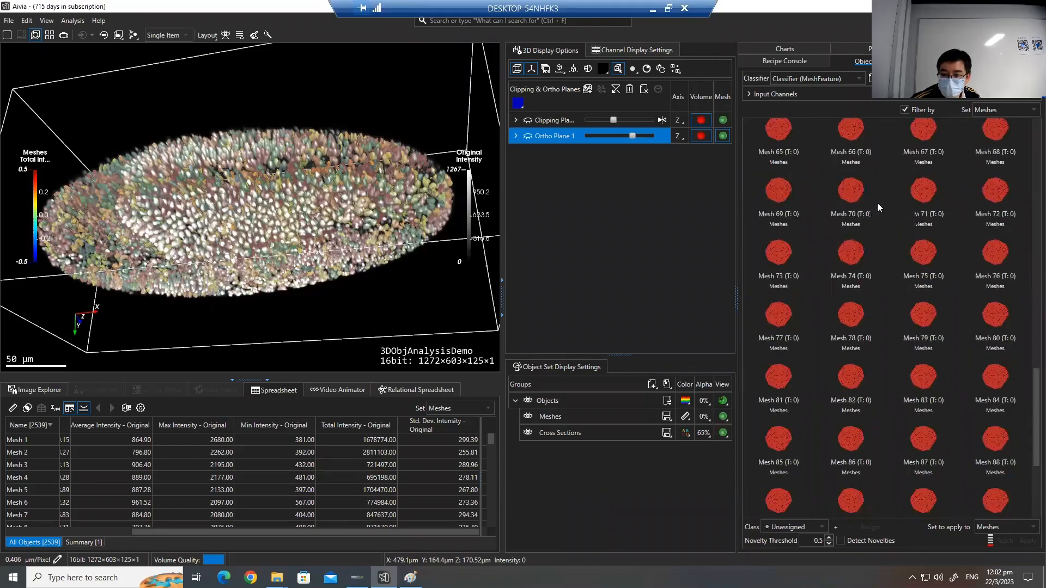
pyautogui.scroll(5, 881, 200)
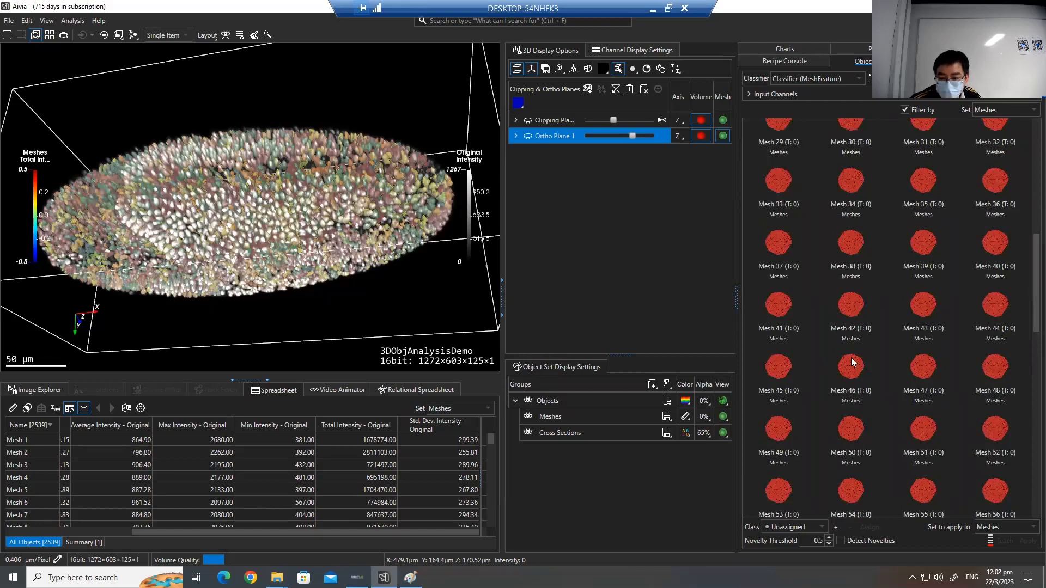
pyautogui.doubleClick(835, 528)
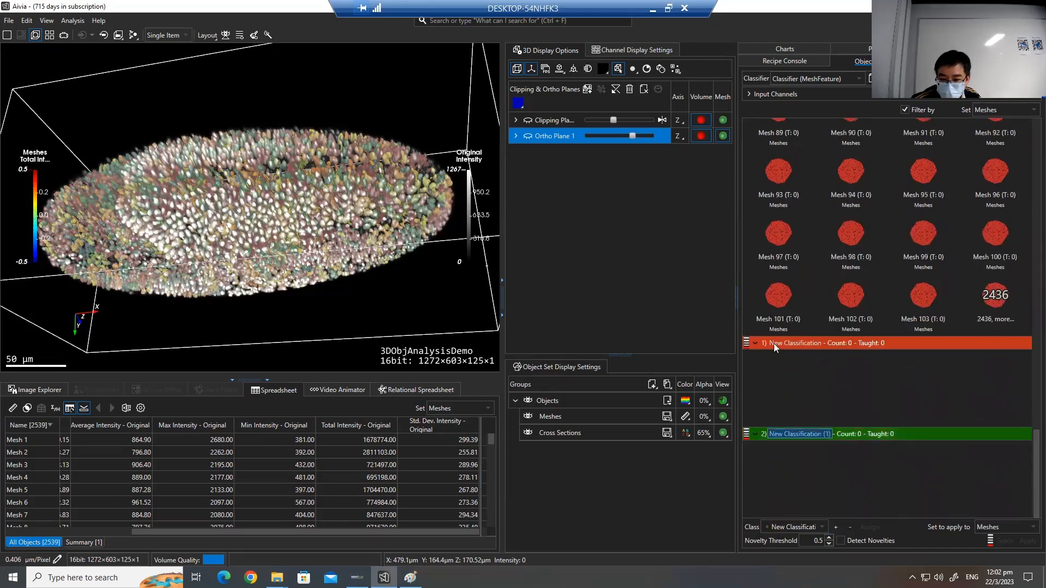
pyautogui.click(774, 343)
pyautogui.click(782, 418)
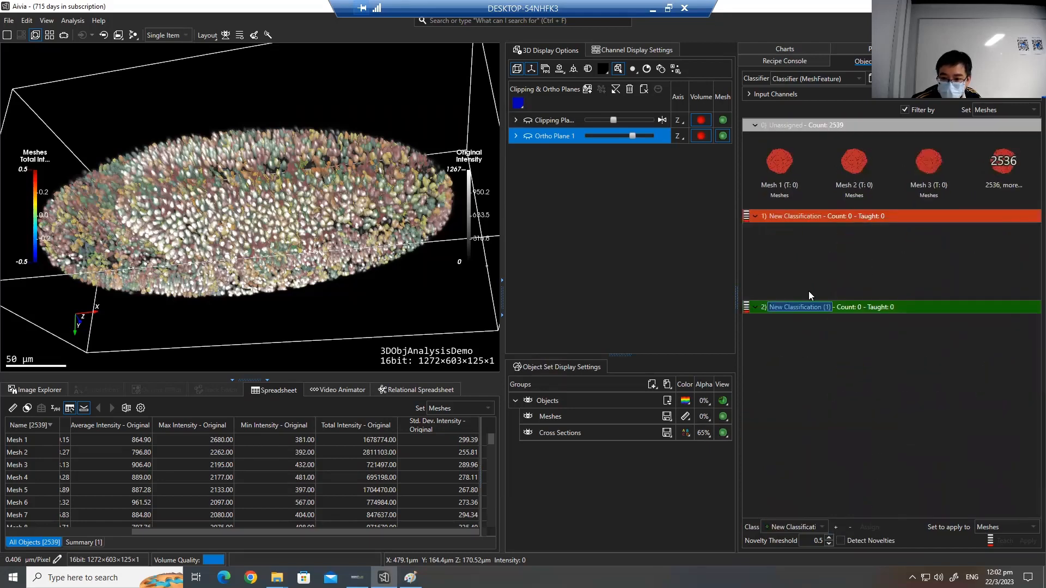
pyautogui.write('sma')
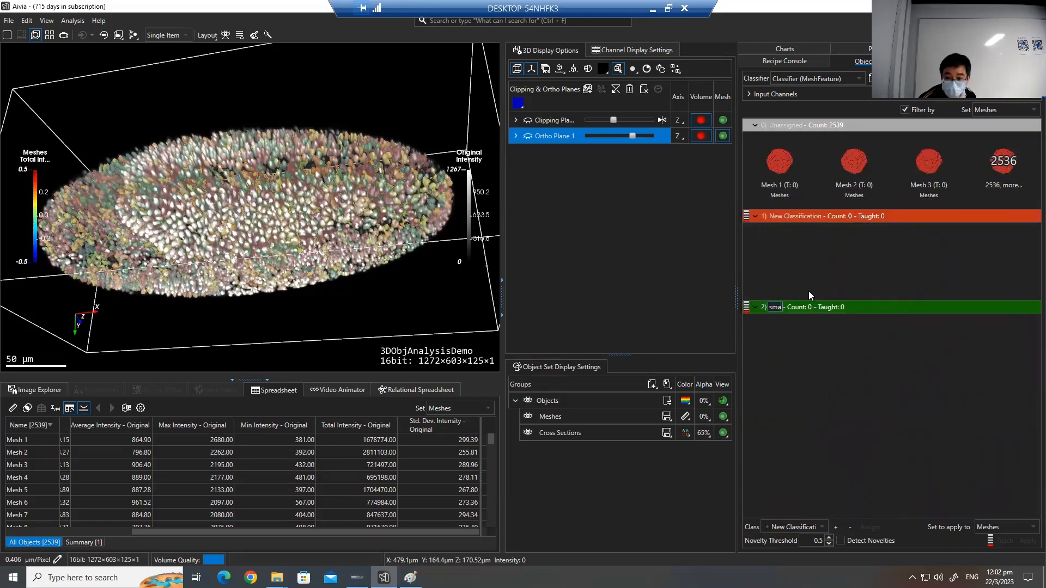
pyautogui.write('ll')
pyautogui.press('Return')
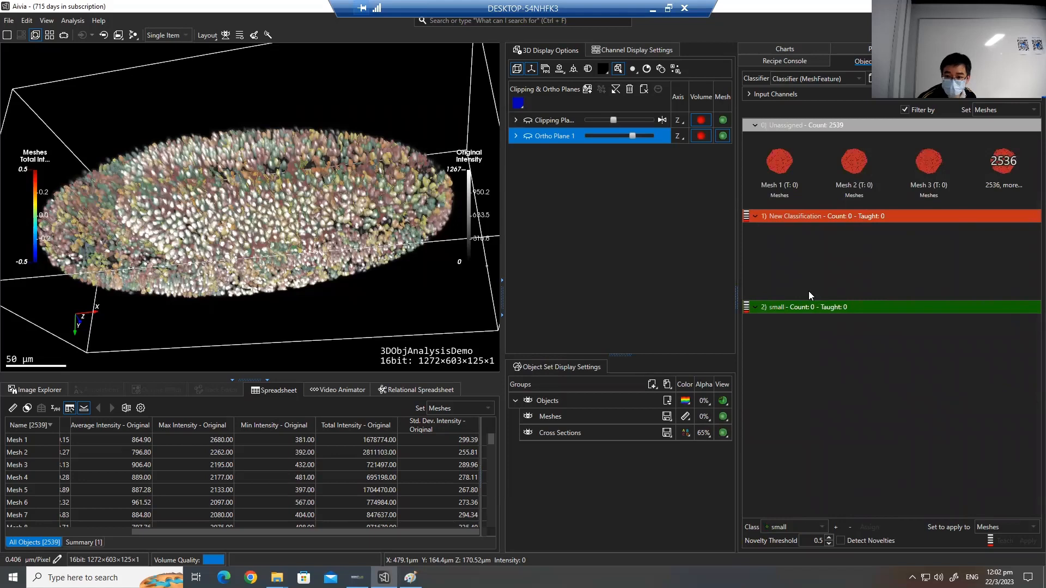
# - Rename the first class as bigNew Classification
pyautogui.rightClick(782, 213)
pyautogui.click(806, 233)
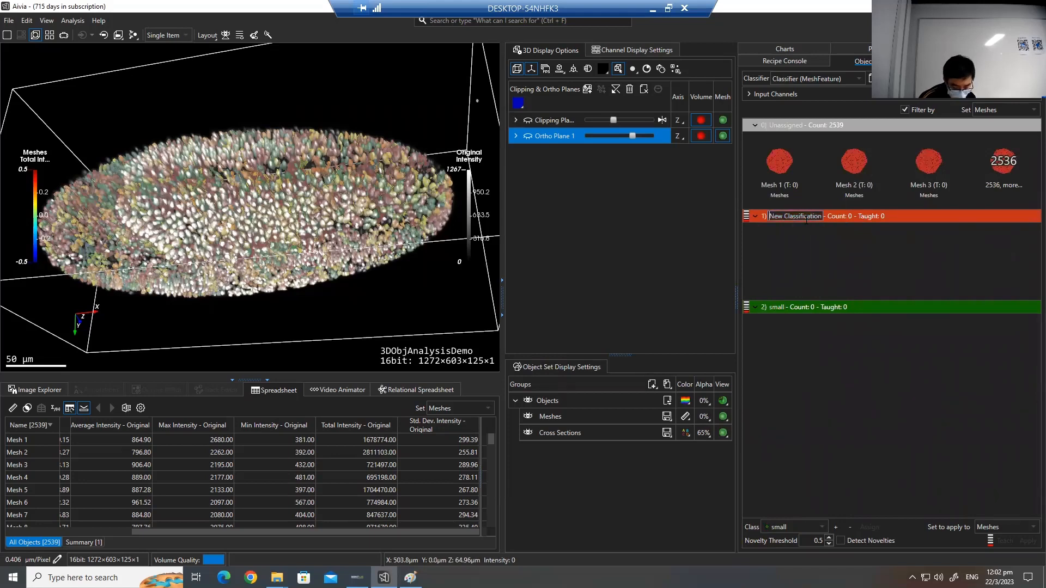
pyautogui.write('big')
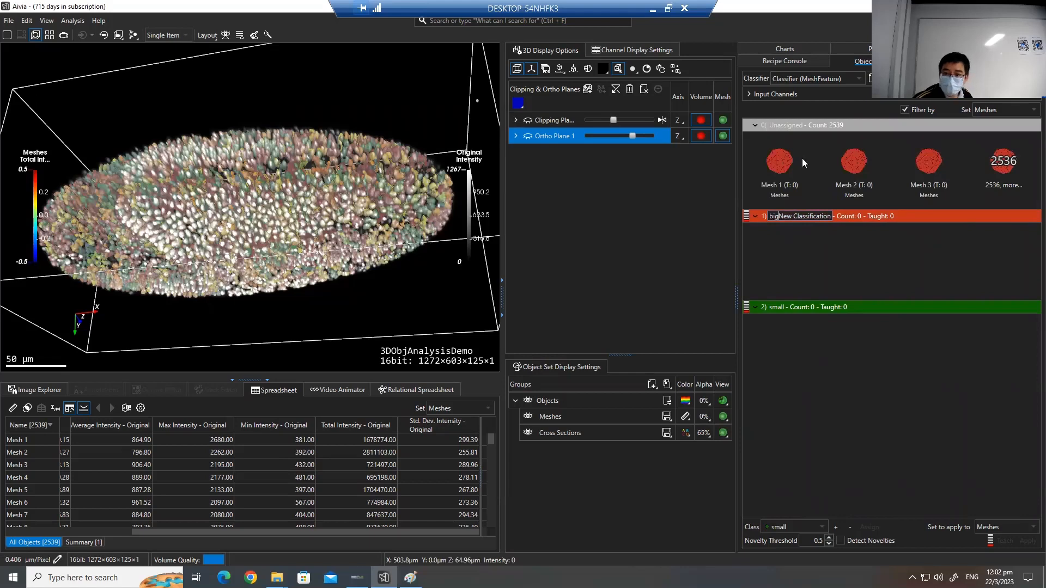
pyautogui.press('Return')
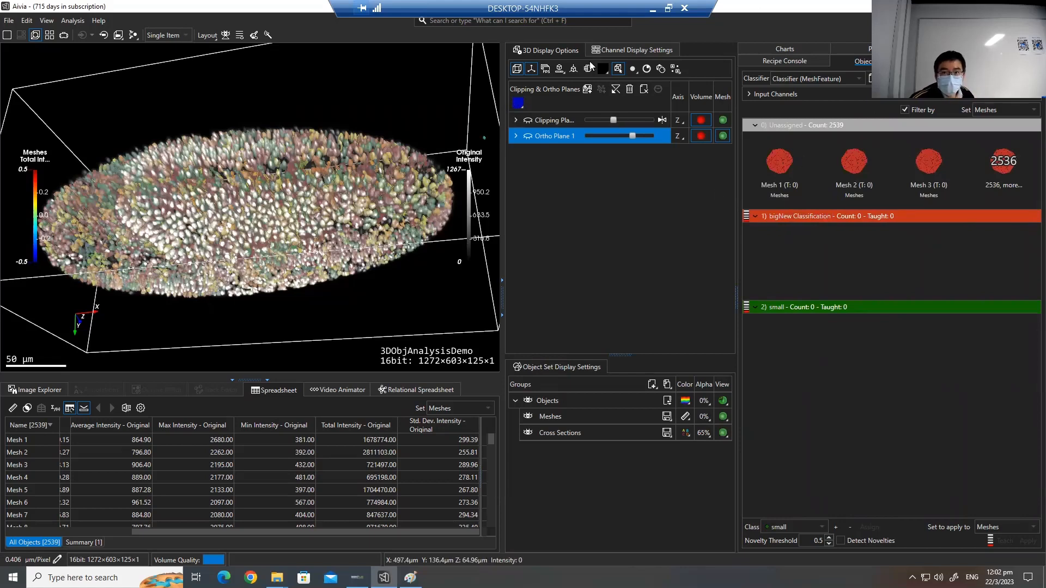
# - Hide the Original channel so that only the colored meshes are shown in the 3D view
pyautogui.click(639, 50)
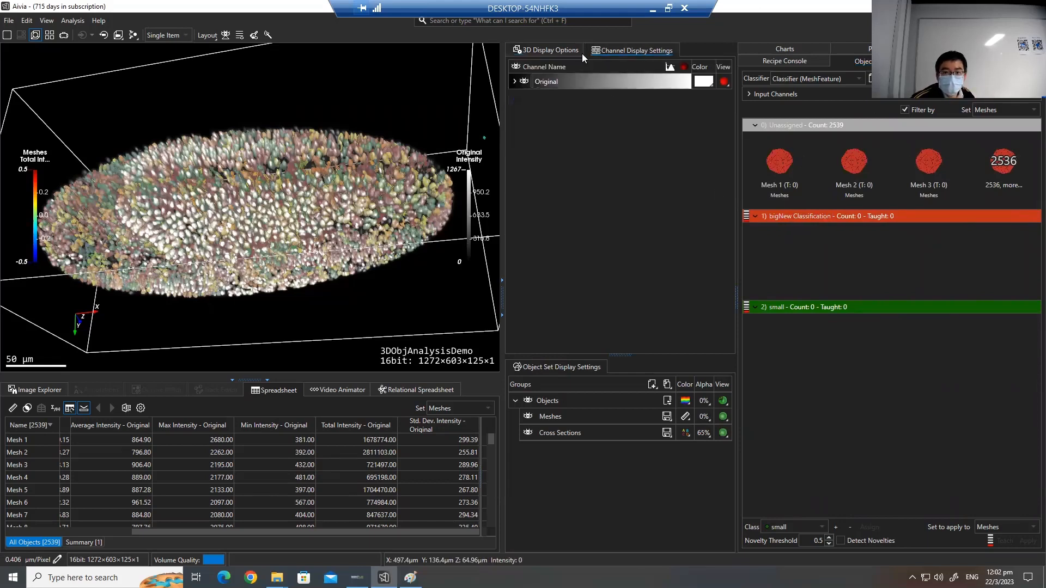
pyautogui.click(525, 82)
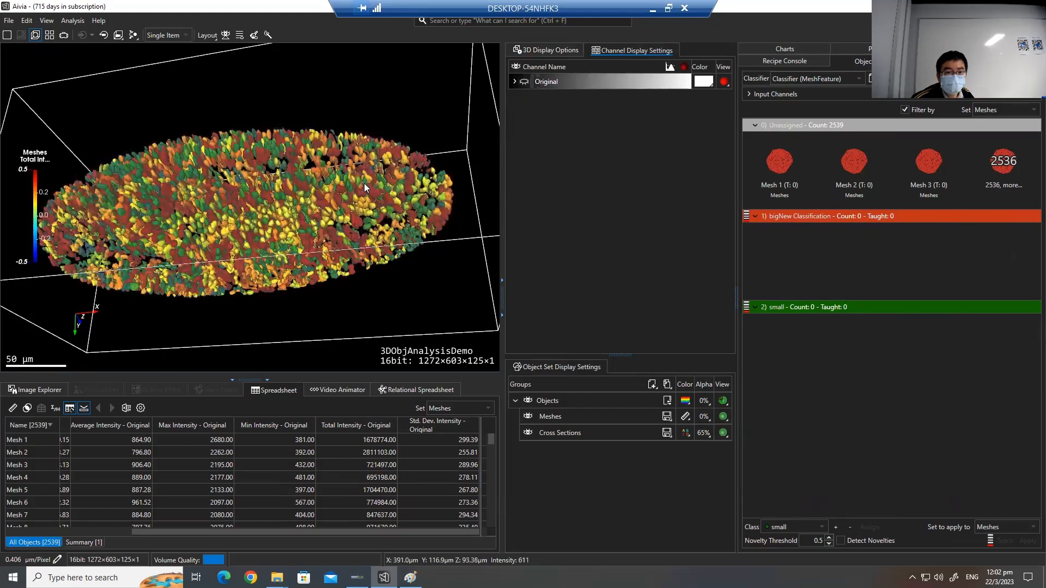
pyautogui.scroll(6, 364, 183)
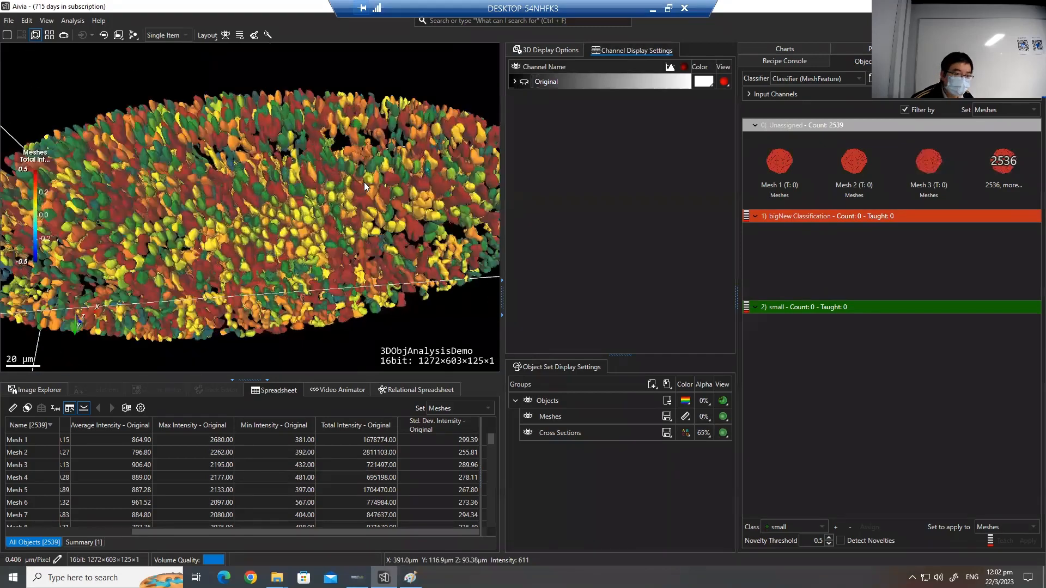
pyautogui.scroll(10, 364, 182)
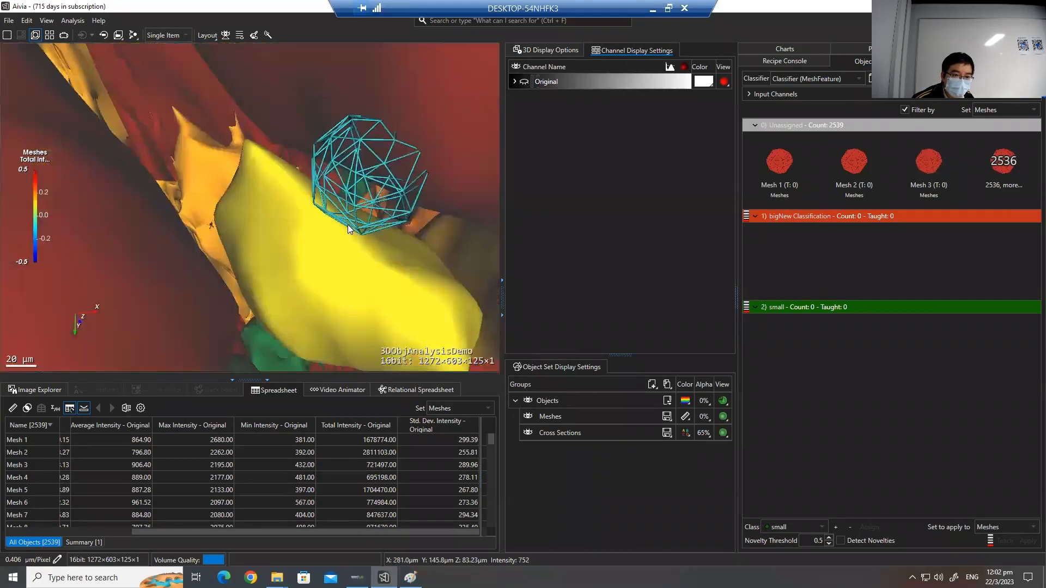
pyautogui.scroll(-15, 348, 223)
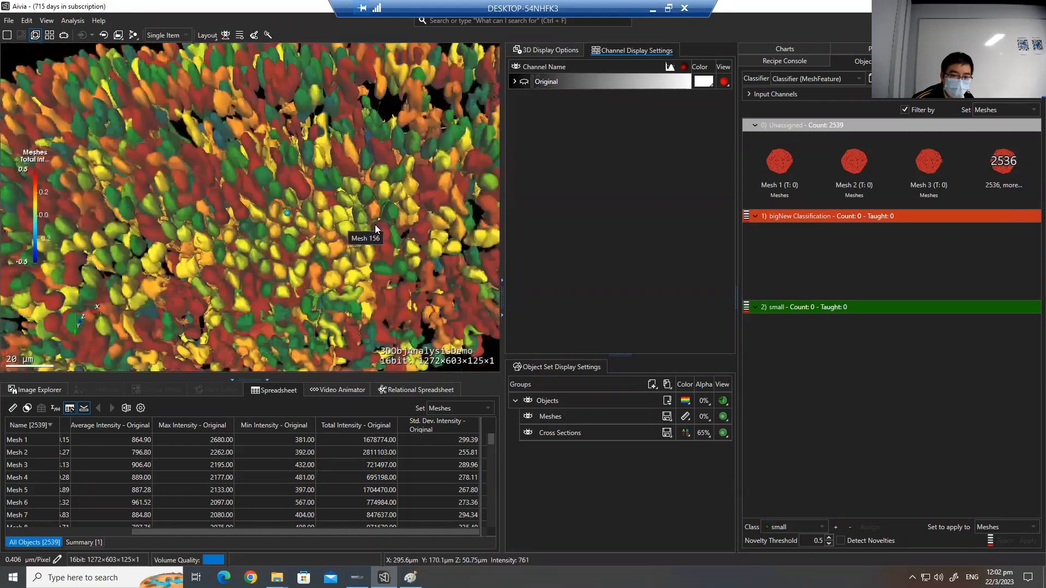
# - Select Mesh 3 in the 3D view and assign it to the small class
pyautogui.scroll(5, 363, 239)
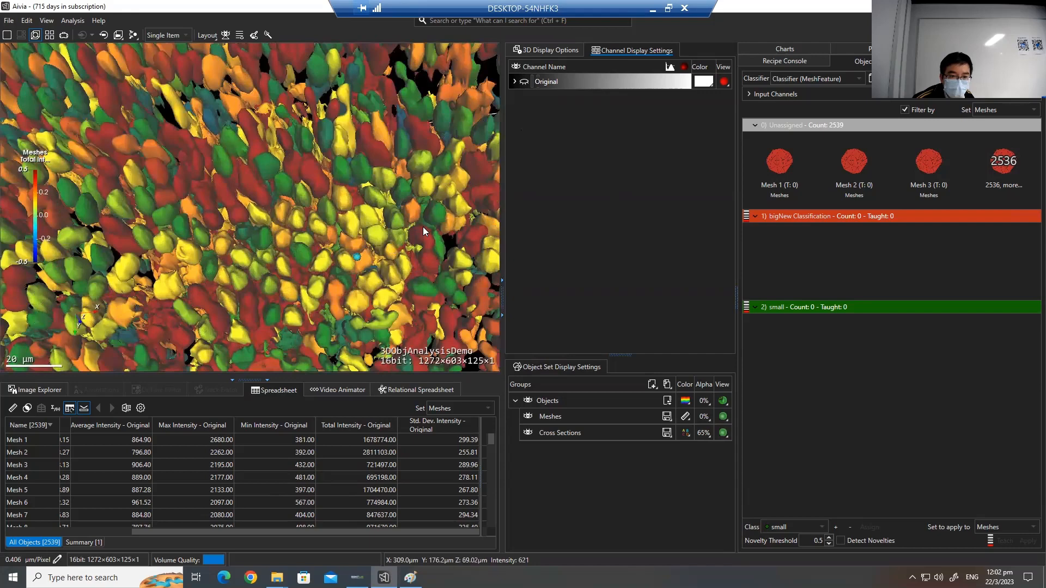
pyautogui.moveTo(378, 249); pyautogui.dragTo(409, 239)
pyautogui.moveTo(288, 228); pyautogui.dragTo(359, 229)
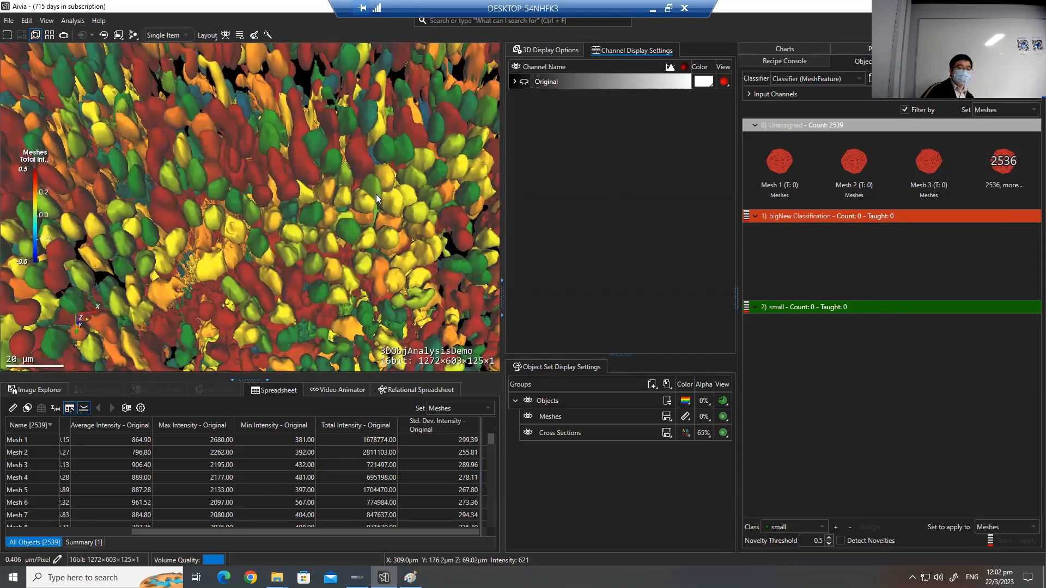
pyautogui.moveTo(376, 194); pyautogui.dragTo(412, 178)
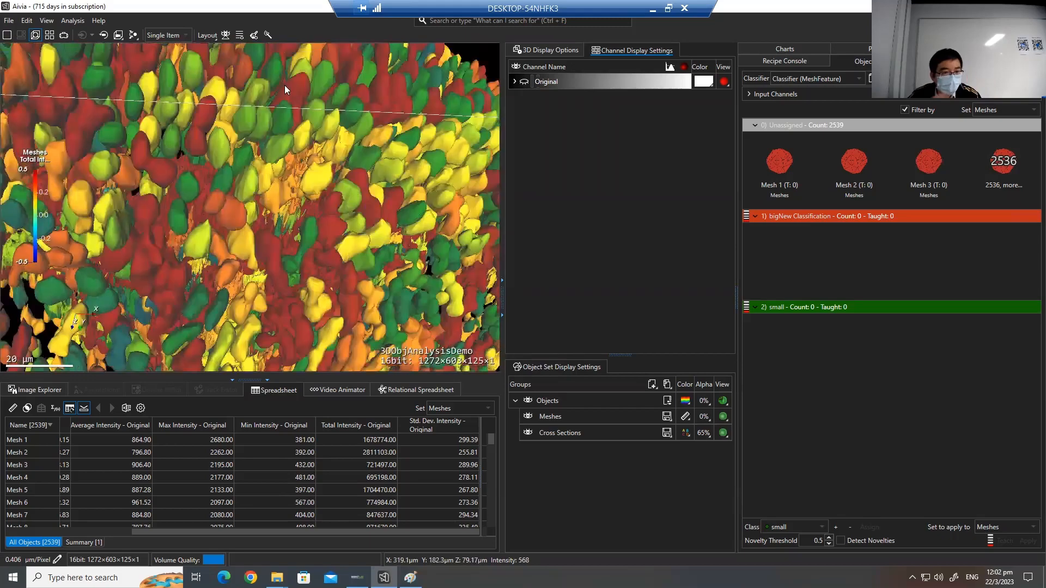
pyautogui.scroll(5, 278, 157)
pyautogui.scroll(-10, 282, 180)
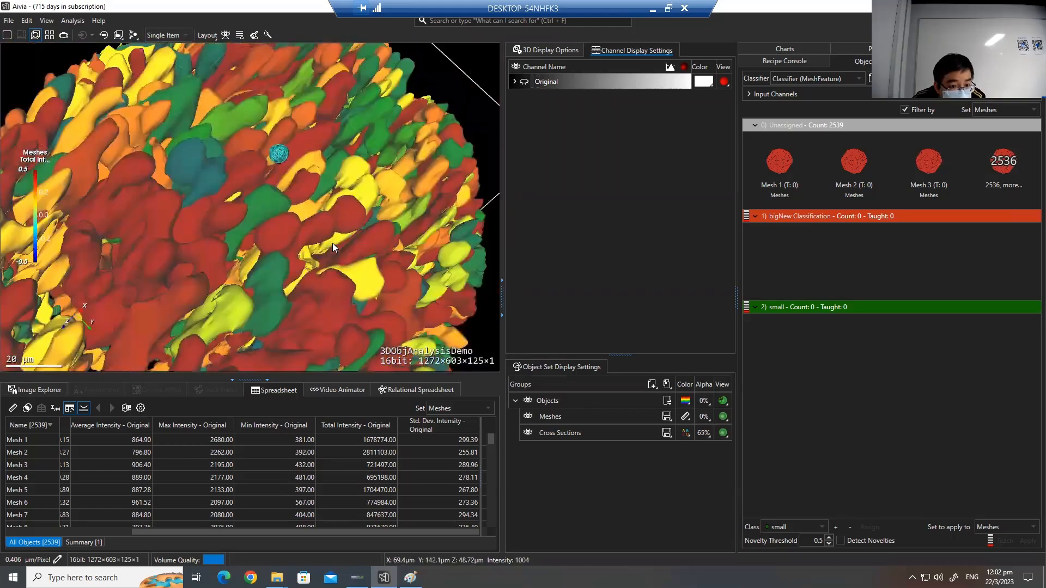
pyautogui.moveTo(282, 241); pyautogui.dragTo(297, 210)
pyautogui.scroll(8, 297, 210)
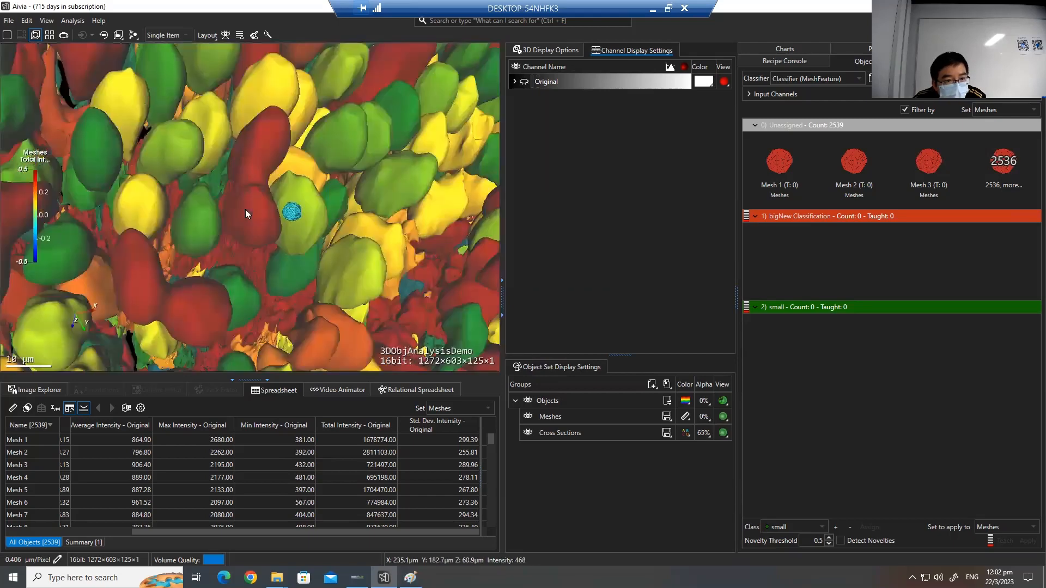
pyautogui.scroll(-2, 224, 215)
pyautogui.click(238, 224)
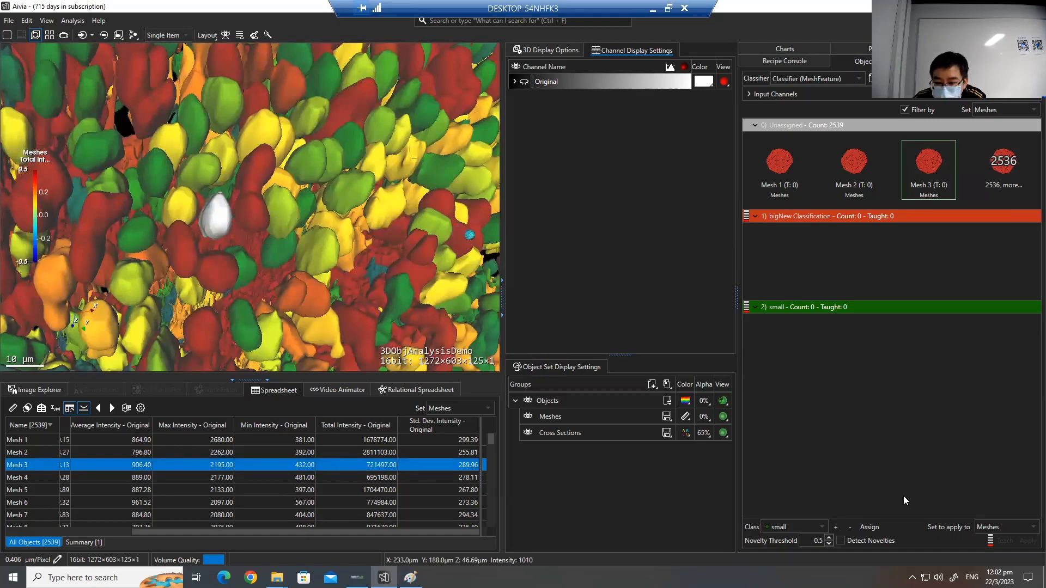
pyautogui.click(811, 308)
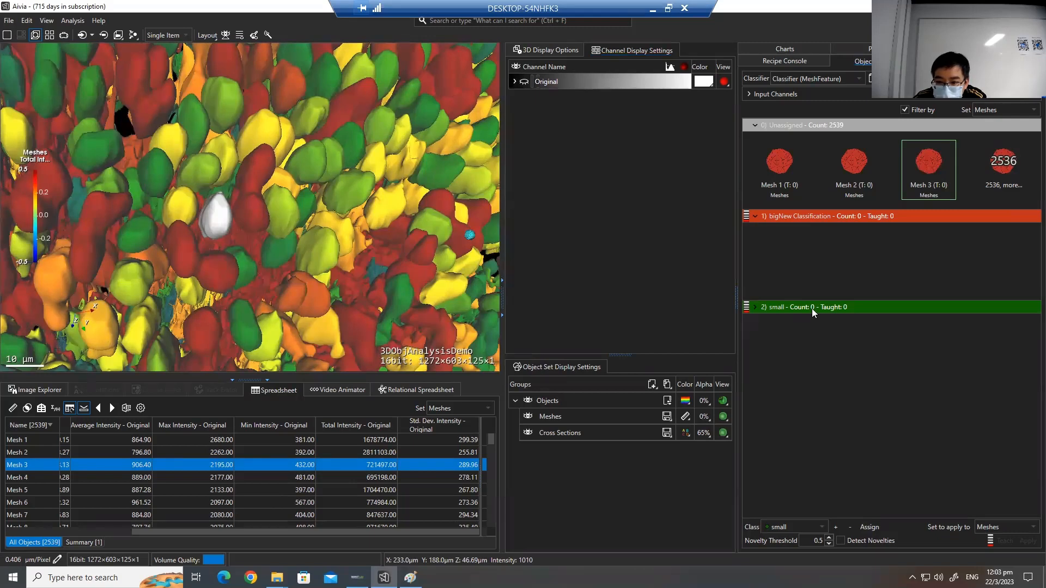
pyautogui.click(785, 527)
pyautogui.click(791, 565)
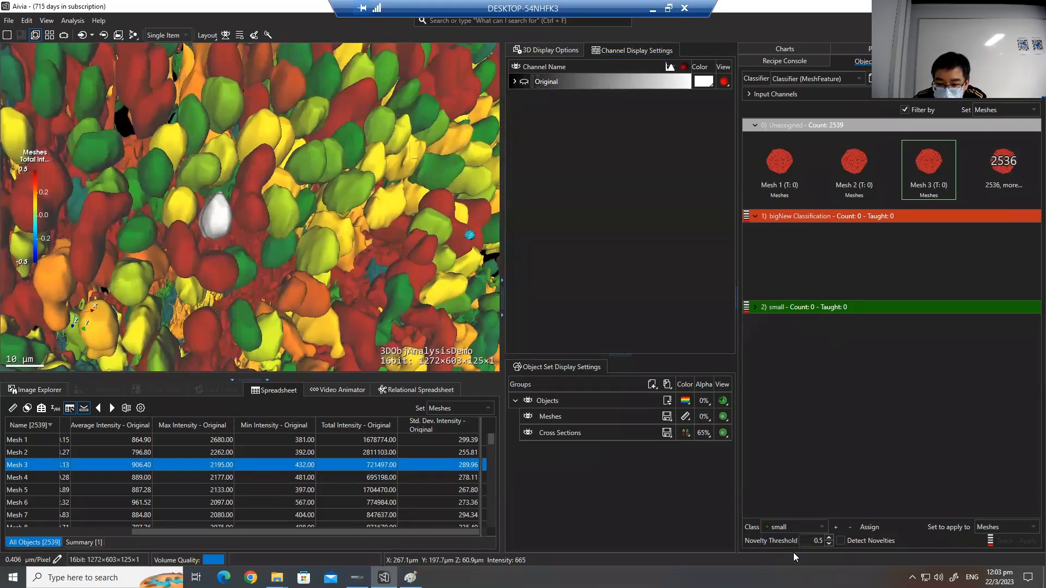
pyautogui.click(868, 527)
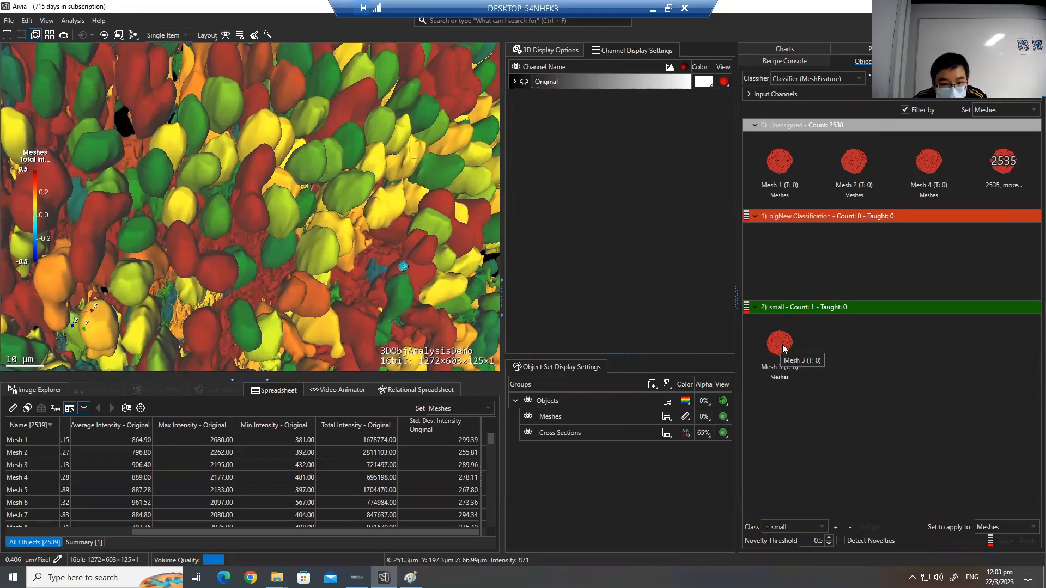
# - Pick Mesh 221 and Mesh 51 in the 3D view and assign each to the small class
pyautogui.moveTo(418, 237); pyautogui.dragTo(521, 264)
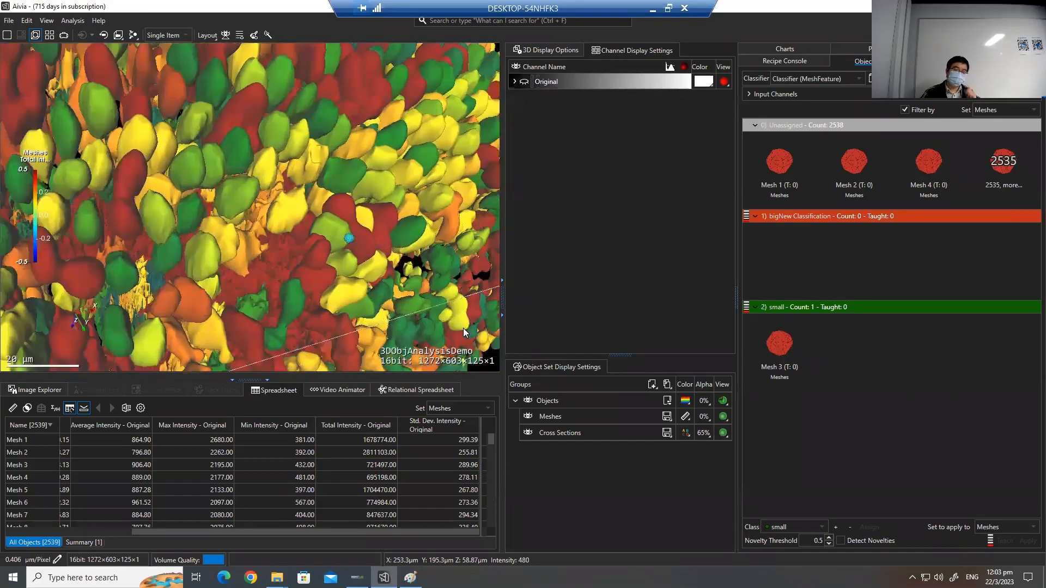
pyautogui.moveTo(462, 335); pyautogui.dragTo(296, 243, button='middle')
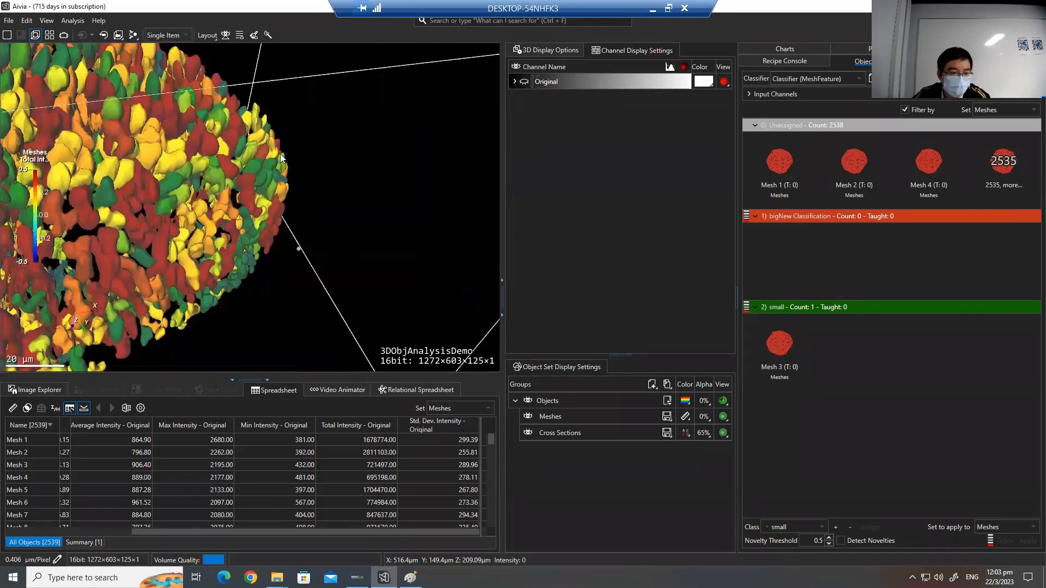
pyautogui.moveTo(344, 188); pyautogui.dragTo(269, 203)
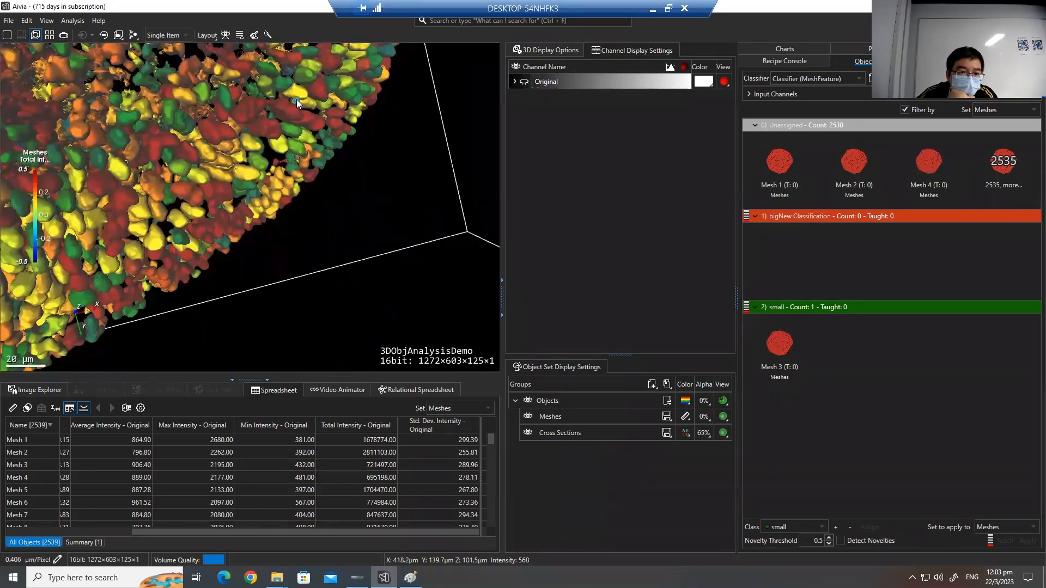
pyautogui.click(297, 98)
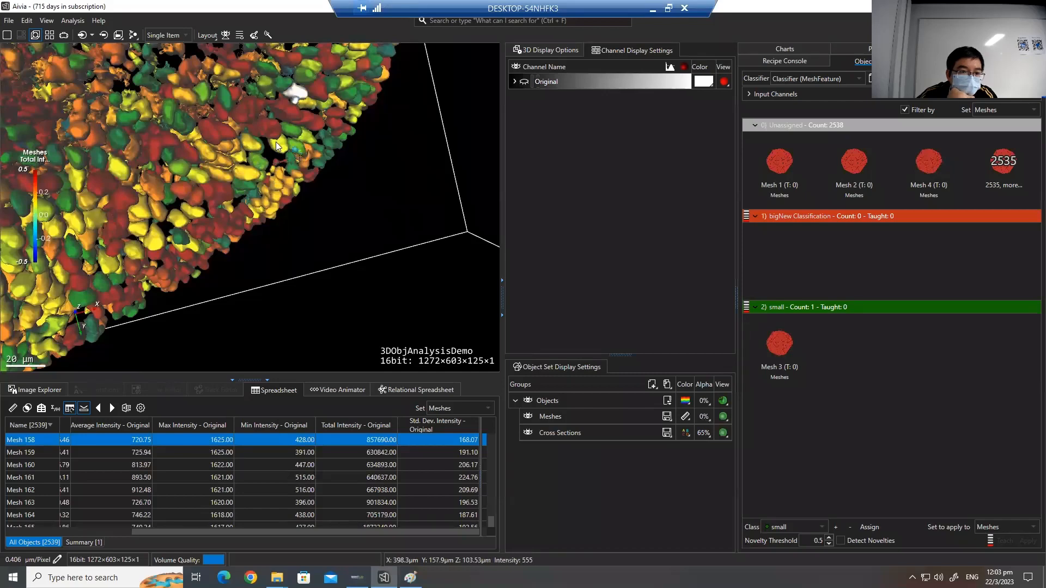
pyautogui.scroll(3, 276, 142)
pyautogui.moveTo(202, 94); pyautogui.dragTo(329, 179)
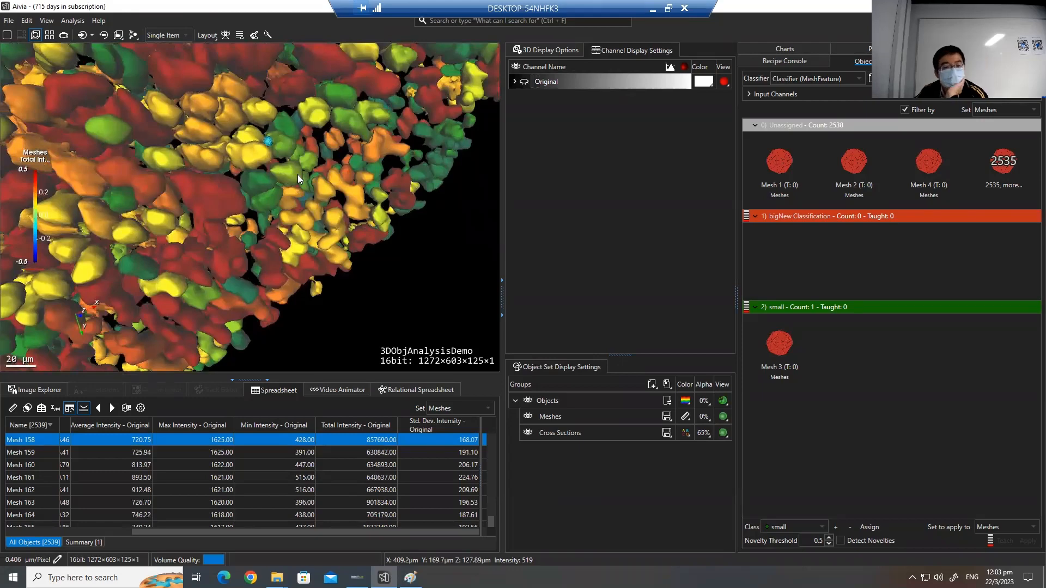
pyautogui.moveTo(297, 175); pyautogui.dragTo(341, 208)
pyautogui.scroll(3, 341, 208)
pyautogui.click(322, 204)
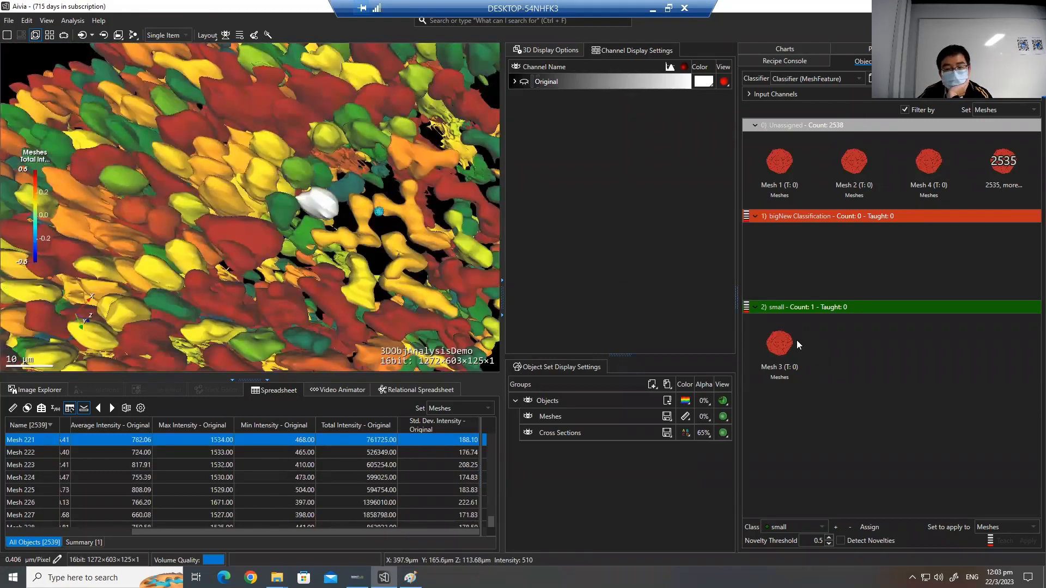
pyautogui.click(868, 528)
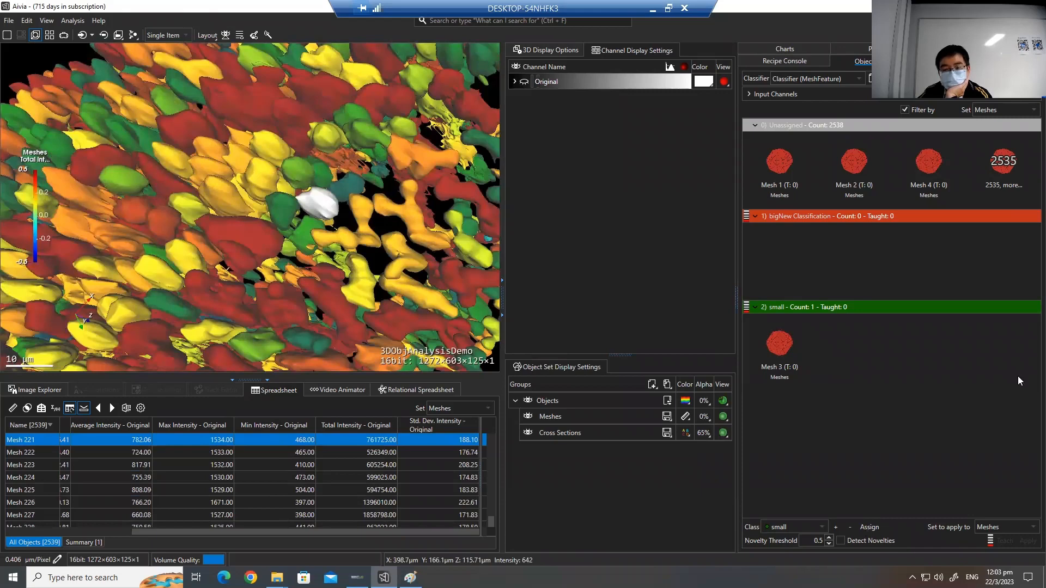
pyautogui.click(124, 176)
pyautogui.click(874, 526)
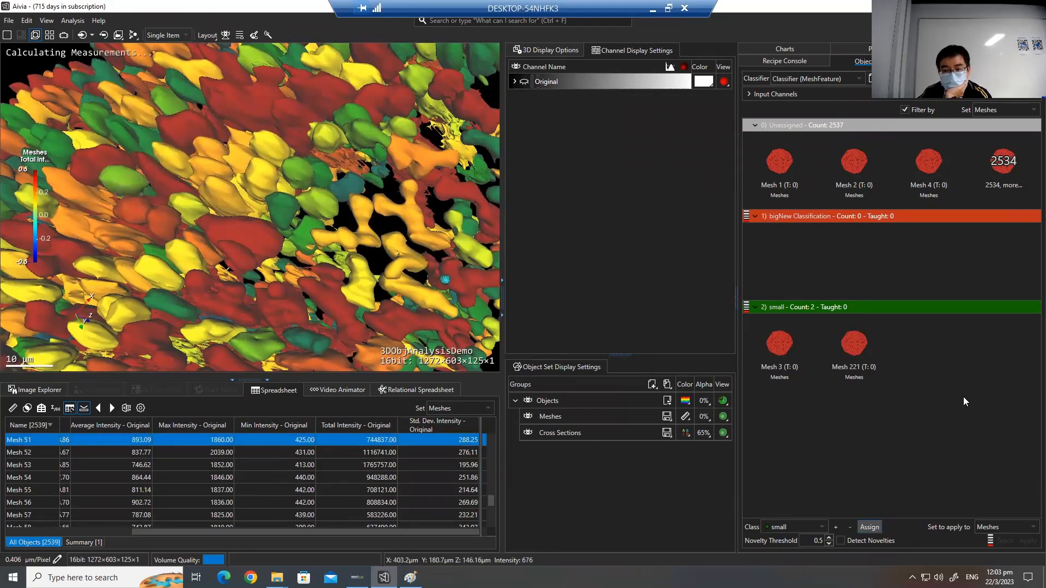
# - Select Mesh 515 in the 3D view and assign it to the bigNew Classification class
pyautogui.click(238, 105)
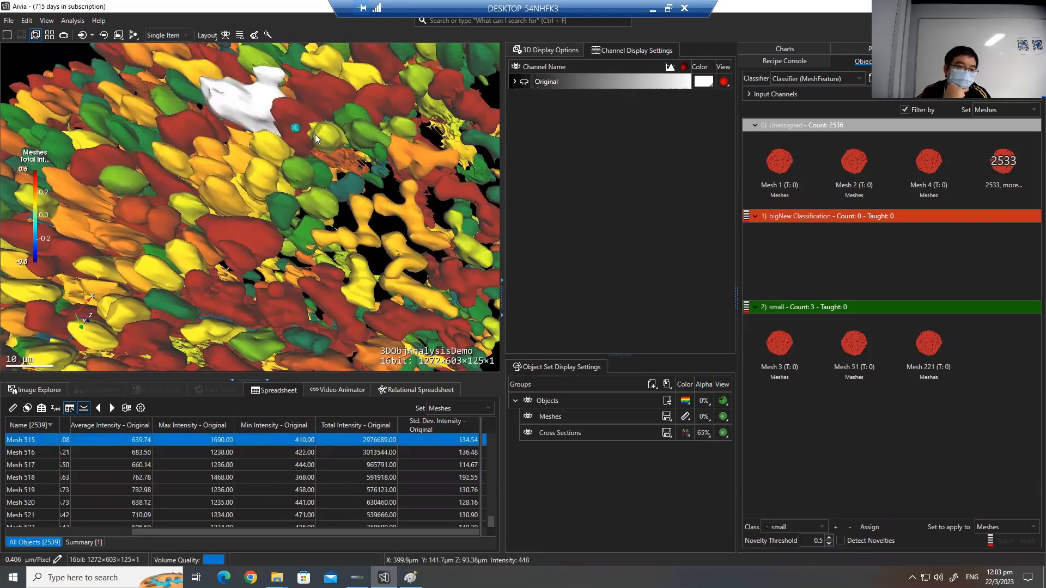
pyautogui.click(798, 529)
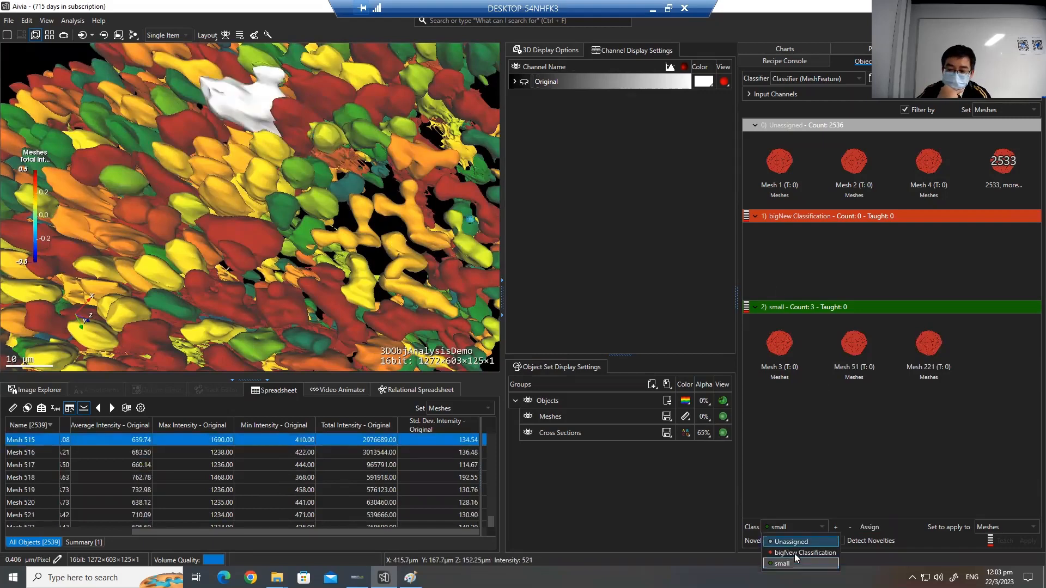
pyautogui.click(793, 552)
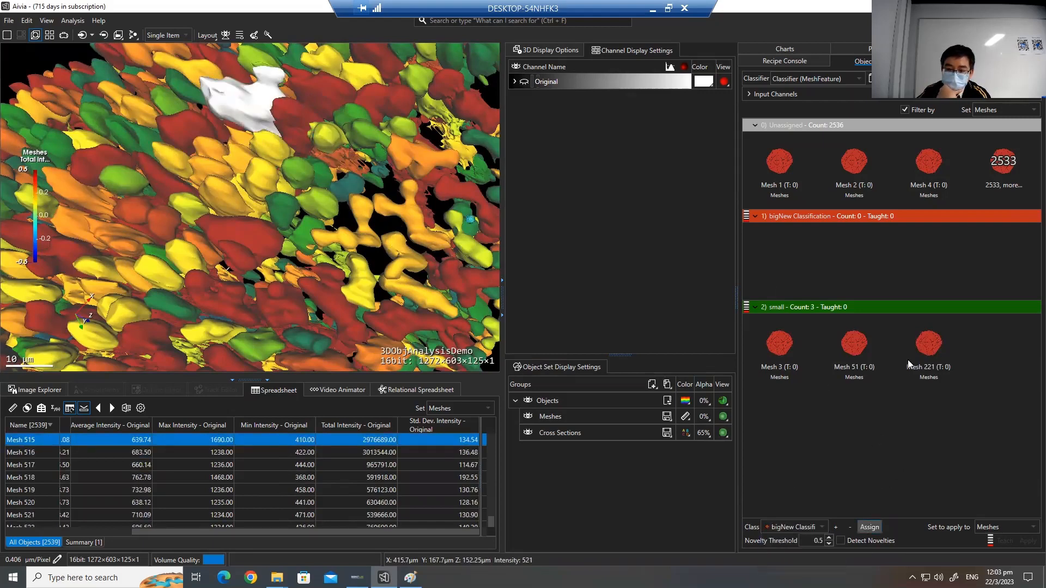
pyautogui.click(869, 526)
pyautogui.click(779, 253)
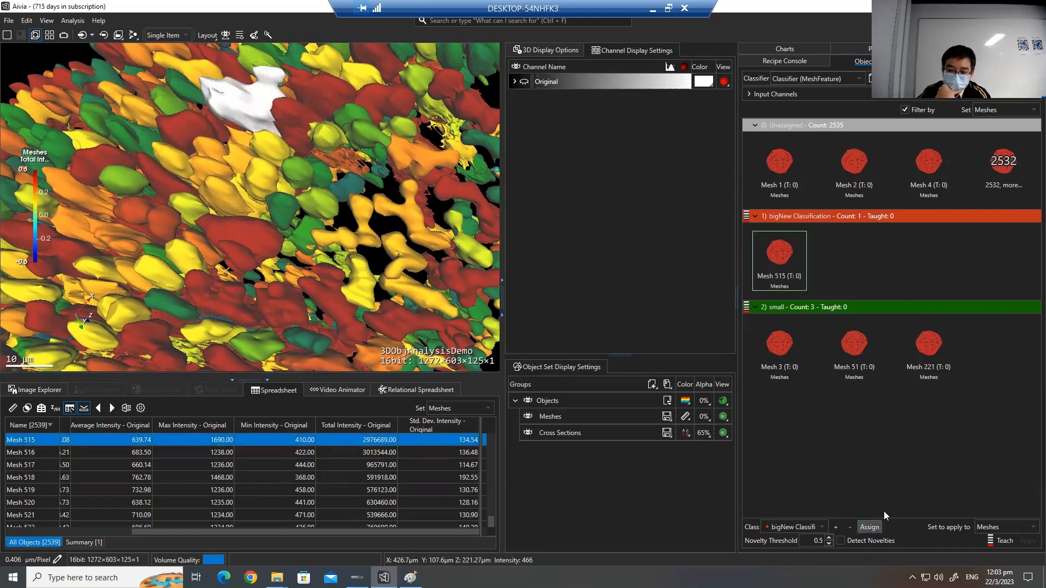
# - Pick Mesh 53 and Mesh 248 in the 3D view and assign each to the bigNew Classification class
pyautogui.click(163, 127)
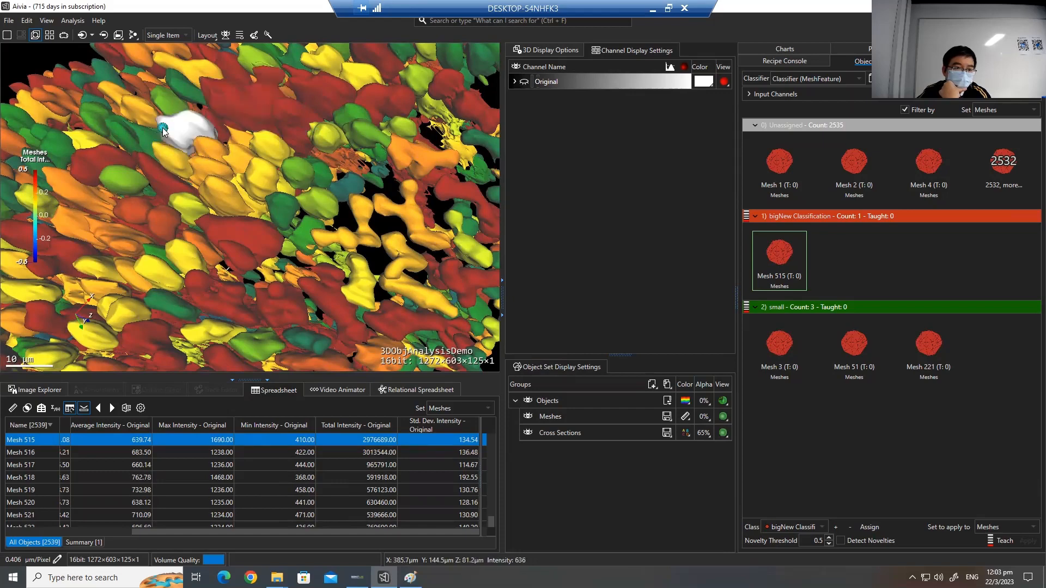
pyautogui.click(869, 527)
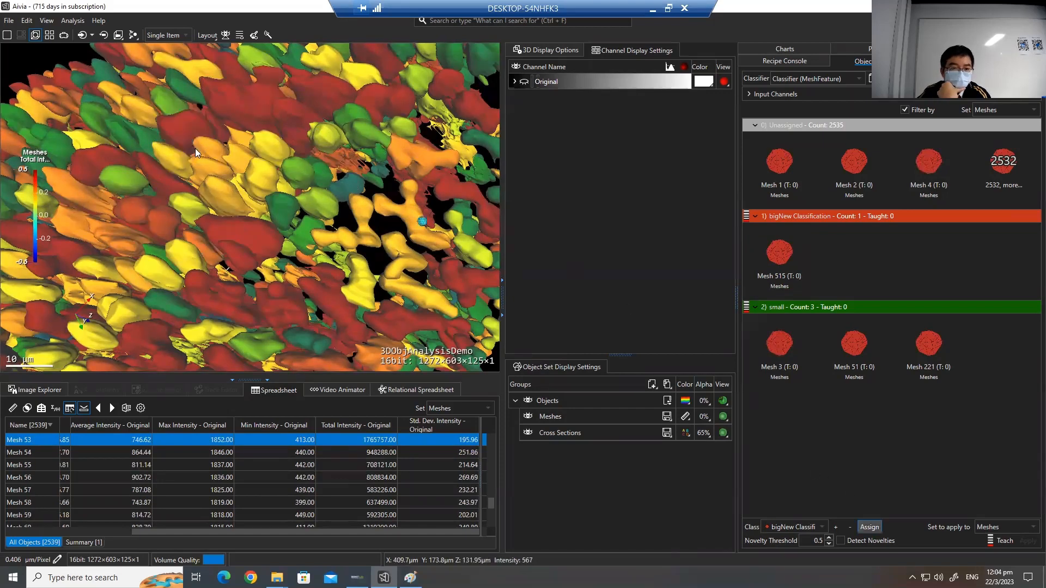
pyautogui.click(92, 164)
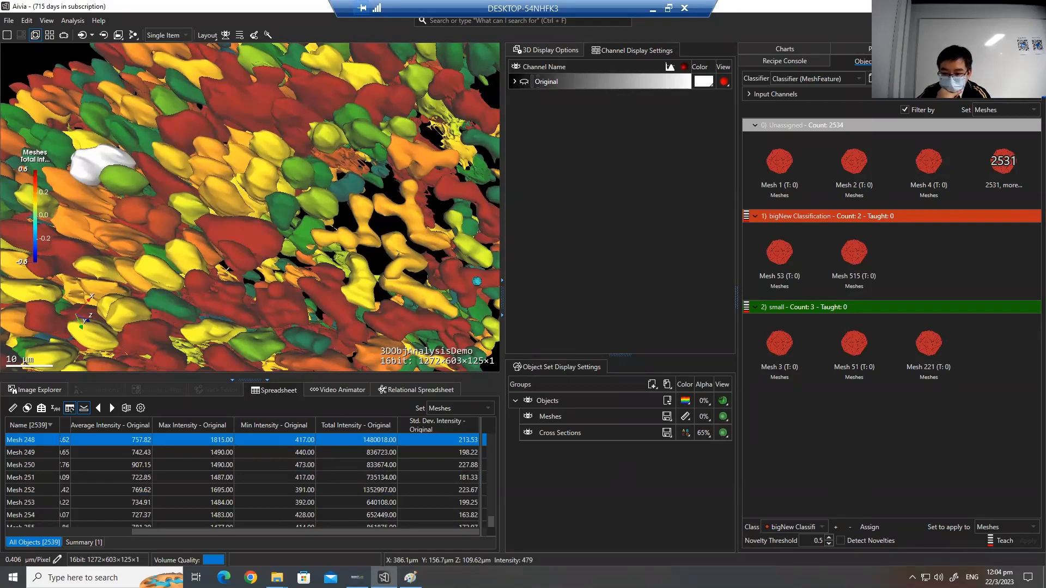
pyautogui.click(862, 528)
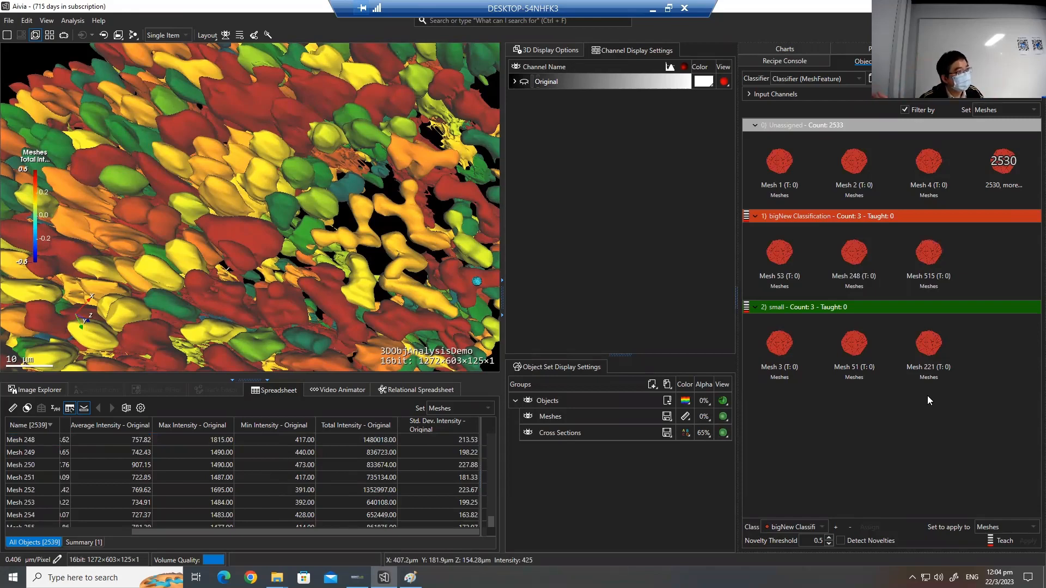
# - Enable novelty detection, teach the classifier from the assigned meshes and apply it to the Meshes set
pyautogui.click(841, 539)
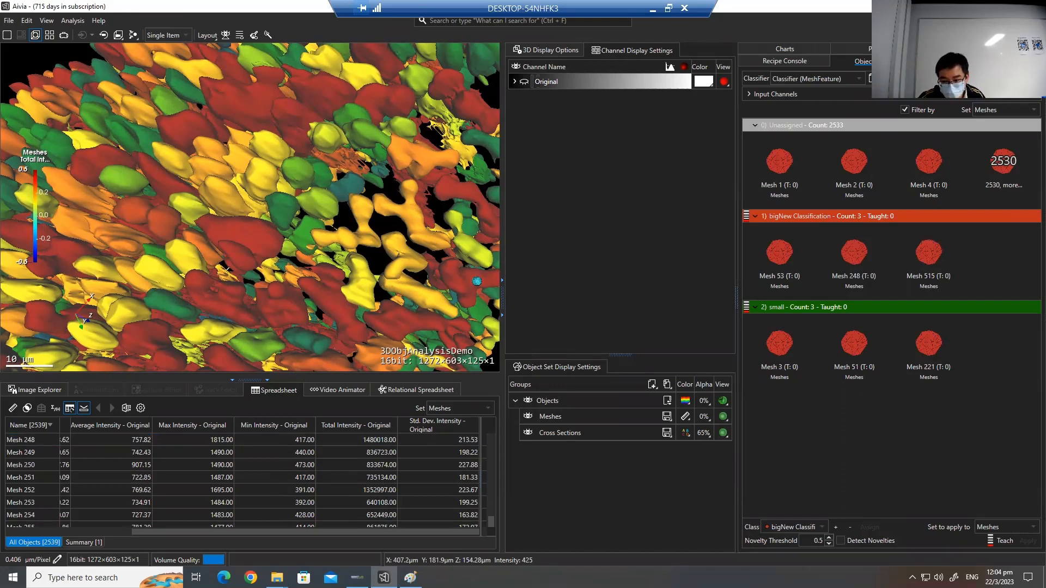
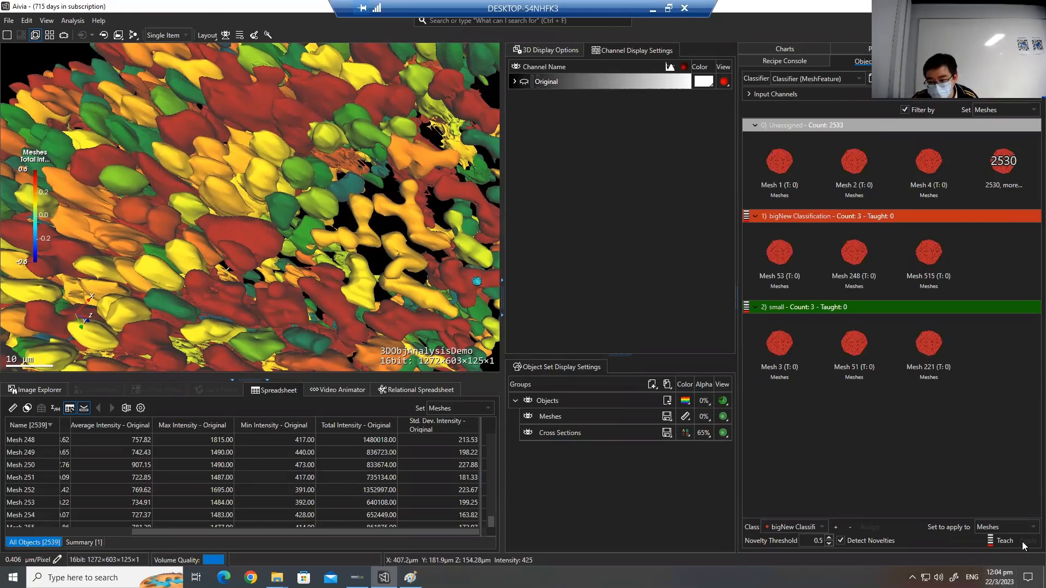
pyautogui.click(1004, 541)
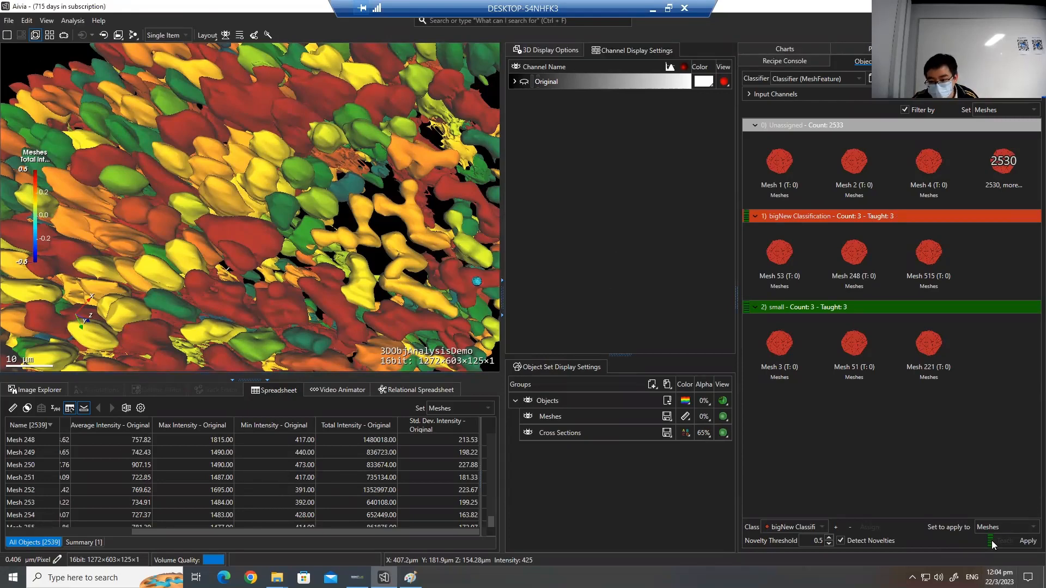
pyautogui.moveTo(991, 541)
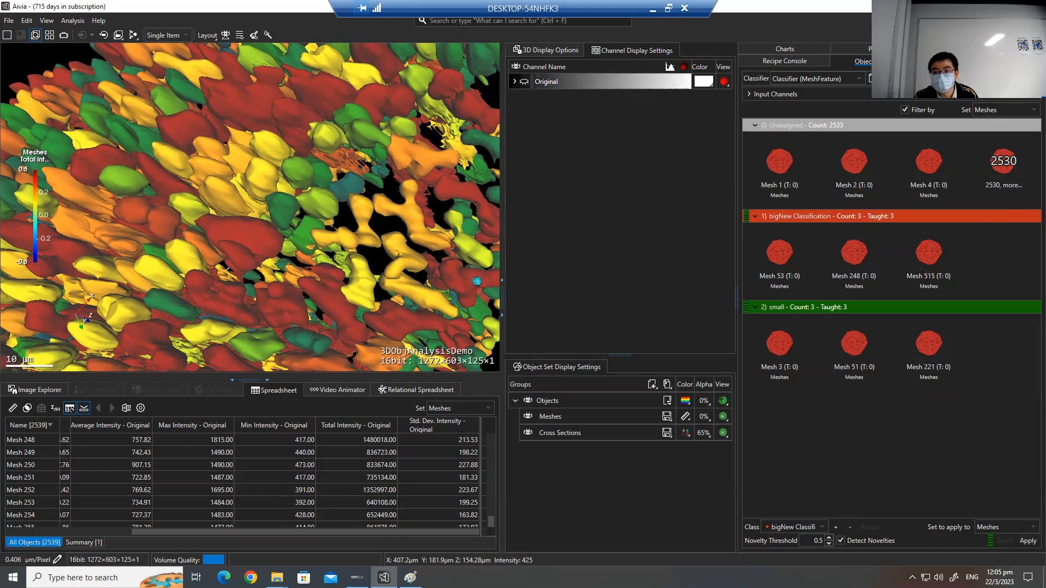
pyautogui.click(1028, 542)
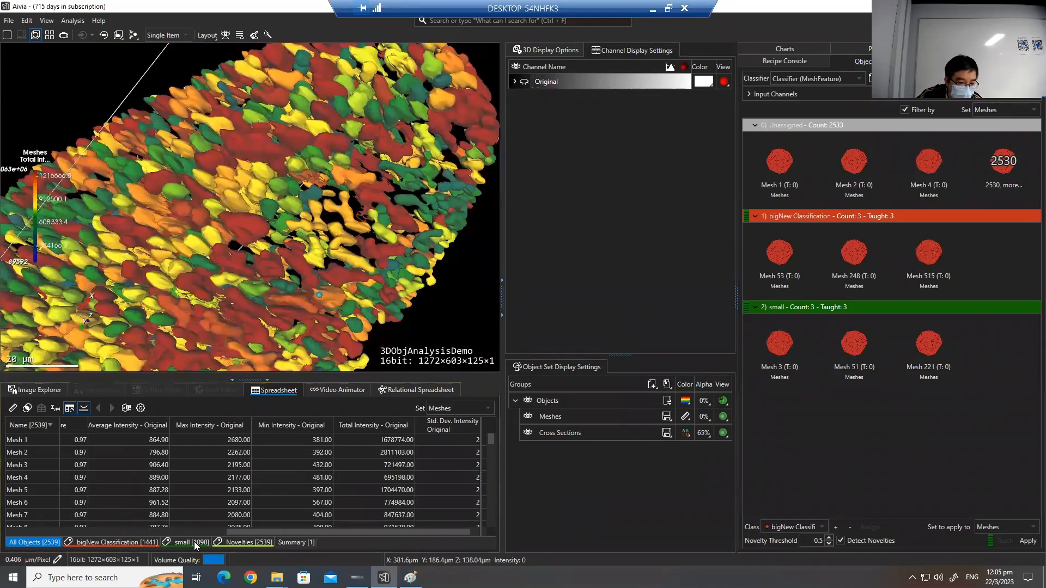
# - Compare the spreadsheet's object lists for the small, Novelties and bigNew Classification groups and examine the meshes in the 3D view
pyautogui.click(191, 542)
pyautogui.click(244, 545)
pyautogui.click(192, 543)
pyautogui.click(145, 543)
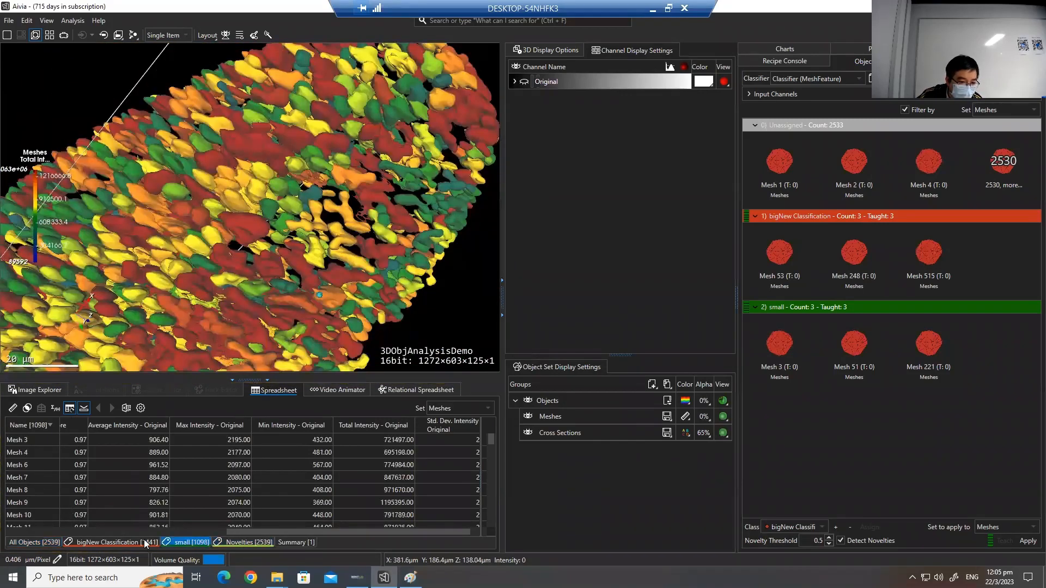
pyautogui.click(189, 543)
pyautogui.click(134, 542)
pyautogui.click(189, 543)
pyautogui.click(156, 542)
pyautogui.click(189, 543)
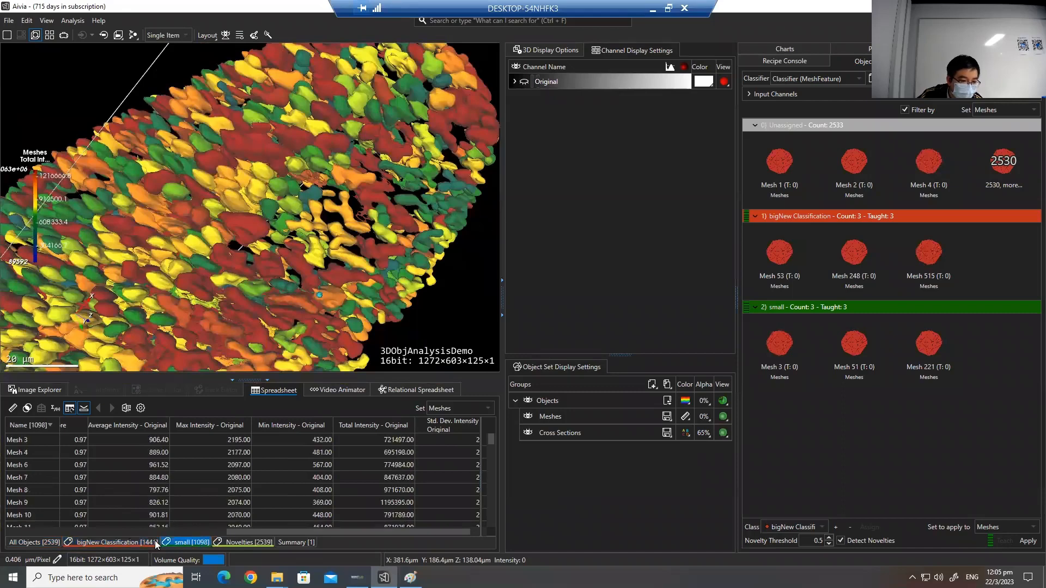
pyautogui.click(133, 542)
pyautogui.moveTo(289, 201); pyautogui.dragTo(347, 224)
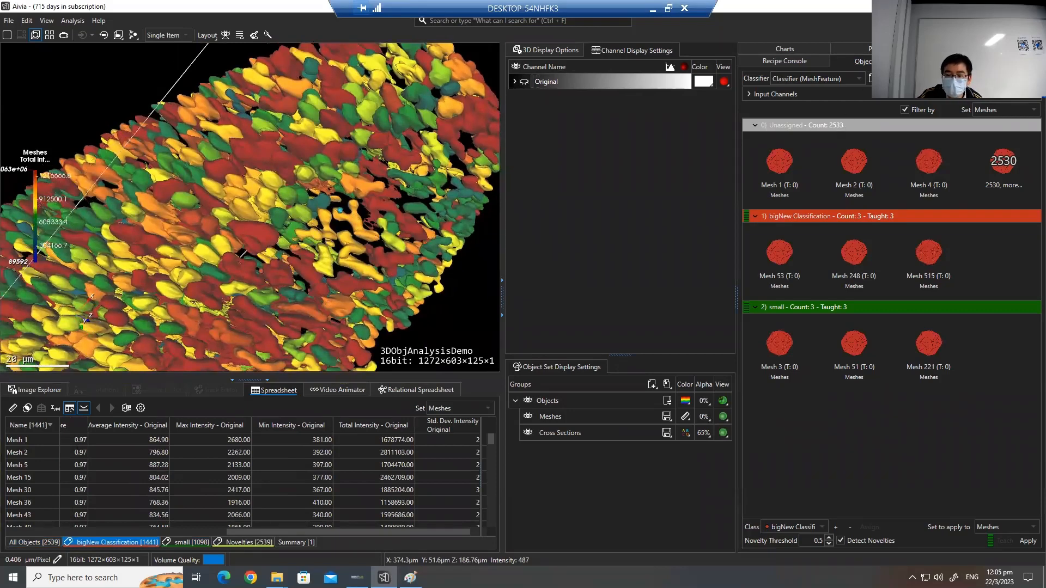
pyautogui.moveTo(339, 210); pyautogui.dragTo(292, 202)
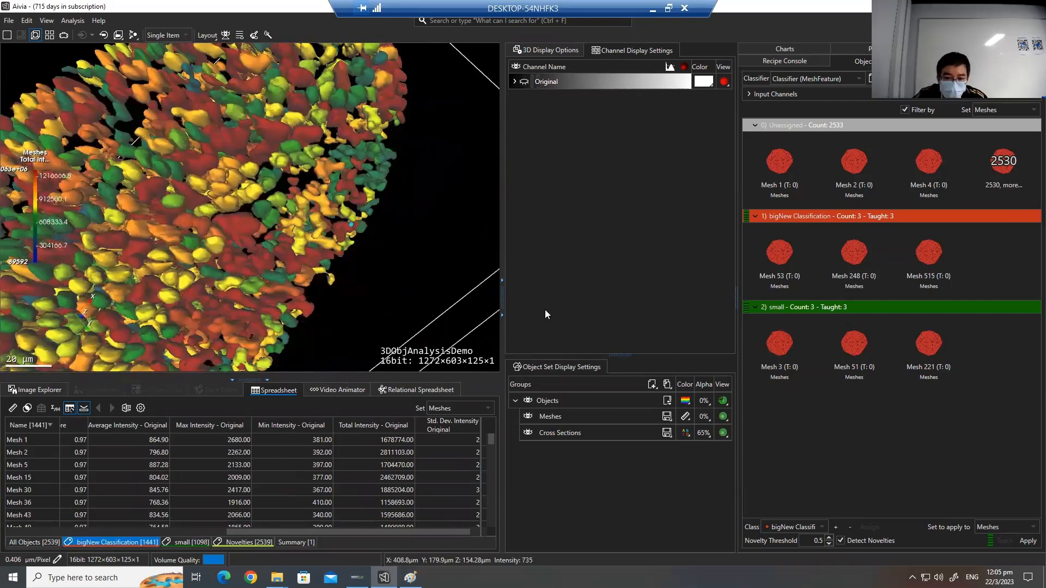
# - Create a second MeshFeature classifier and restrict its classifier measurements to Volume only
pyautogui.click(872, 79)
pyautogui.click(561, 305)
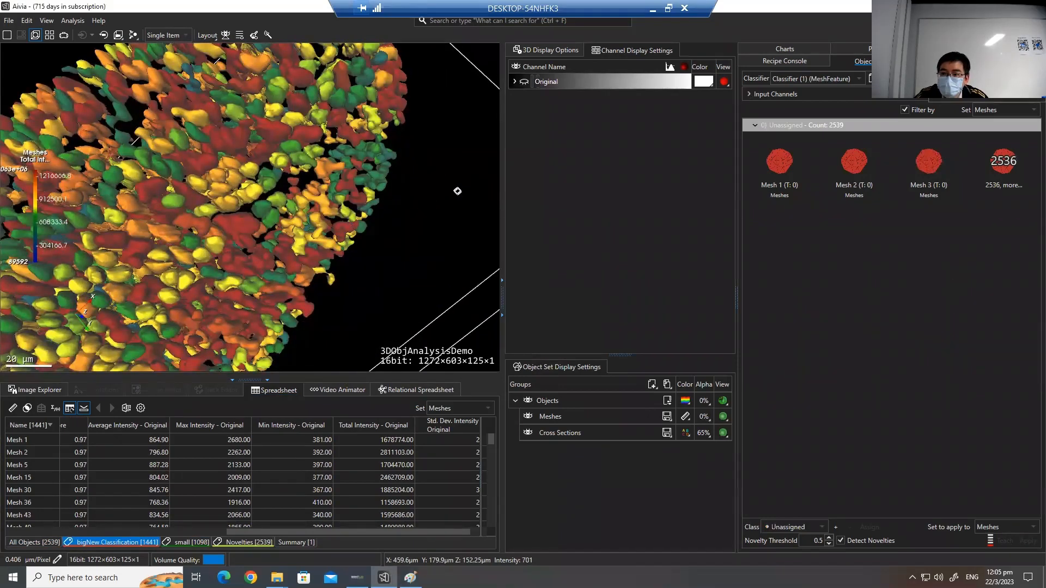
pyautogui.click(902, 78)
pyautogui.moveTo(504, 154); pyautogui.dragTo(289, 114)
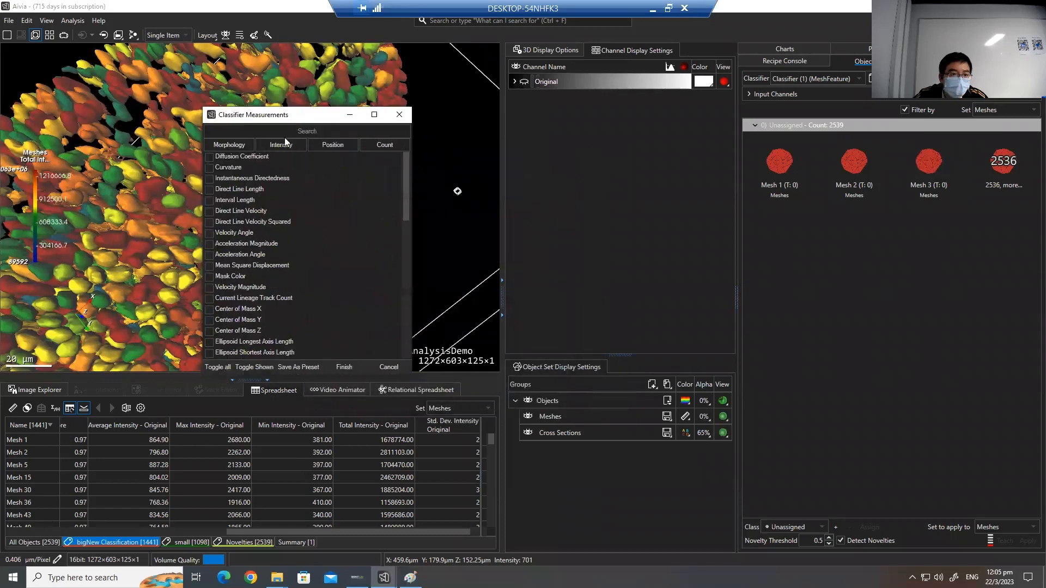
pyautogui.scroll(-5, 282, 225)
pyautogui.scroll(-4, 282, 224)
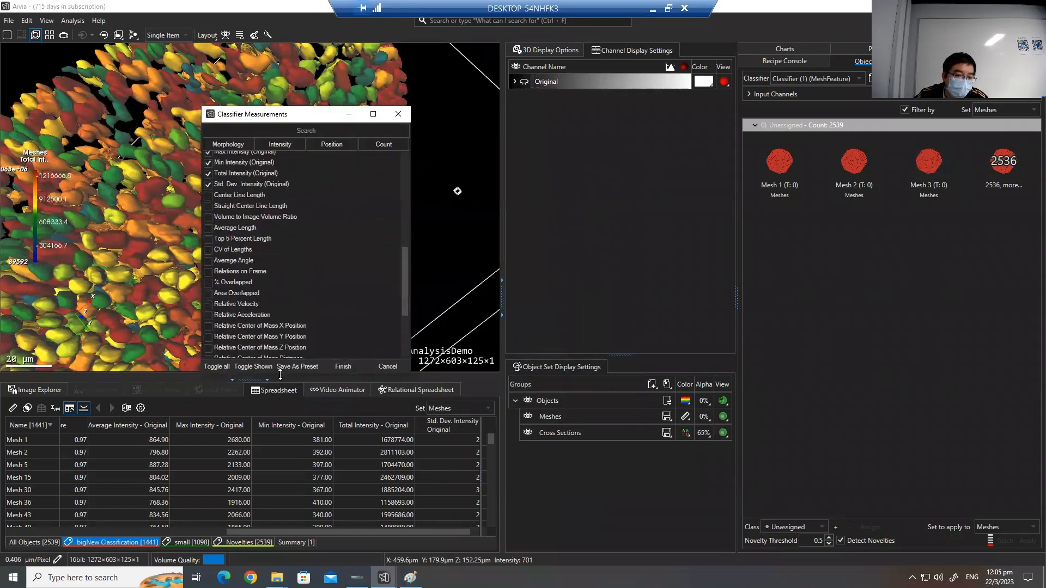
pyautogui.click(219, 367)
pyautogui.scroll(8, 260, 278)
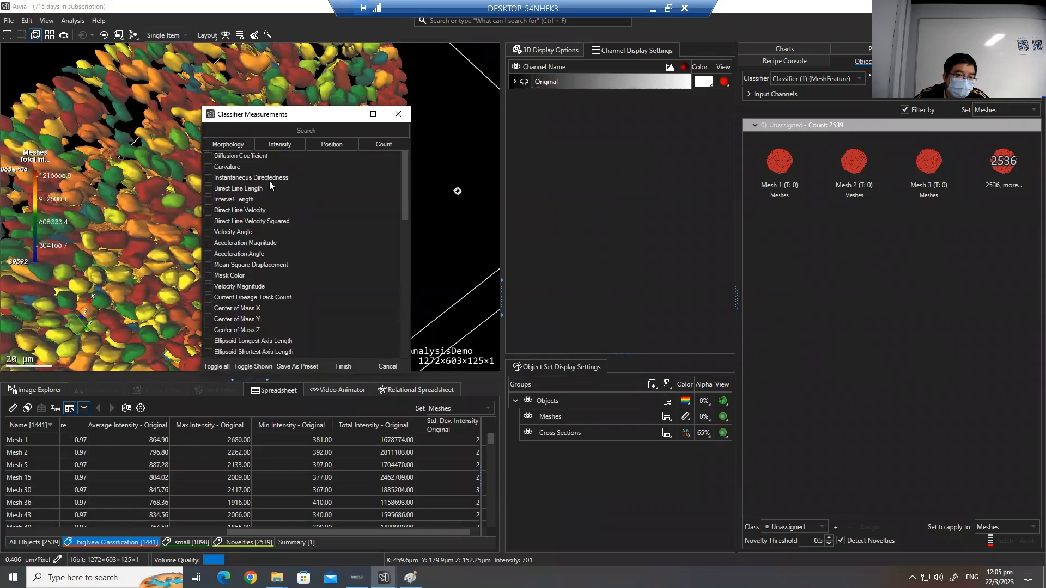
pyautogui.scroll(-2, 289, 249)
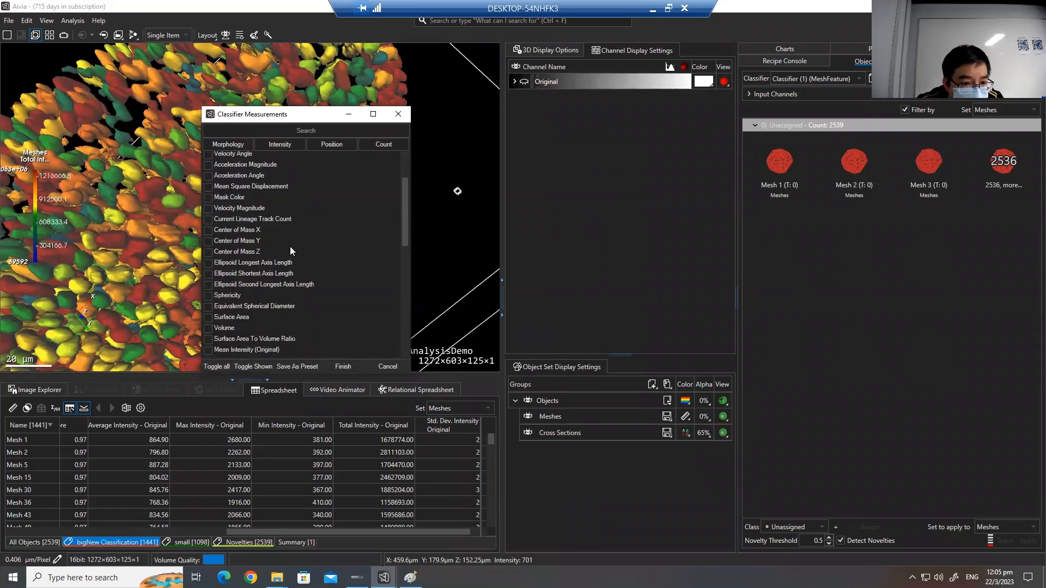
pyautogui.scroll(-3, 289, 246)
pyautogui.click(209, 224)
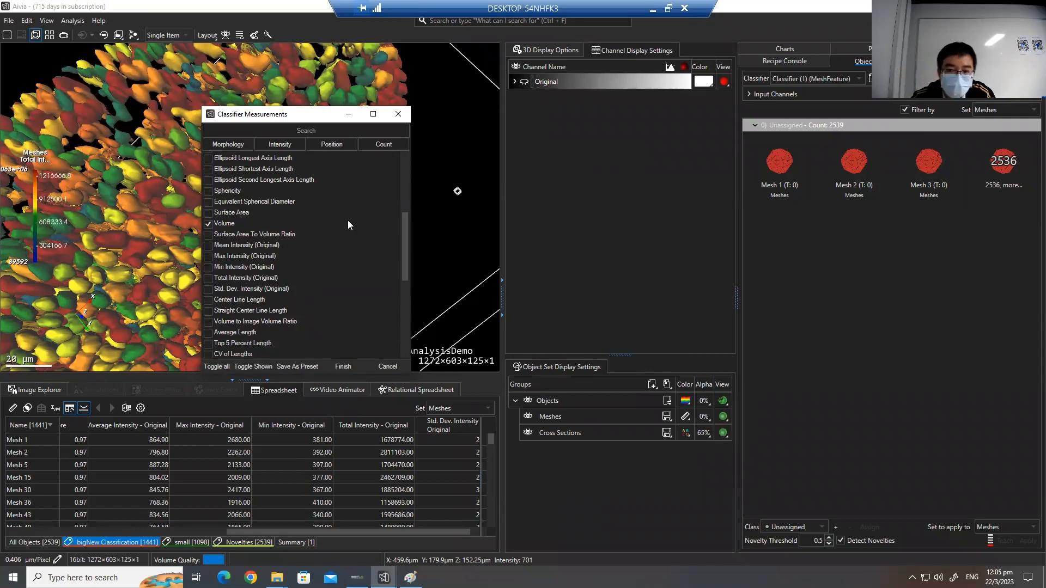
pyautogui.click(339, 365)
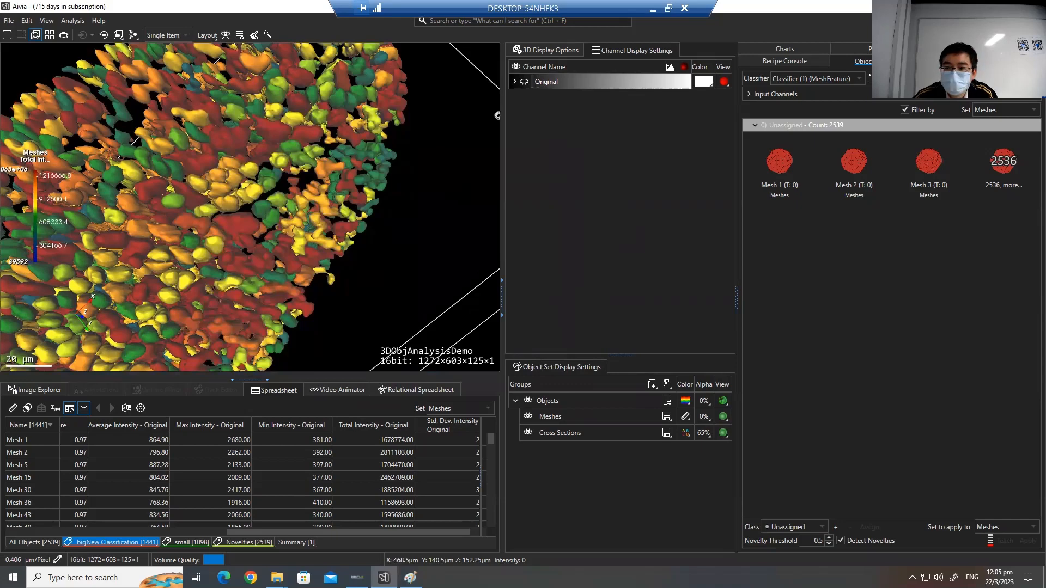
# - Add Sphericity to the new classifier's measurements alongside Volume
pyautogui.moveTo(552, 152); pyautogui.dragTo(449, 122)
pyautogui.scroll(-4, 448, 265)
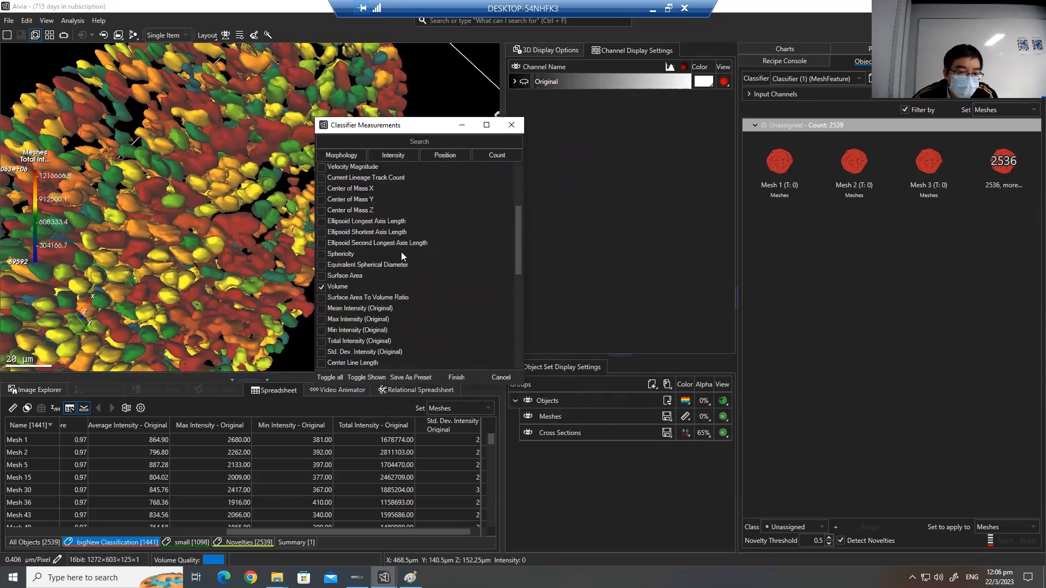
pyautogui.scroll(4, 400, 249)
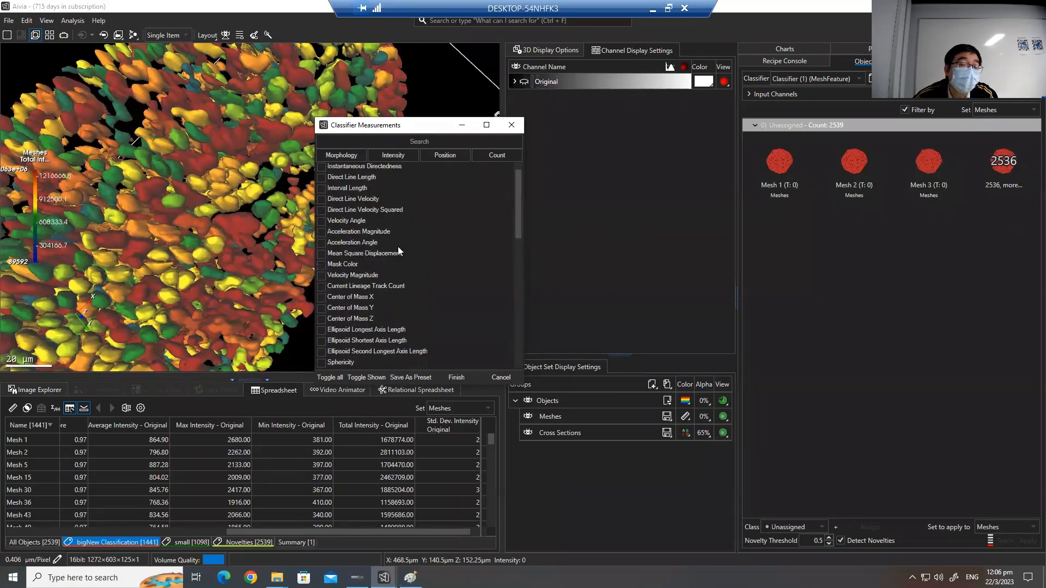
pyautogui.scroll(1, 397, 246)
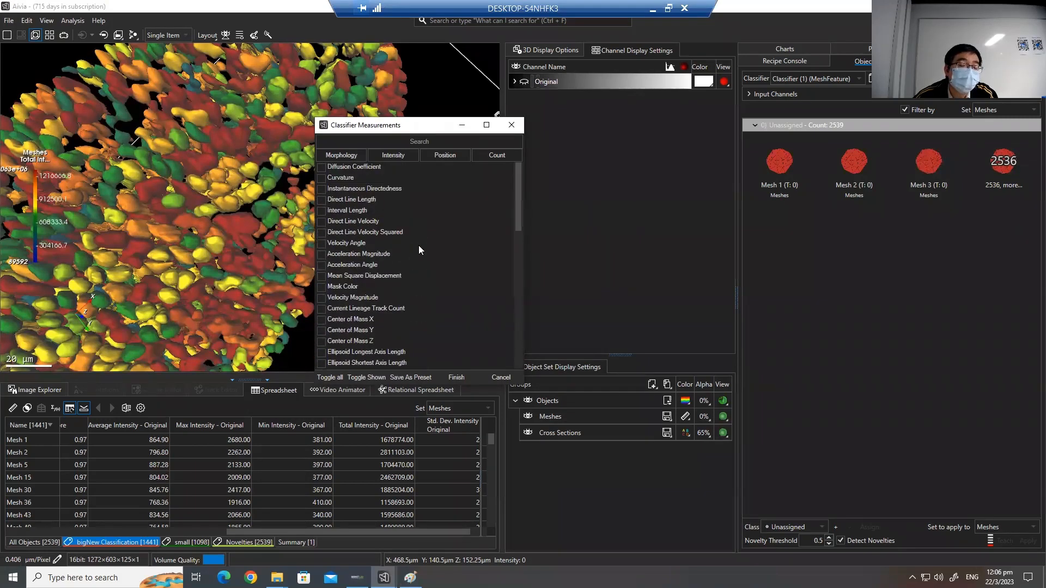
pyautogui.scroll(-4, 417, 246)
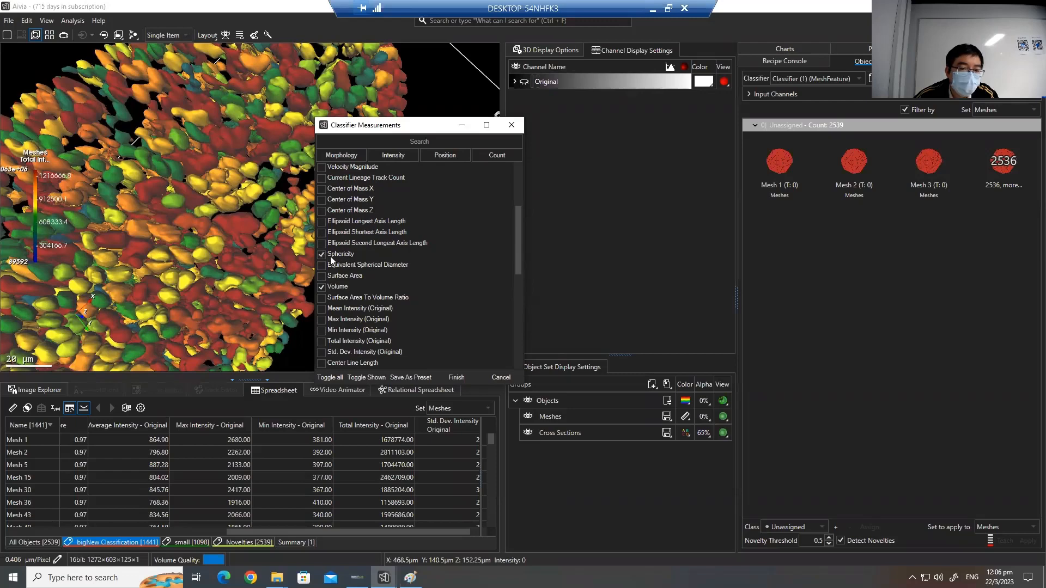
pyautogui.scroll(-2, 374, 259)
pyautogui.scroll(1, 373, 259)
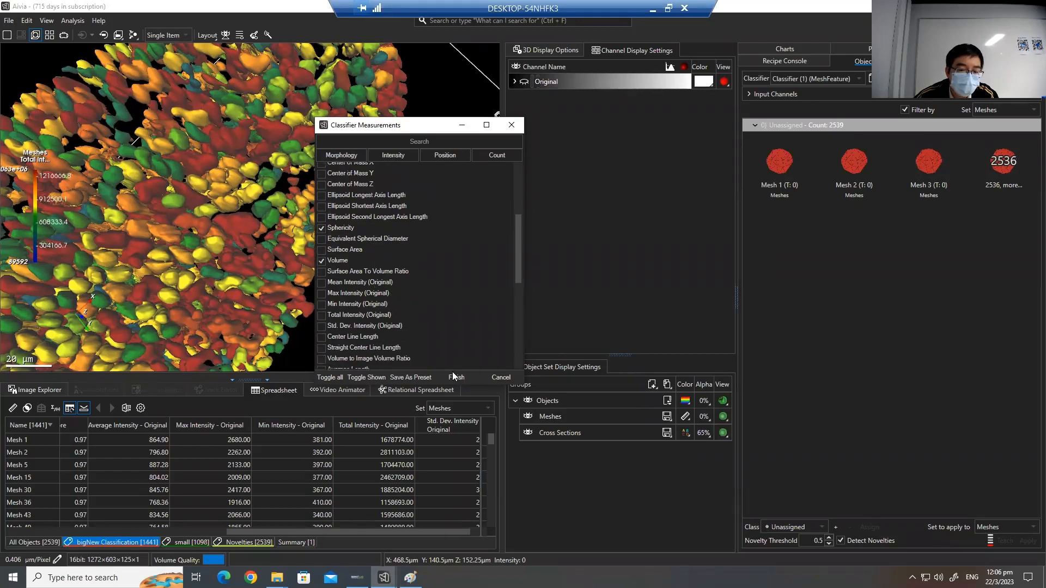
pyautogui.press('Return')
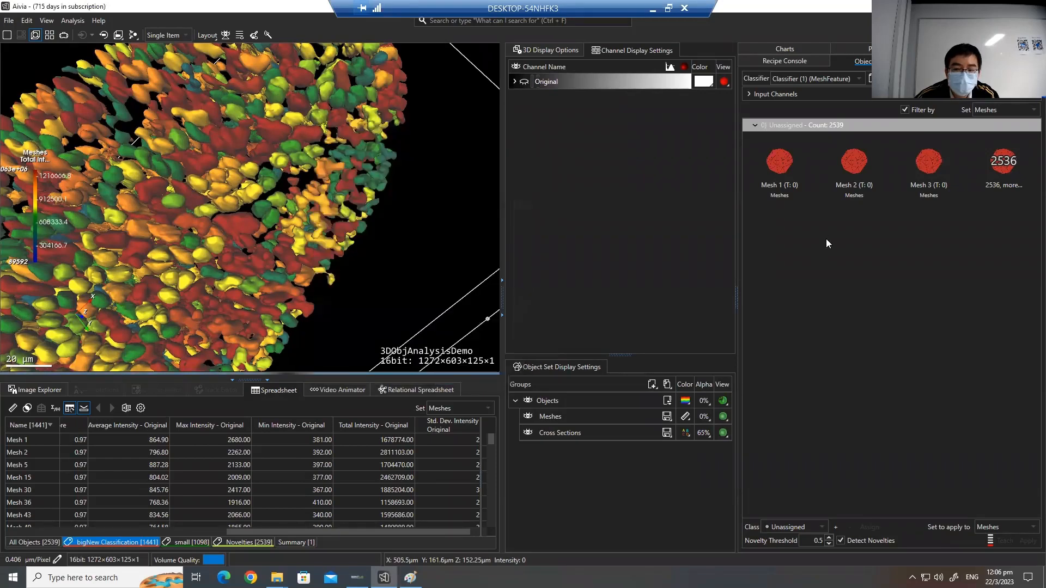
# - Add two classes to the new classifier and assign Mesh 325 and Mesh 348 from the 3D view to the first one
pyautogui.click(835, 527)
pyautogui.click(836, 527)
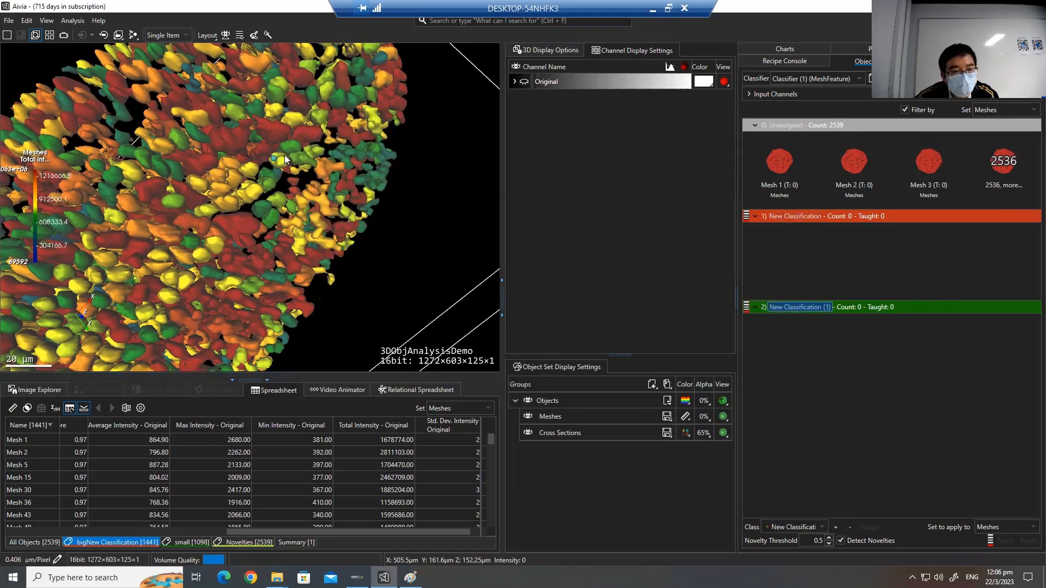
pyautogui.scroll(3, 258, 172)
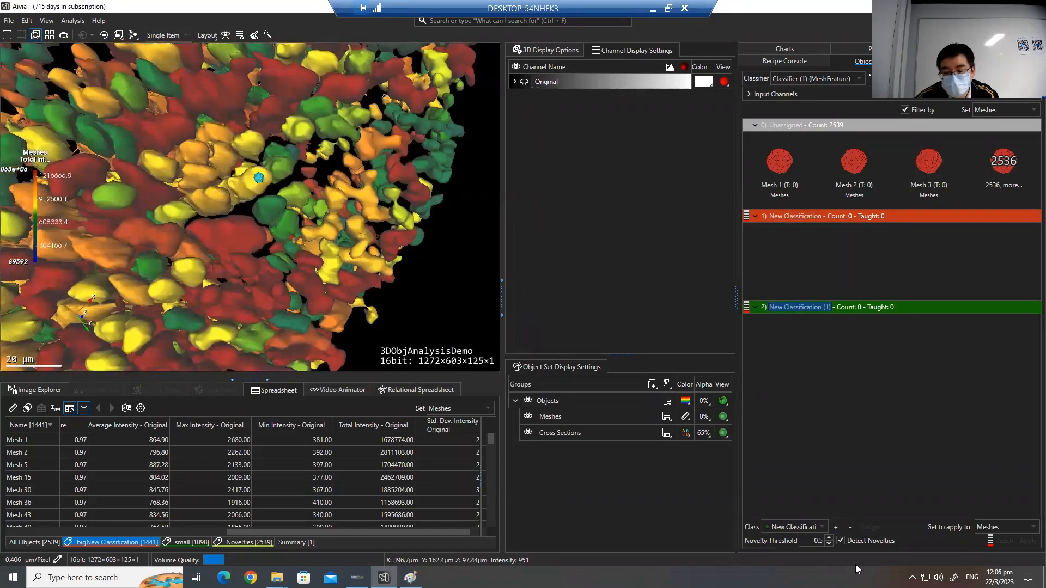
pyautogui.click(807, 529)
pyautogui.click(811, 551)
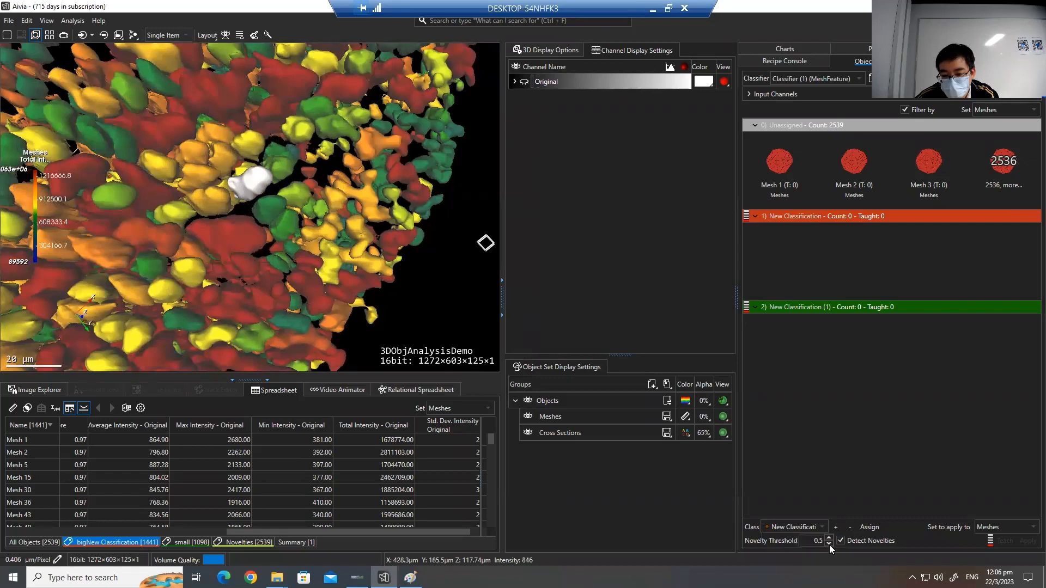
pyautogui.click(866, 528)
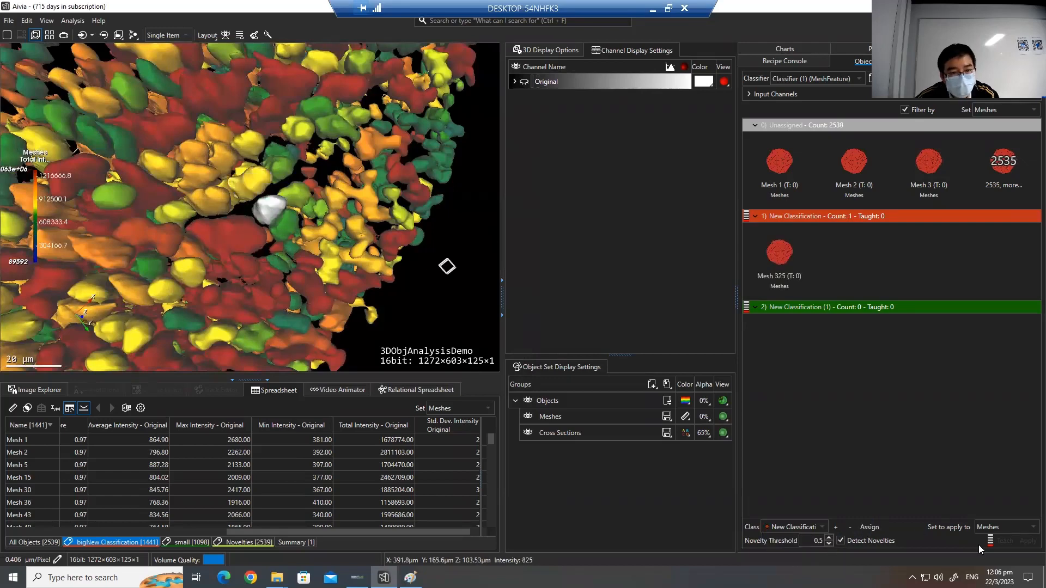
pyautogui.click(877, 527)
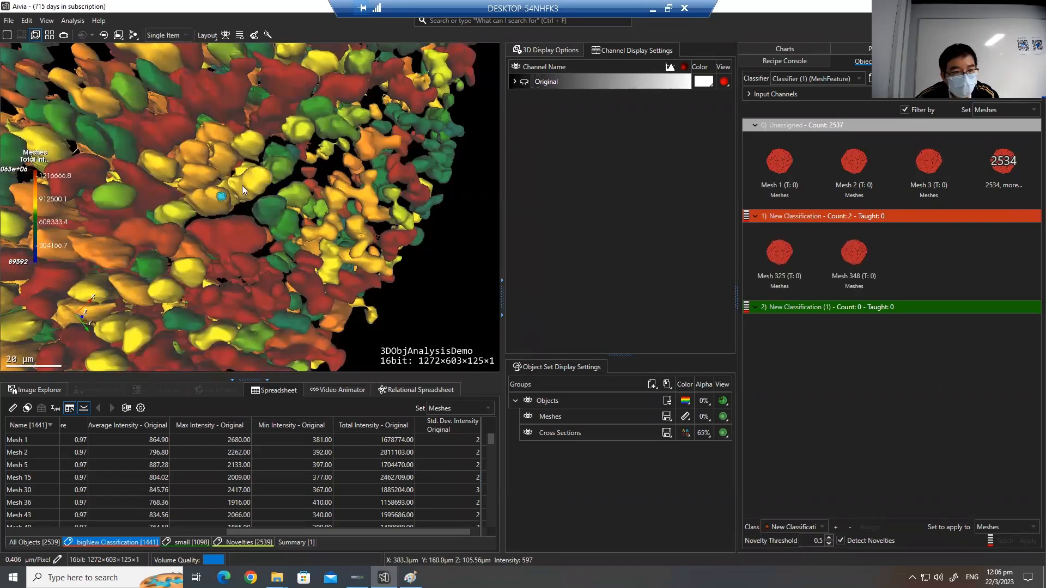
# - Assign Mesh 293 to the first class and Mesh 241, Mesh 459 and Mesh 53 from the 3D view to the second class
pyautogui.click(871, 526)
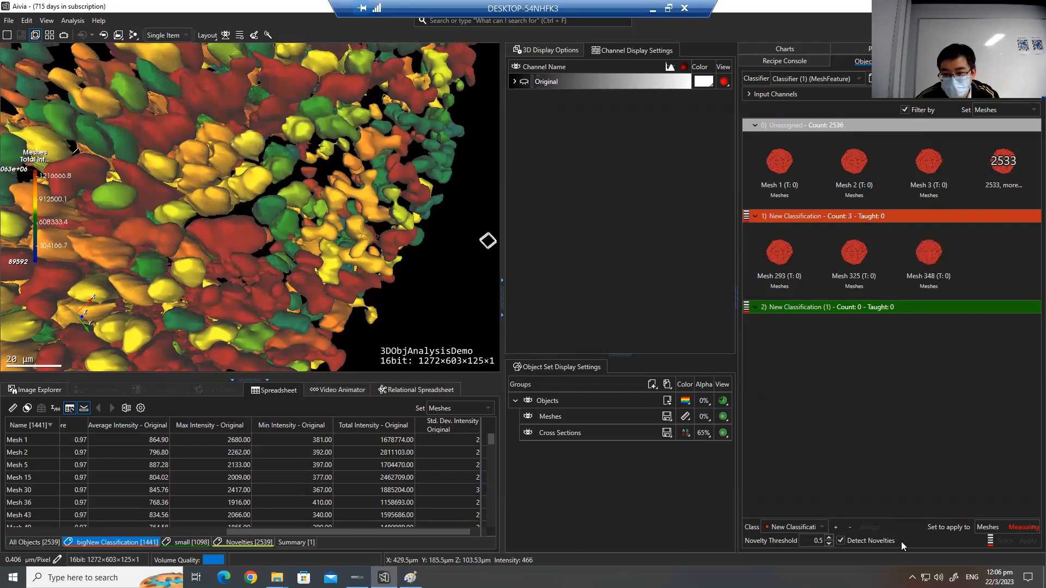
pyautogui.click(806, 527)
pyautogui.click(805, 565)
pyautogui.click(869, 526)
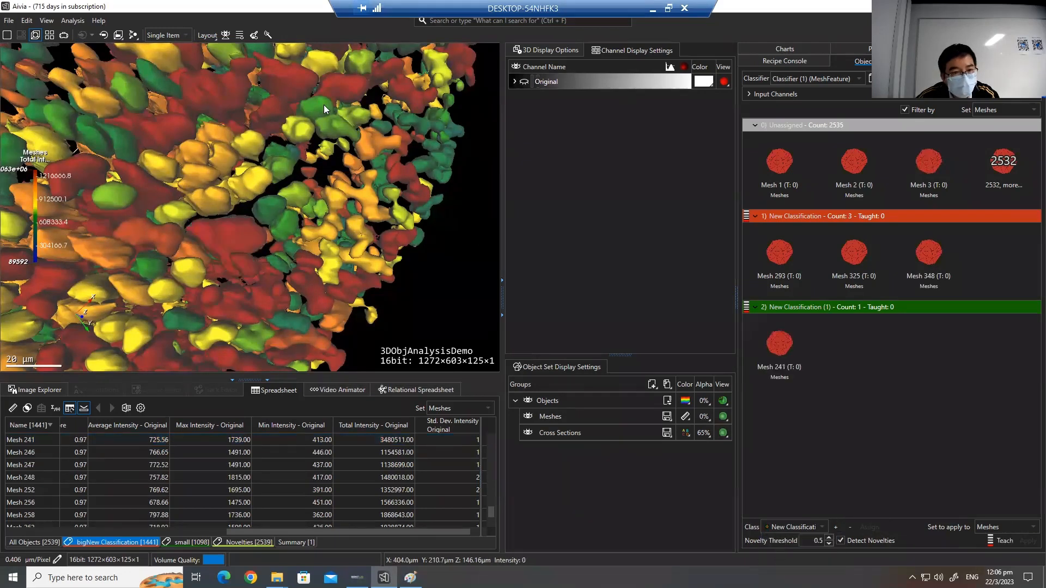
pyautogui.click(872, 527)
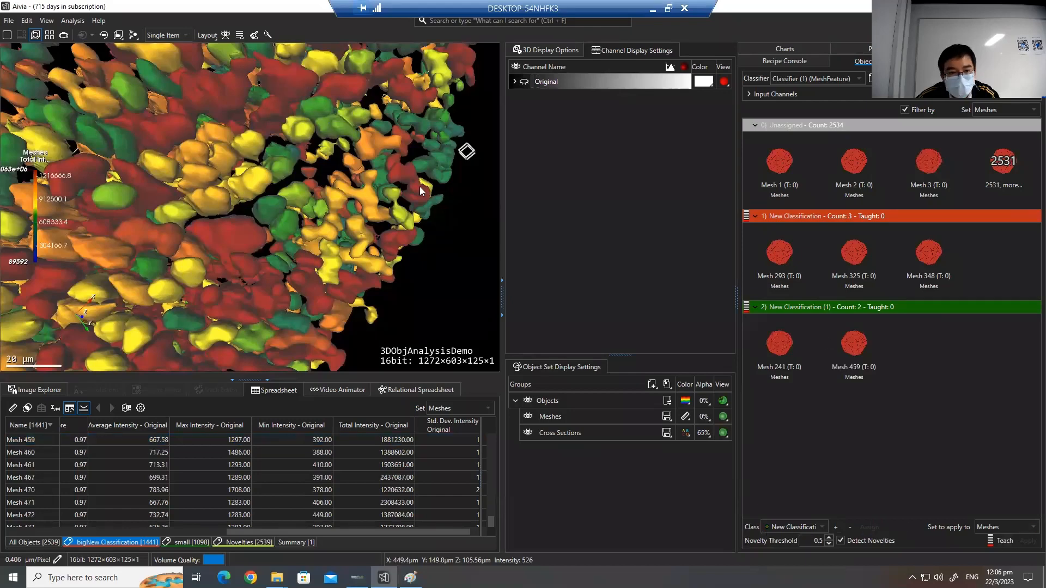
pyautogui.click(160, 127)
pyautogui.click(874, 526)
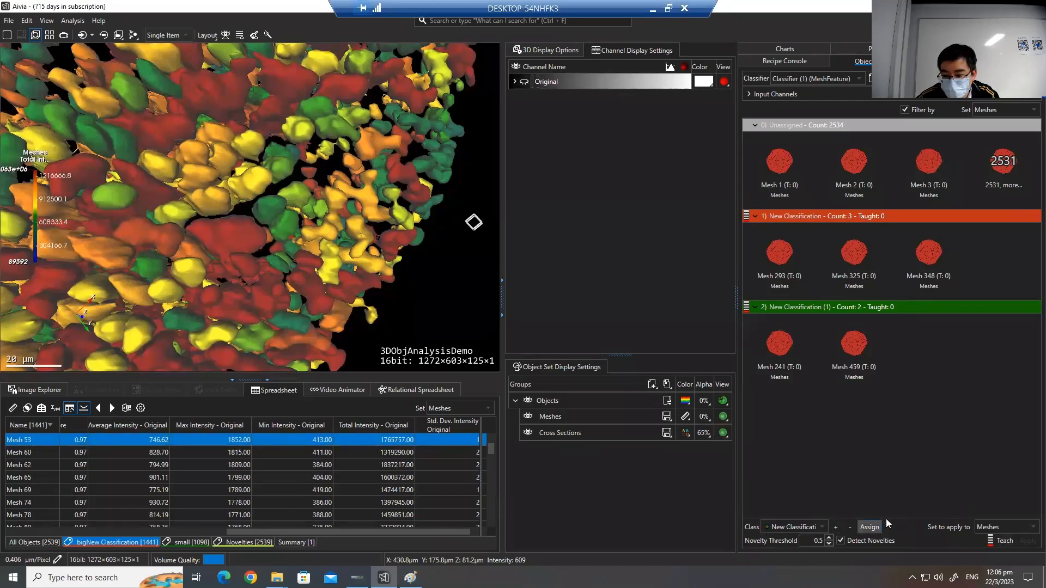
# - Teach the classifier, apply it to the meshes in place of the earlier generated classes, and list the objects of the two new class groups
pyautogui.click(997, 540)
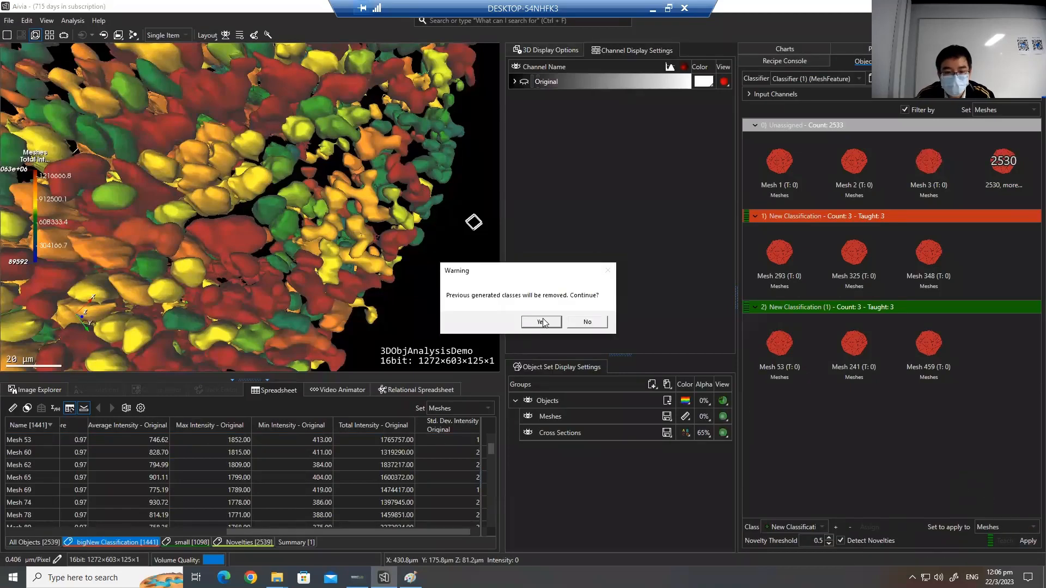
pyautogui.click(541, 321)
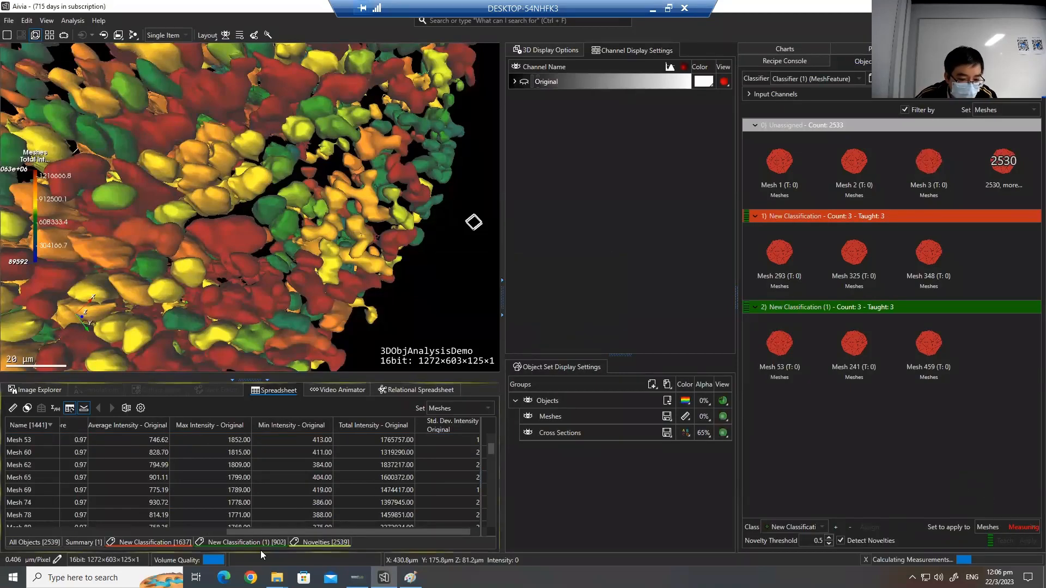
pyautogui.moveTo(381, 280); pyautogui.dragTo(360, 300, button='right')
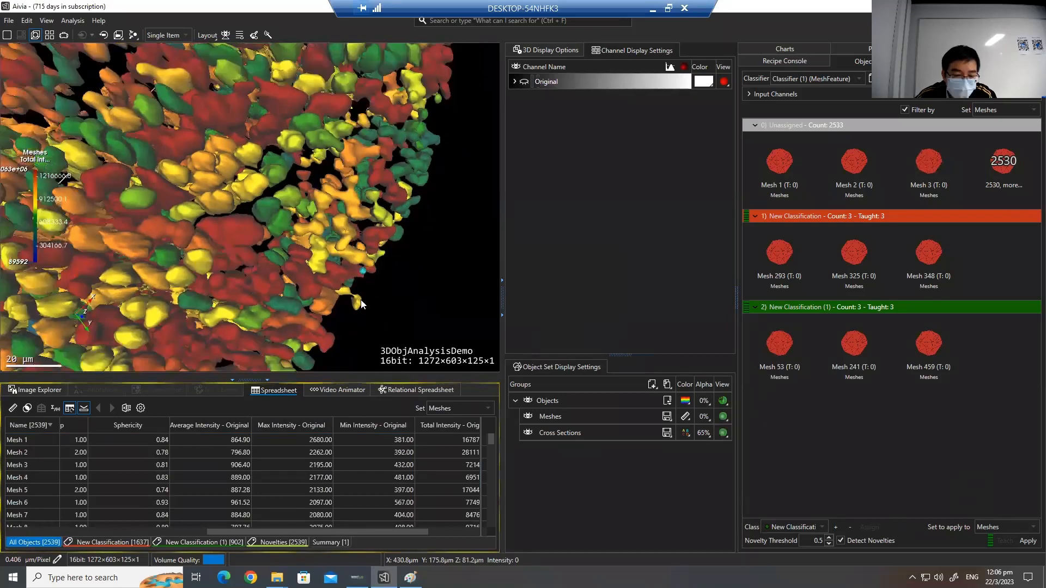
pyautogui.scroll(-2, 361, 299)
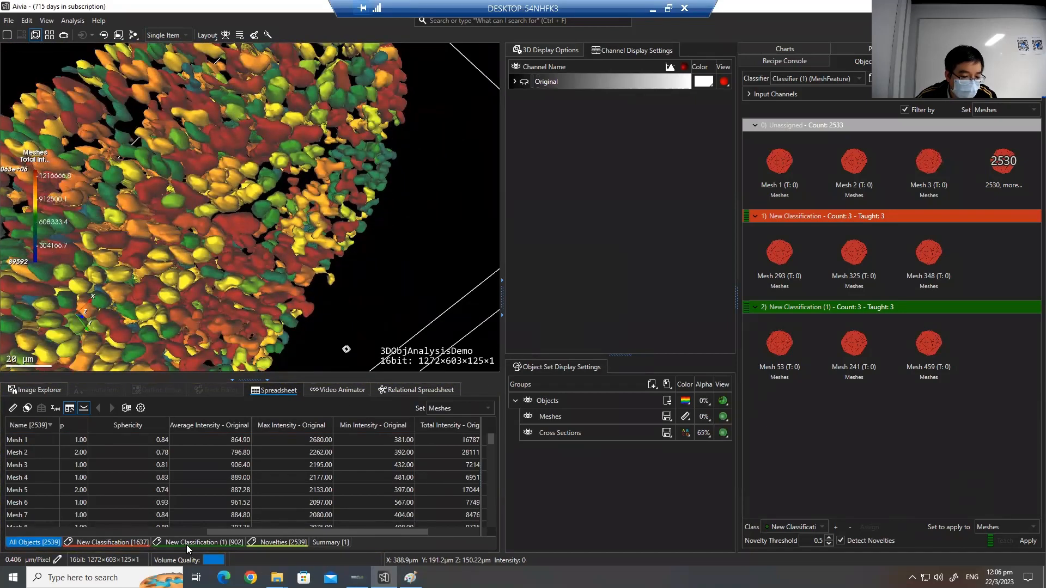
pyautogui.click(188, 543)
pyautogui.click(122, 541)
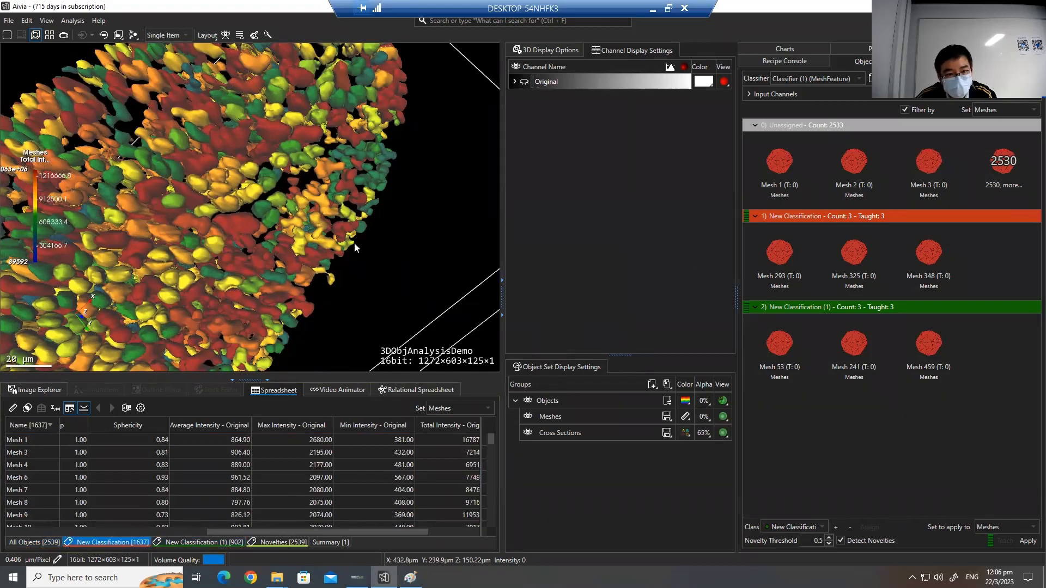
pyautogui.scroll(-4, 354, 243)
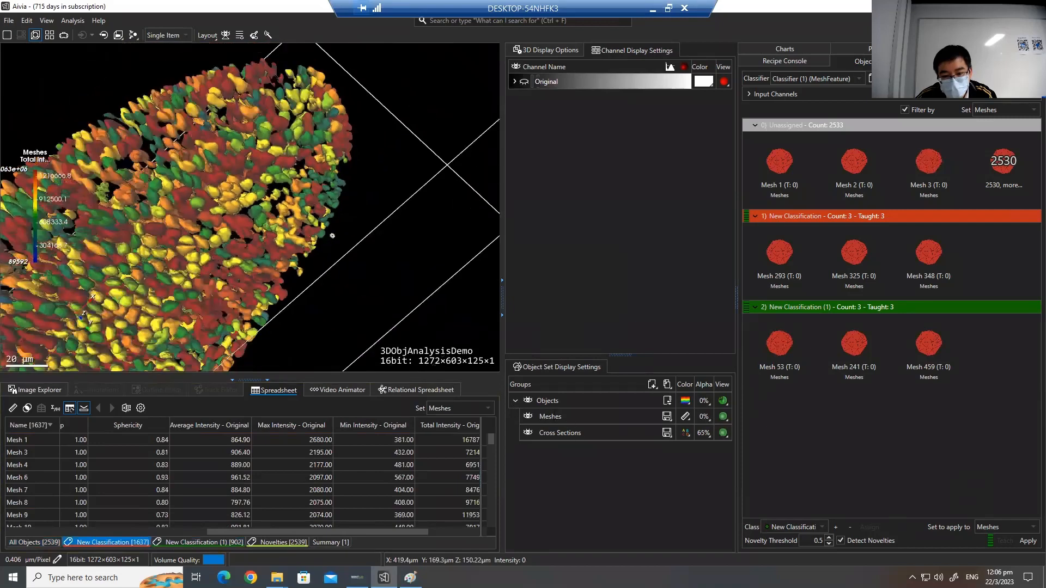
# - Color the Meshes object set by class instead of by measurement
pyautogui.click(685, 417)
pyautogui.rightClick(735, 242)
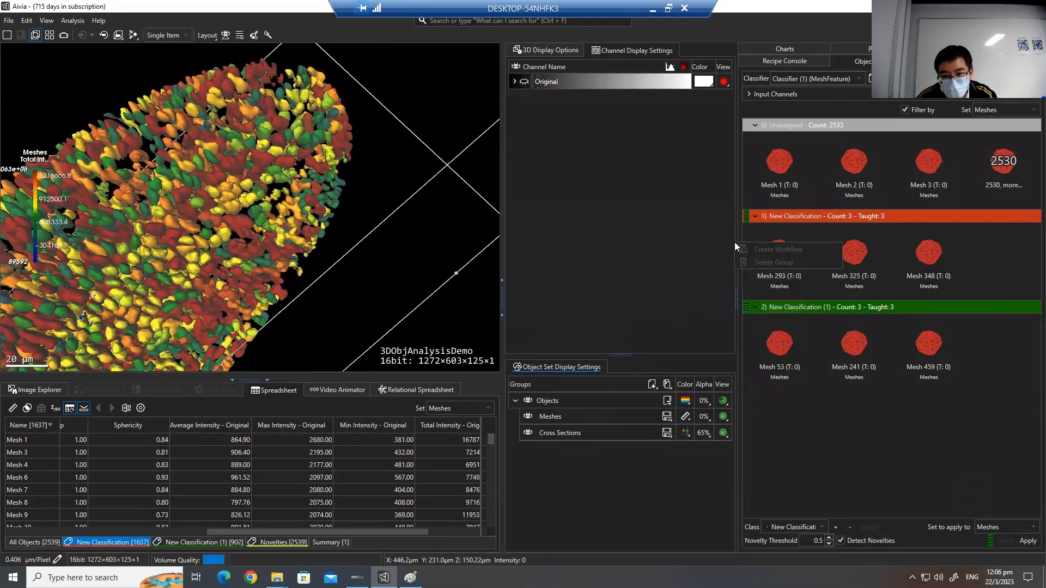
pyautogui.click(686, 418)
pyautogui.click(685, 418)
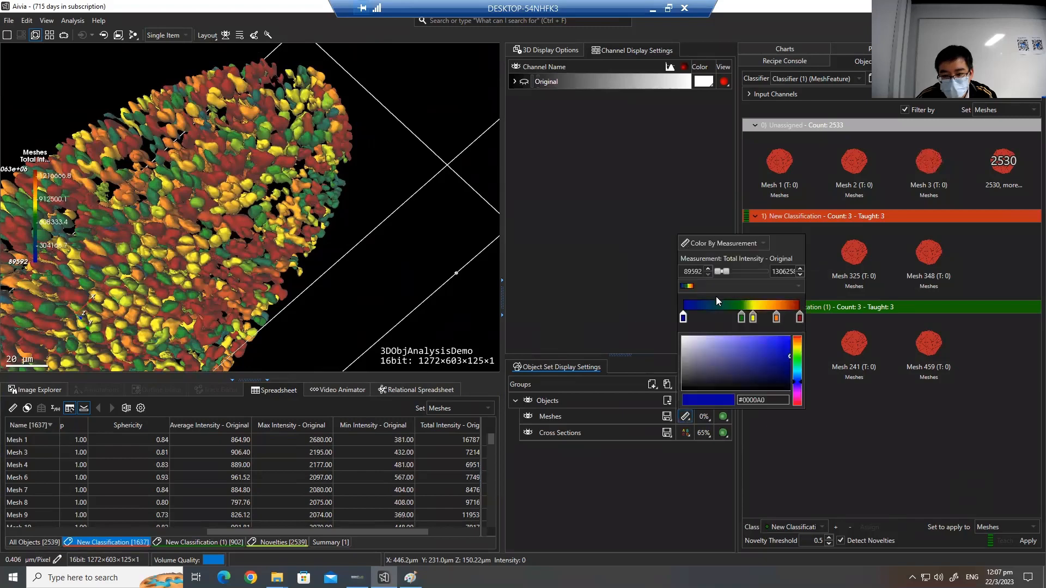
pyautogui.click(724, 244)
pyautogui.rightClick(724, 323)
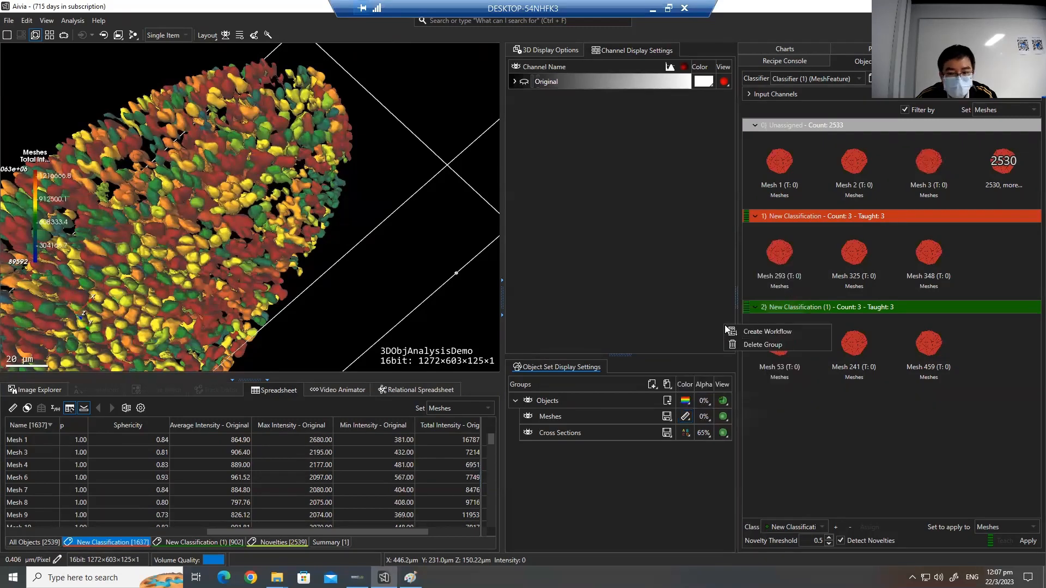
pyautogui.click(686, 416)
pyautogui.click(737, 244)
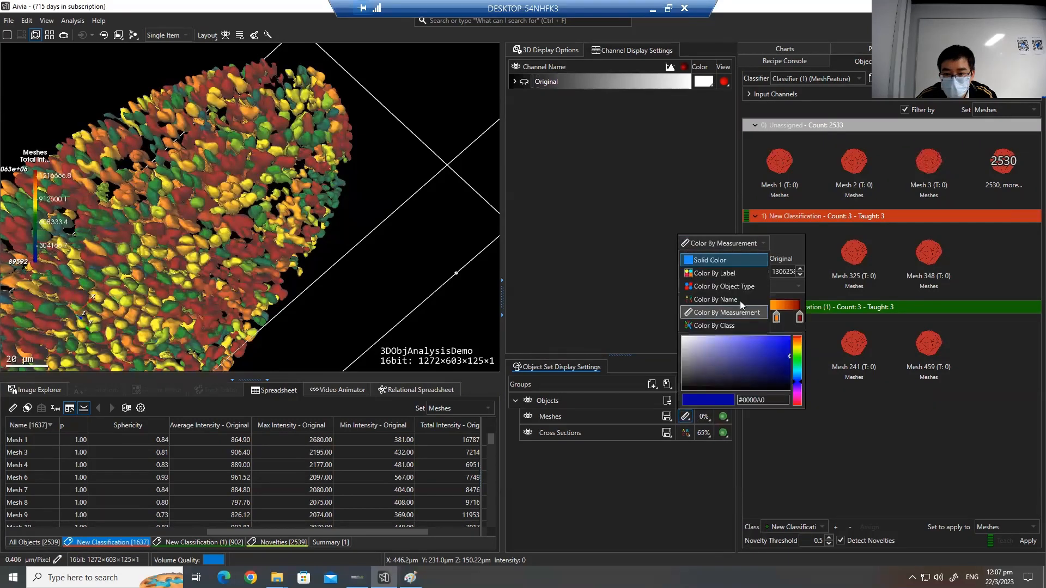
pyautogui.click(734, 324)
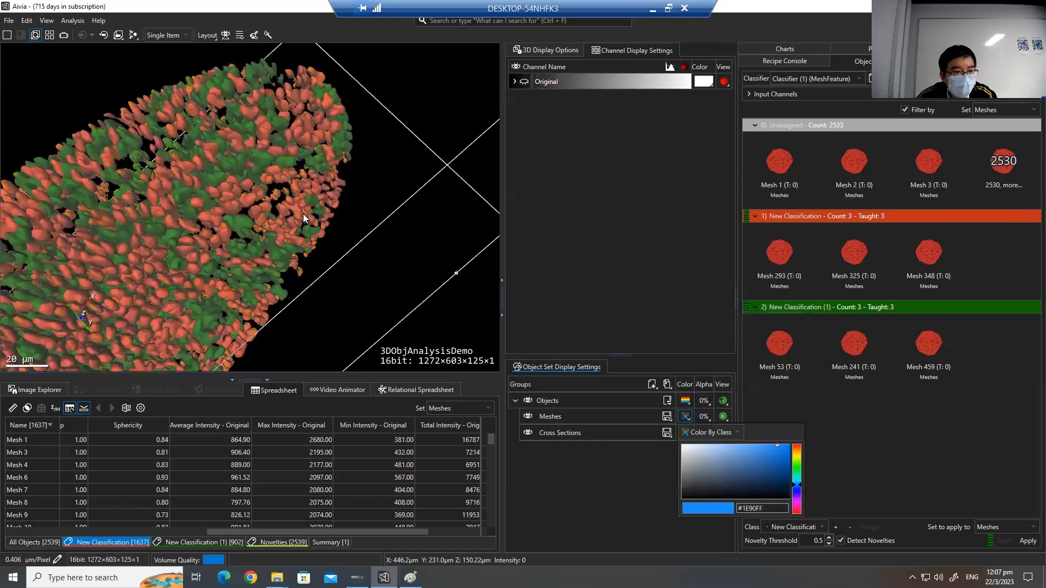
# - Examine the distribution of the class-colored meshes in the 3D view, both close up and as a whole, and list the Novelties group
pyautogui.scroll(-5, 303, 214)
pyautogui.moveTo(223, 226); pyautogui.dragTo(197, 232)
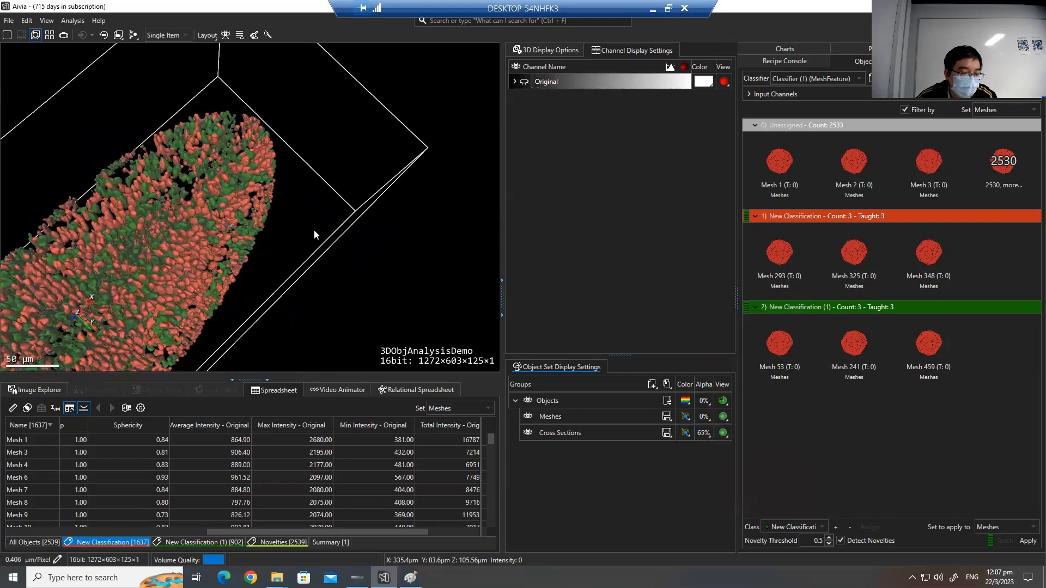
pyautogui.scroll(5, 251, 227)
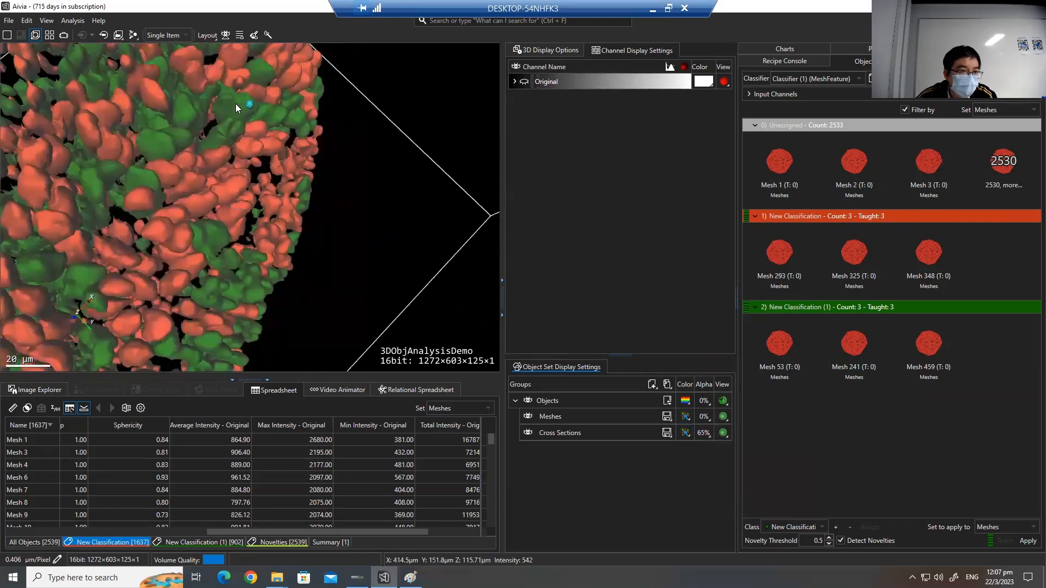
pyautogui.click(202, 110)
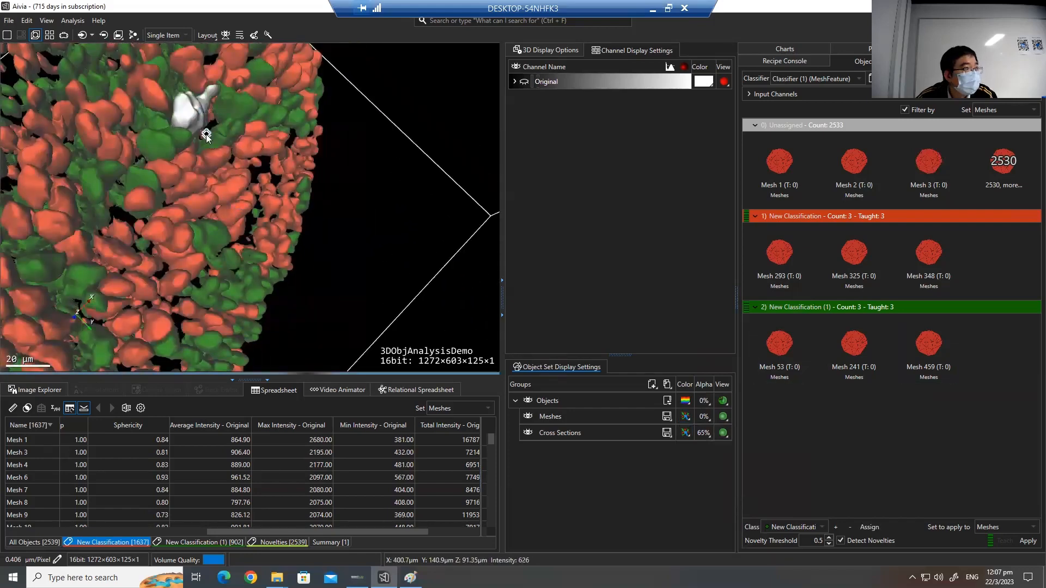
pyautogui.scroll(-3, 206, 134)
pyautogui.moveTo(272, 154); pyautogui.dragTo(249, 250)
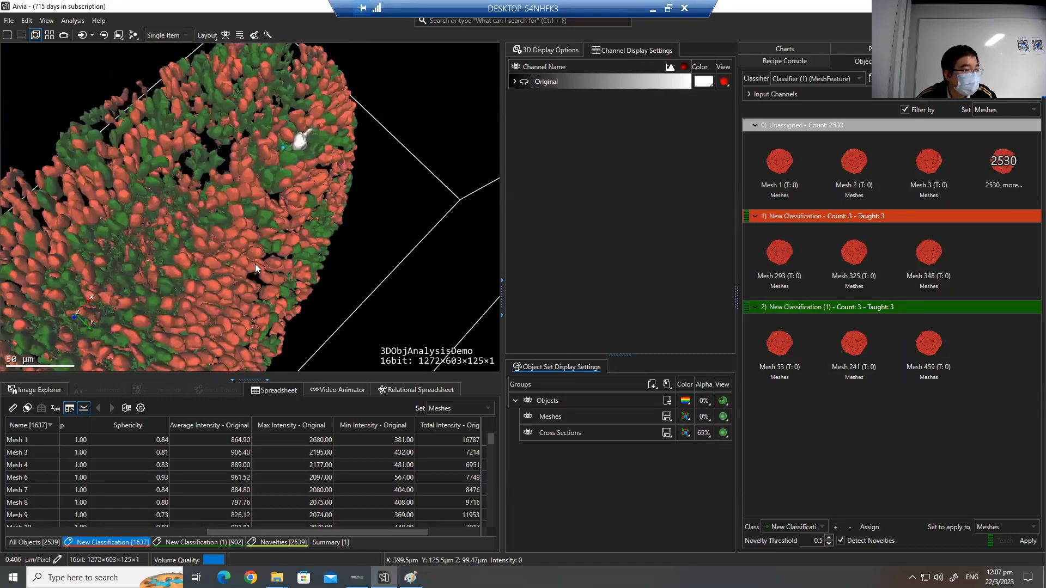
pyautogui.scroll(-5, 259, 226)
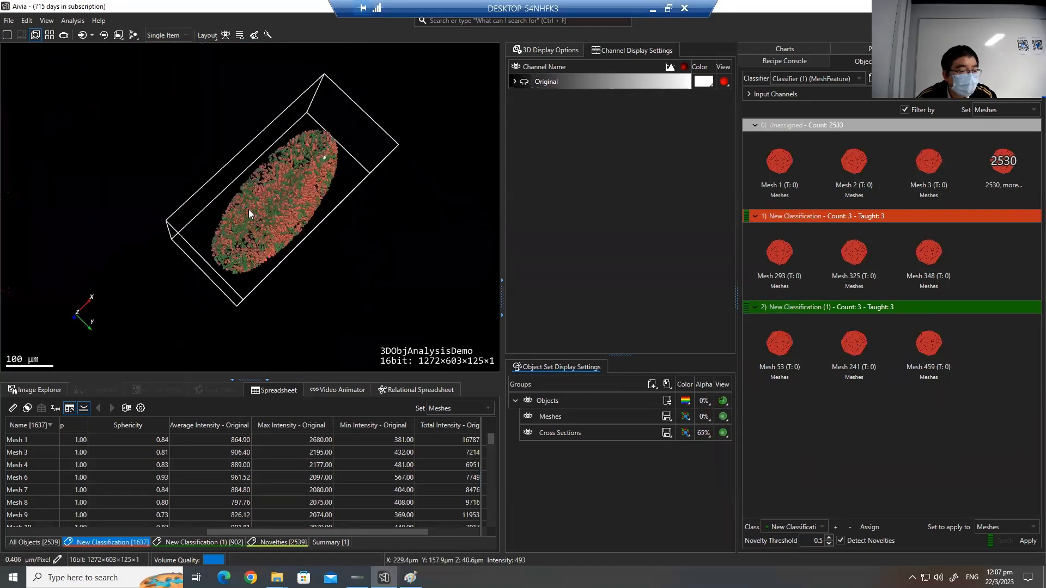
pyautogui.scroll(5, 239, 212)
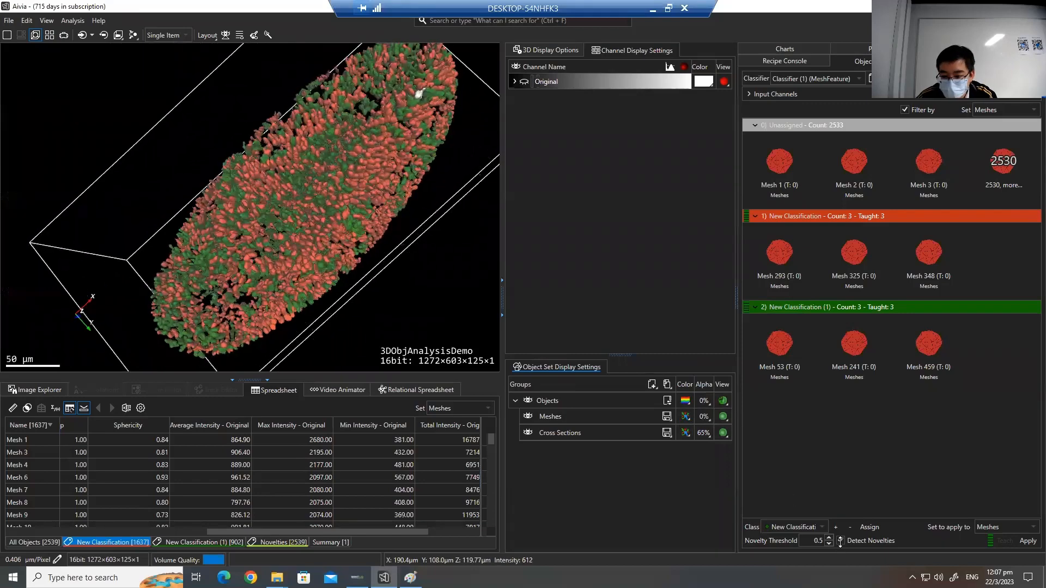
pyautogui.click(267, 541)
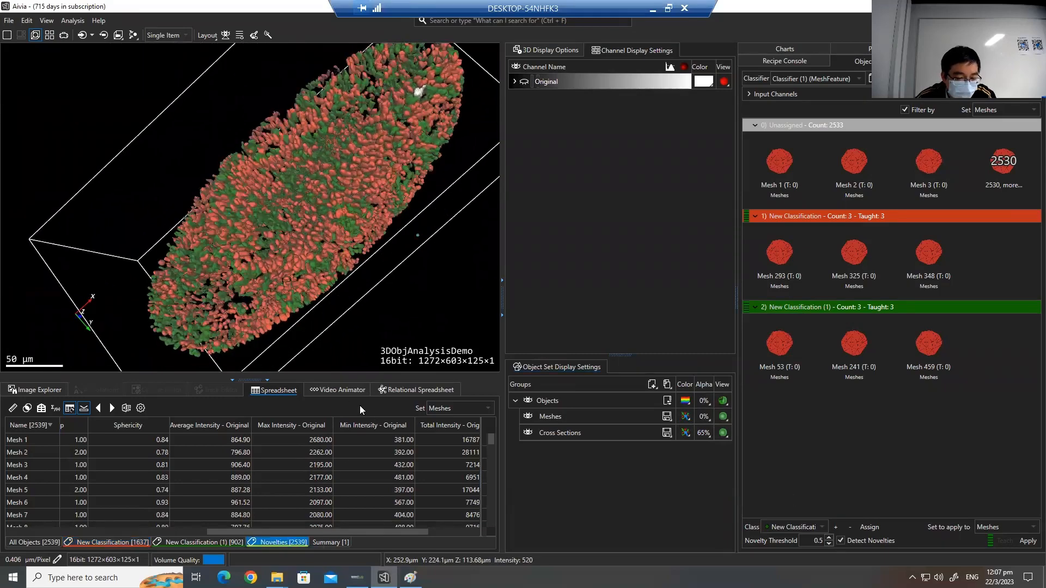
pyautogui.moveTo(380, 207); pyautogui.dragTo(340, 282)
pyautogui.scroll(5, 339, 279)
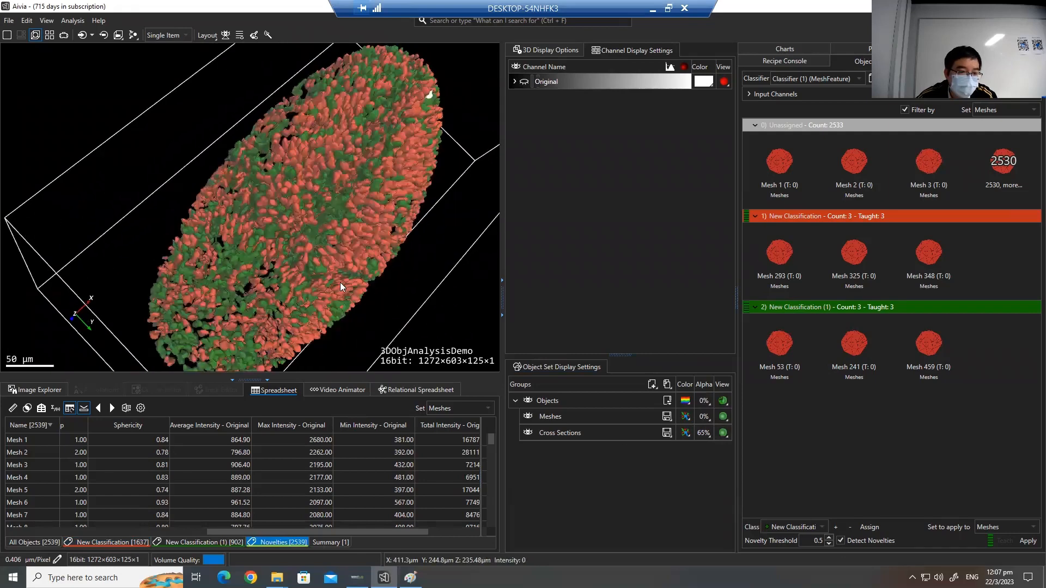
pyautogui.scroll(-4, 336, 273)
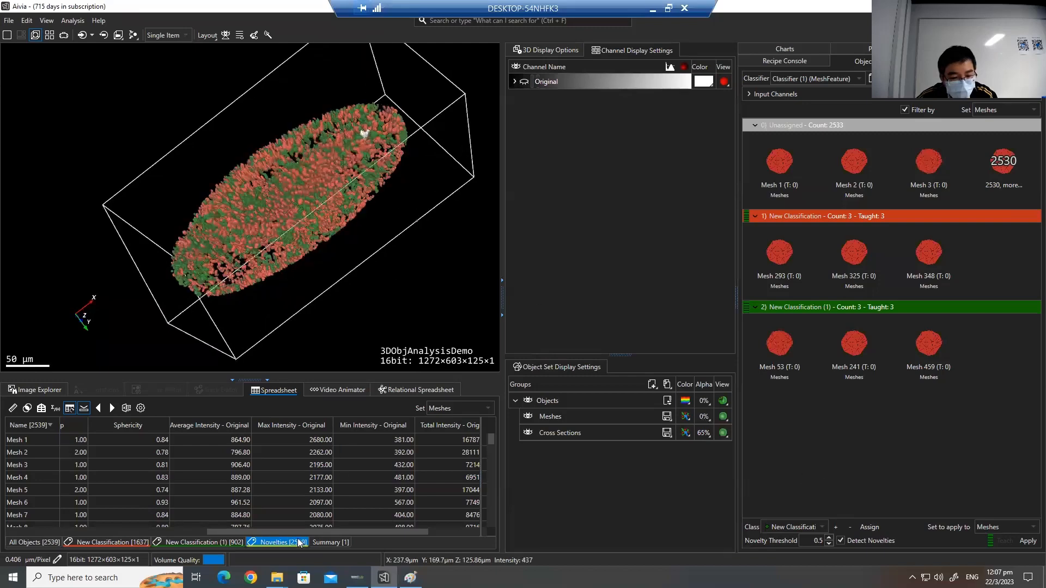
# - Reapply the classifier to the meshes, replacing the previously generated classes, and check the measurement columns in the spreadsheet
pyautogui.rightClick(284, 543)
pyautogui.click(313, 557)
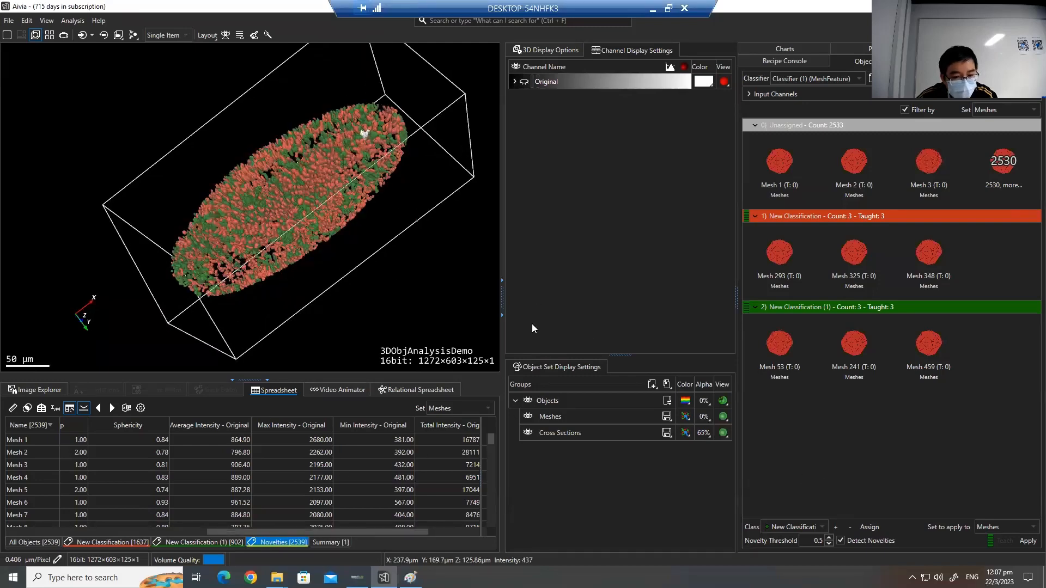
pyautogui.click(1027, 541)
pyautogui.click(538, 321)
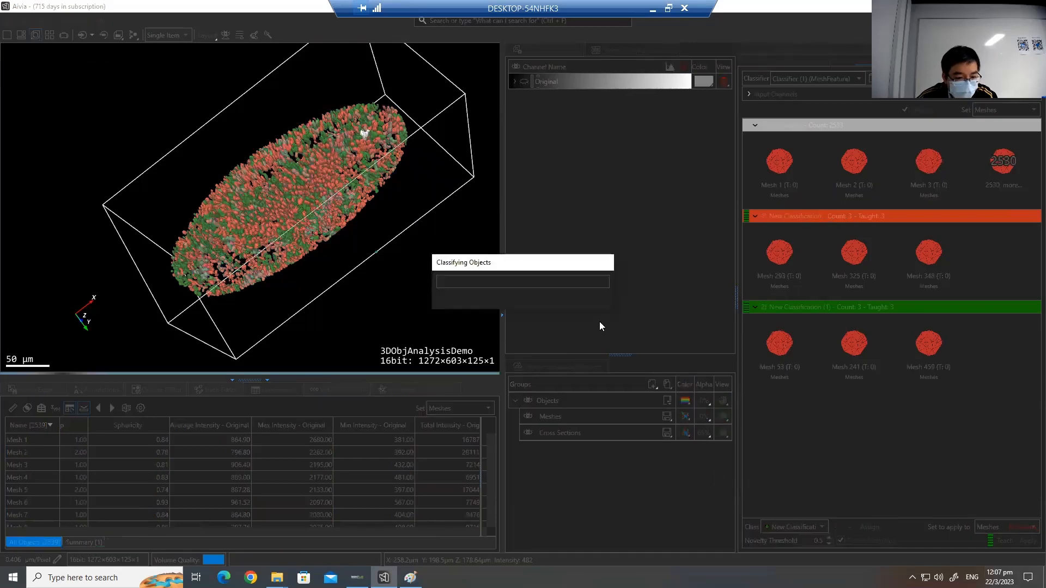
pyautogui.click(312, 542)
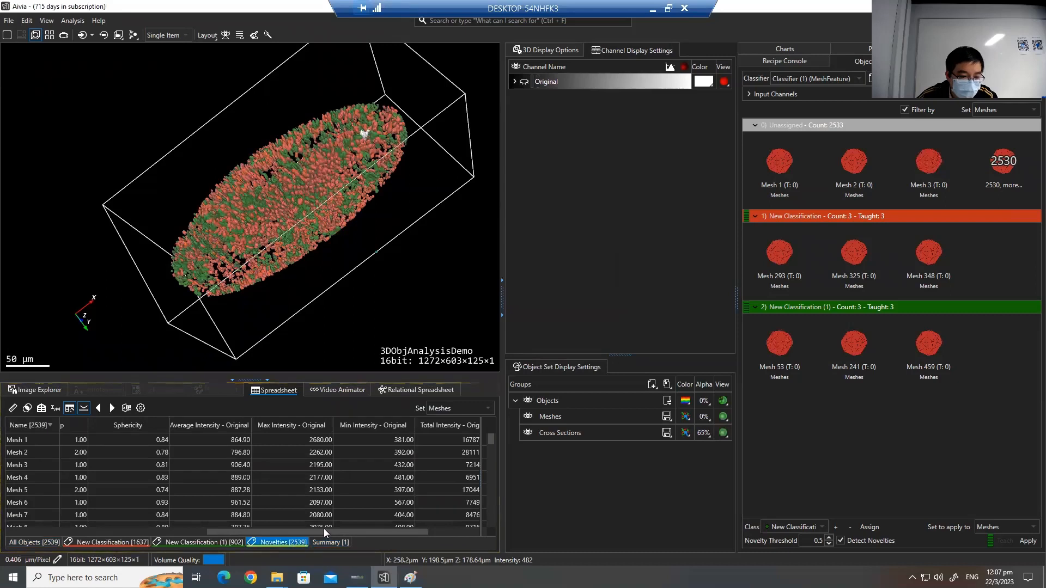
pyautogui.moveTo(330, 533); pyautogui.dragTo(361, 533)
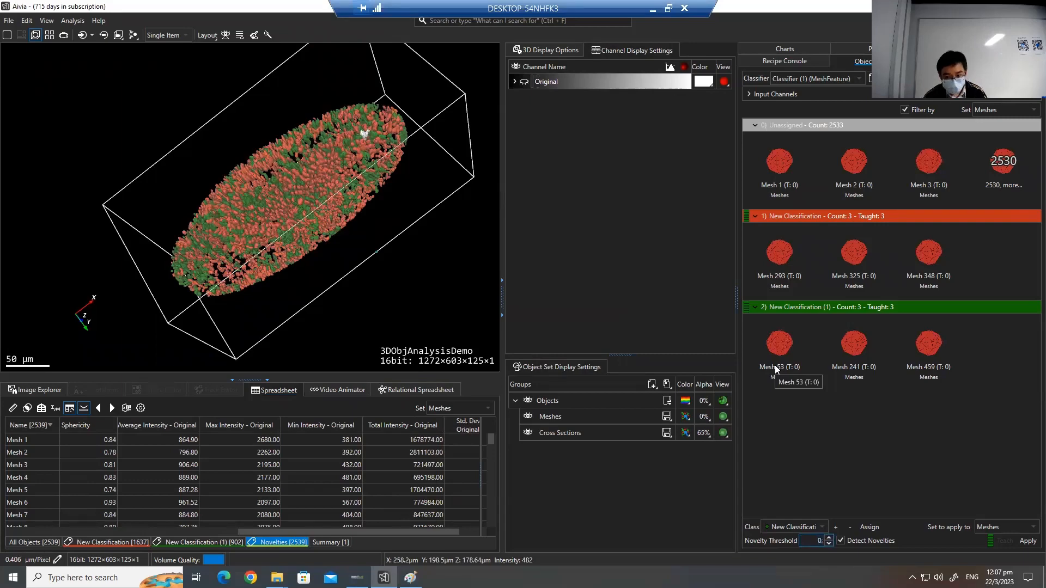
# - Set the novelty threshold to 0.8 and reapply the classifier, replacing the generated classes
pyautogui.write('8')
pyautogui.click(1028, 541)
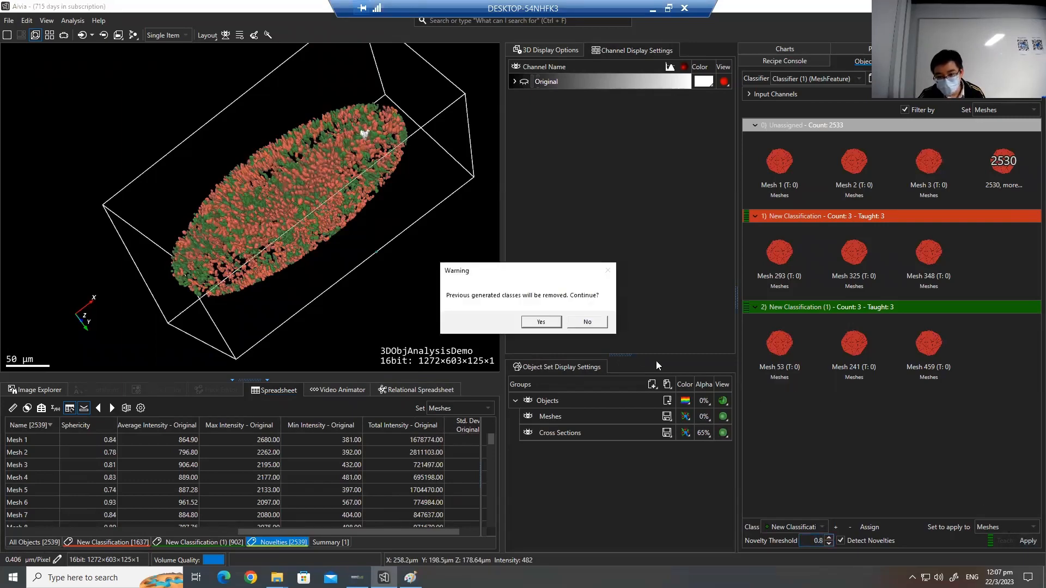
pyautogui.click(541, 321)
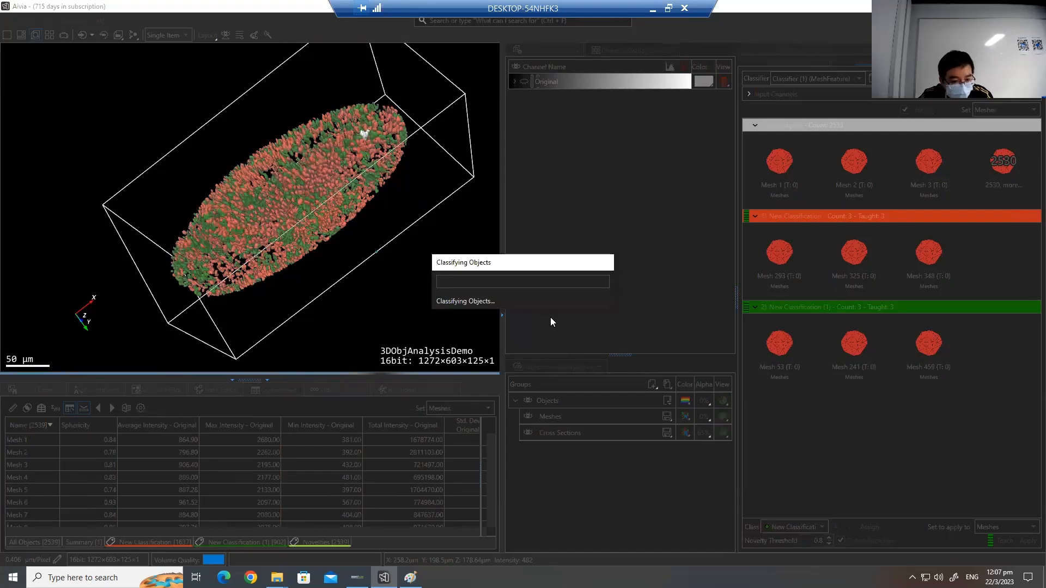
# - Raise the novelty threshold to 0.9 and reapply the classifier, replacing the generated classes
pyautogui.click(829, 539)
pyautogui.click(1023, 545)
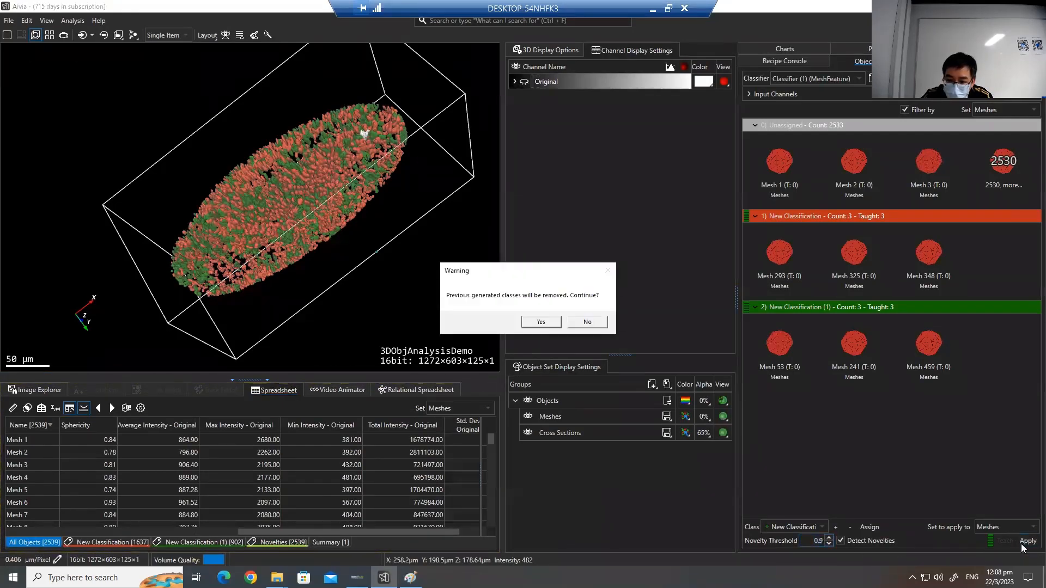
pyautogui.click(551, 324)
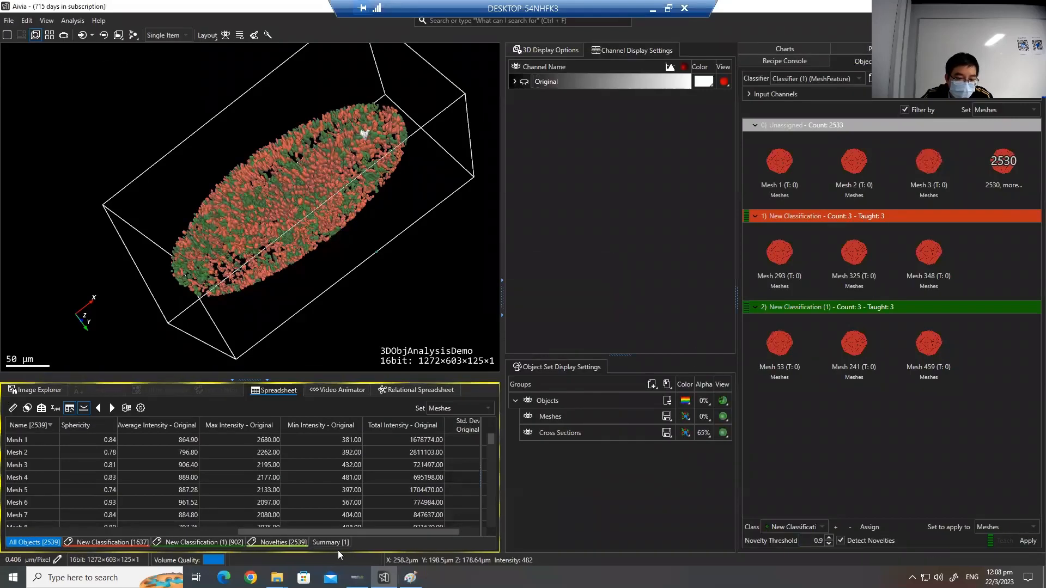
# - Examine the Novelty Score values of individual meshes throughout the All Objects list in the spreadsheet
pyautogui.moveTo(376, 532); pyautogui.dragTo(207, 527)
pyautogui.click(143, 442)
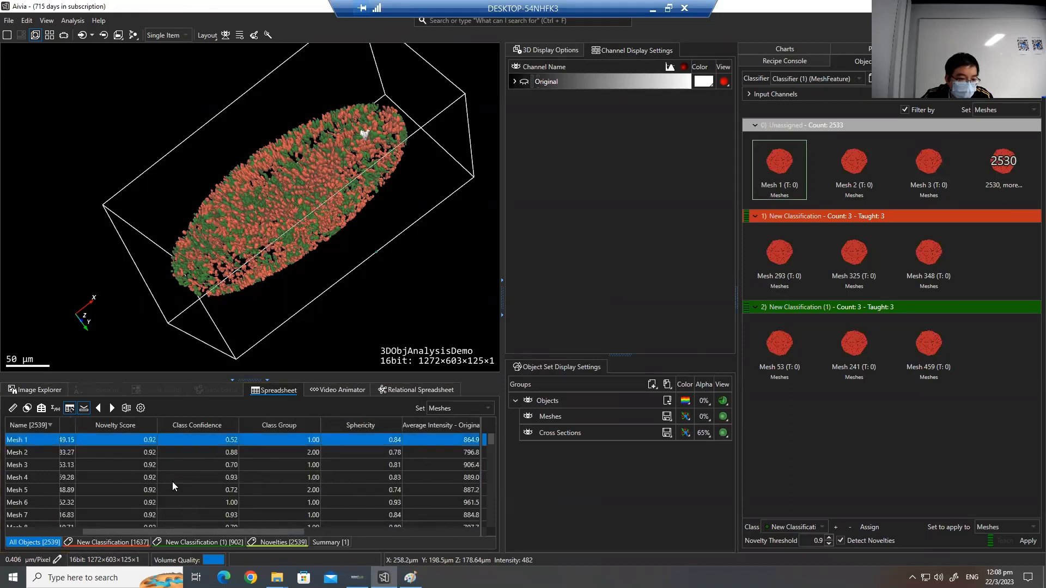
pyautogui.click(172, 481)
pyautogui.scroll(-9, 148, 508)
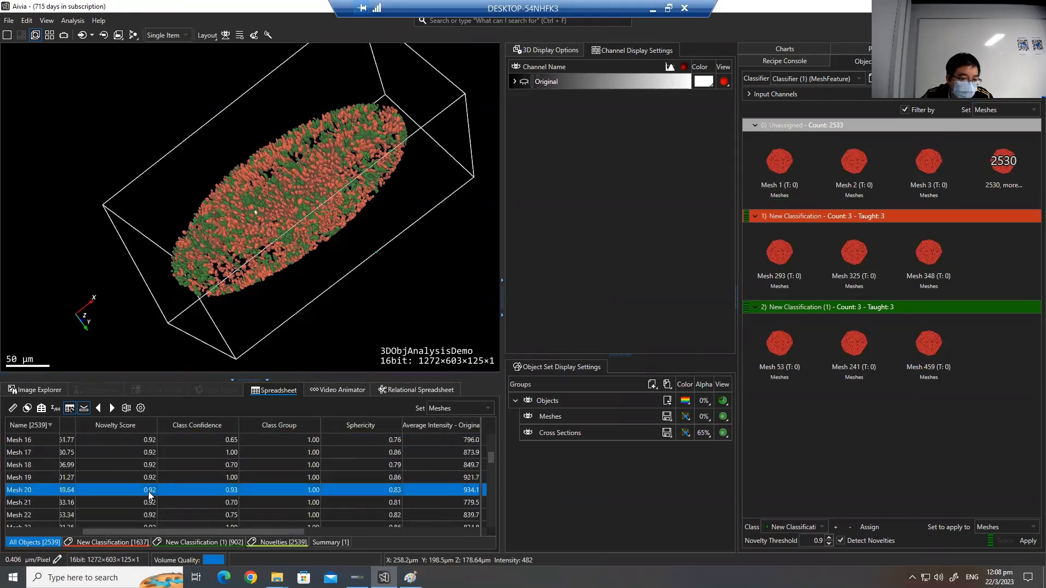
pyautogui.scroll(-9, 147, 493)
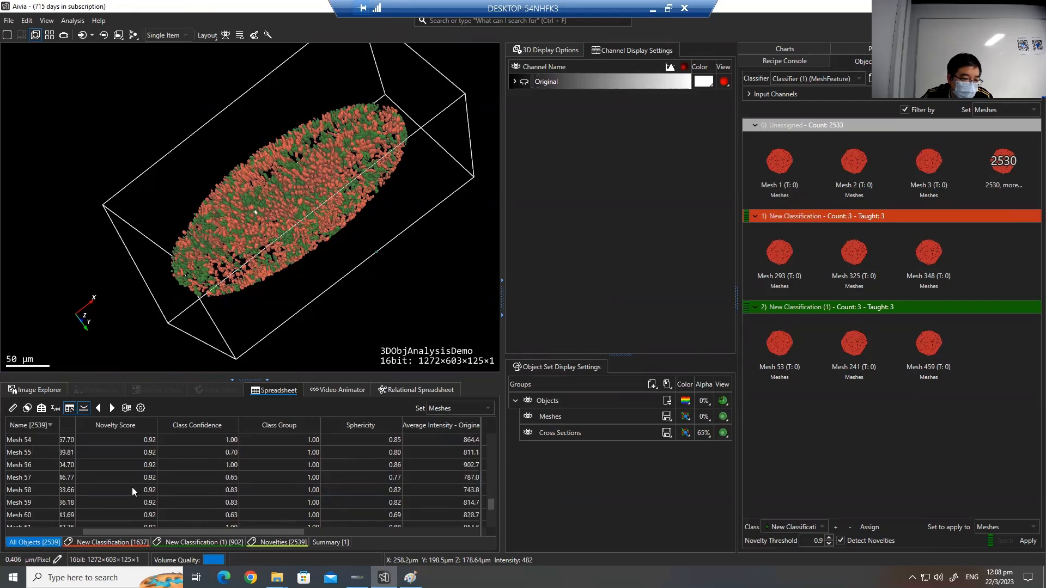
# - Select Mesh 20 in the spreadsheet and save the mesh classifier as demo in the demo data folder
pyautogui.scroll(13, 132, 484)
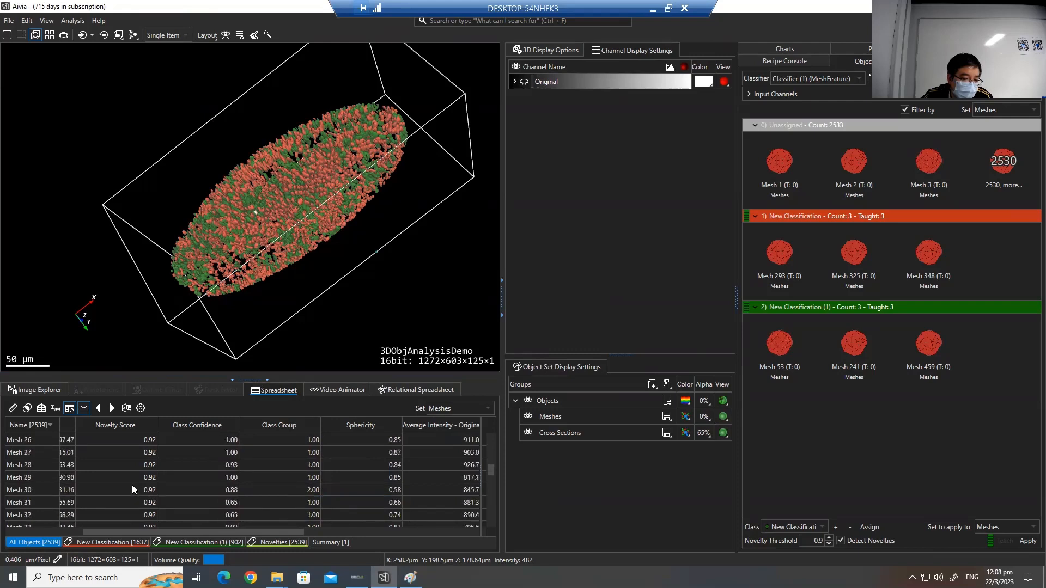
pyautogui.click(132, 481)
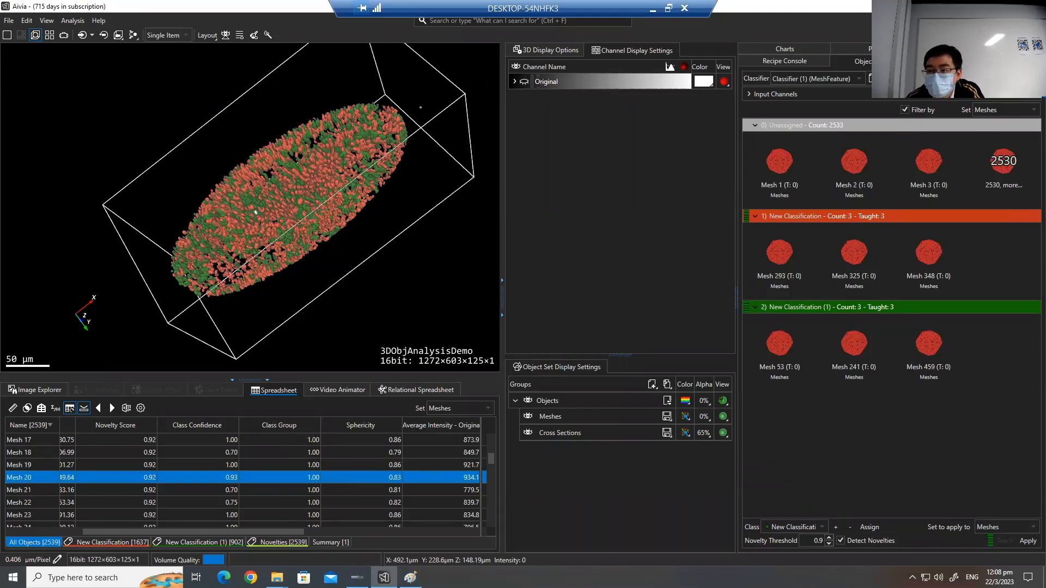
pyautogui.click(905, 79)
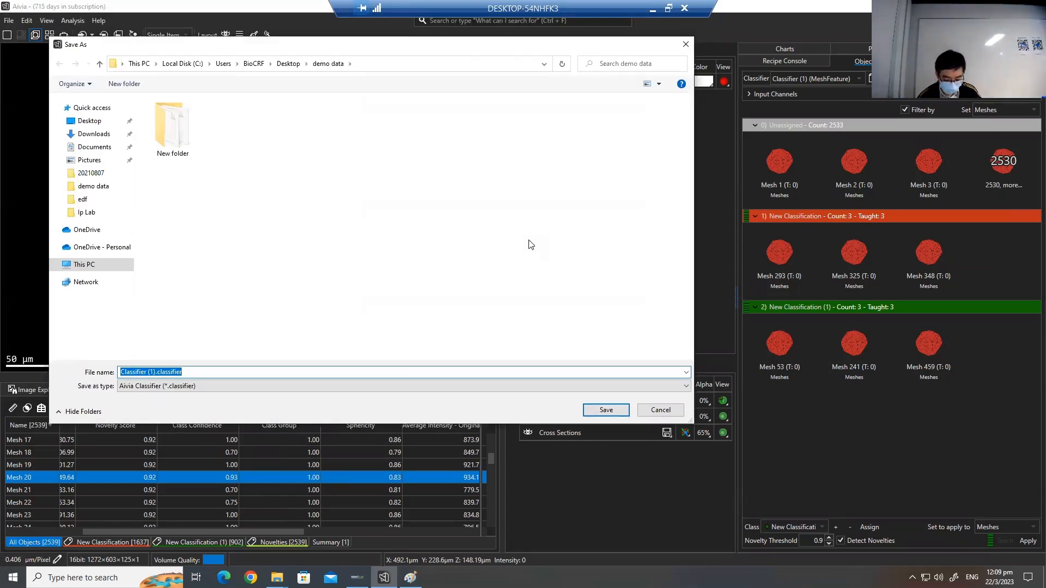
pyautogui.press('BackSpace')
pyautogui.write('demo')
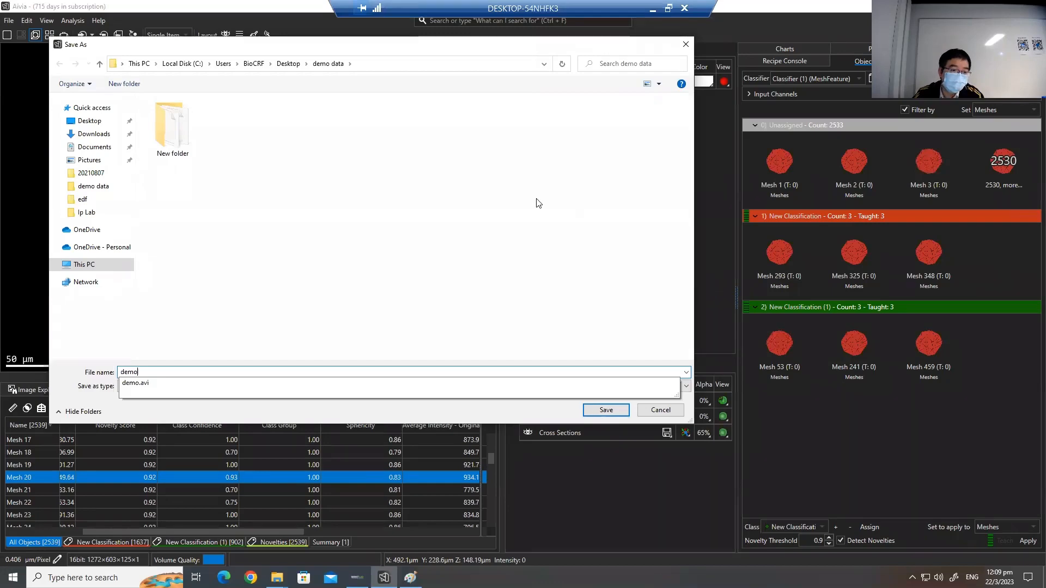
pyautogui.click(614, 408)
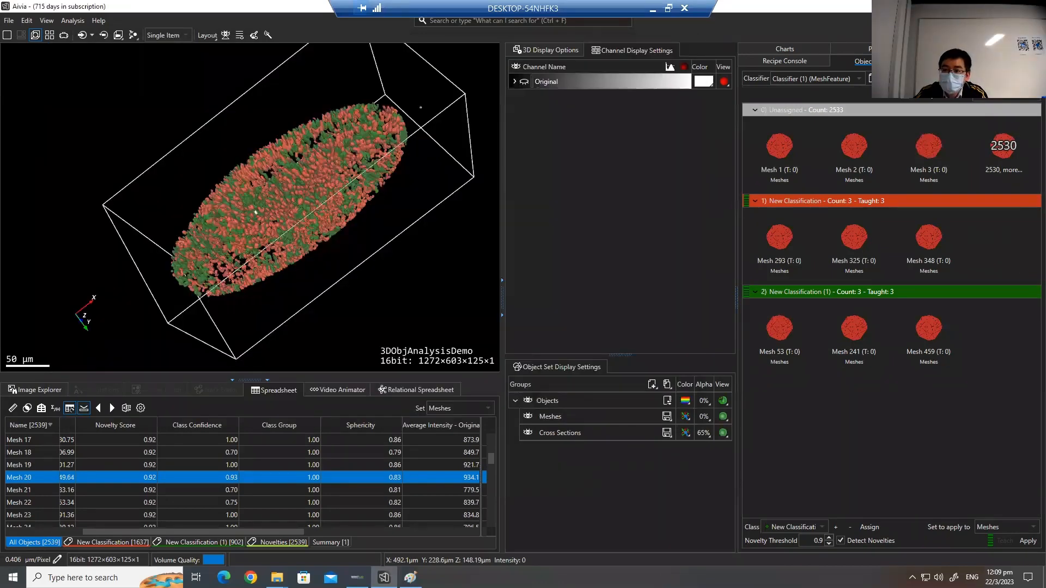
# - Remove the current object classifiers and load the saved demo.classifier file
pyautogui.click(888, 79)
pyautogui.click(888, 79)
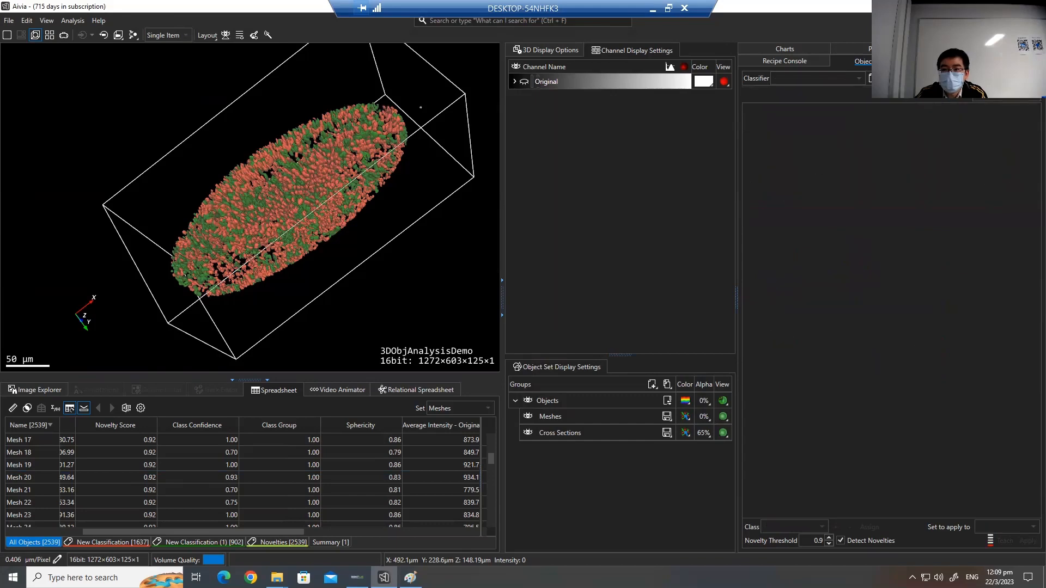
pyautogui.click(902, 79)
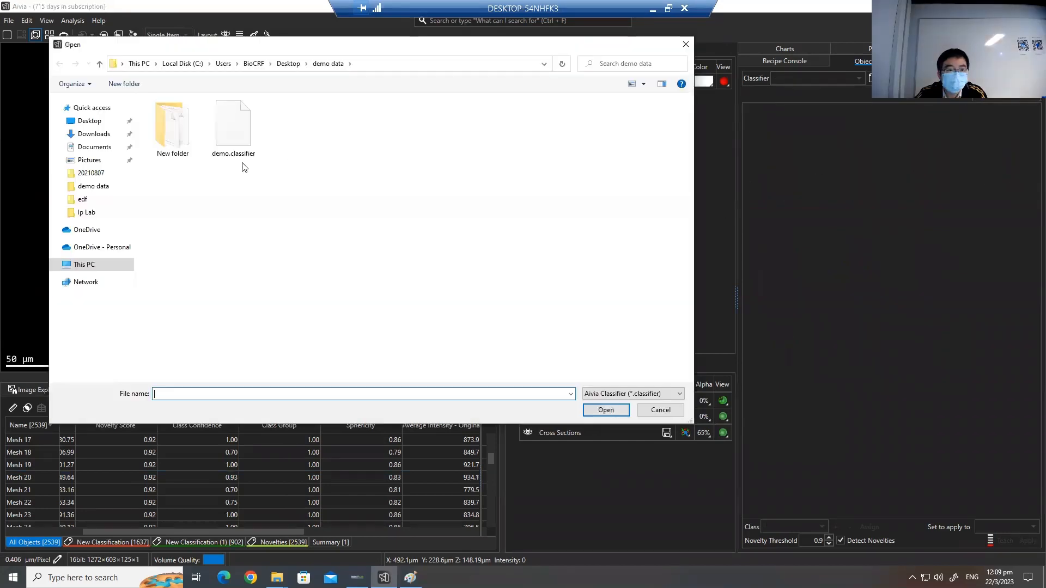
pyautogui.doubleClick(248, 141)
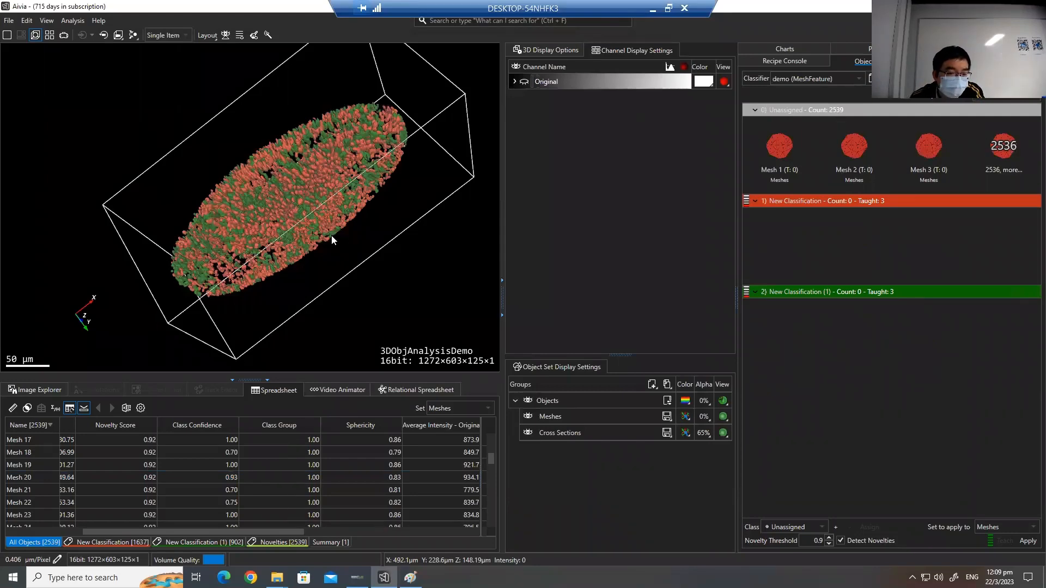
# - Examine the class-colored meshes up close in 3D, selecting individual meshes to inspect their measurements in the spreadsheet
pyautogui.moveTo(331, 235); pyautogui.dragTo(361, 233)
pyautogui.scroll(3, 362, 232)
pyautogui.scroll(3, 362, 232)
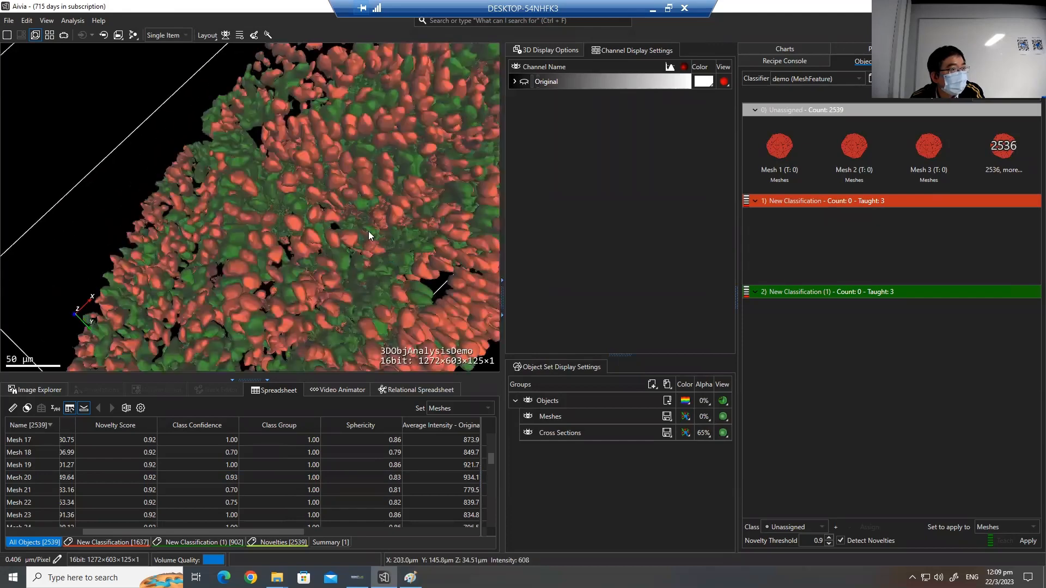
pyautogui.scroll(-3, 367, 235)
pyautogui.moveTo(243, 211); pyautogui.dragTo(512, 109)
pyautogui.scroll(5, 291, 202)
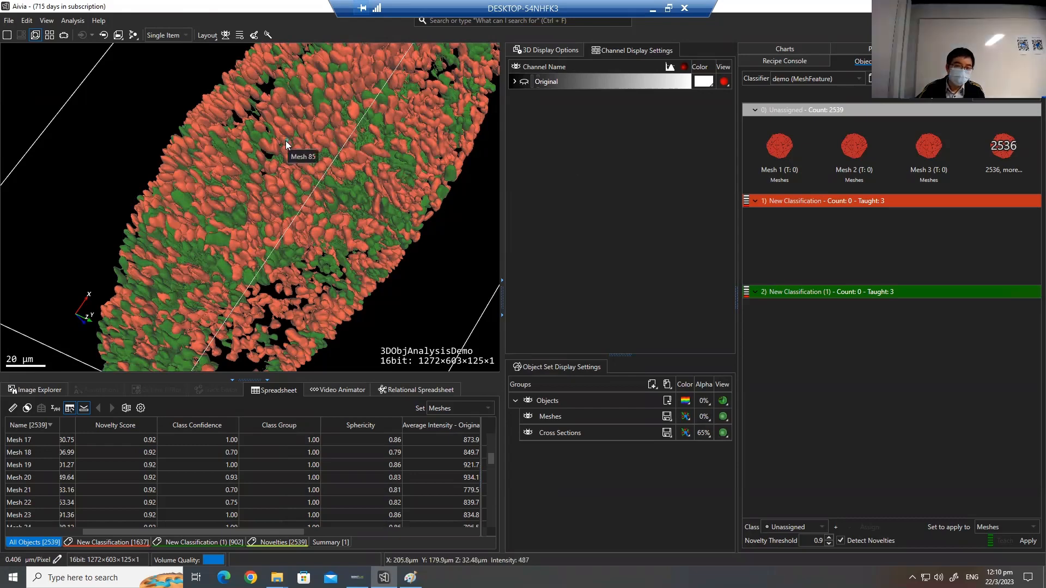
pyautogui.click(331, 219)
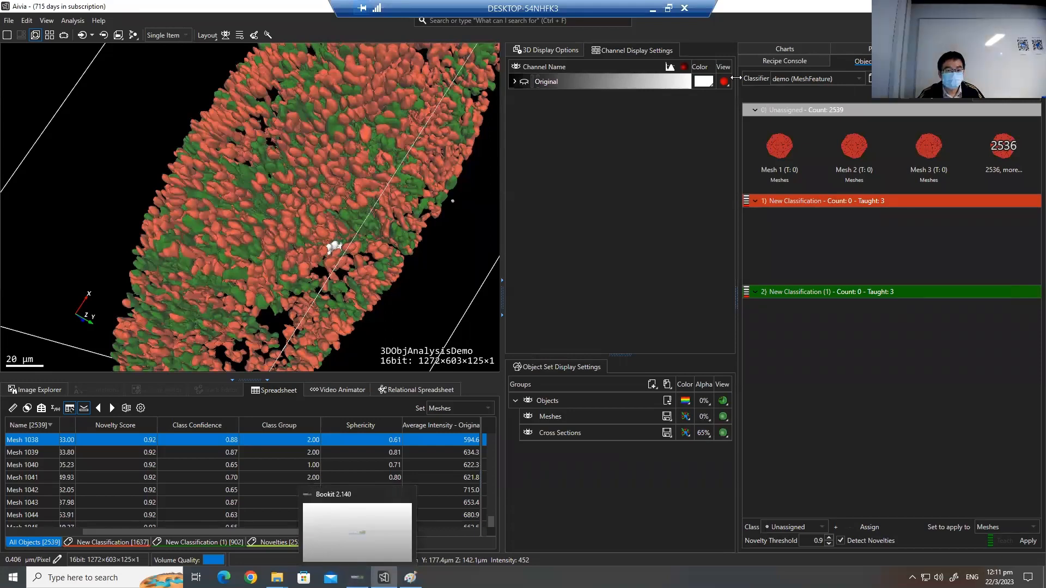
pyautogui.click(193, 220)
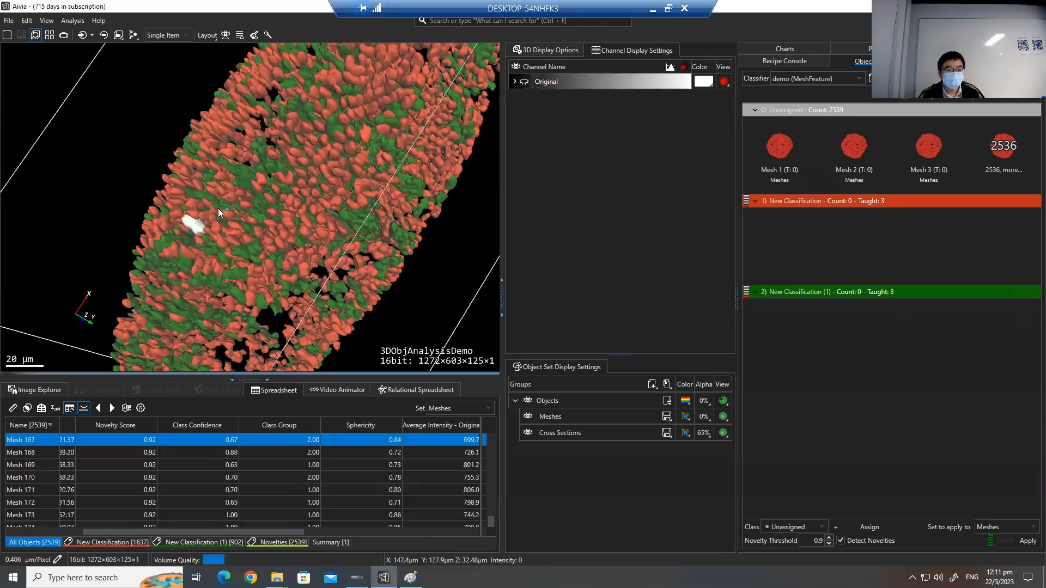
pyautogui.click(376, 192)
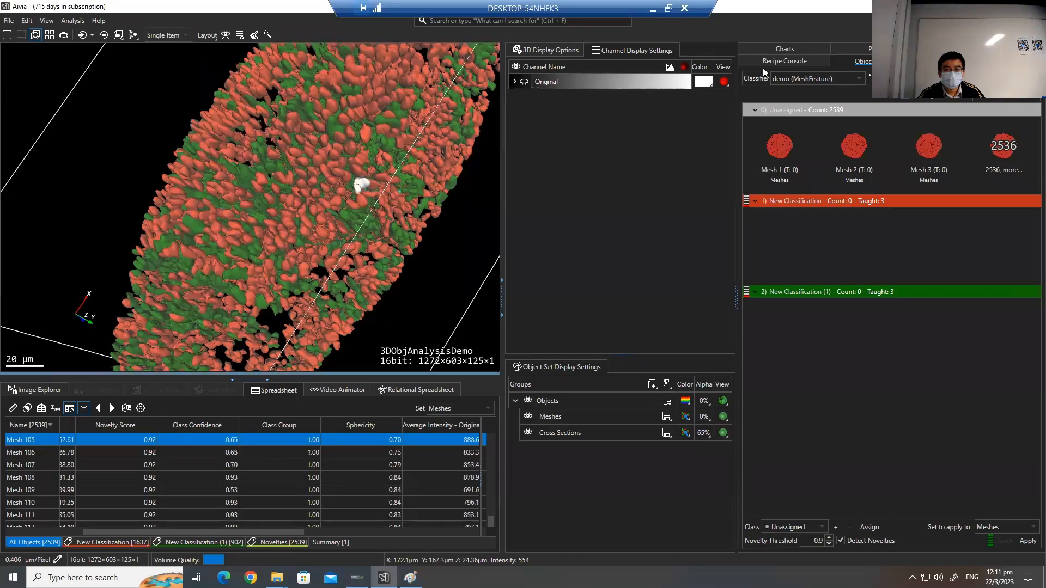
# - Look through the available analysis recipes and choose 3D Object Analysis - Cellpose
pyautogui.click(770, 59)
pyautogui.click(818, 77)
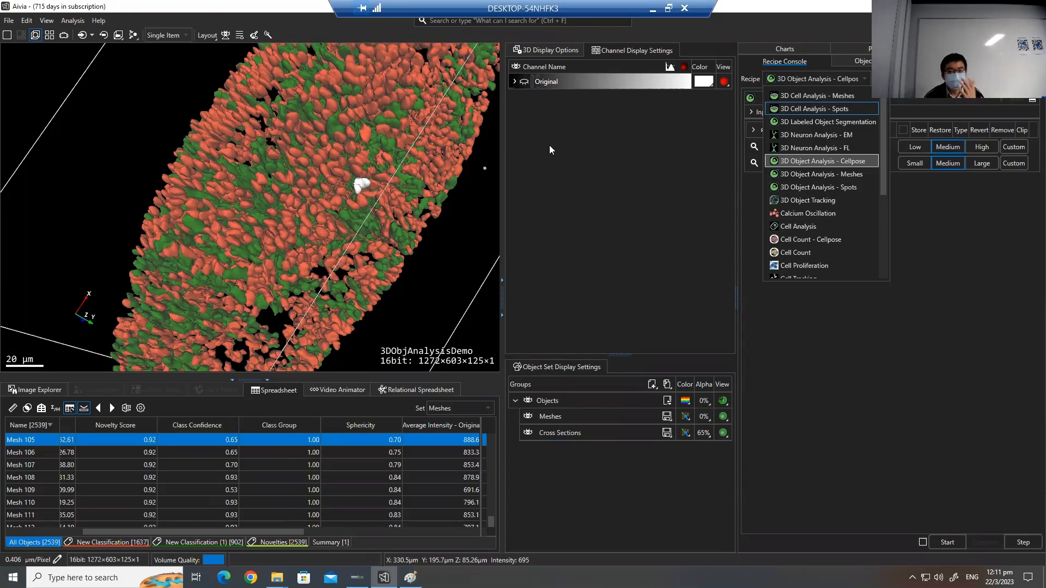
pyautogui.scroll(-3, 863, 139)
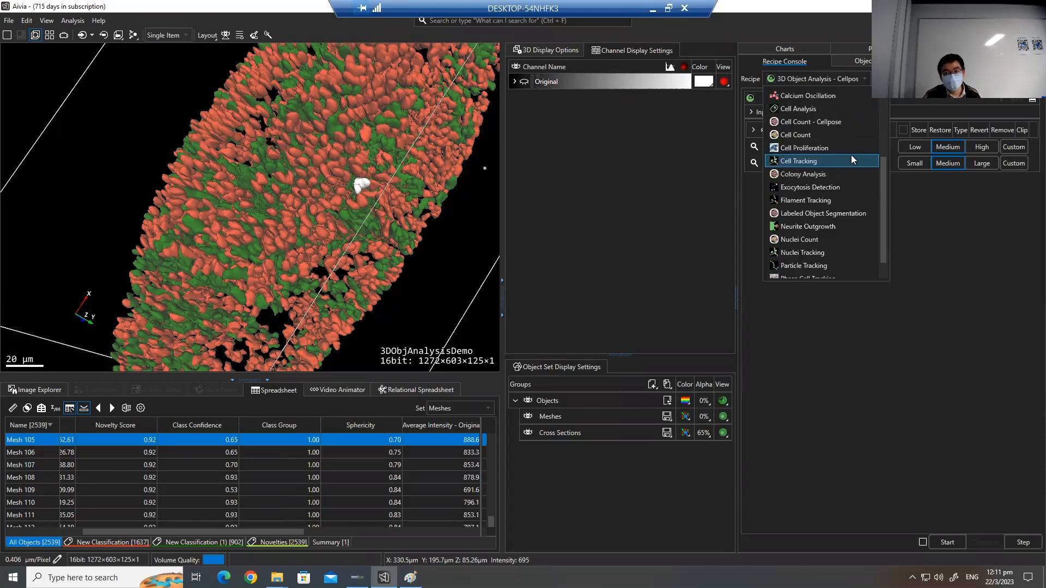
pyautogui.scroll(3, 851, 154)
pyautogui.click(838, 161)
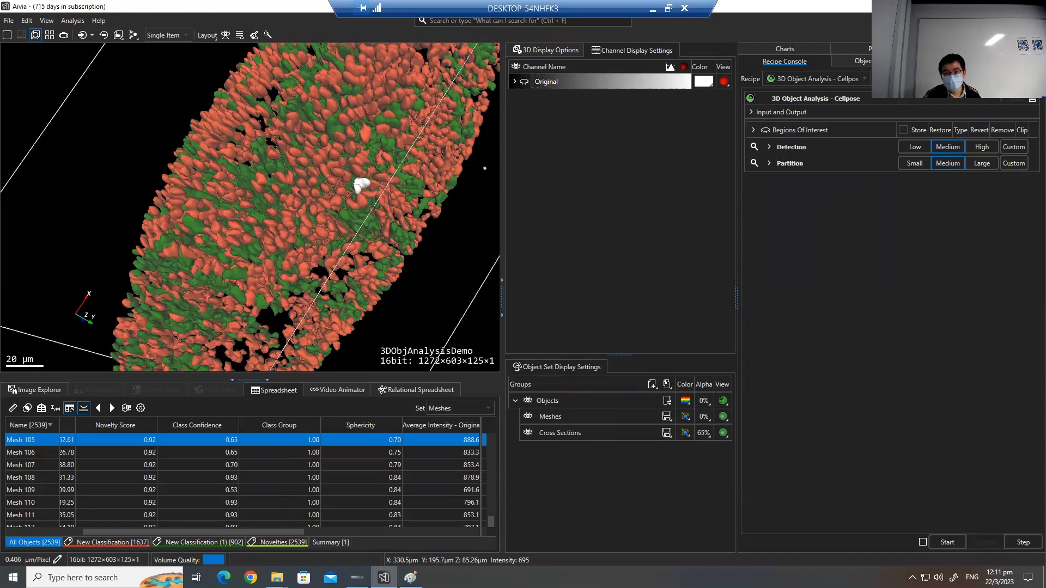
# - View the image enhancement and object classifier tools, and dock the detached Recipe Console back among them
pyautogui.click(839, 59)
pyautogui.click(817, 57)
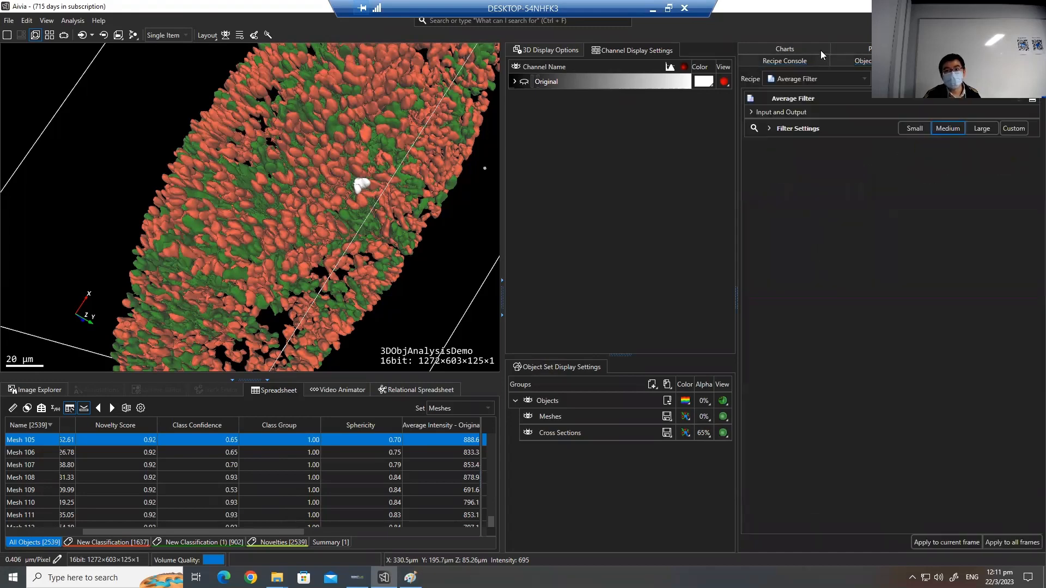
pyautogui.click(876, 60)
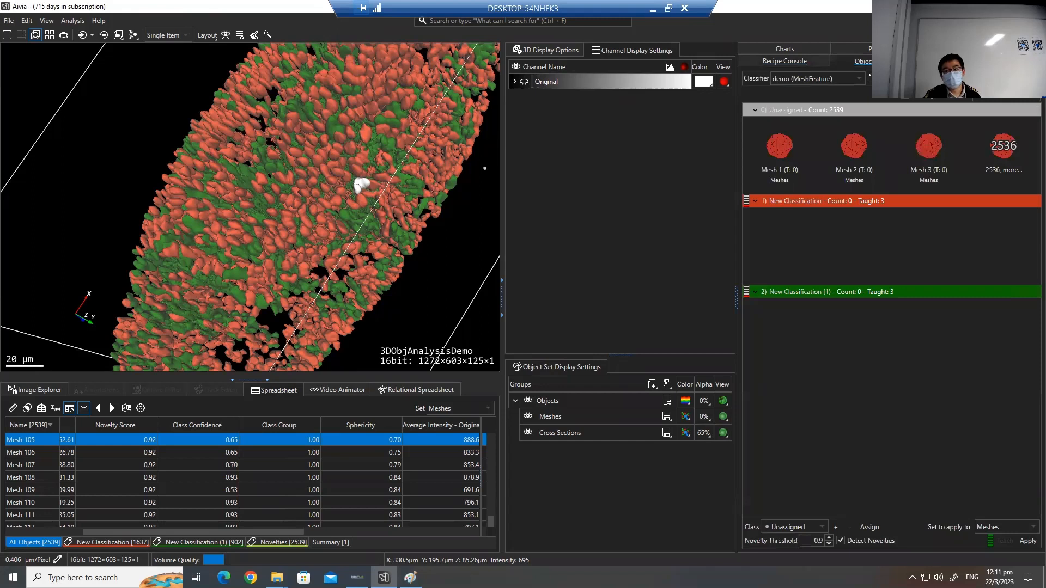
pyautogui.click(790, 61)
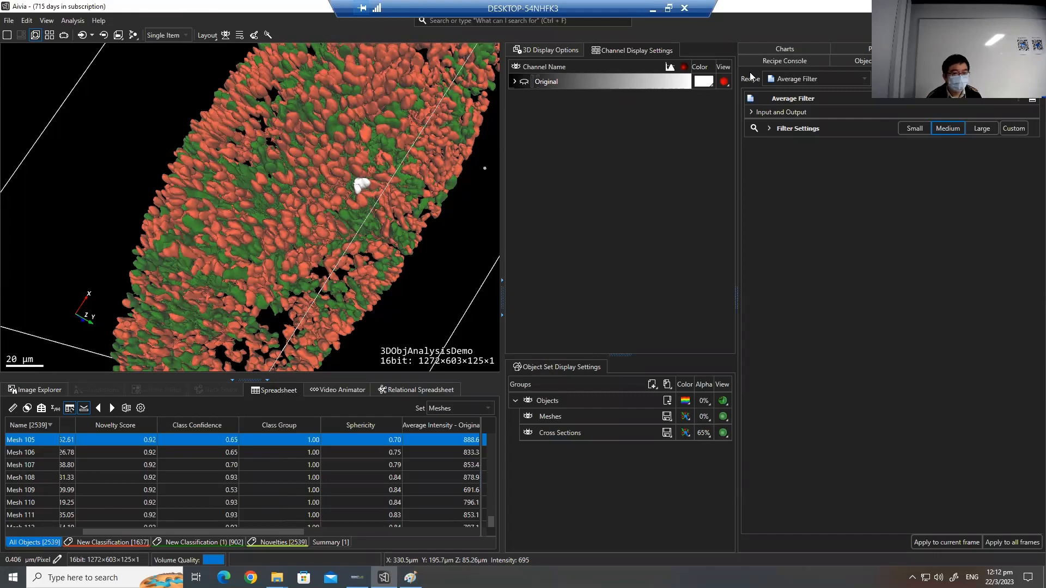
pyautogui.click(798, 57)
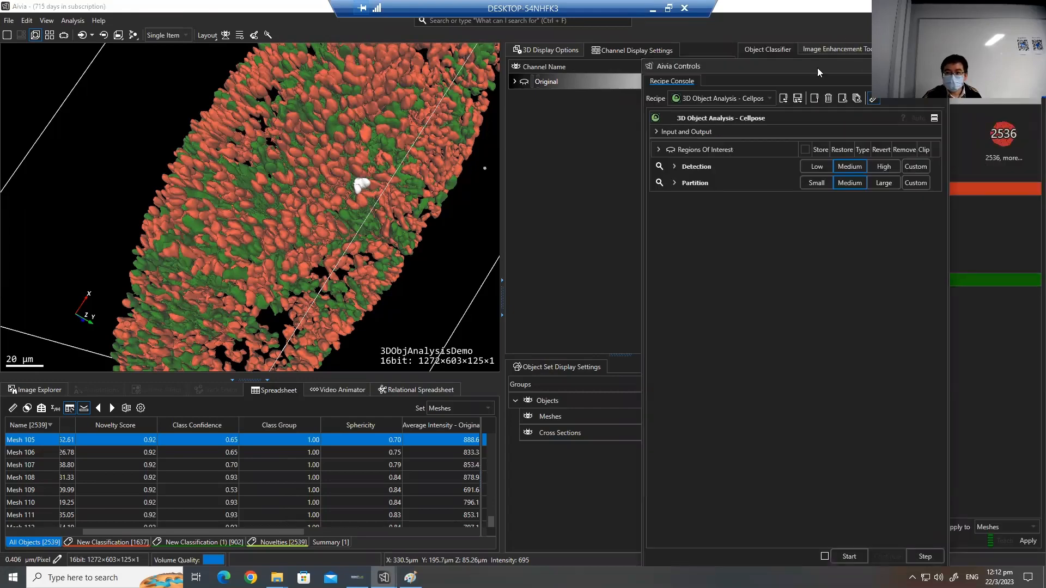
pyautogui.moveTo(817, 67); pyautogui.dragTo(848, 48)
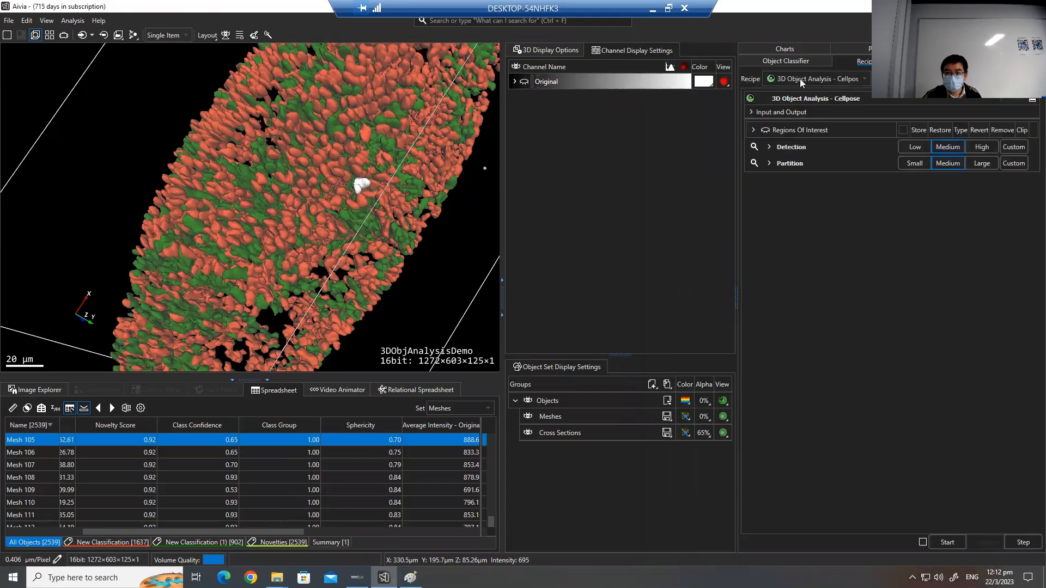
# - Review the pixel classifier, object classifier, recipe and image enhancement tools, ending with the mesh scatter plot and a wider 3D view
pyautogui.click(794, 60)
pyautogui.click(870, 48)
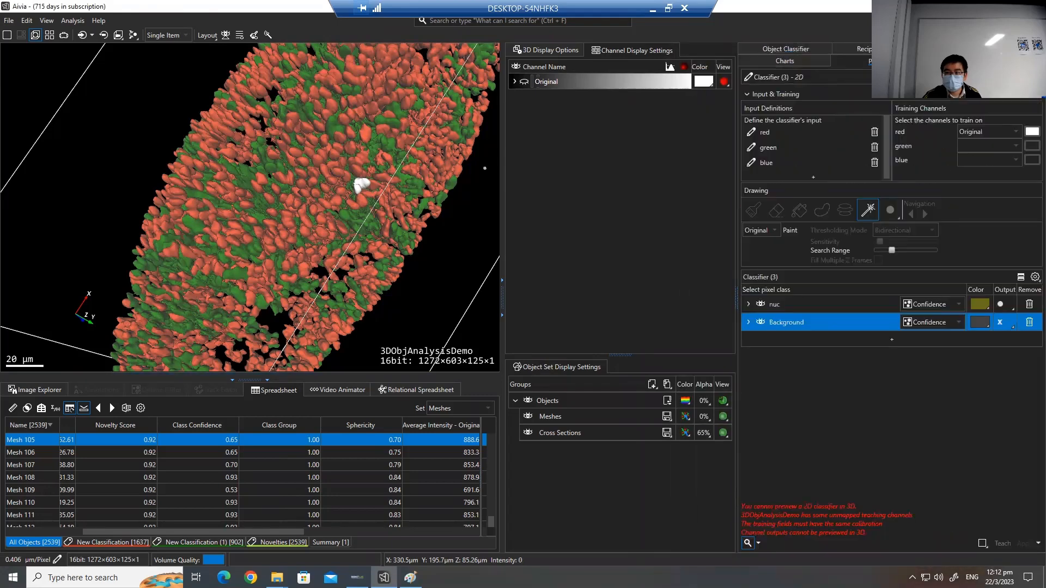
pyautogui.click(805, 50)
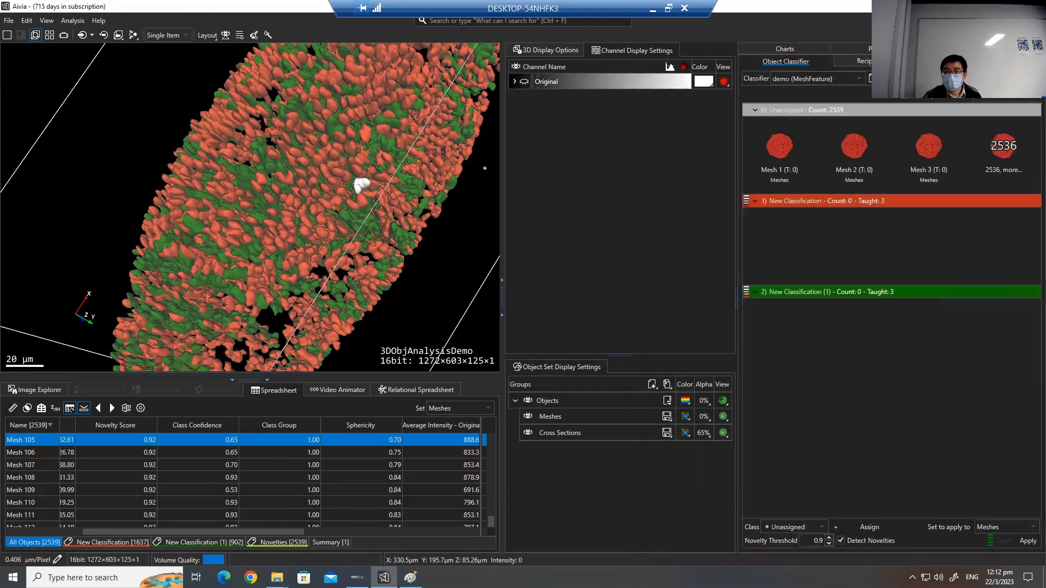
pyautogui.click(874, 61)
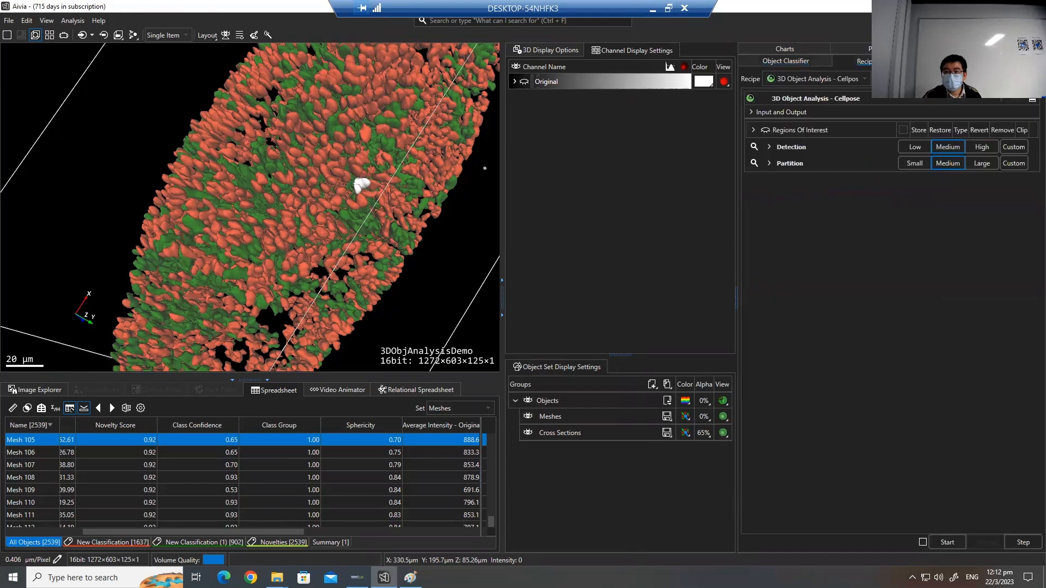
pyautogui.click(964, 61)
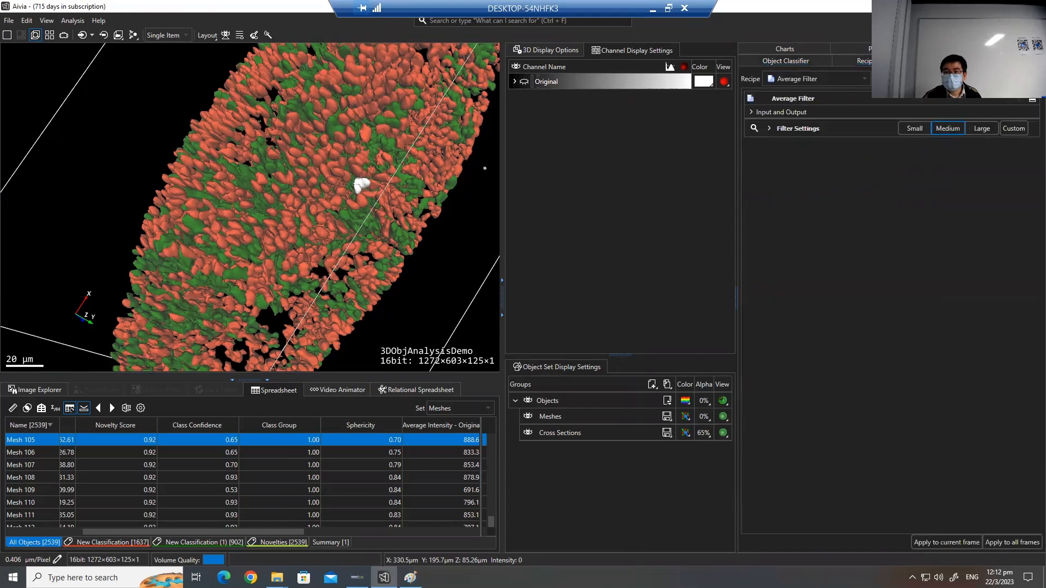
pyautogui.click(894, 49)
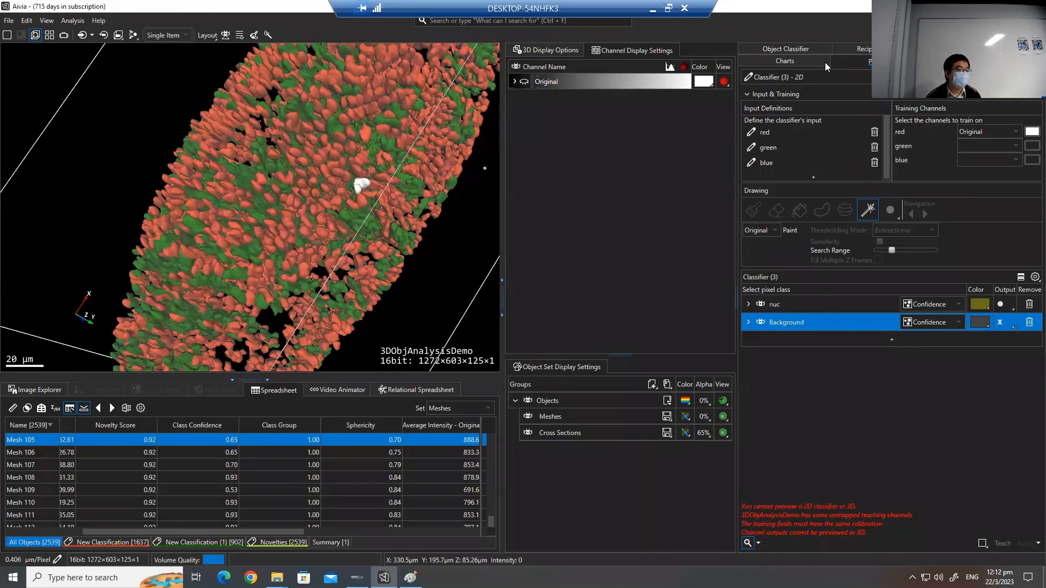
pyautogui.click(825, 63)
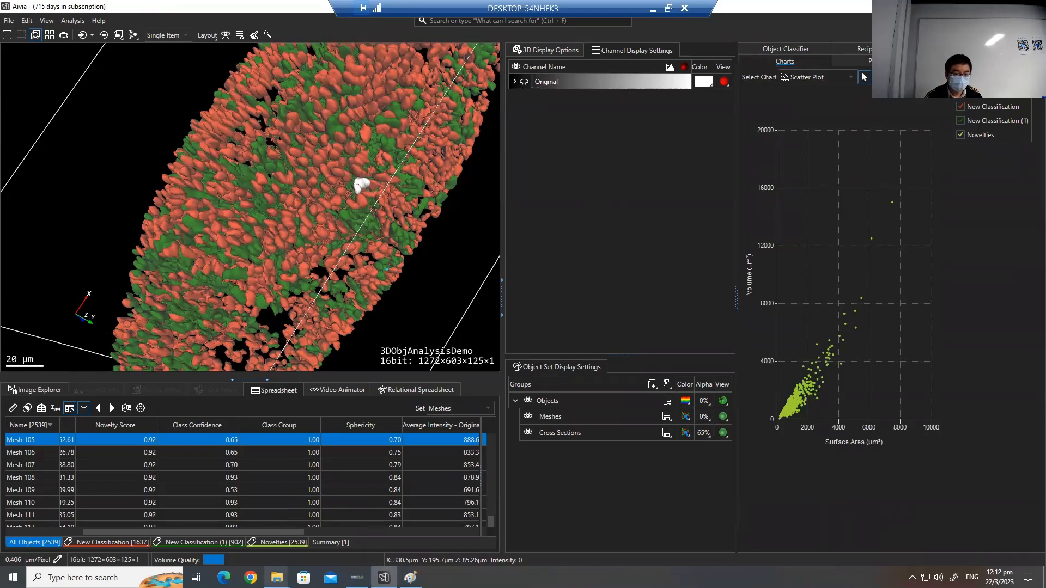
pyautogui.moveTo(386, 269); pyautogui.dragTo(409, 286)
pyautogui.scroll(-3, 409, 286)
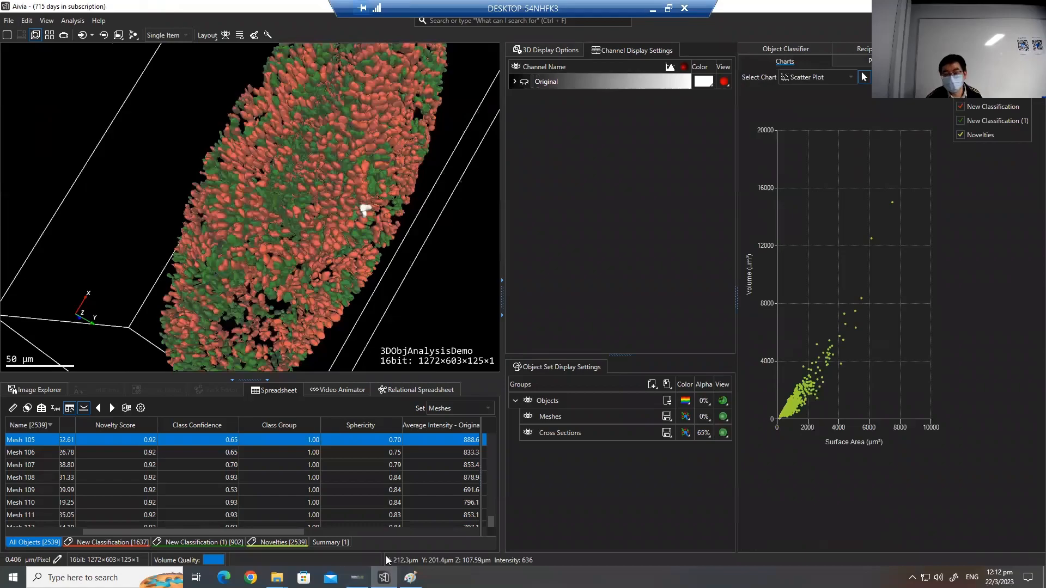